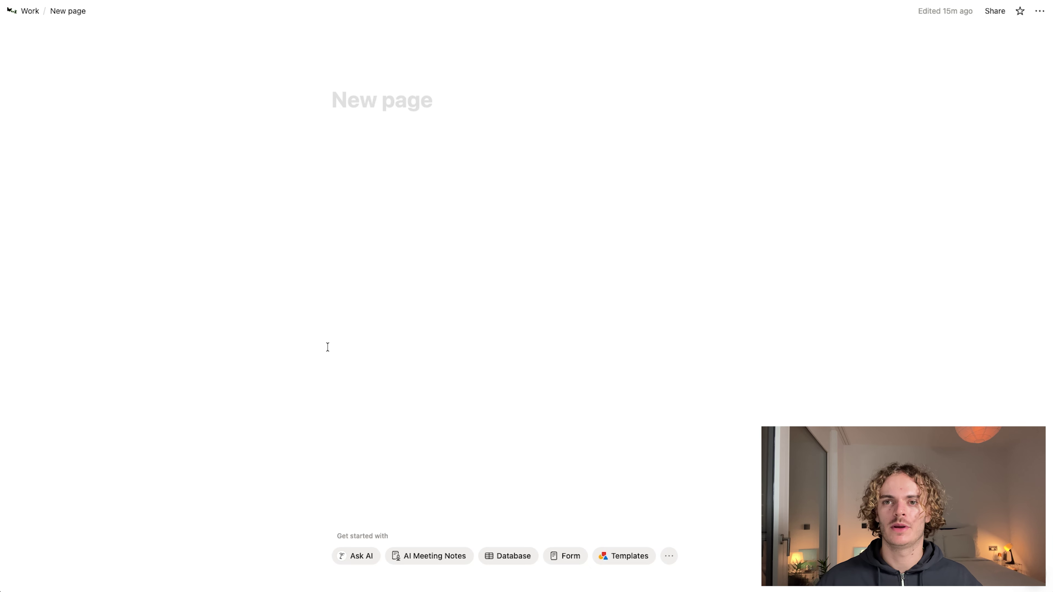
Step: Title the new page "Personal Dashboard" and give it the Notion logo as its icon
click(401, 93)
text(P)
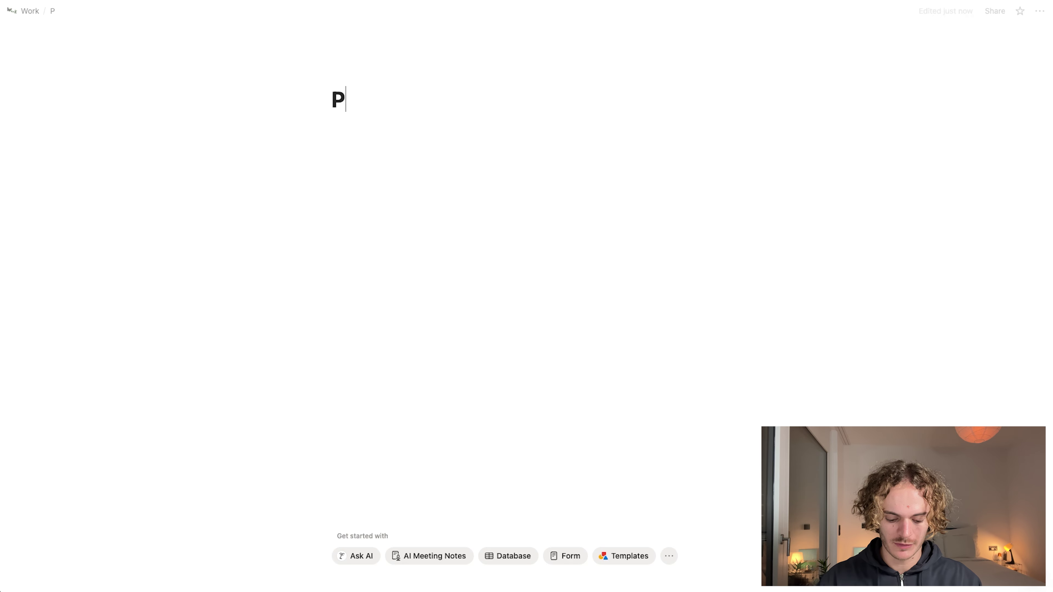
text(ersonal Dashba)
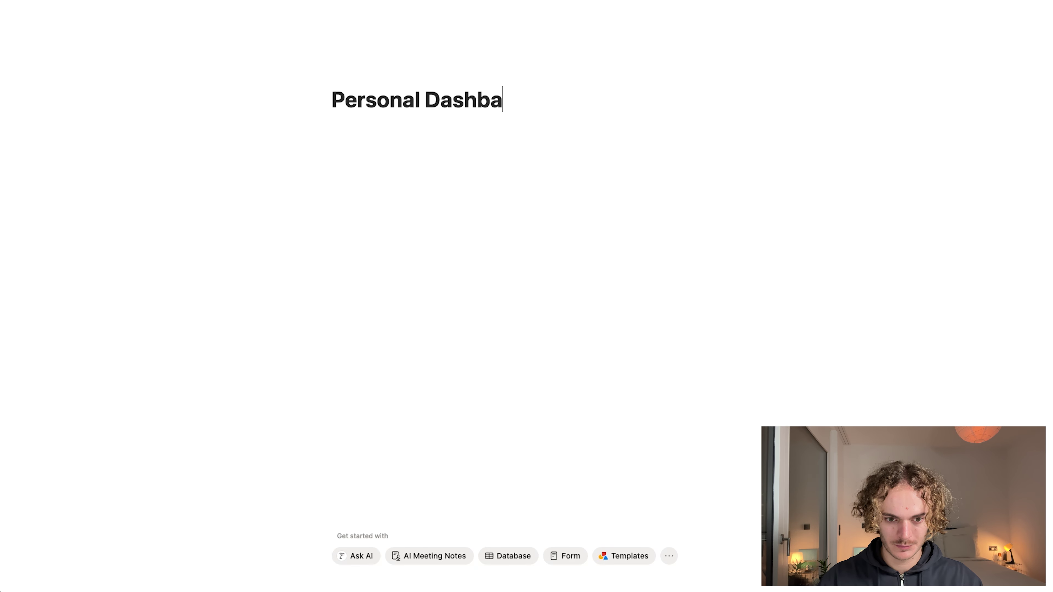
key(BackSpace)
text(oard)
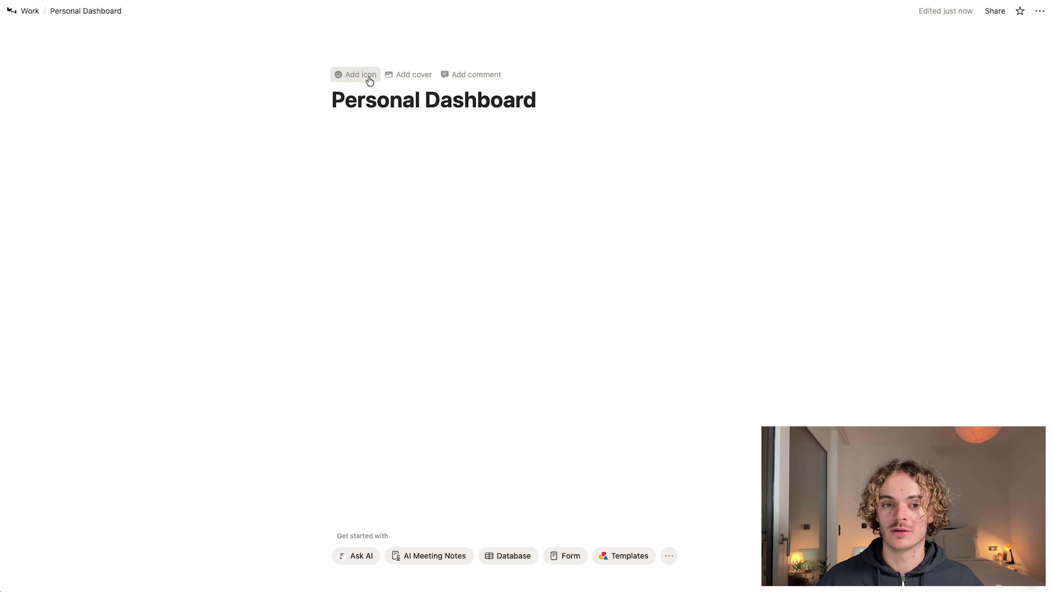
click(372, 75)
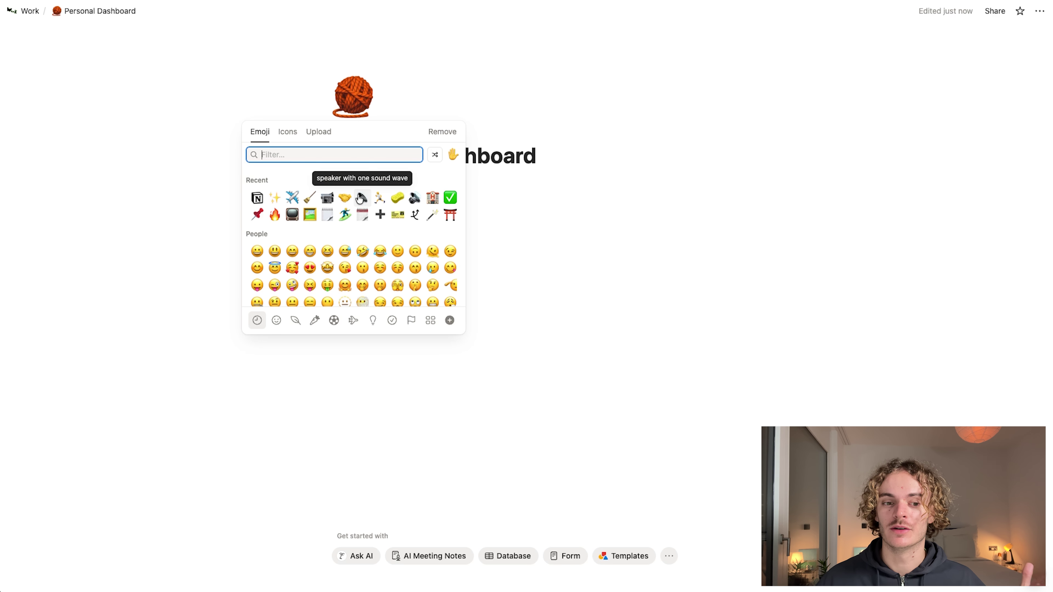
click(257, 198)
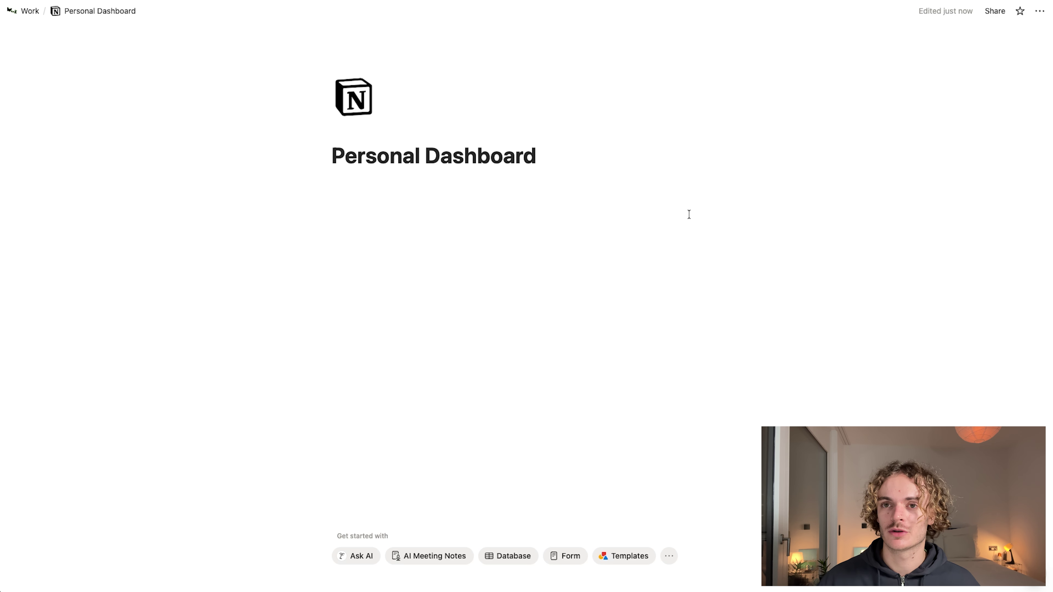
Step: Set the Personal Dashboard page to full width
click(1039, 11)
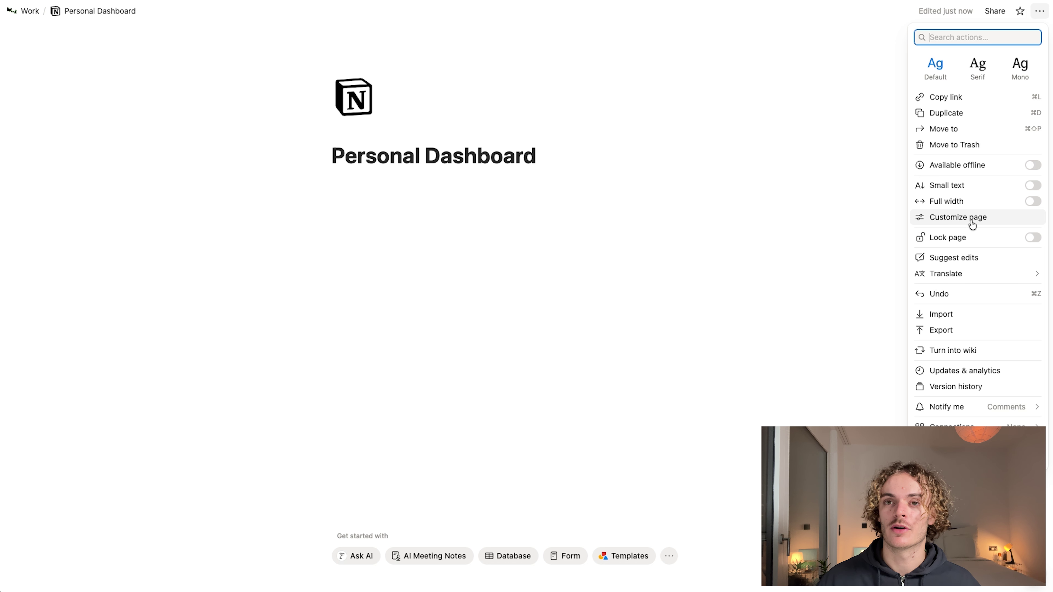
click(1031, 201)
click(274, 272)
Step: Insert a calendar view database in the page body and name it "Tasks PD"
click(233, 243)
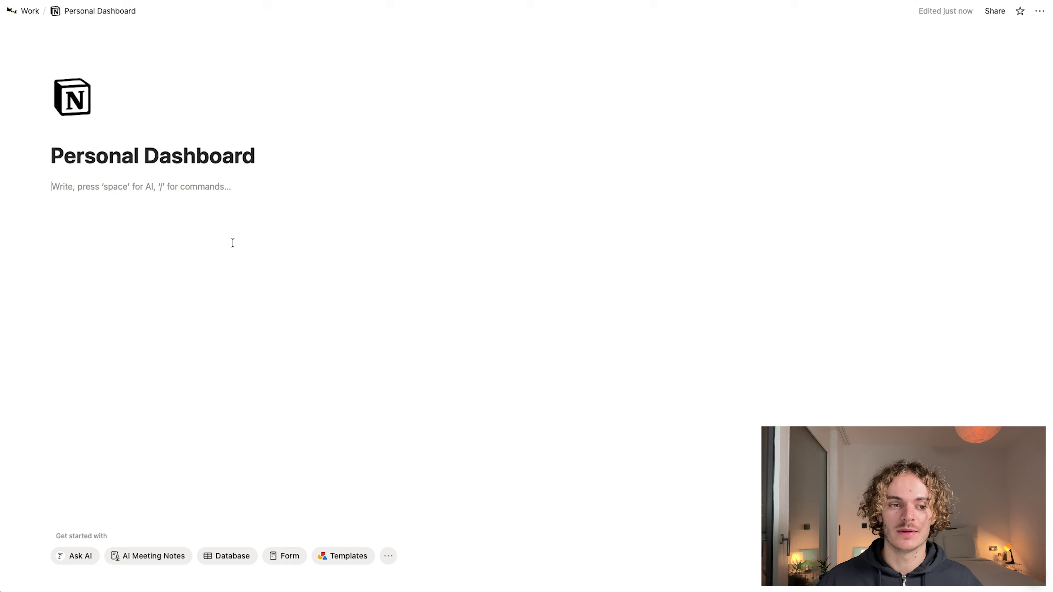
text(/)
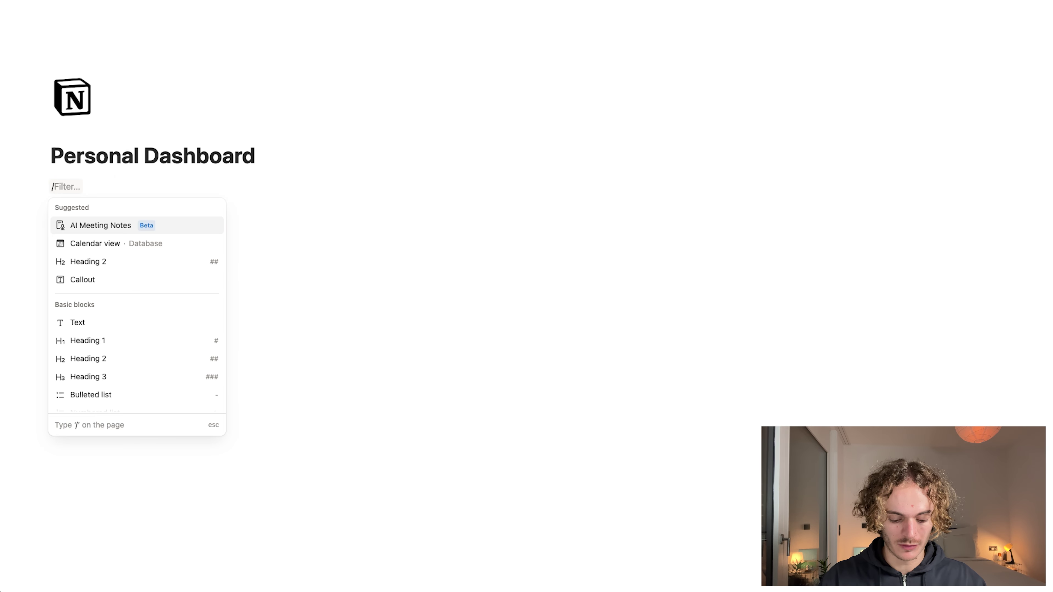
text(database)
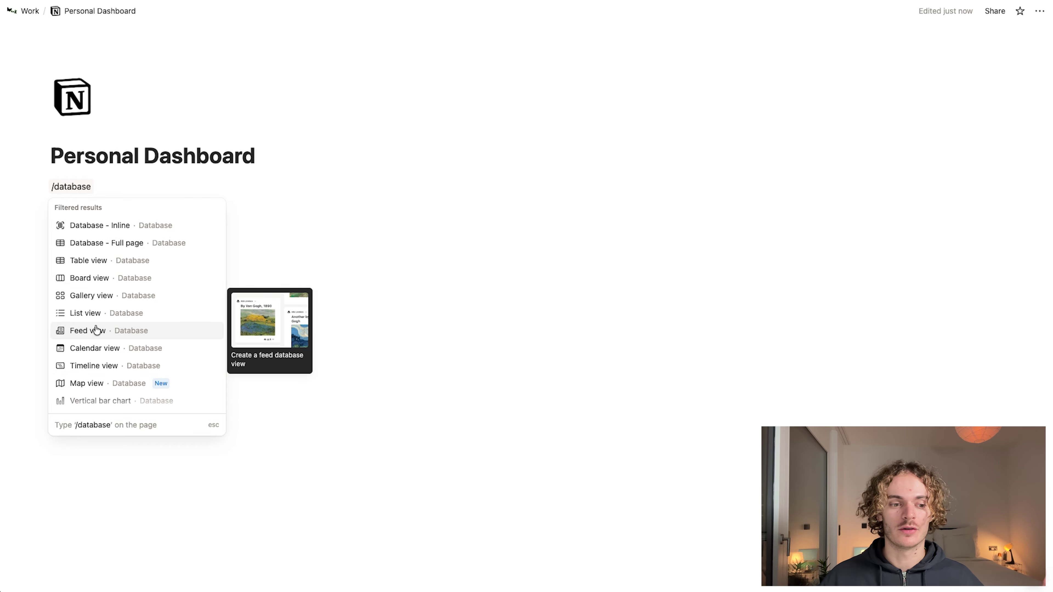
click(101, 349)
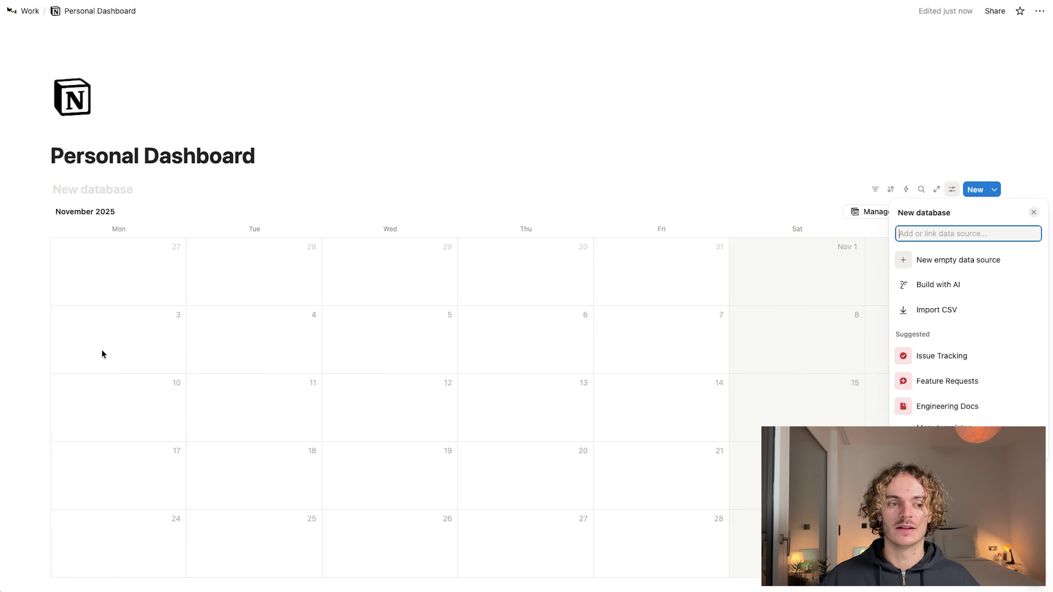
click(103, 190)
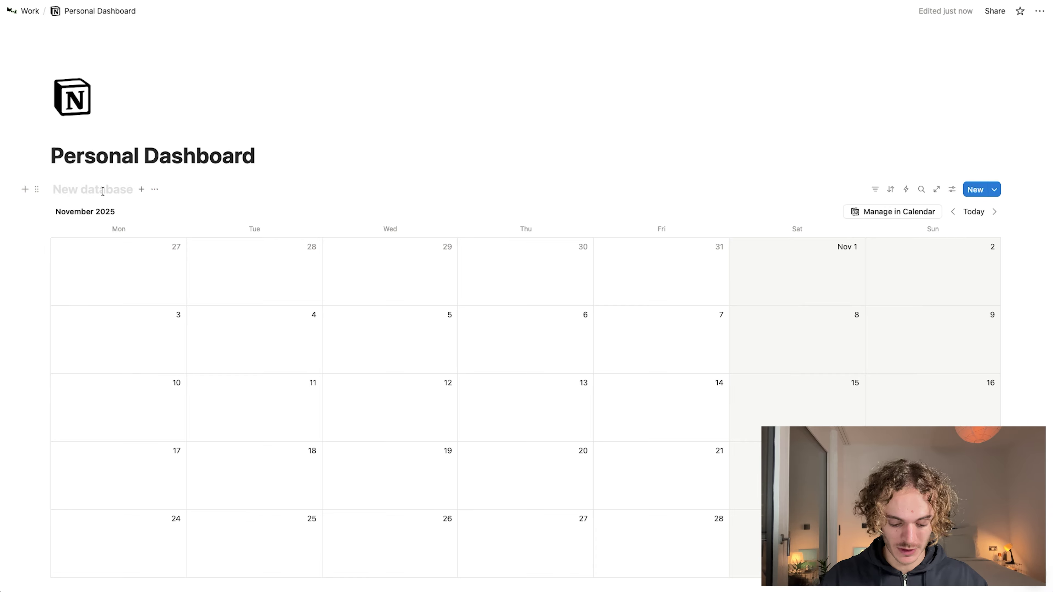
text(Tasks PD)
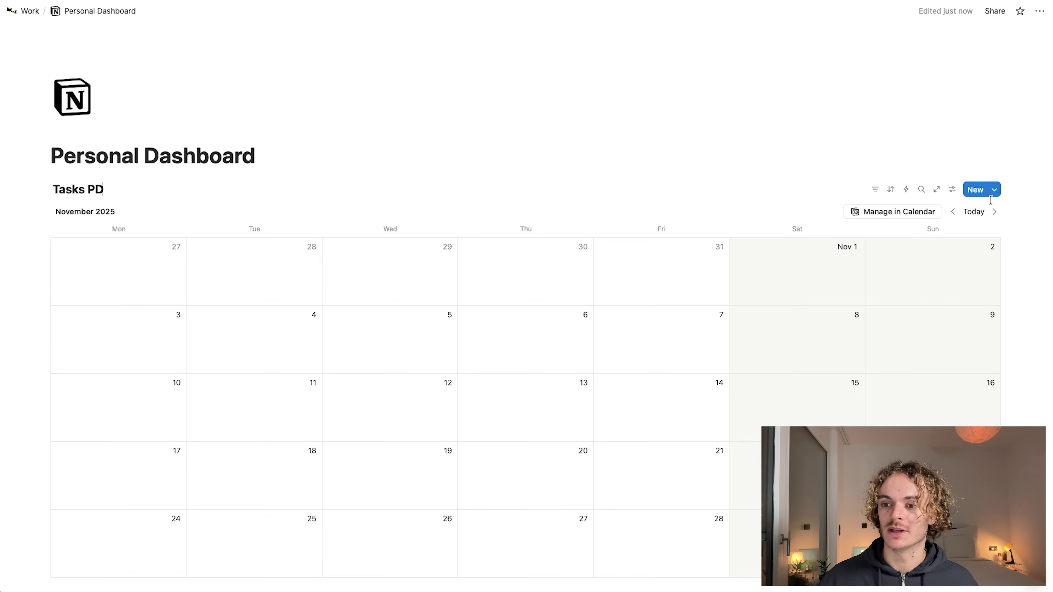
Step: Create a page template for the Tasks PD database, titled "New task" with the sparkles emoji as its icon
click(993, 190)
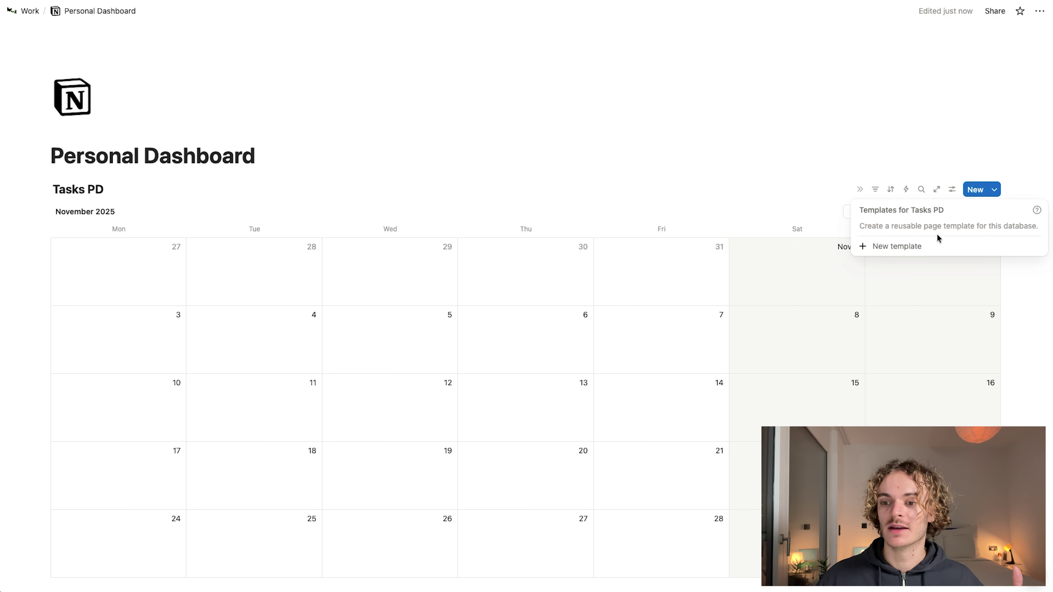
click(929, 250)
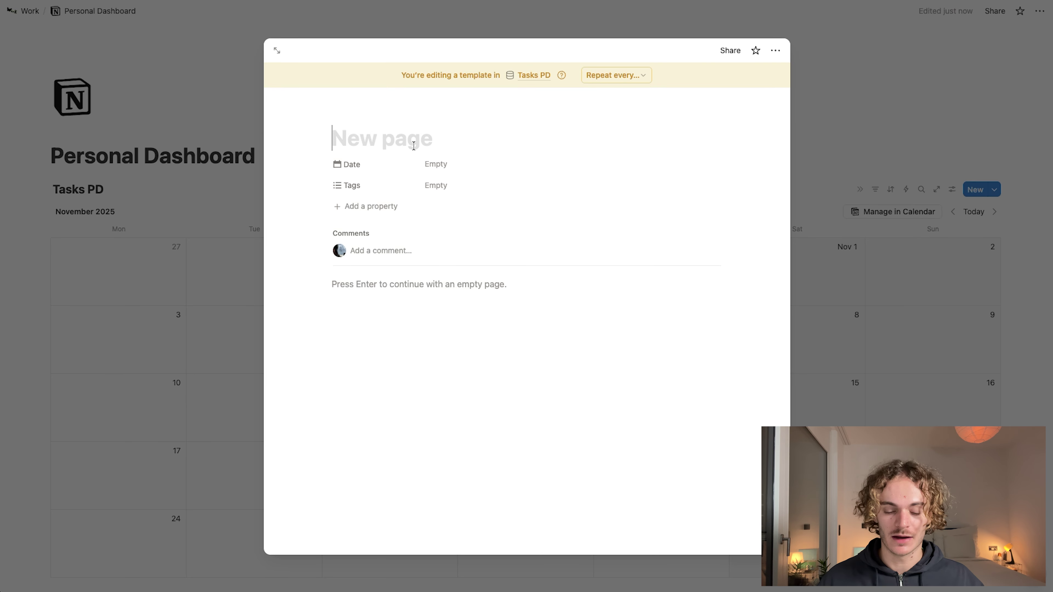
text(New)
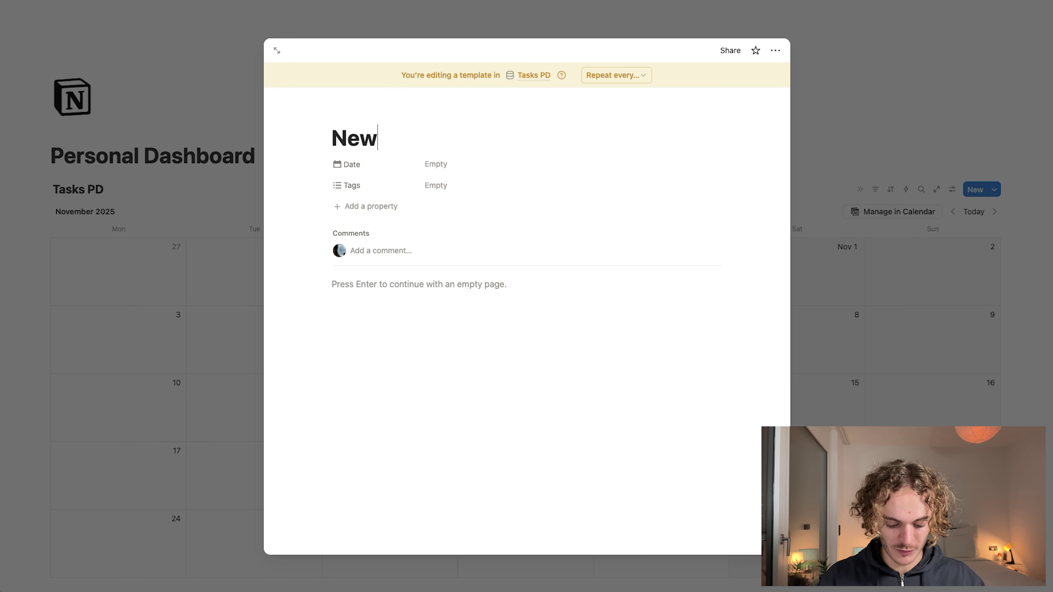
text( task)
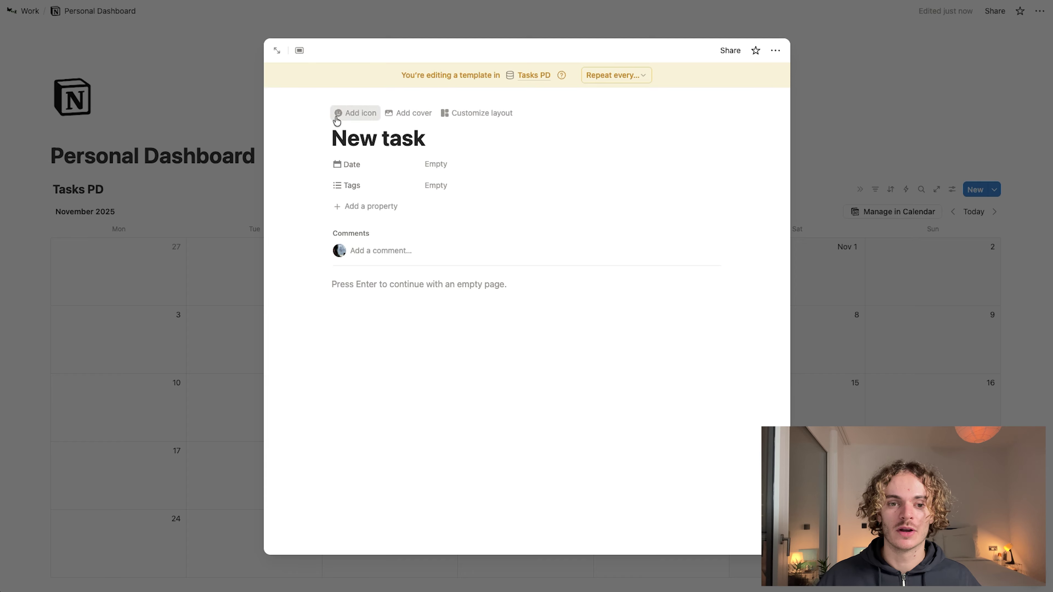
click(337, 113)
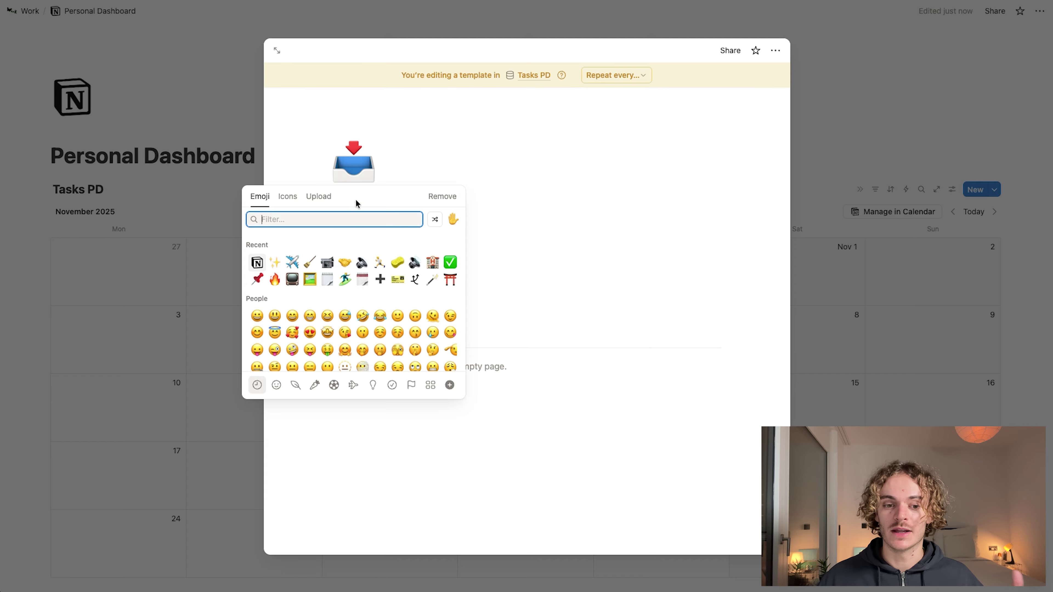
click(274, 267)
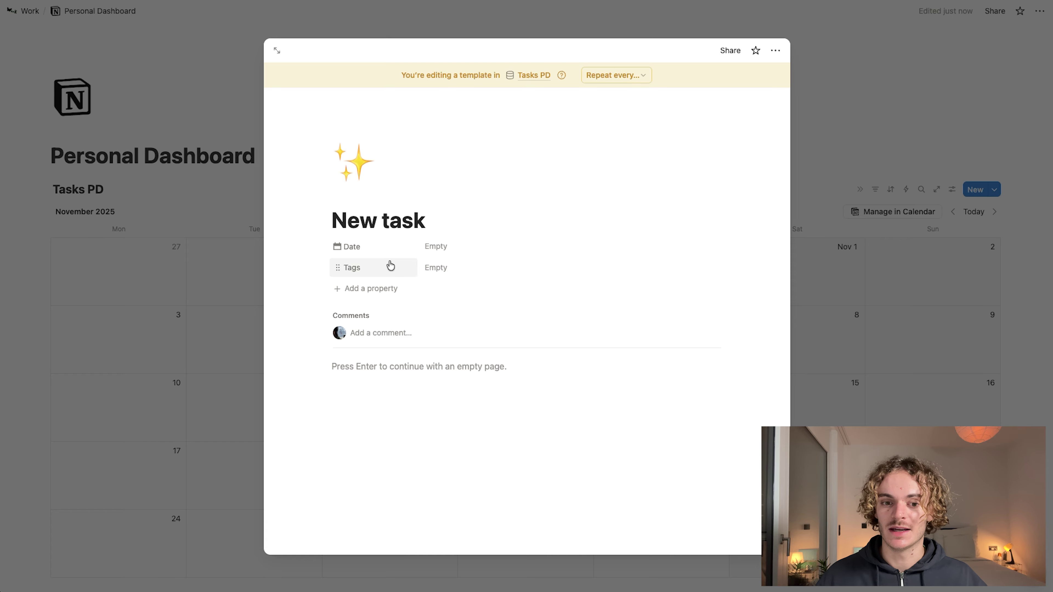
Step: Set the date format of the template's Date property to Short date
click(383, 246)
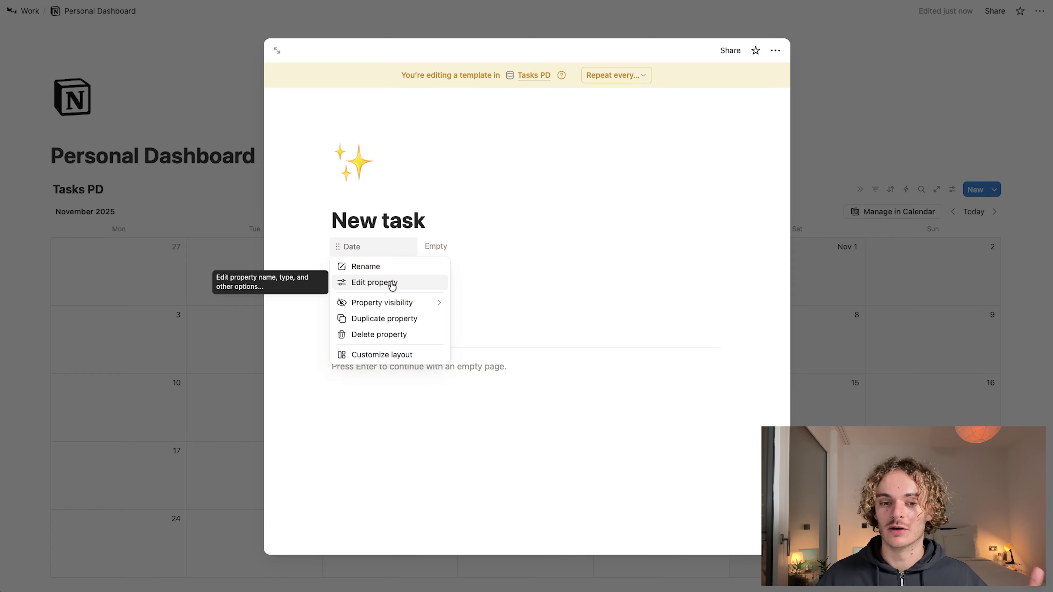
click(391, 282)
click(456, 311)
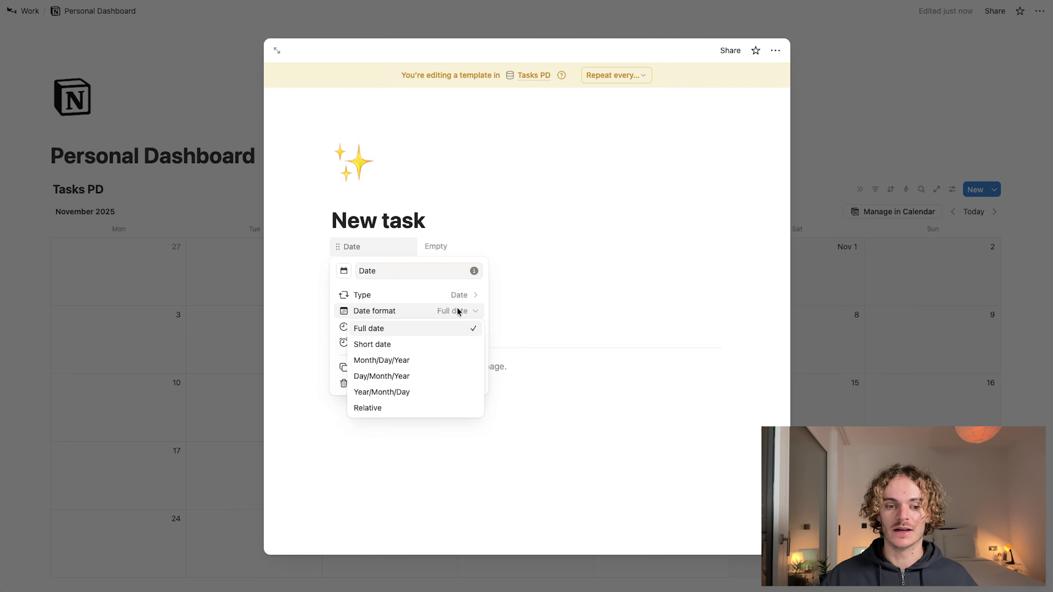
click(439, 345)
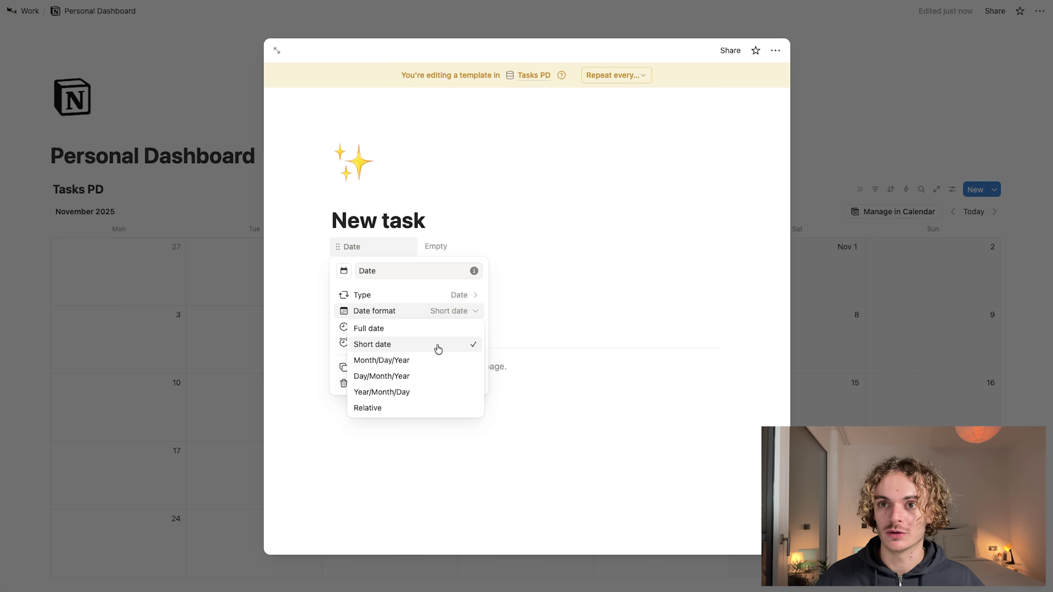
click(599, 321)
Step: Delete the Tags property from the New task template
click(357, 275)
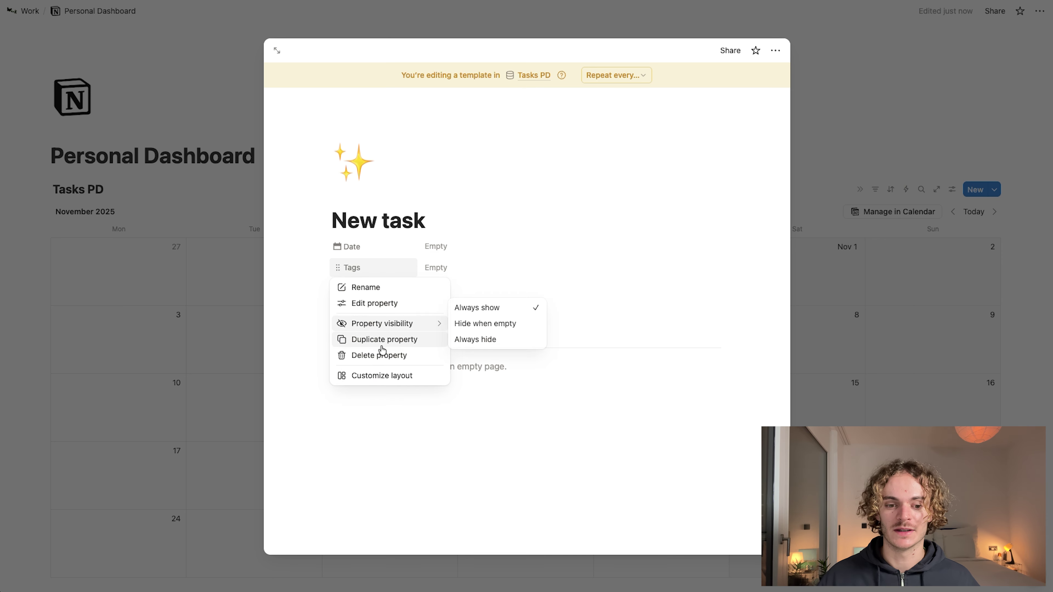
click(383, 355)
click(468, 299)
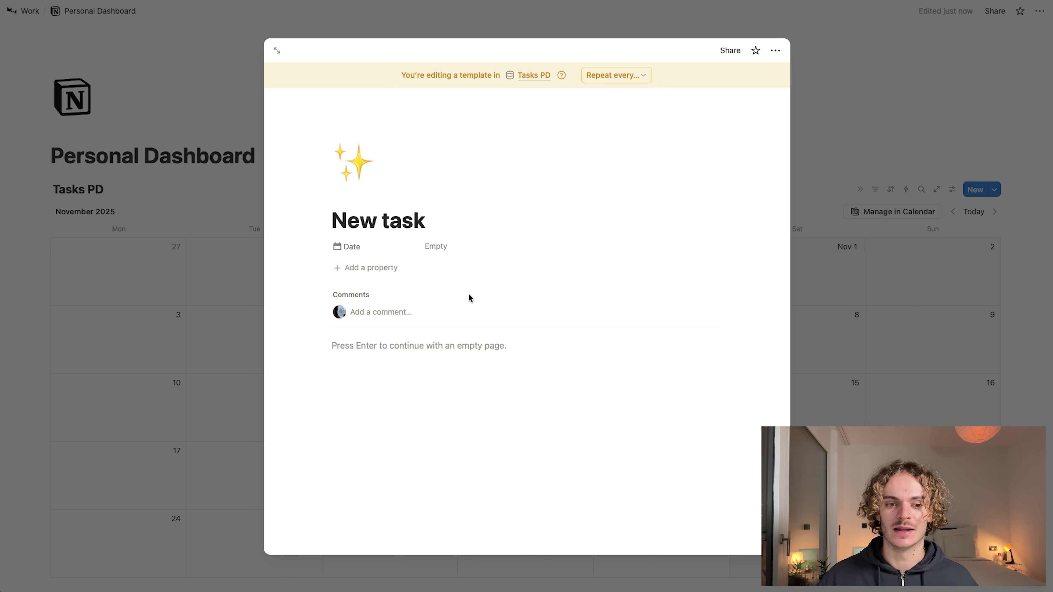
Step: Add a Status property to the New task template and check its available options
click(360, 267)
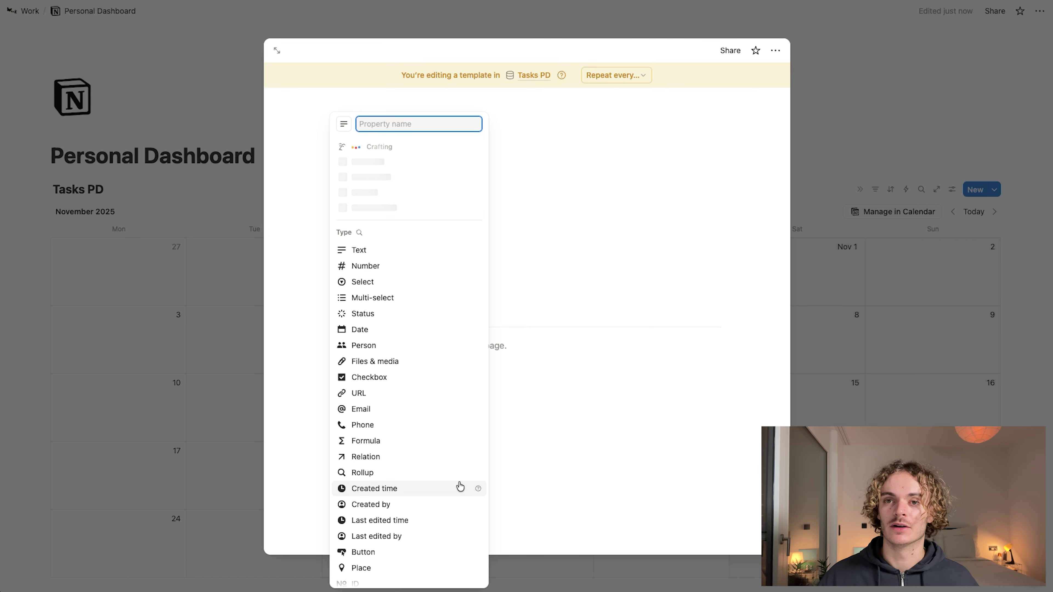
click(379, 315)
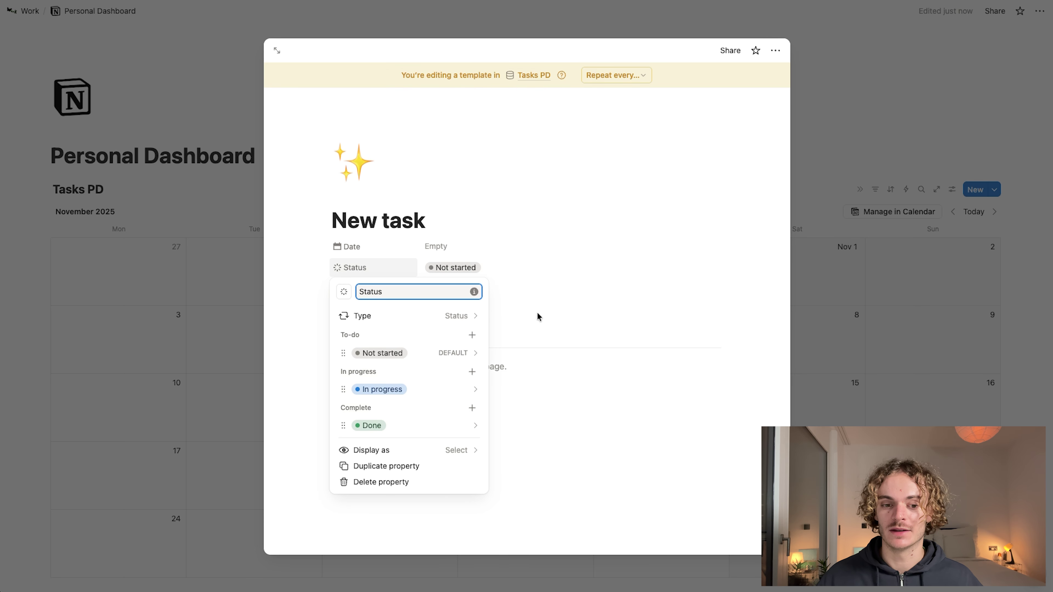
click(541, 303)
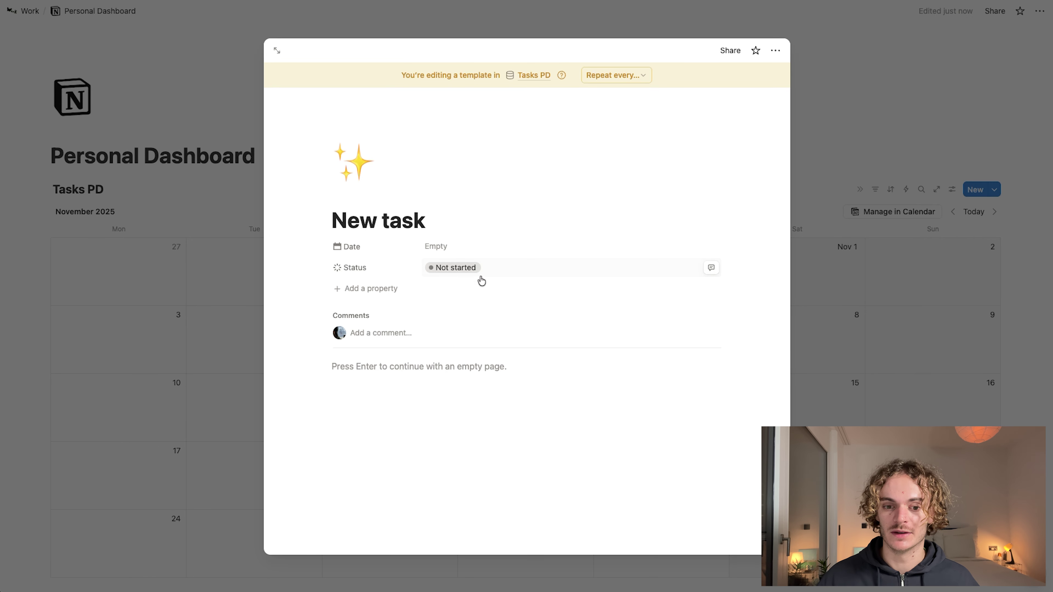
click(471, 269)
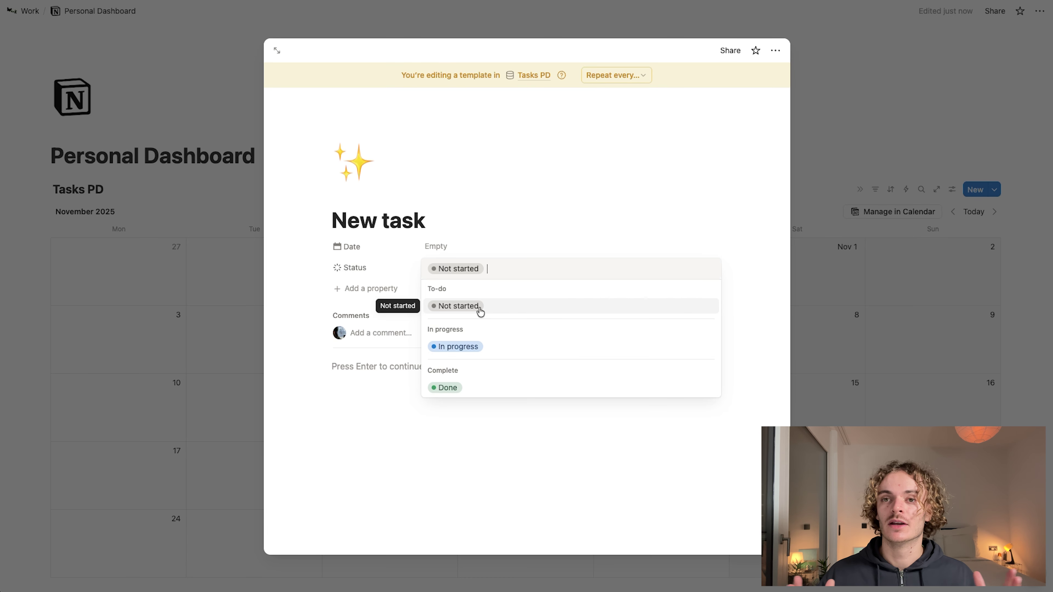
click(350, 290)
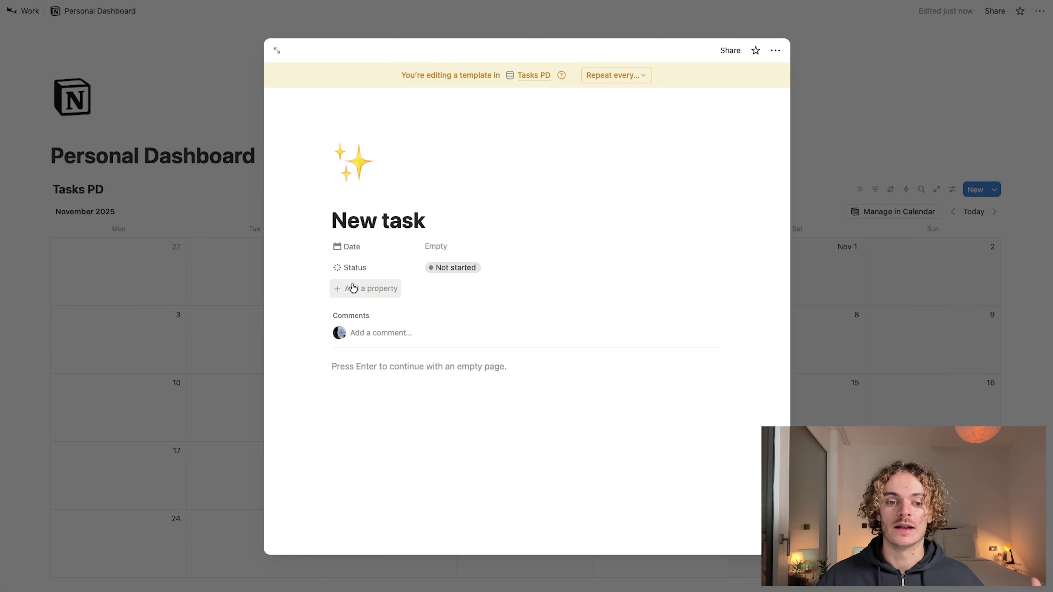
Step: Add a Select property named "Priority" with an exclamation mark icon to the template
click(356, 294)
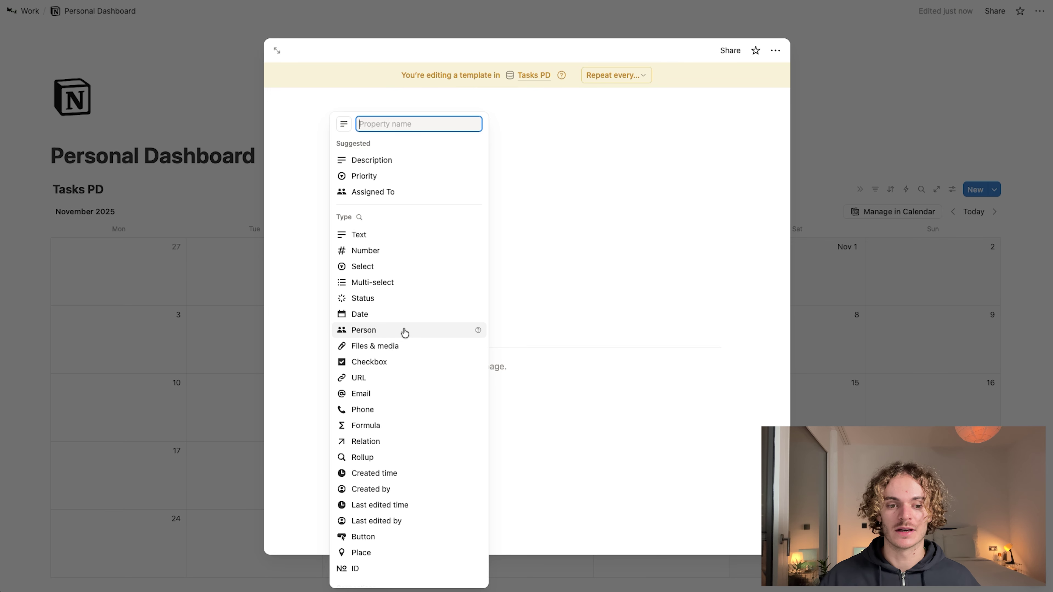
click(396, 268)
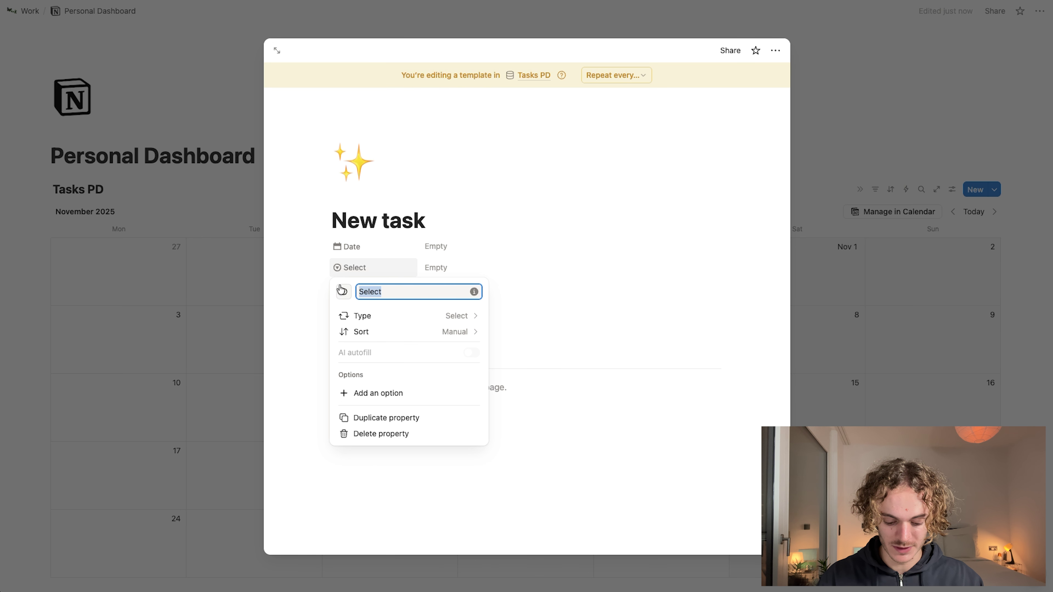
text(Priority)
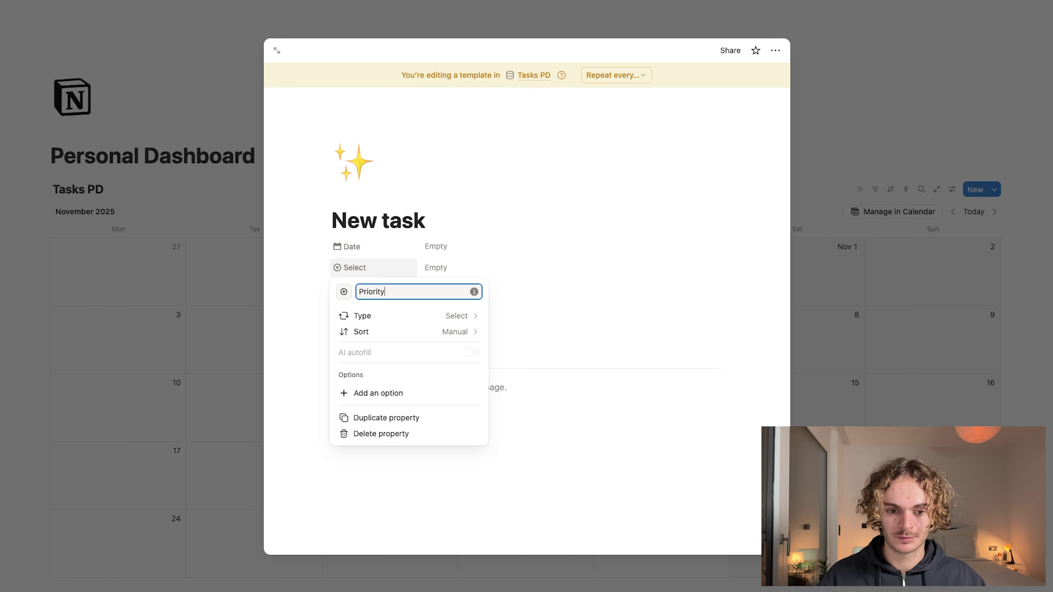
click(342, 292)
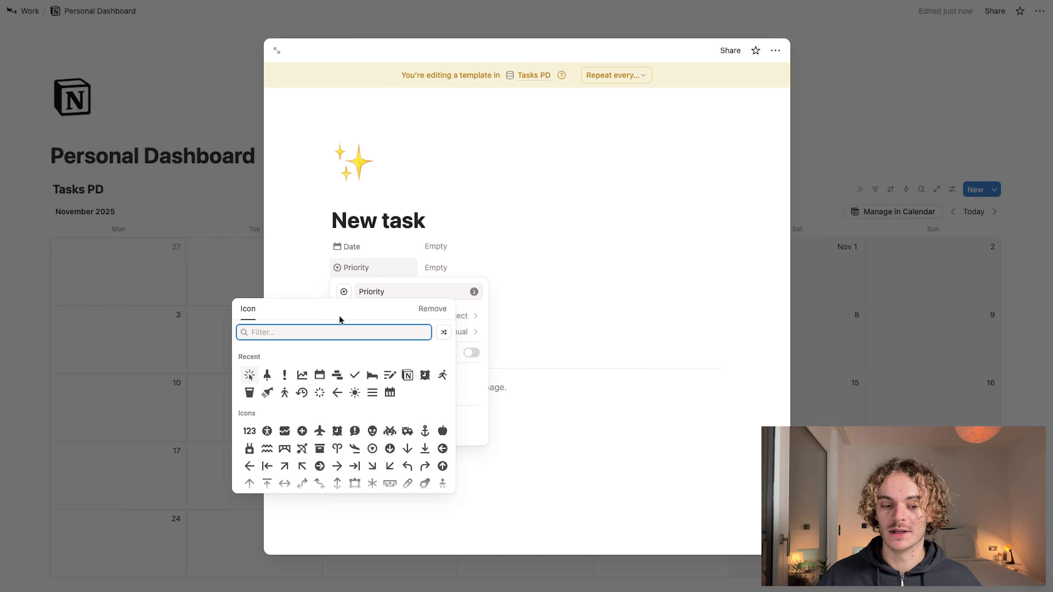
click(285, 375)
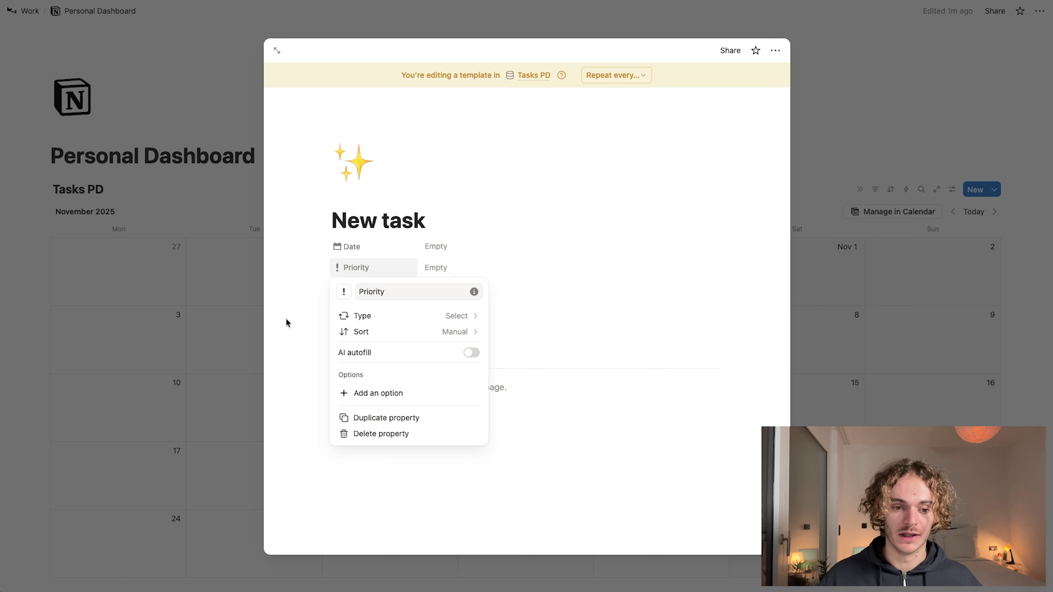
click(289, 302)
Step: Create a "High" option for the Priority property and select it
click(445, 267)
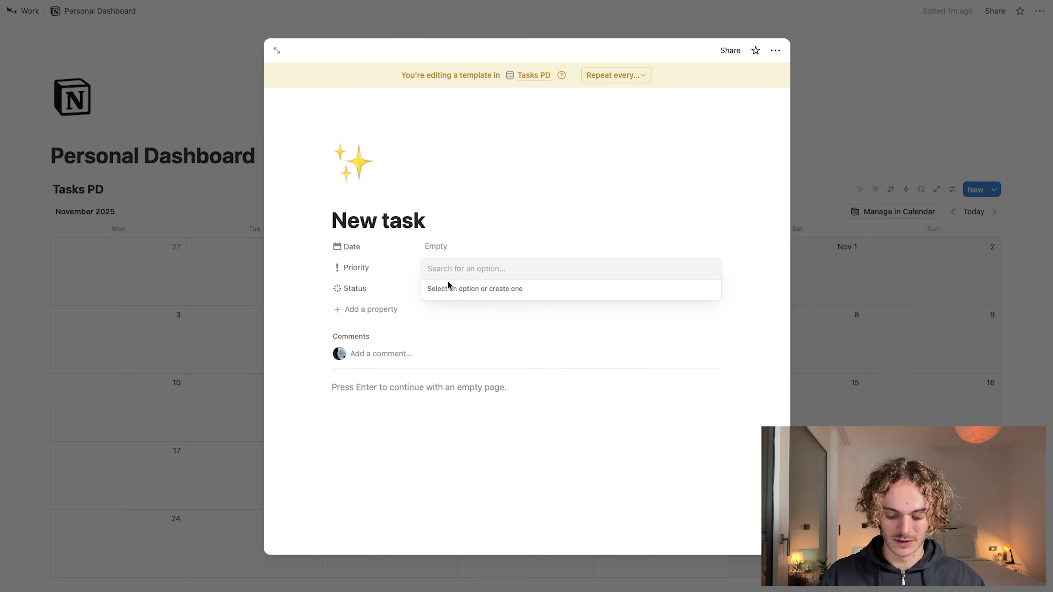
text(High)
click(472, 306)
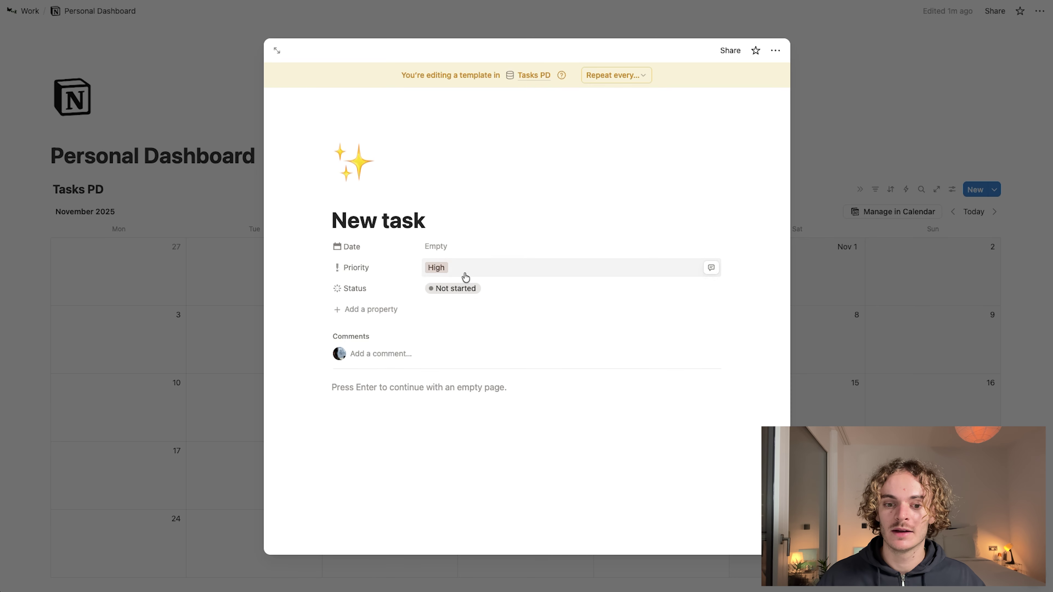
Step: Create "Medium" and "Low" options for the Priority property of the New task template
text(Medium)
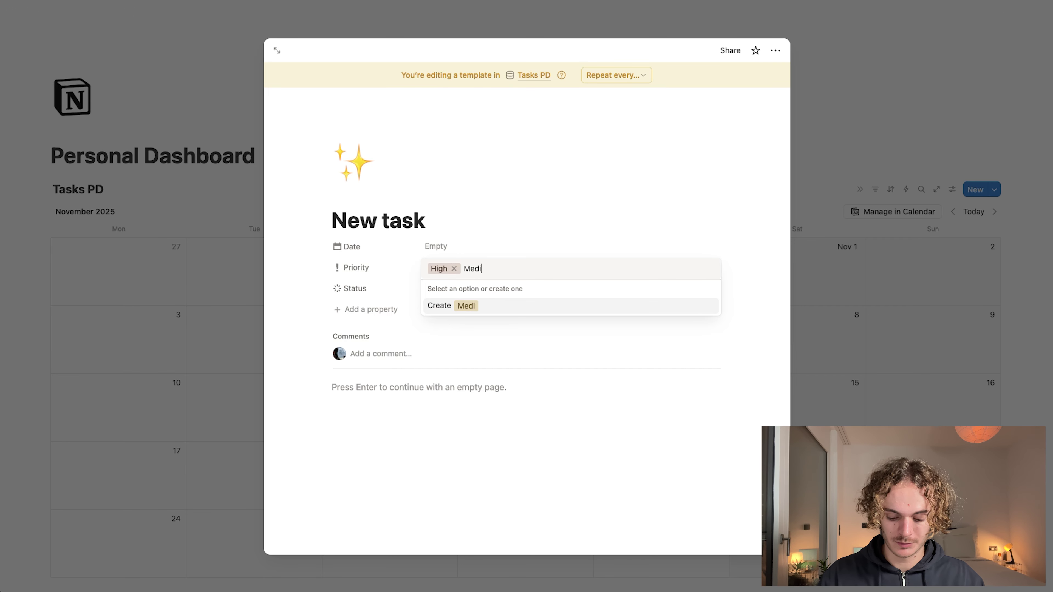
click(460, 305)
click(474, 268)
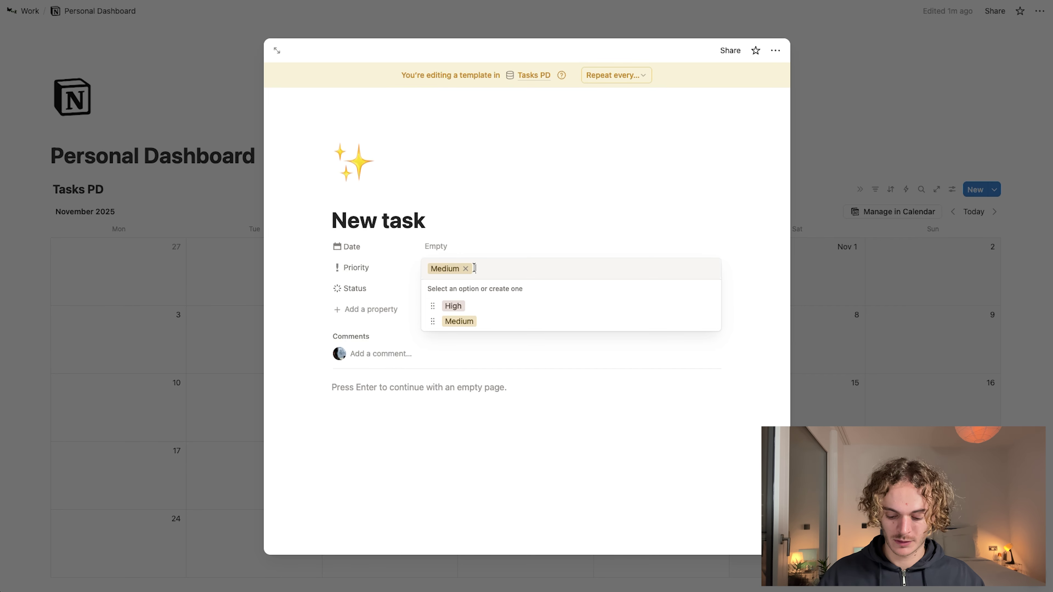
text(Low)
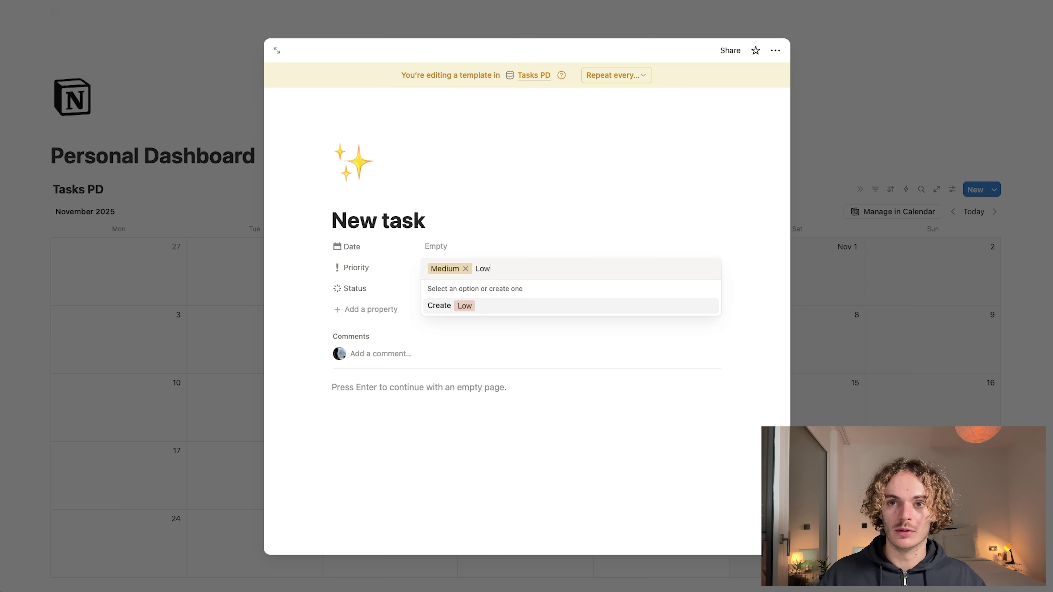
click(487, 307)
Step: Edit the Priority property's option colors, setting High to Red and Low to Blue
click(366, 272)
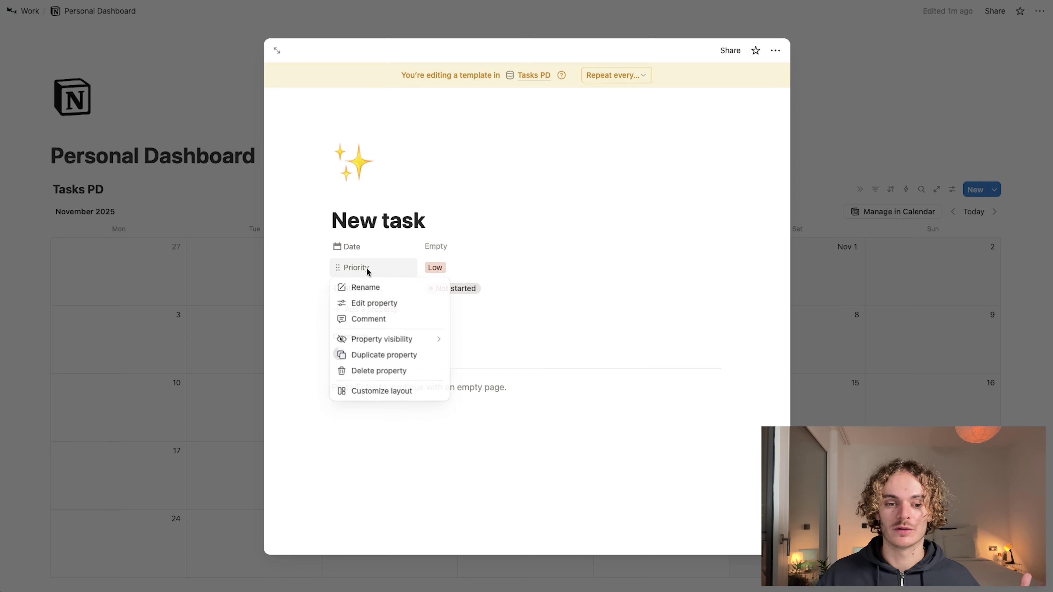
click(374, 305)
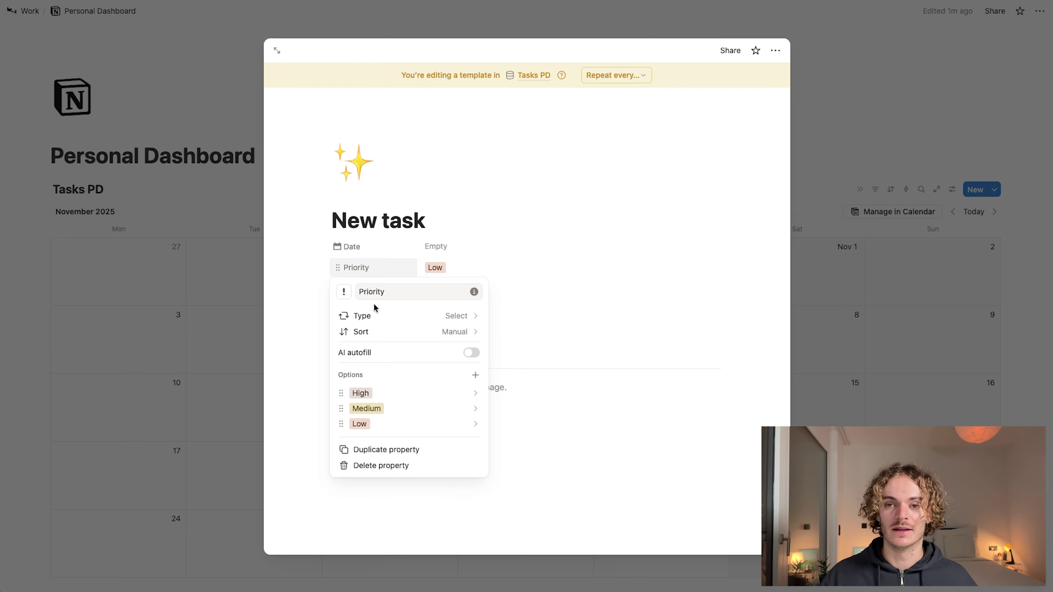
mouse_move(408, 409)
mouse_down()
mouse_move(414, 423)
mouse_move(418, 385)
mouse_move(415, 409)
mouse_move(418, 400)
mouse_up()
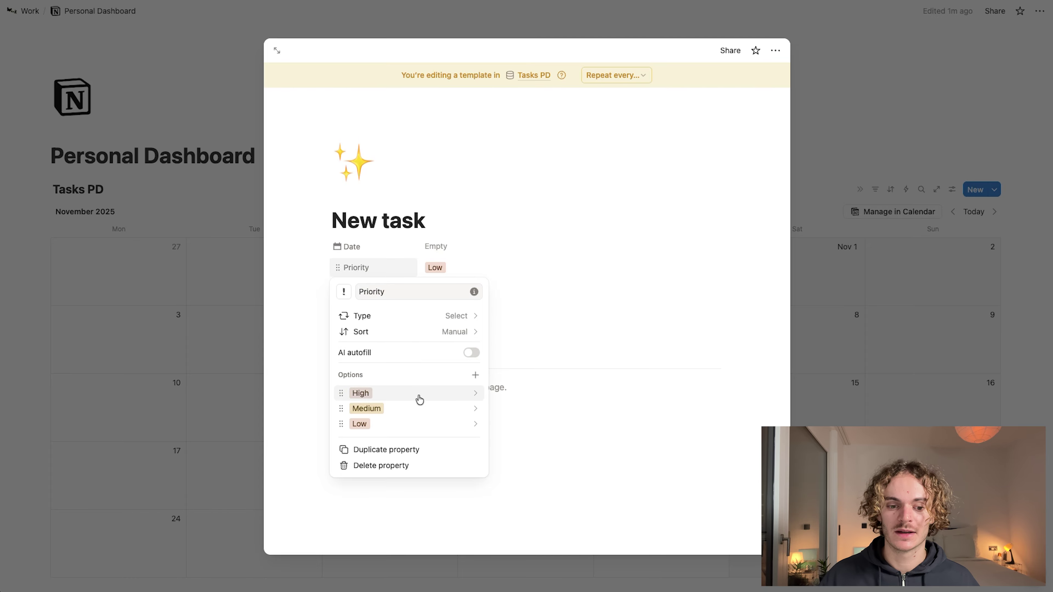
click(421, 394)
click(403, 375)
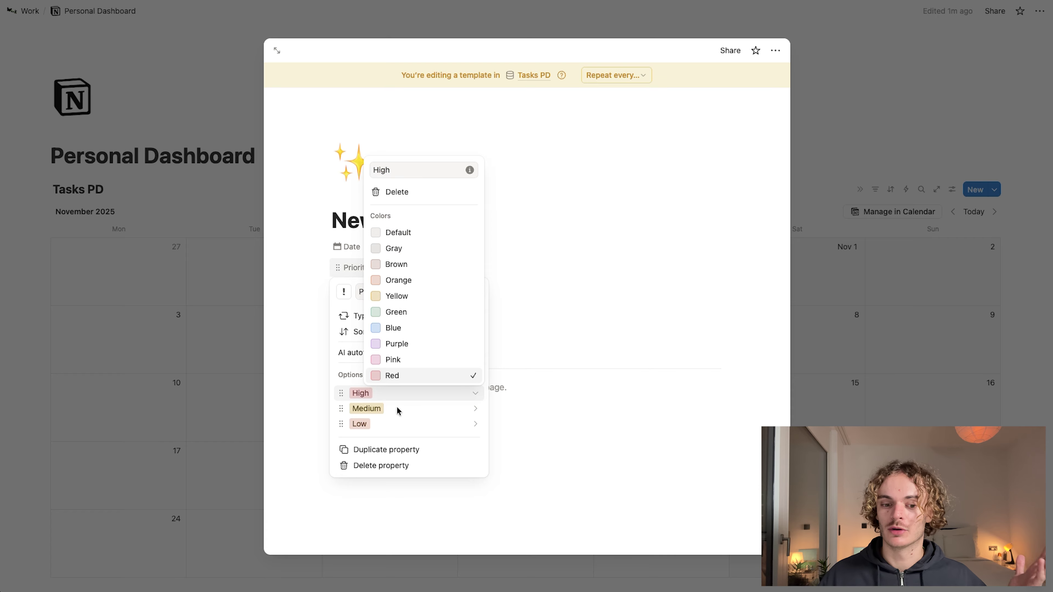
click(397, 409)
click(397, 408)
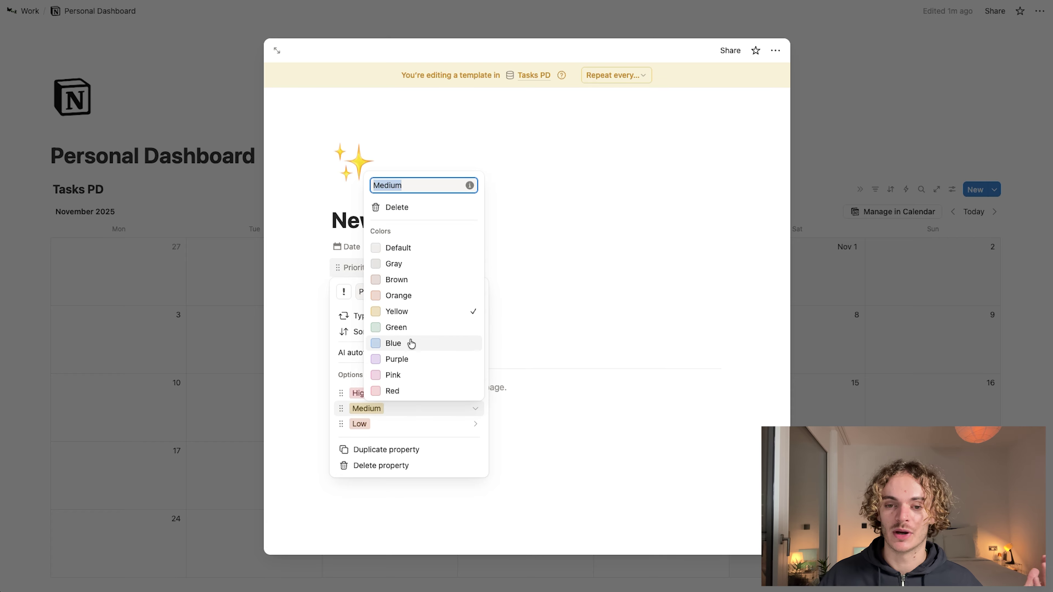
click(389, 408)
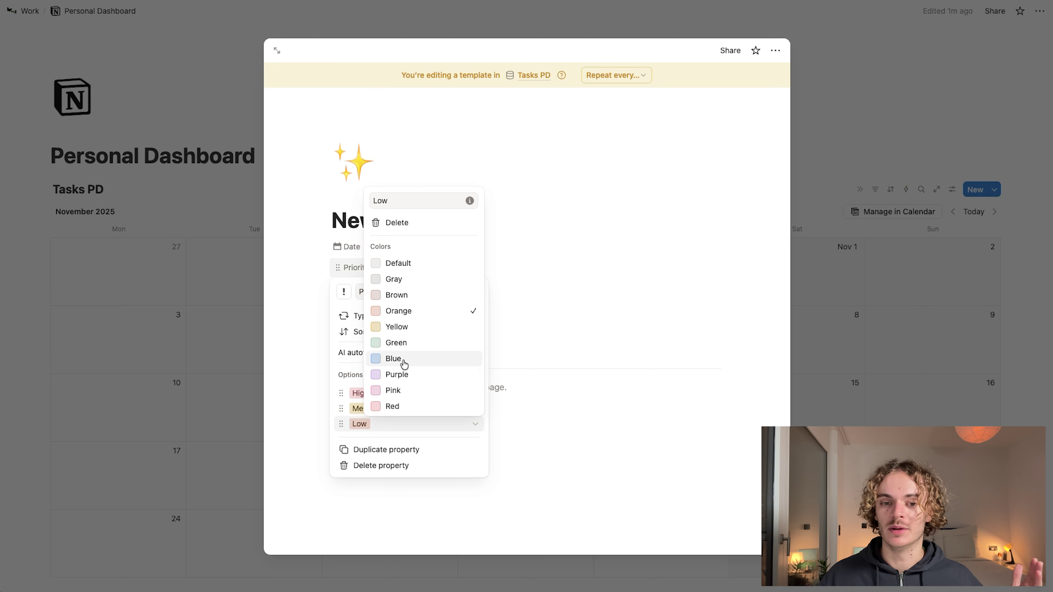
click(393, 358)
click(654, 219)
click(574, 310)
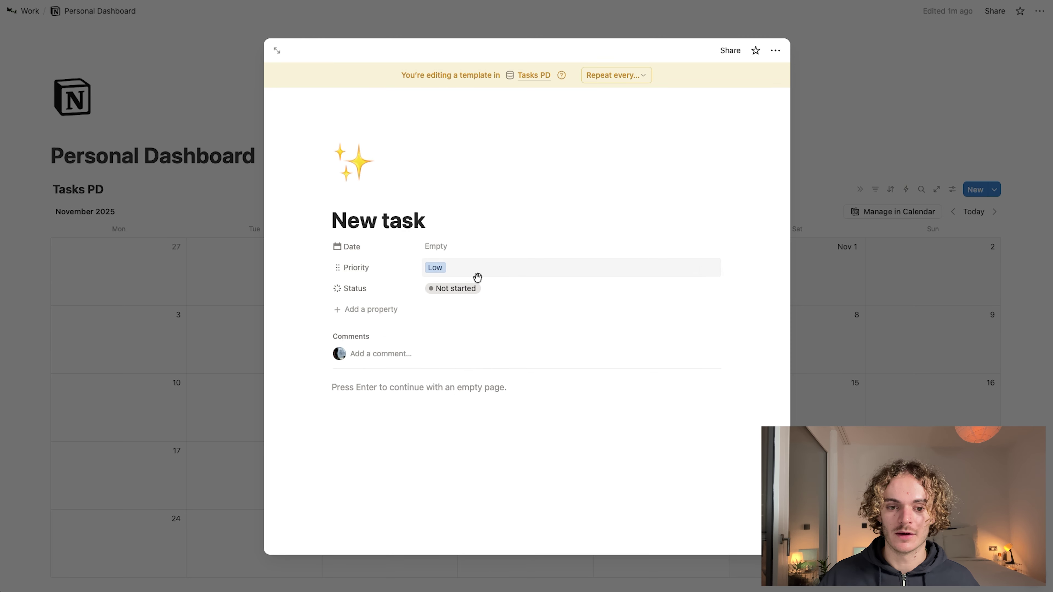
Step: Clear the selected Priority value in the New task template
click(477, 274)
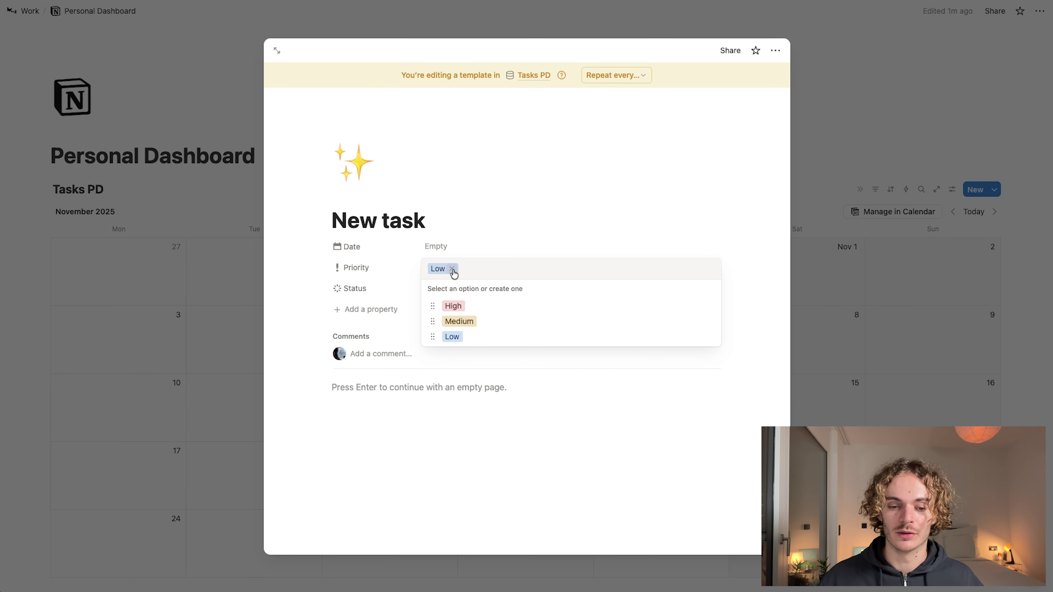
click(452, 270)
click(534, 231)
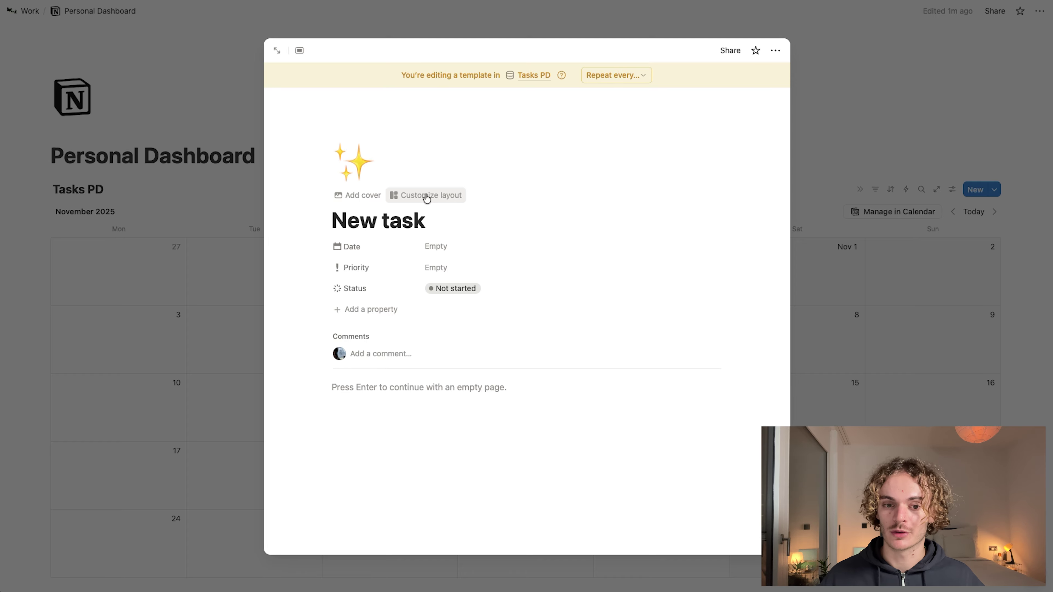
Step: Customize the Tasks PD page layout by pinning the Date property to the heading
click(427, 196)
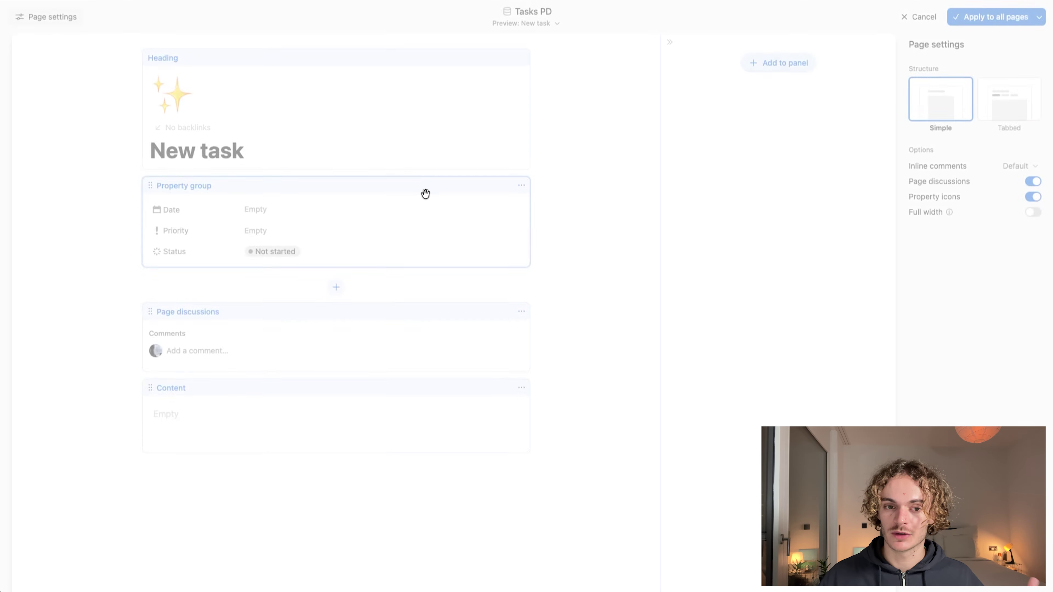
click(294, 127)
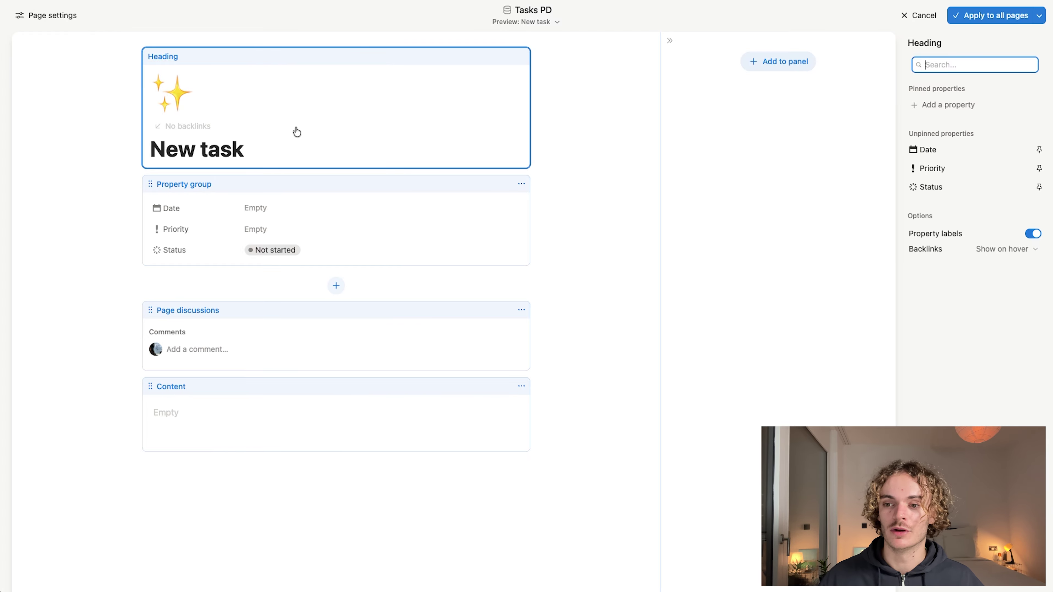
click(1035, 151)
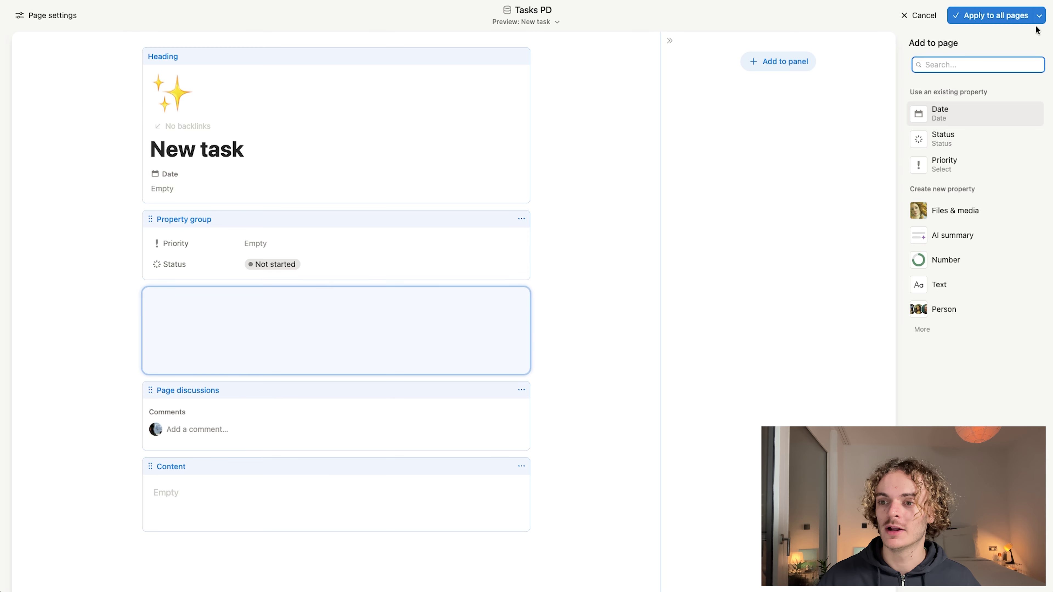
Step: Add the existing Status property as its own section above the property group, apply the layout to all pages and close the template
text(status)
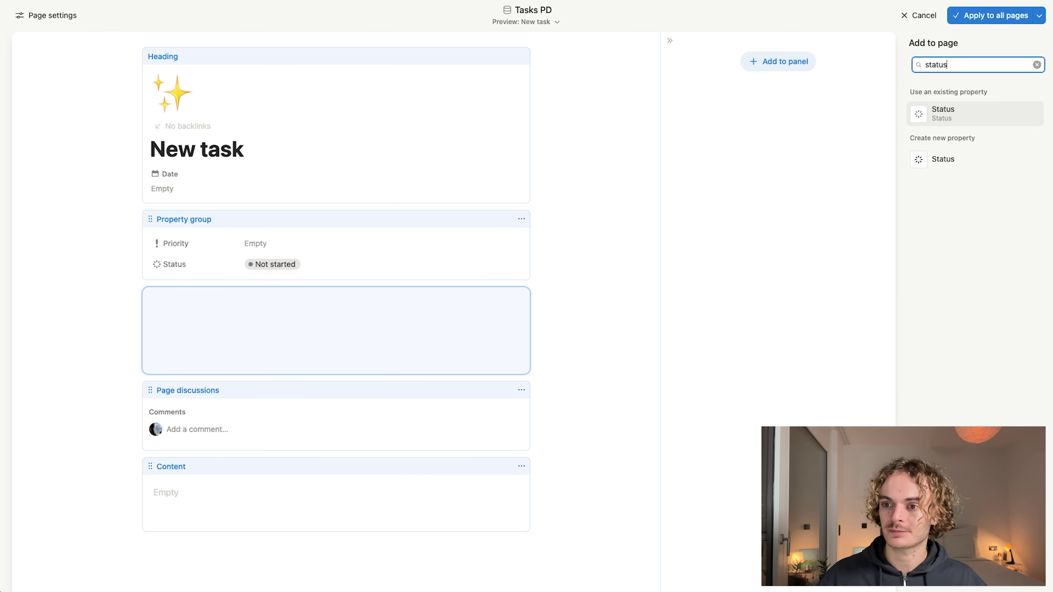
click(979, 113)
drag(401, 270, 414, 226)
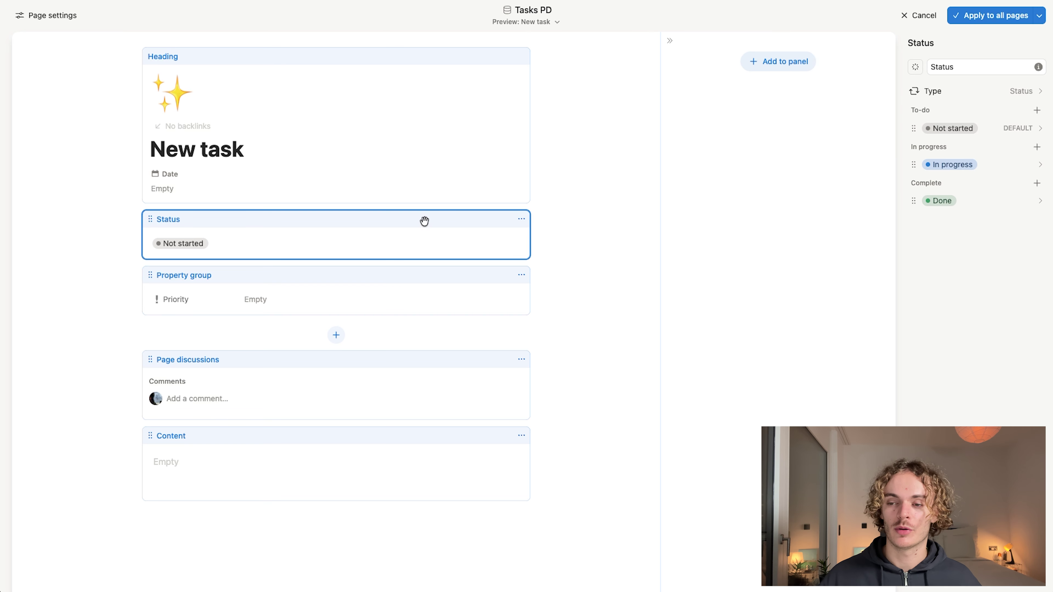
click(962, 18)
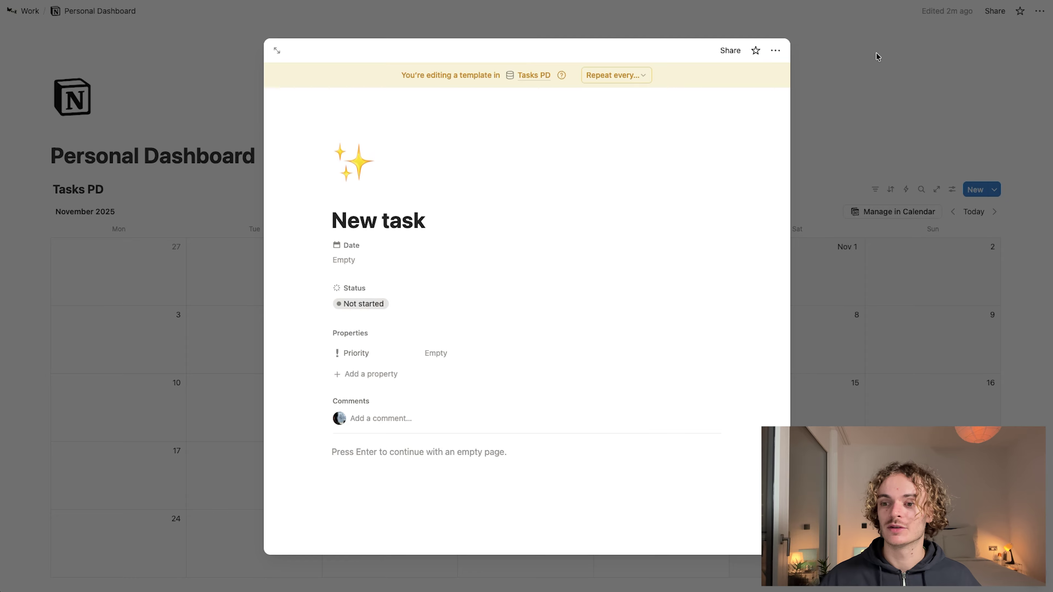
click(868, 110)
Step: Set the New task template as the default for all views in Tasks PD
click(993, 190)
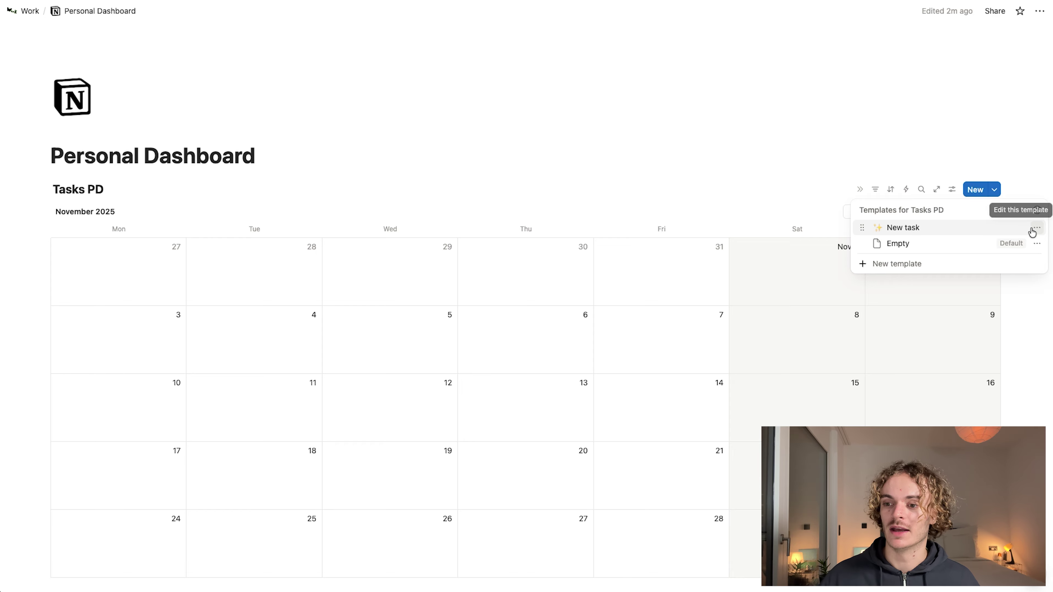
click(1031, 230)
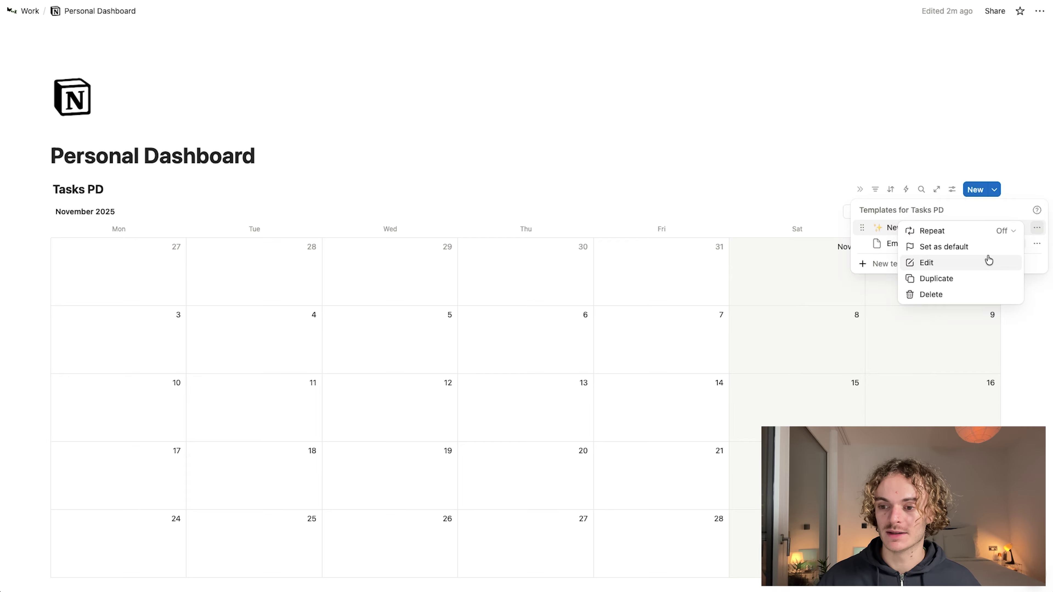
click(982, 247)
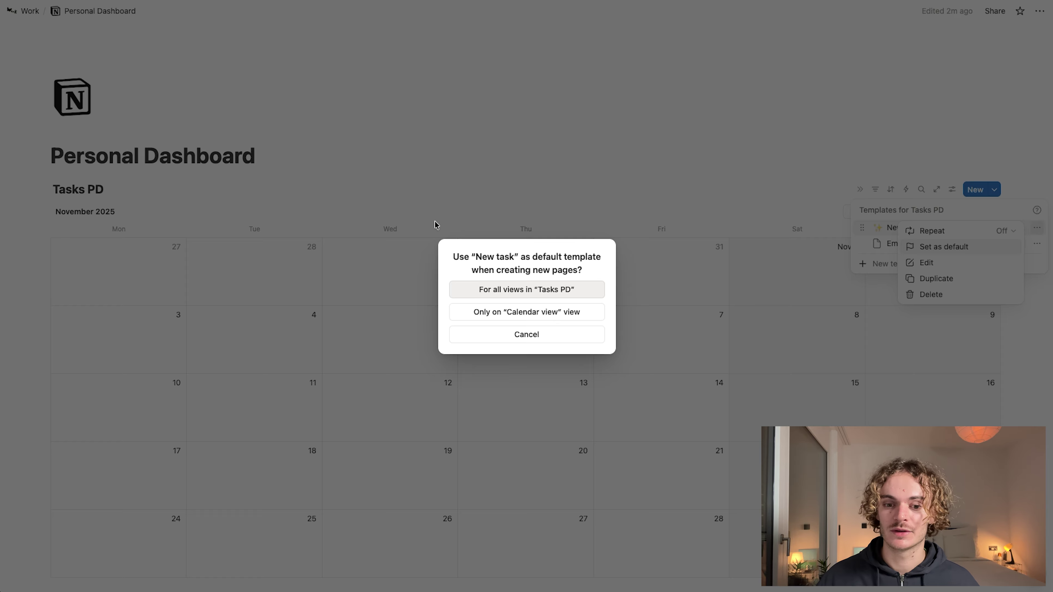
click(555, 286)
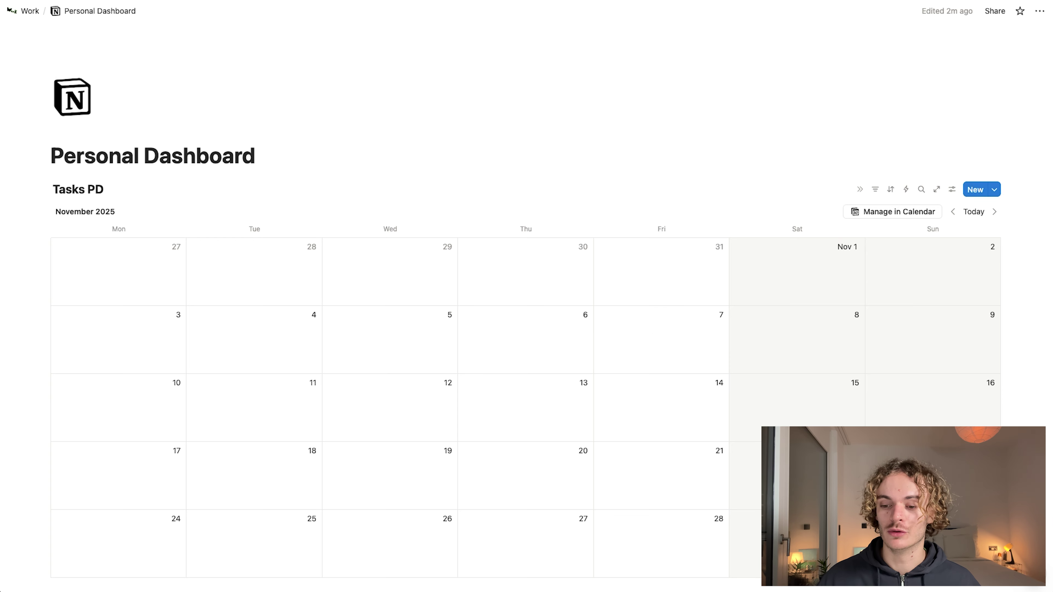
Step: Create a task on November 30 in the calendar and title it "Task 1"
click(874, 518)
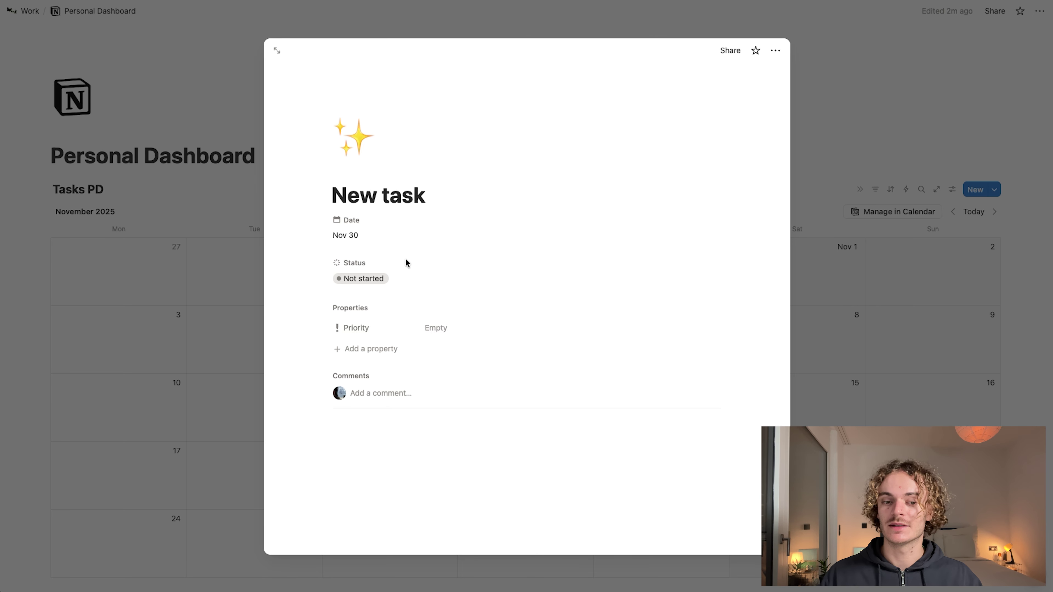
drag(435, 198, 249, 184)
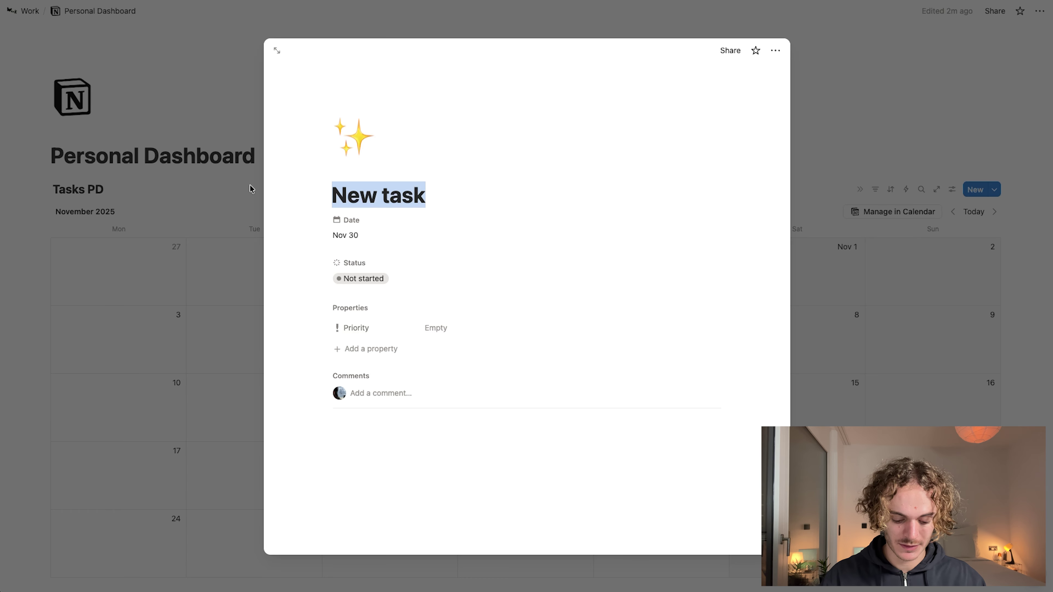
text(Task)
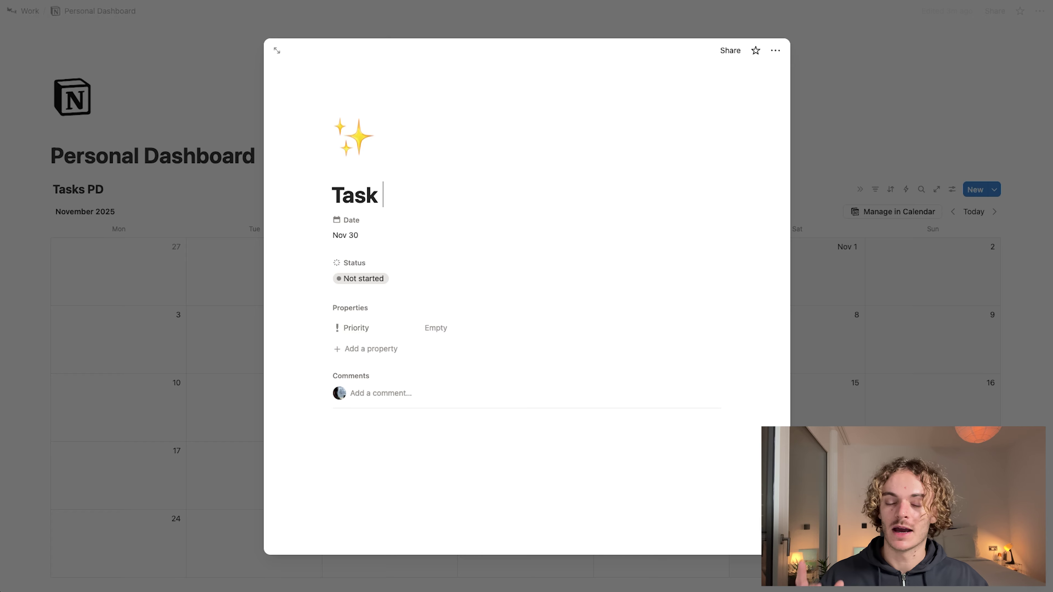
text( 1)
key(Escape)
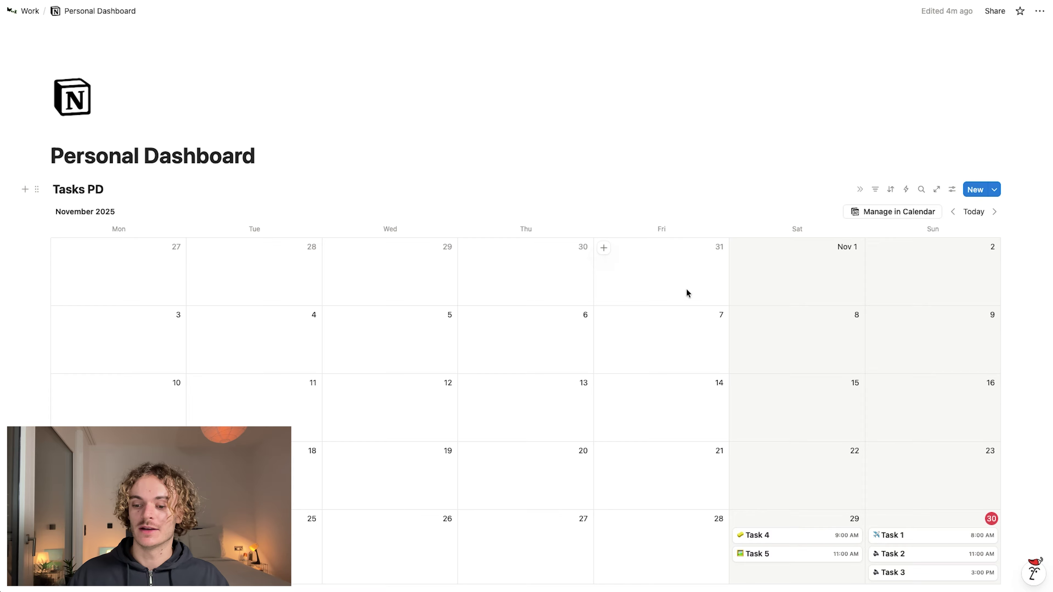
Step: Show the Date, Priority and Status properties on the Tasks PD calendar cards
scroll(677, 313, down, 3)
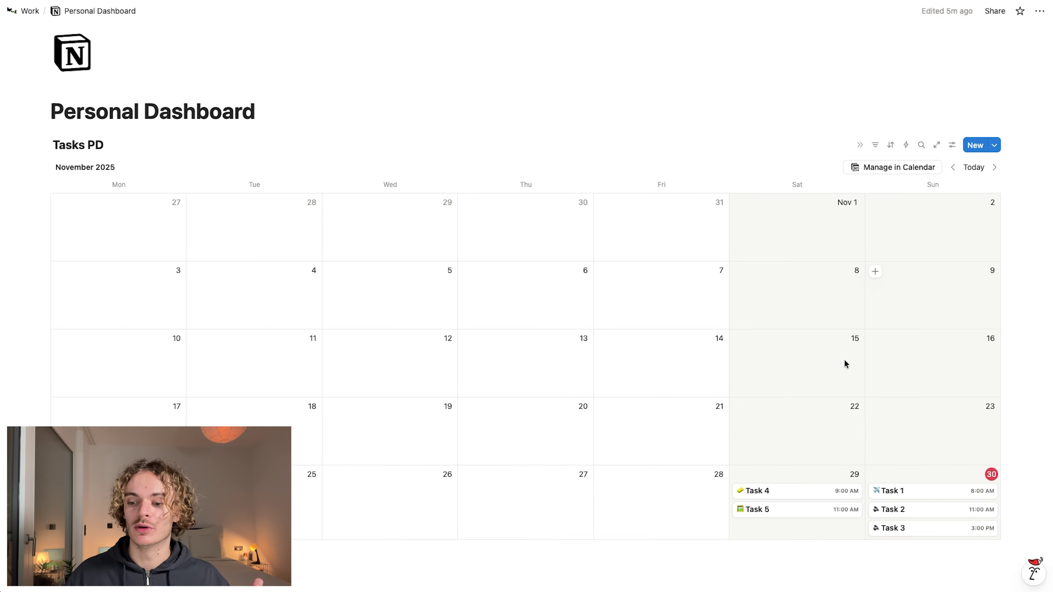
click(955, 150)
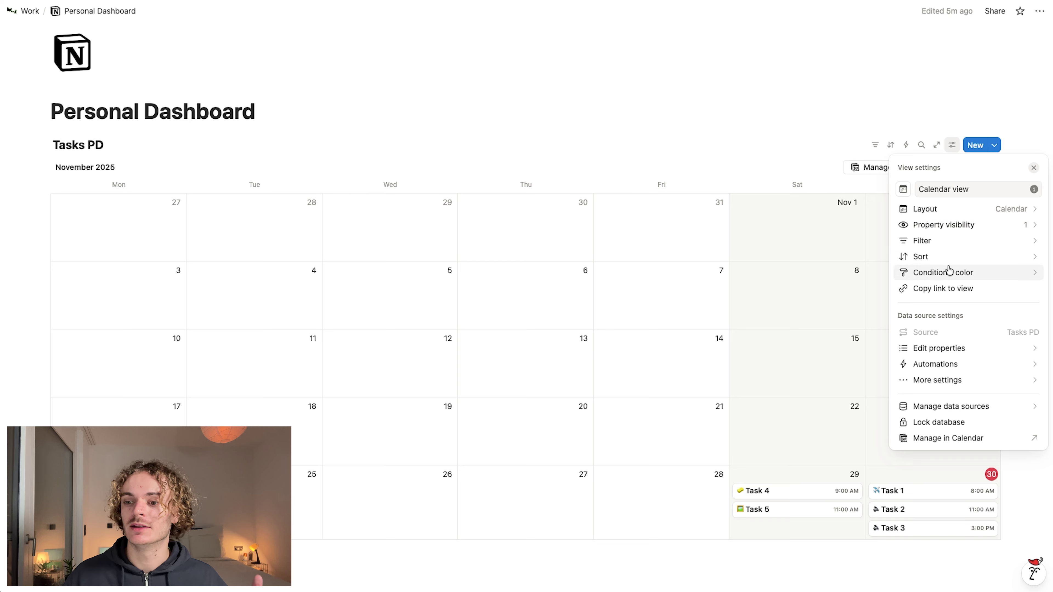
click(944, 226)
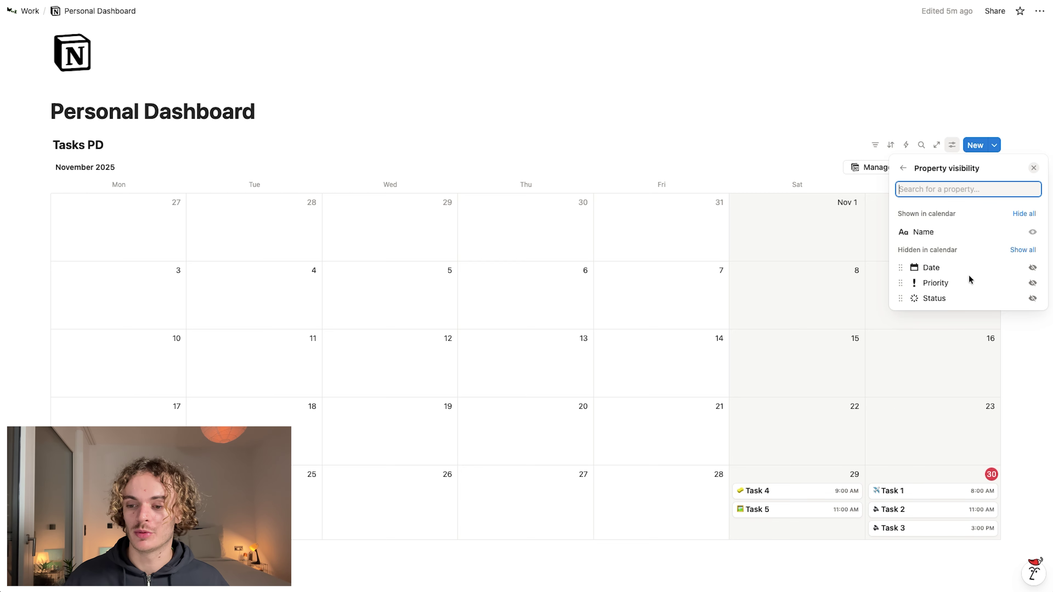
click(1029, 269)
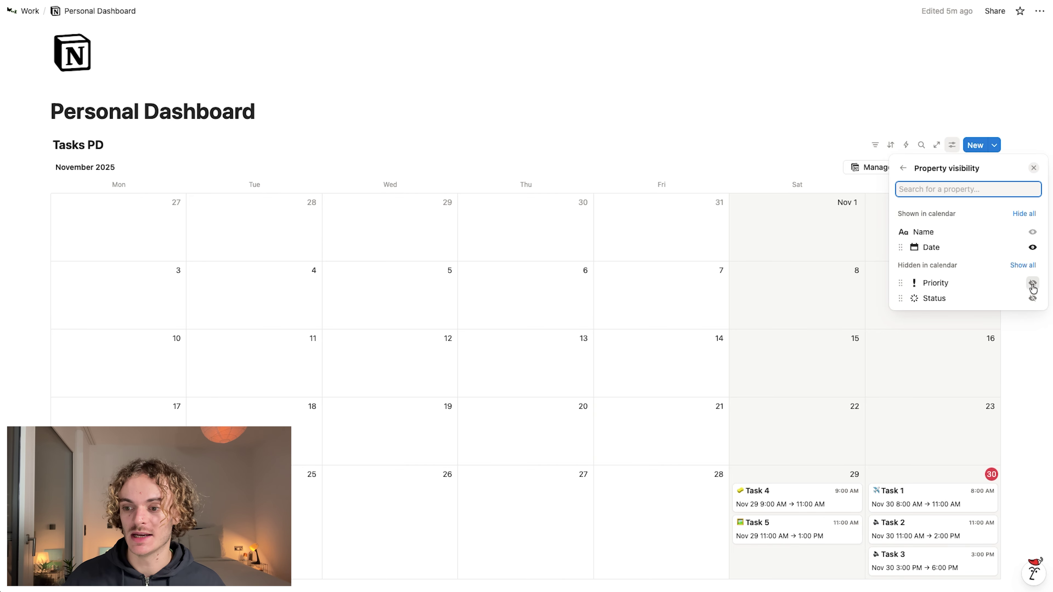
click(1031, 284)
click(1032, 299)
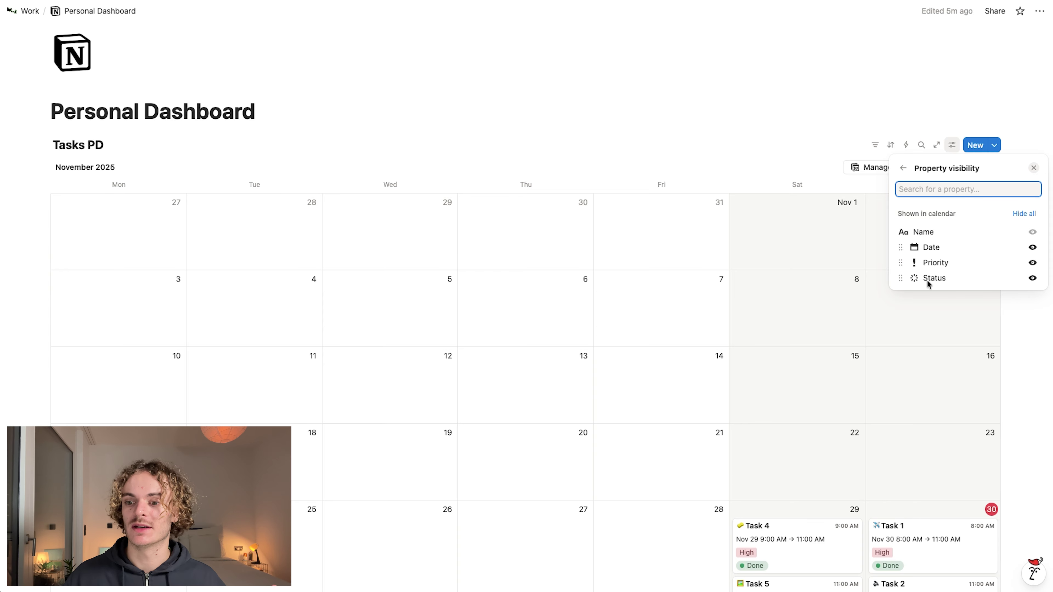
Step: Move Status above Priority in the calendar's property order and check the task cards
drag(905, 283, 900, 261)
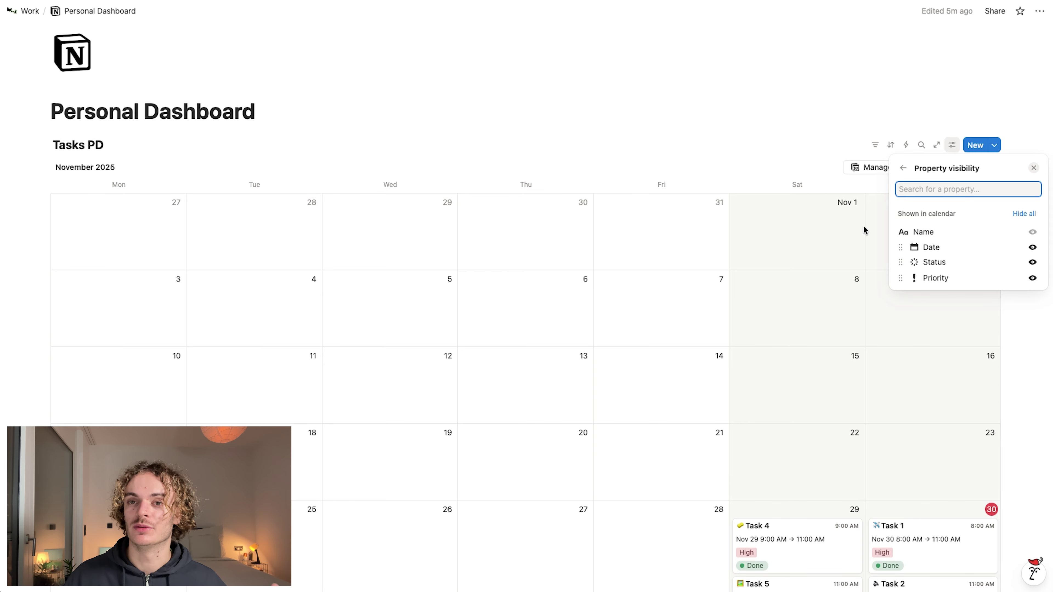
click(852, 378)
scroll(853, 379, down, 7)
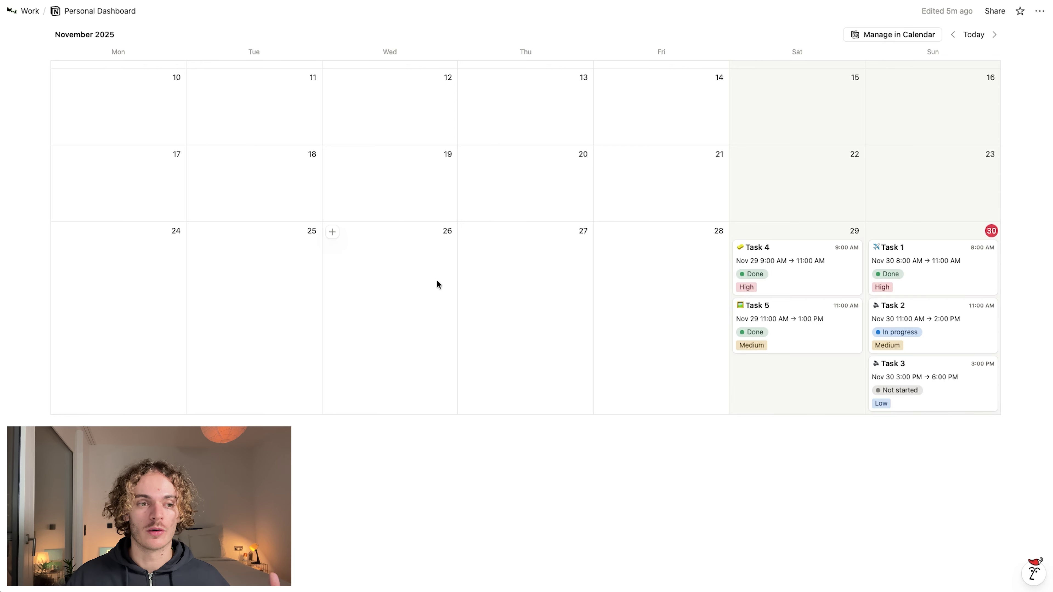
Step: Add a new empty data source alongside Tasks PD and title it "Projects PD"
scroll(433, 286, up, 5)
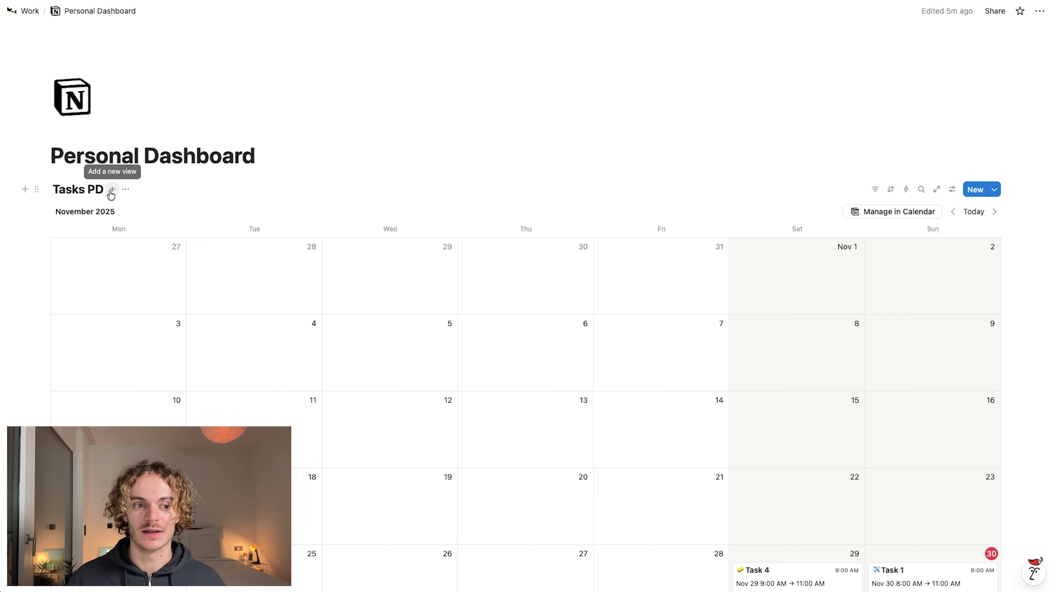
click(112, 191)
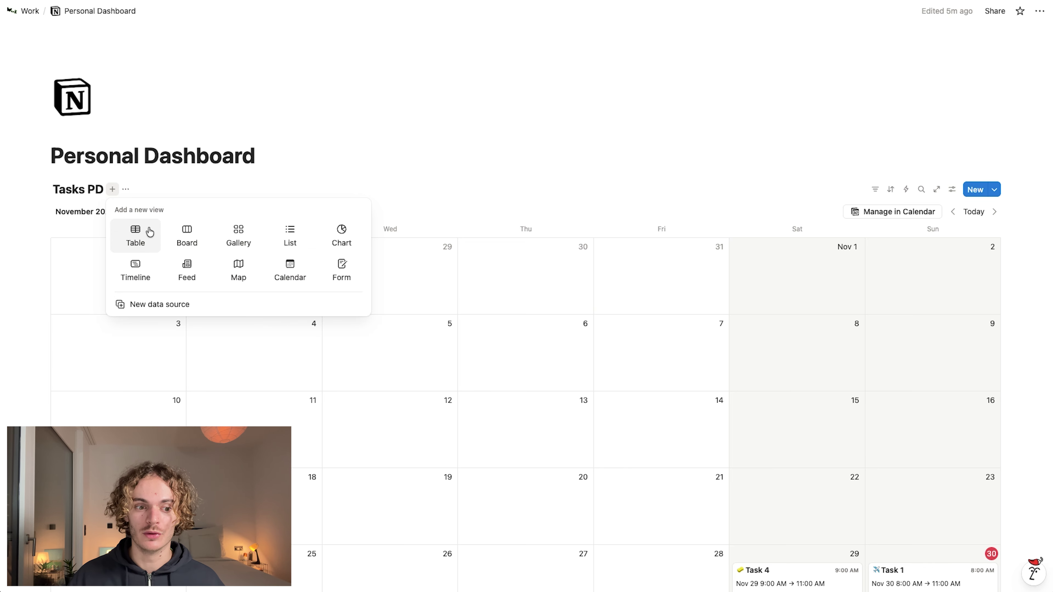
click(174, 303)
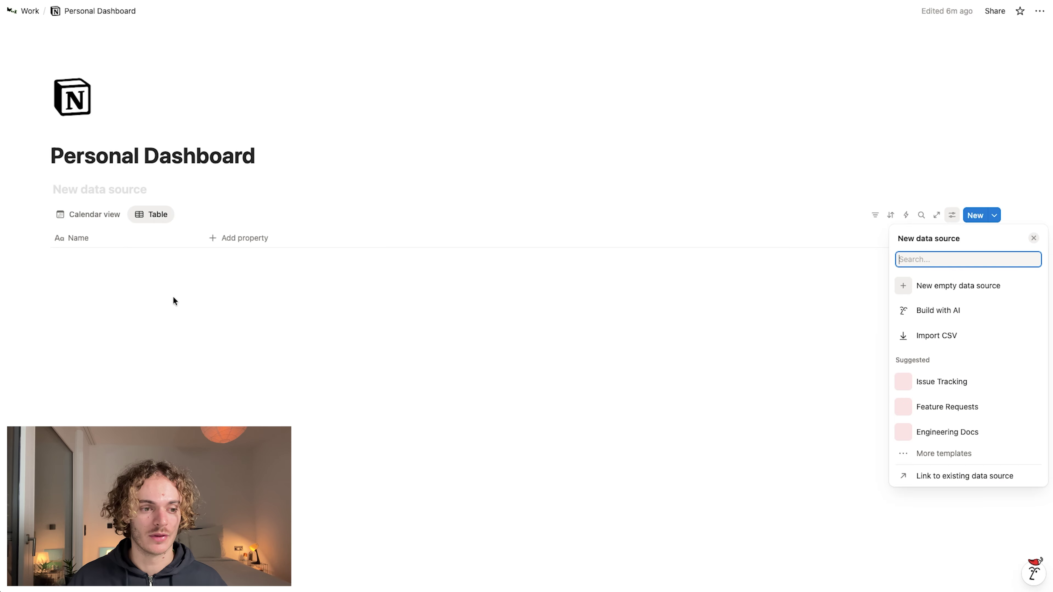
click(105, 189)
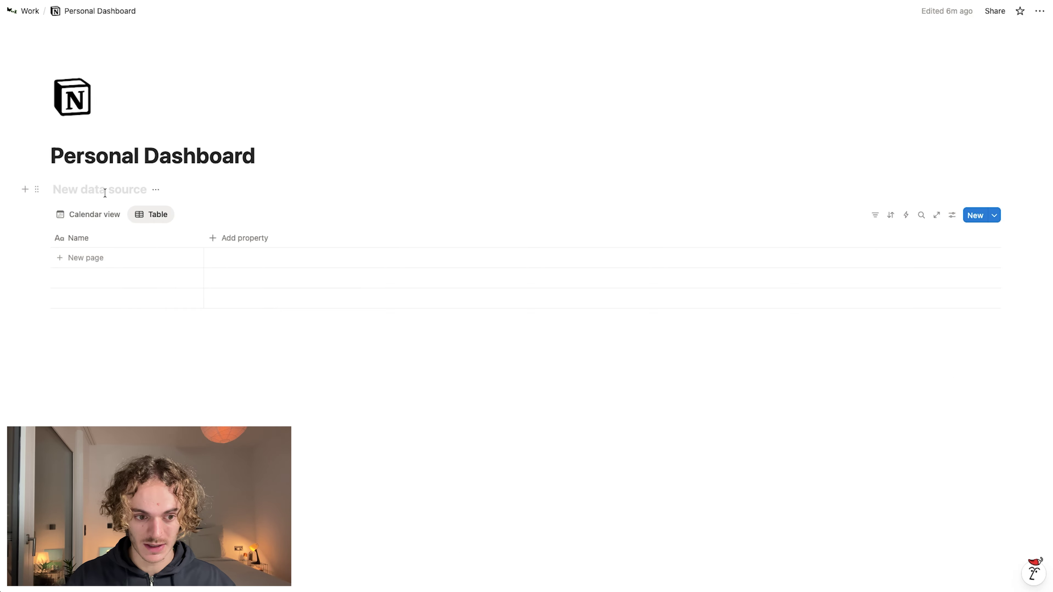
text(Projects PD)
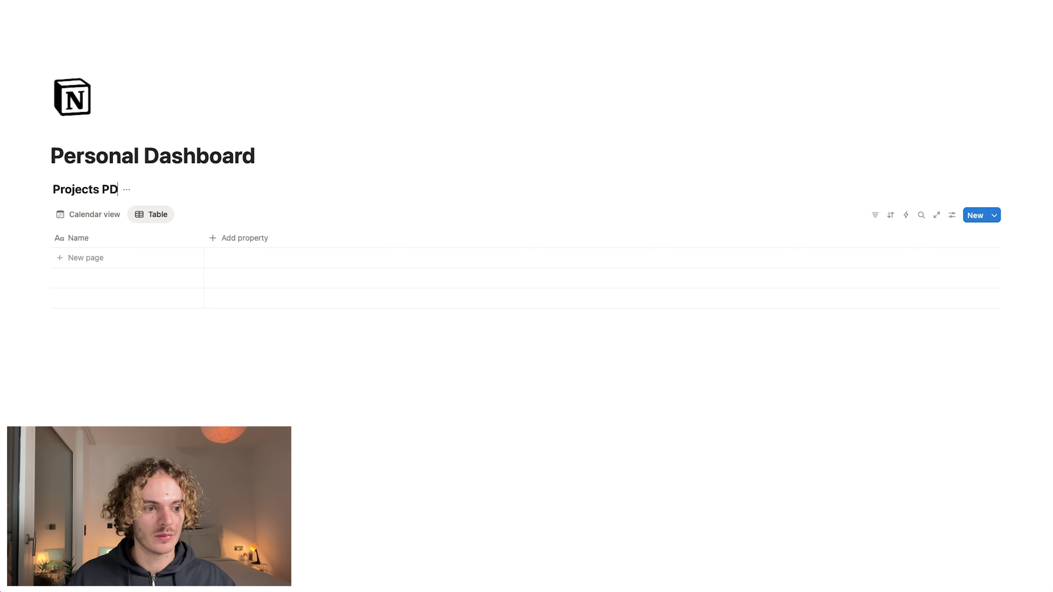
Step: Rename the Projects PD table view to "Projects" and give it the pin icon
click(157, 219)
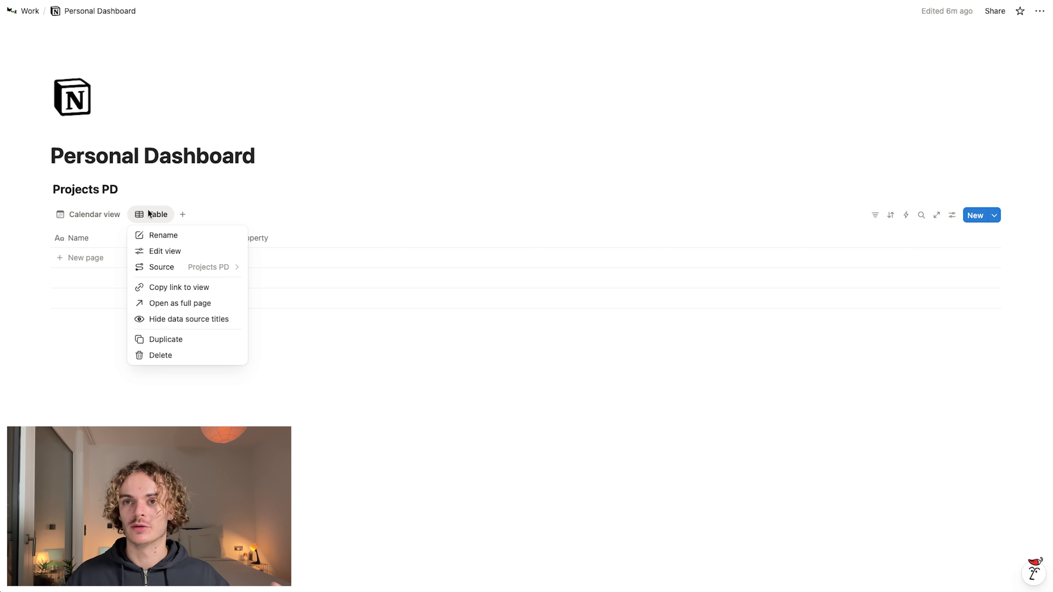
click(185, 244)
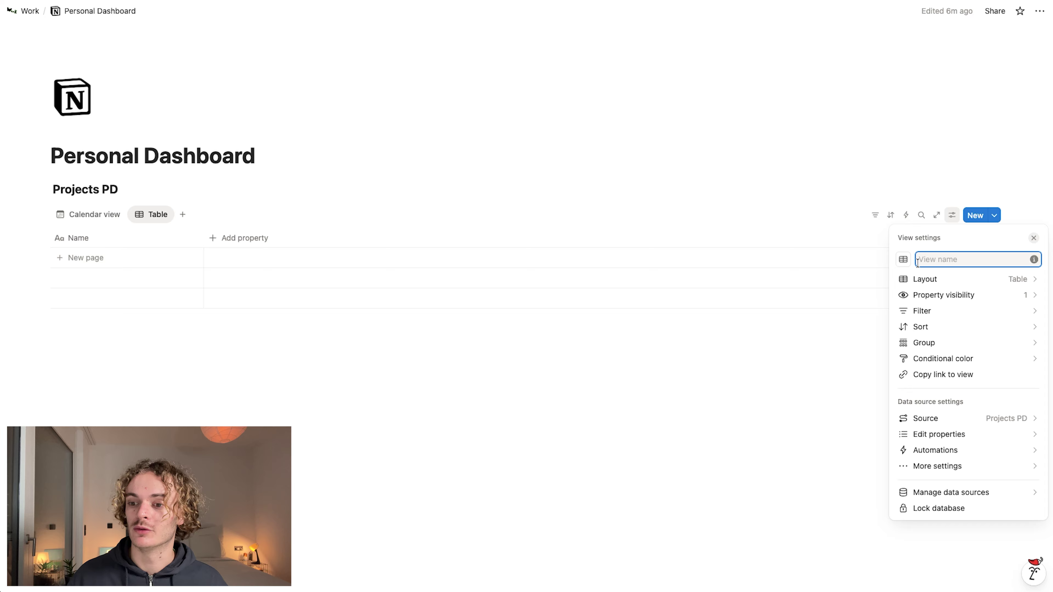
text(Projects)
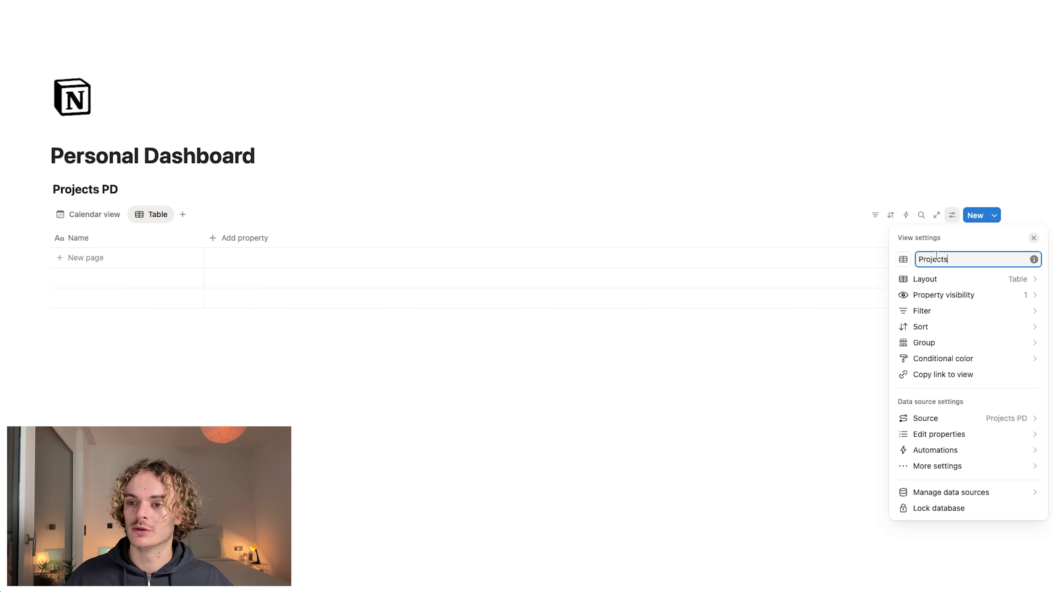
click(903, 259)
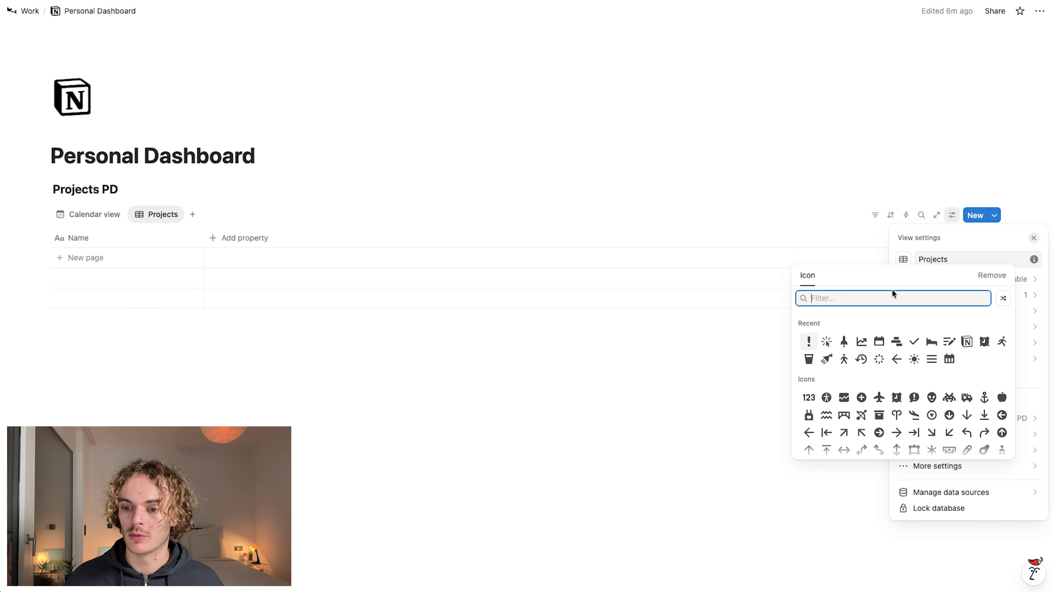
click(843, 341)
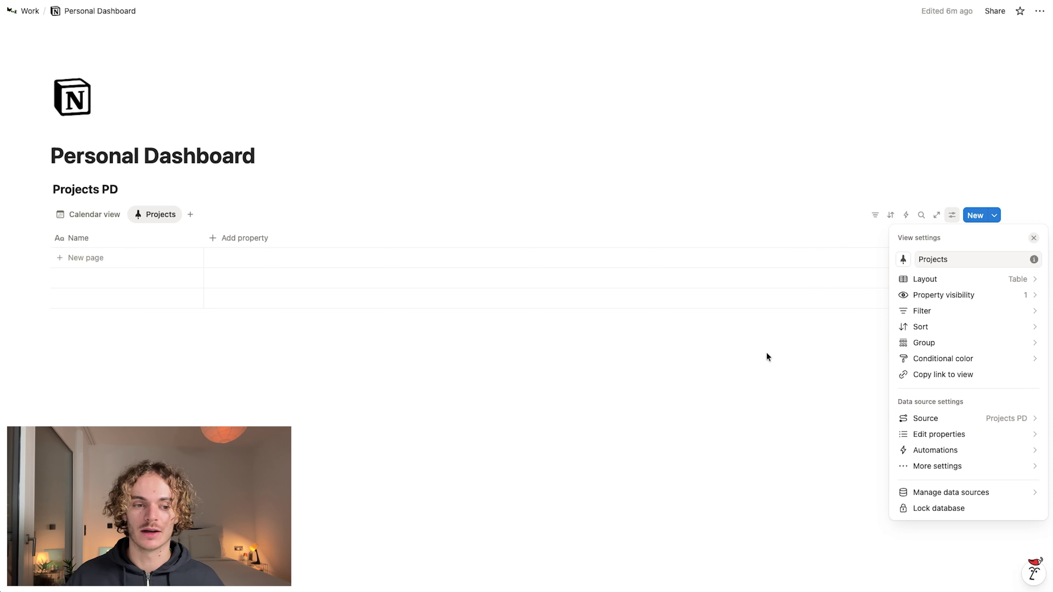
click(360, 374)
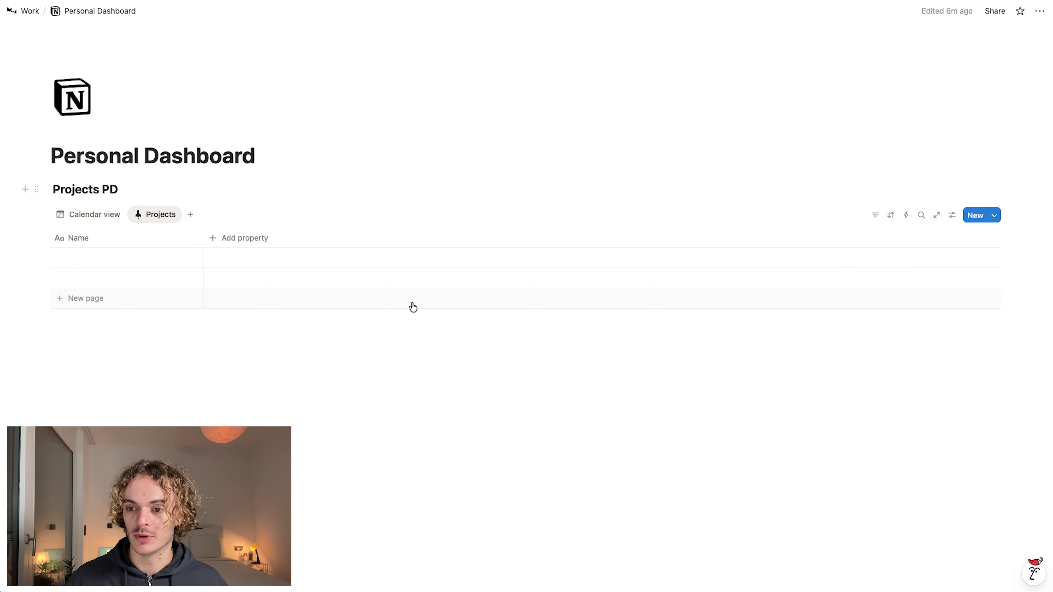
Step: Change the Projects view's layout to Gallery
click(951, 215)
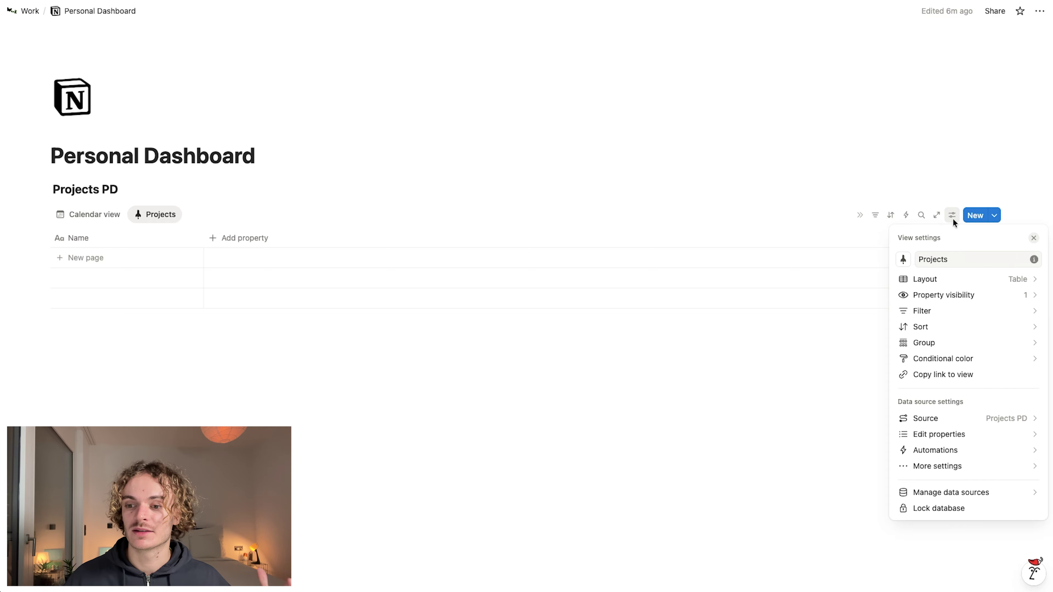
click(930, 278)
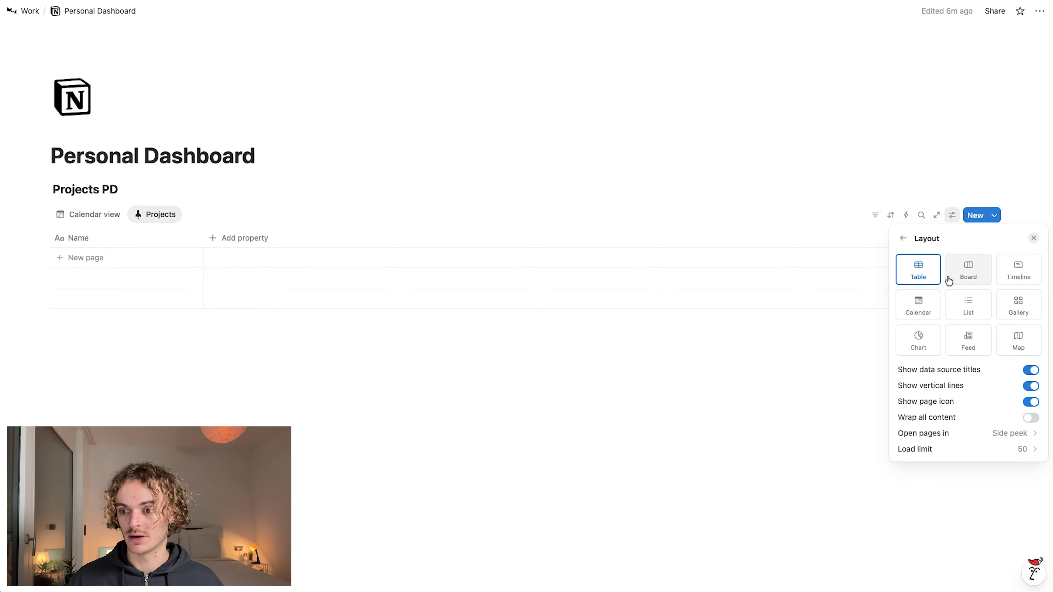
click(1019, 307)
click(332, 325)
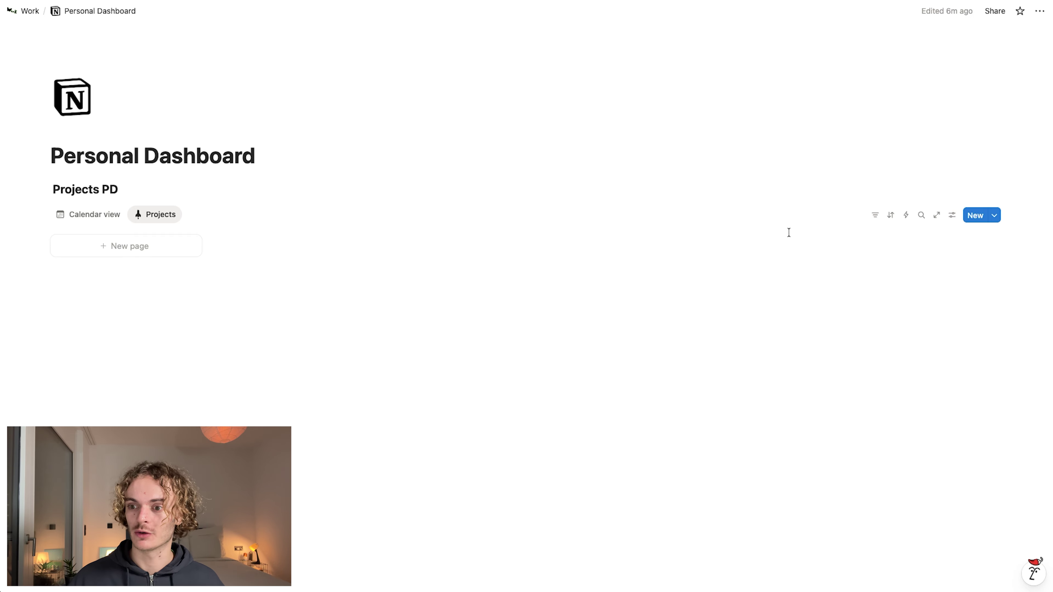
Step: Create a Projects PD template titled "New project" and add a sparkles icon to it
click(994, 215)
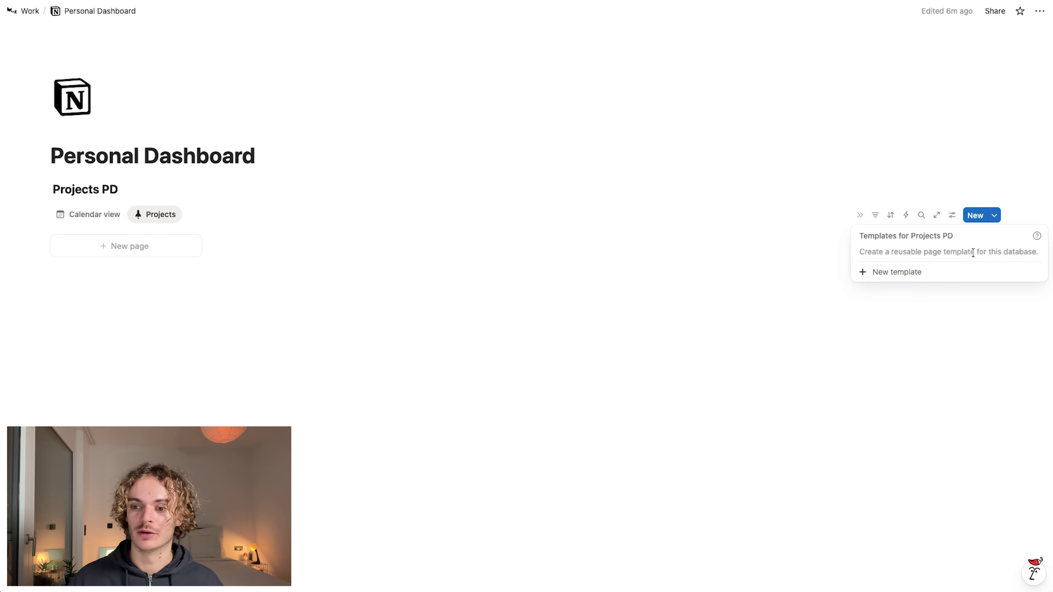
click(947, 277)
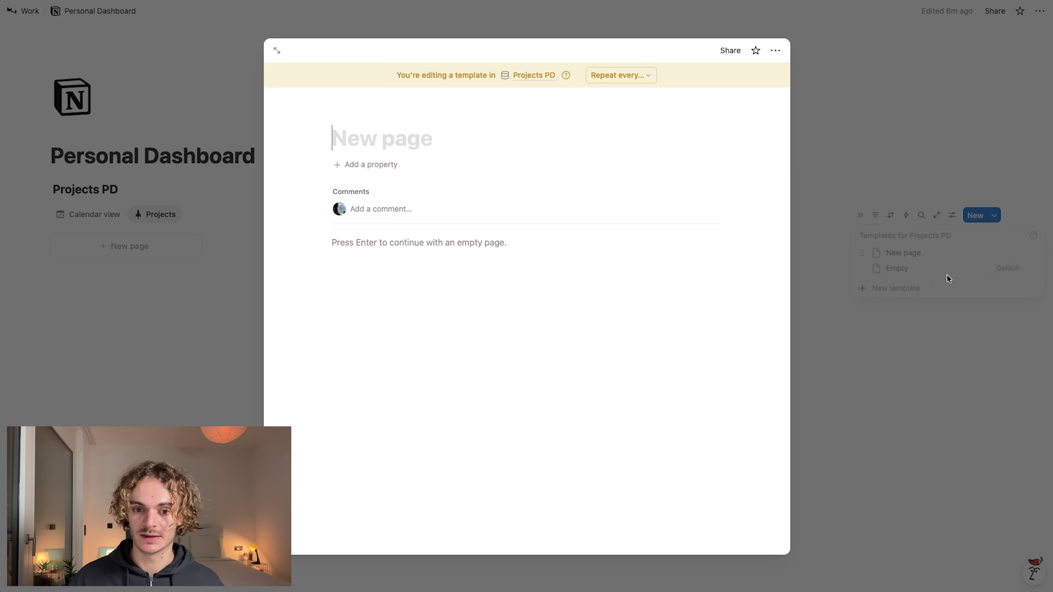
text(New)
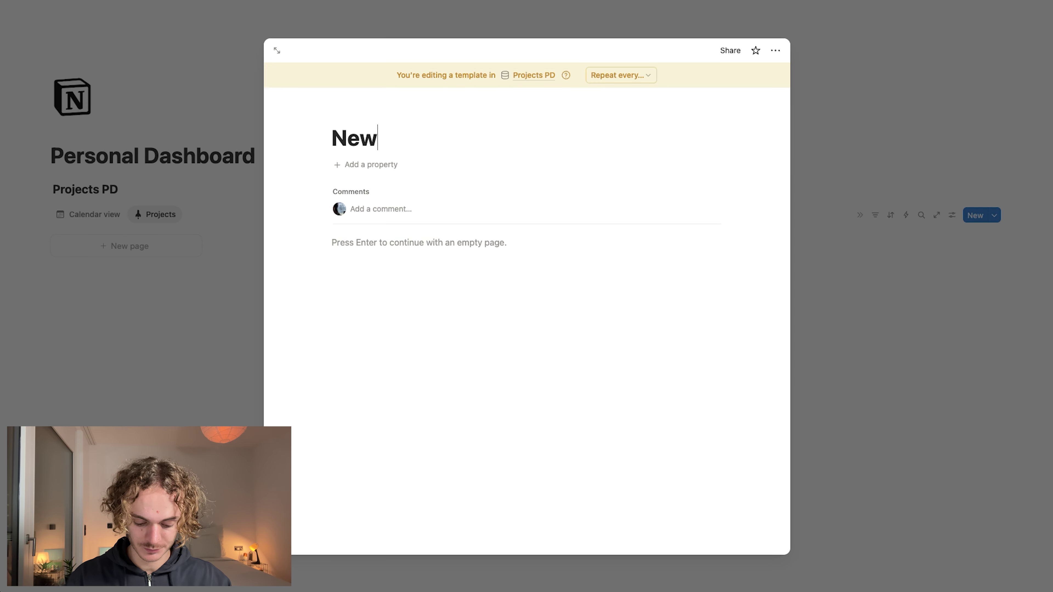
text( project)
mouse_move(393, 120)
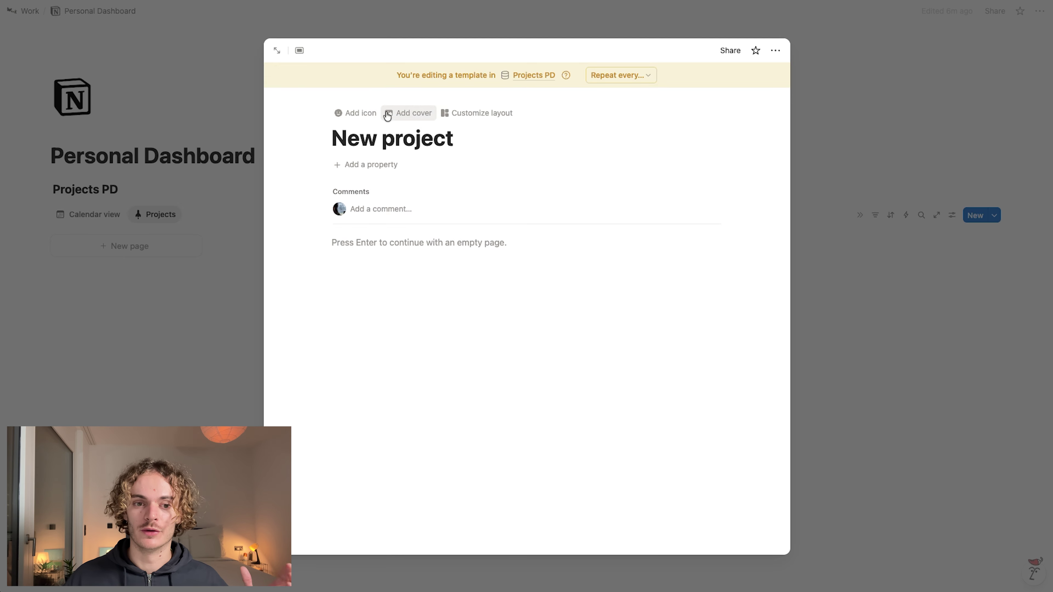
click(343, 114)
click(274, 262)
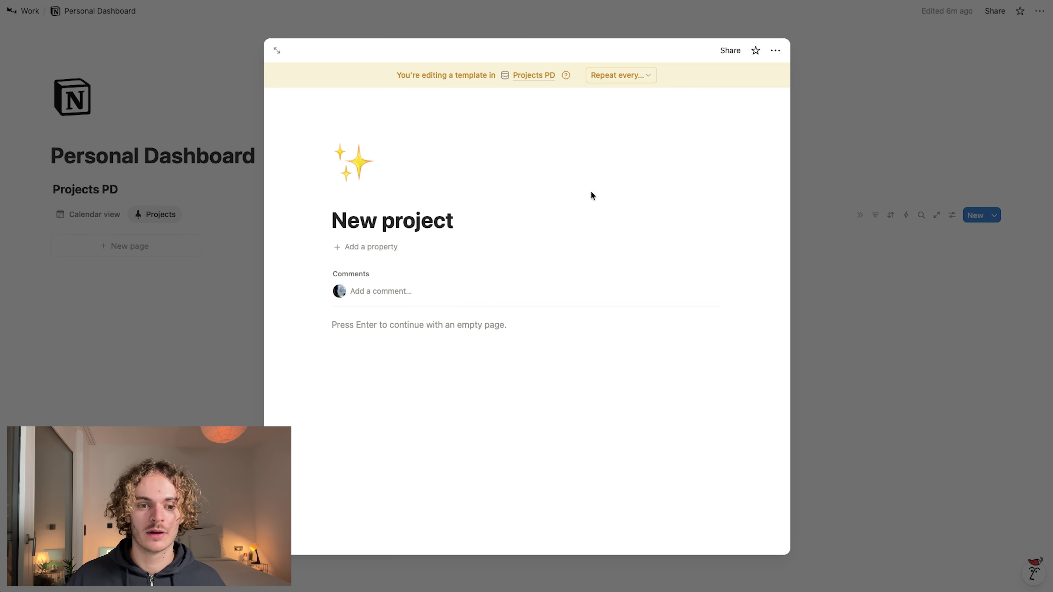
Step: Add a Status property and a Date property to the New project template
click(369, 248)
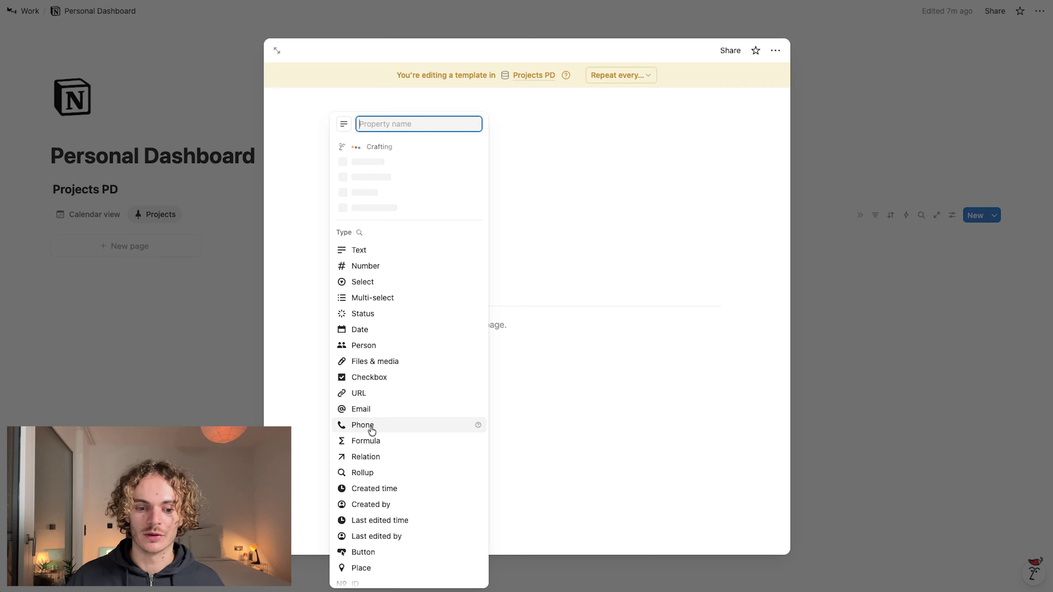
click(385, 315)
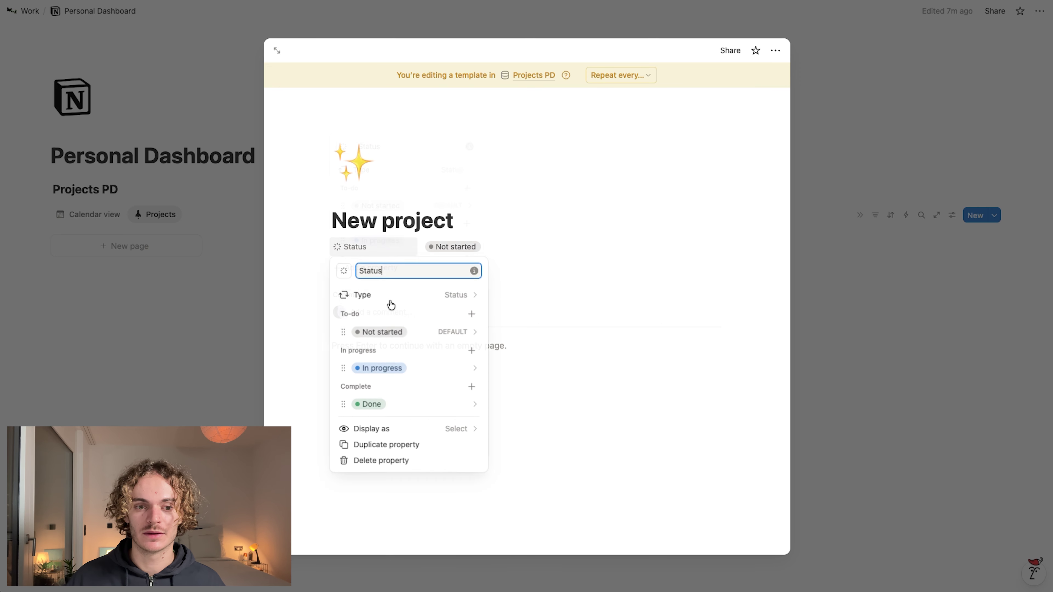
click(517, 200)
click(375, 268)
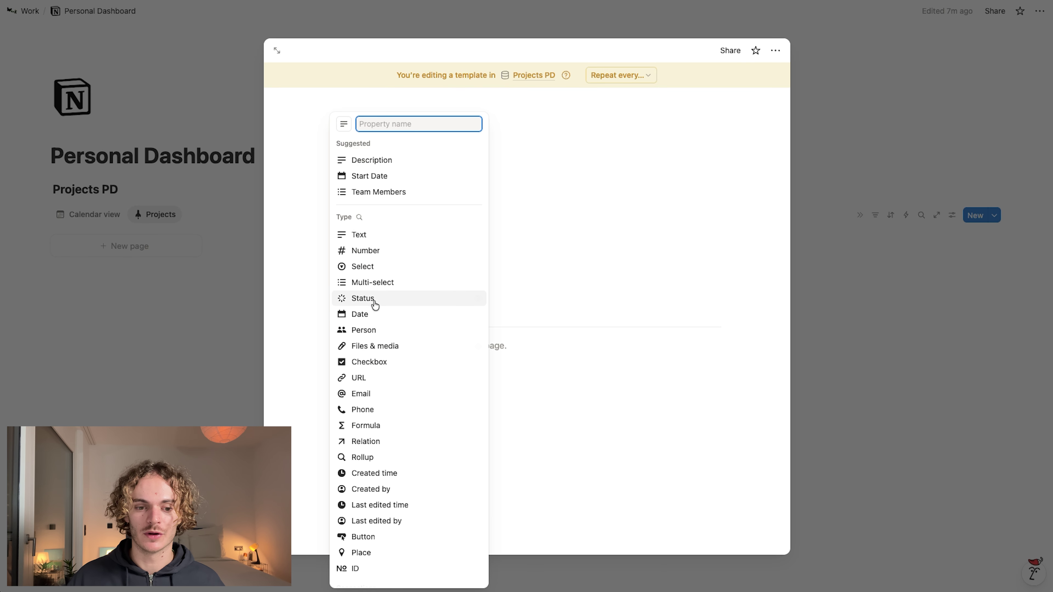
click(371, 320)
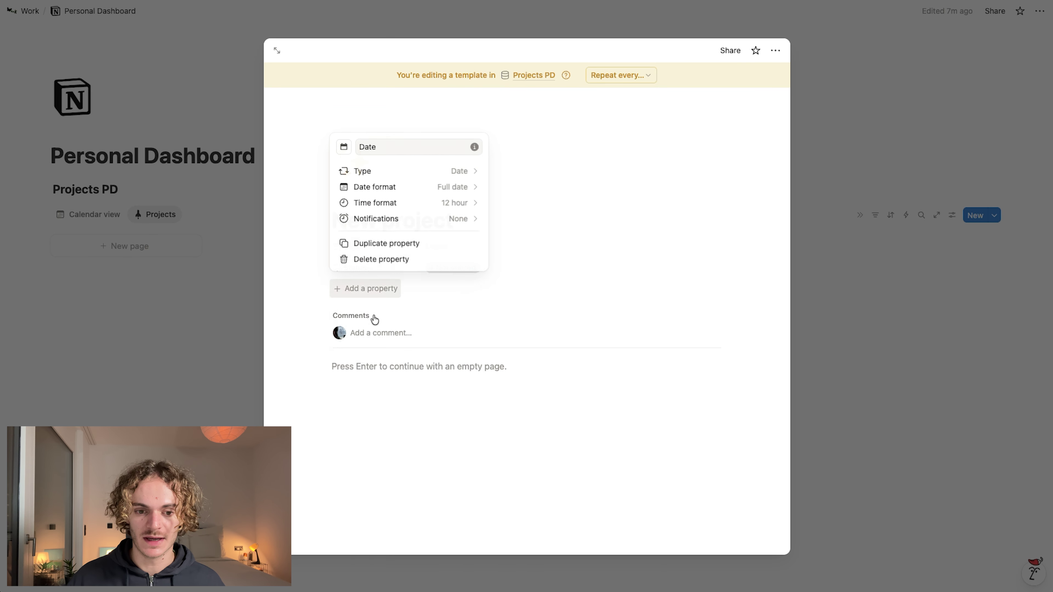
click(525, 285)
click(525, 285)
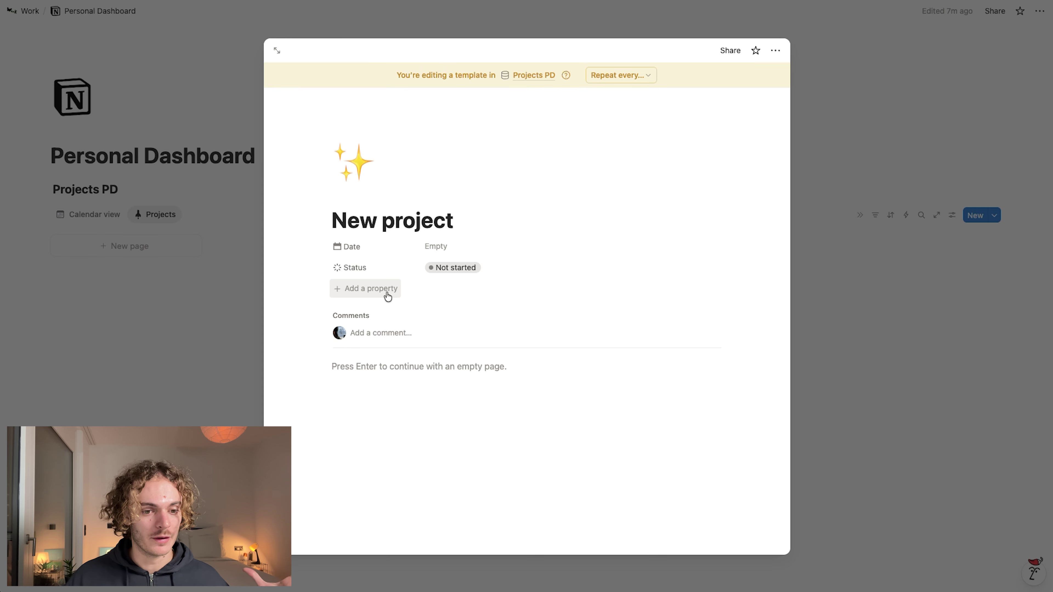
Step: Add a two-way relation property from Projects PD to the Tasks PD data source, with no limit
click(387, 290)
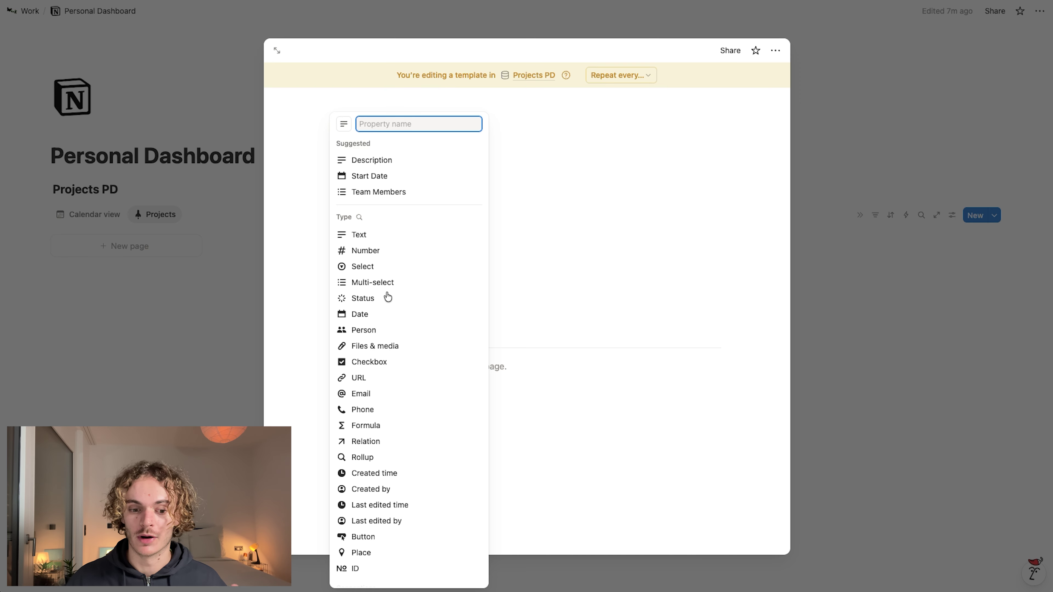
click(392, 441)
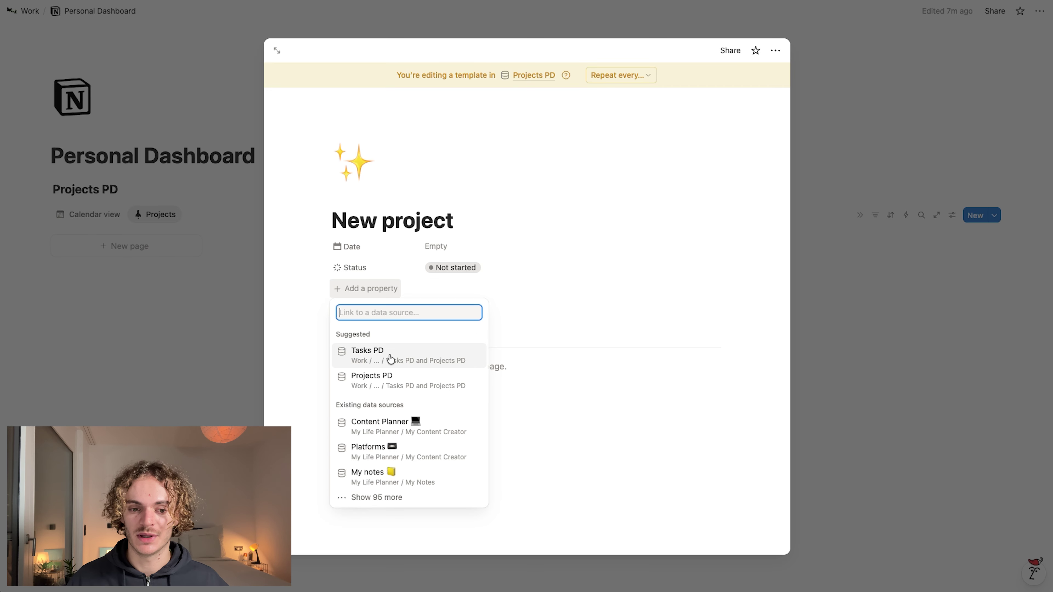
click(390, 358)
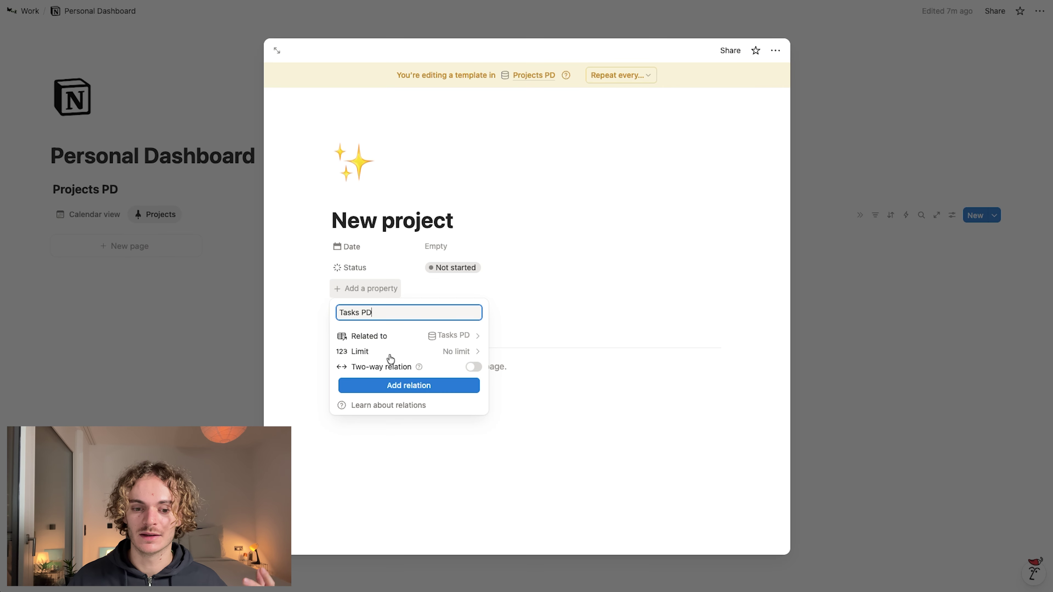
click(471, 368)
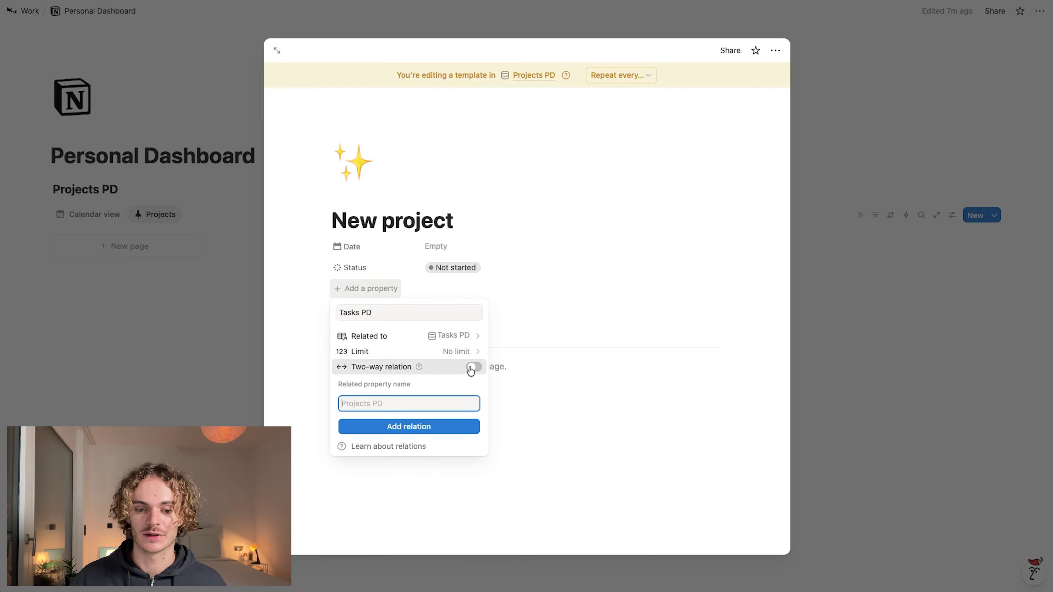
click(428, 422)
click(518, 305)
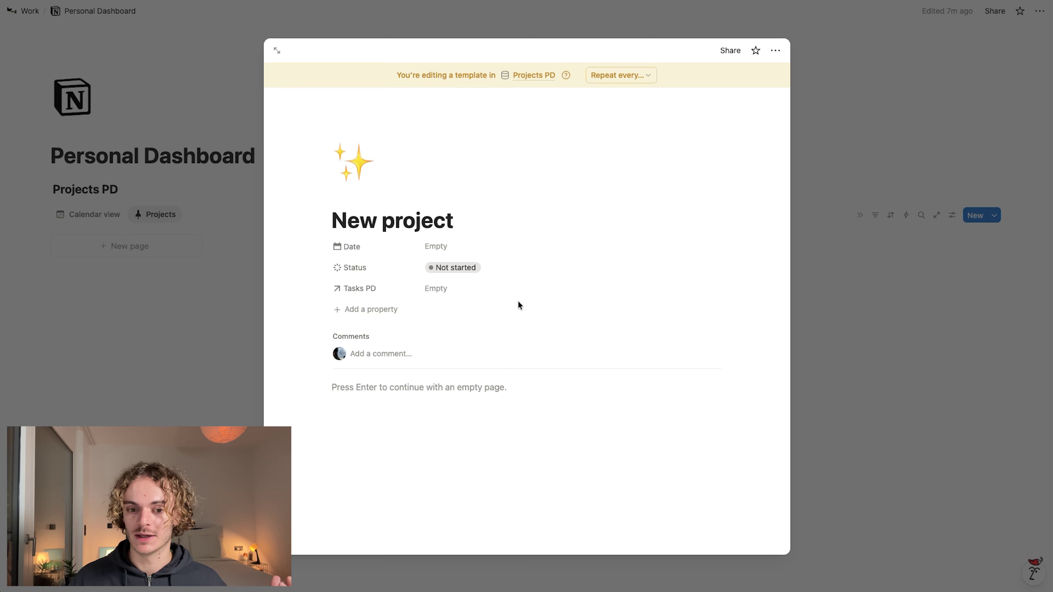
Step: Show the Date and Priority properties for tasks in the template's Tasks PD relation
click(446, 290)
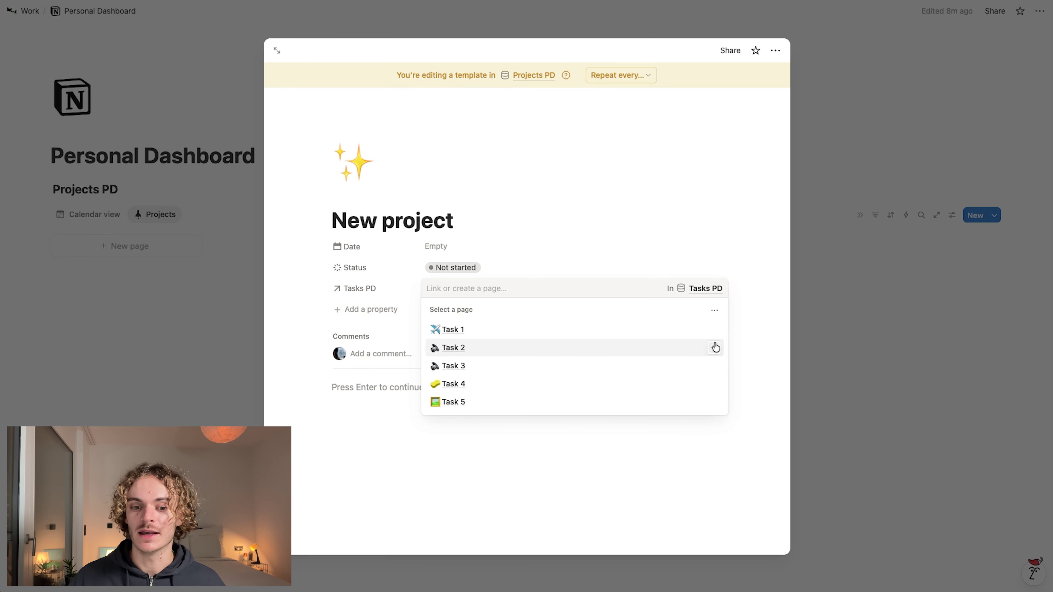
click(715, 311)
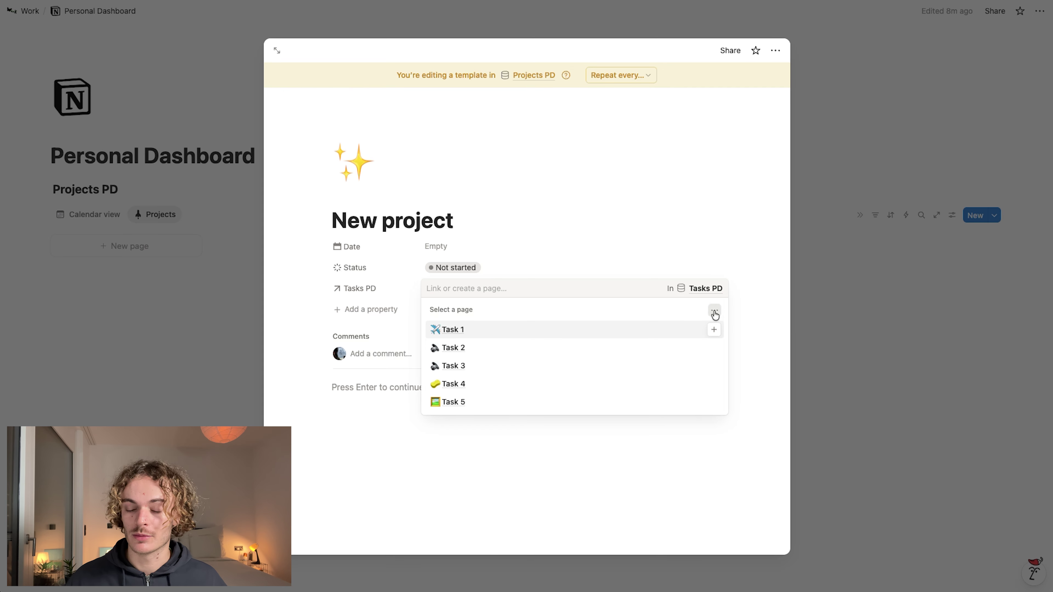
click(793, 386)
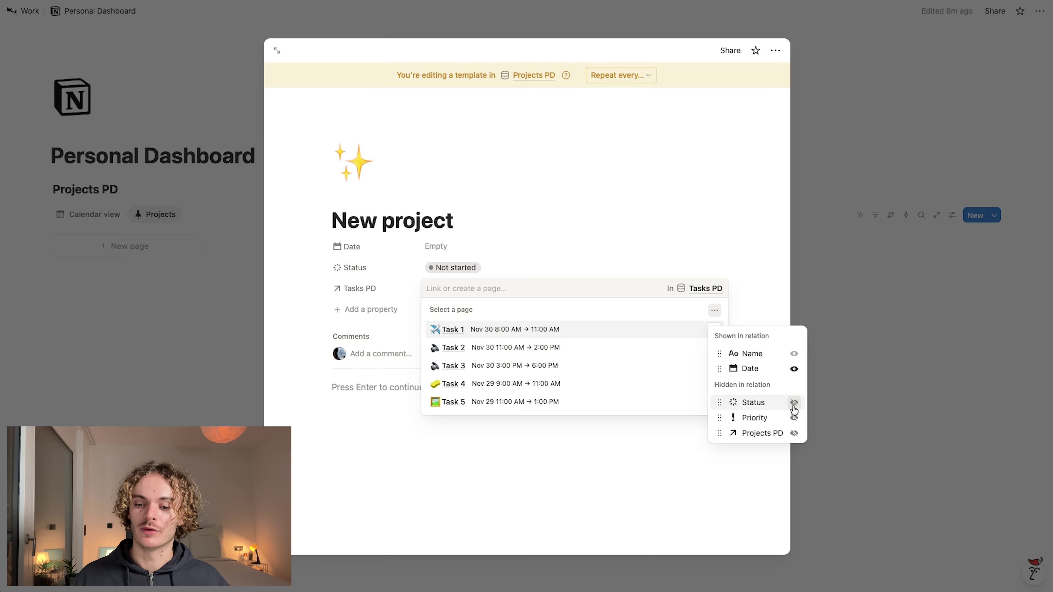
click(793, 417)
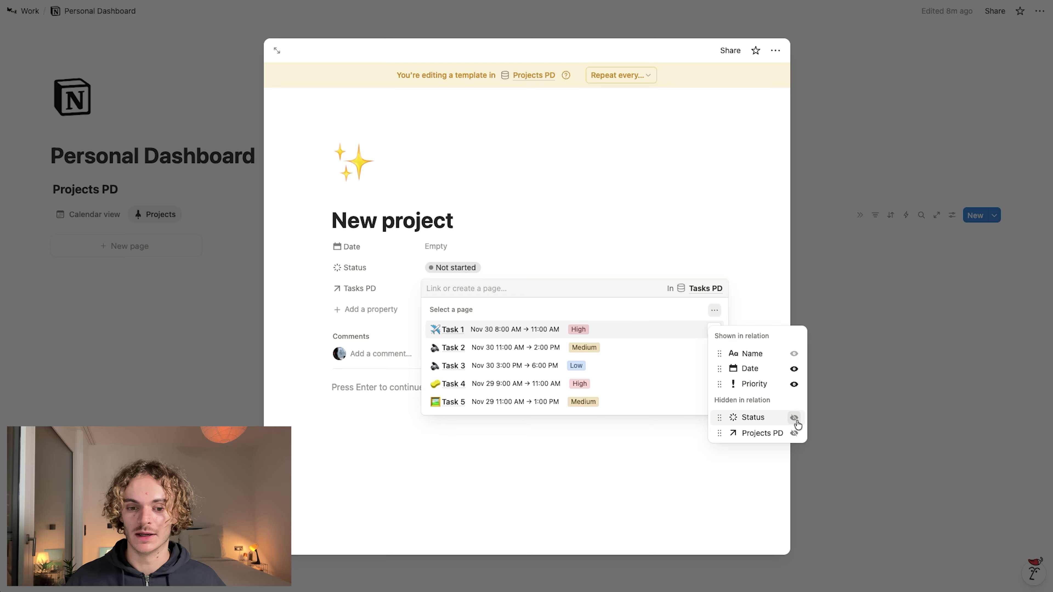
click(739, 248)
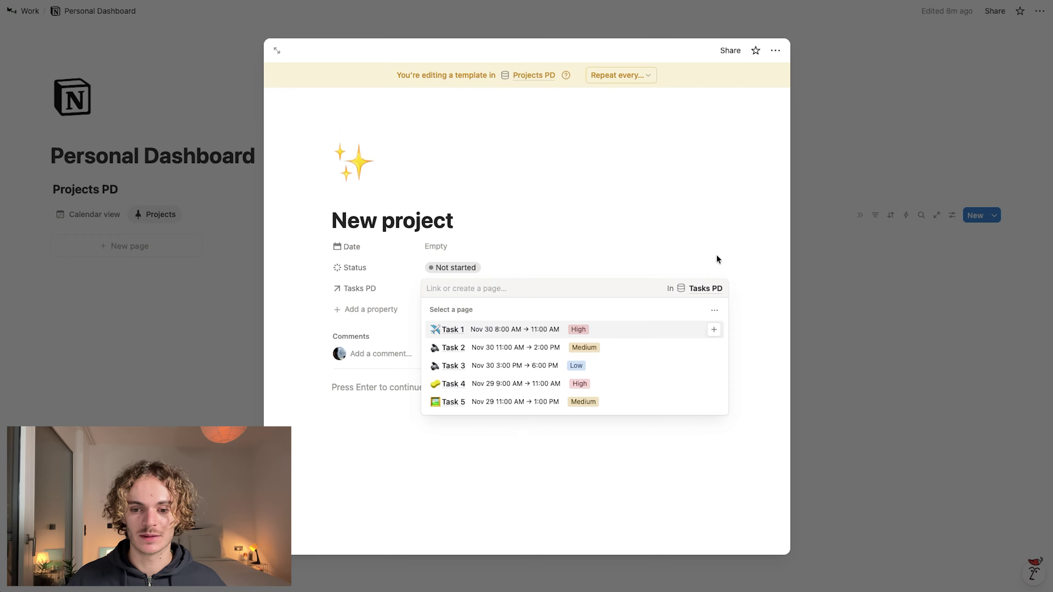
click(714, 255)
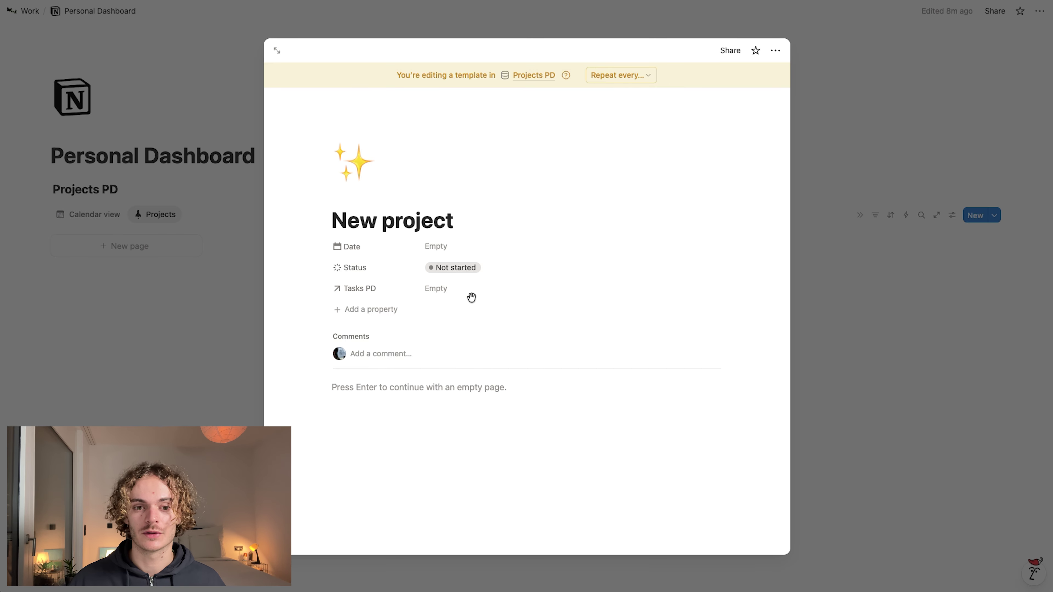
Step: Add a Formula property named "Completion" to the New project template and give it the line chart icon
click(393, 314)
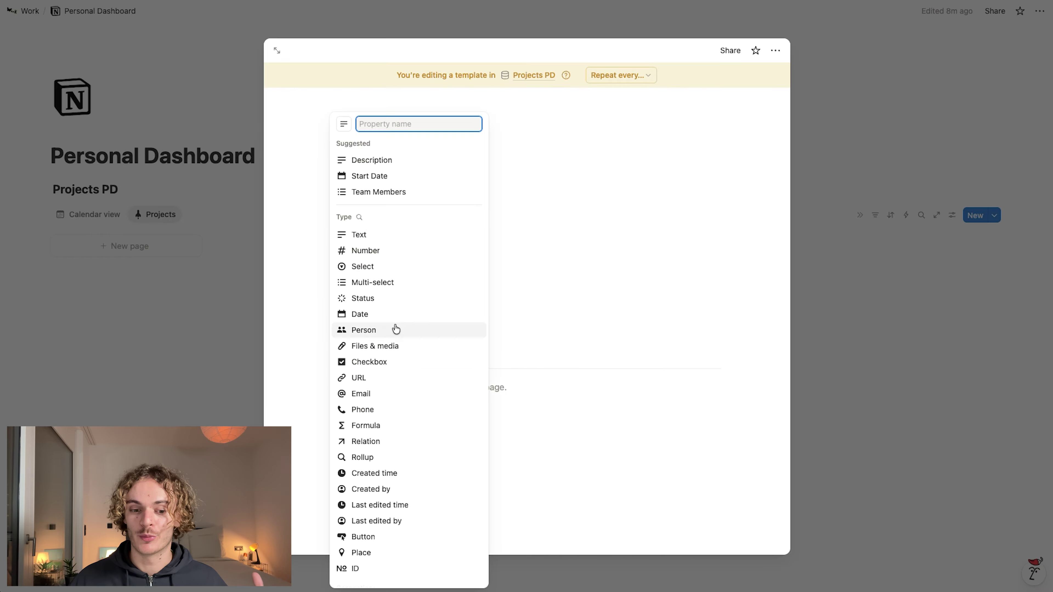
click(389, 425)
drag(409, 286, 328, 283)
key(BackSpace)
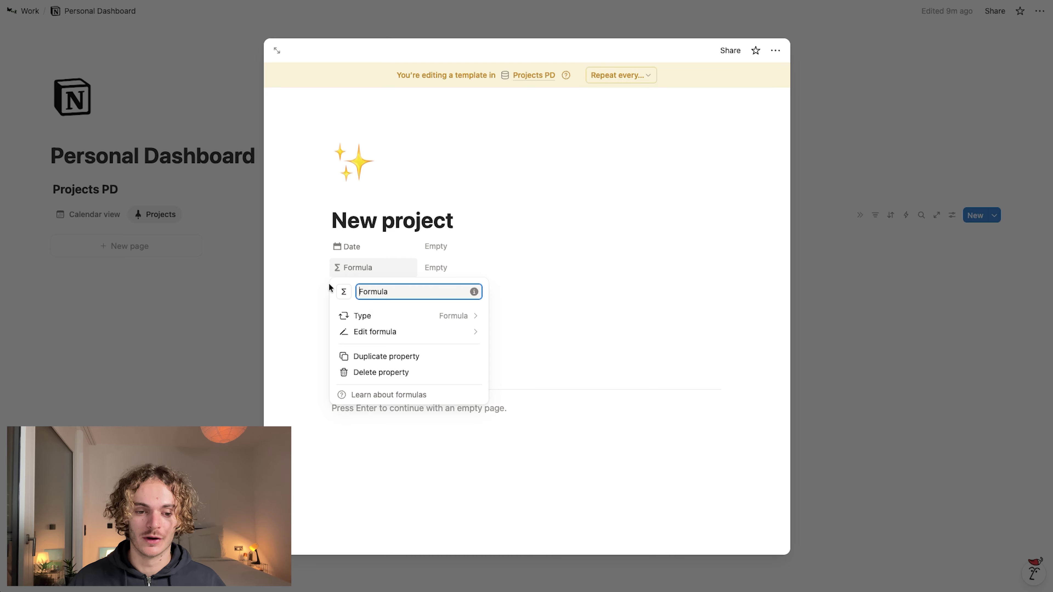
drag(408, 293, 341, 292)
text(Co)
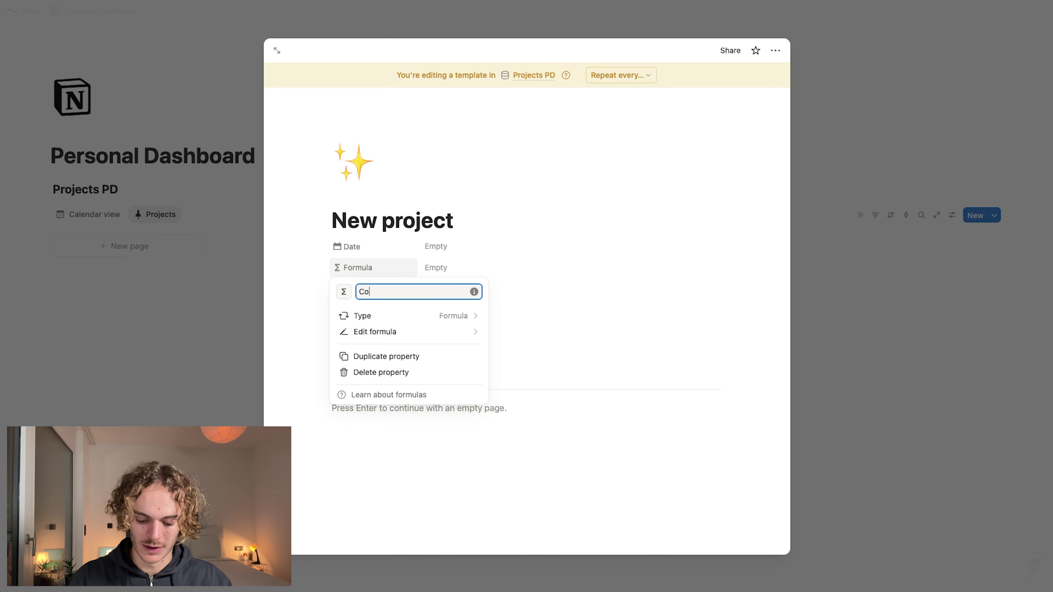
text(mplet)
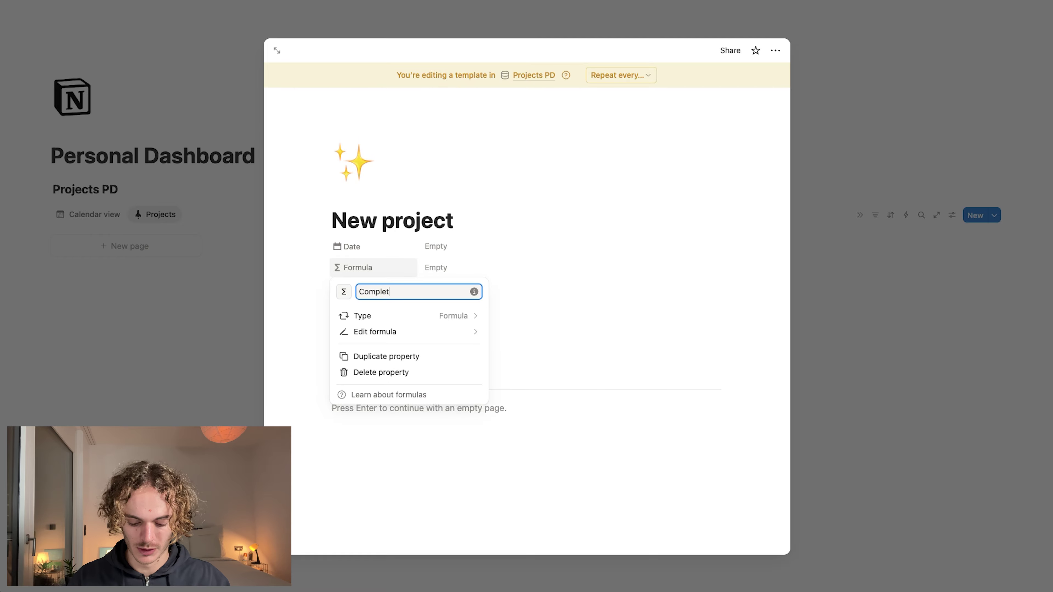
text(ion)
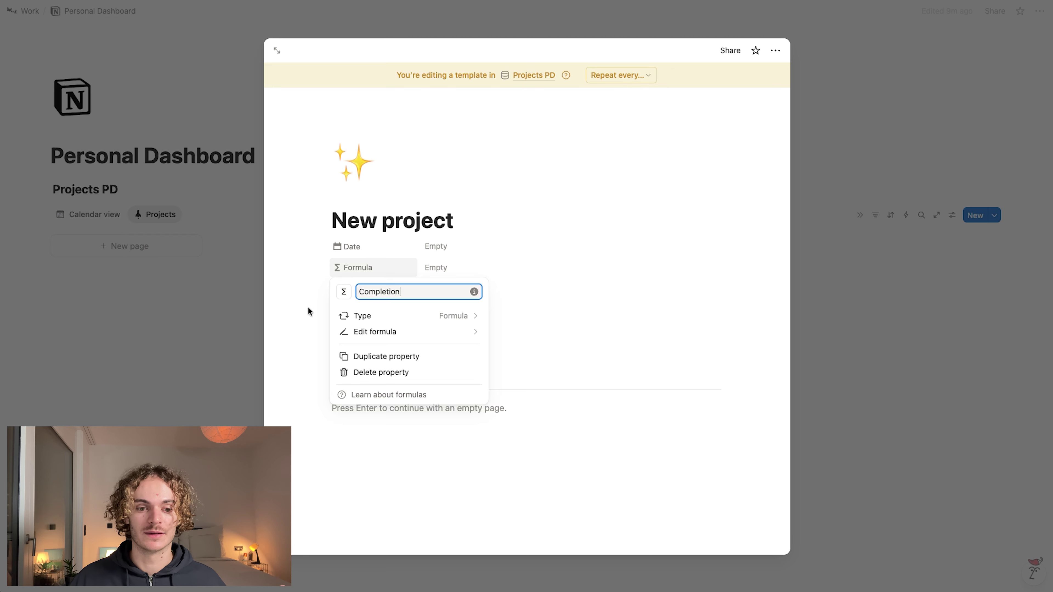
click(343, 293)
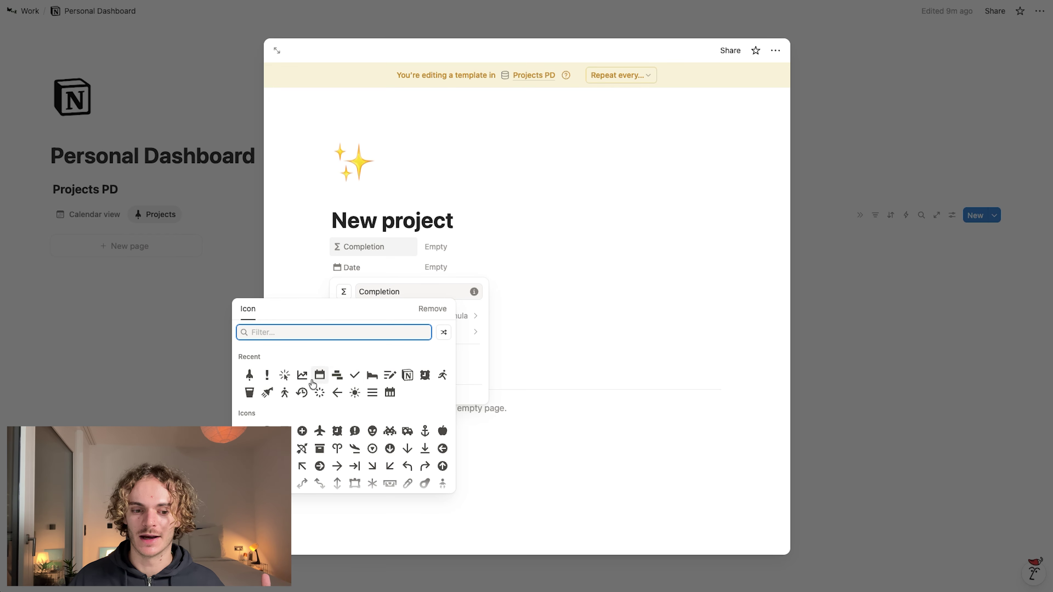
click(302, 375)
click(312, 291)
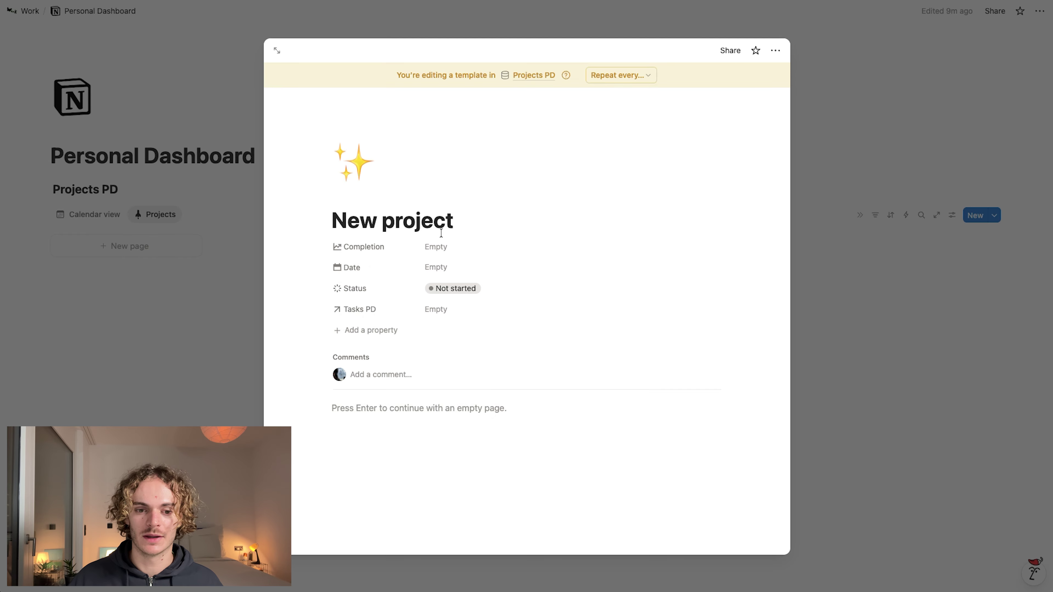
Step: Set the Completion formula to Tasks PD.filter(current.Status == "Done"), using the Tasks PD relation and the tasks' Status property
click(448, 247)
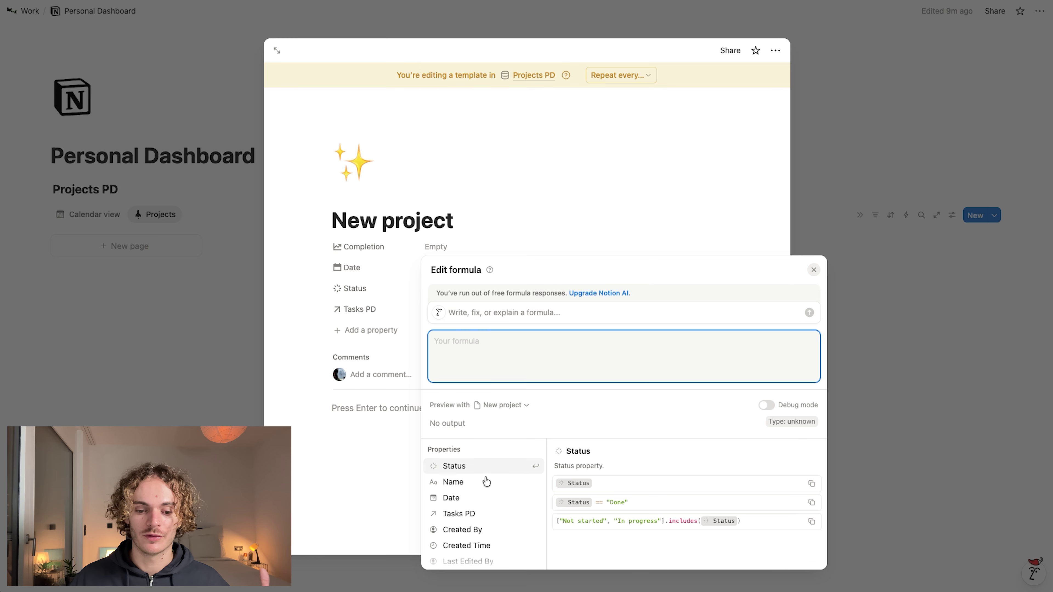
click(486, 515)
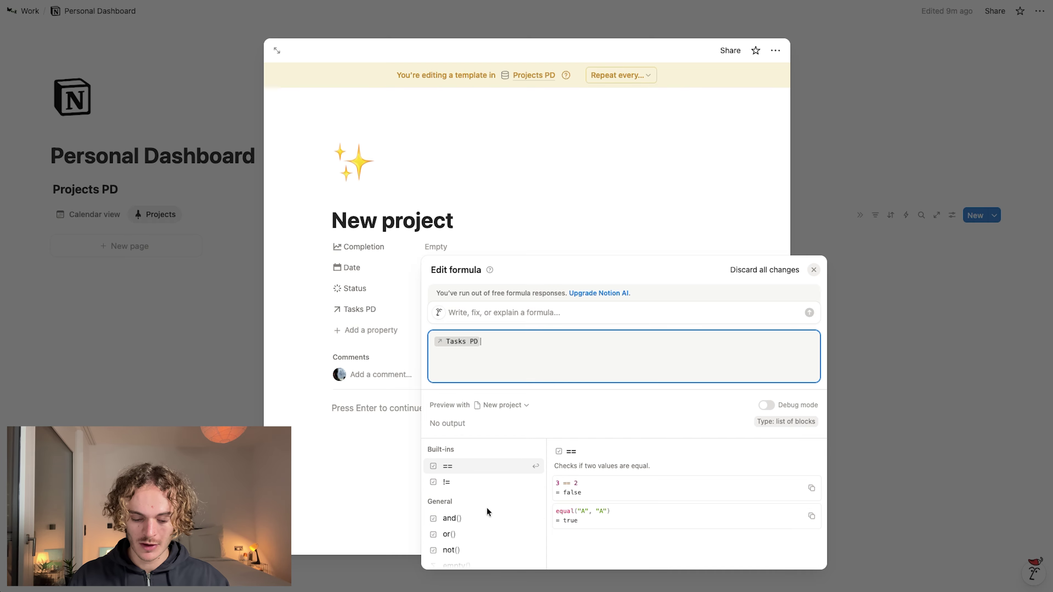
text(.)
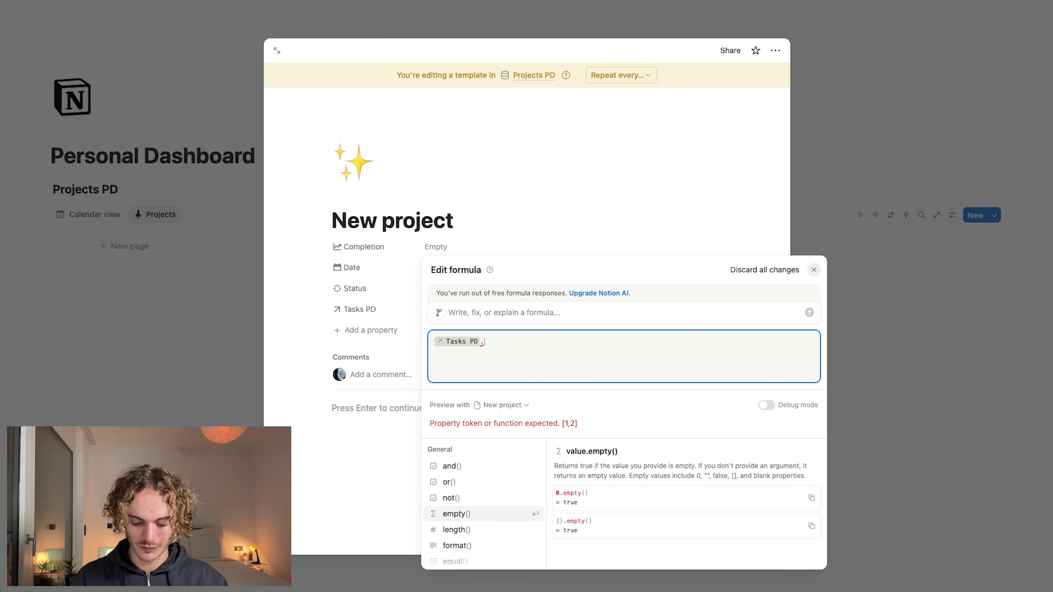
text(filter)
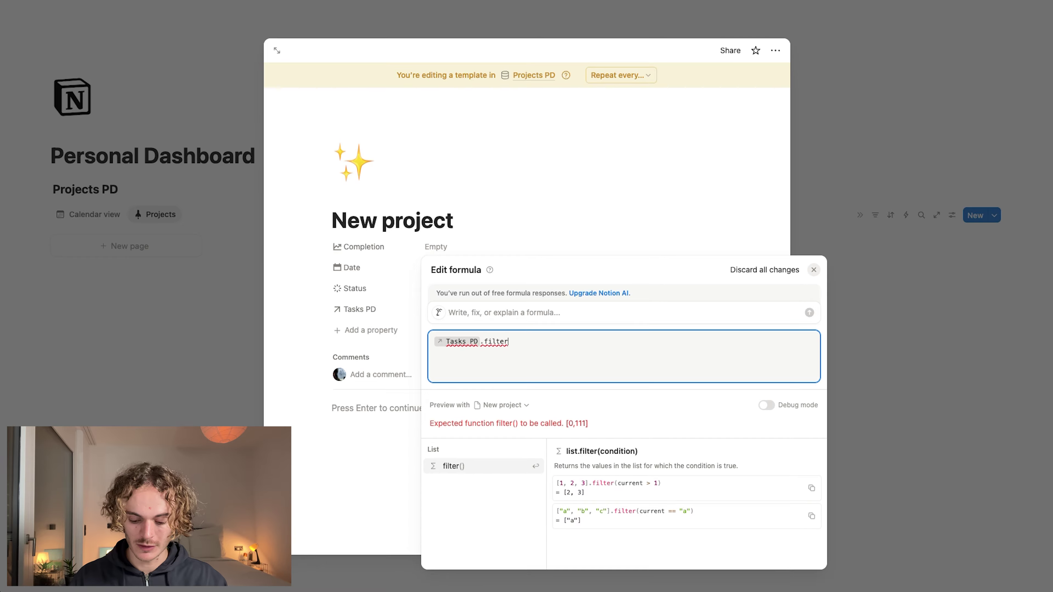
text(()
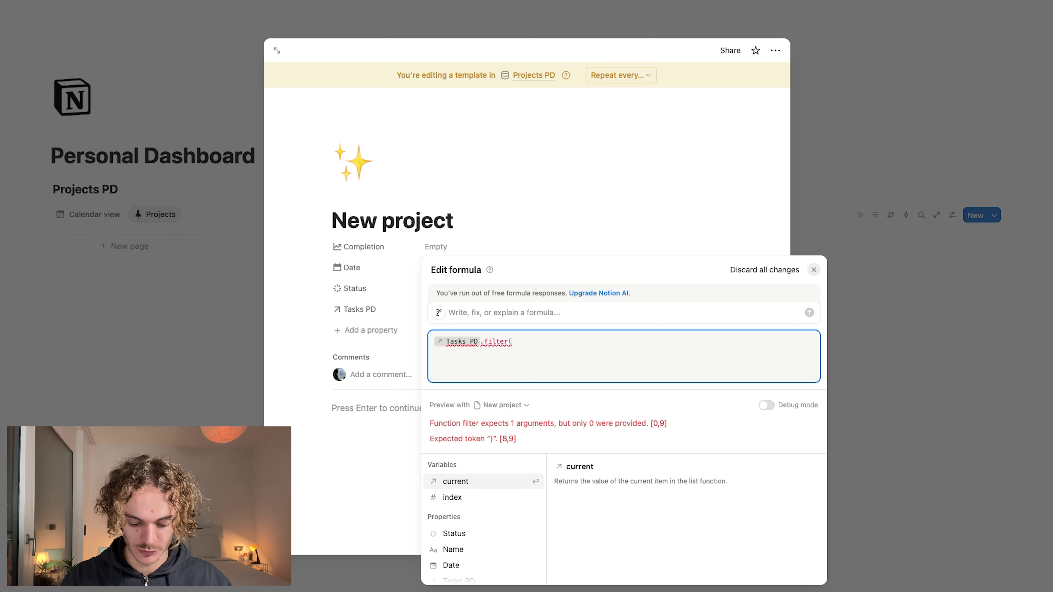
text(current)
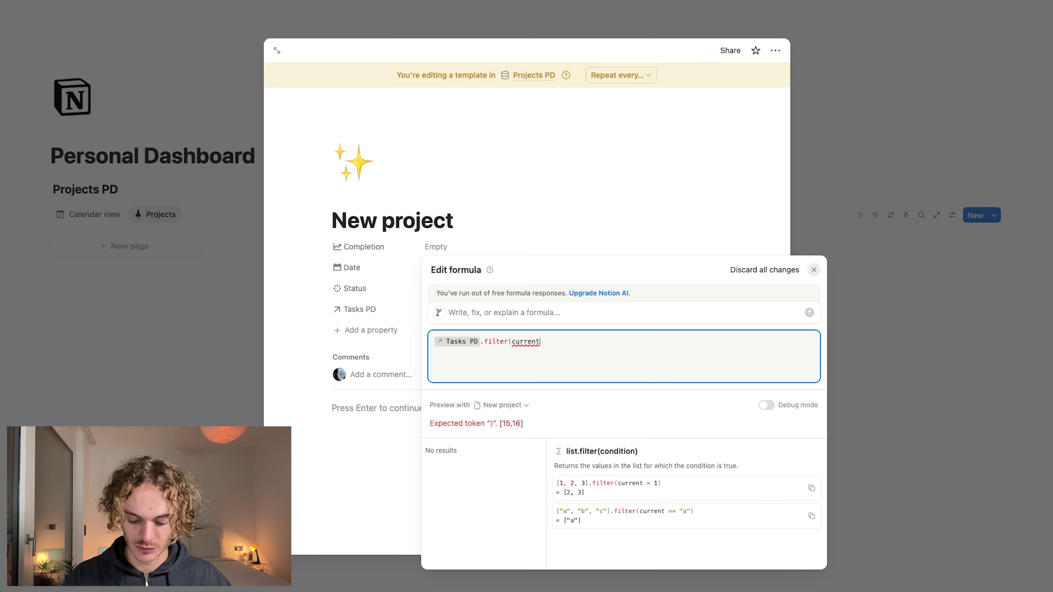
text(.)
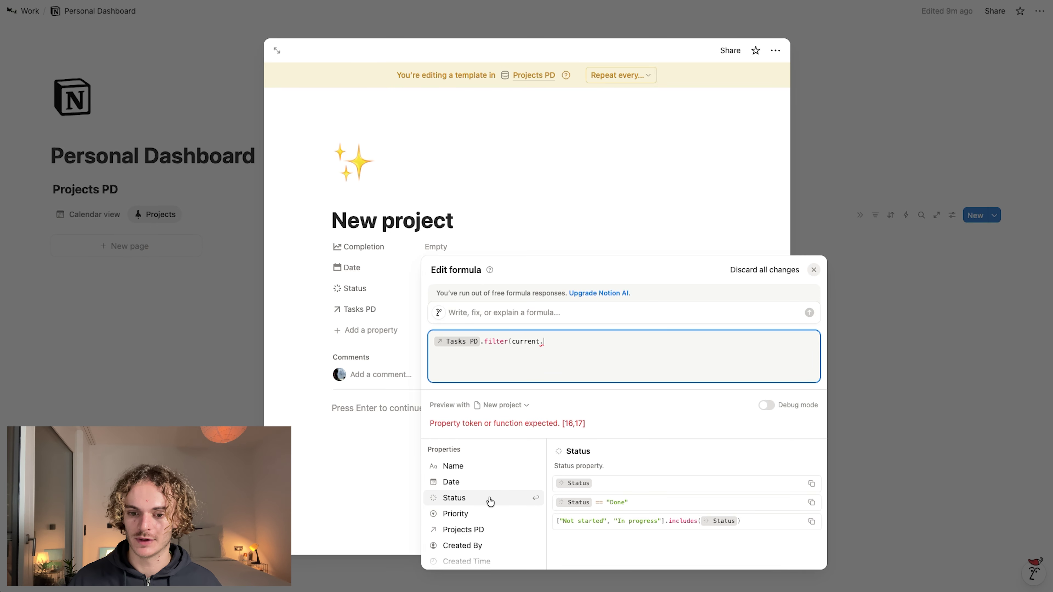
click(490, 502)
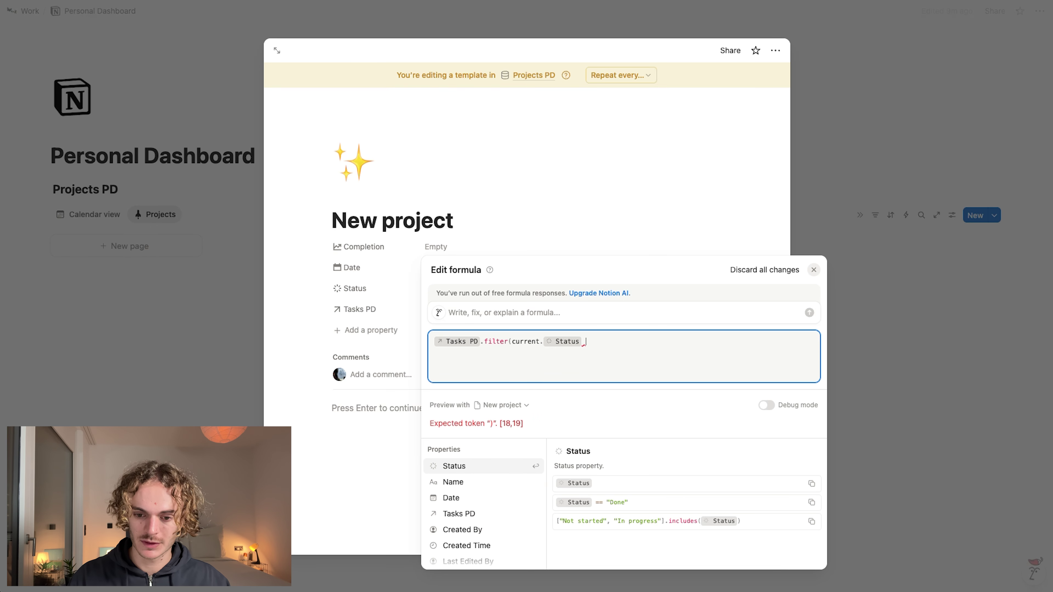
text(==)
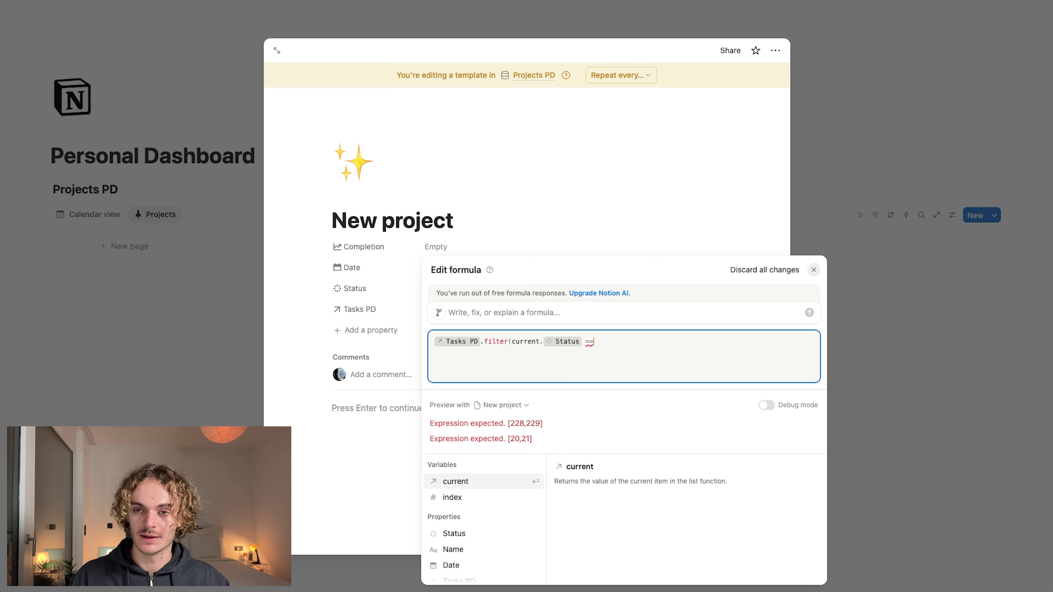
text( "Done)
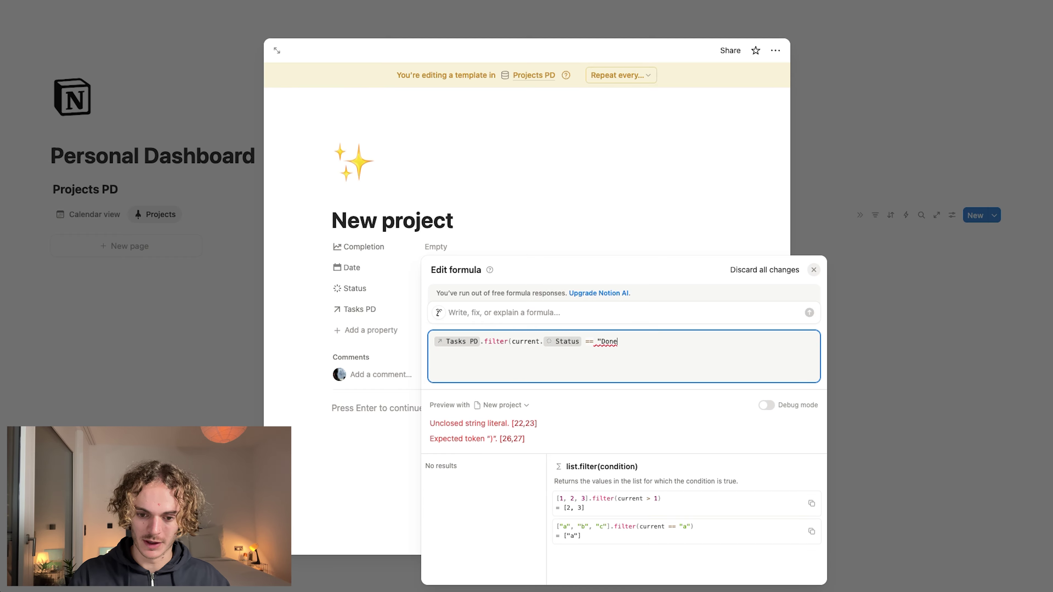
text(")
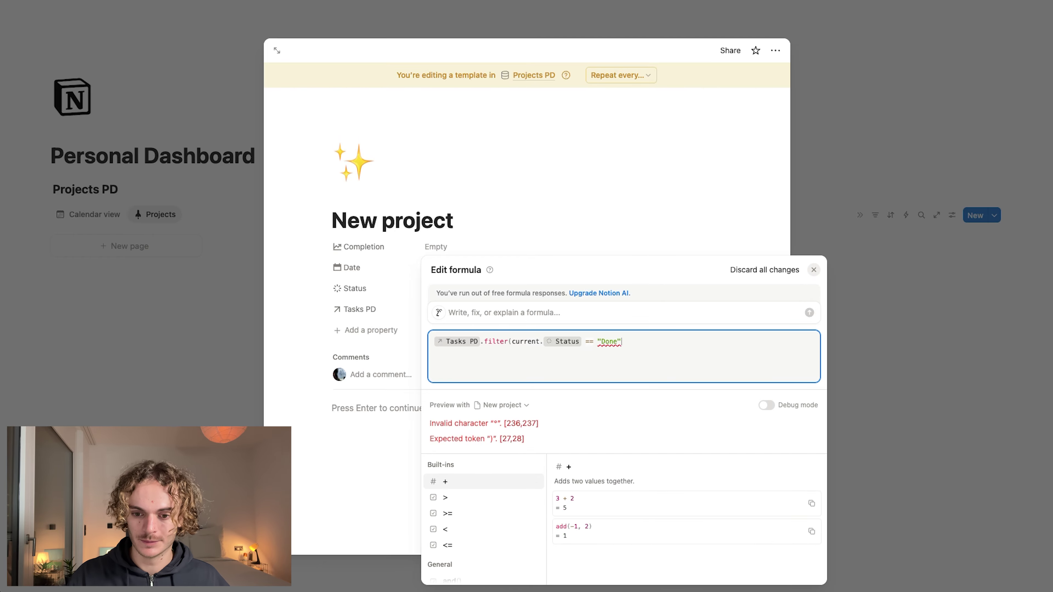
text())
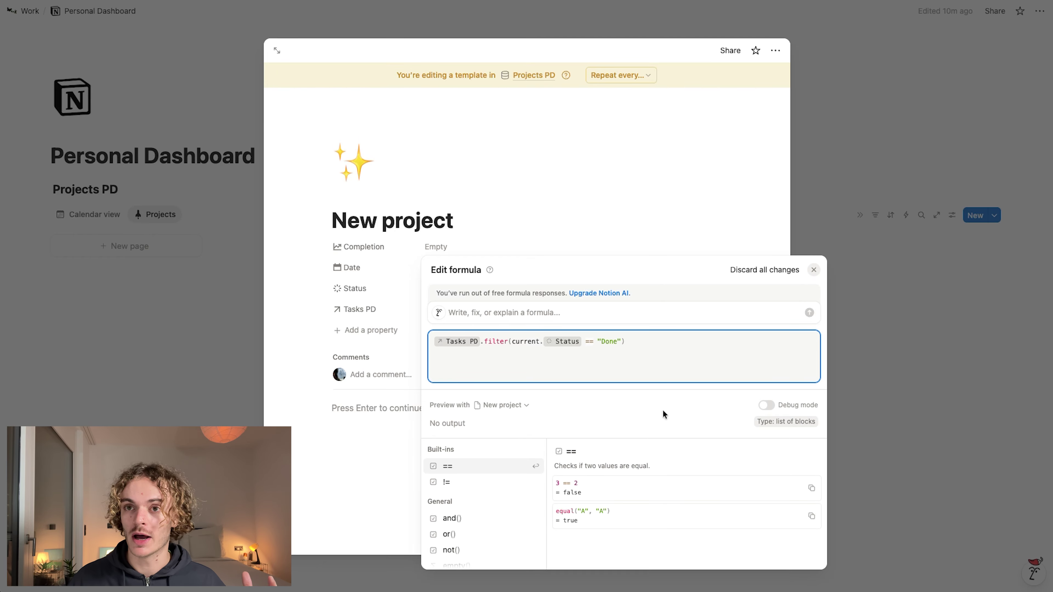
click(695, 229)
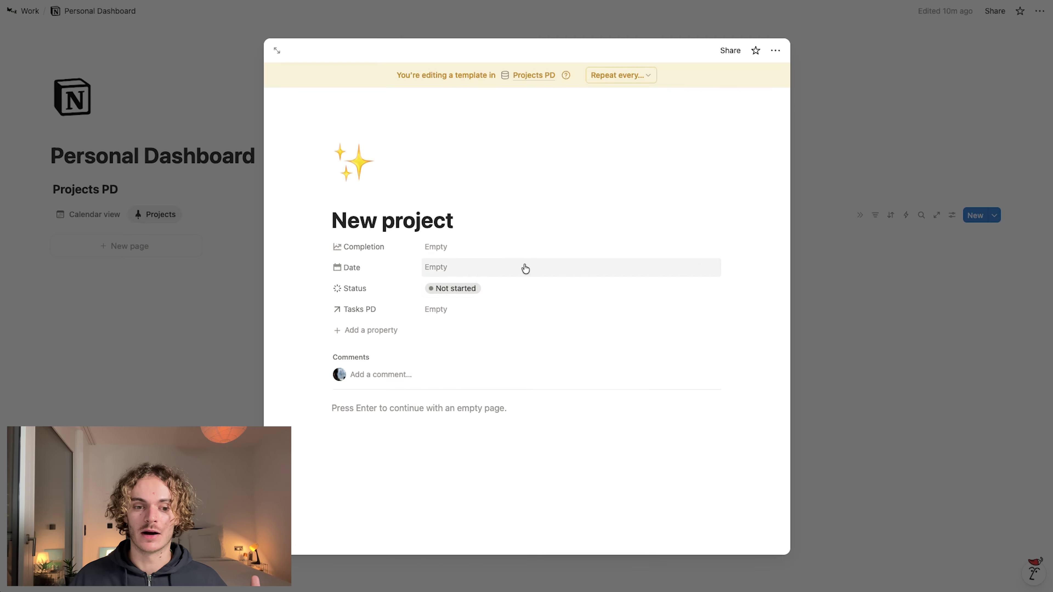
Step: Link Task 1 to the template through its Tasks PD relation
click(457, 309)
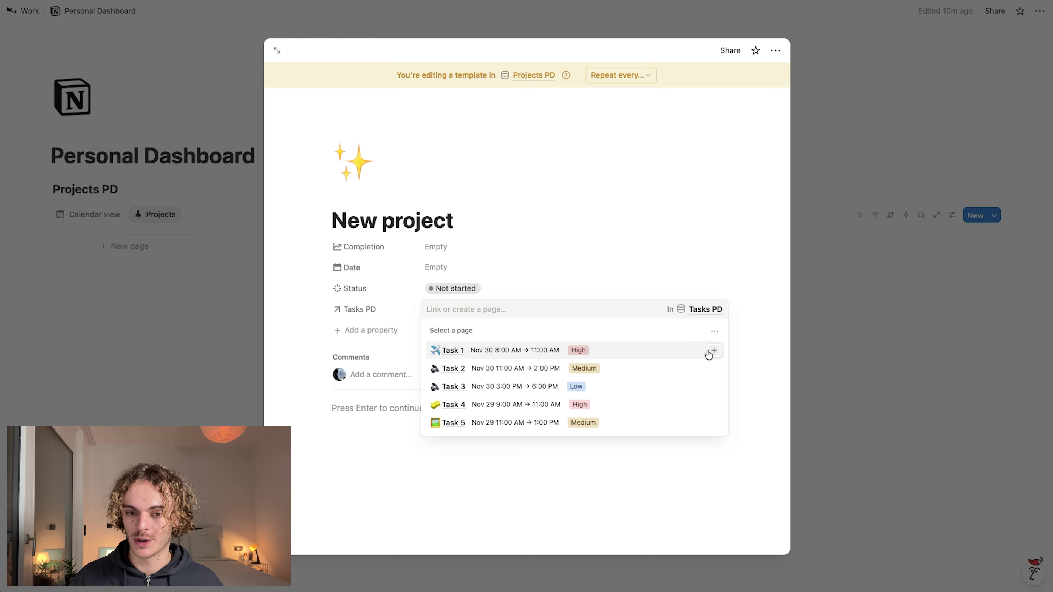
click(709, 352)
click(531, 249)
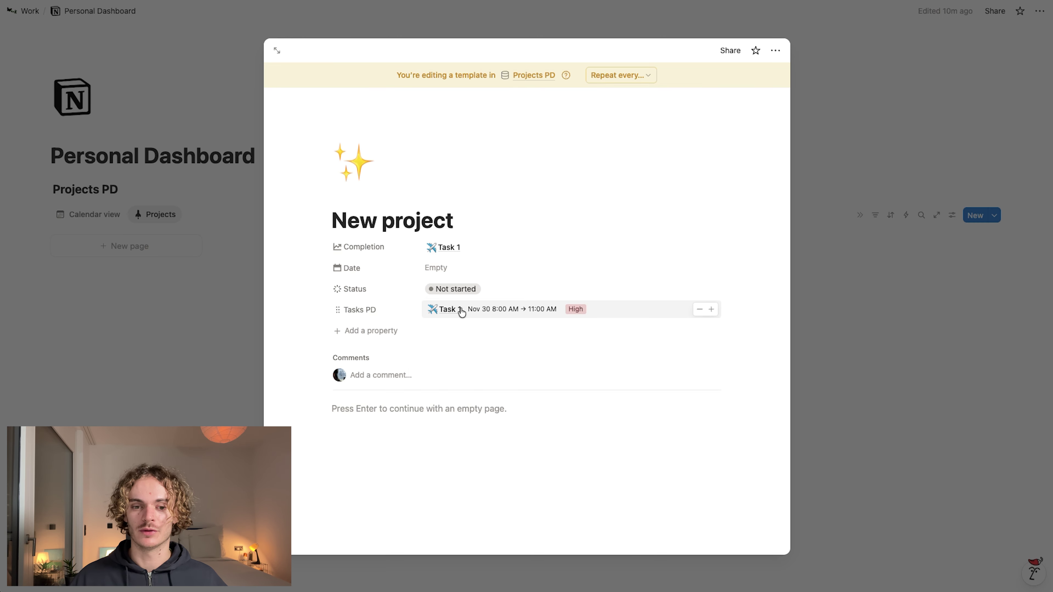
Step: Append .length() to the Completion formula so it counts the tasks filtered as Done
click(491, 249)
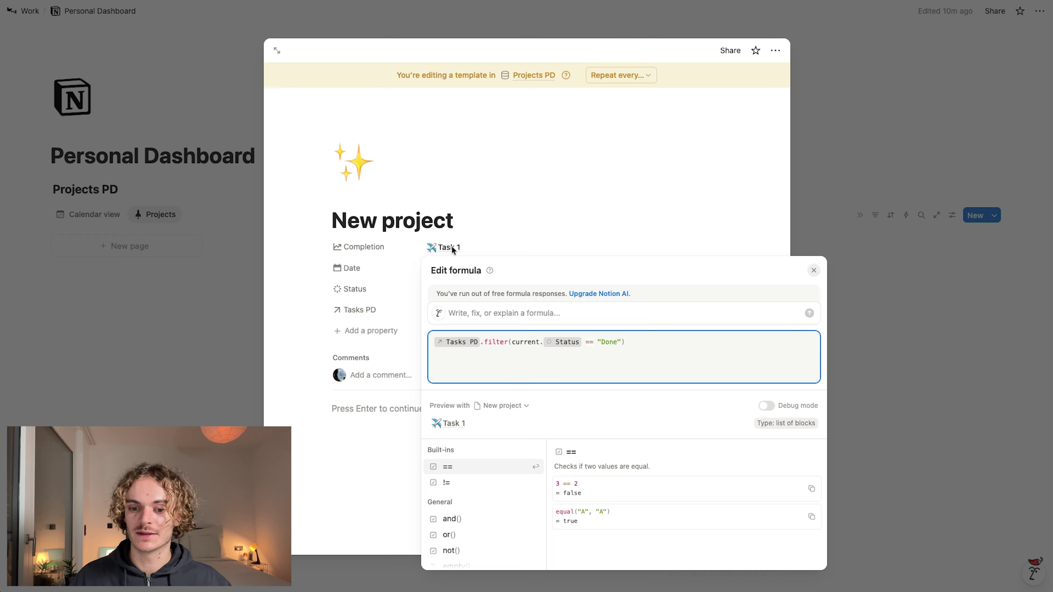
key(BackSpace)
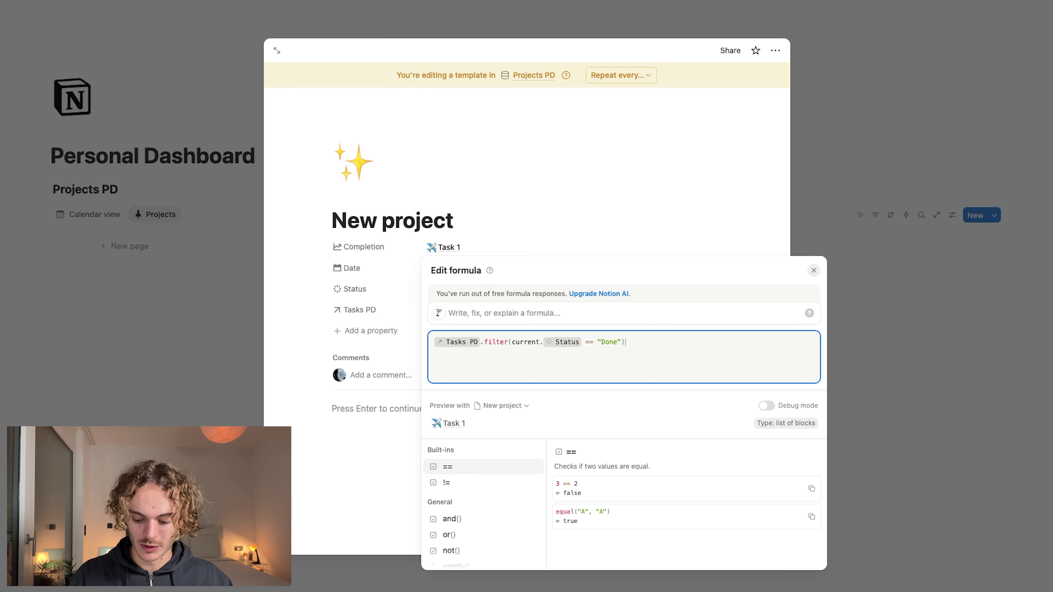
text(.le)
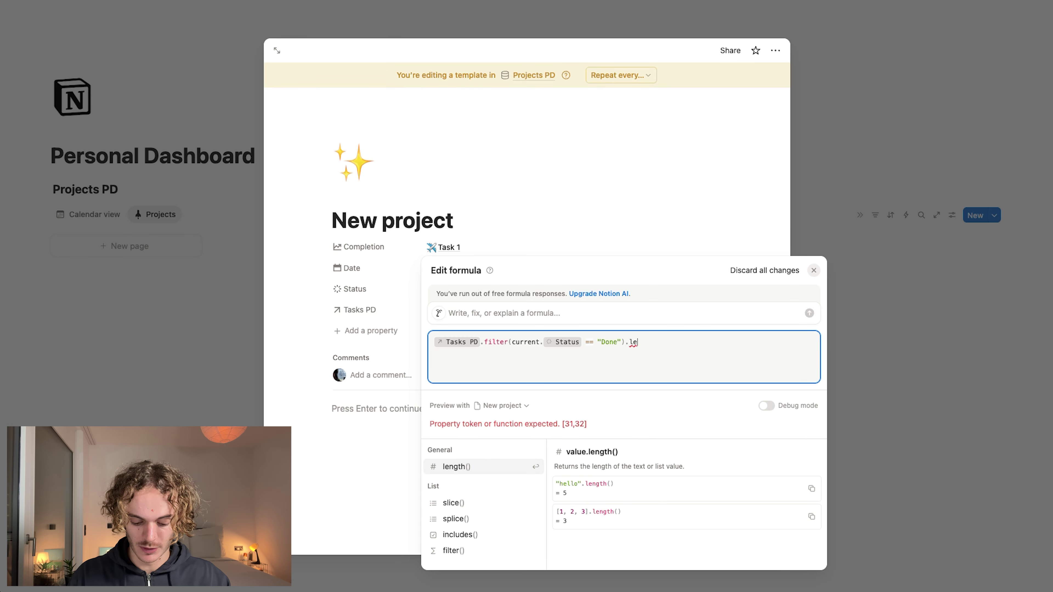
text(ngth()
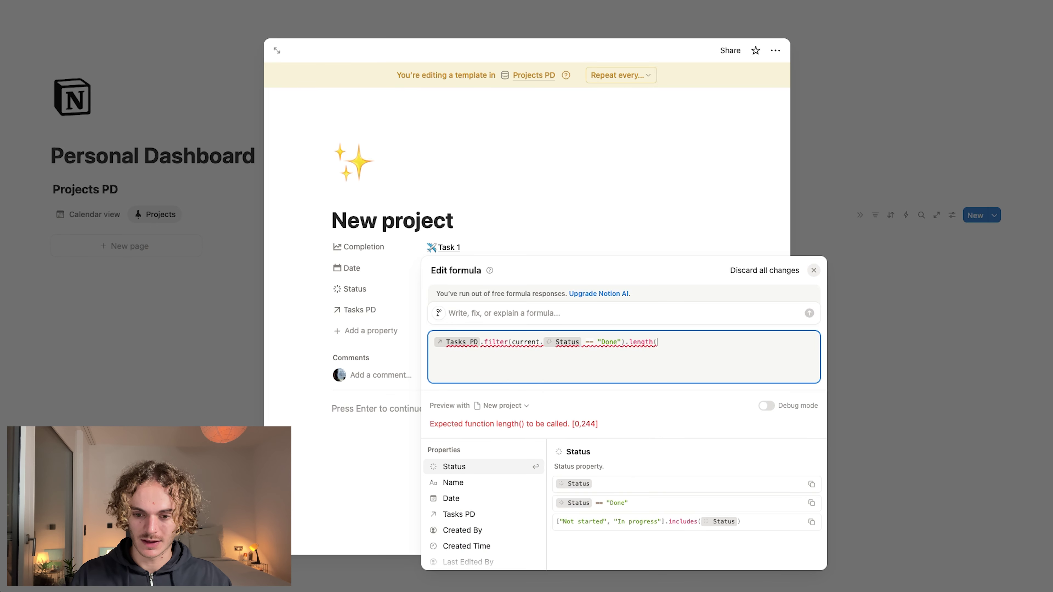
text())
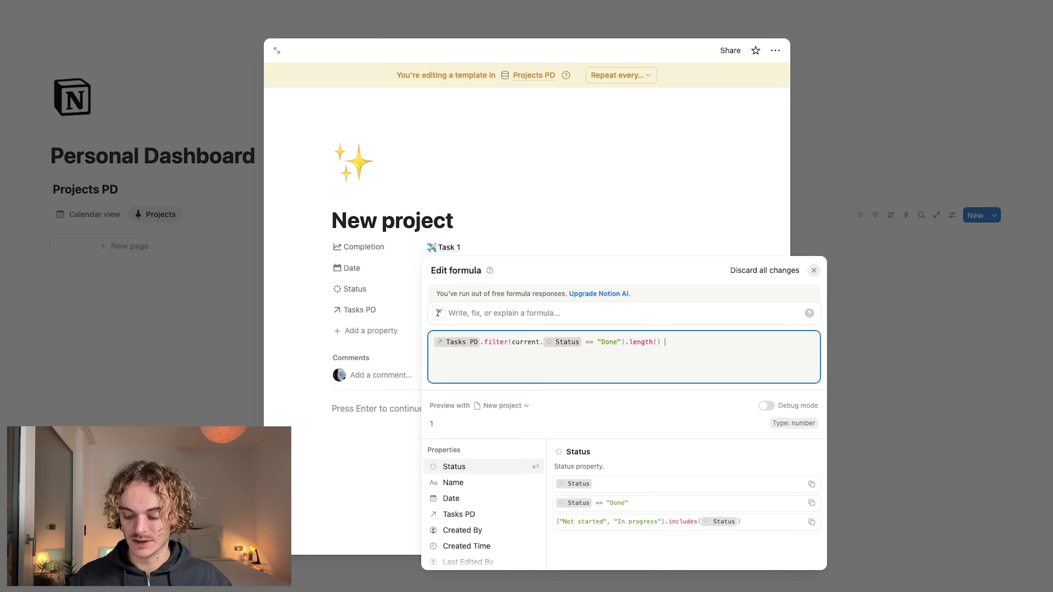
Step: Divide the Completion formula's done-task count by Tasks PD.length(), reusing a copy of the first line without its filter
key(Return)
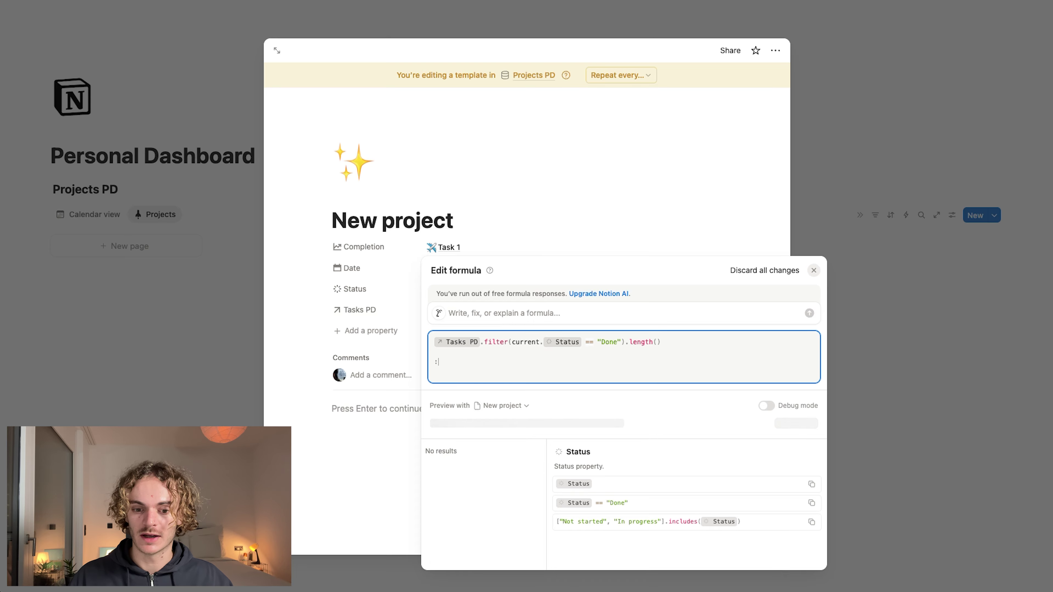
text(/)
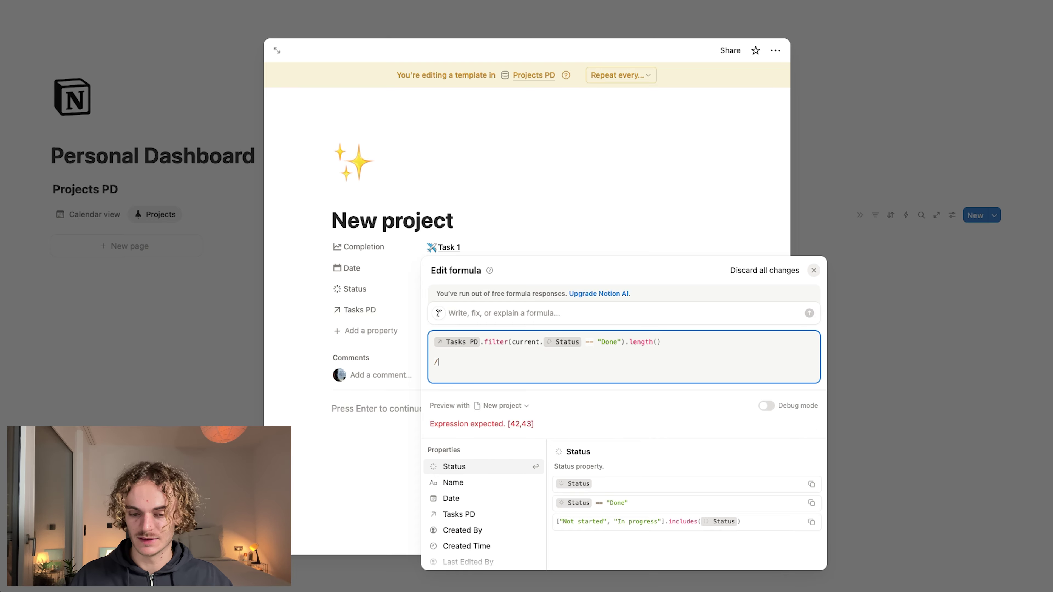
key(Return)
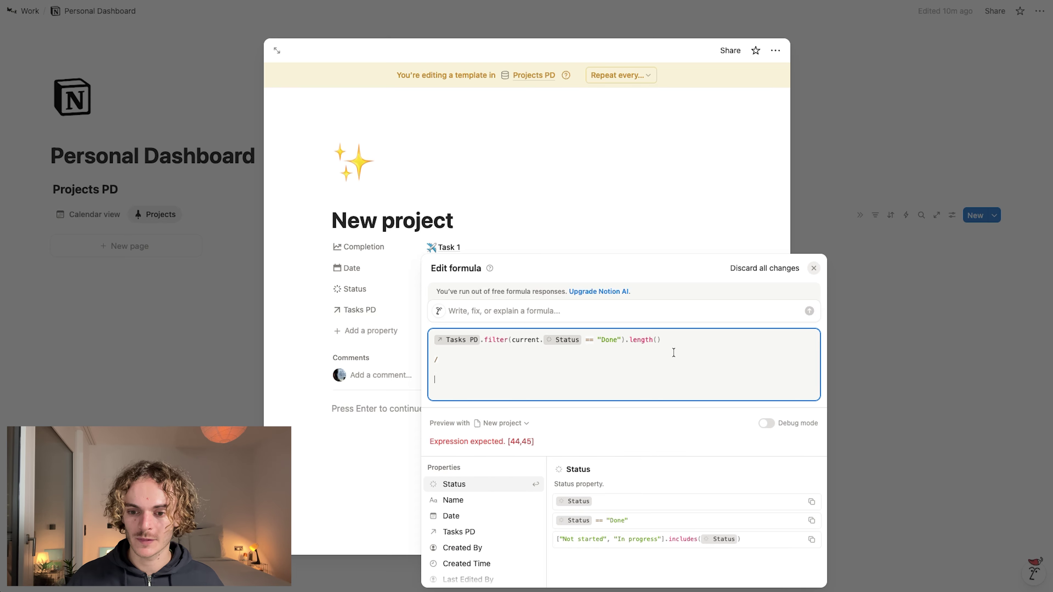
drag(669, 342, 423, 339)
key(super+c)
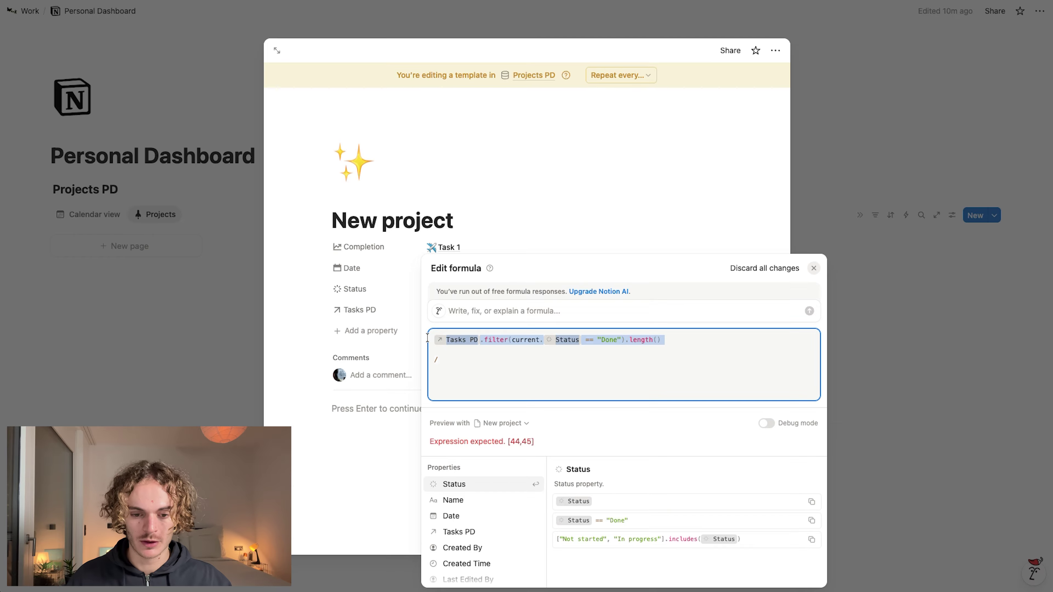
click(436, 381)
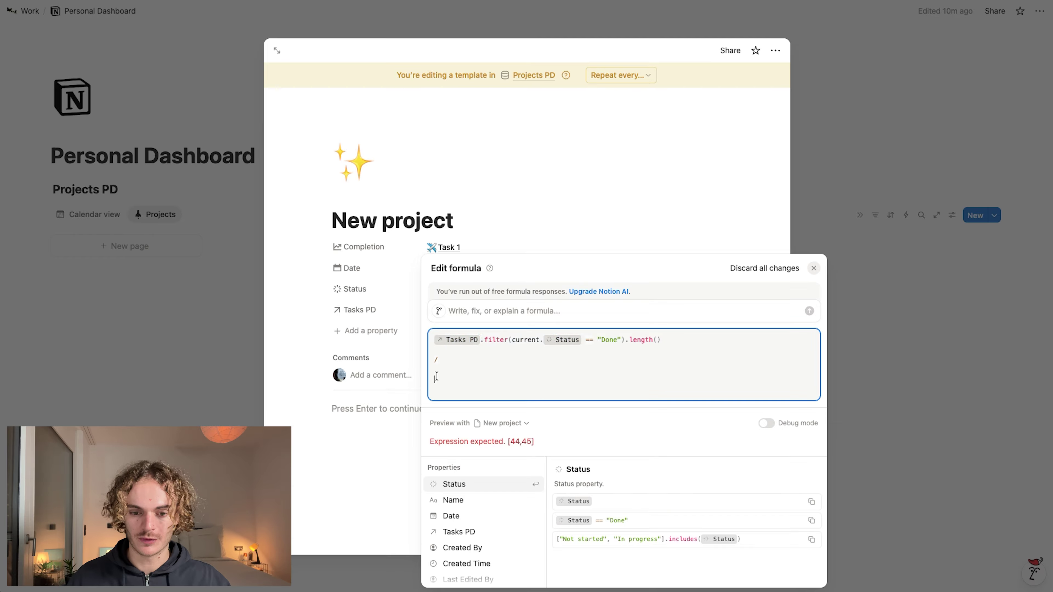
key(super+v)
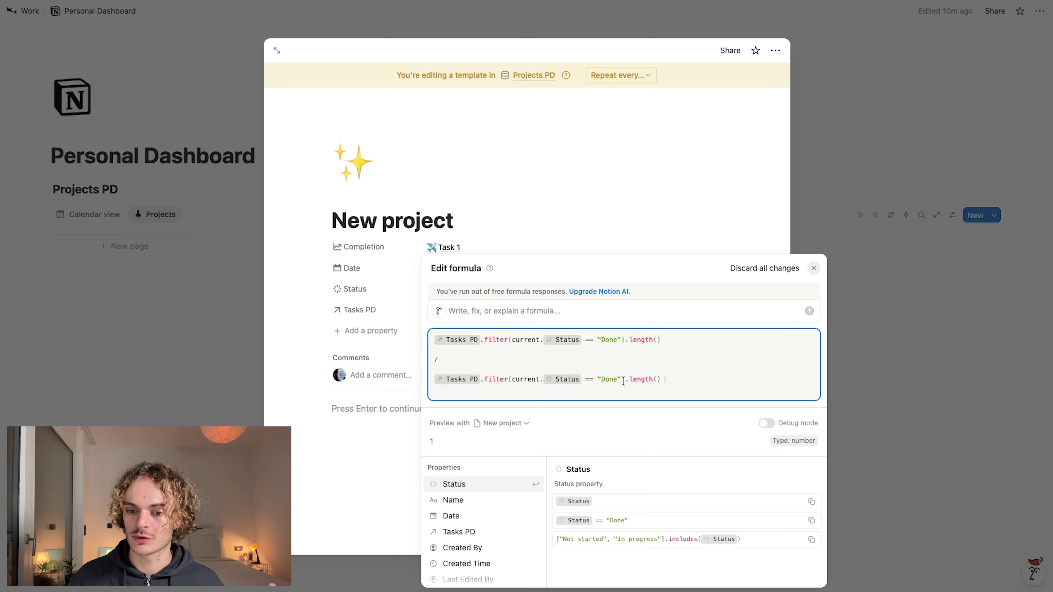
drag(623, 381, 485, 379)
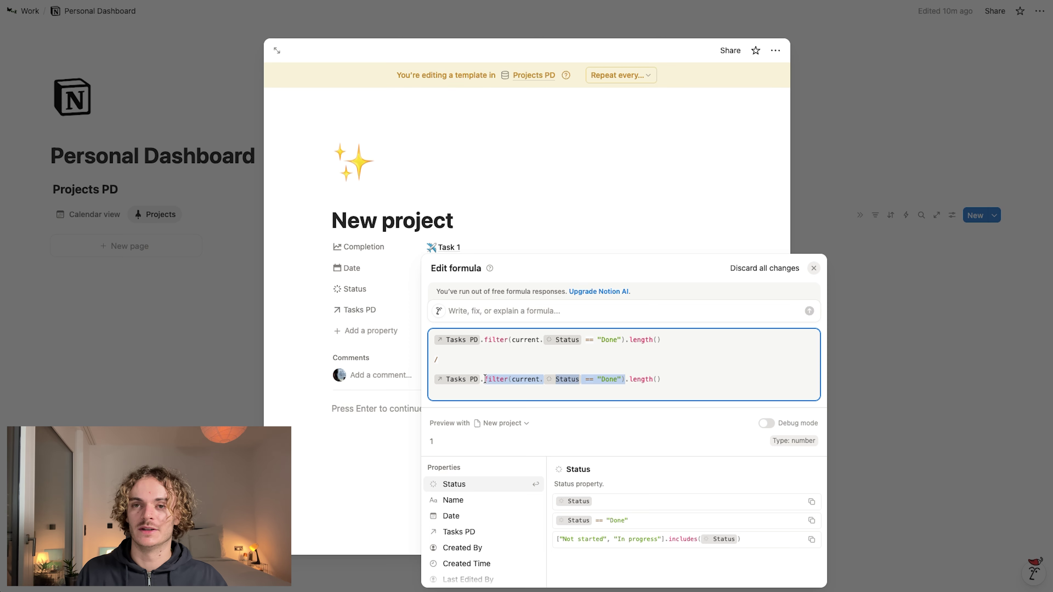
key(BackSpace)
key(BackSpace)
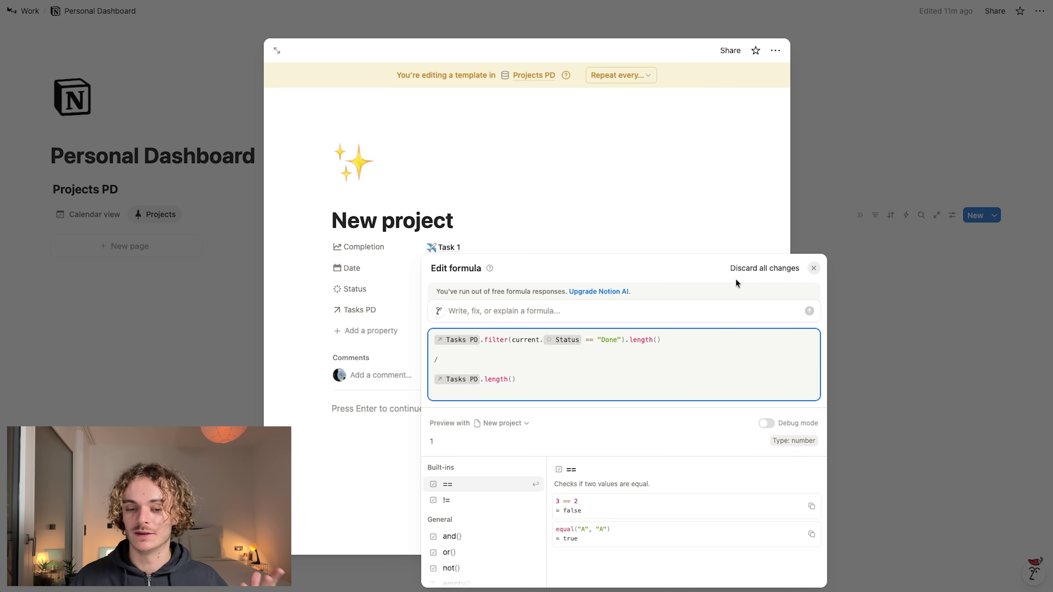
Step: Close the formula editor and unlink Task 1 from the template's Tasks PD relation
click(668, 234)
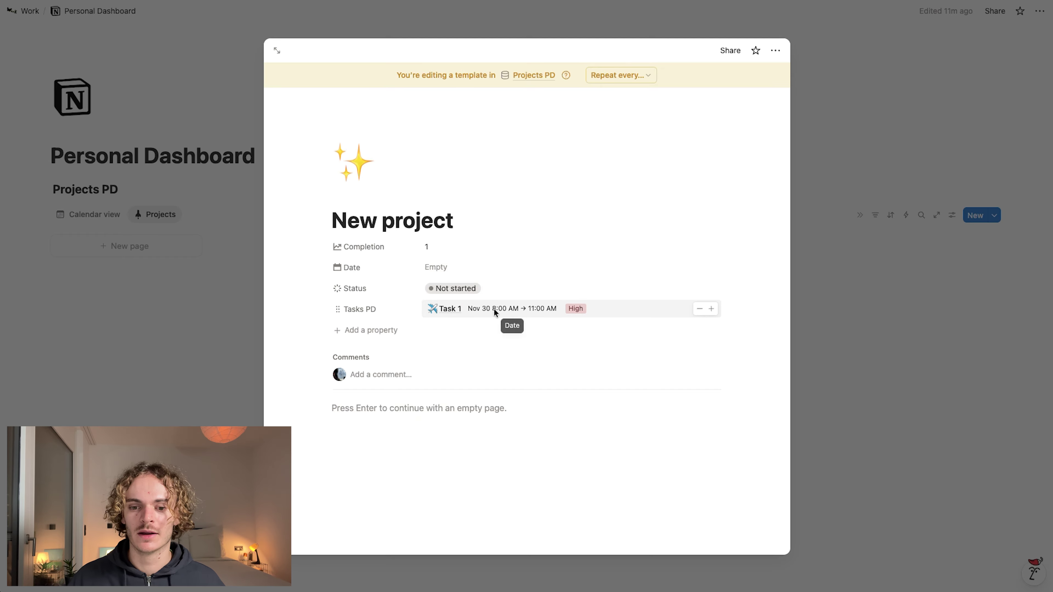
click(699, 309)
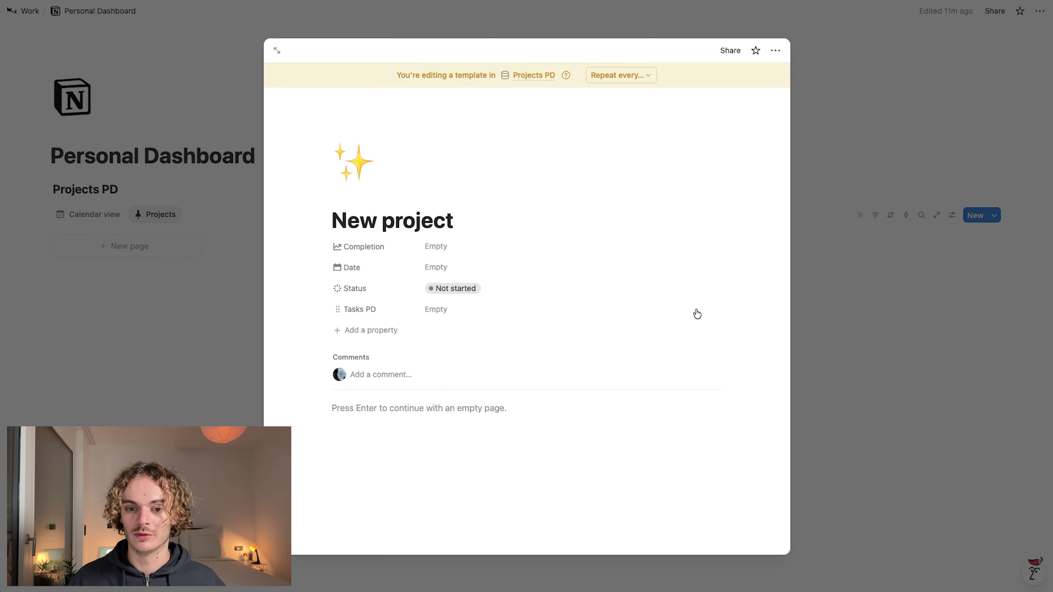
Step: Customize the project page layout by pinning the Date and Status properties to the heading
mouse_move(435, 195)
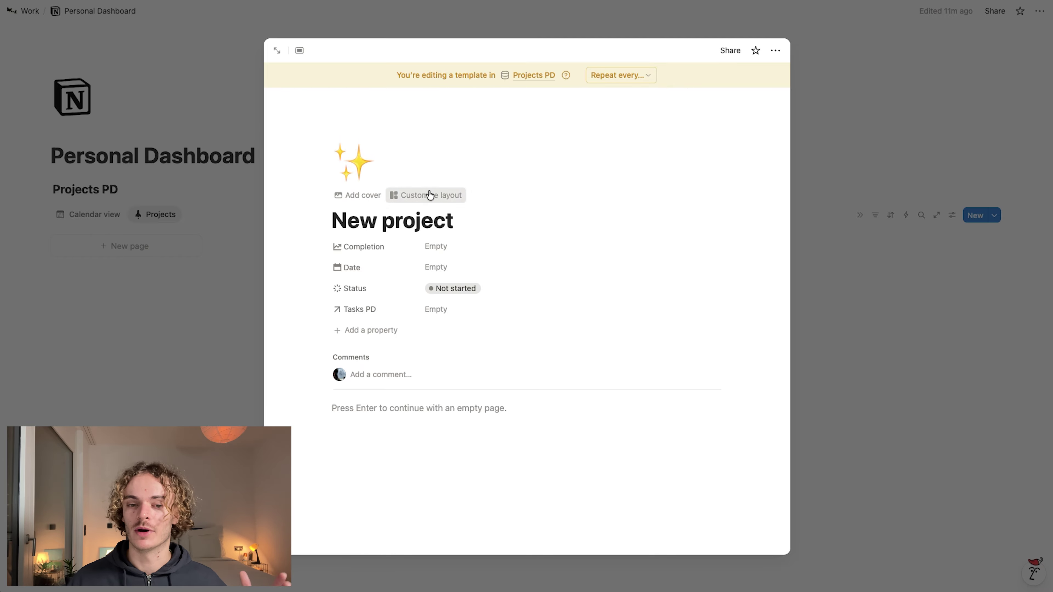
click(430, 195)
click(306, 136)
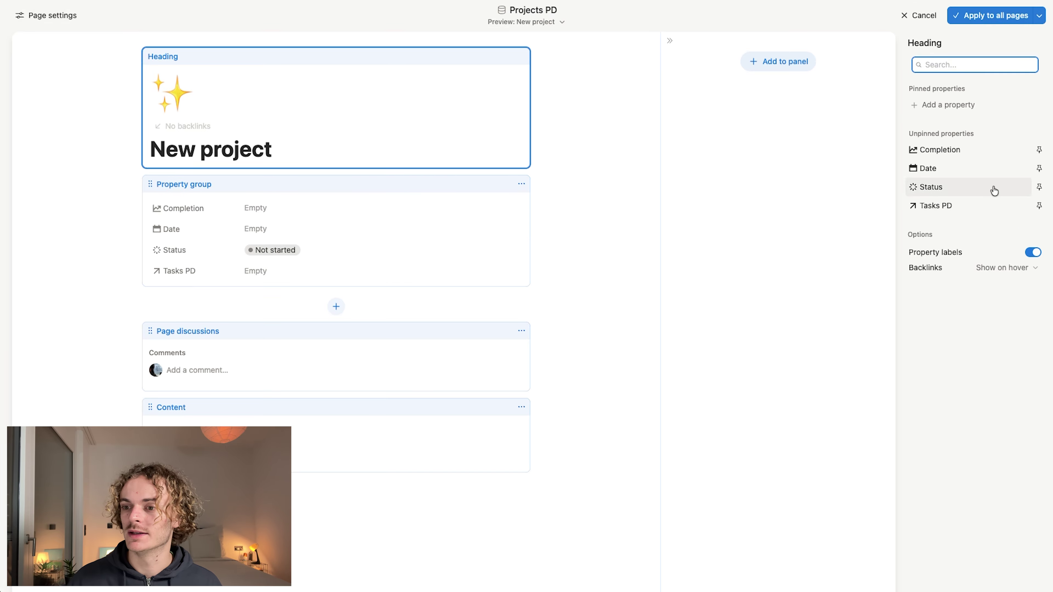
click(1039, 168)
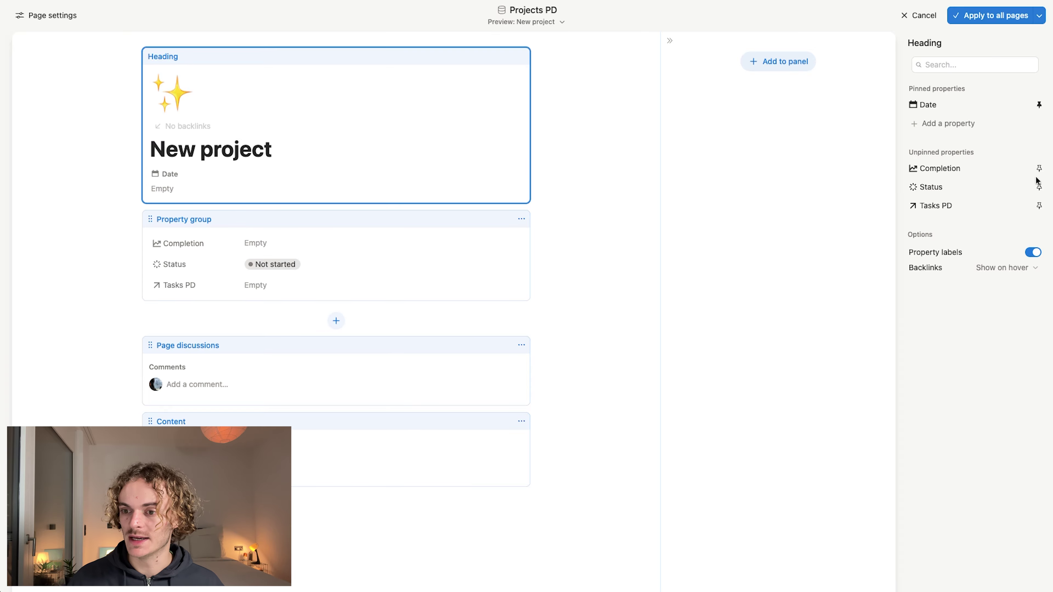
click(1039, 187)
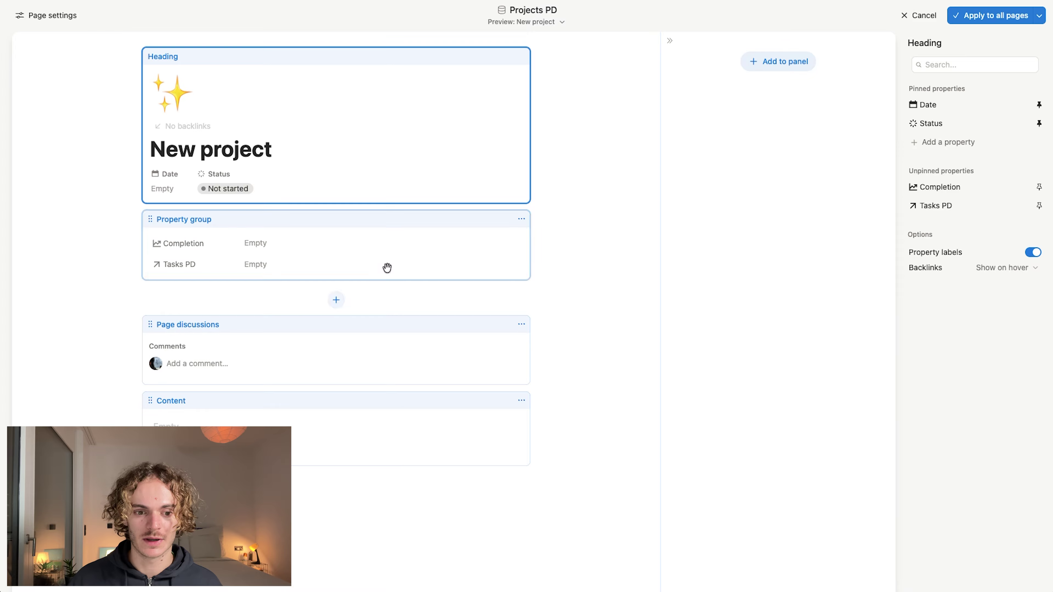
Step: Add Completion as its own section between the heading and the property group, and apply the layout to all pages
click(336, 299)
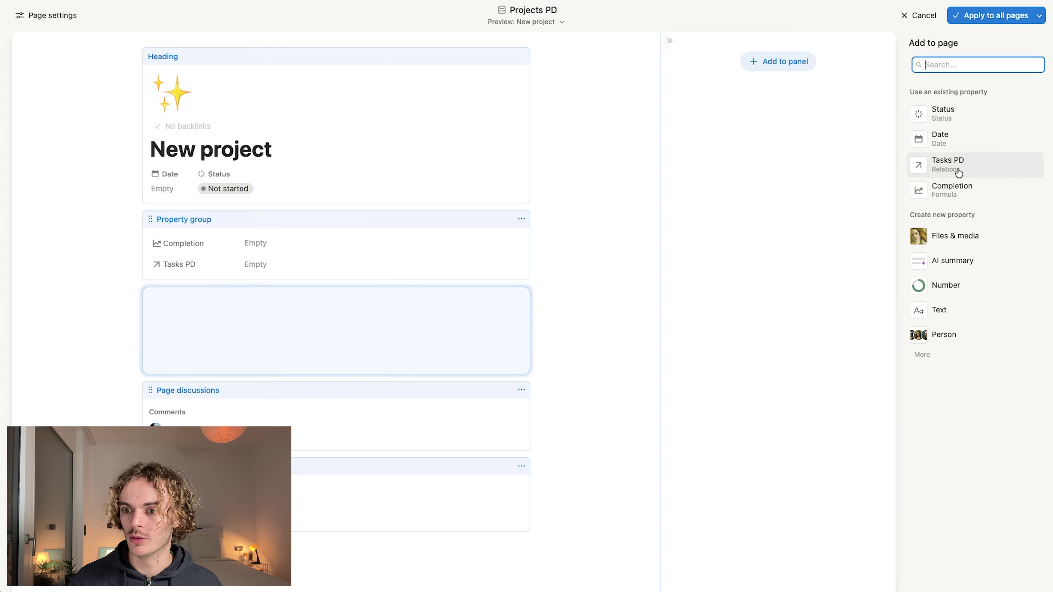
click(951, 190)
drag(371, 280, 390, 235)
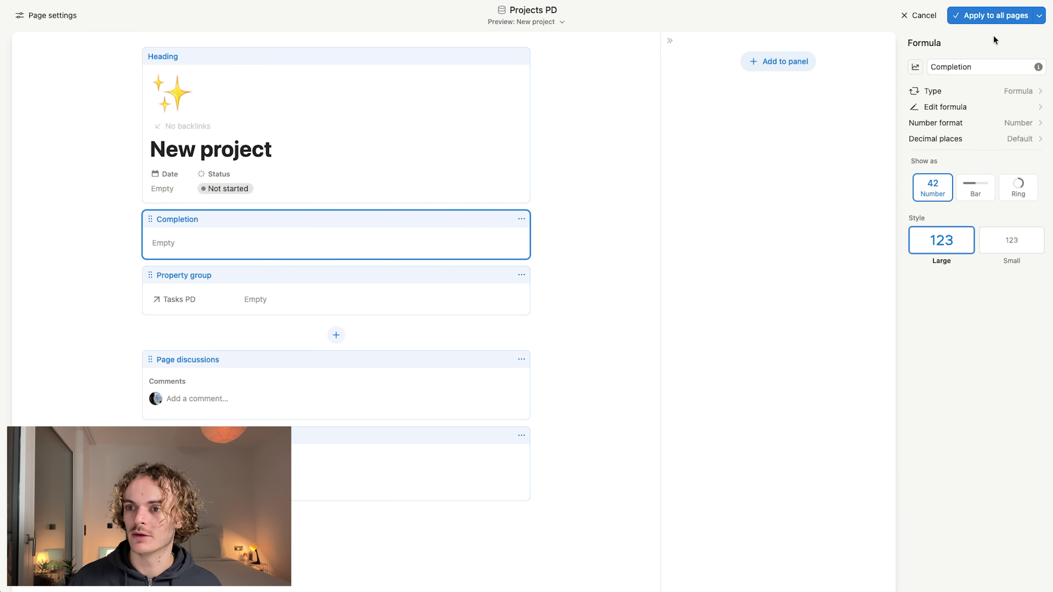
click(992, 15)
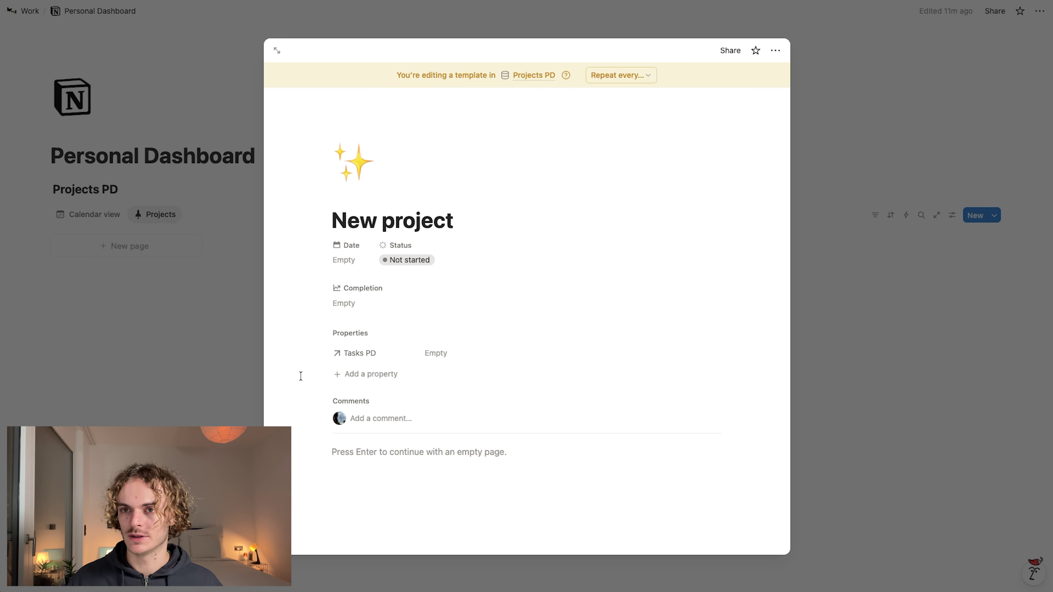
Step: Rename the Tasks PD relation property to Tasks and give it a checkmark icon
click(359, 360)
click(350, 388)
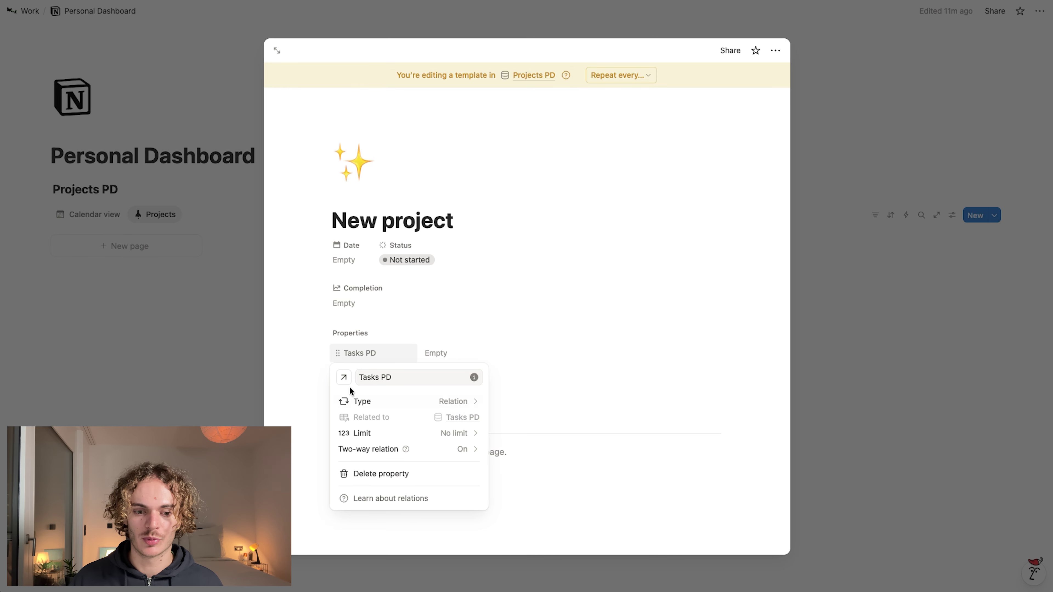
text(Ta)
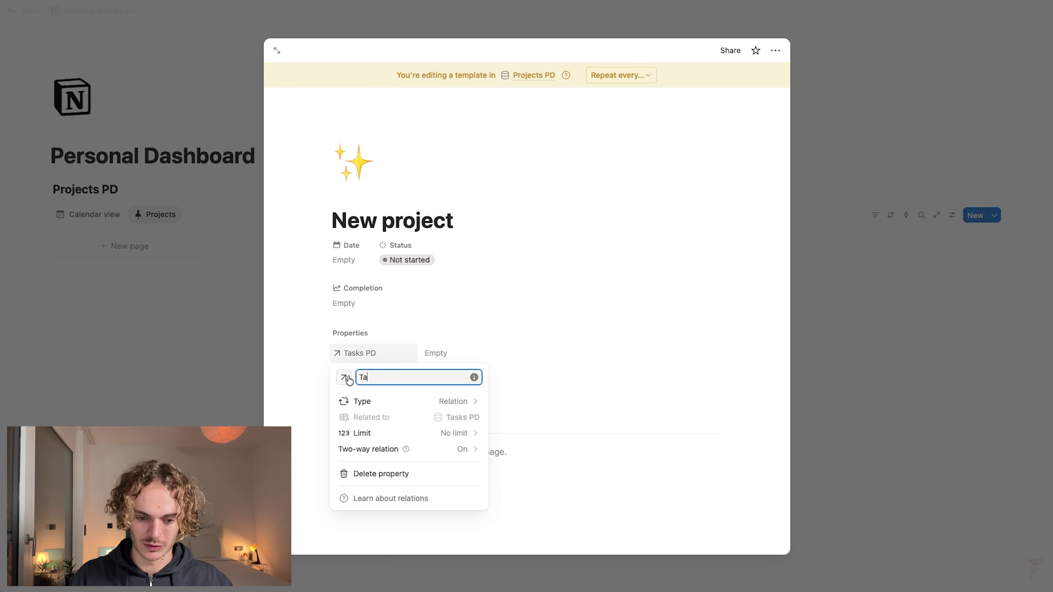
text(sks)
key(Return)
click(343, 378)
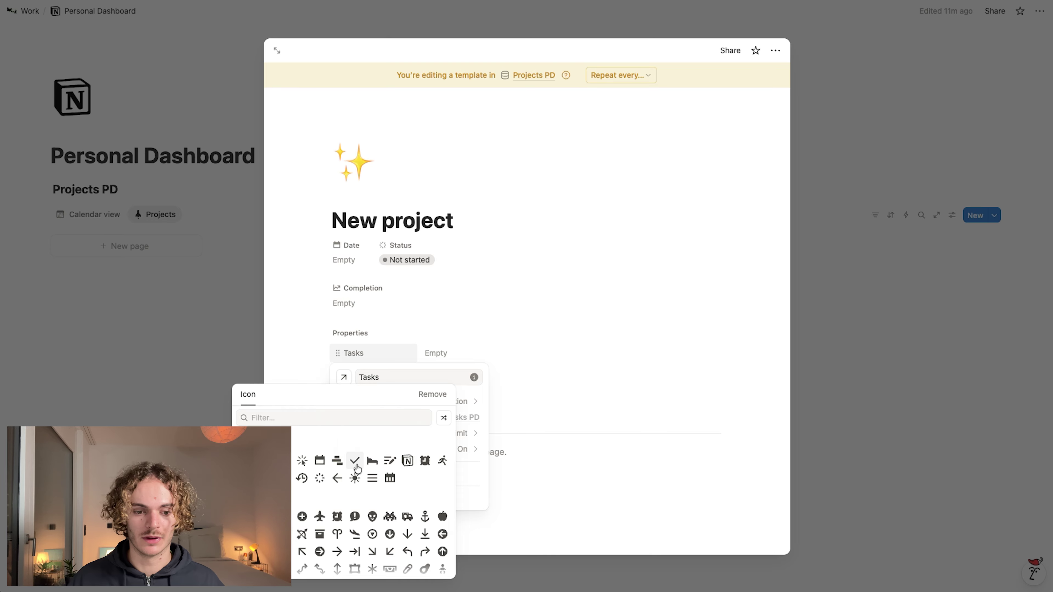
click(357, 468)
click(286, 382)
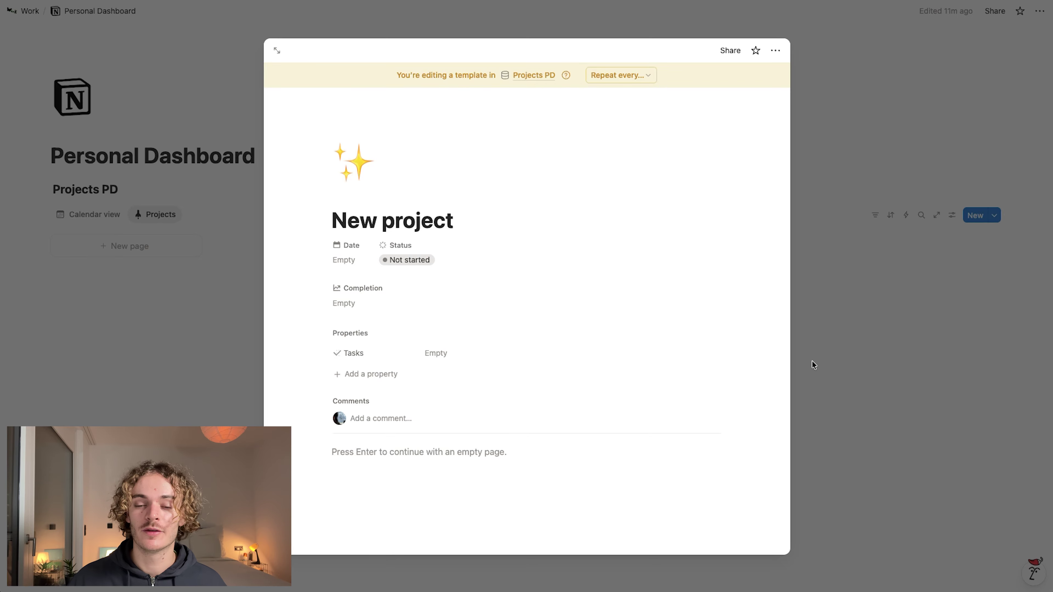
Step: Close the template and make New project the default template for all views in Projects PD
click(858, 146)
click(995, 219)
click(995, 219)
click(994, 217)
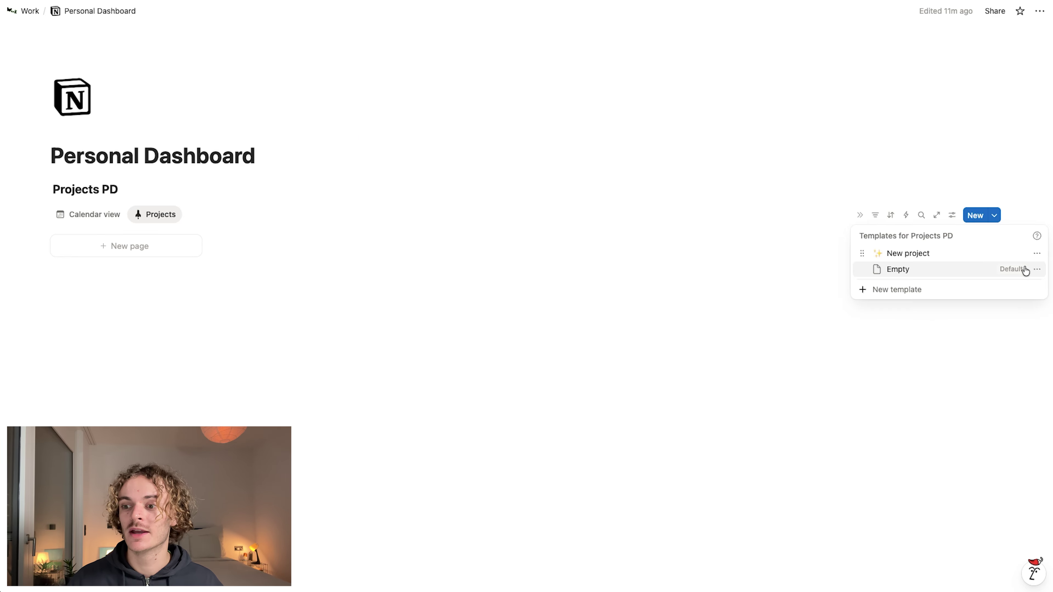
click(1037, 254)
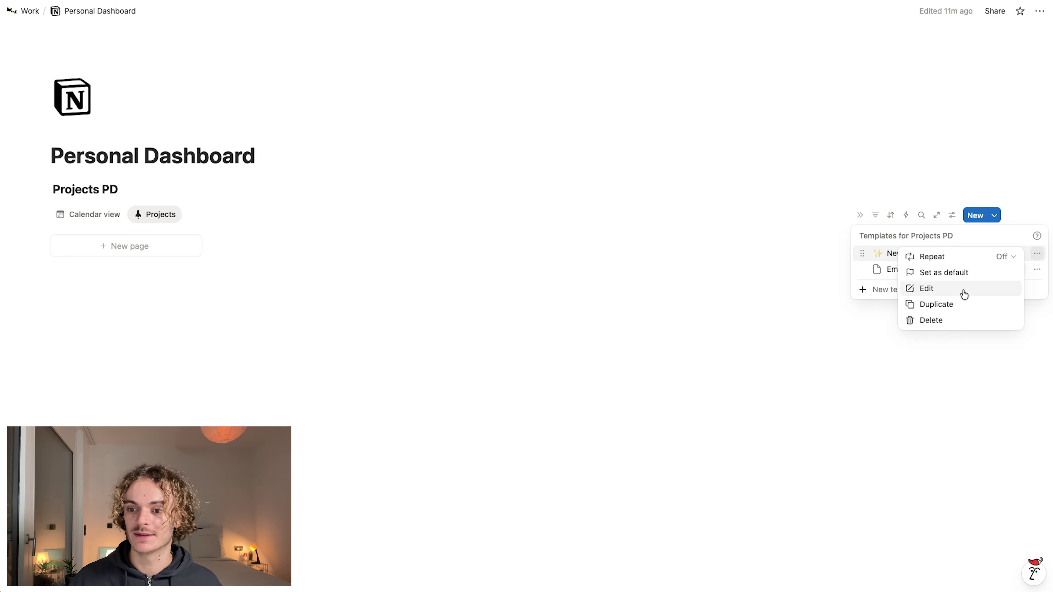
click(957, 273)
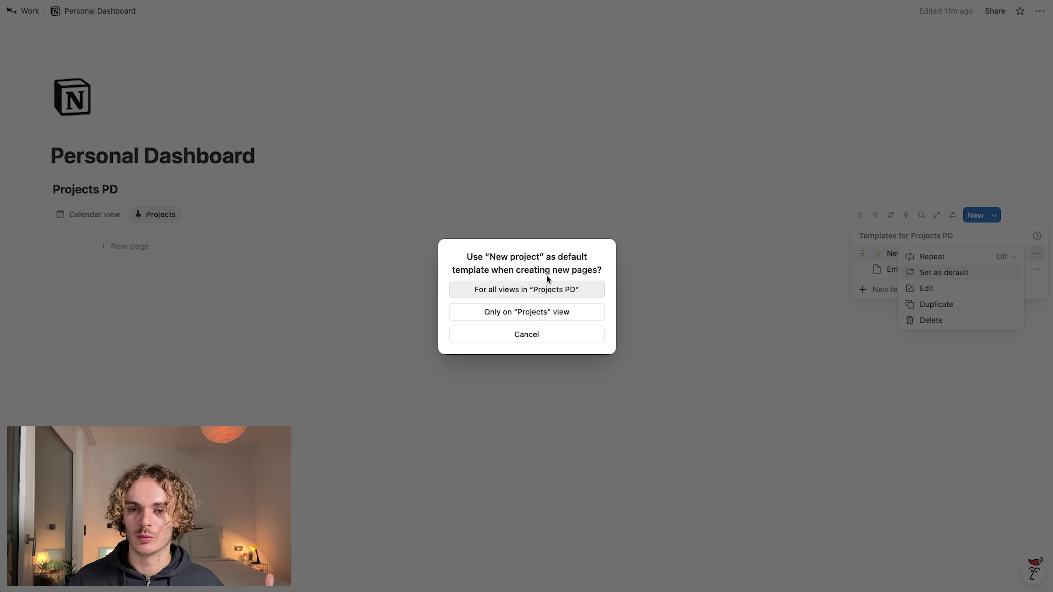
click(549, 292)
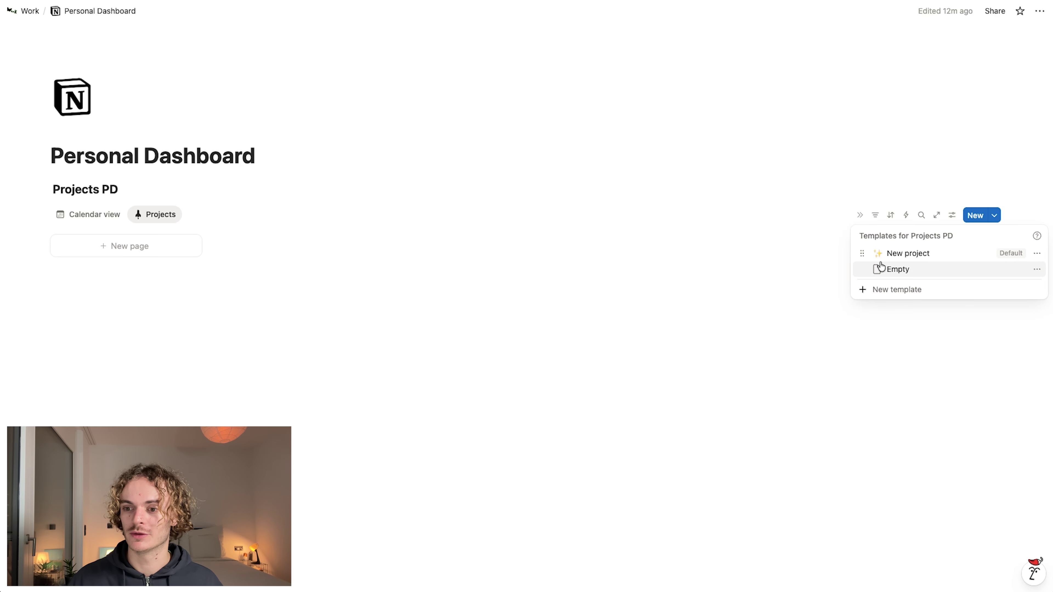
Step: Create a page in the Projects gallery, title it Project 1 and change its icon to the television emoji
click(210, 269)
click(179, 252)
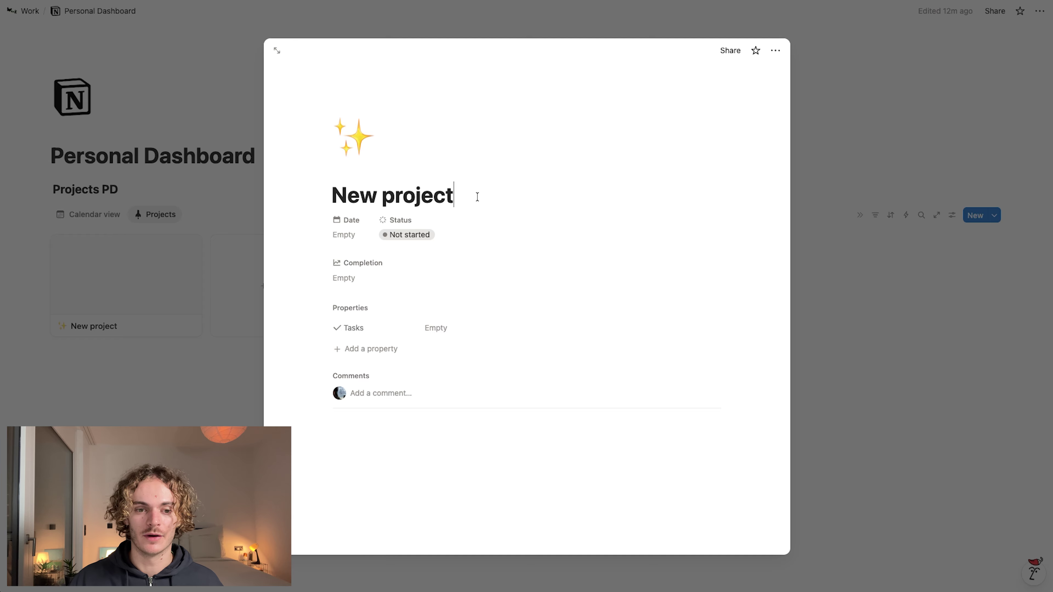
drag(453, 195, 338, 199)
click(585, 236)
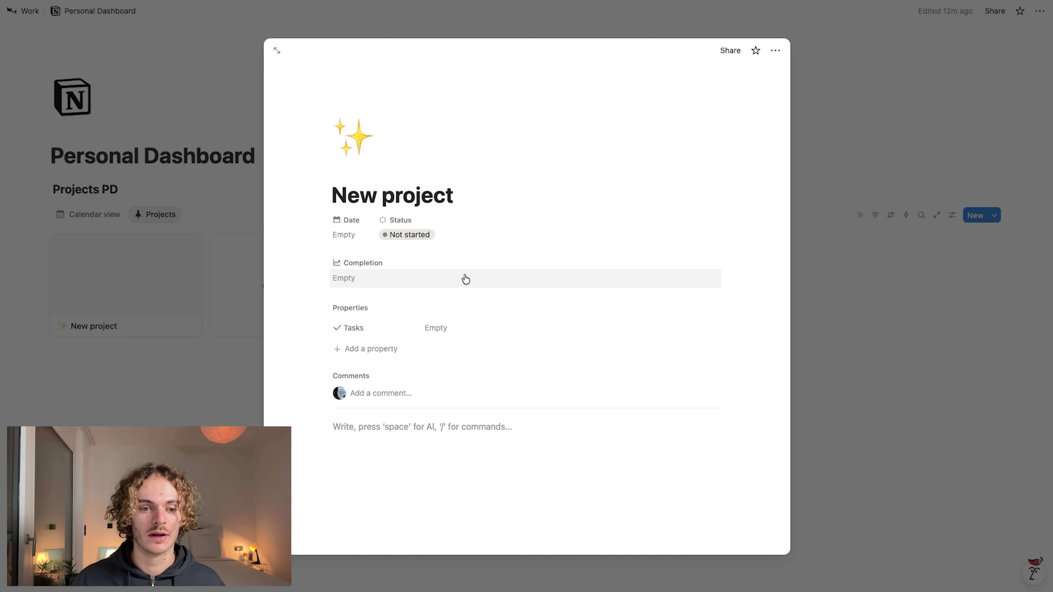
drag(455, 192, 328, 199)
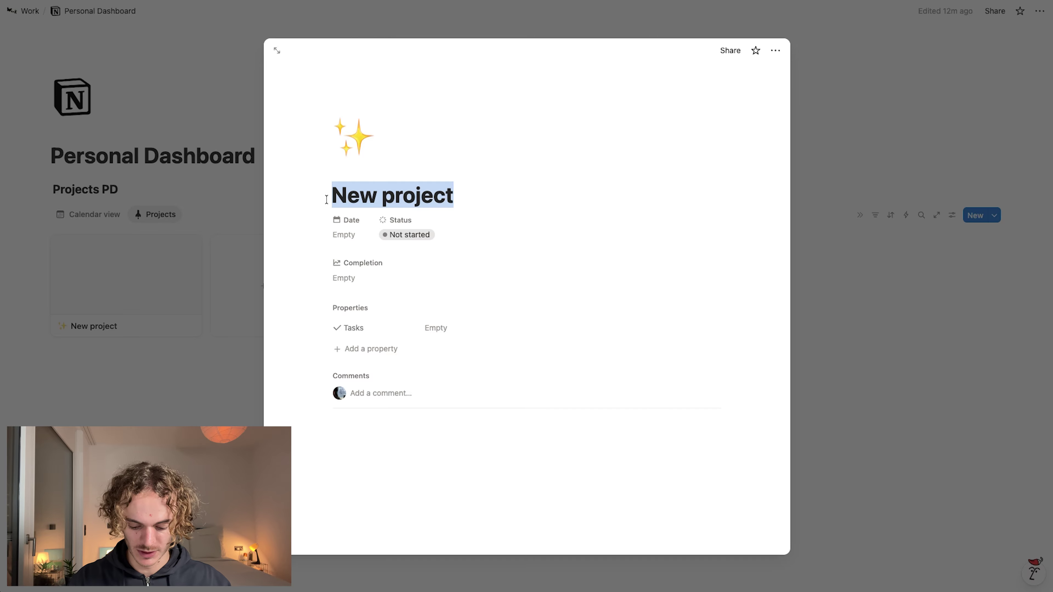
text(Project 1)
click(352, 137)
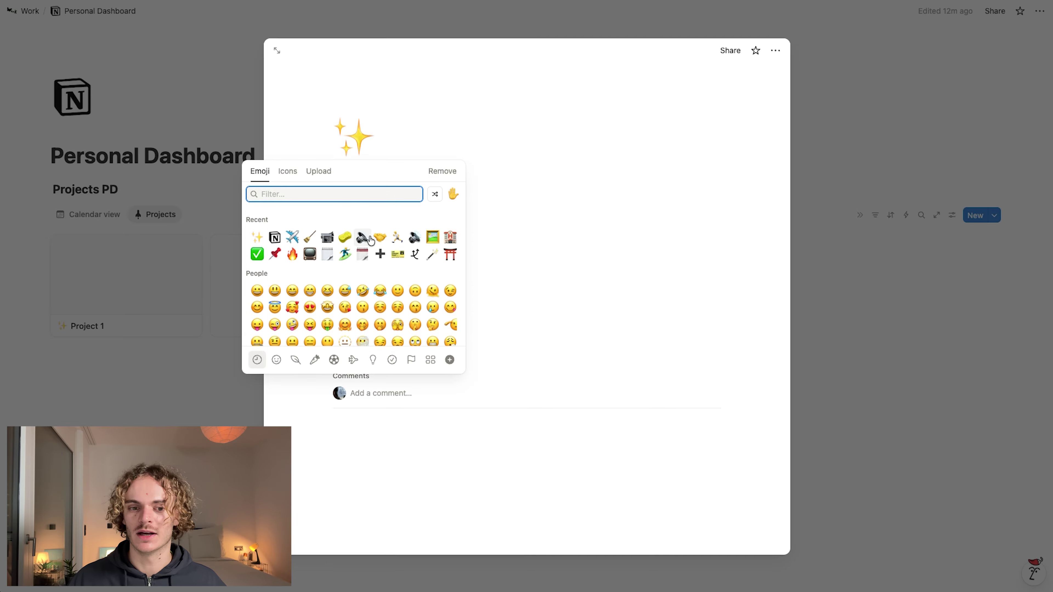
click(311, 254)
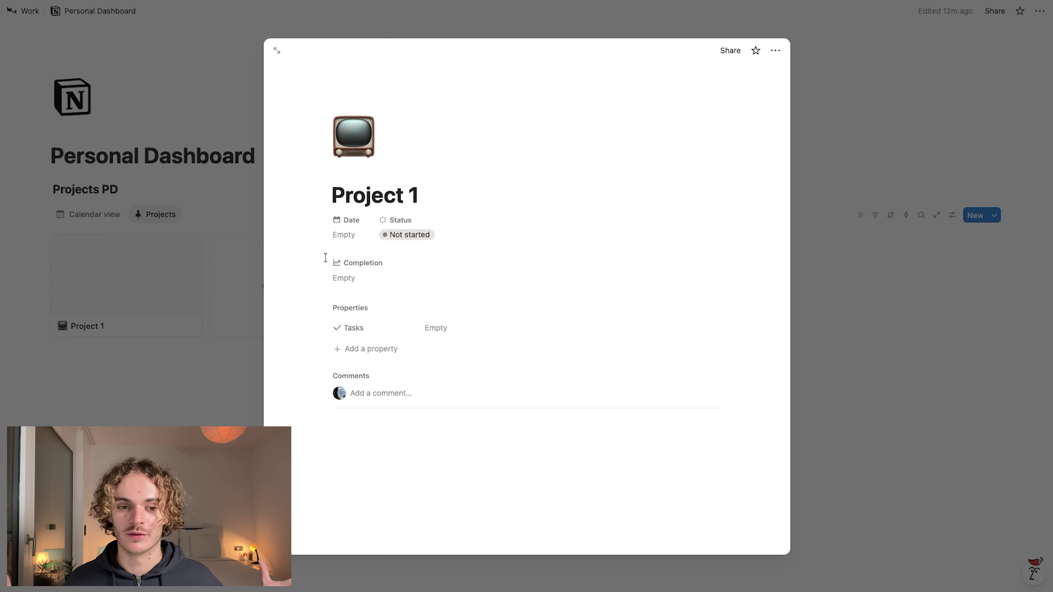
Step: Set Project 1's Date to November 5 through November 30, 2025, displayed in the Short date format
click(347, 244)
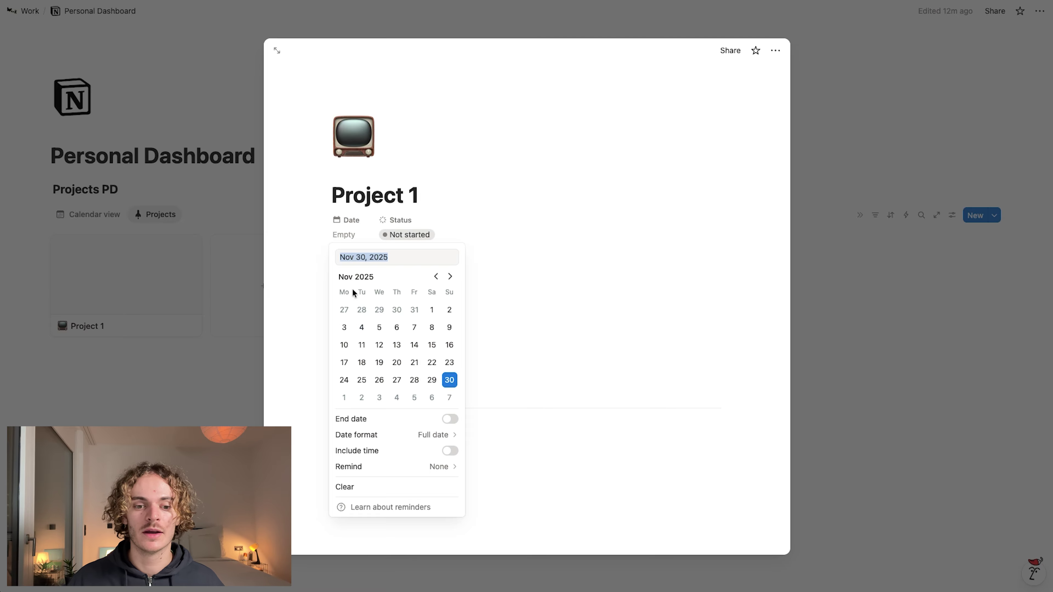
click(379, 327)
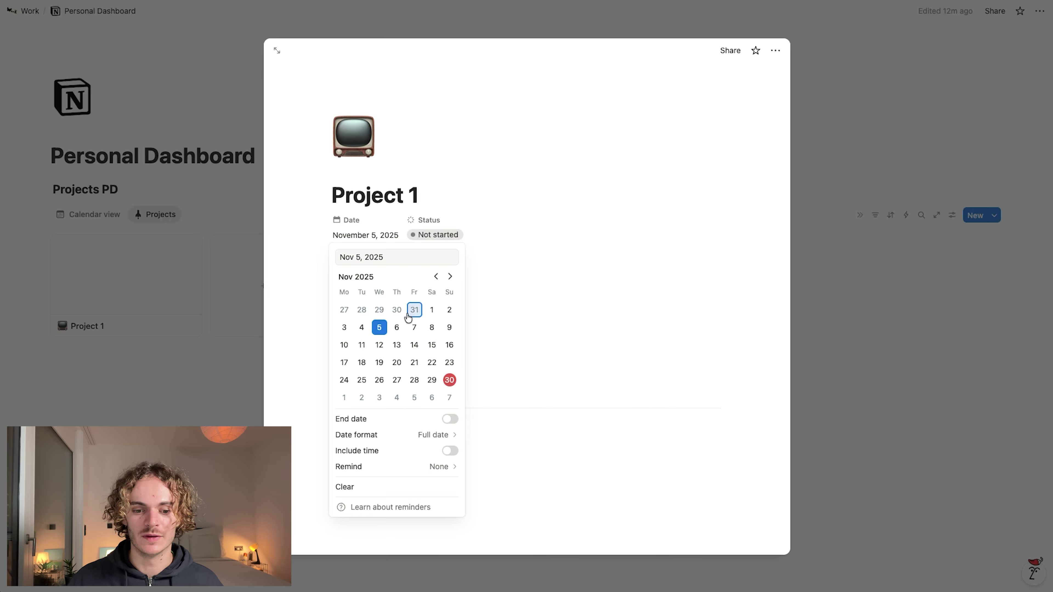
click(448, 420)
click(432, 362)
click(449, 380)
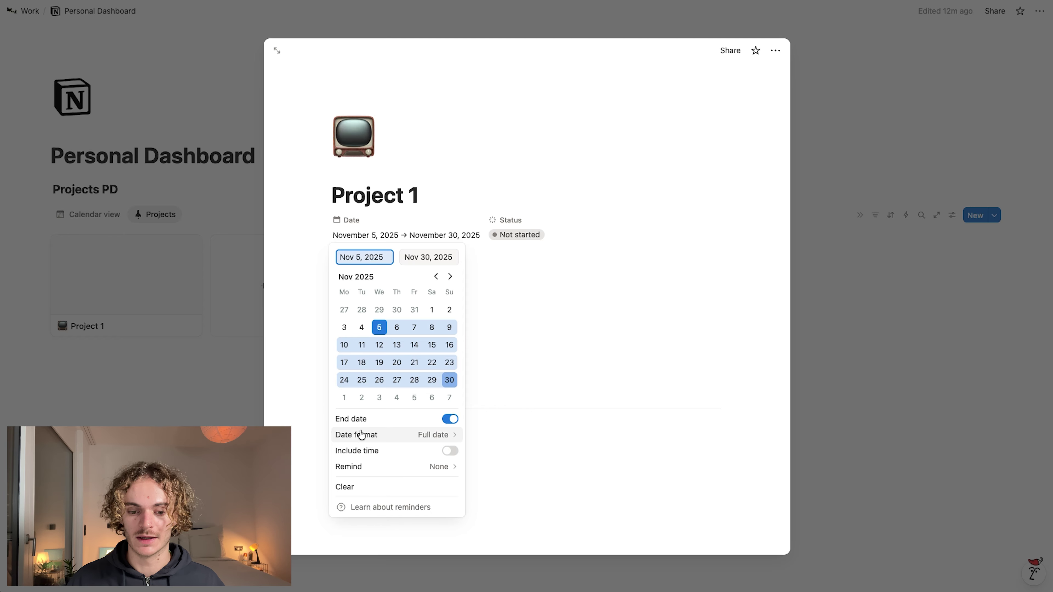
click(430, 441)
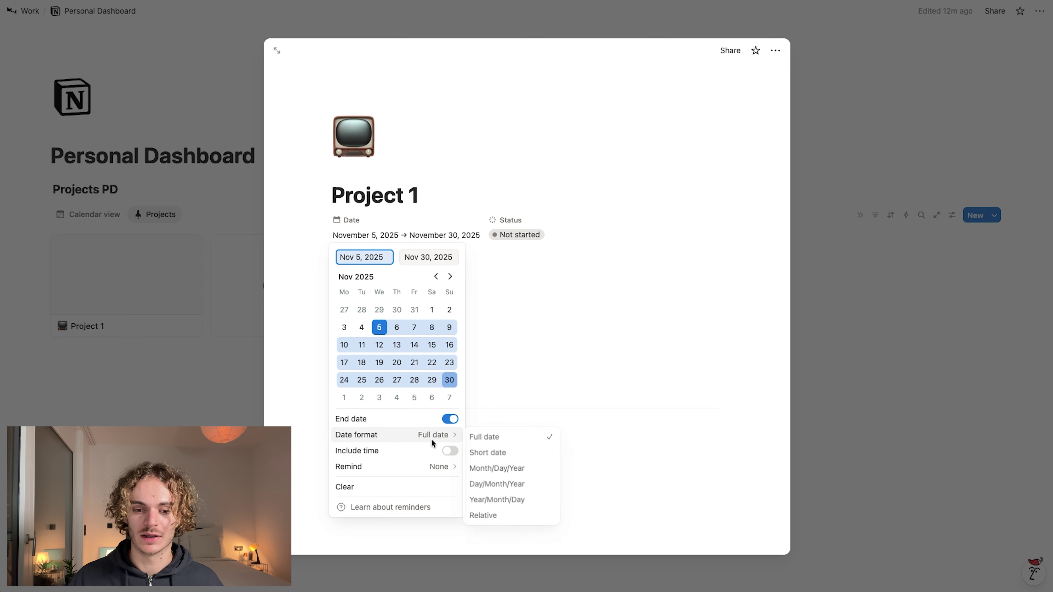
click(482, 450)
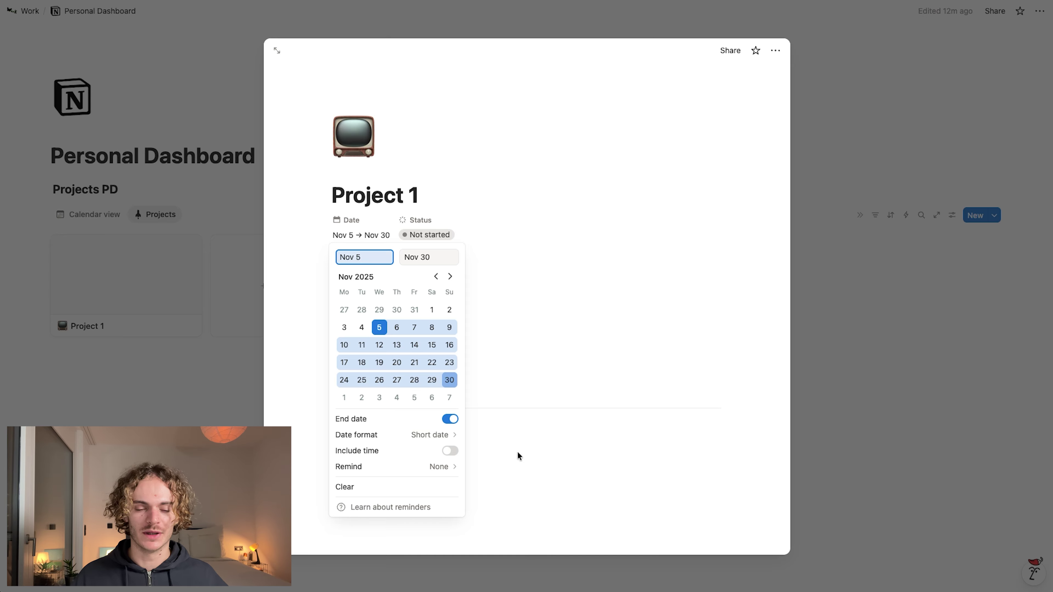
click(525, 325)
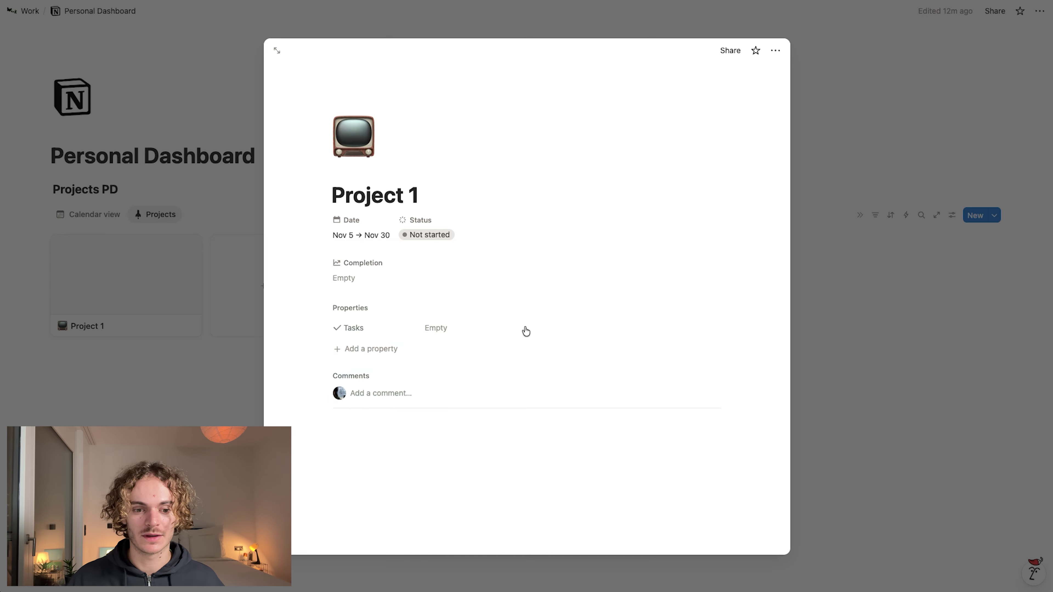
Step: Link Task 1, Task 2 and Task 3 to Project 1 through its Tasks relation
click(426, 328)
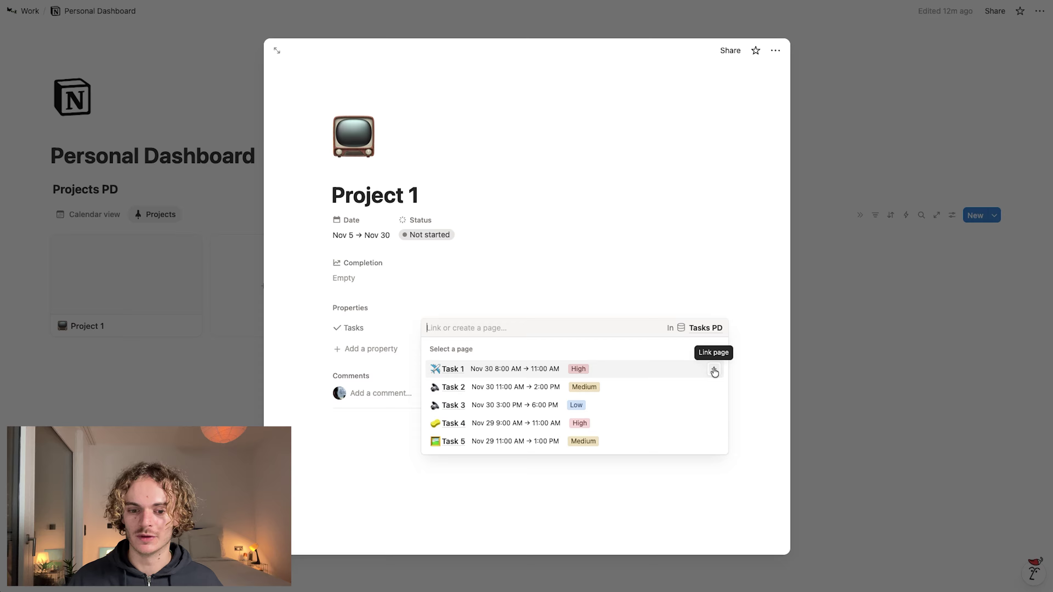
click(714, 370)
click(714, 405)
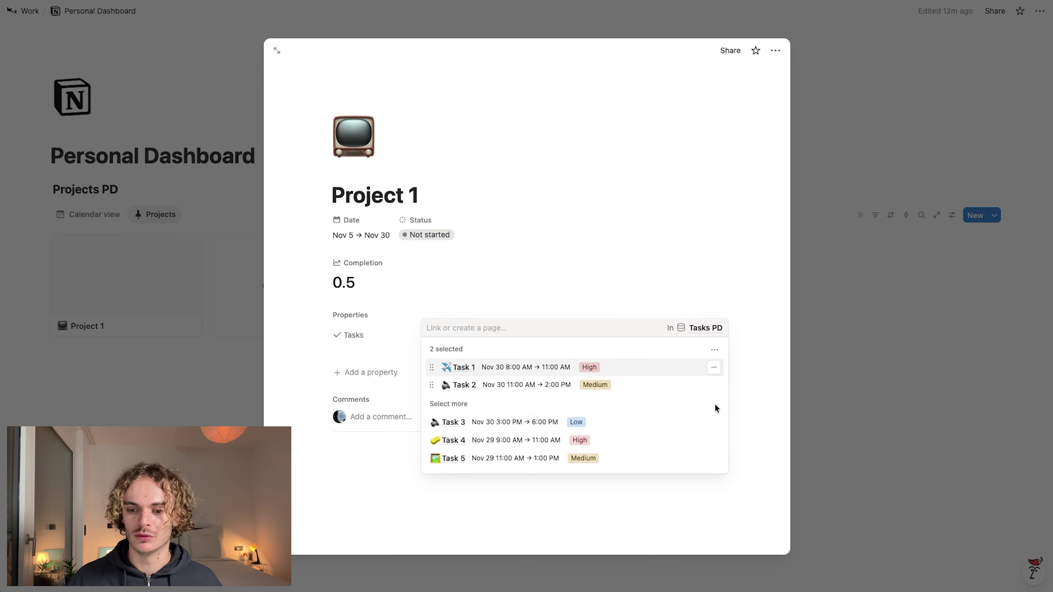
click(714, 421)
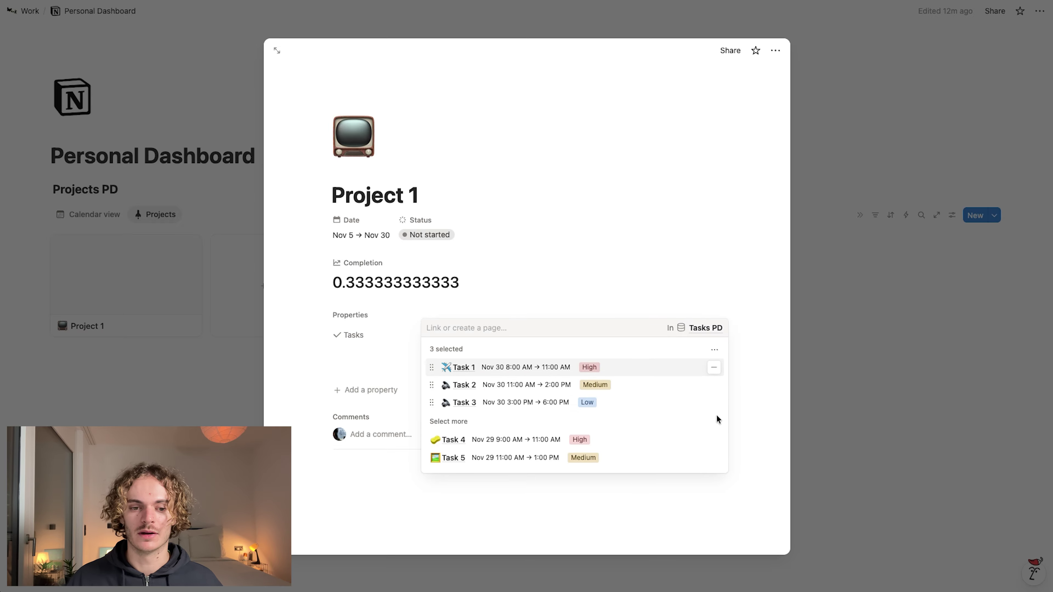
click(654, 279)
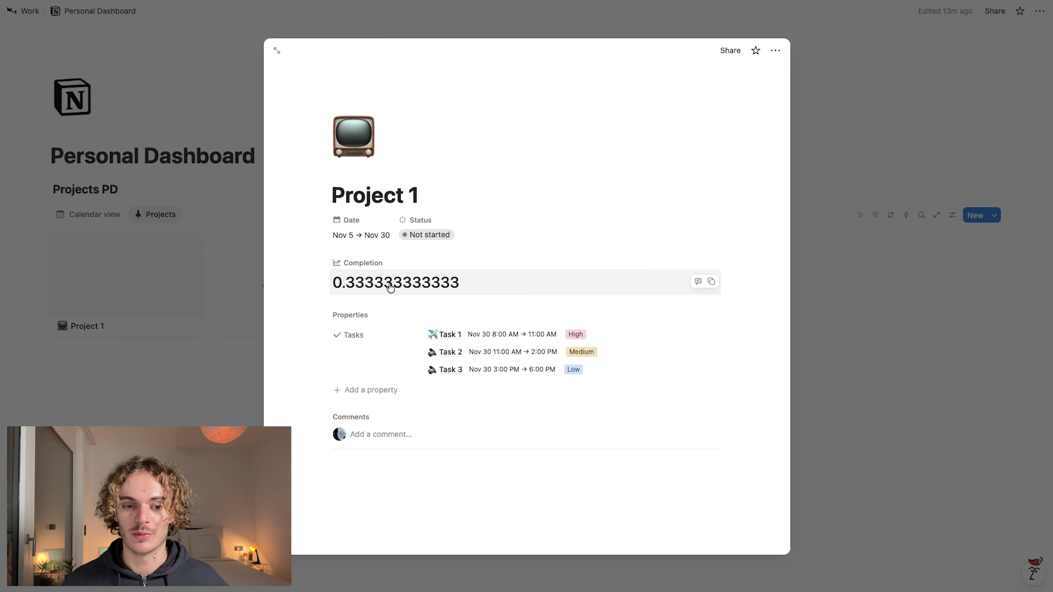
Step: Set the Completion formula property's number format to Percent
click(360, 265)
click(375, 294)
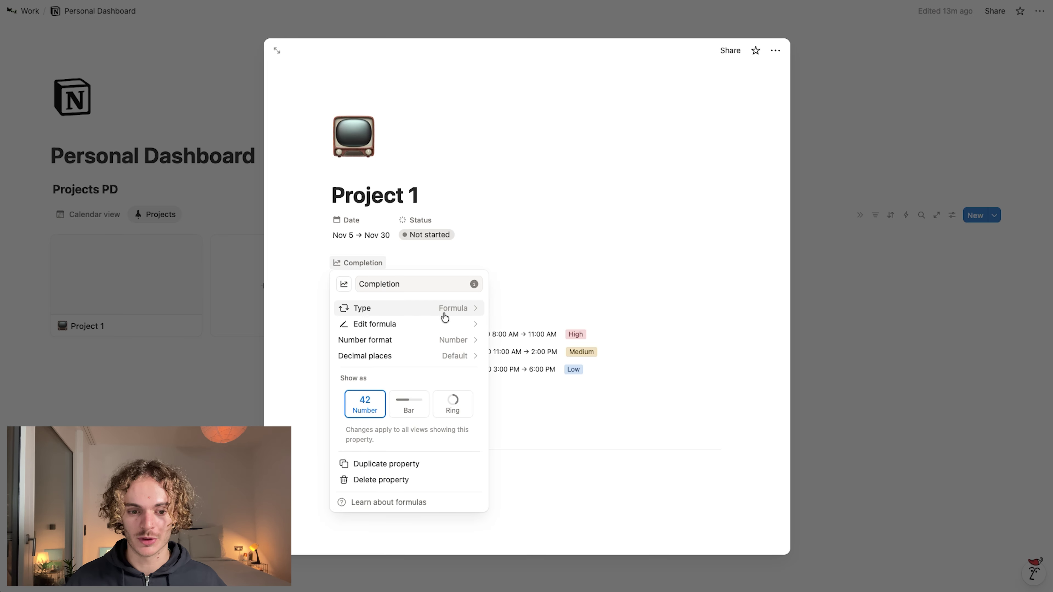
click(446, 340)
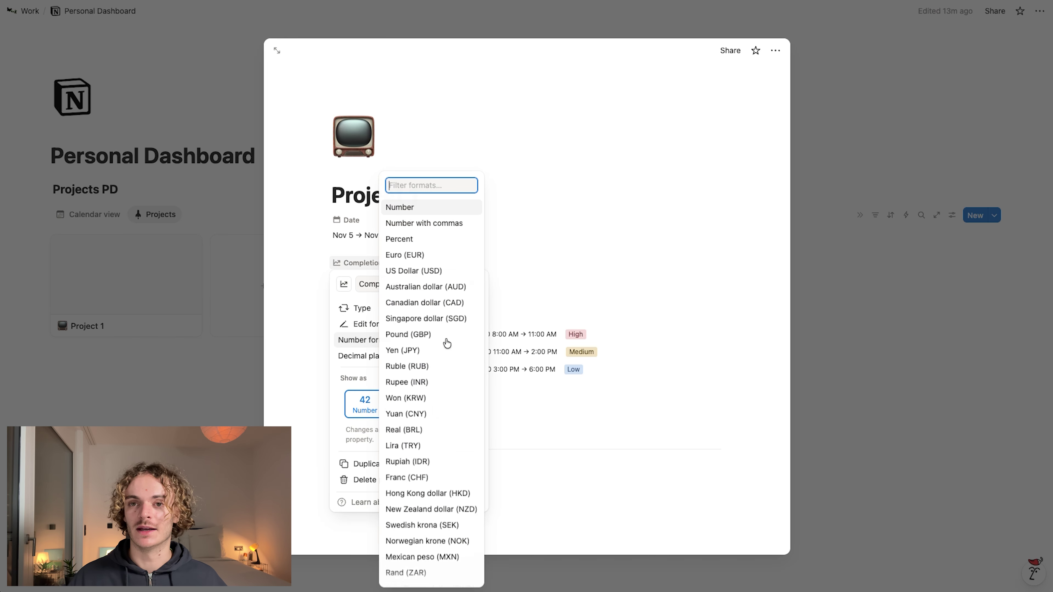
click(441, 240)
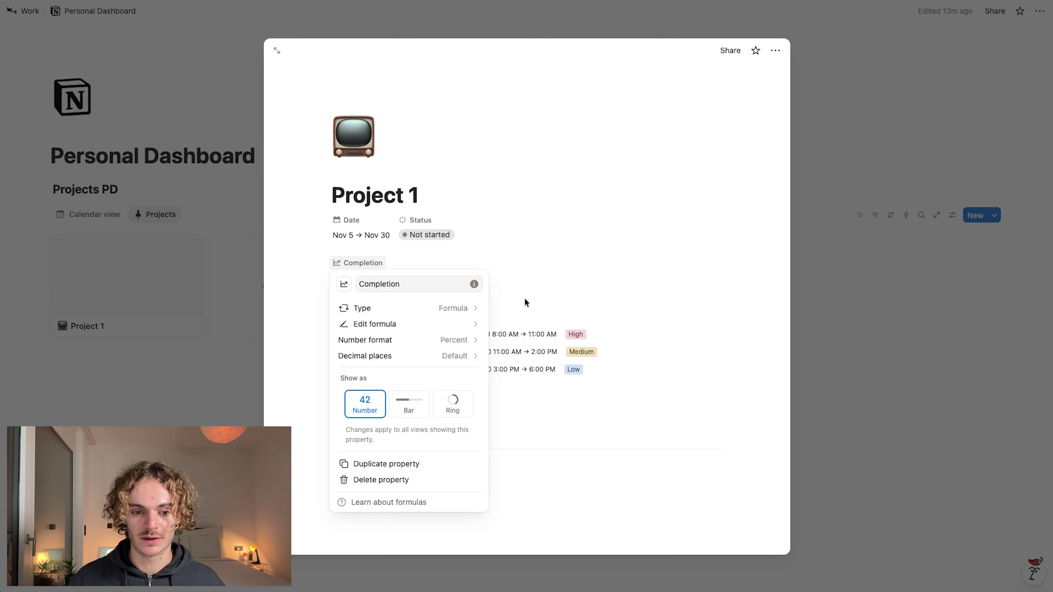
Step: Set the Completion property's decimal places to 0
click(454, 356)
click(440, 391)
click(544, 309)
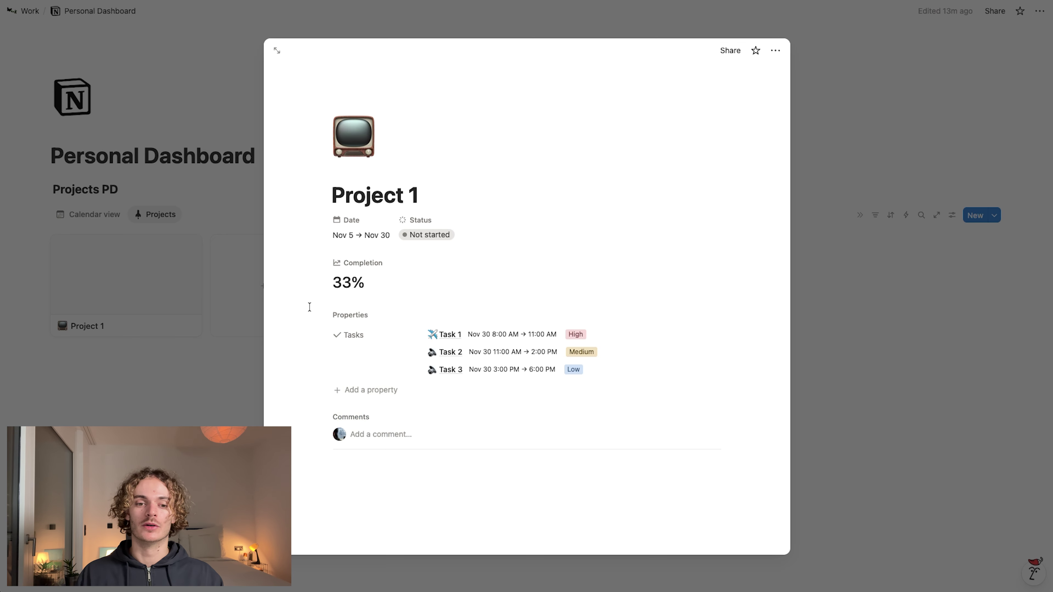
Step: Show Project 1's Completion property as a bar with its number, and close the project page
click(373, 268)
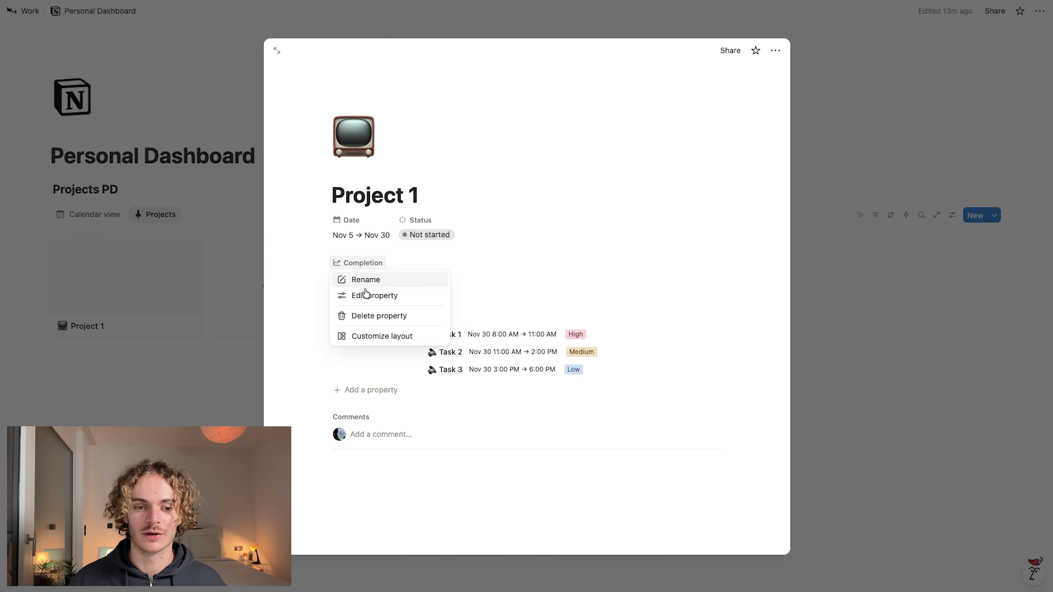
click(361, 296)
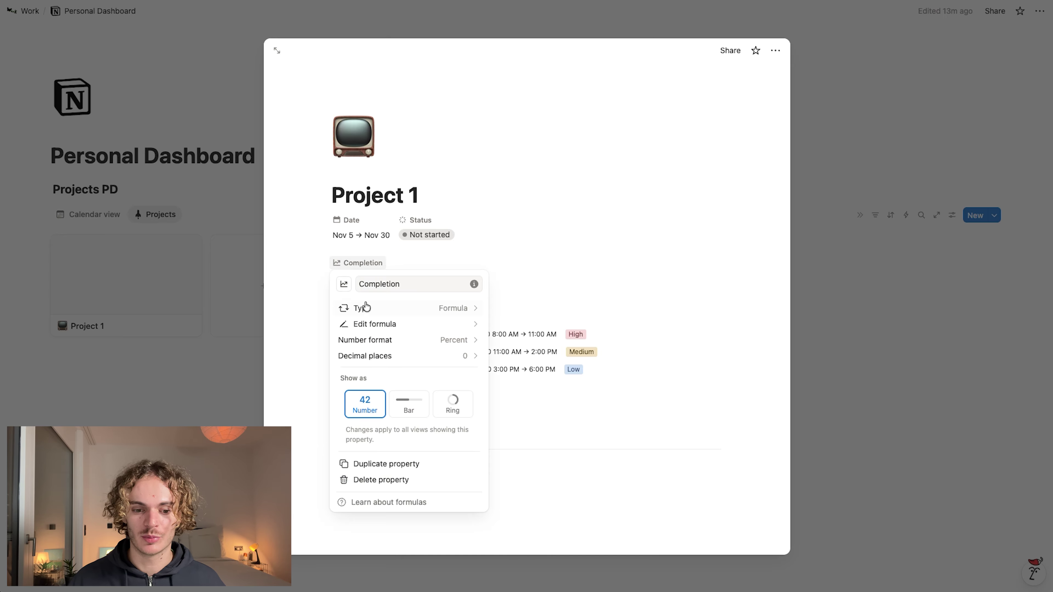
click(401, 412)
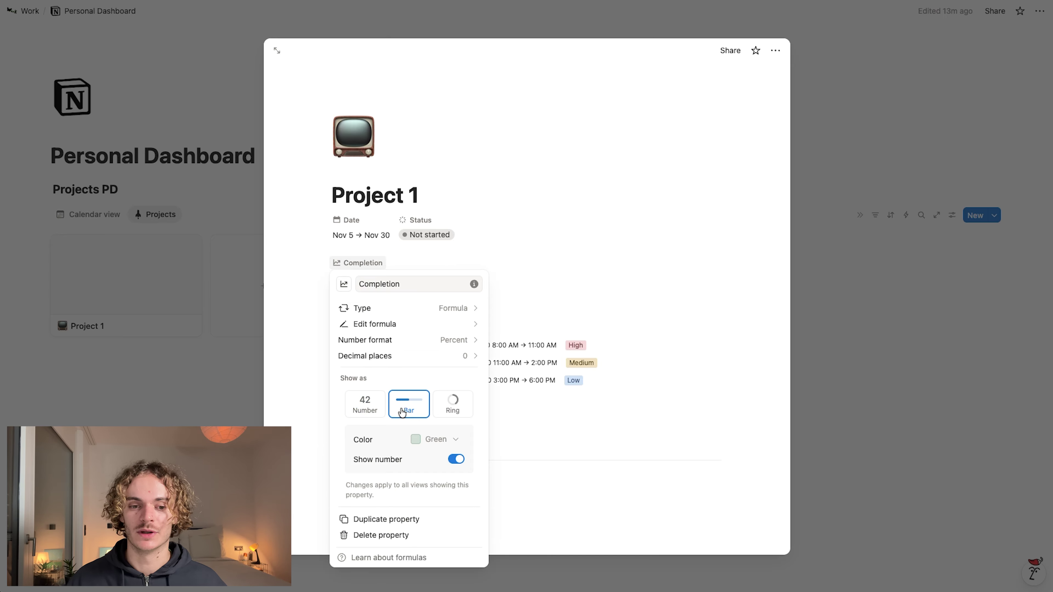
click(567, 290)
mouse_move(440, 299)
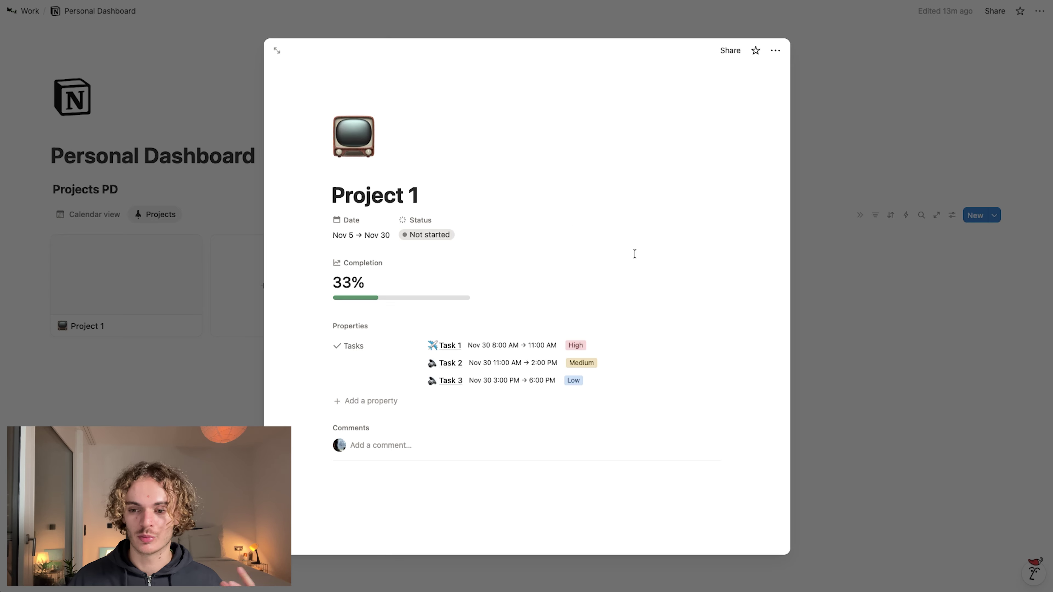
click(933, 354)
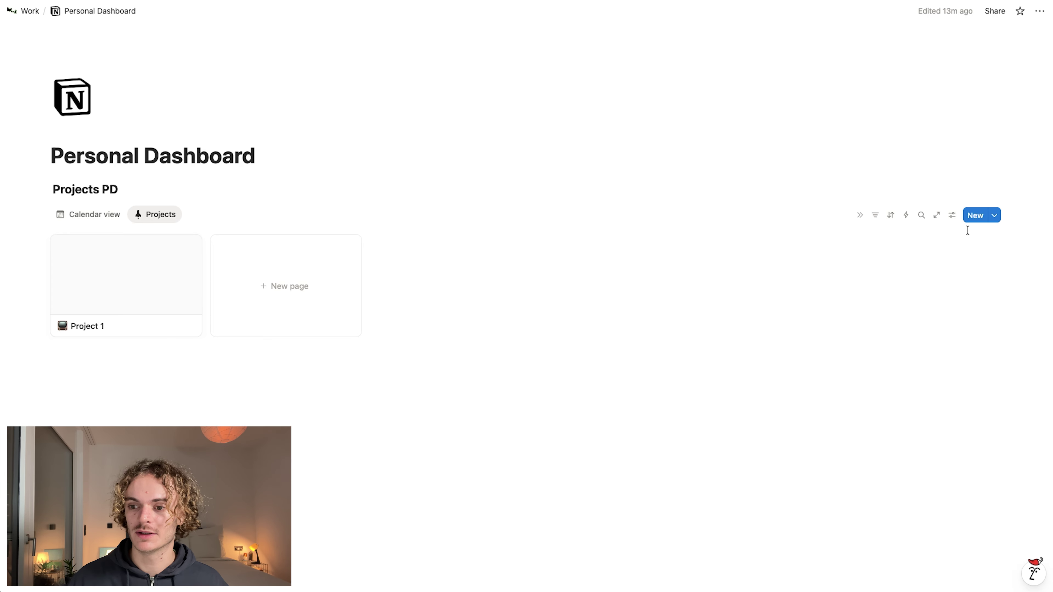
Step: Set the card preview of the Projects gallery view to None
click(952, 216)
click(952, 216)
click(952, 215)
click(961, 278)
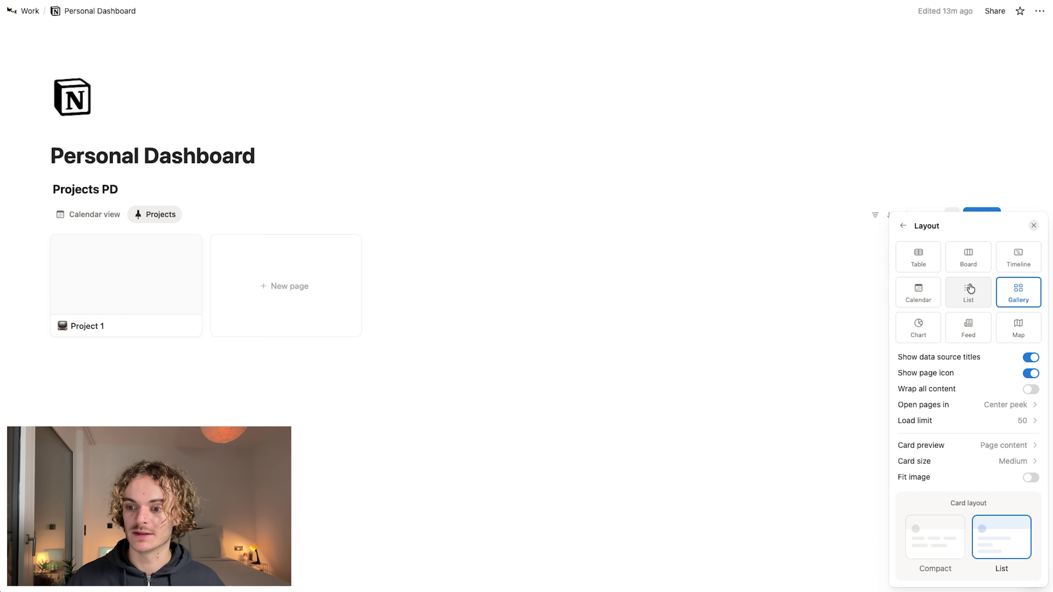
click(1011, 445)
click(980, 466)
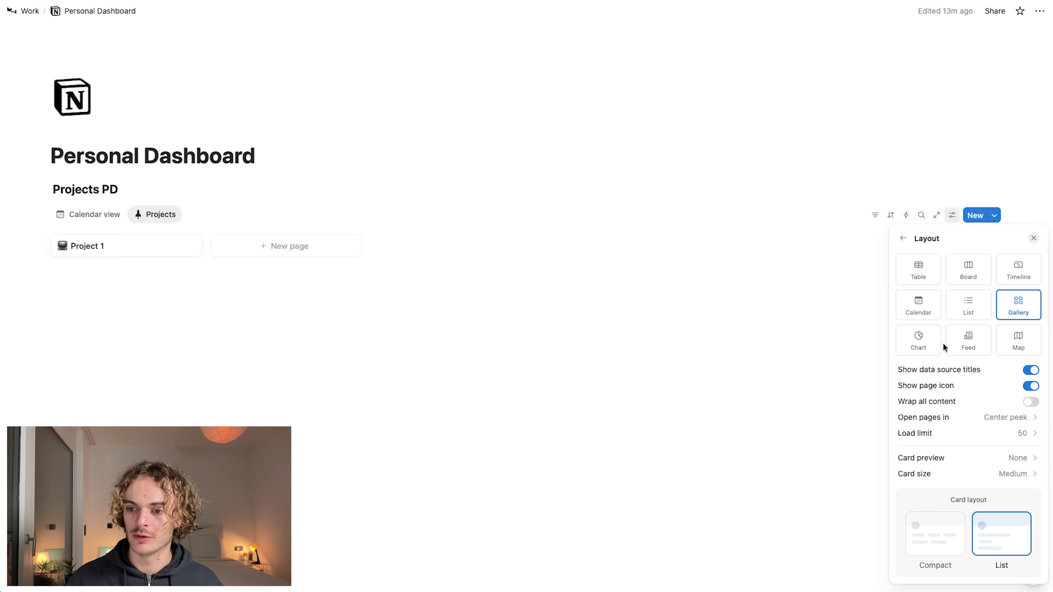
Step: Make the Date, Status and Completion properties visible on the Projects gallery cards
click(904, 240)
click(928, 299)
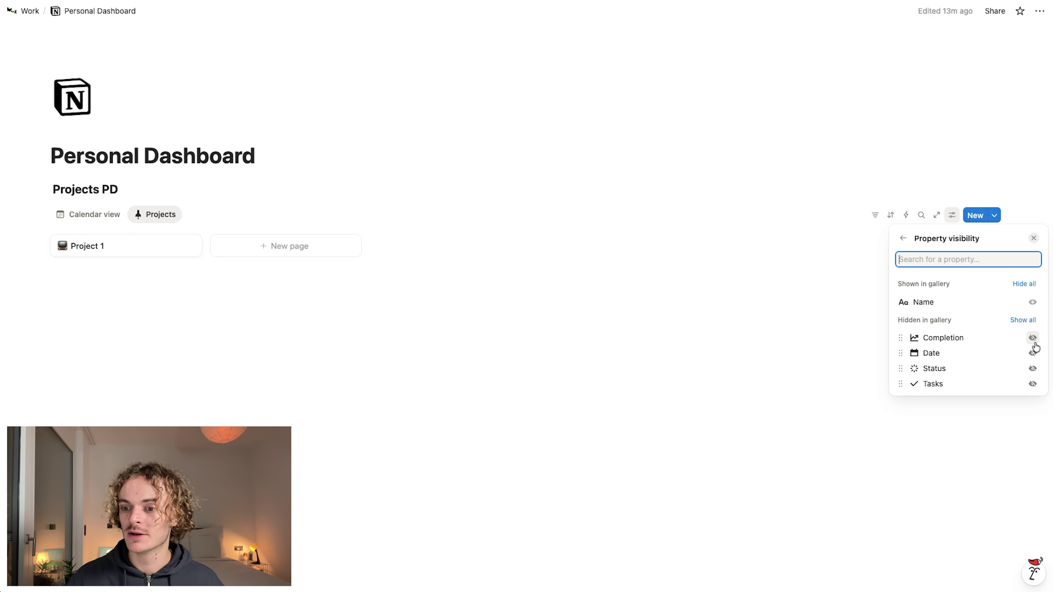
click(1032, 354)
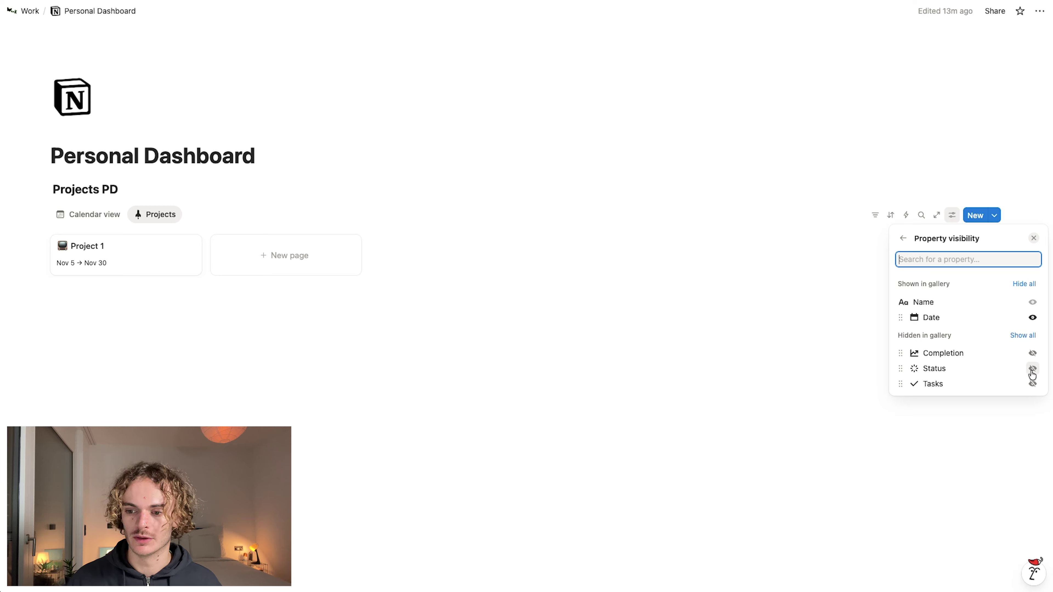
click(1032, 369)
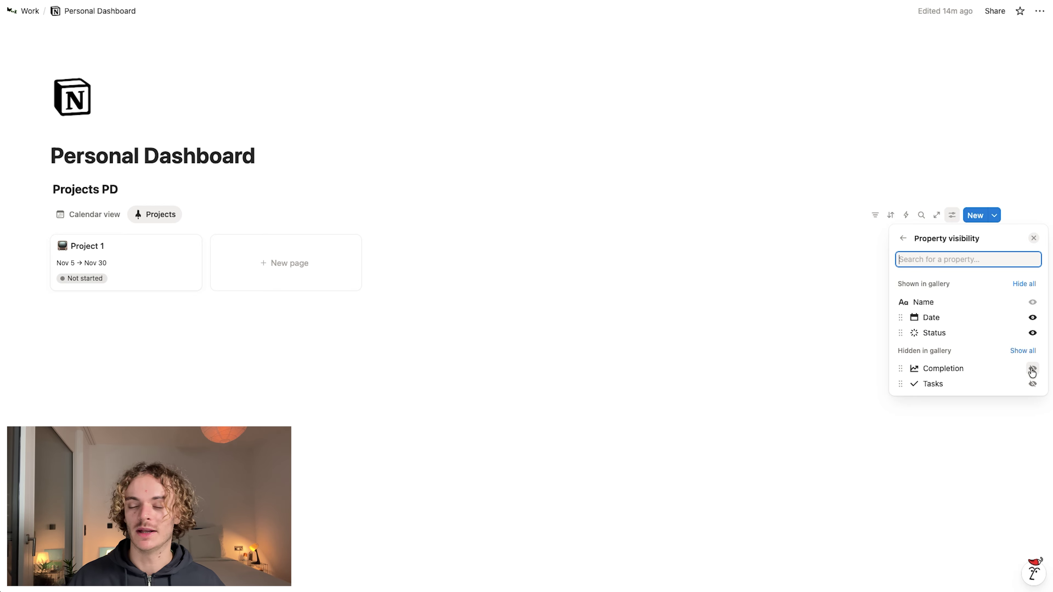
click(1031, 369)
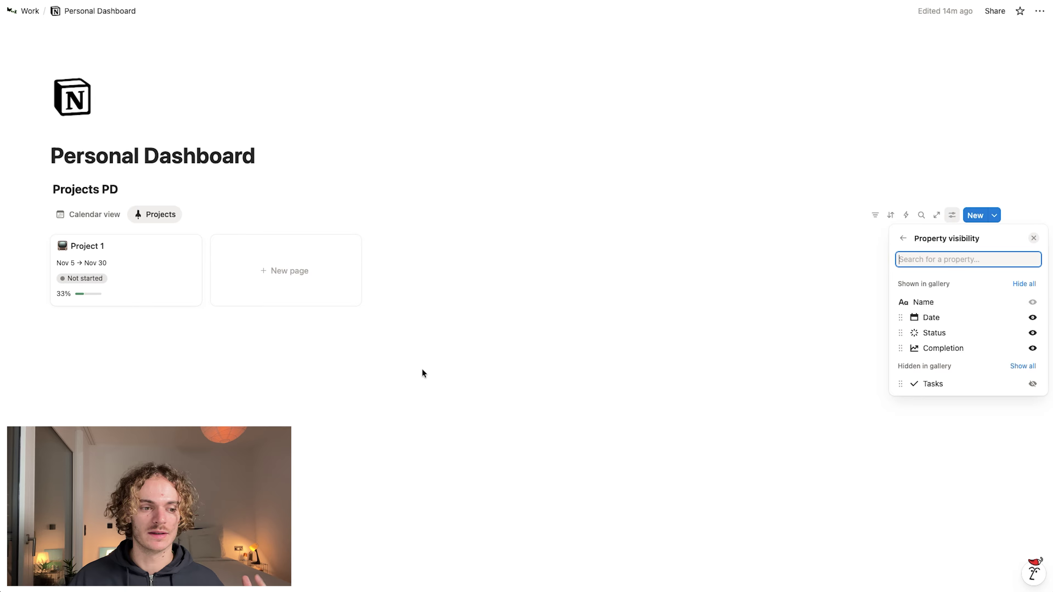
click(279, 378)
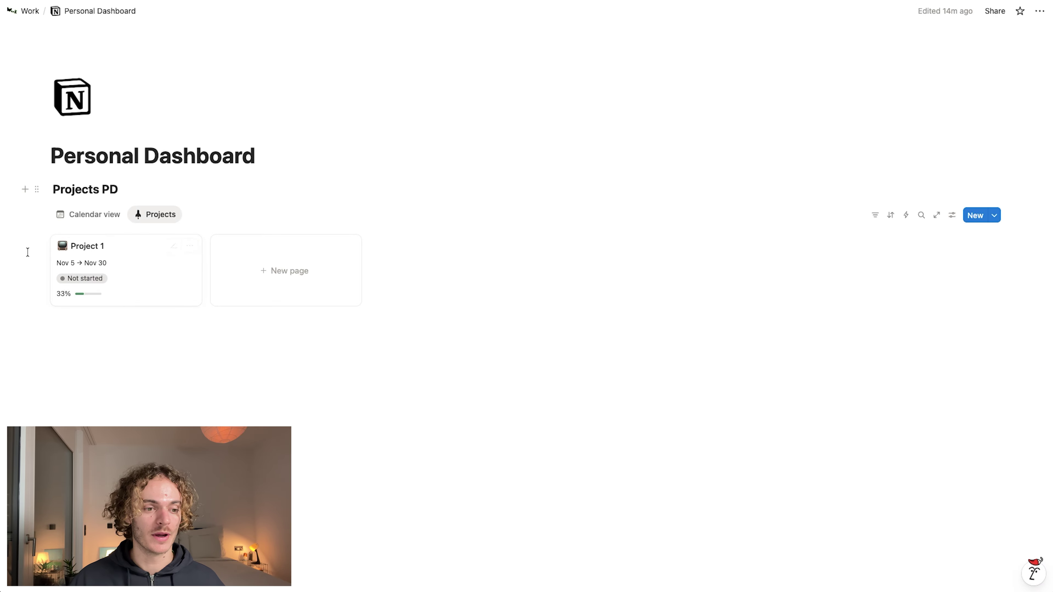
Step: Create a page in the Projects gallery, title it Project 2 and change its icon to the red torii gate emoji
click(312, 299)
drag(453, 195, 132, 189)
text(Project <)
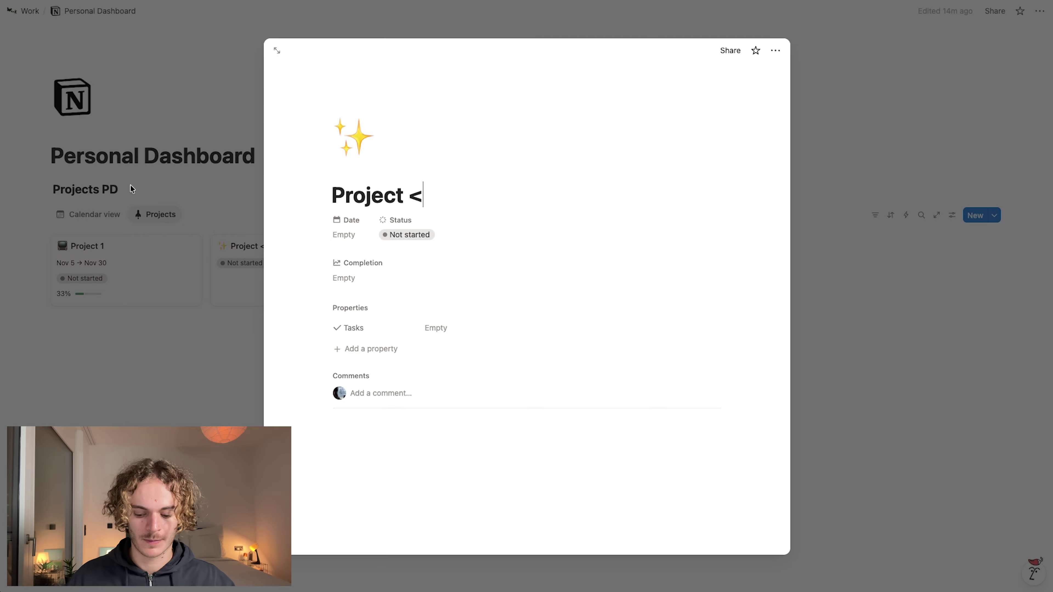
key(BackSpace)
text(2)
click(353, 137)
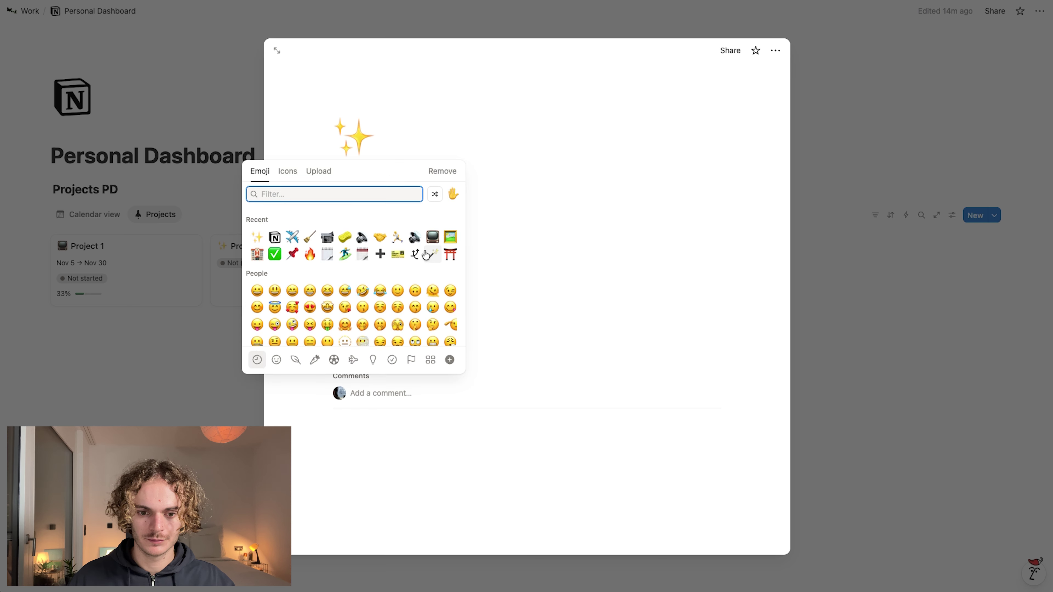
click(449, 254)
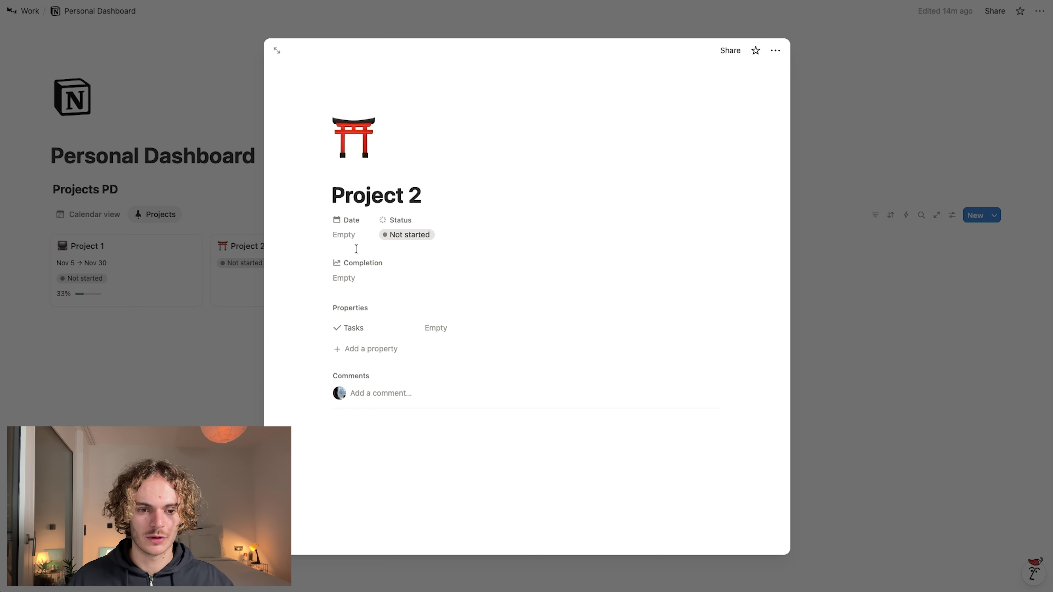
Step: Set Project 2's Date range from November 20 through January 3
click(344, 234)
click(397, 362)
click(448, 420)
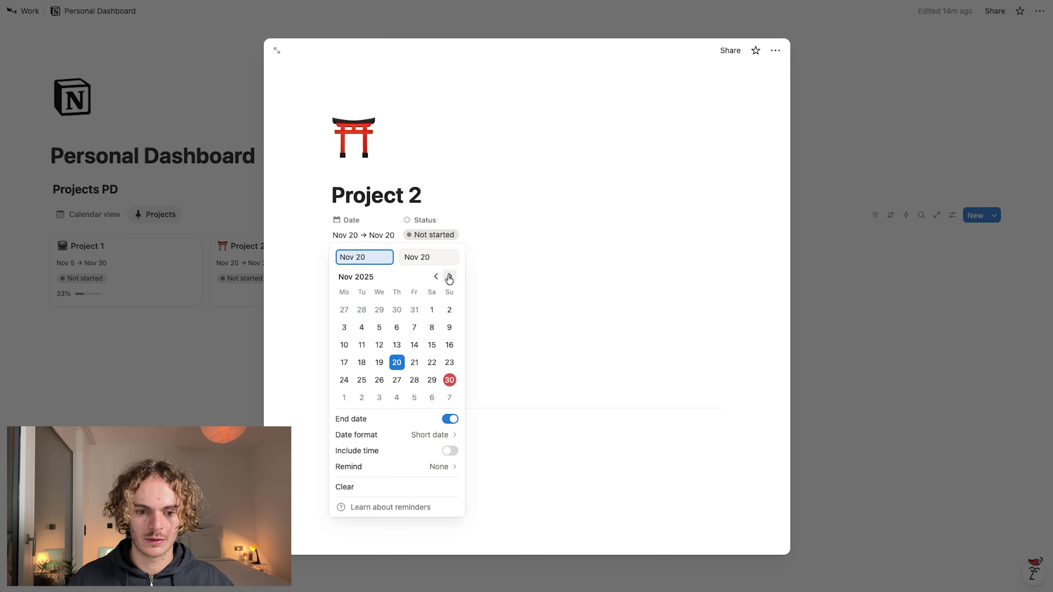
click(450, 276)
click(432, 380)
click(553, 283)
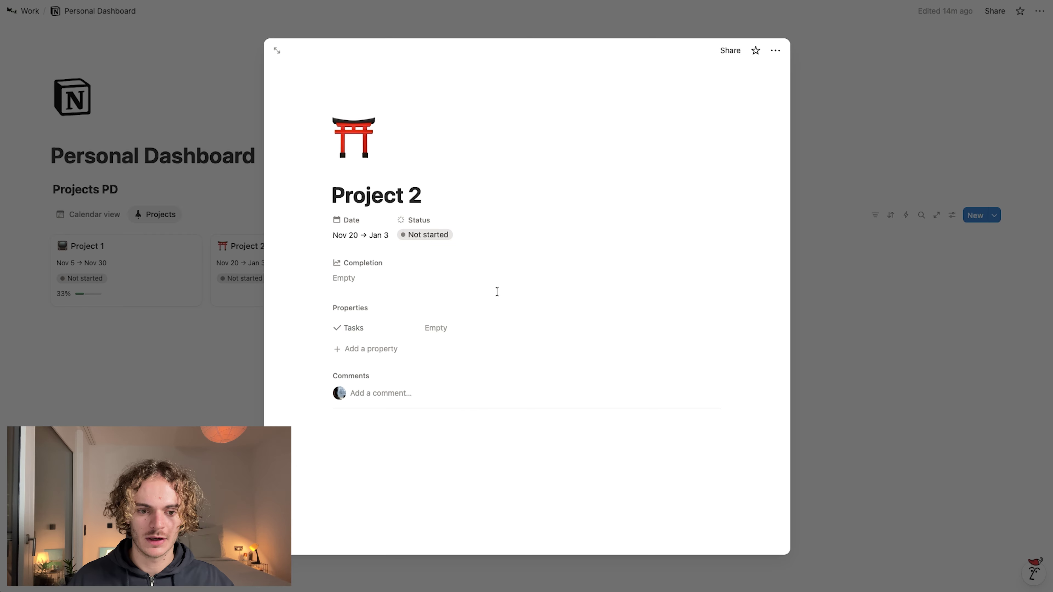
Step: Link Task 4 and Task 5 to Project 2 through its Tasks relation
click(461, 329)
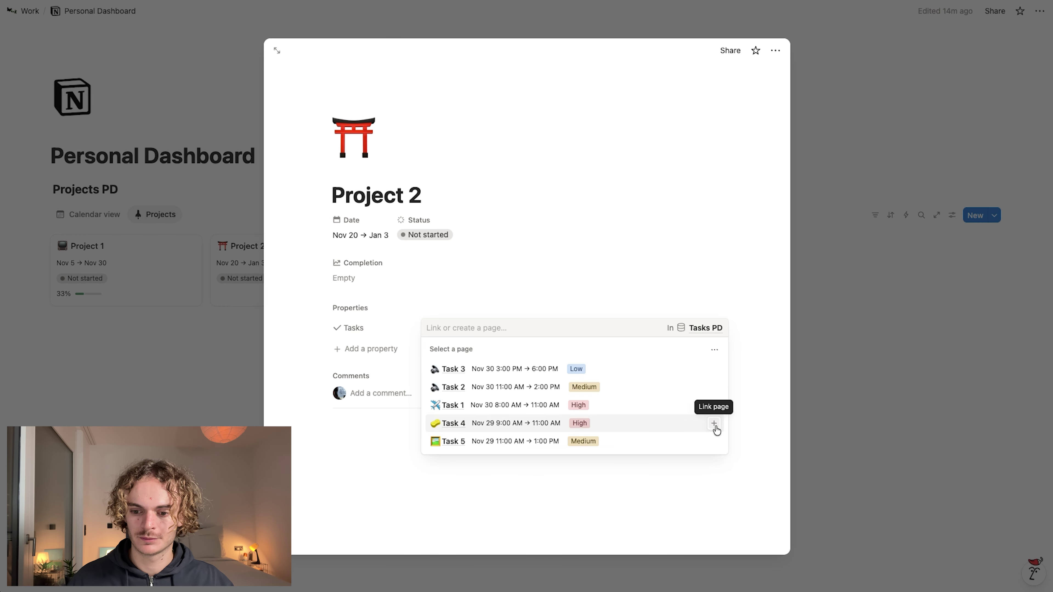
click(713, 423)
click(713, 459)
click(559, 247)
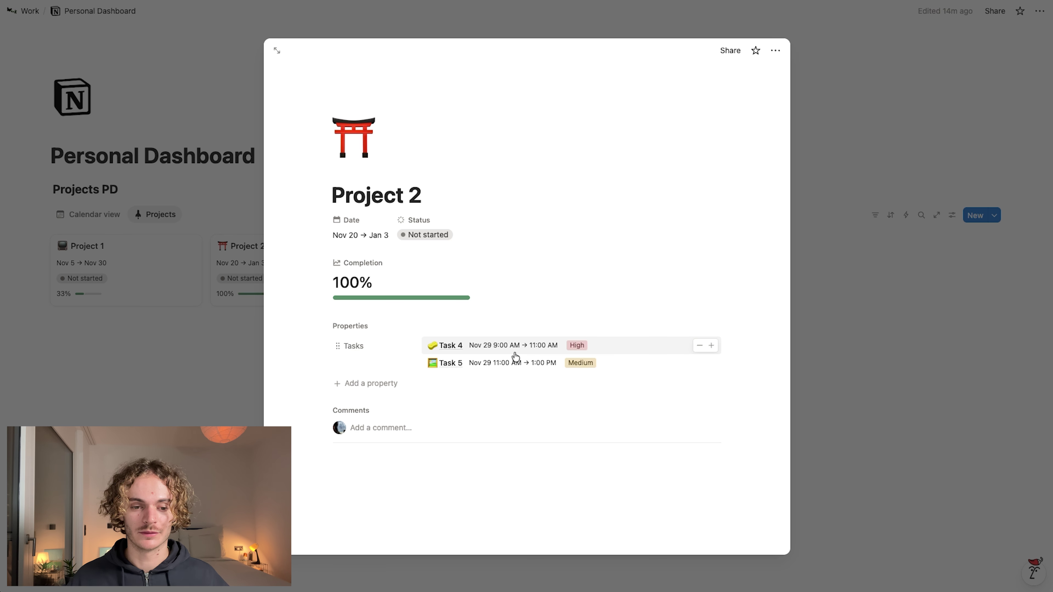
Step: Set Project 2's Status to Done and Project 1's Status to In progress
click(437, 235)
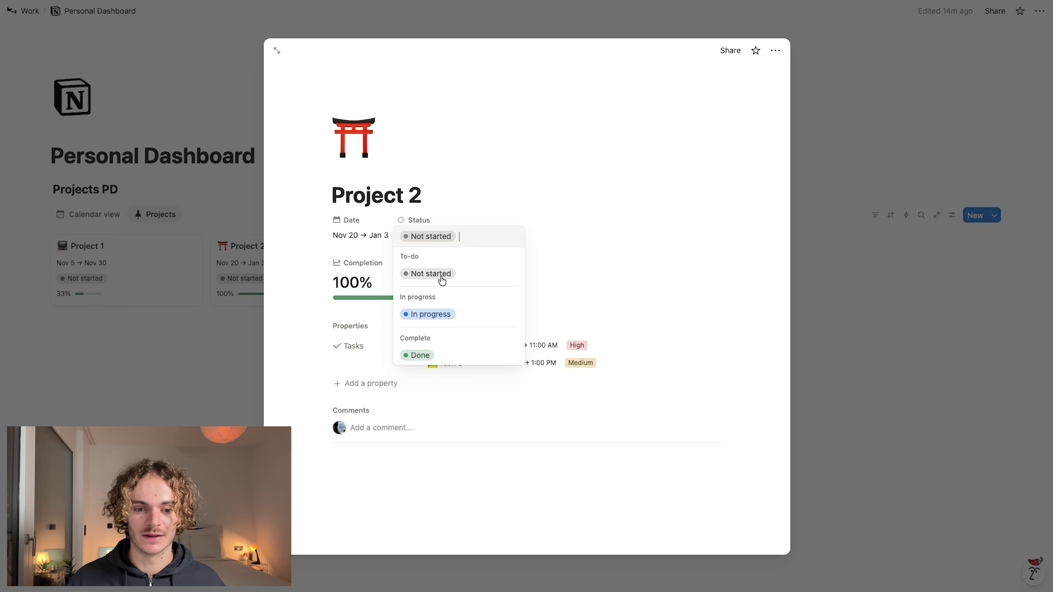
click(451, 357)
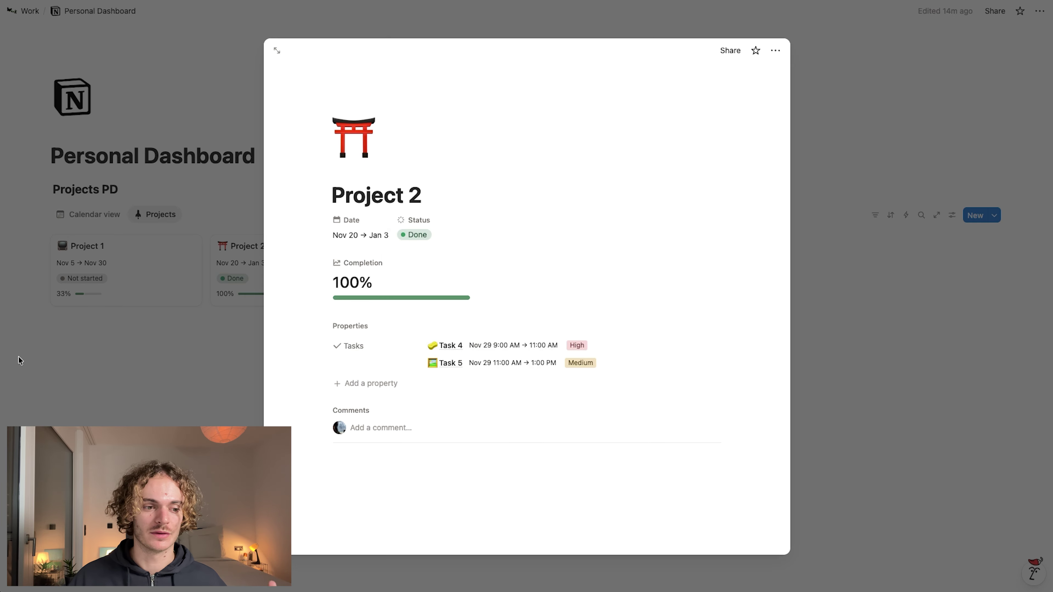
click(146, 358)
click(89, 278)
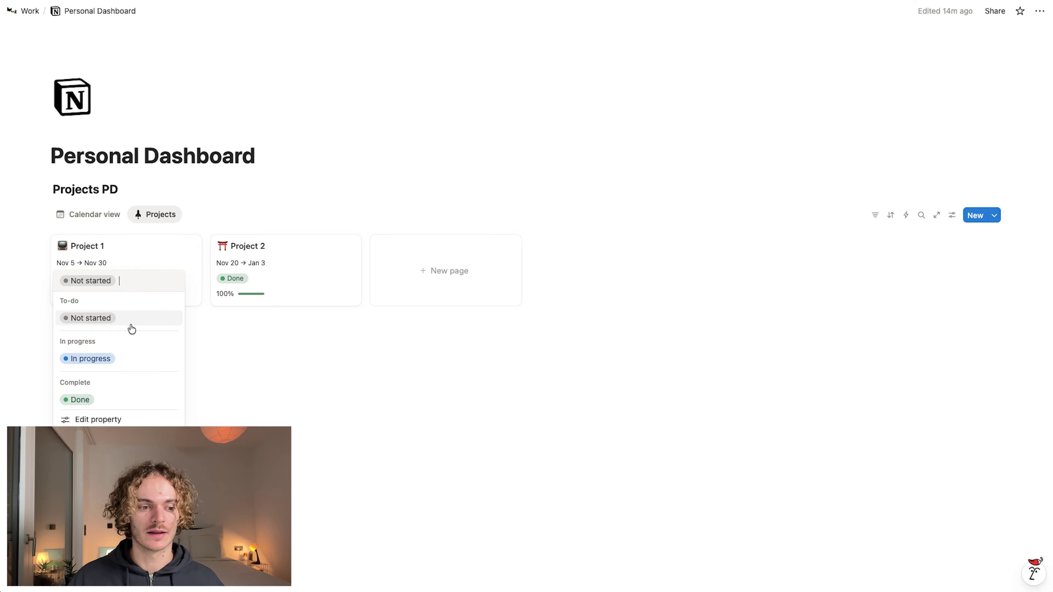
click(121, 365)
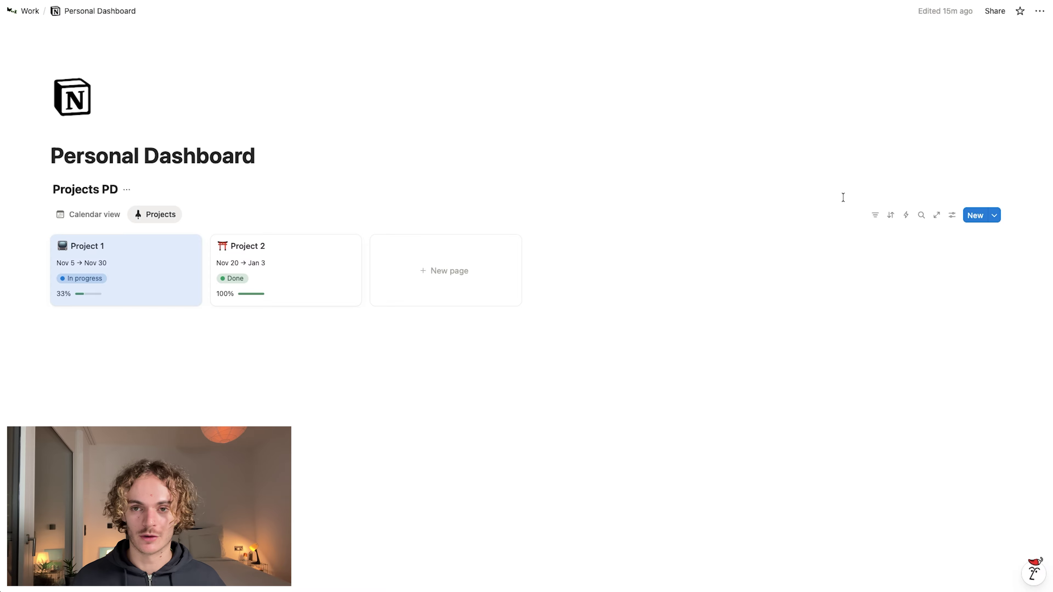
Step: Duplicate the Tasks PD calendar view and place the copy between Calendar view and Projects
click(104, 222)
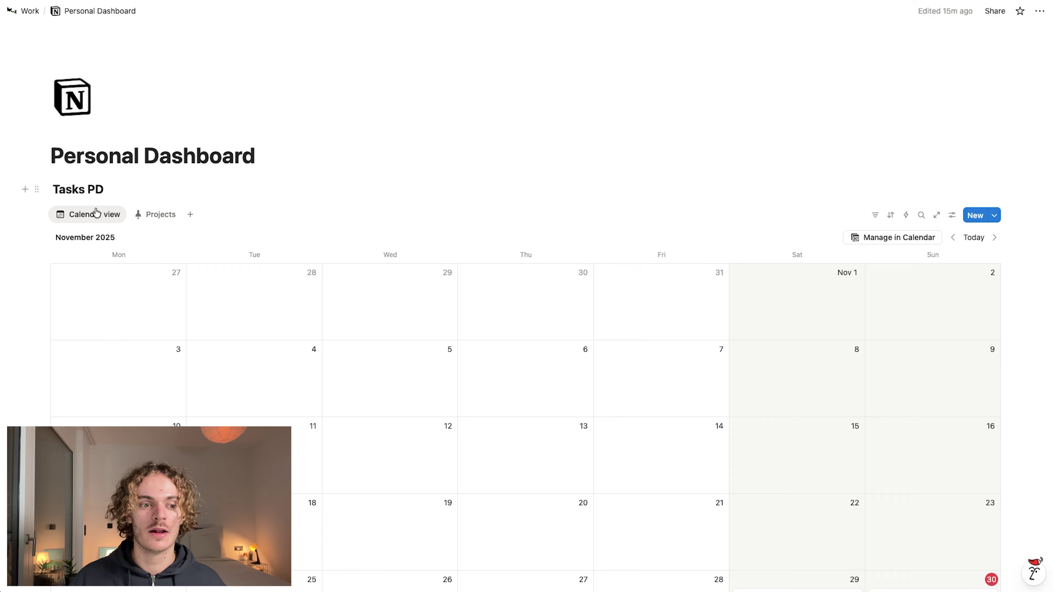
click(96, 214)
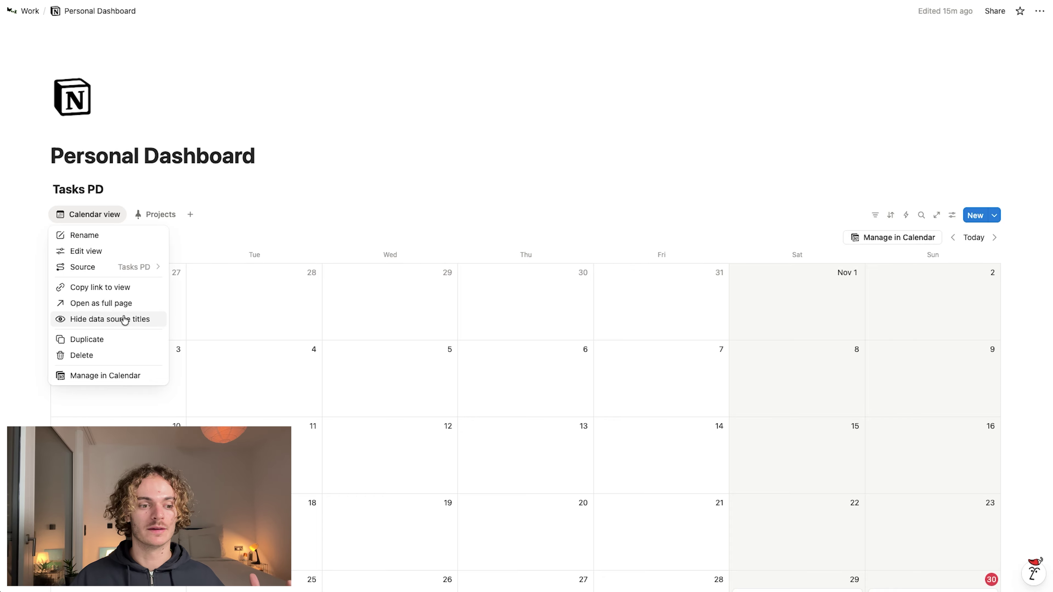
click(122, 339)
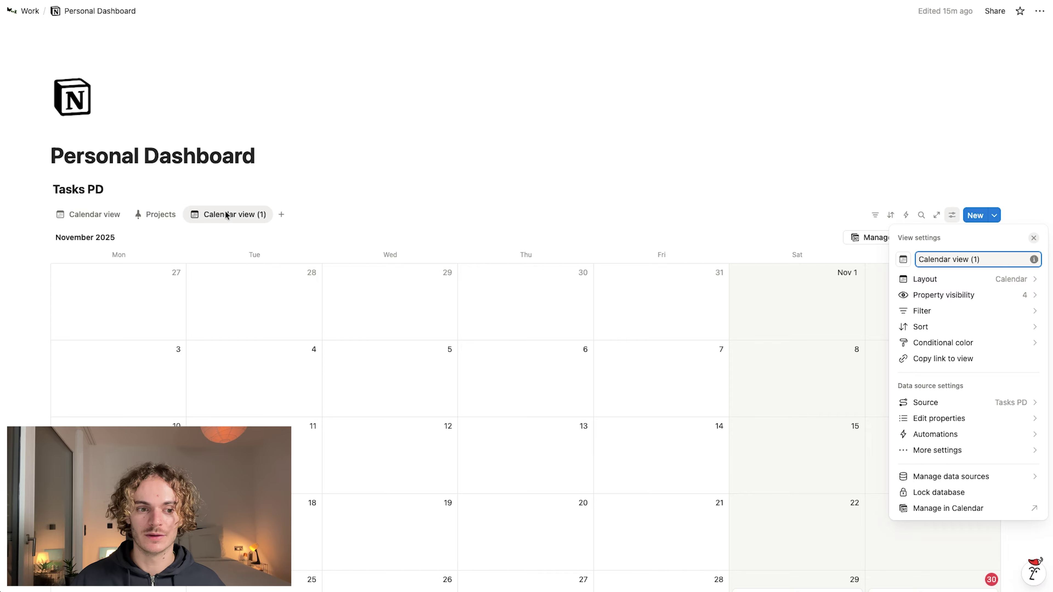
click(149, 207)
mouse_move(194, 215)
mouse_down()
mouse_move(169, 223)
mouse_move(180, 219)
mouse_up()
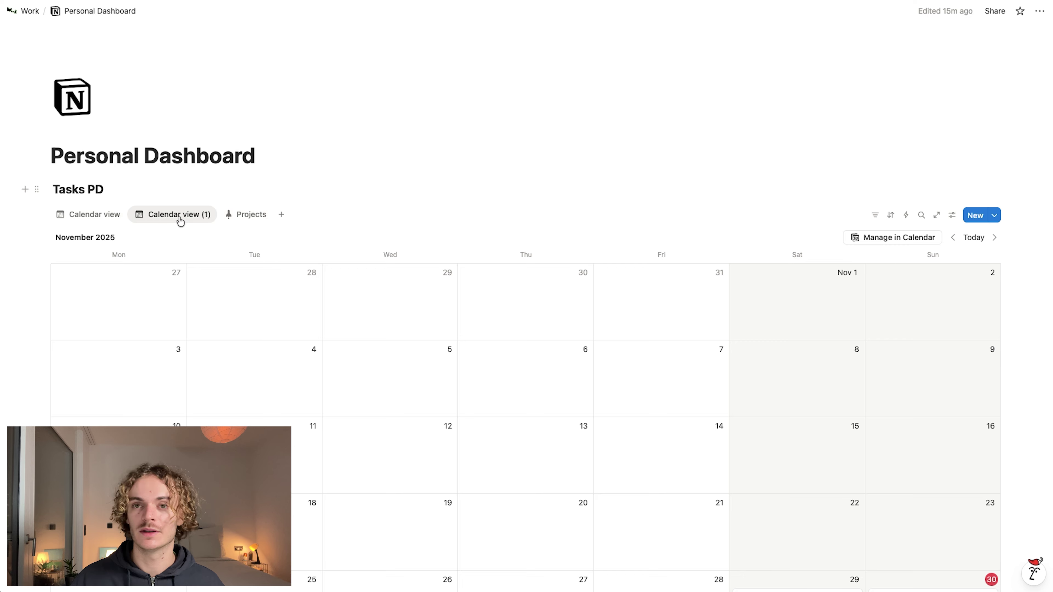
Step: Change the layout of the duplicated calendar view to Timeline
click(951, 216)
click(957, 284)
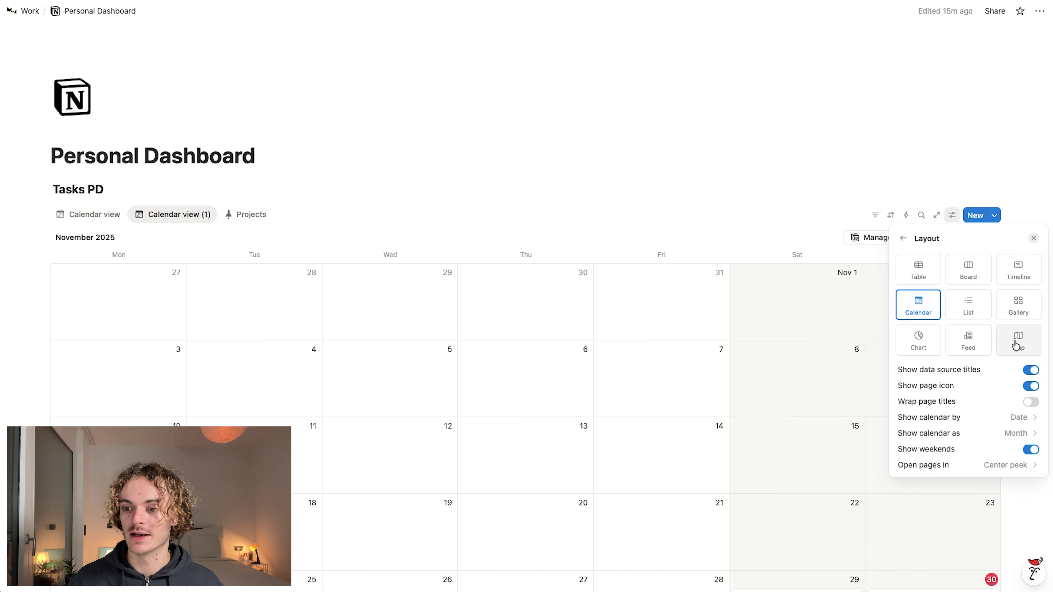
click(1016, 270)
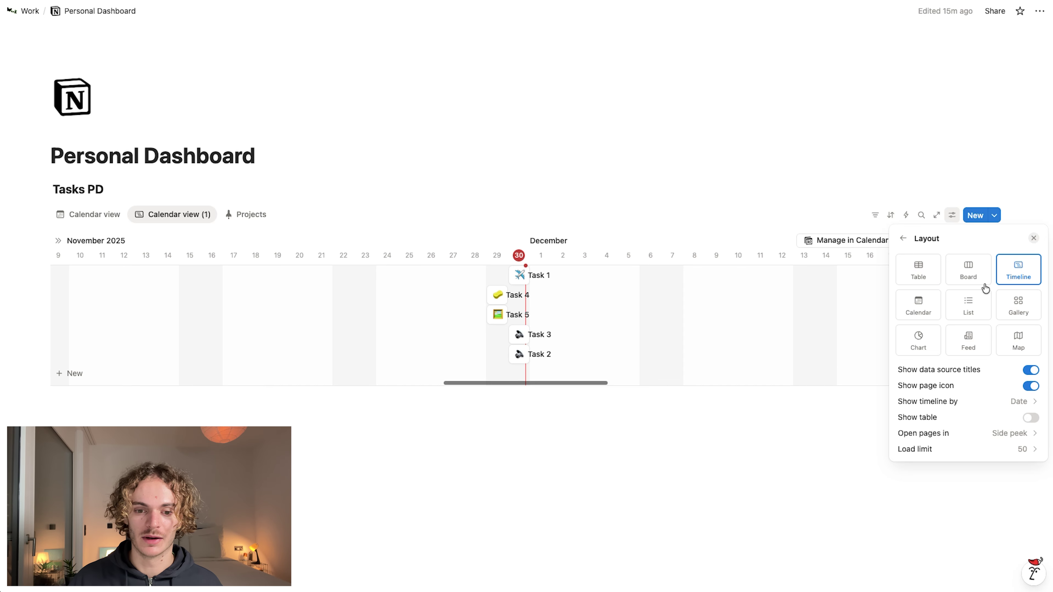
click(513, 483)
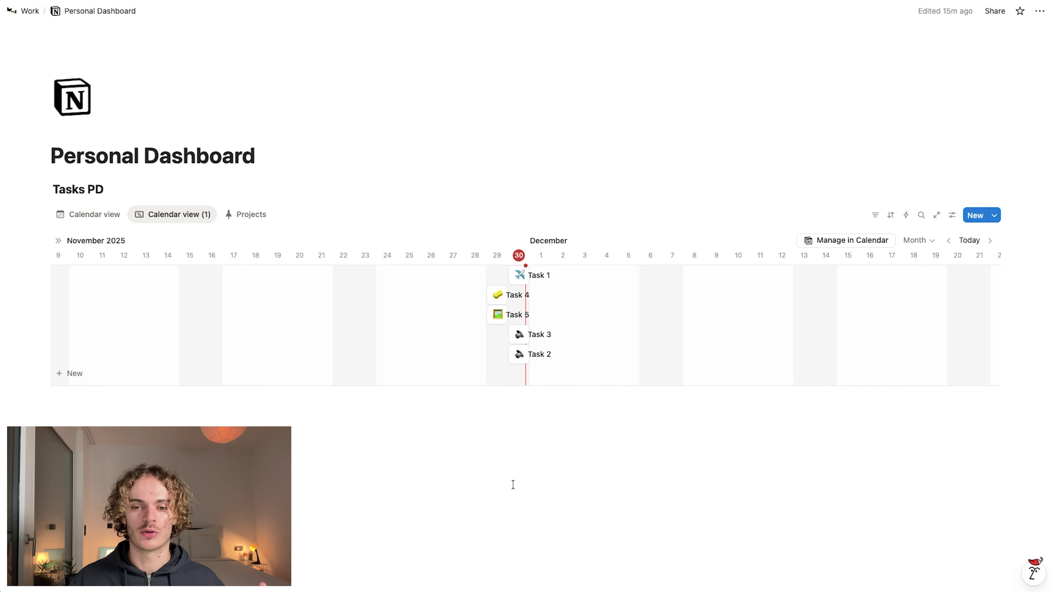
Step: Group the task timeline by Projects PD and unhide the No Projects PD group
click(950, 215)
click(961, 342)
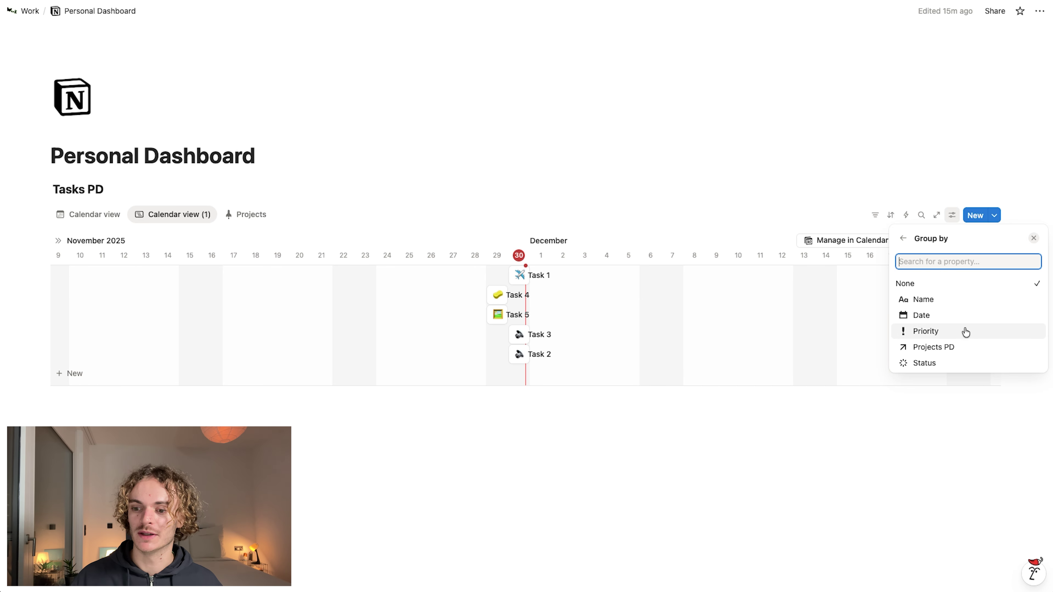
click(951, 348)
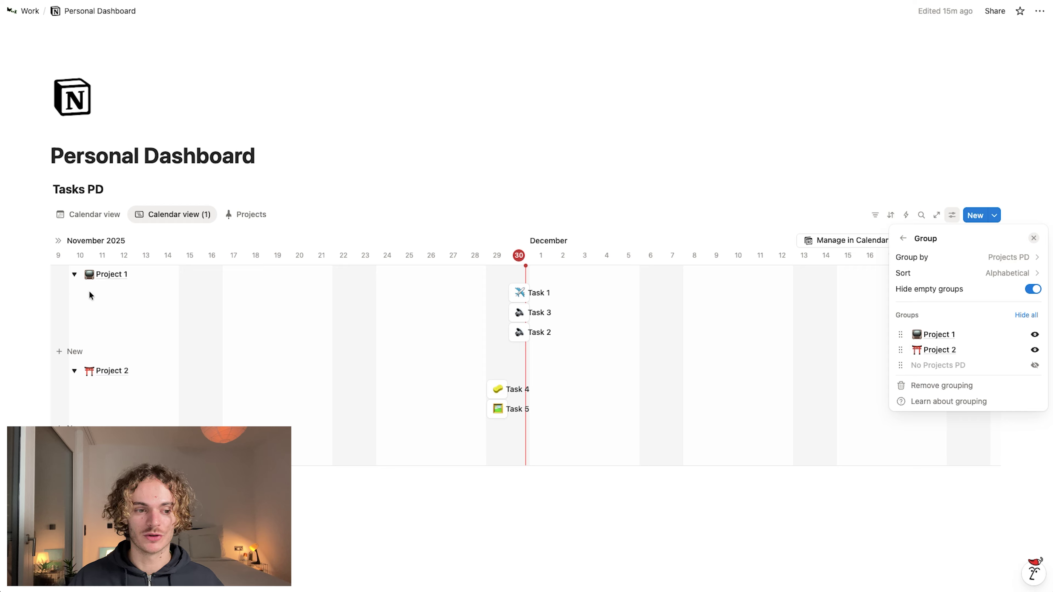
click(1034, 365)
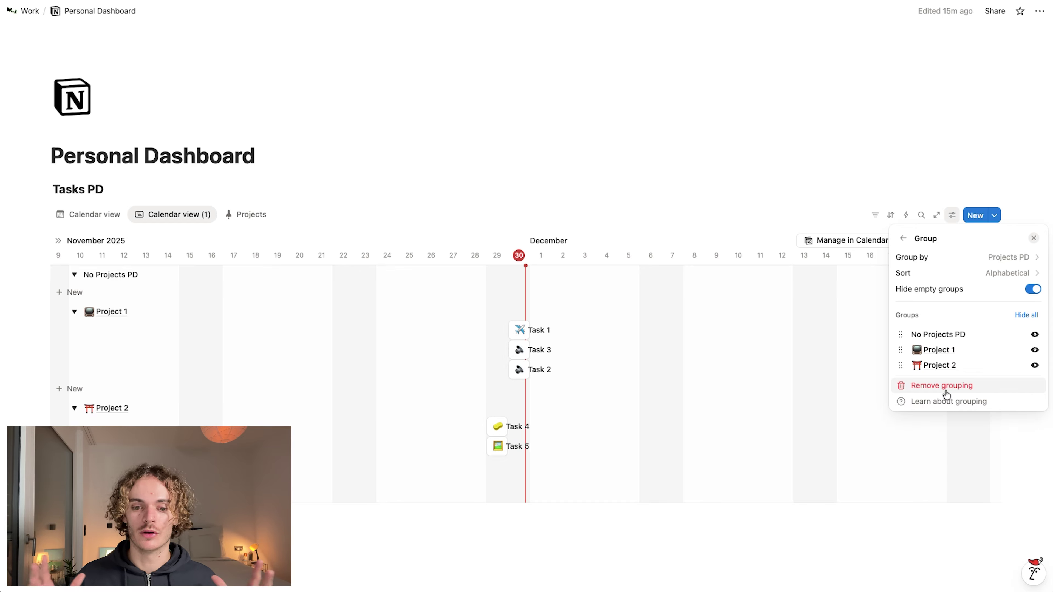
click(558, 219)
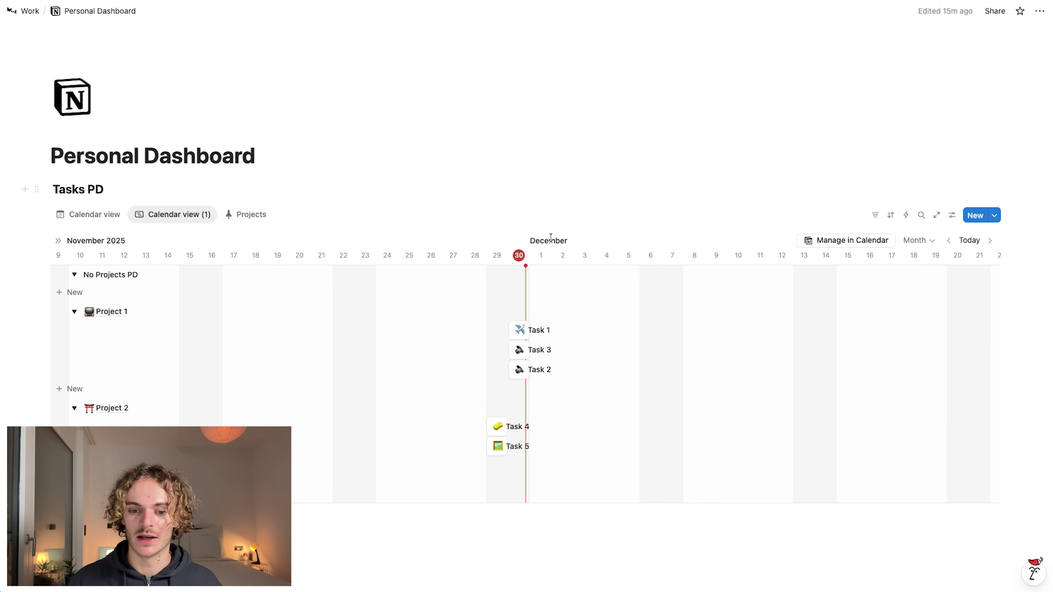
Step: Reschedule the Project 1 tasks on the timeline: Task 1 Nov 27–30, Task 3 Dec 1–7 and Task 2 Dec 8–14
drag(528, 350, 684, 350)
drag(511, 351, 444, 349)
click(516, 331)
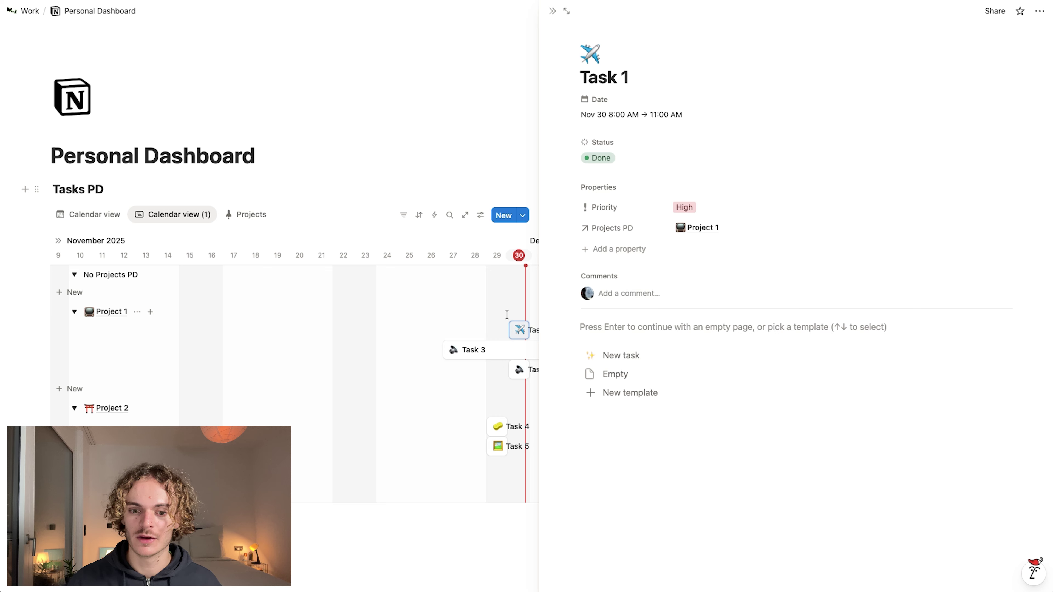
drag(513, 333, 469, 331)
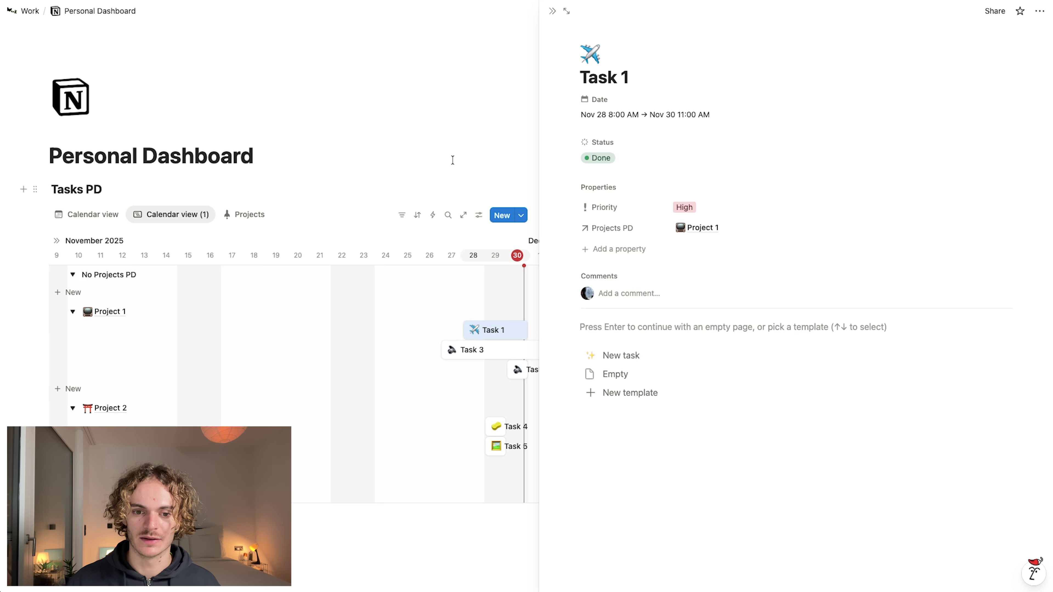
click(552, 11)
drag(467, 330, 835, 368)
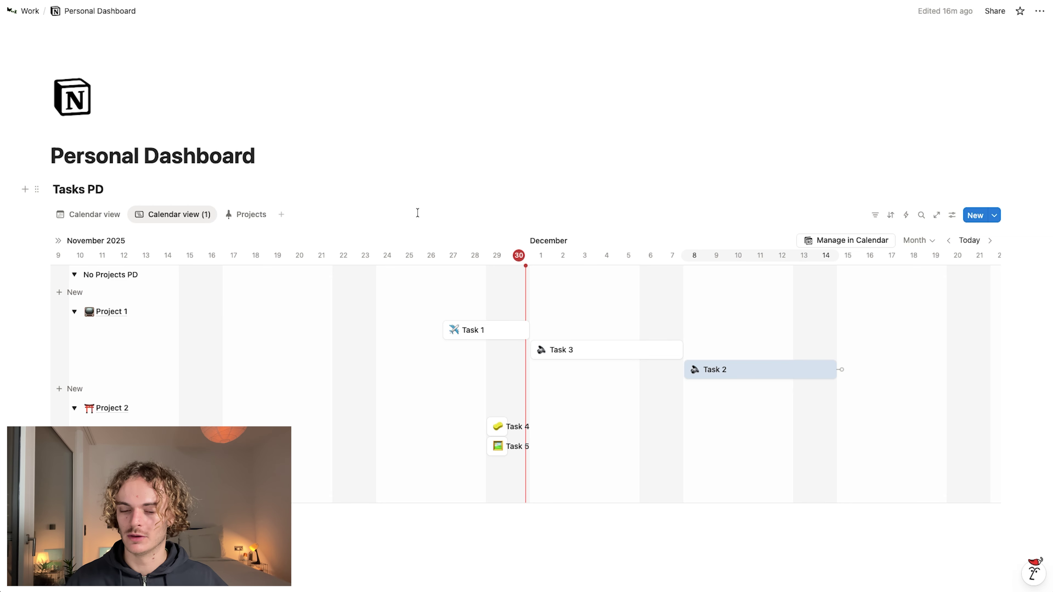
Step: Reschedule the Project 2 tasks on the timeline: Task 4 from Nov 29 to Dec 9 and Task 5 from Dec 10 to 14
drag(498, 431, 727, 432)
drag(505, 447, 833, 443)
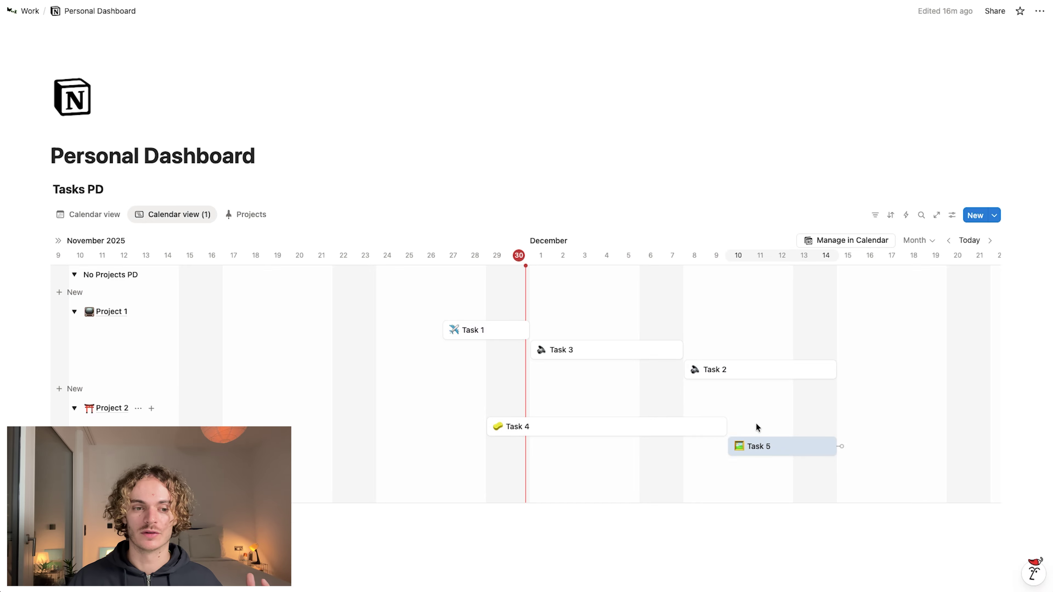
Step: Rename the duplicated view Calendar view (1) as Timeline and give it the staggered timeline bars icon
click(161, 218)
click(183, 237)
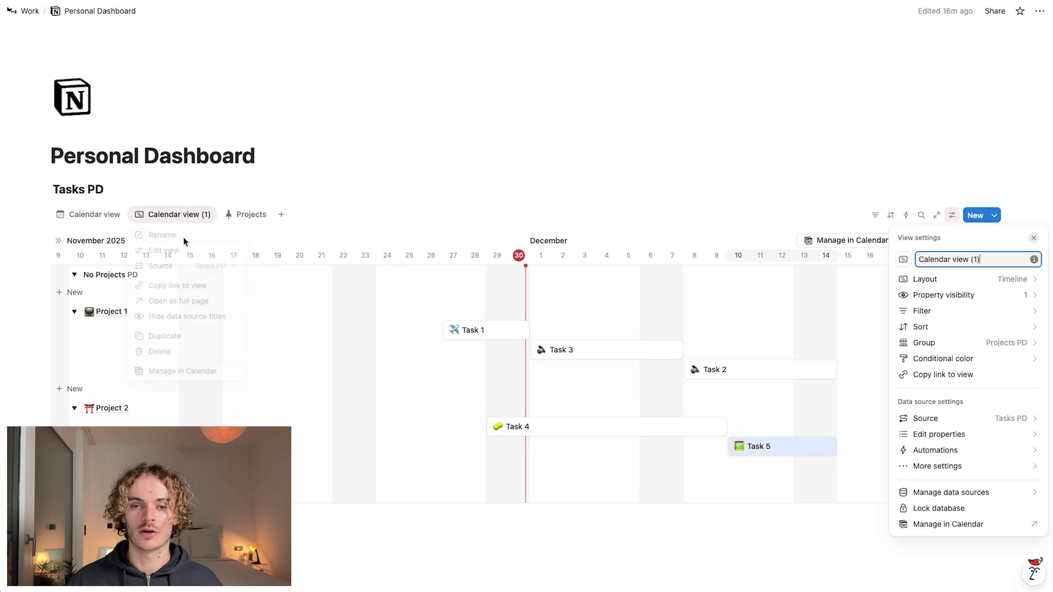
key(super+a)
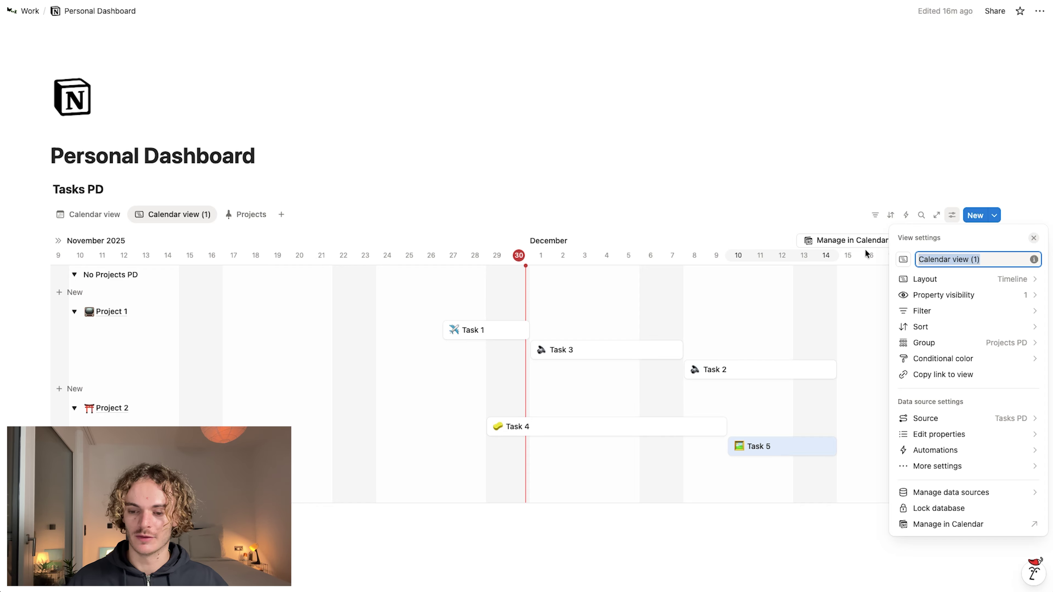
text(Timeli)
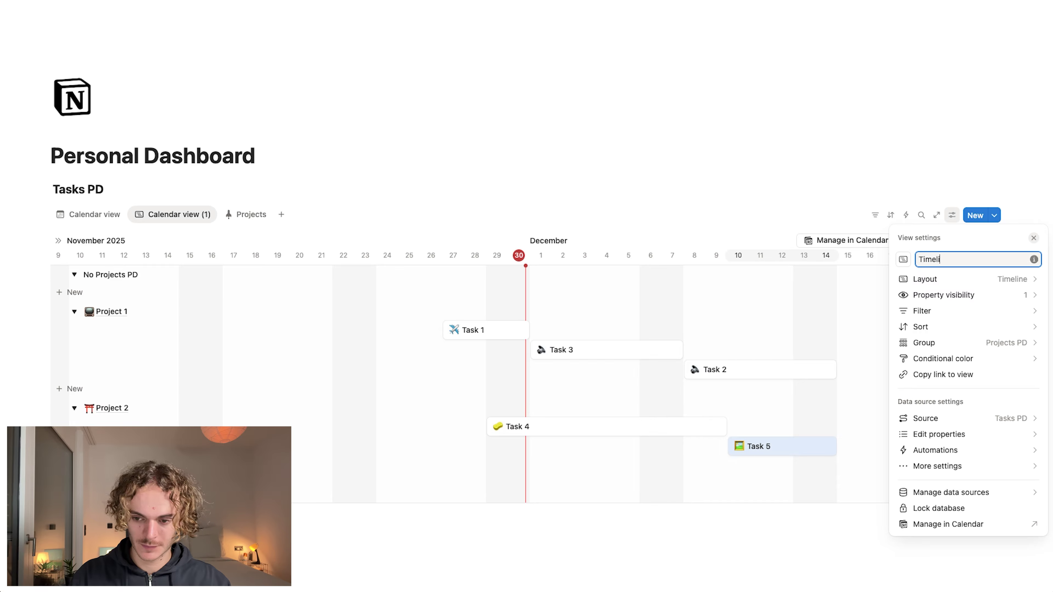
text(ne)
click(903, 259)
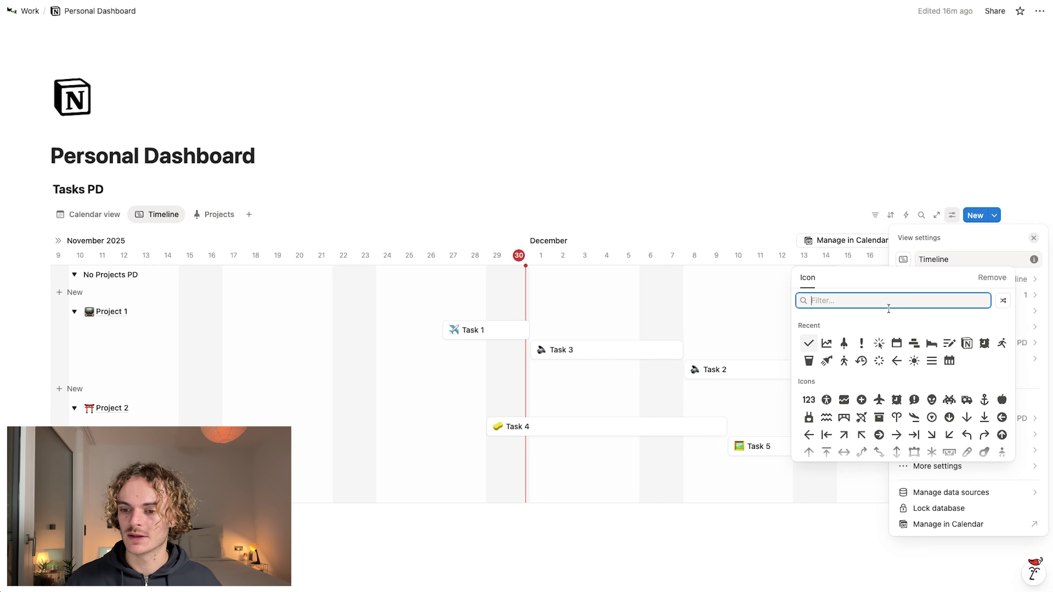
click(931, 359)
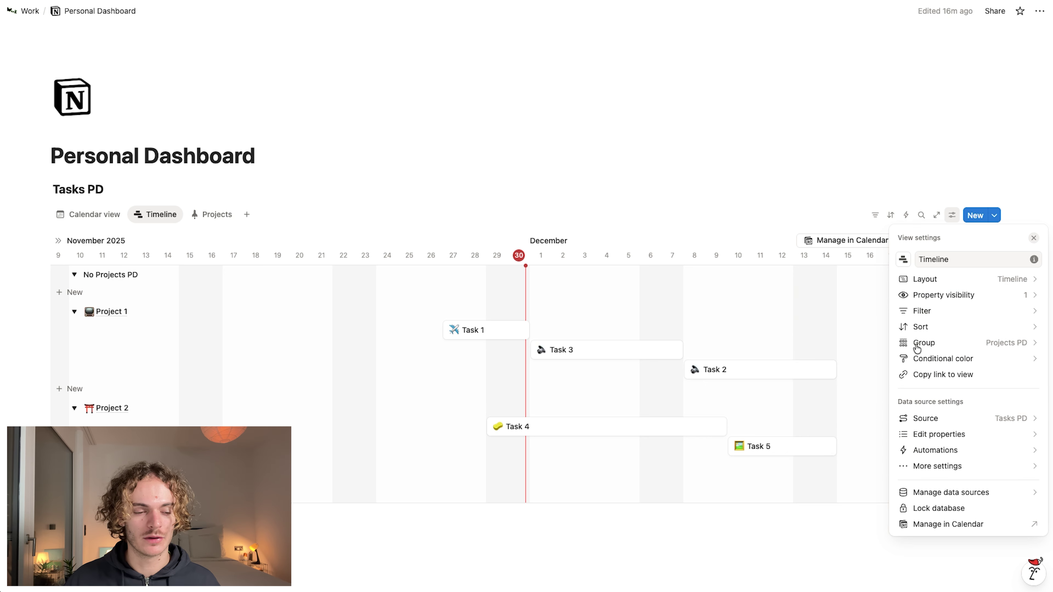
click(401, 149)
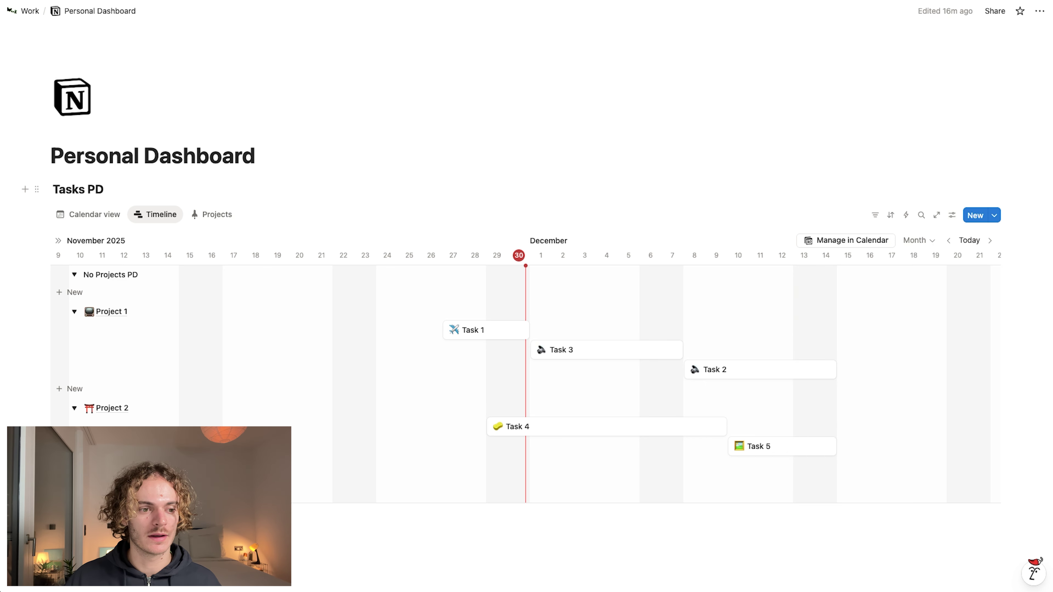
Step: Shorten the name of the Tasks PD view Calendar view to Calendar
click(83, 215)
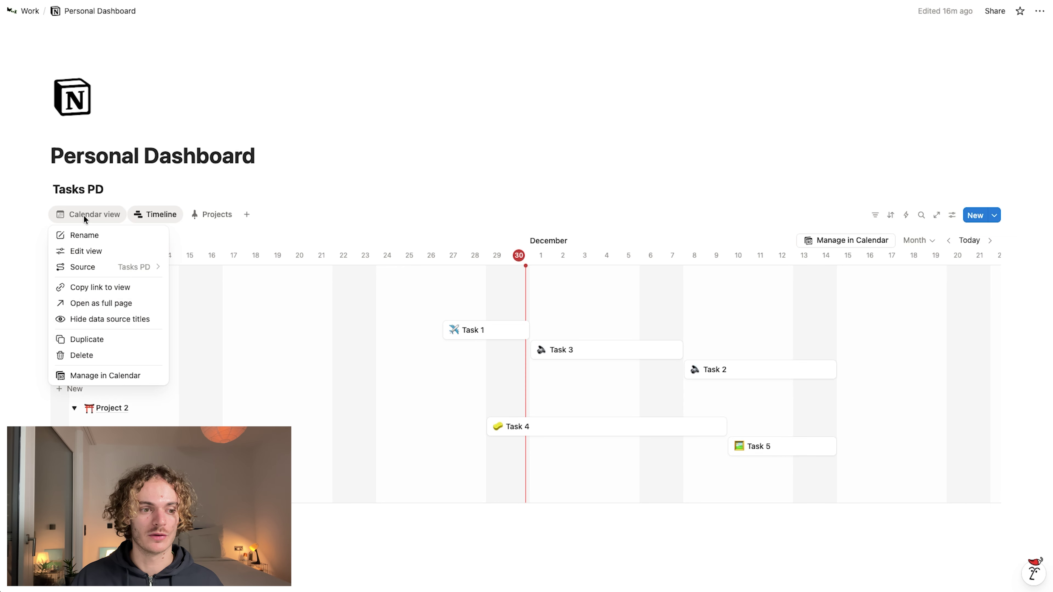
click(84, 235)
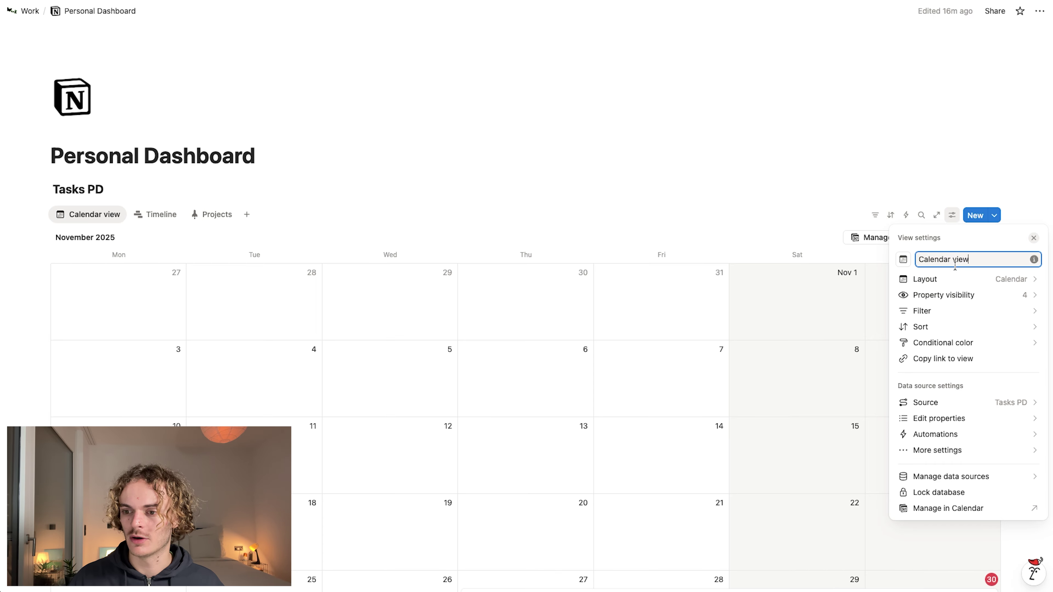
key(BackSpace)
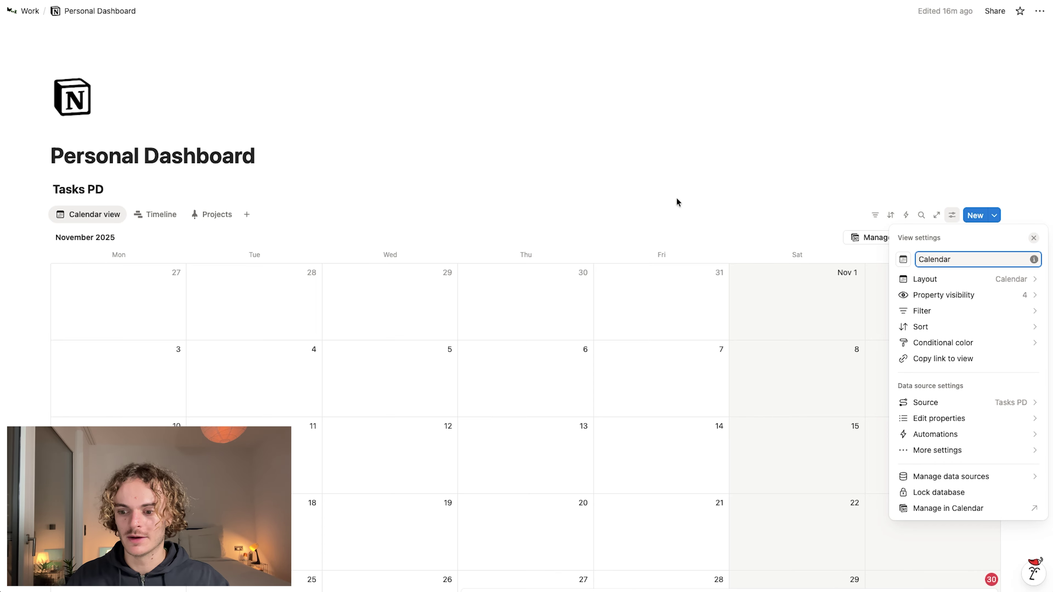
key(Return)
Step: Duplicate the Calendar view of Tasks PD and rename the copy as Today
click(78, 220)
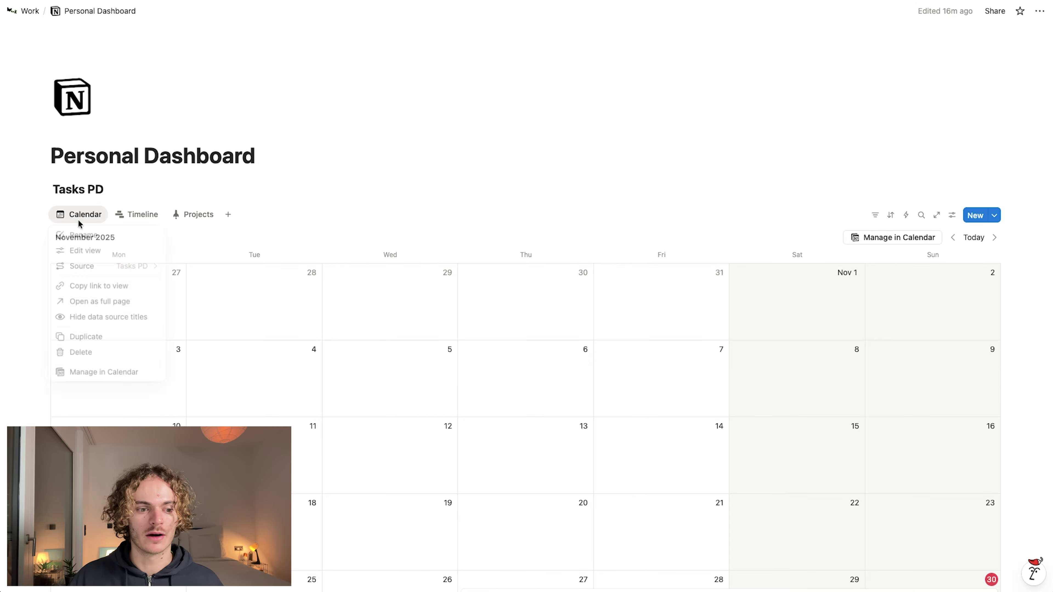
click(103, 346)
click(276, 217)
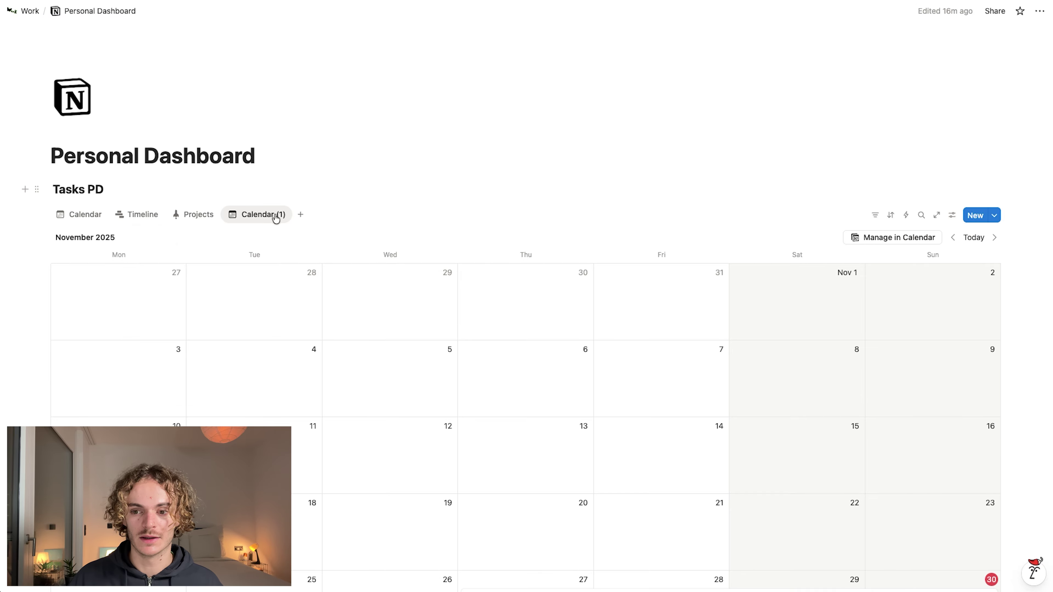
click(241, 216)
click(300, 239)
drag(962, 259, 917, 259)
text(Today)
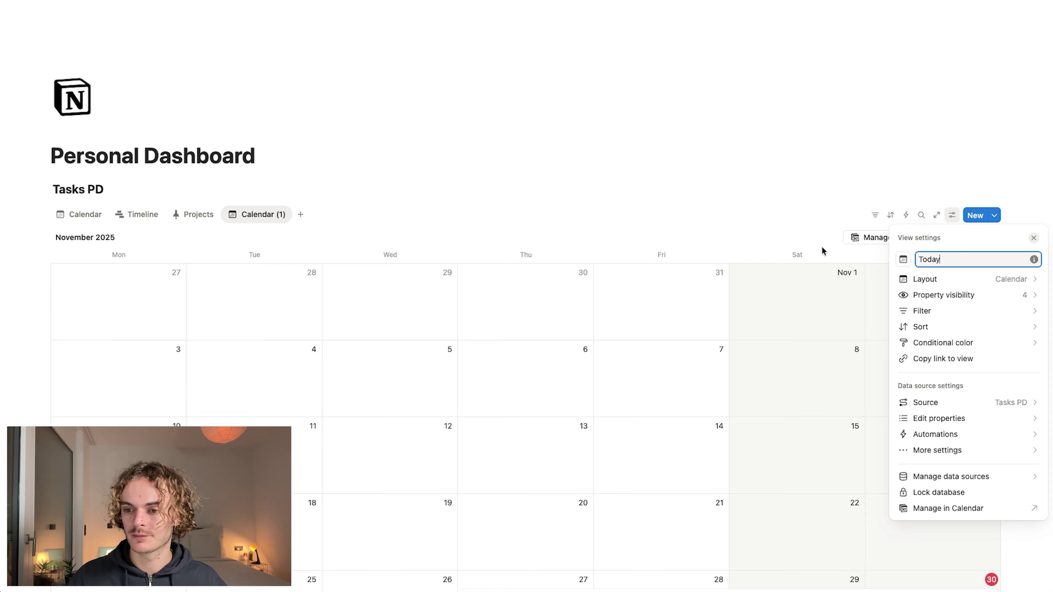
Step: Give the Today view a checkmark icon and place it first among the Tasks PD views, before Calendar
click(903, 259)
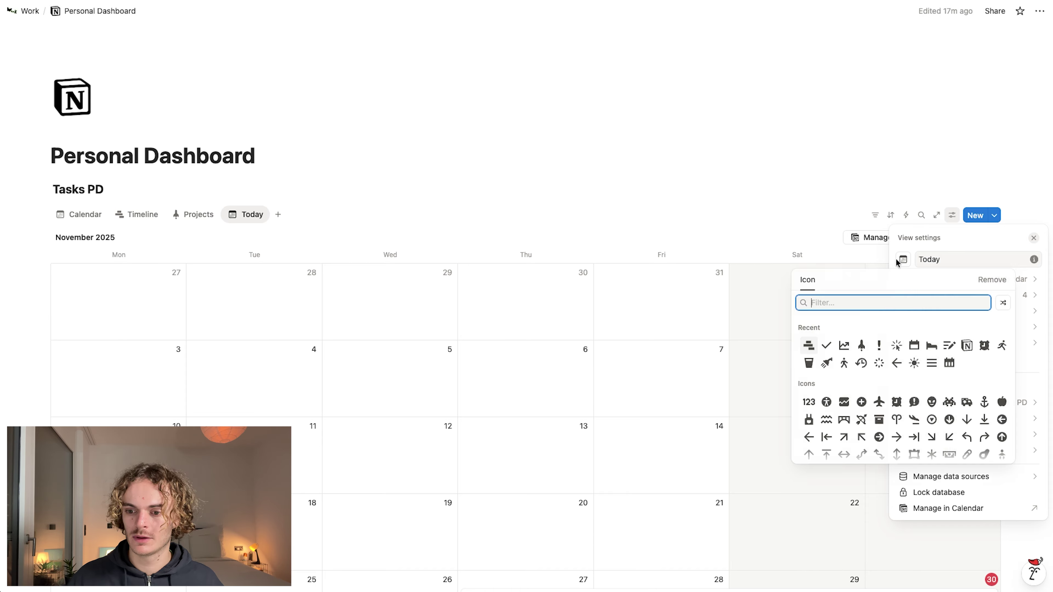
click(826, 345)
key(Escape)
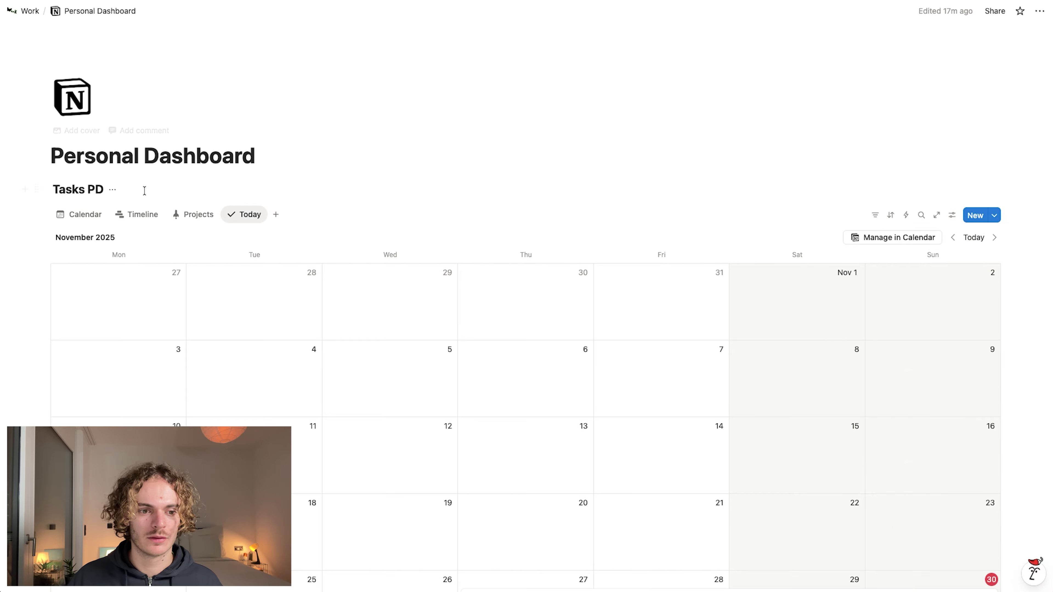
drag(261, 214, 86, 204)
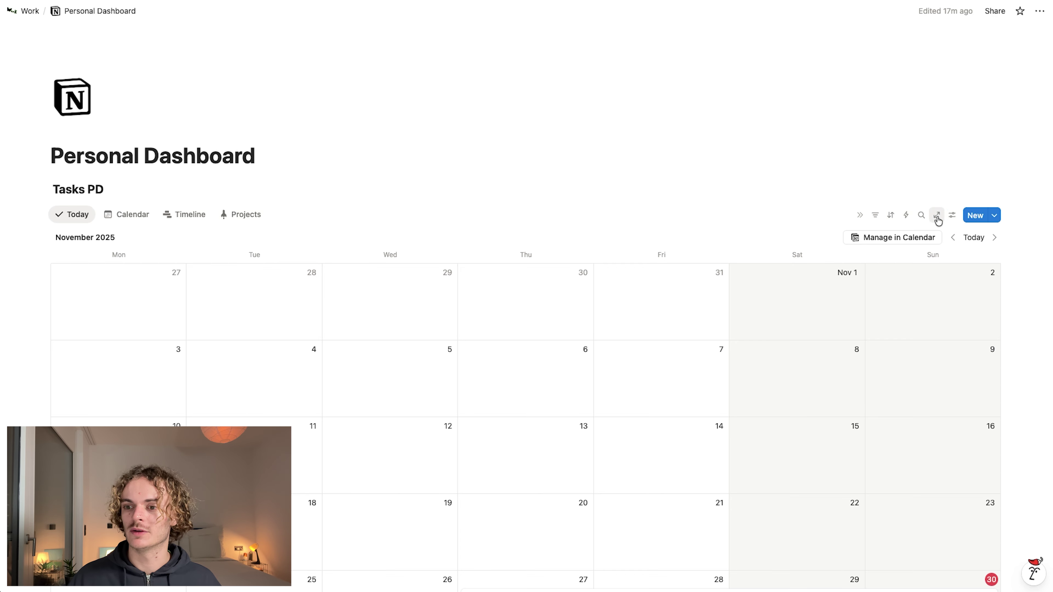
Step: Change the layout of the Today view to List
click(952, 215)
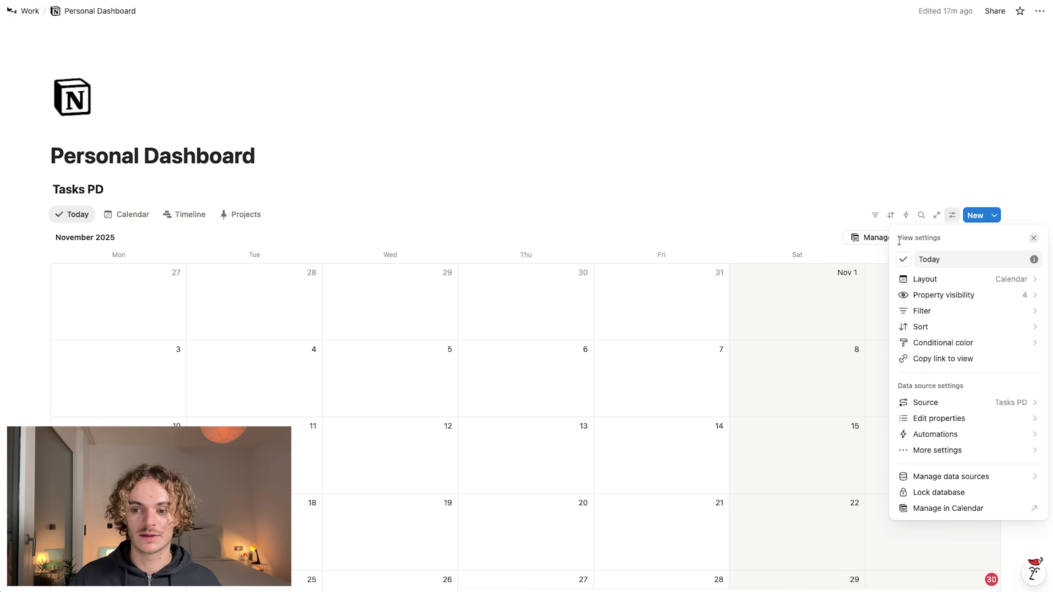
click(920, 278)
click(968, 302)
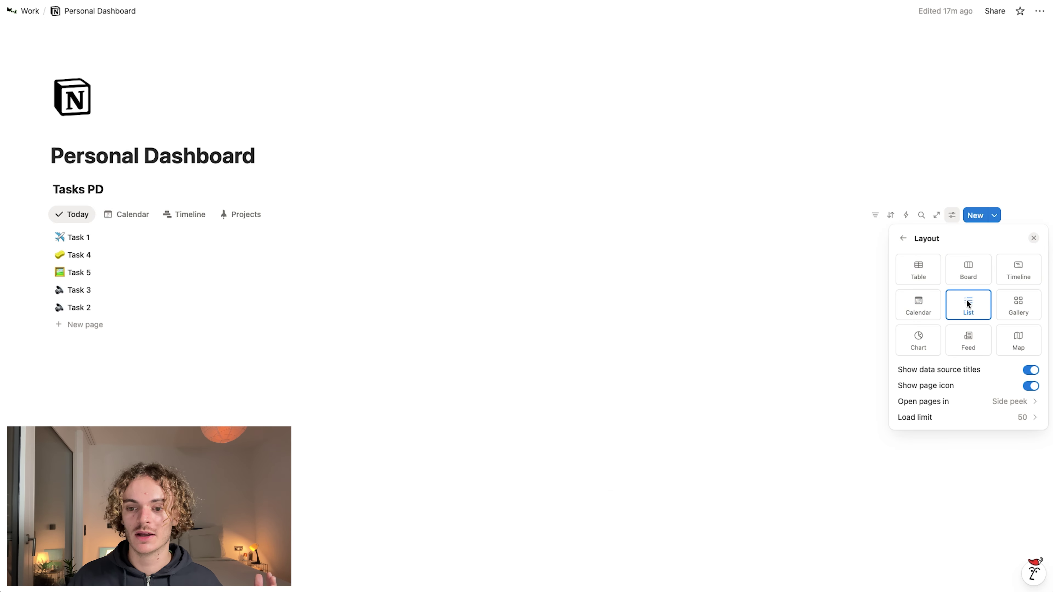
click(706, 186)
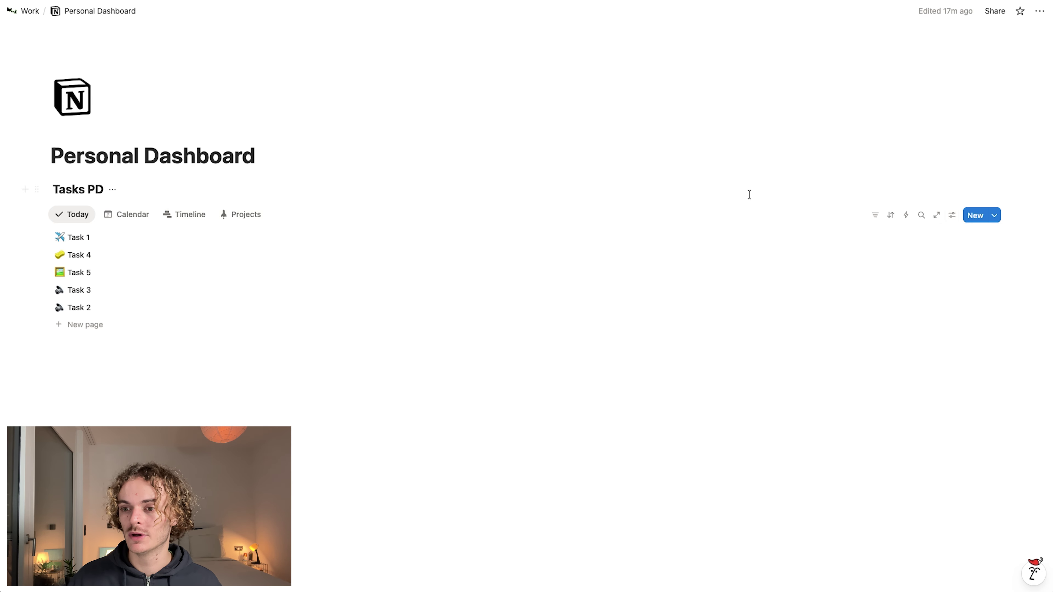
Step: Show the Priority and Status properties in the Today list and place Status before Name
click(951, 215)
click(986, 296)
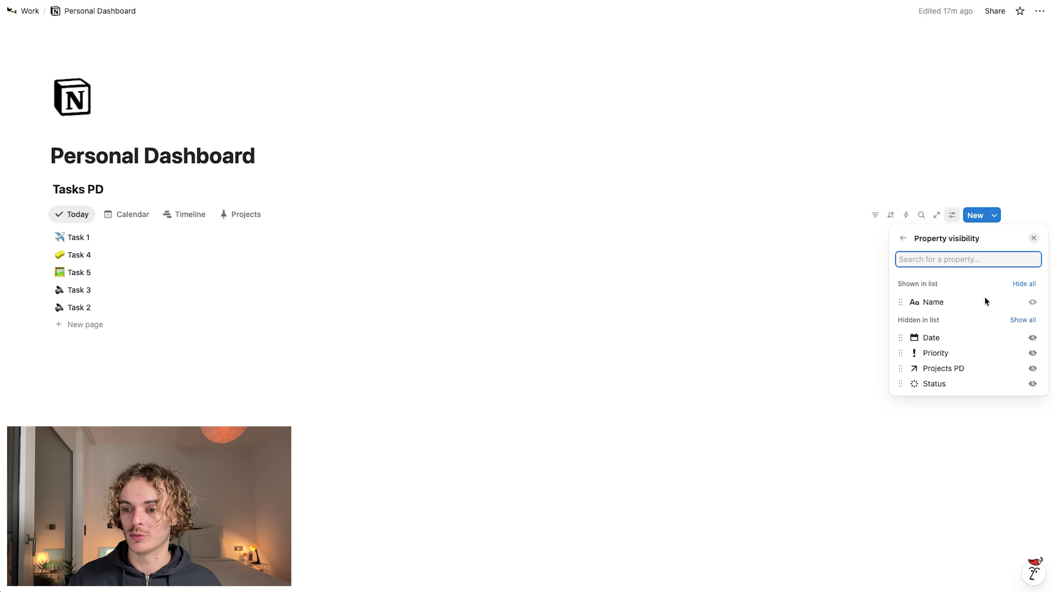
click(1032, 353)
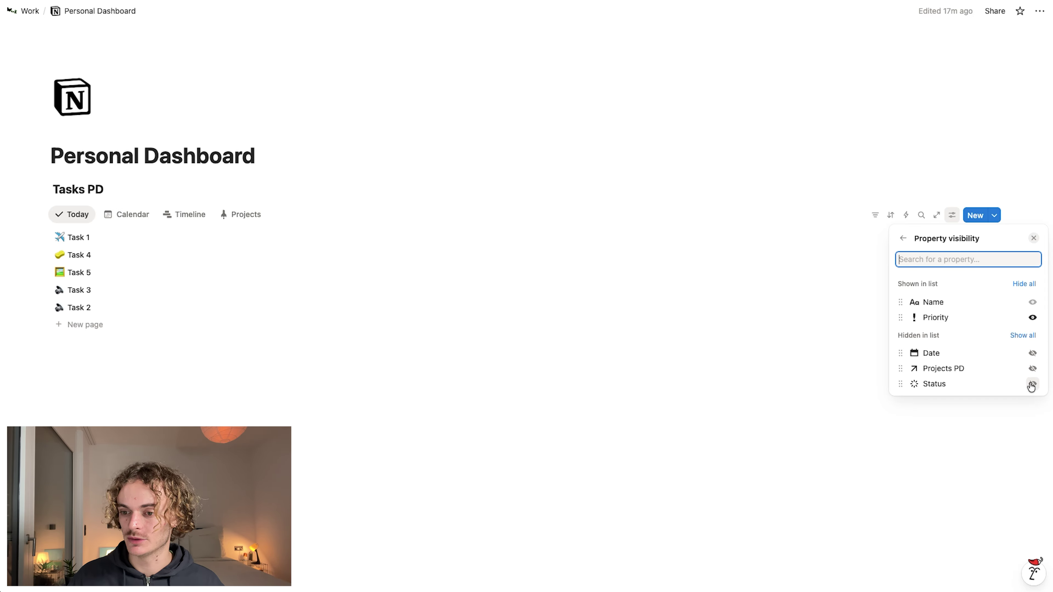
click(1032, 384)
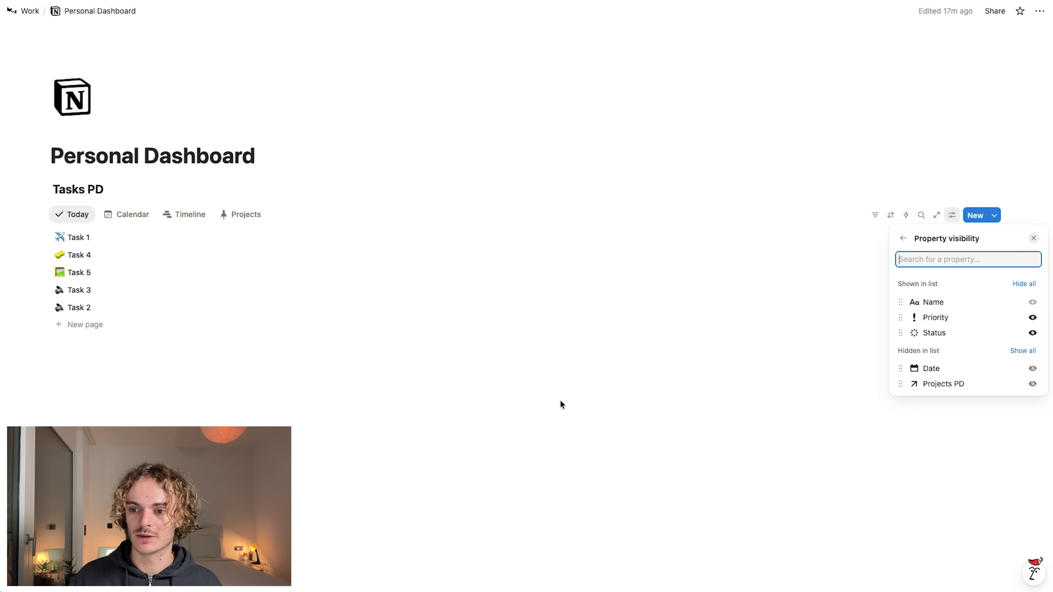
mouse_move(900, 333)
mouse_down()
mouse_move(899, 301)
mouse_move(900, 316)
mouse_up()
click(903, 238)
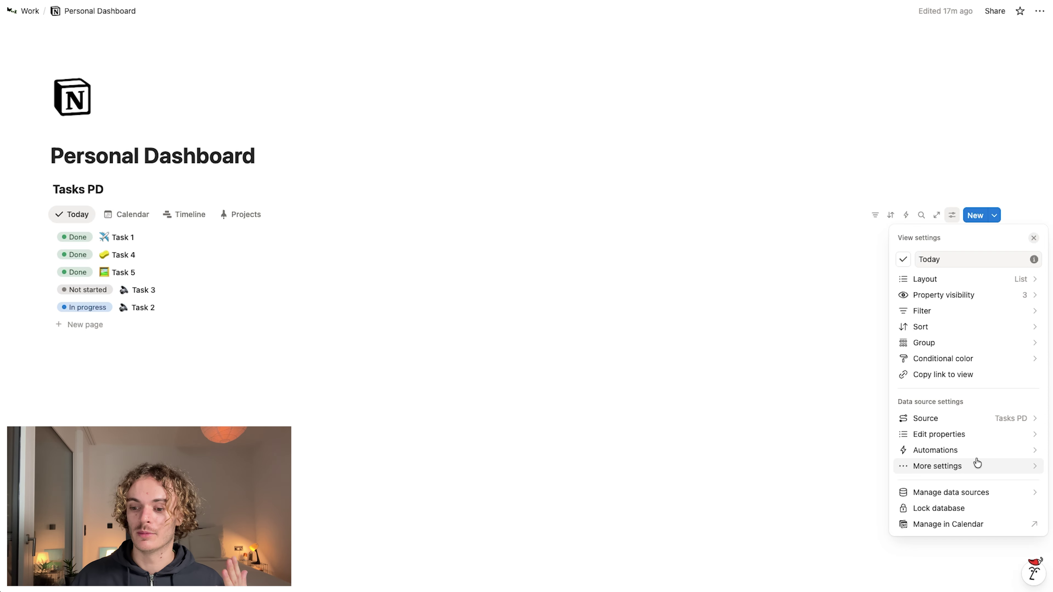
Step: Set the Status property of Tasks PD to display as a checkbox
click(985, 436)
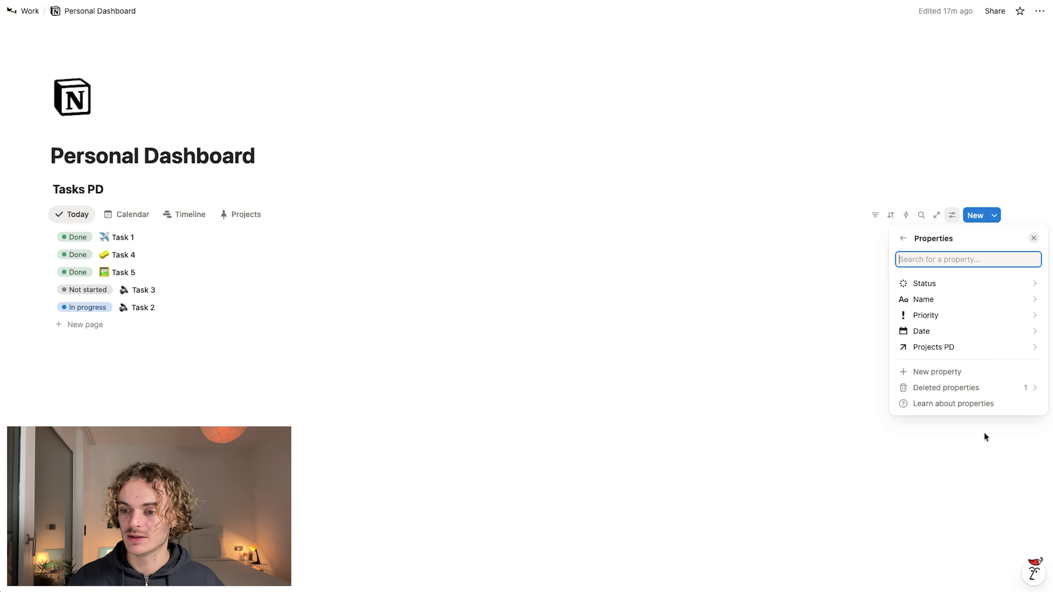
click(958, 286)
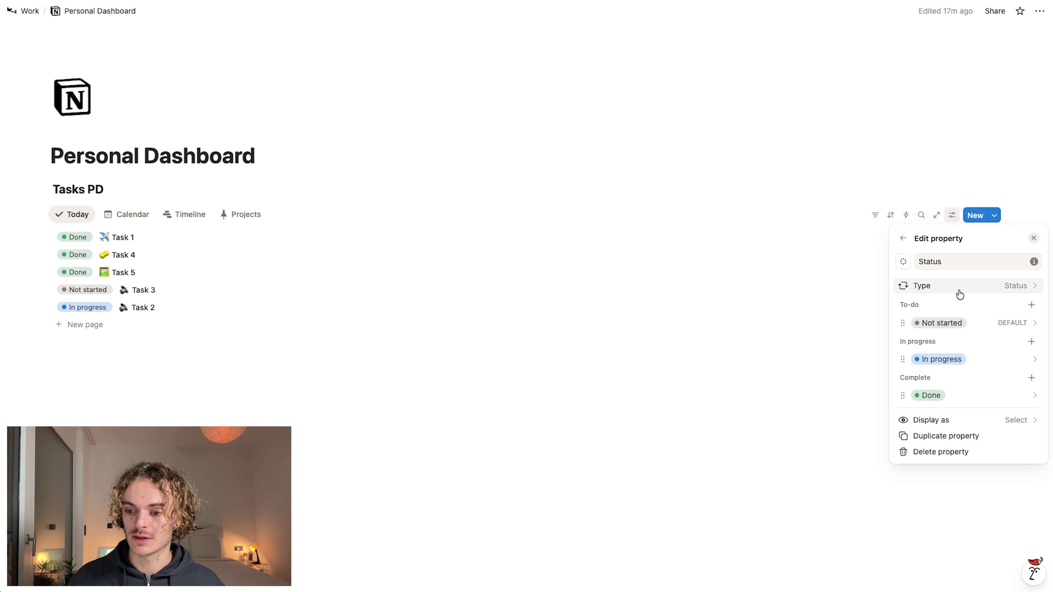
click(1013, 423)
click(949, 436)
click(568, 430)
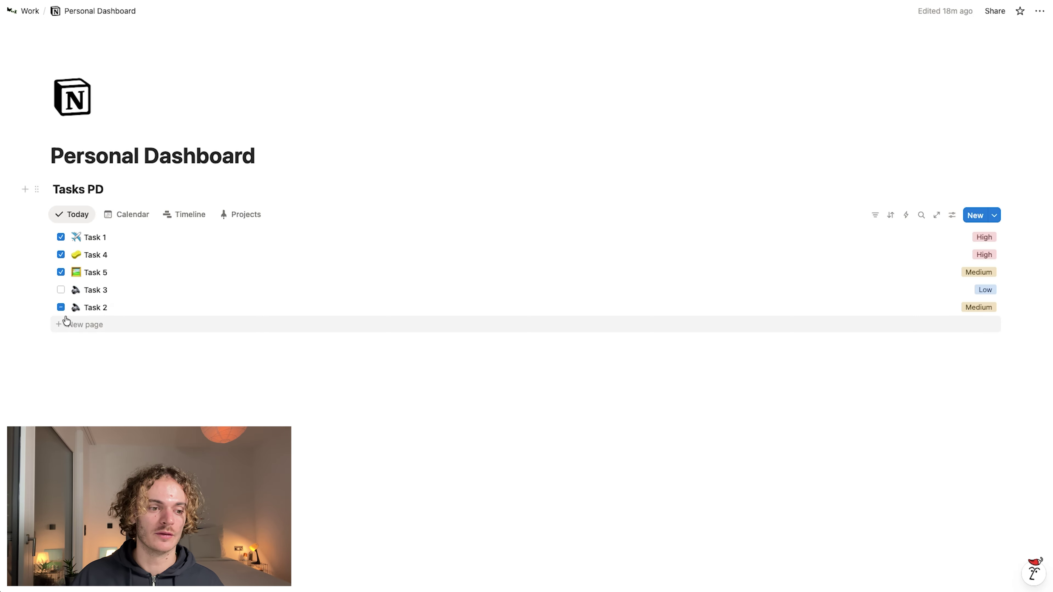
Step: Clear the status checkboxes of Task 1, Task 4, Task 5 and Task 2 in the Today list
click(60, 237)
click(60, 255)
click(61, 272)
click(61, 306)
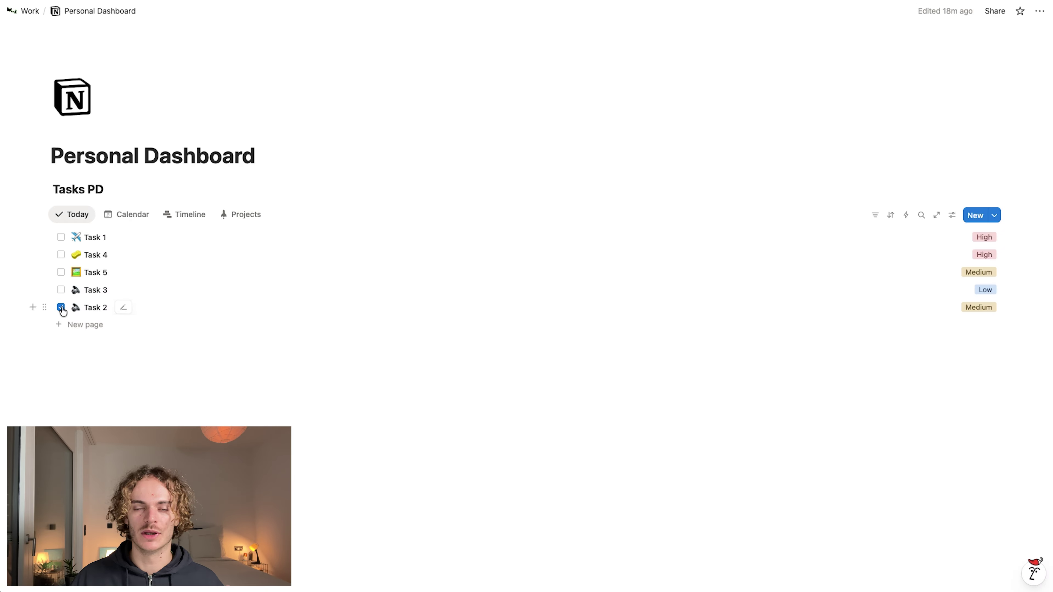
click(61, 307)
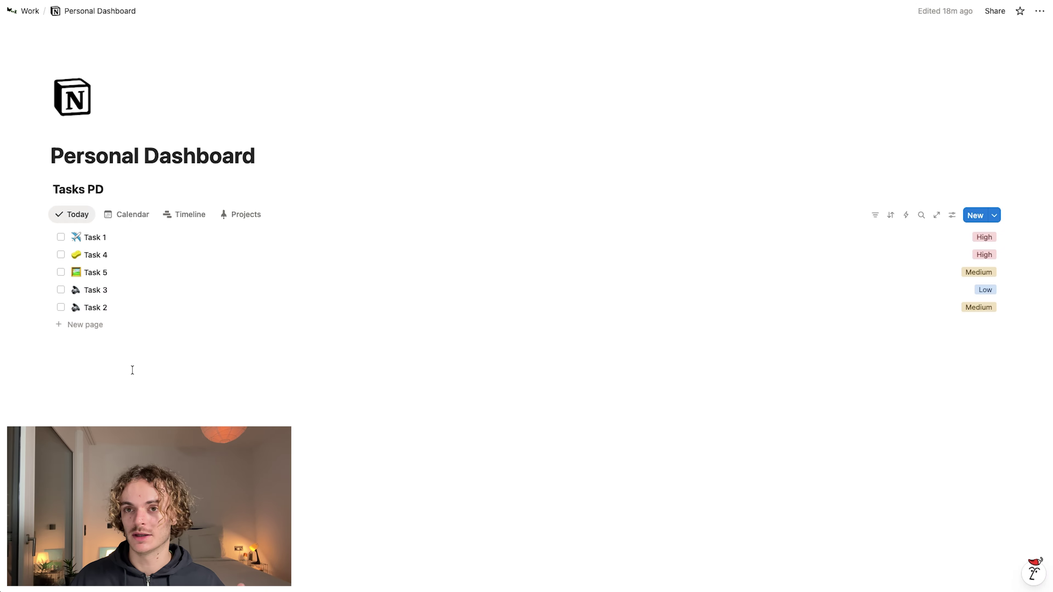
Step: Mark Task 1, Task 4 and Task 5 as done in the Today list
click(60, 237)
click(61, 255)
click(61, 274)
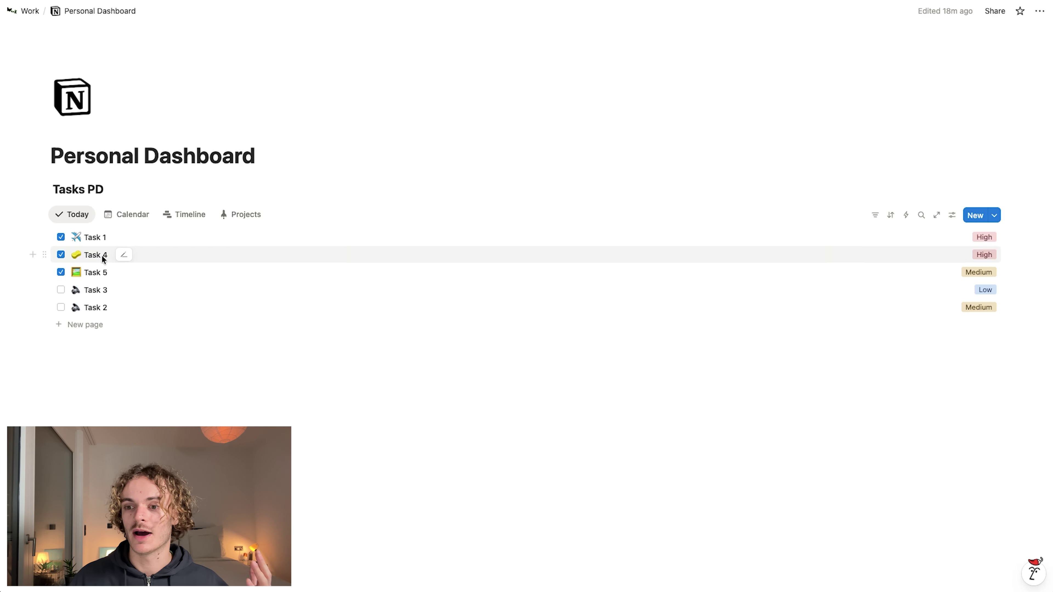
Step: Filter the Today list by Date with the start date on or before, and convert it to an advanced filter
click(876, 215)
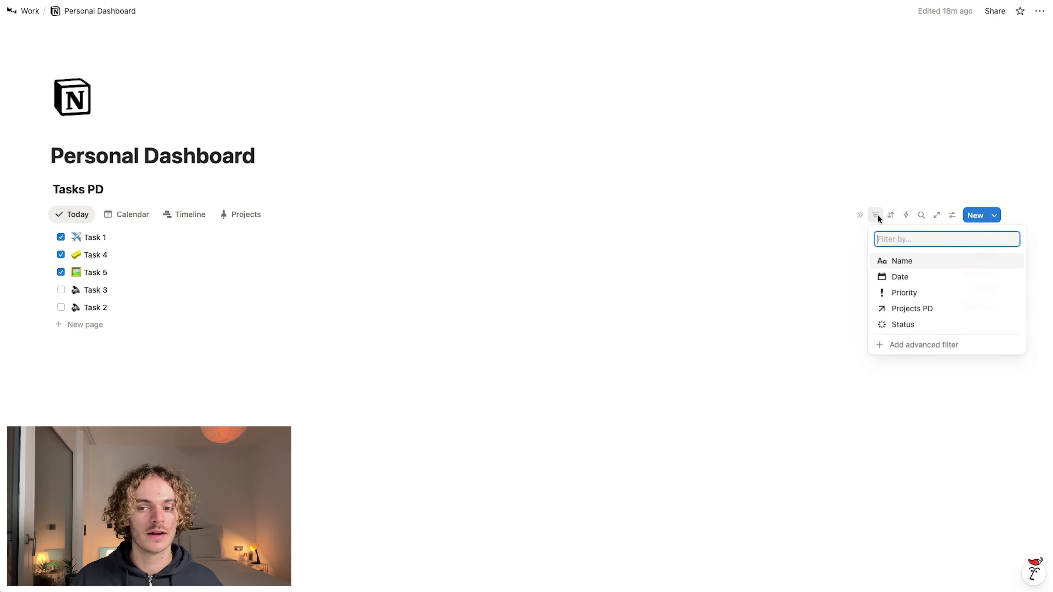
click(897, 276)
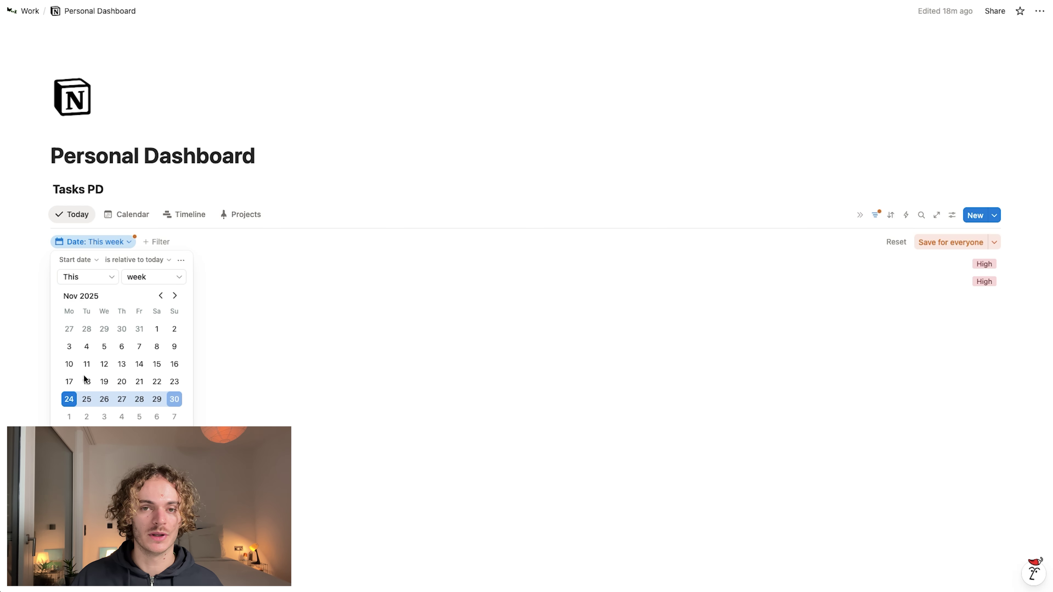
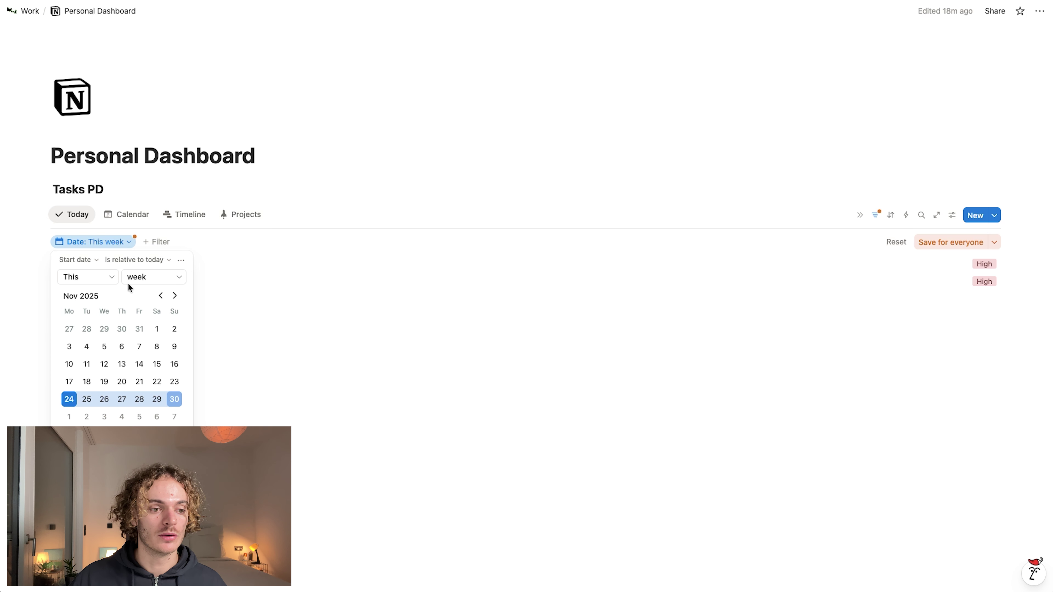
click(91, 260)
click(130, 260)
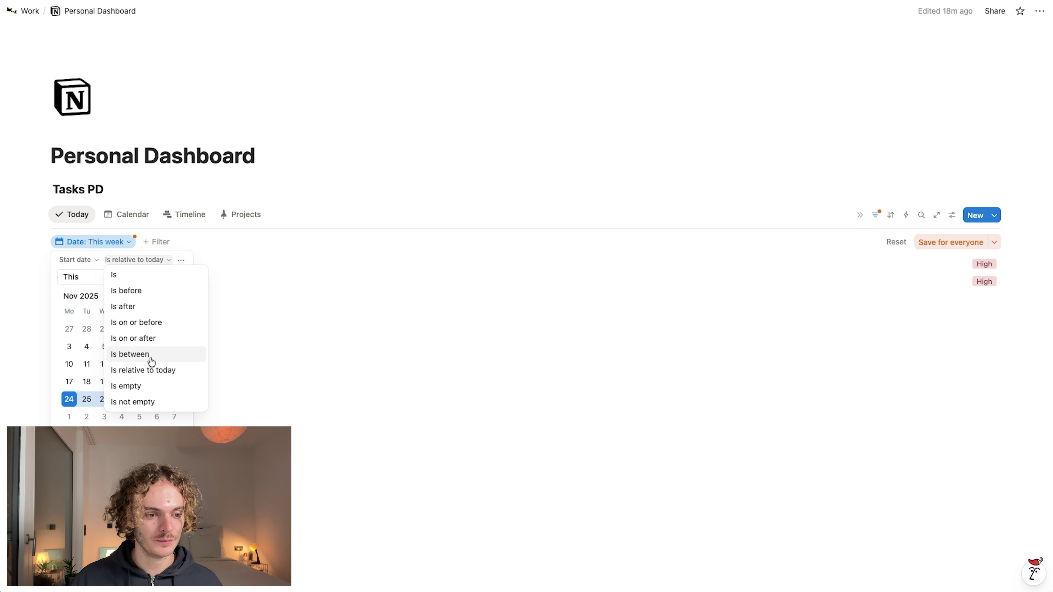
click(156, 322)
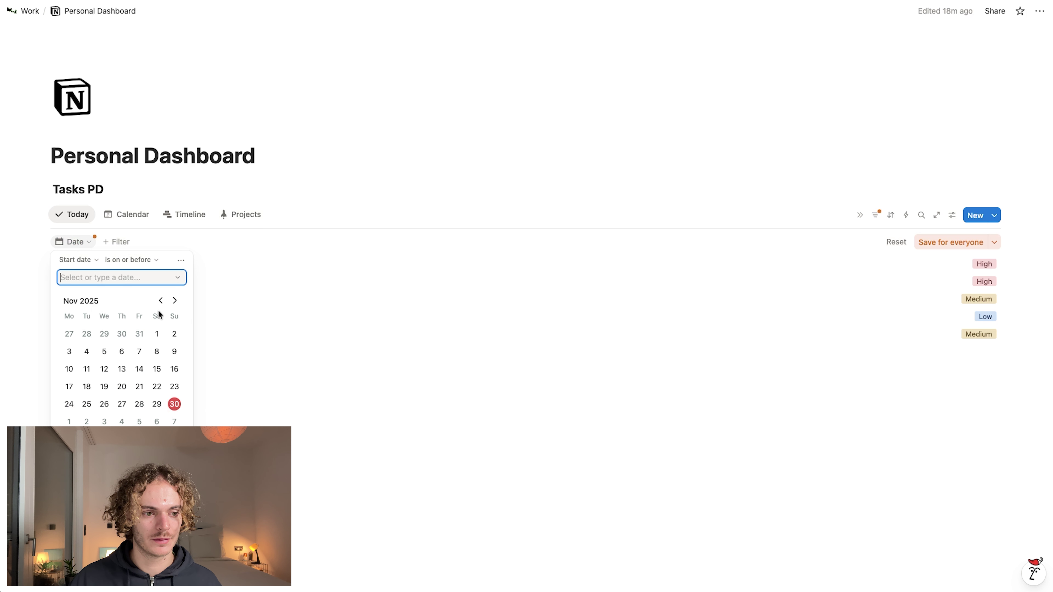
click(181, 259)
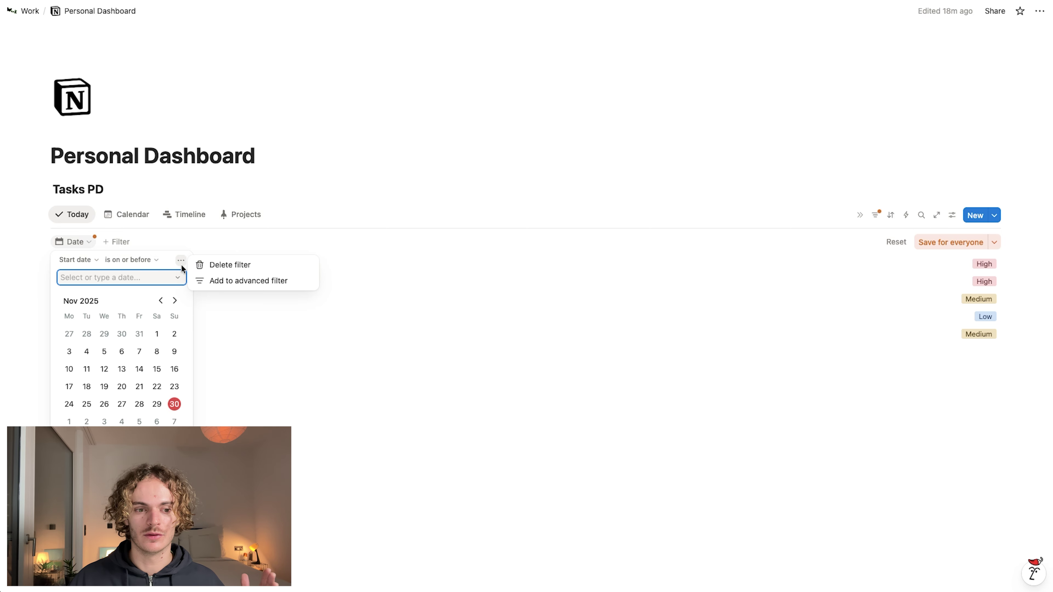
click(201, 280)
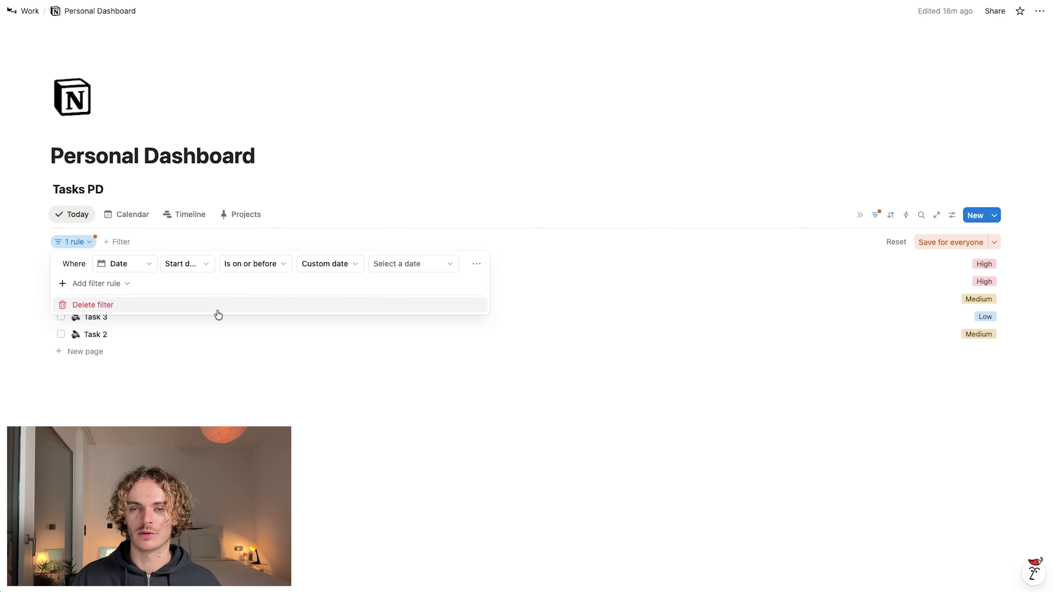
Step: Add a second rule to the Today list's advanced filter requiring the Date's end date to be on or after
click(476, 264)
click(89, 282)
click(90, 281)
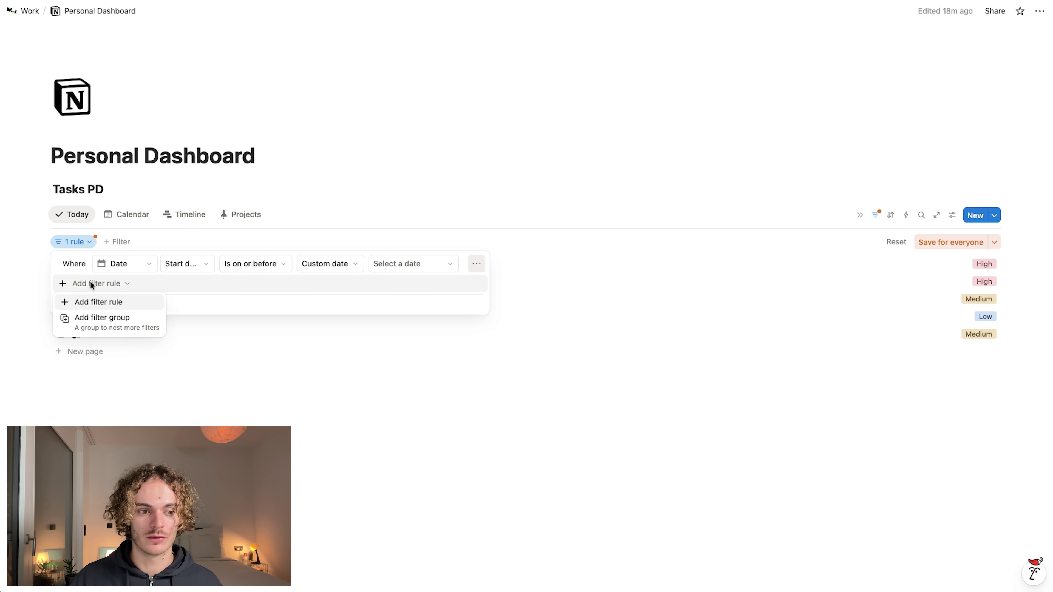
click(104, 303)
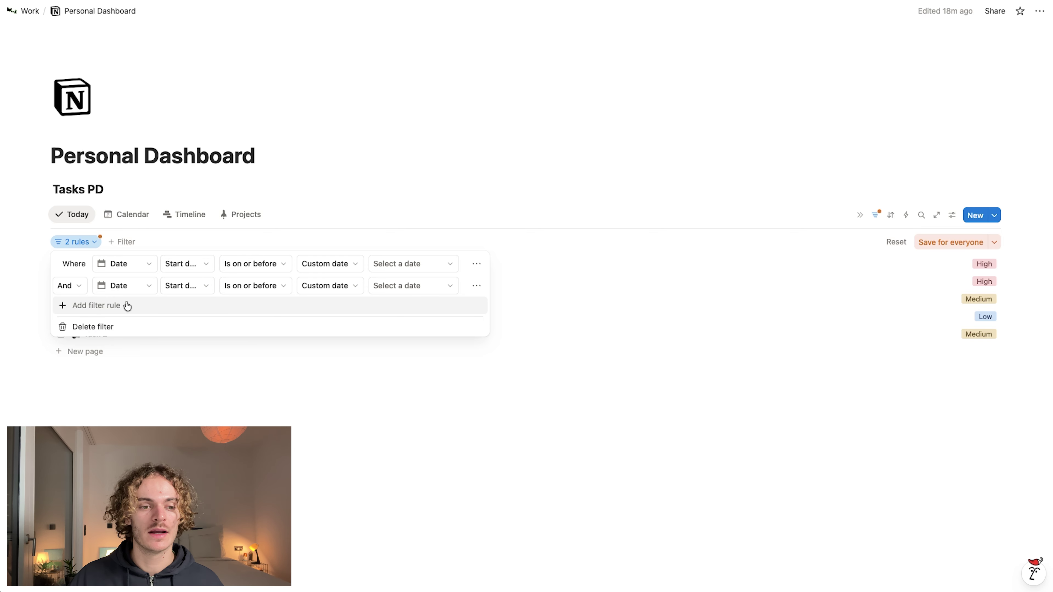
click(179, 289)
click(187, 319)
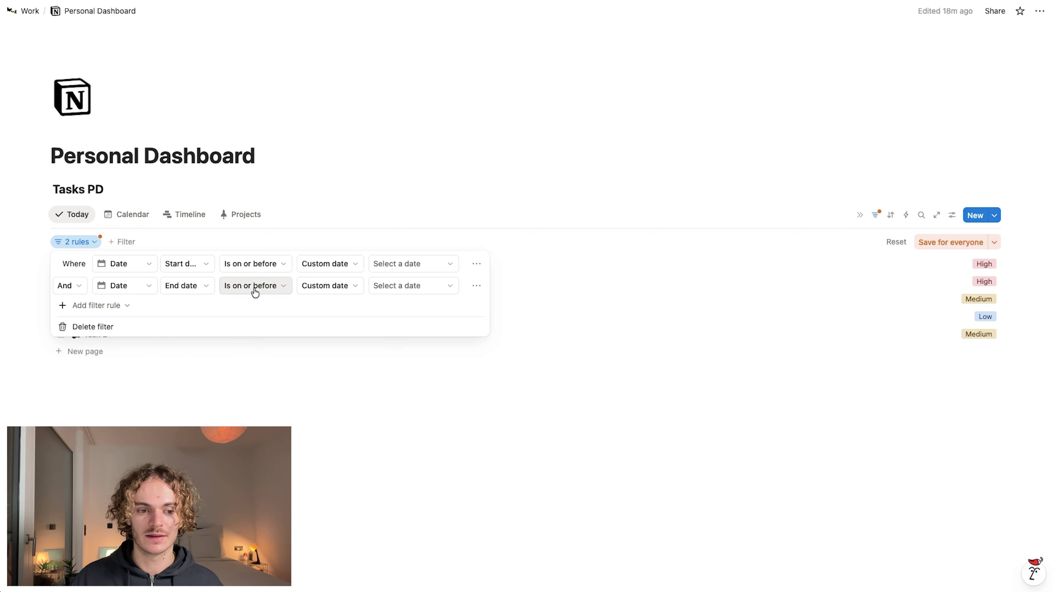
click(255, 292)
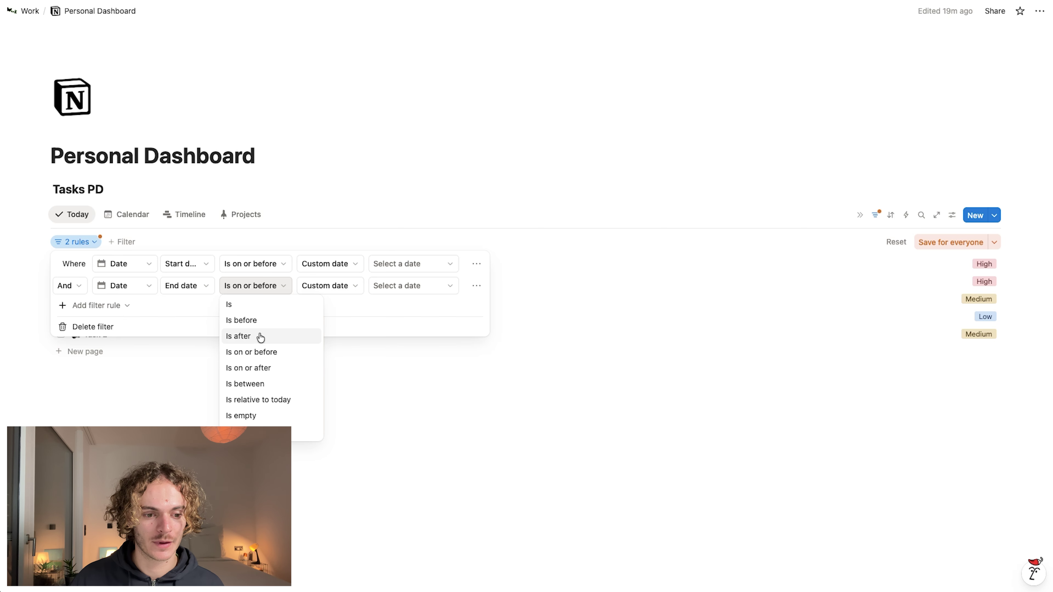
click(261, 368)
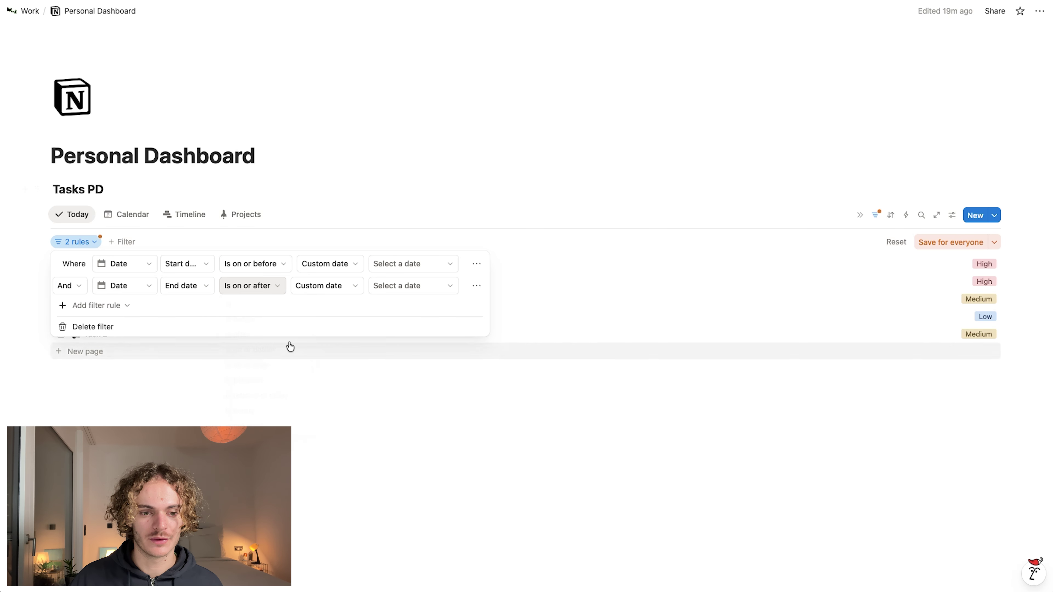
Step: Set both the start date and end date rules of the advanced filter to compare with Today
click(332, 287)
click(339, 305)
click(348, 265)
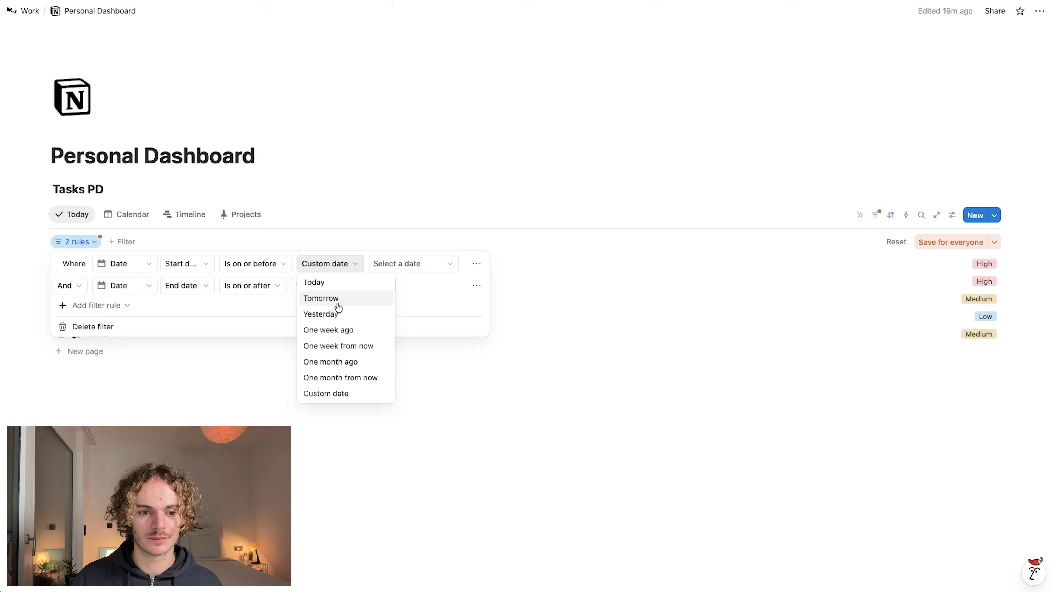
click(337, 282)
click(519, 230)
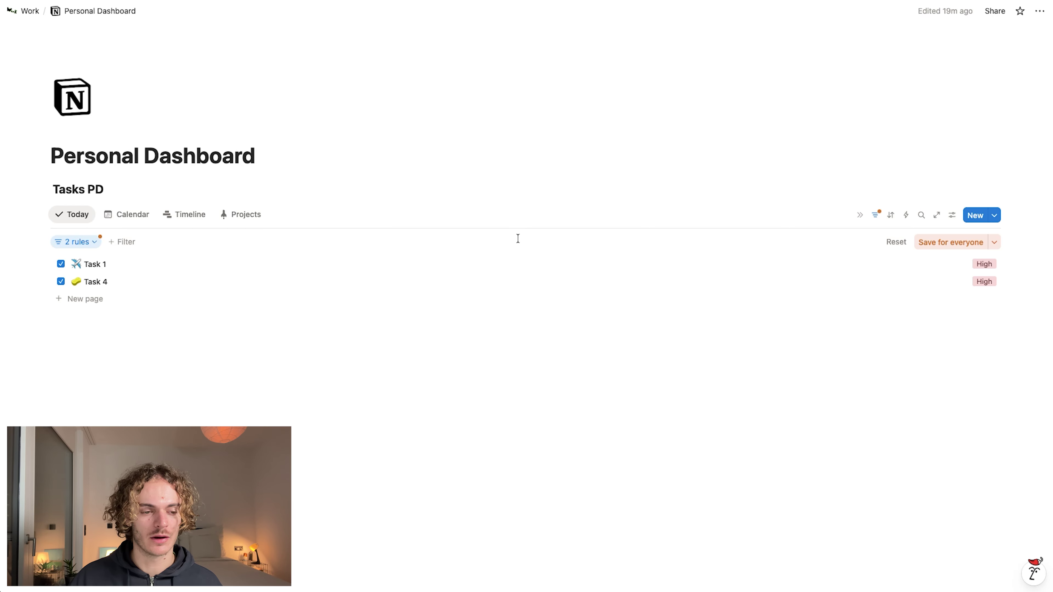
Step: Reschedule Task 3 in the Timeline view to start and end on November 30, and return to the Today list
click(202, 217)
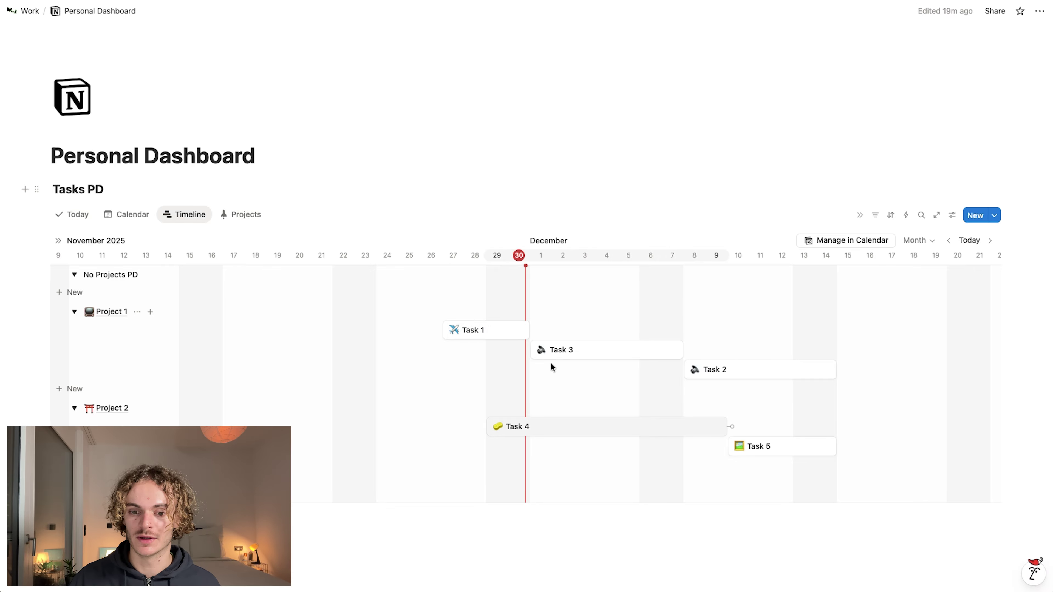
drag(552, 350, 539, 353)
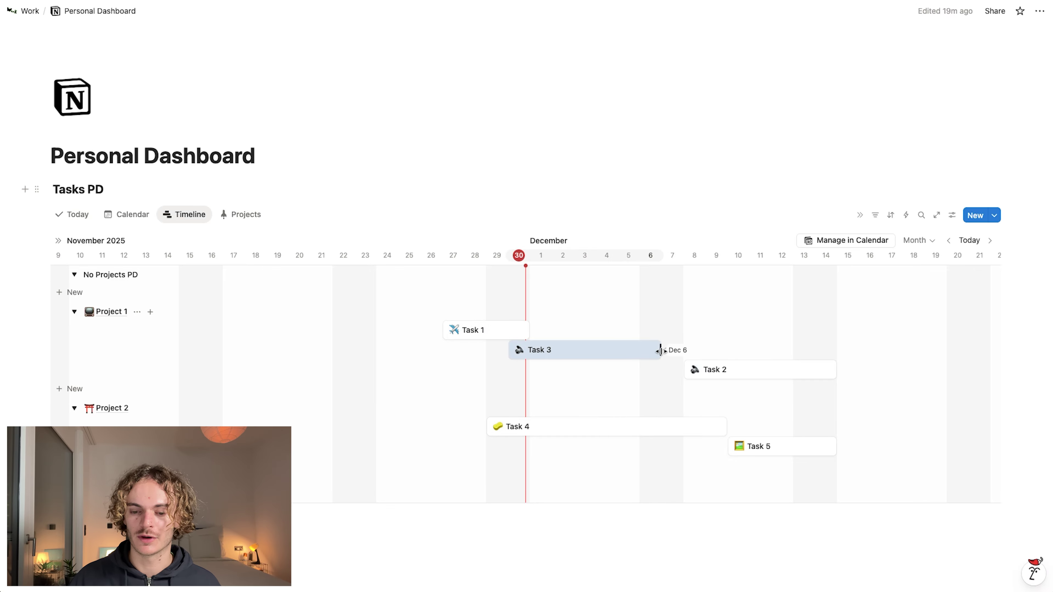
drag(661, 350, 521, 352)
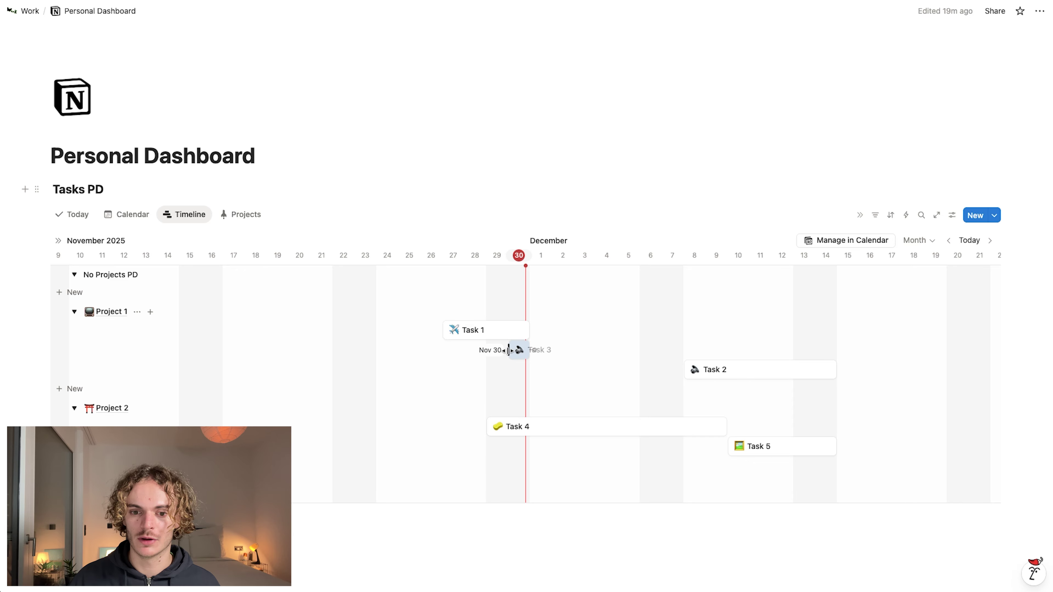
click(78, 215)
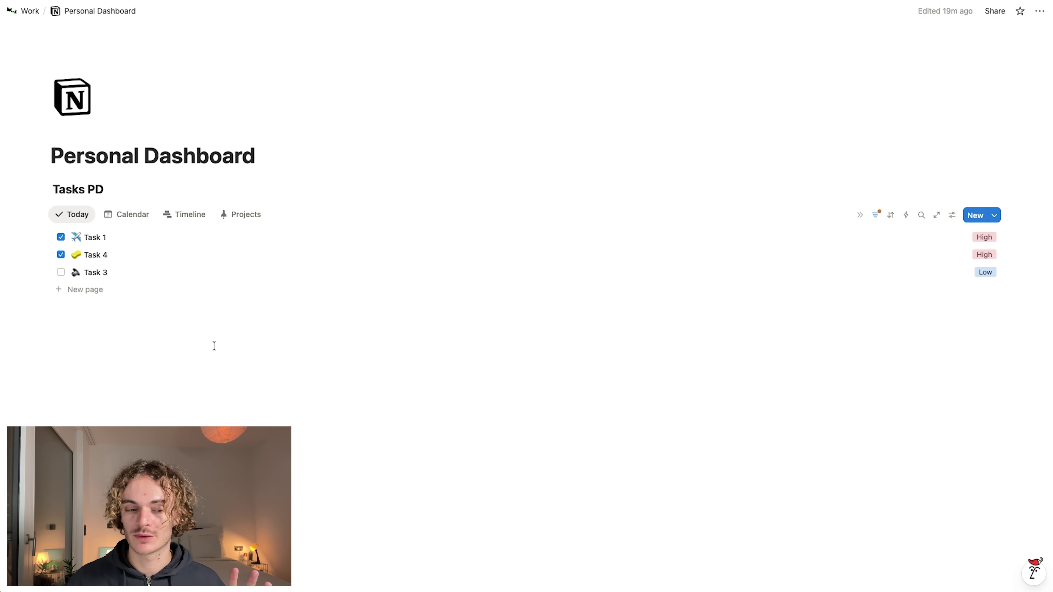
Step: Review the tasks in the Calendar and Timeline views and the project cards in the Projects view
click(126, 219)
scroll(298, 282, down, 5)
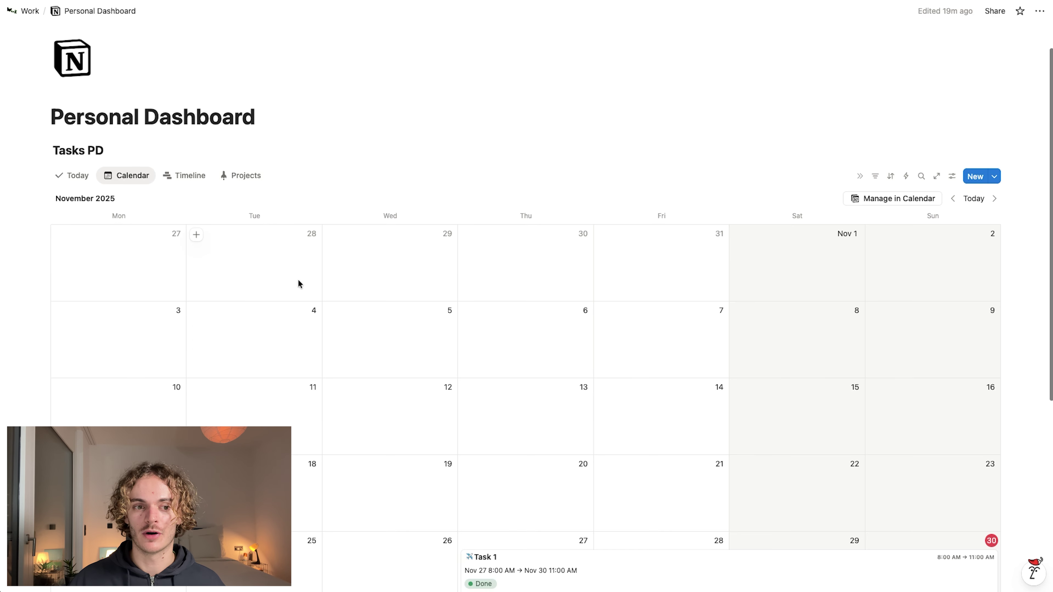
scroll(704, 364, down, 1)
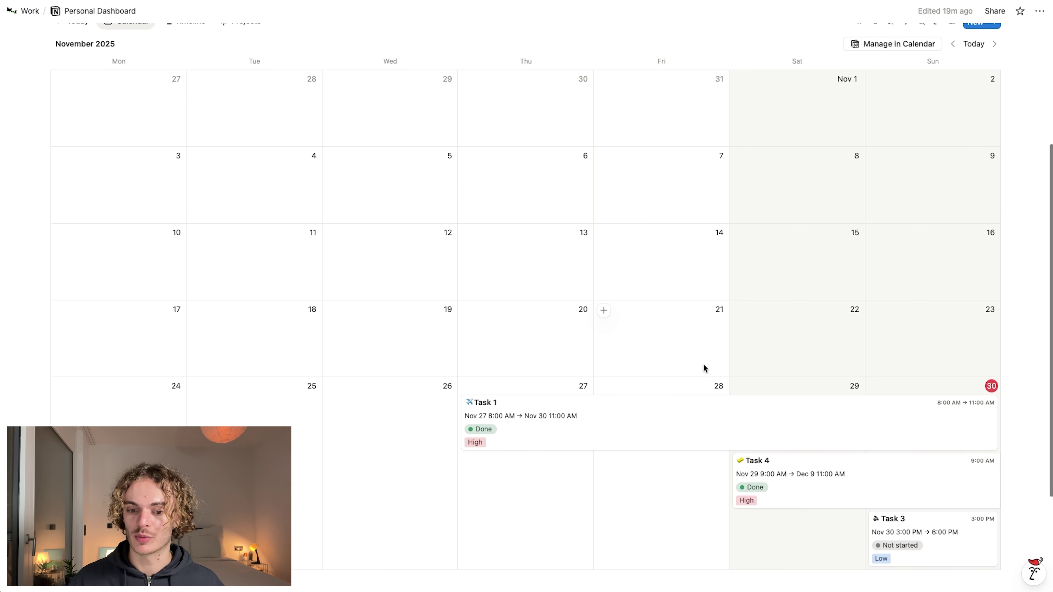
scroll(723, 415, up, 5)
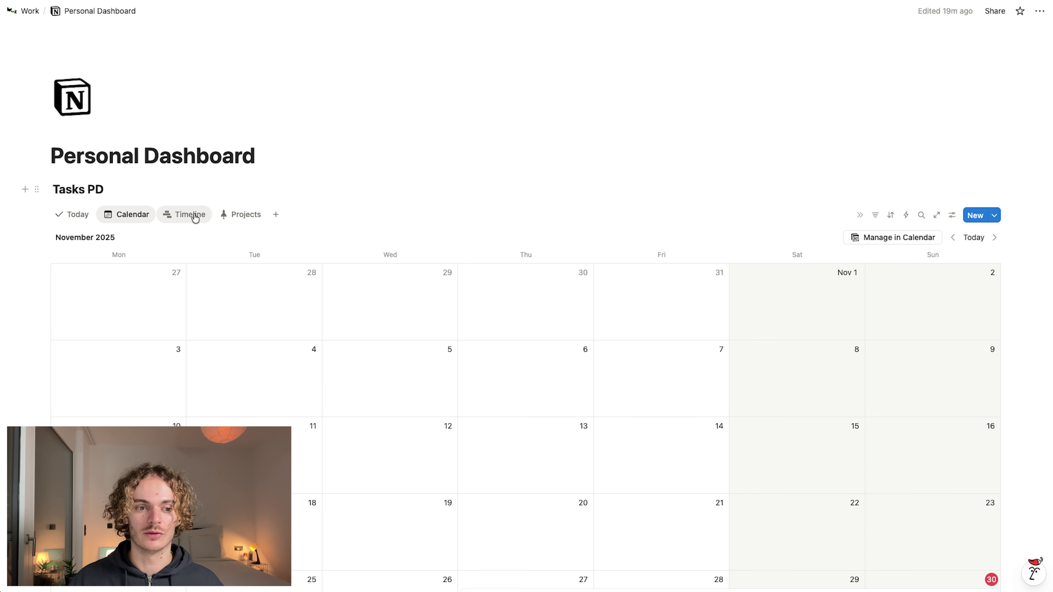
click(190, 214)
scroll(588, 412, down, 2)
scroll(587, 404, up, 2)
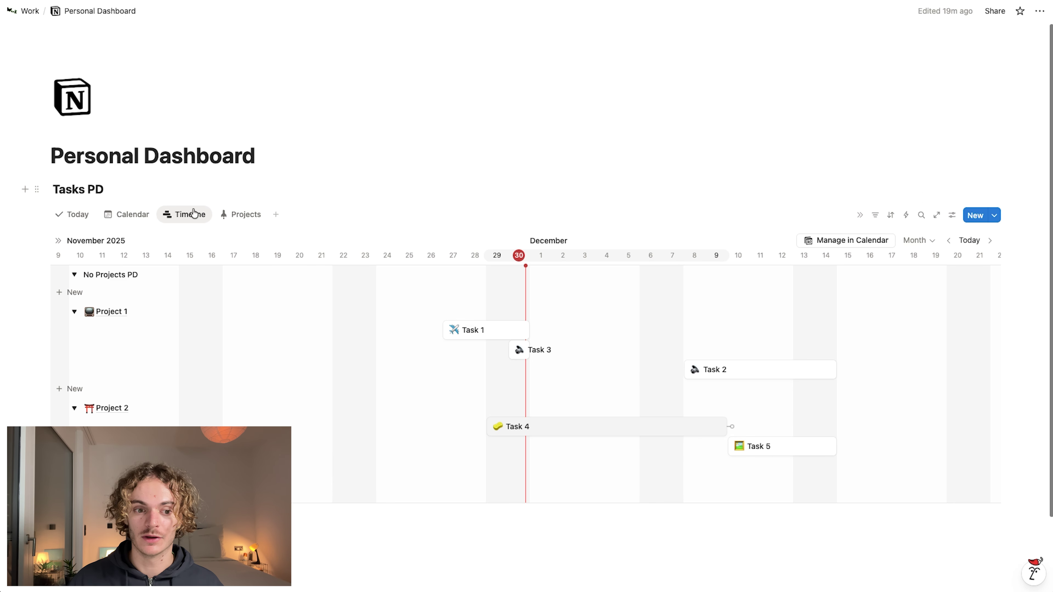
click(234, 216)
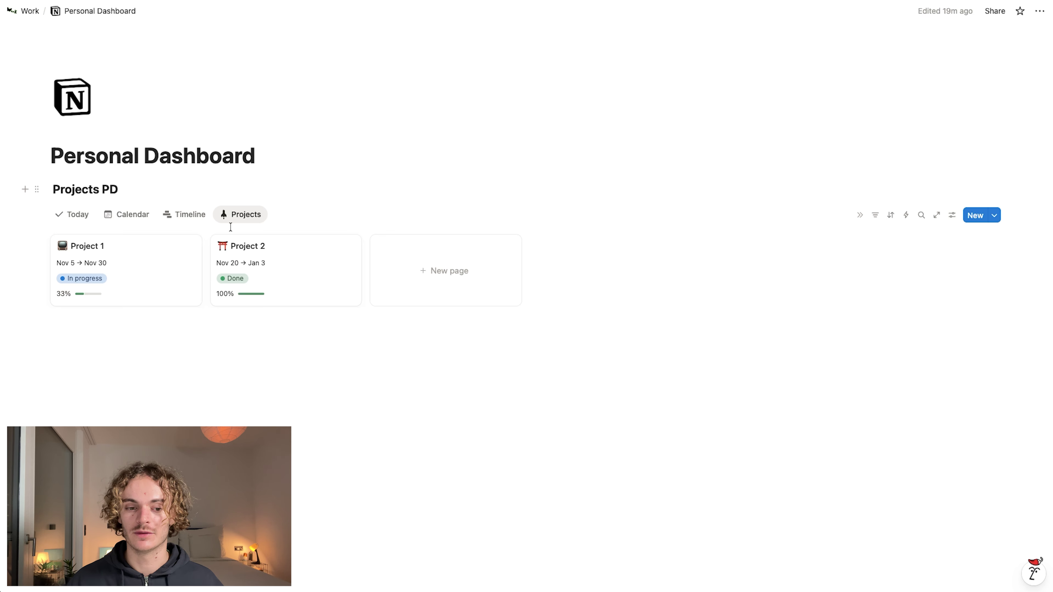
Step: Hide the data source titles of the dashboard's database from the Today view
click(75, 210)
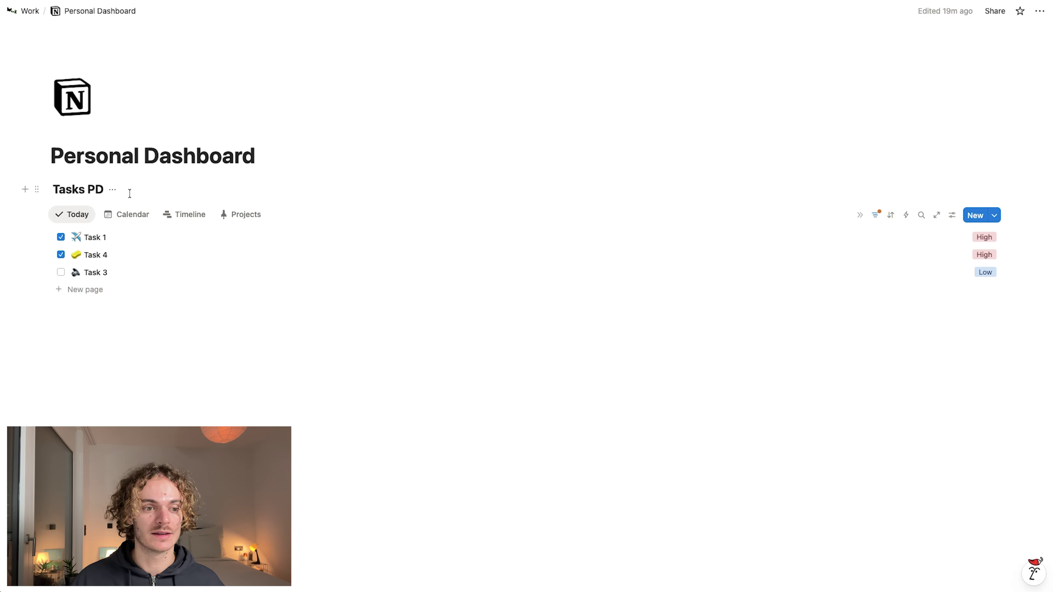
click(112, 189)
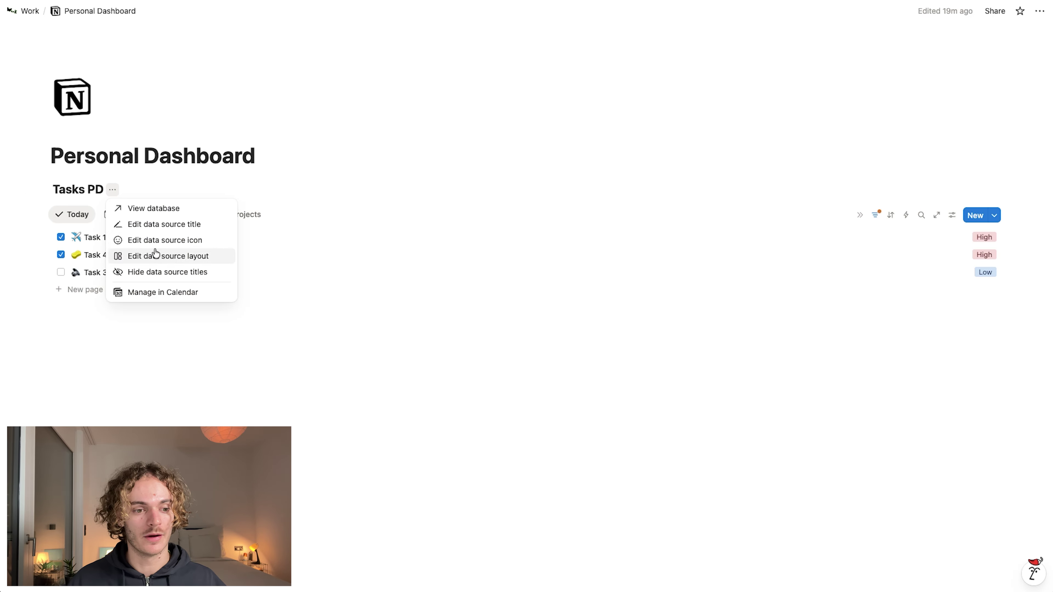
click(159, 272)
Step: Add a callout with a green check mark icon directly under the page title, above the database views
click(86, 330)
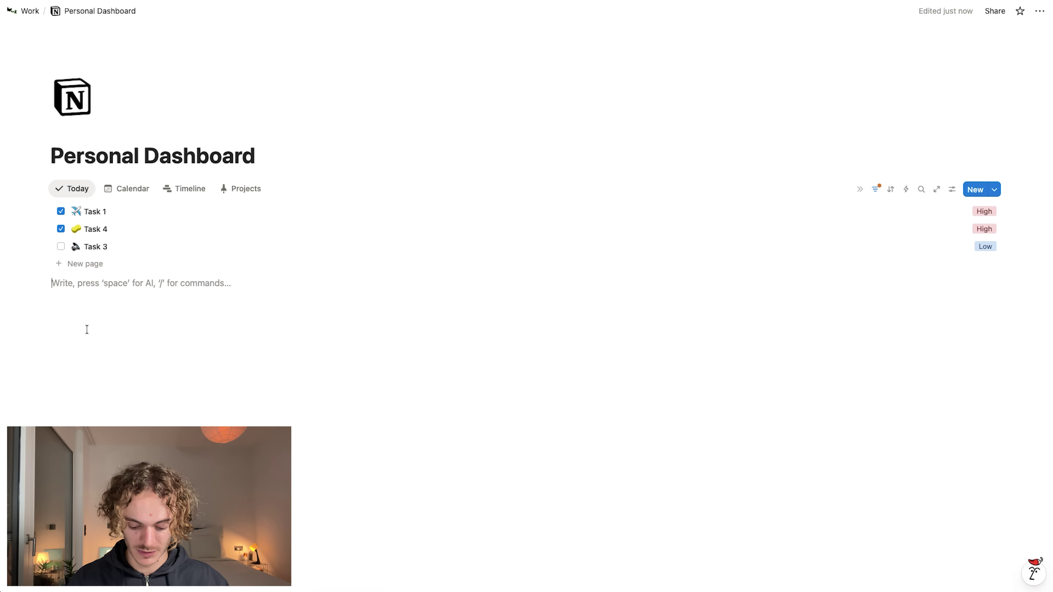
text(/call)
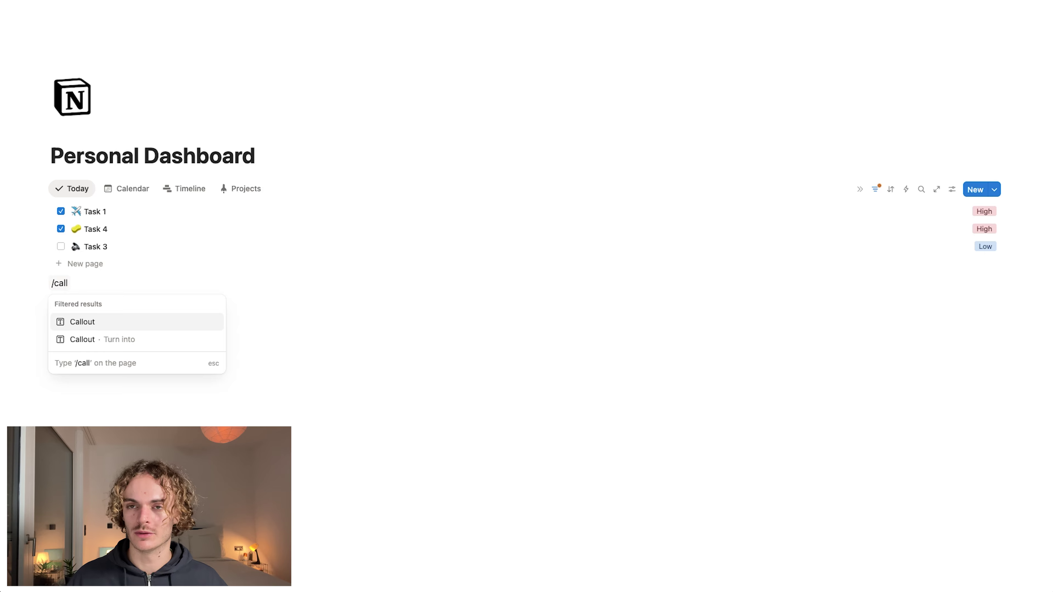
click(91, 322)
drag(38, 286, 52, 178)
click(64, 196)
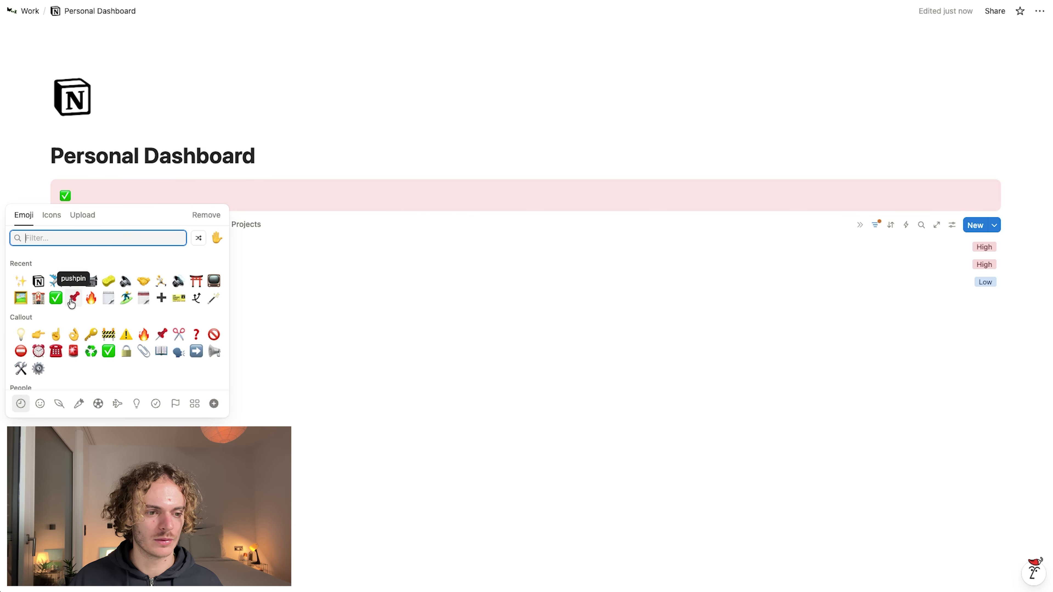
click(58, 298)
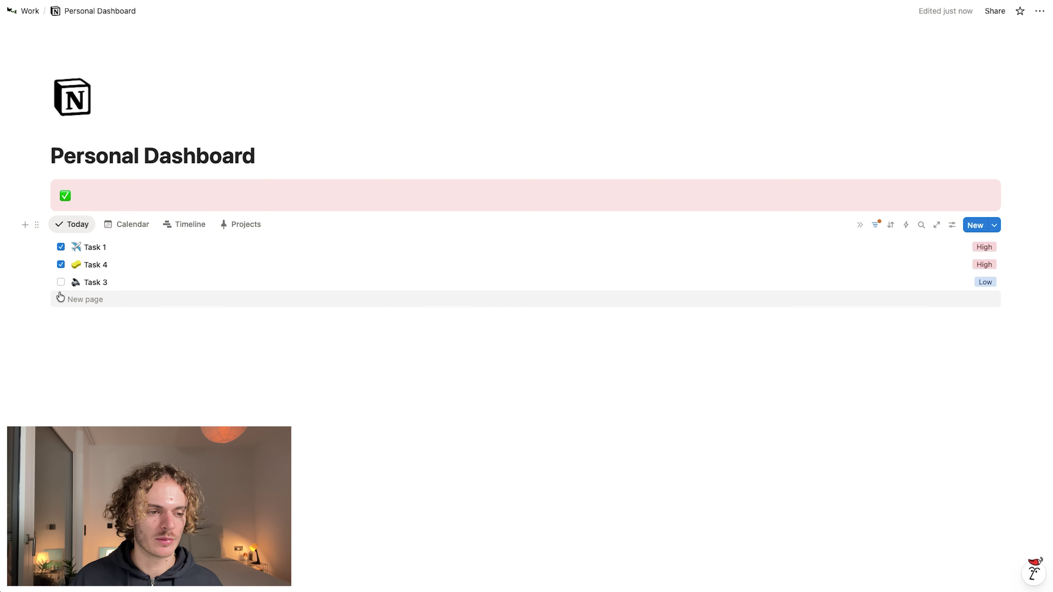
click(90, 195)
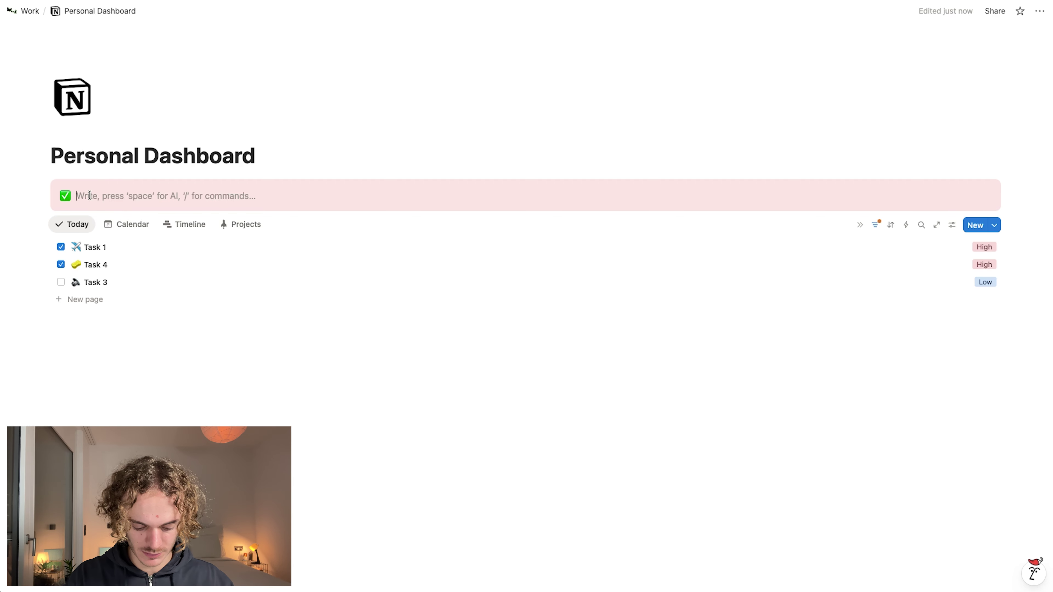
text(Ta)
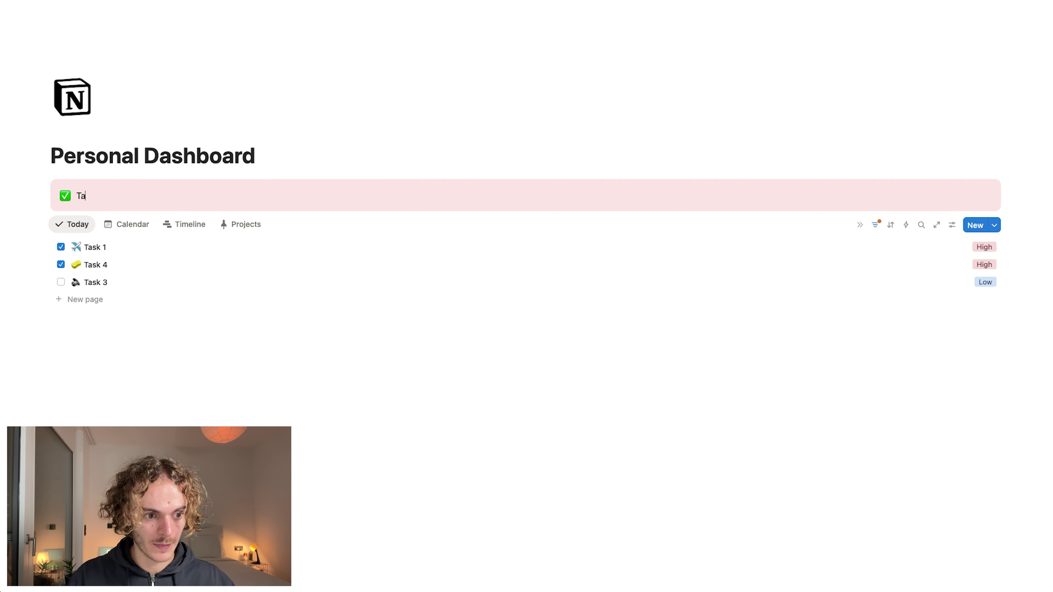
key(BackSpace)
key(BackSpace)
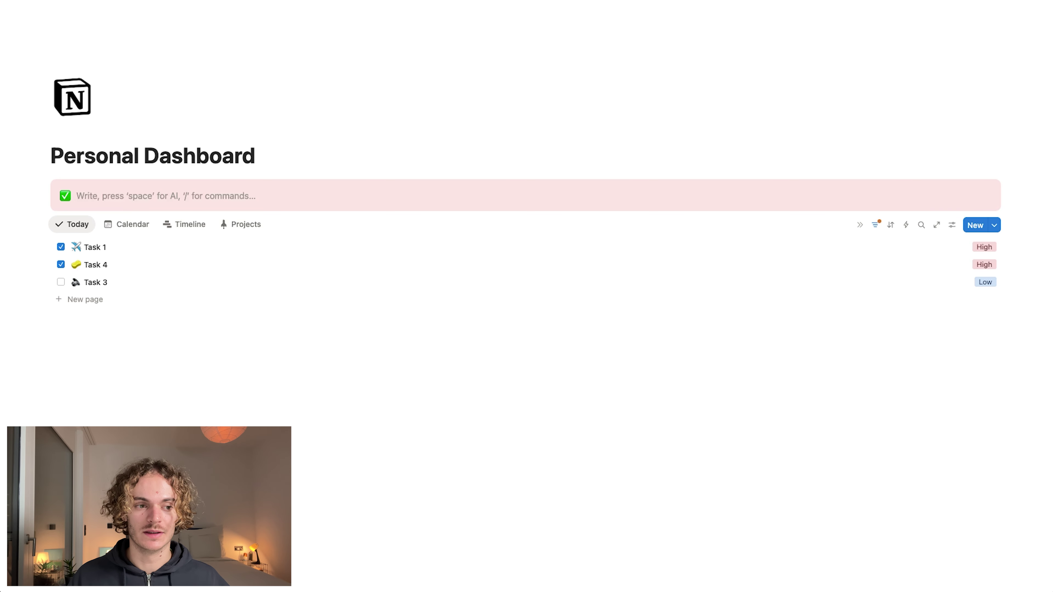
Step: Insert a Heading 2 block inside the callout above the database
text(/)
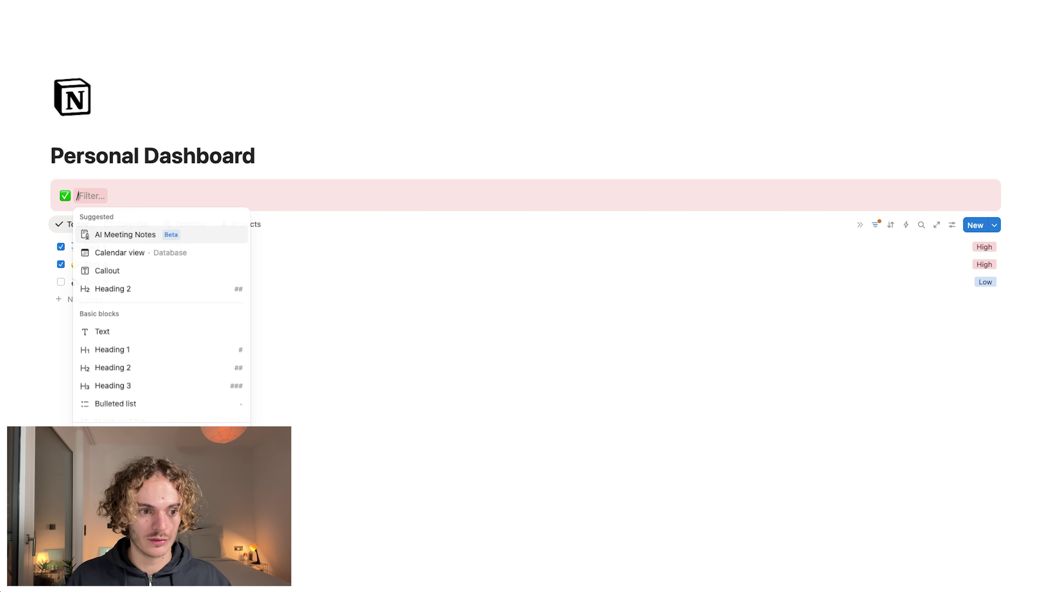
text(heading)
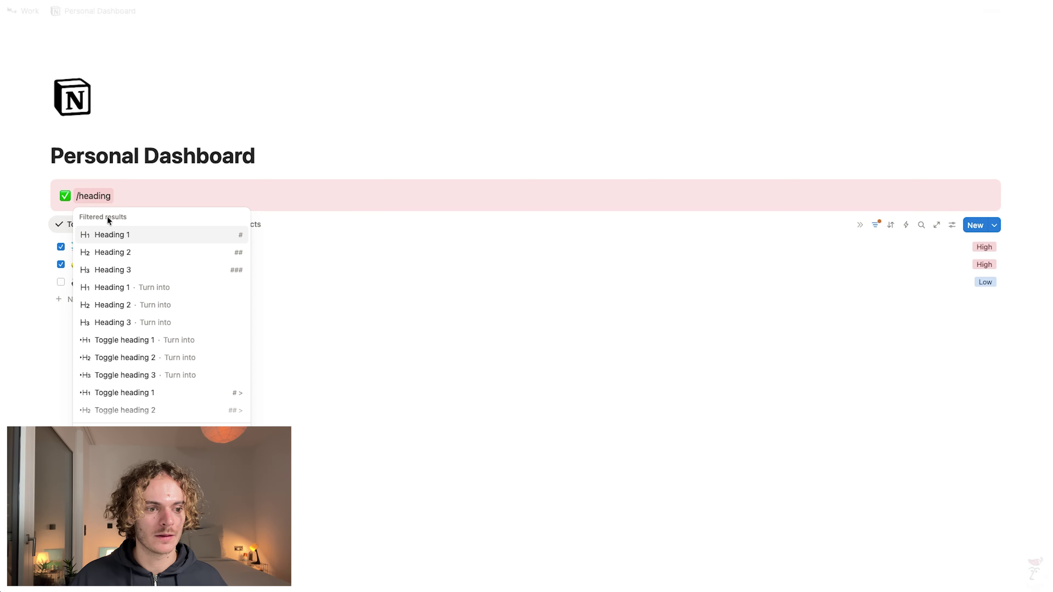
click(122, 252)
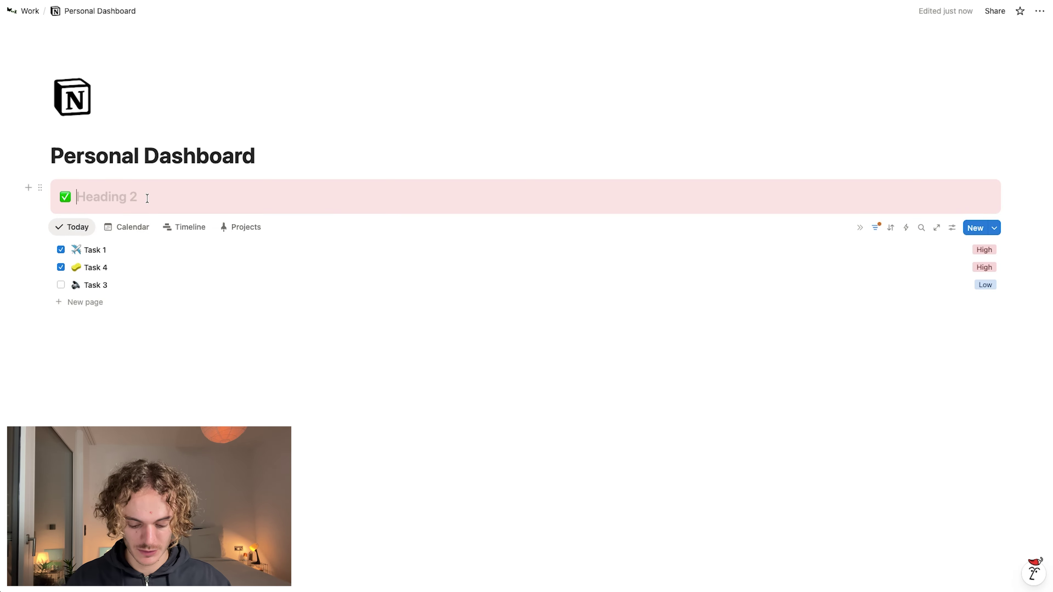
Step: Enter "Tasks & Projects" as the callout heading and save the Today view's filter changes for everyone
text(Tasks & Projects)
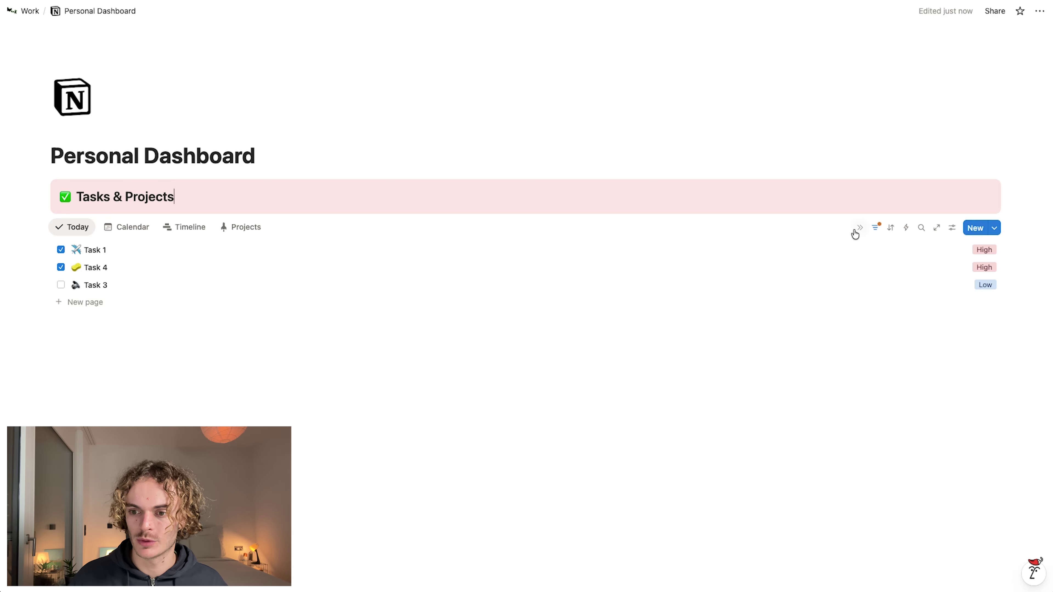
click(875, 228)
click(969, 260)
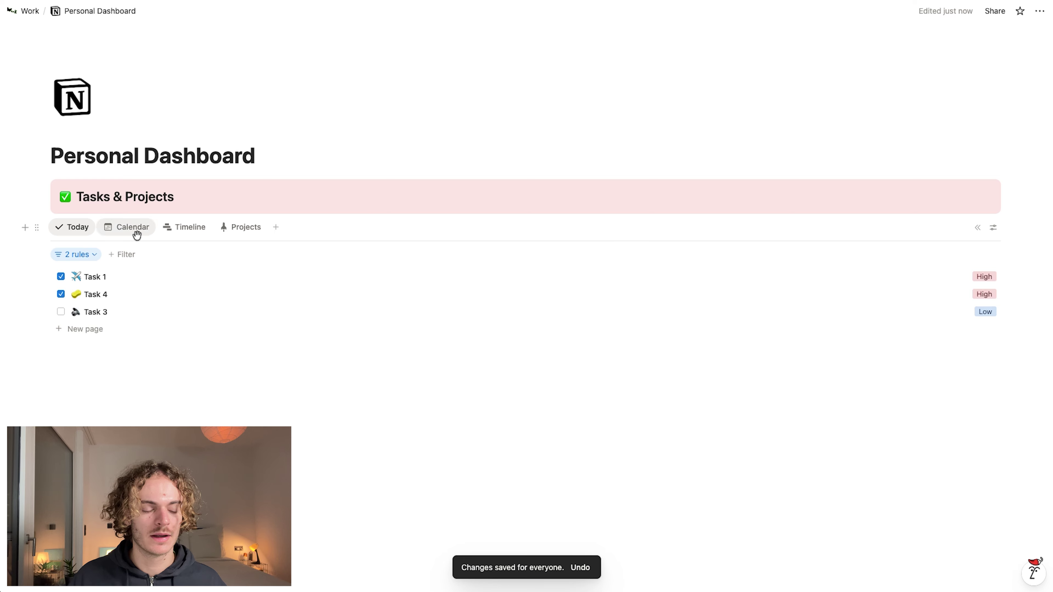
Step: Hide the Today view's filter bar and keep its database toolbar collapsed
click(977, 227)
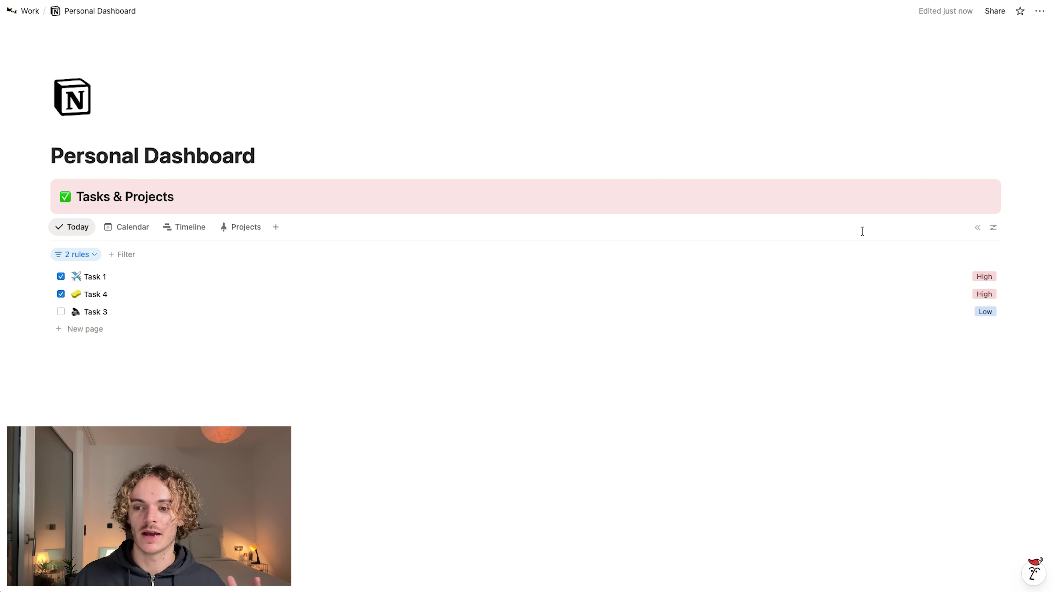
click(976, 227)
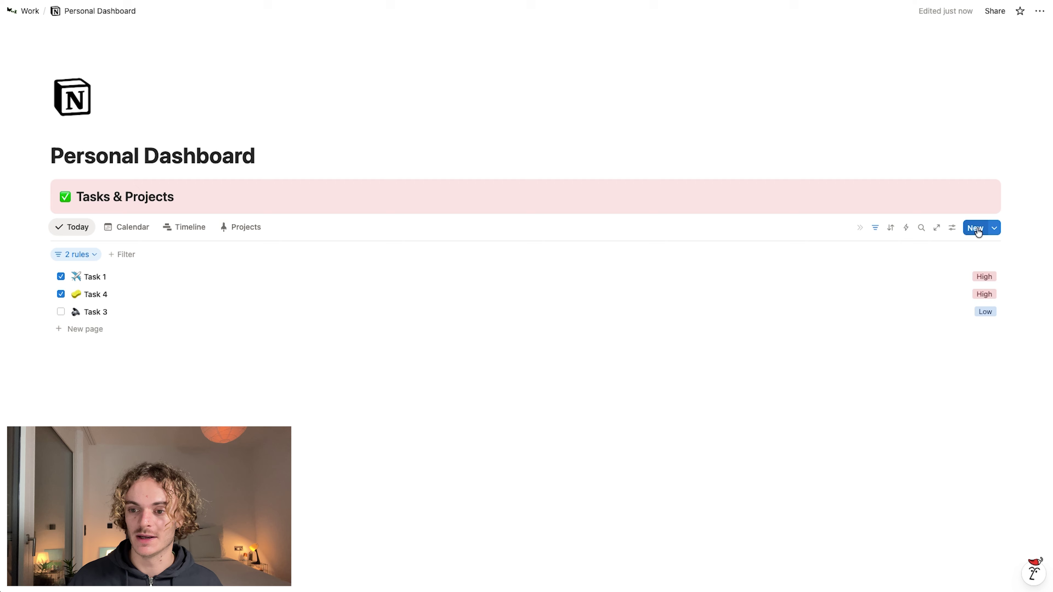
click(875, 228)
Step: Add blank lines below the tasks database, duplicate the Tasks & Projects callout and move the copy beneath them
click(121, 416)
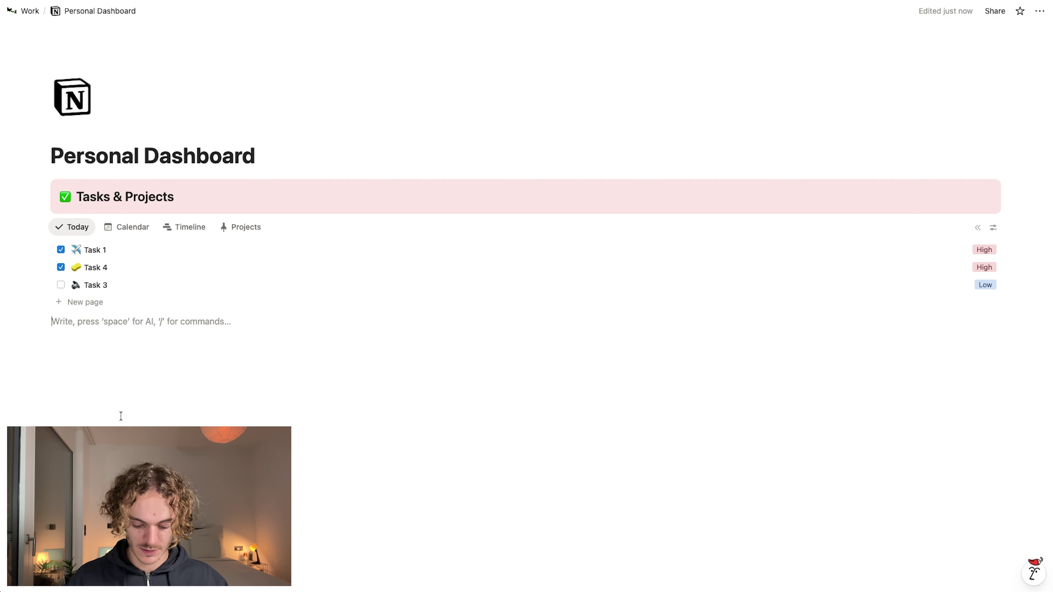
key(Return)
key(Return)
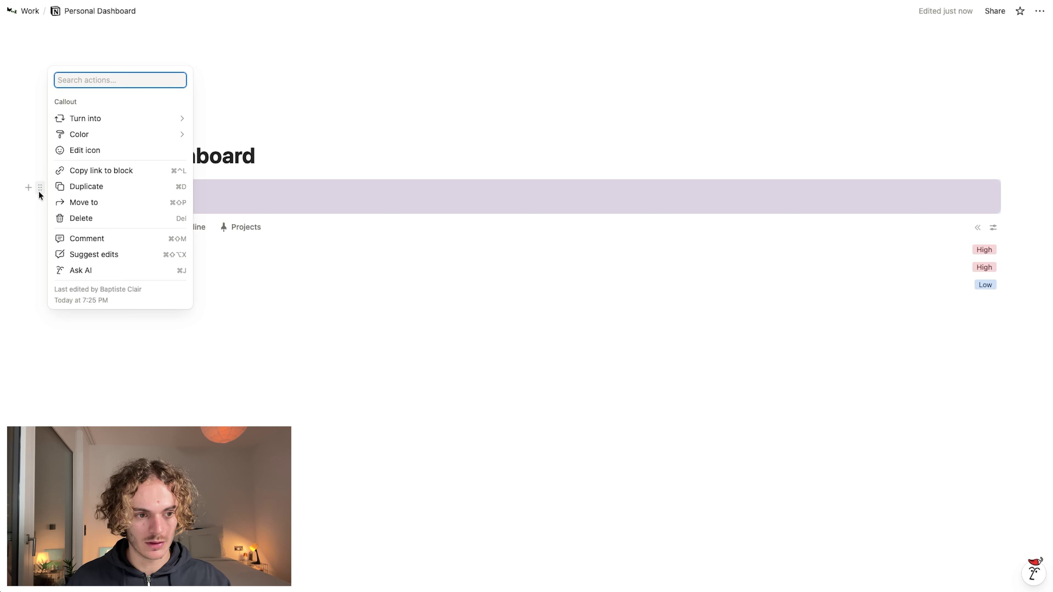
key(super+d)
drag(39, 232, 53, 357)
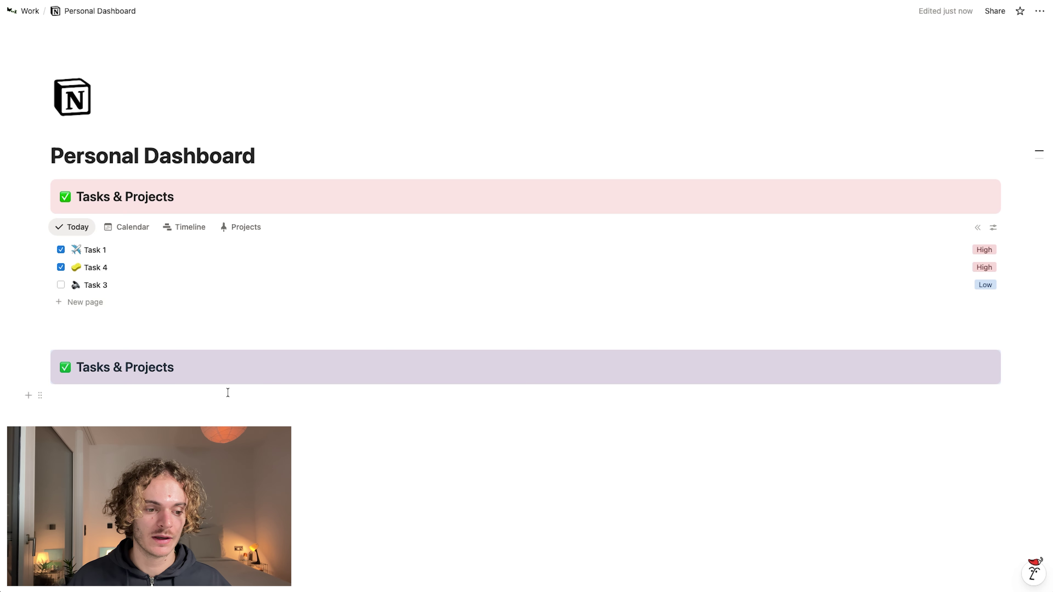
Step: Rename the copied callout's heading to Habits and change its icon to the fire emoji
drag(175, 367, 78, 356)
text(Habi)
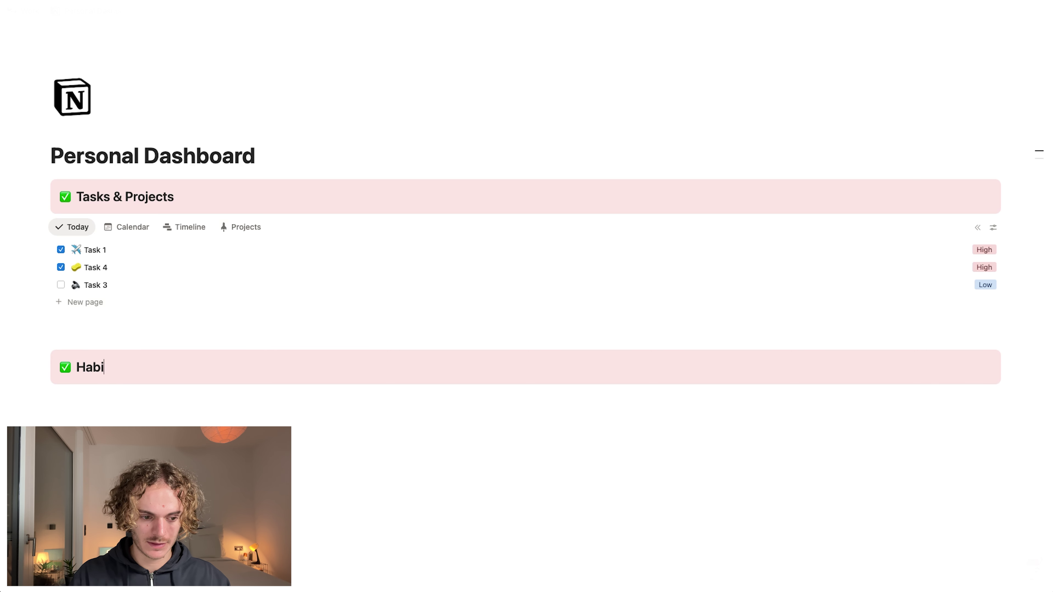
click(58, 366)
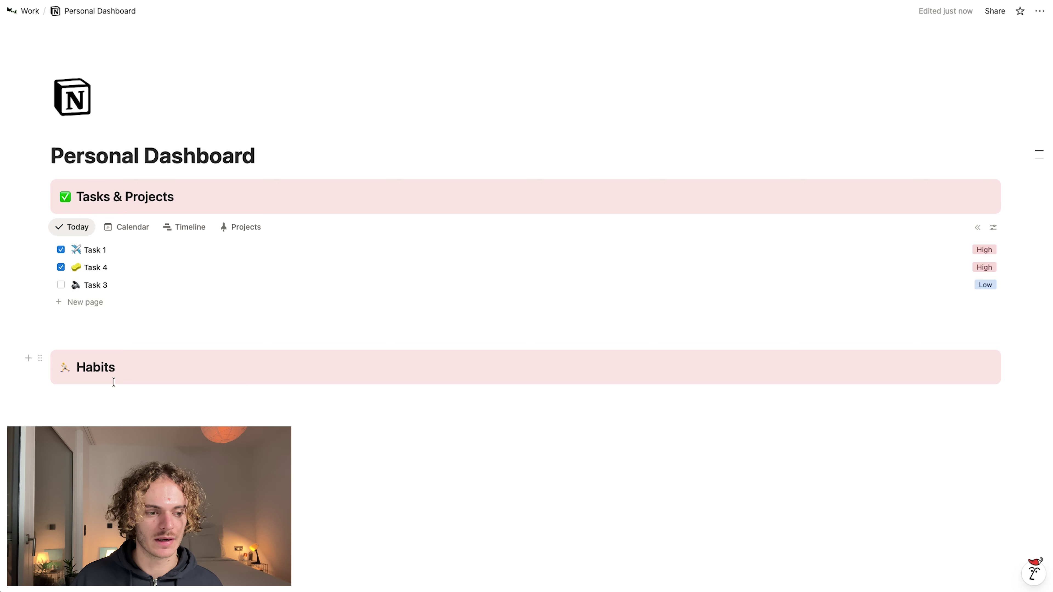
click(65, 367)
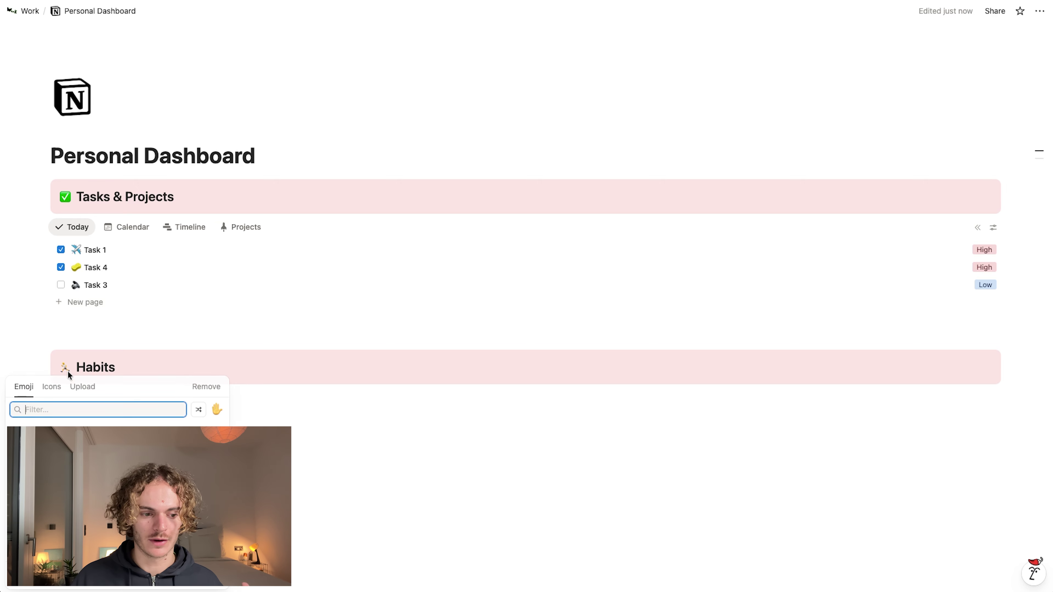
click(16, 435)
Step: Insert a new gallery view database under the Habits callout and name it Habits PD
click(110, 411)
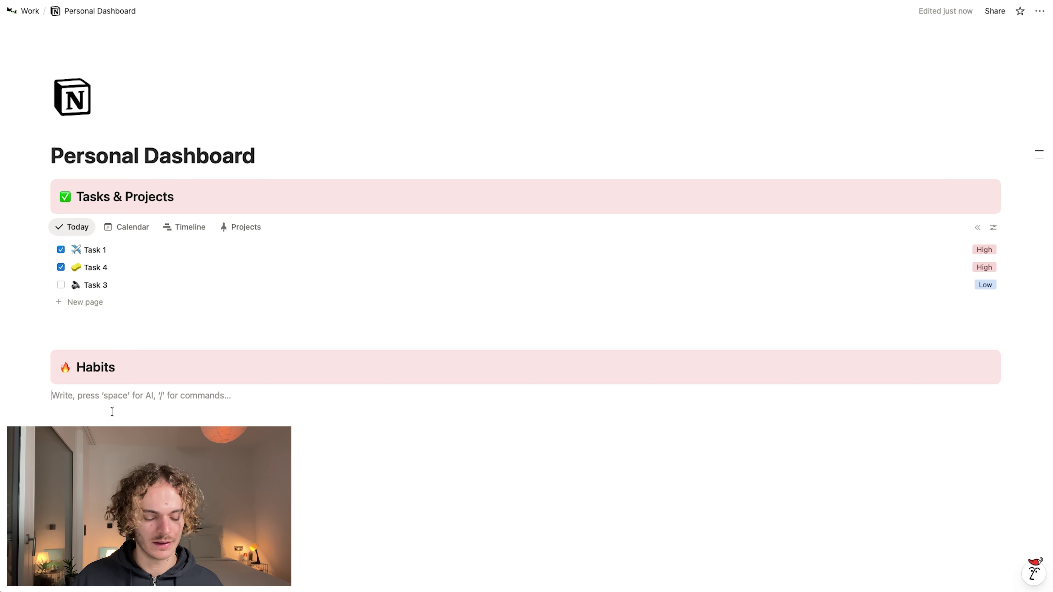
text(/d)
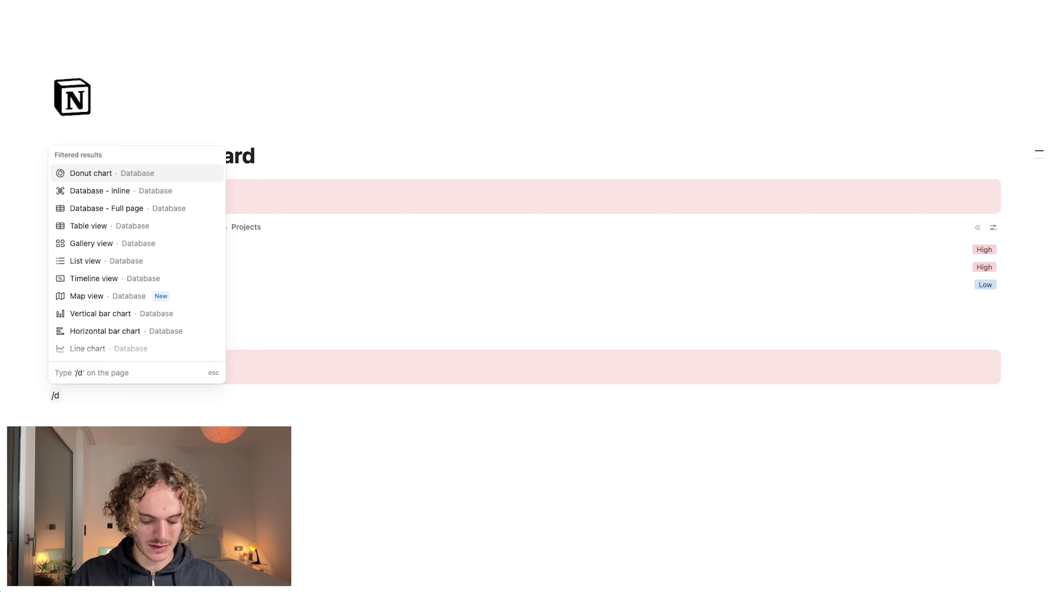
text(atabase)
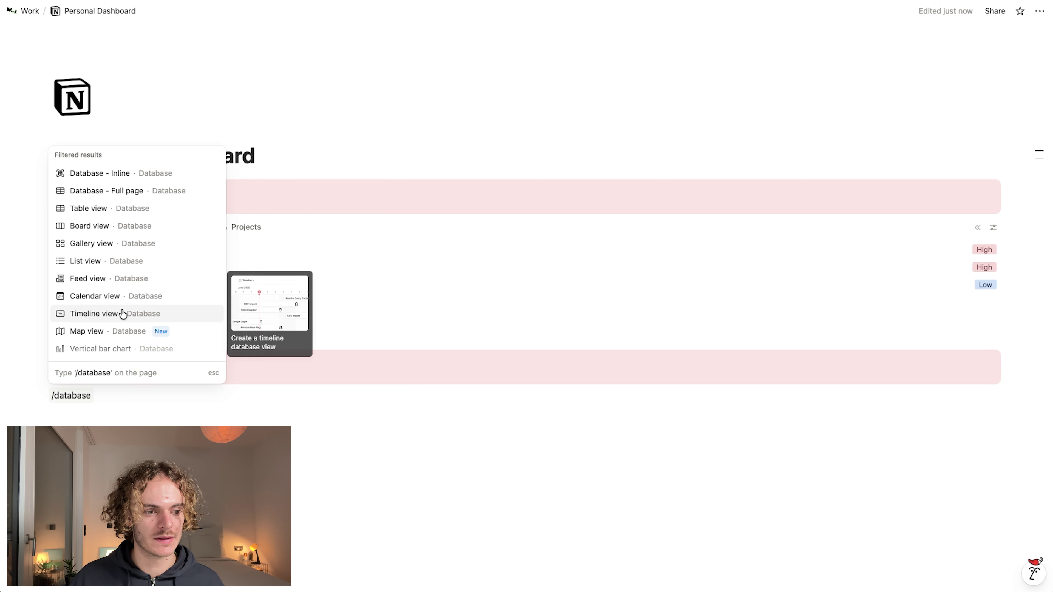
click(134, 243)
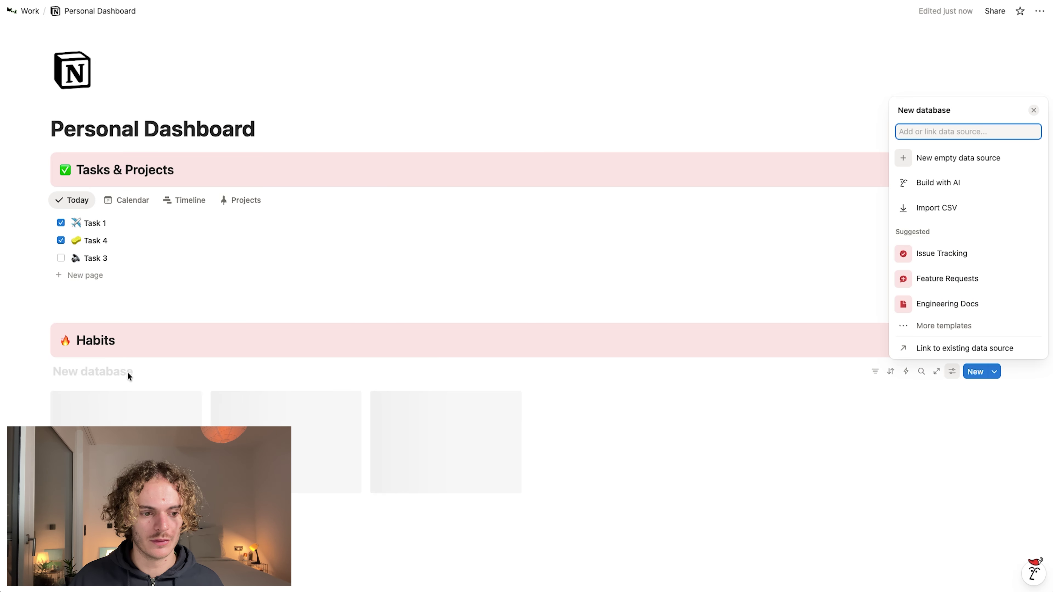
click(91, 371)
text(Habit)
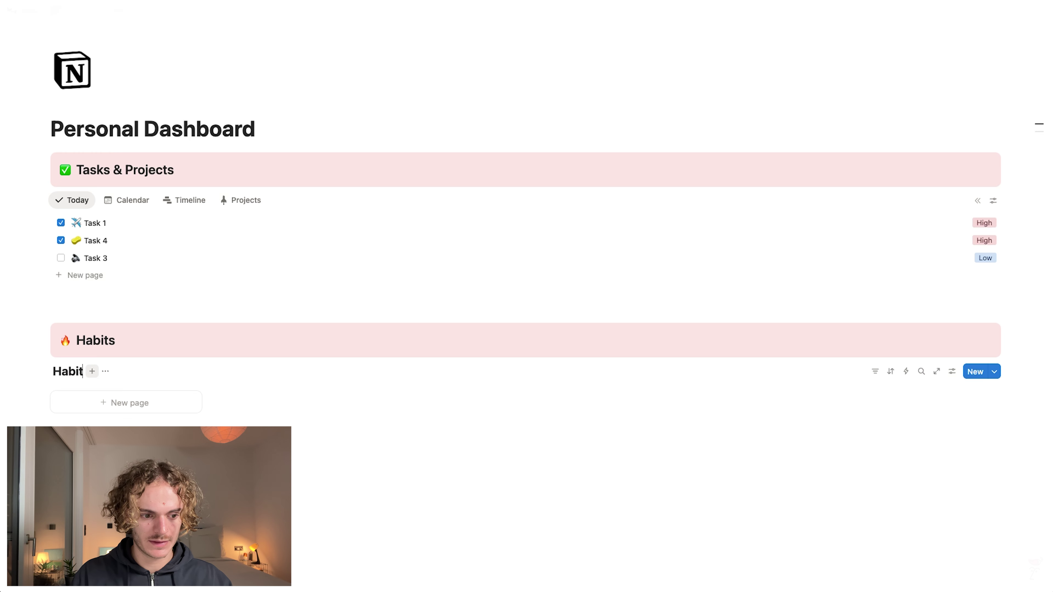
text(s PD)
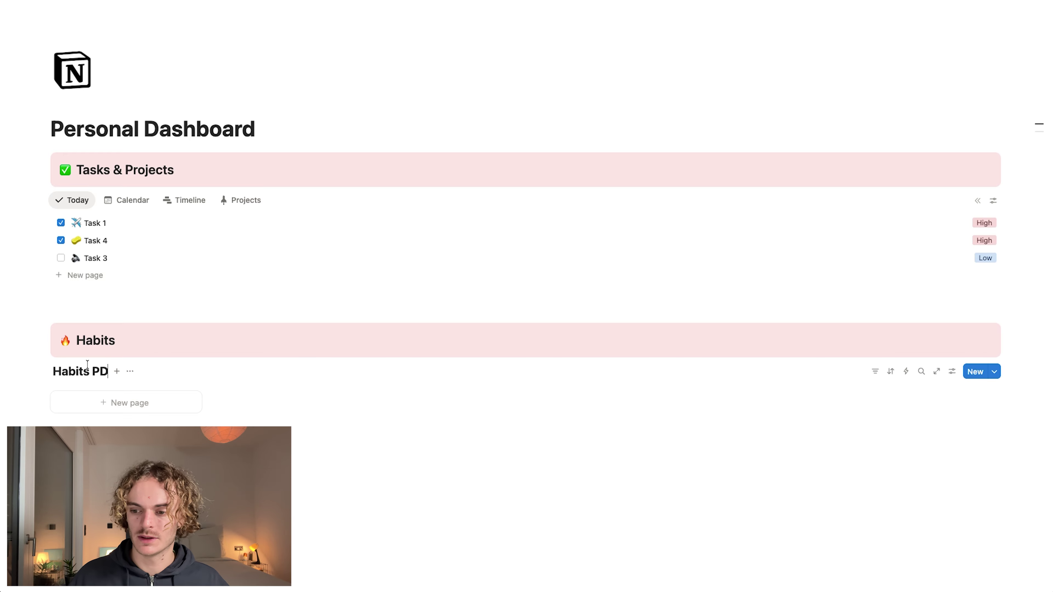
click(366, 491)
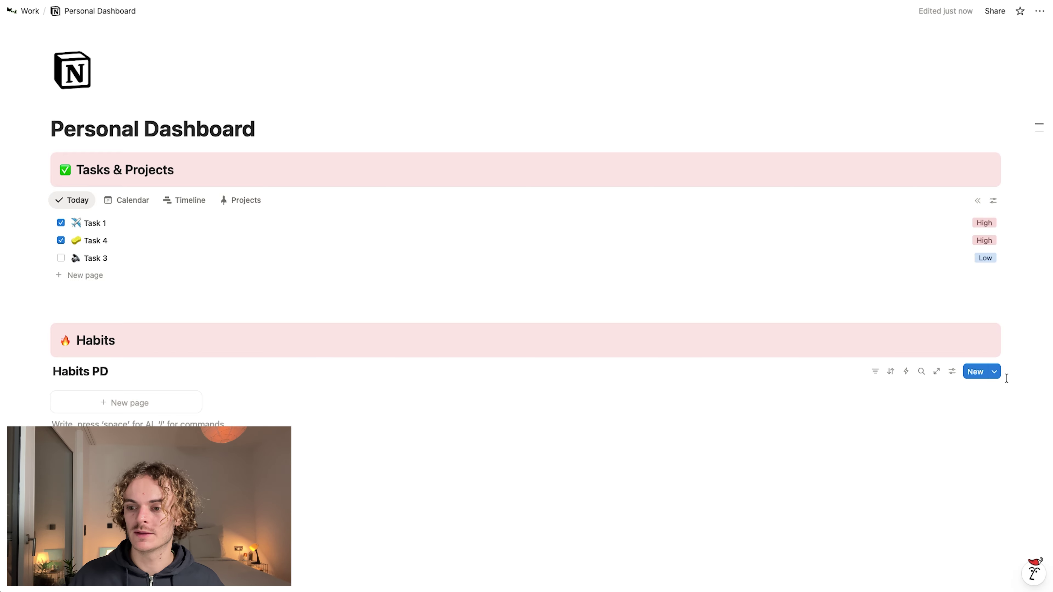
Step: Create a new page template in the Habits PD database
click(994, 371)
click(941, 429)
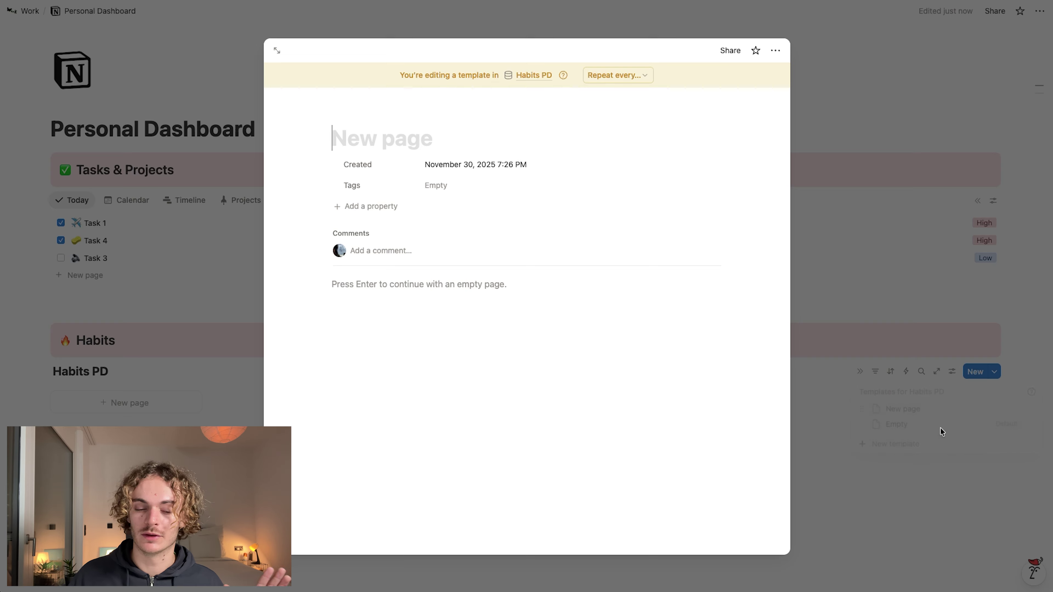
text(N)
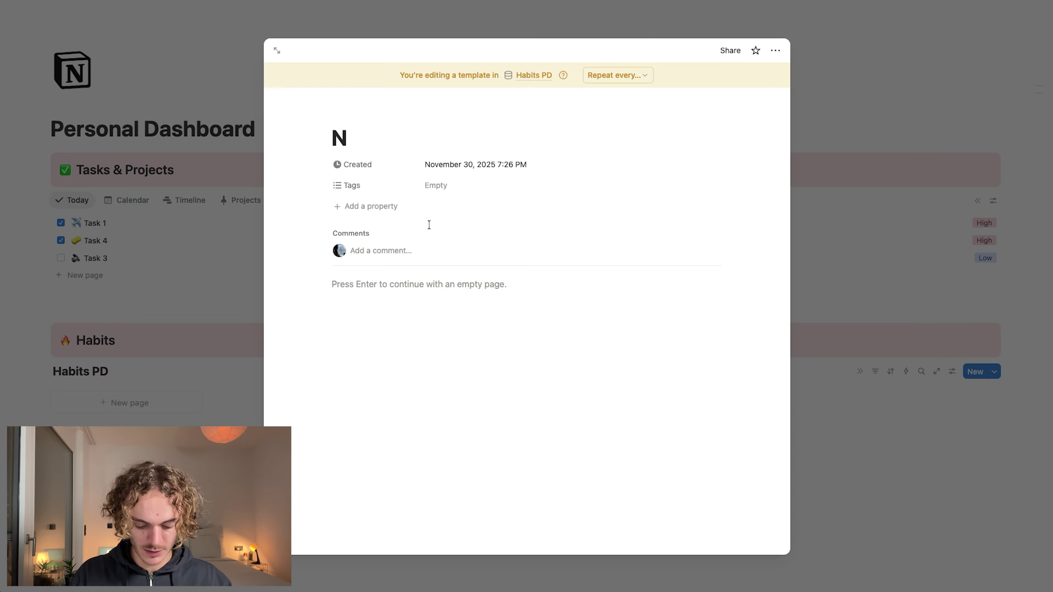
key(BackSpace)
text(T)
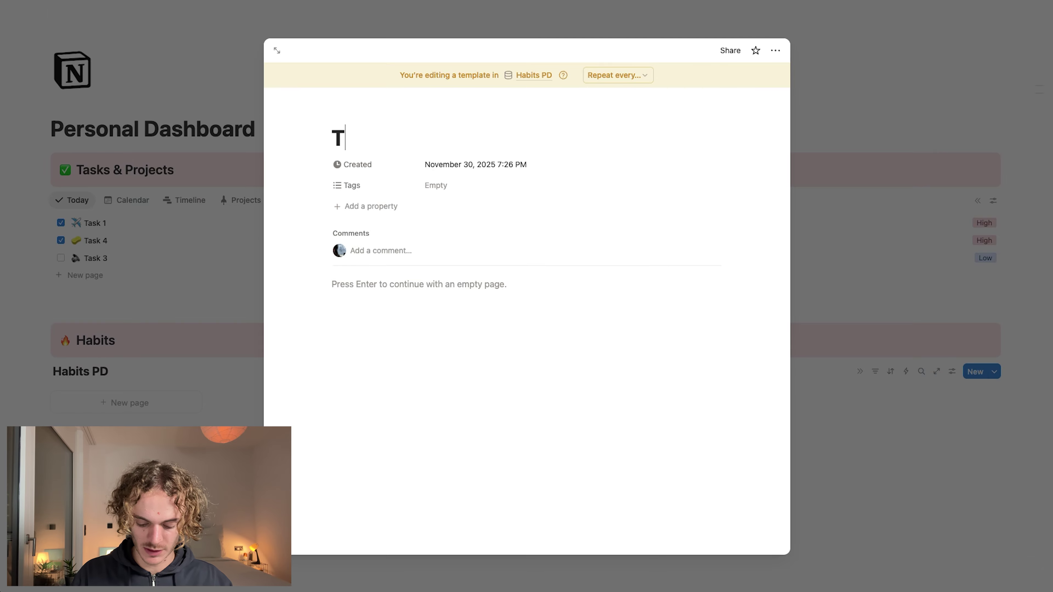
text(od)
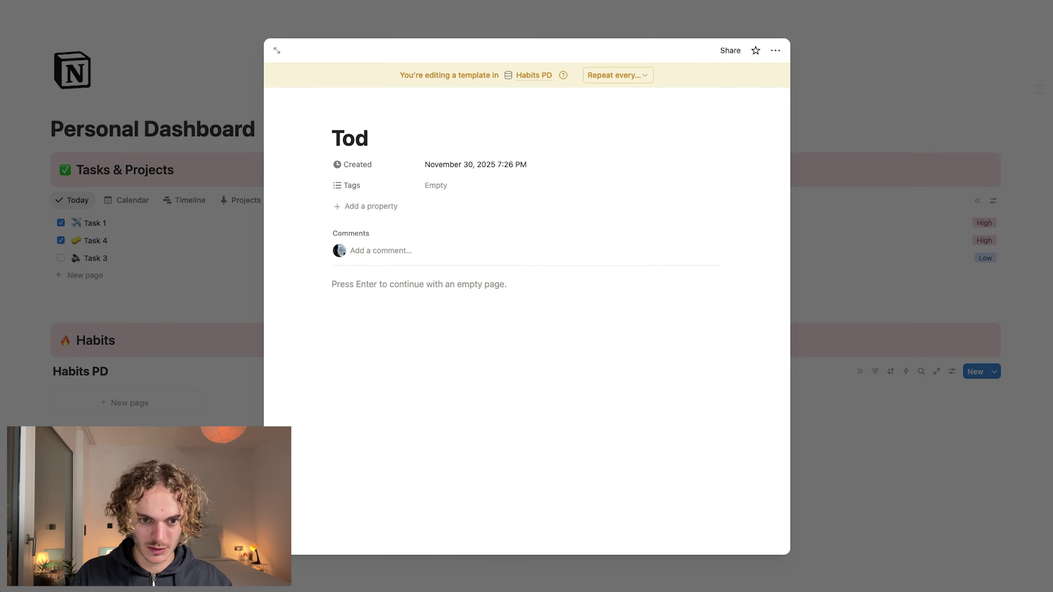
key(BackSpace)
key(BackSpace)
key(BackSpace)
text(@)
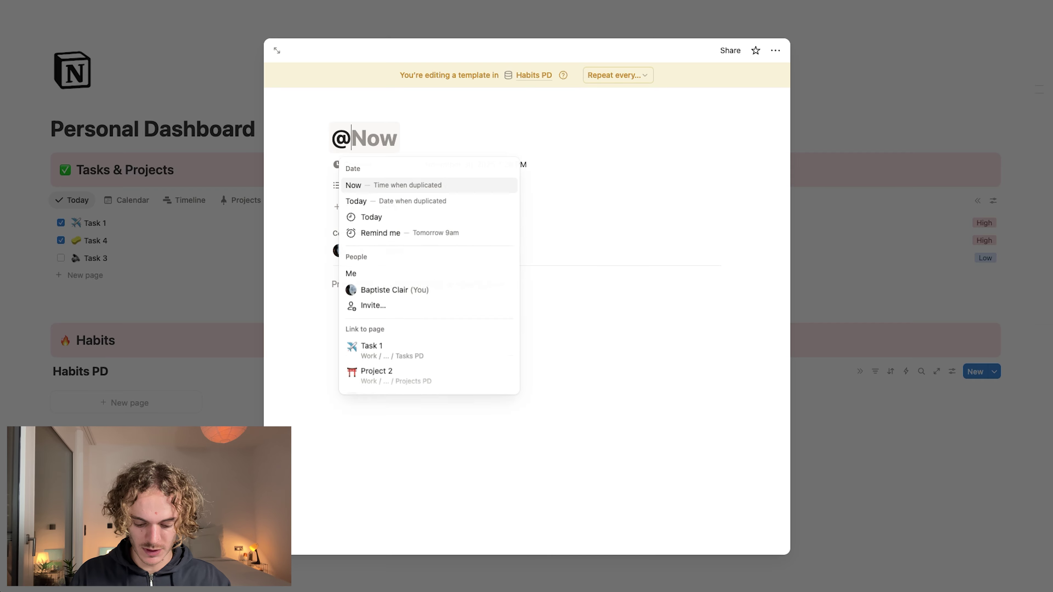
text(today)
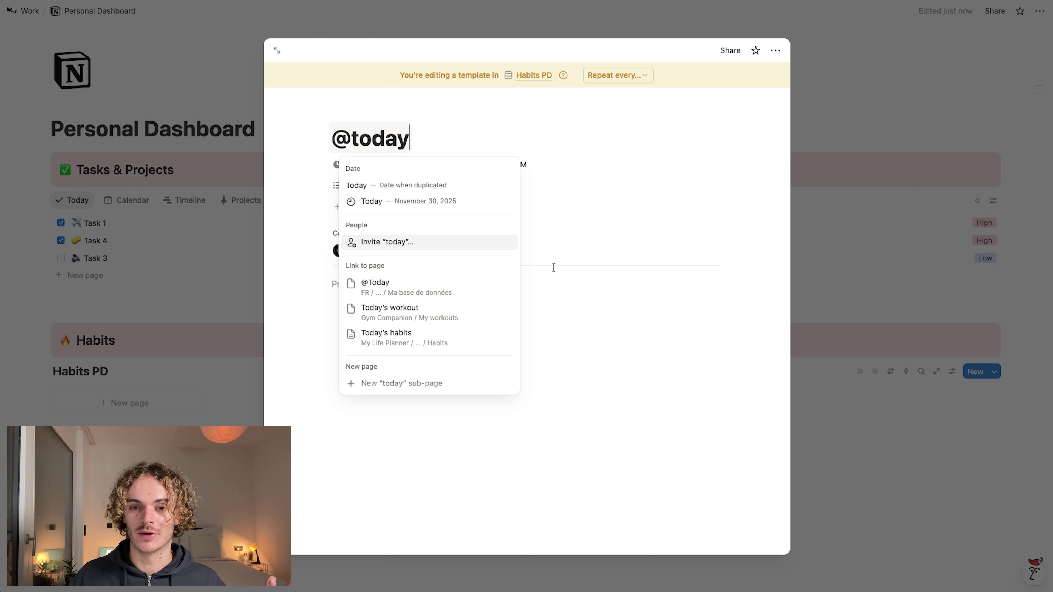
click(397, 189)
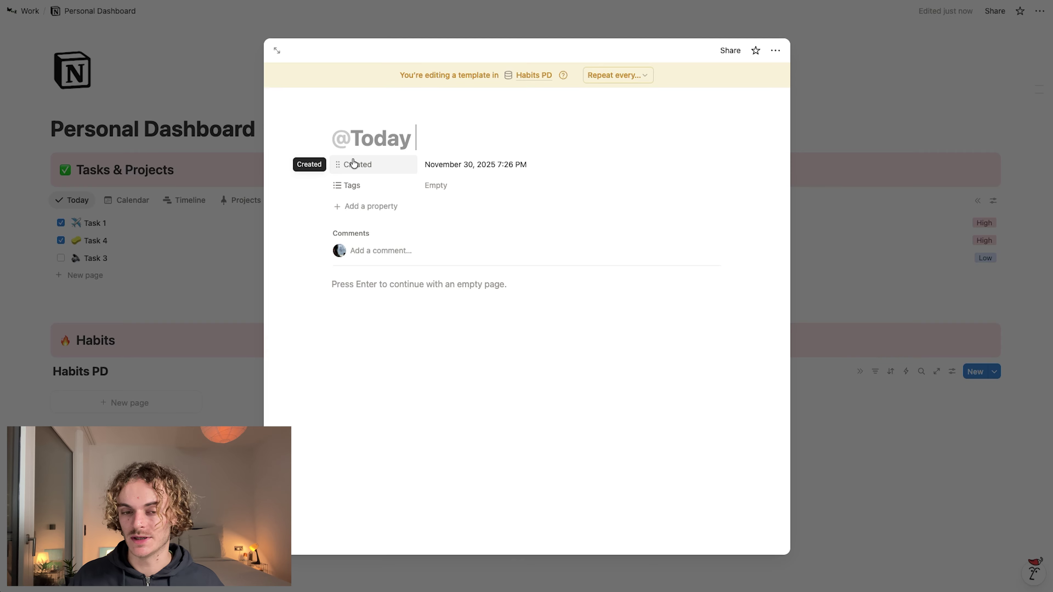
Step: Delete the Created and Tags properties from the Habits PD database
click(354, 163)
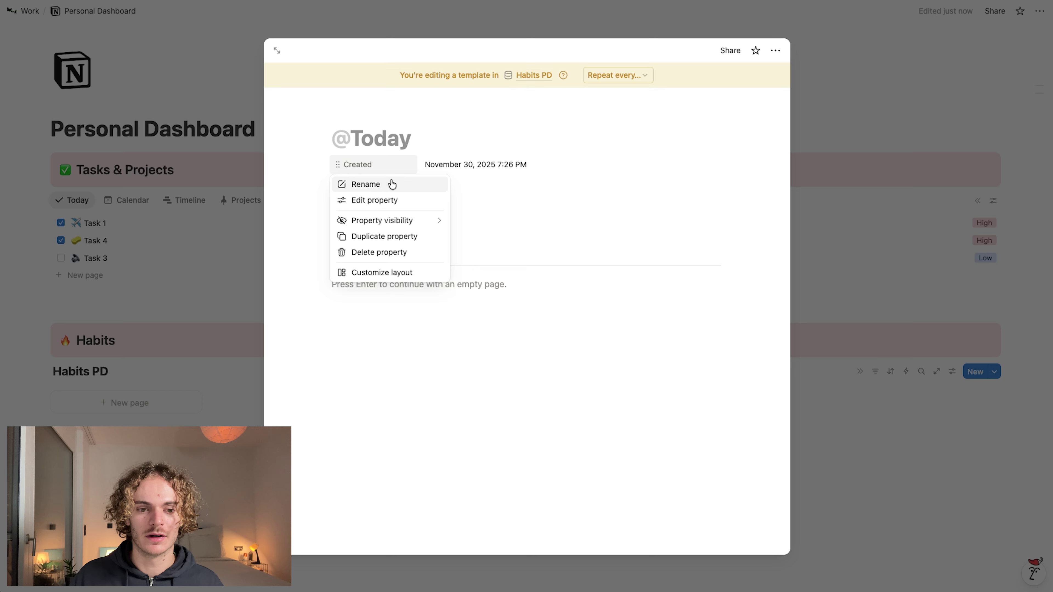
click(377, 252)
click(481, 304)
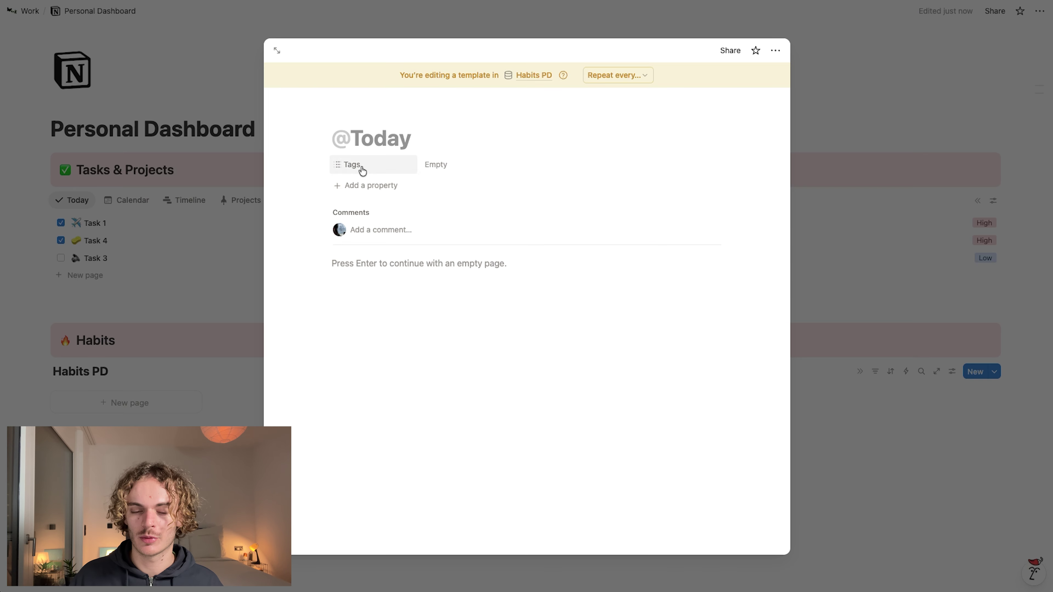
click(357, 165)
click(384, 253)
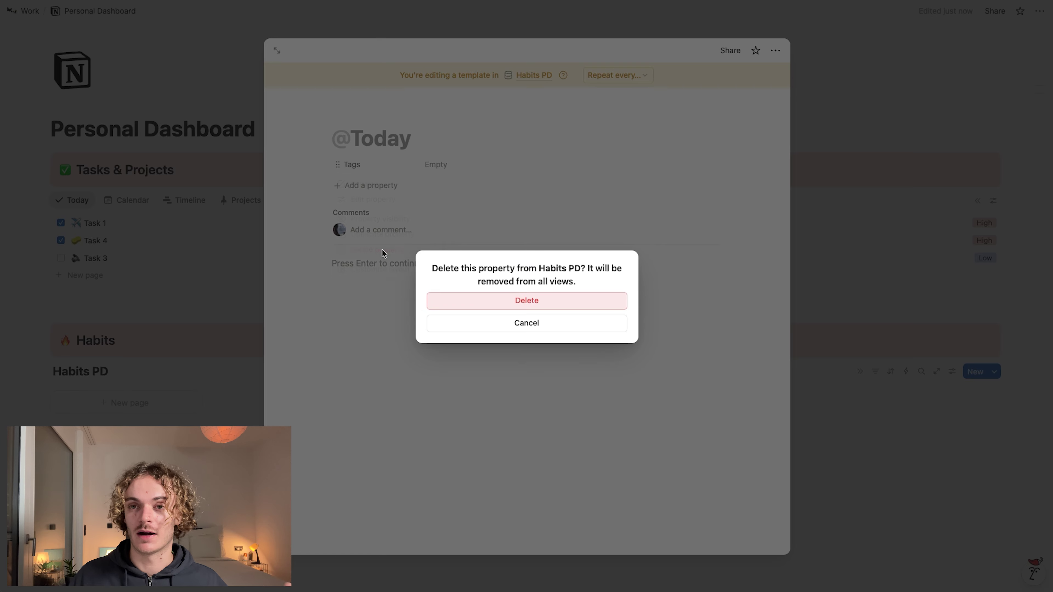
click(521, 307)
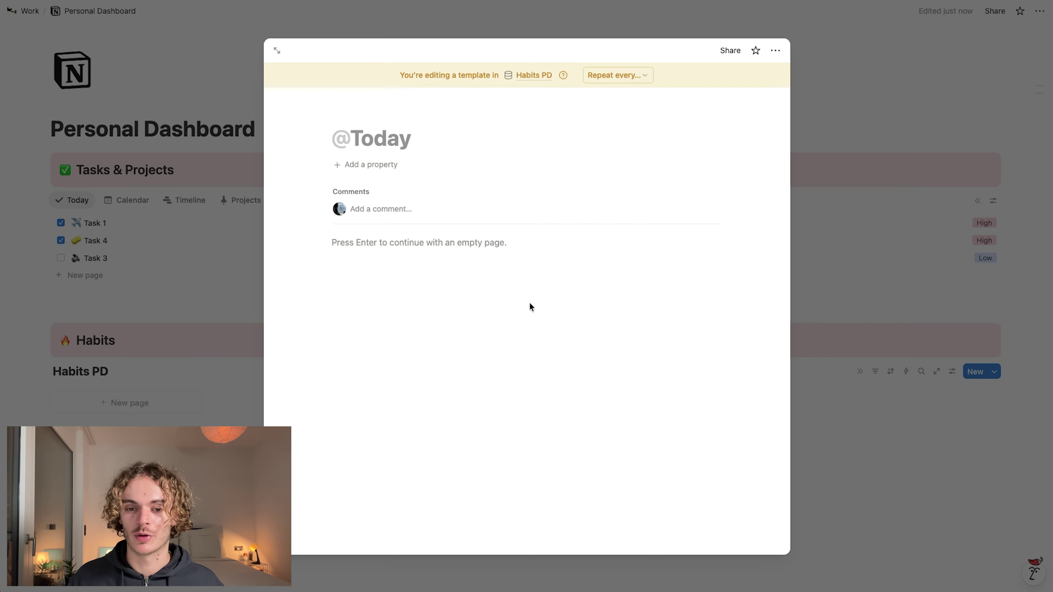
Step: Add a Date property to the Habits PD template
click(373, 168)
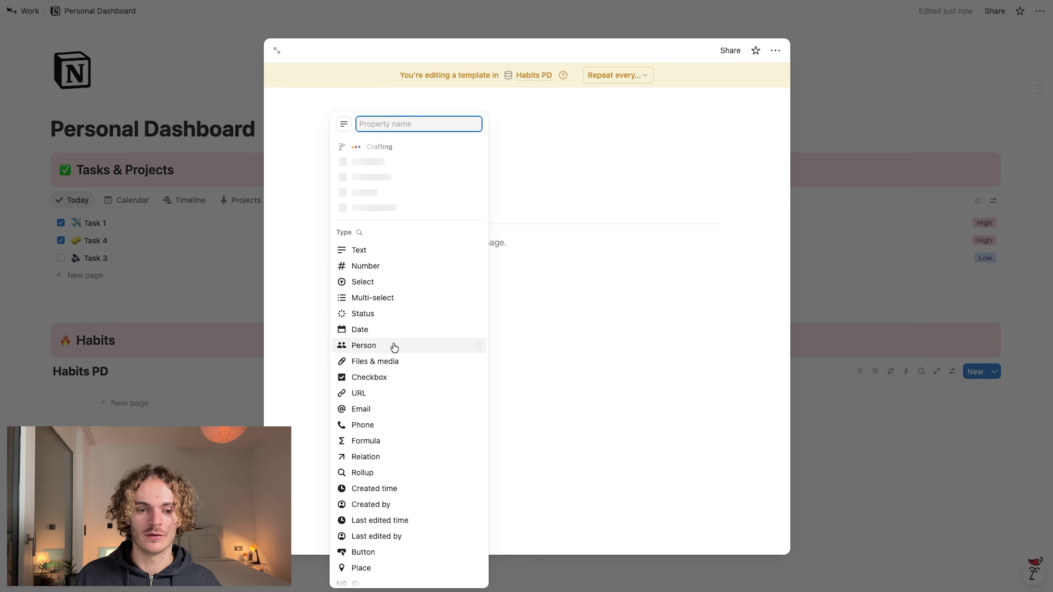
click(392, 329)
click(598, 203)
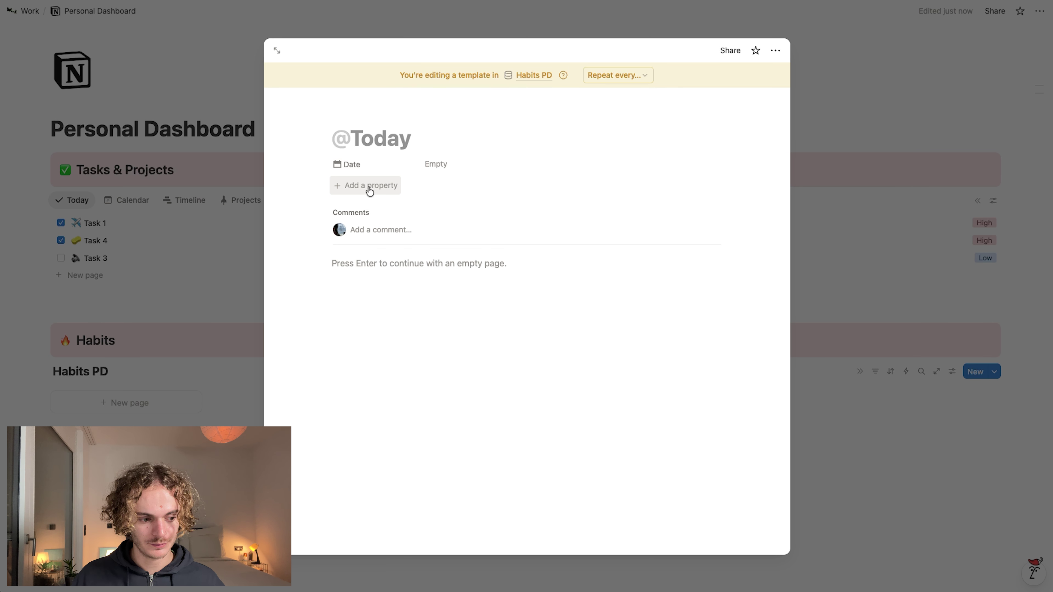
Step: Add a checkbox property named Habit 1 to the Habits PD template
click(370, 190)
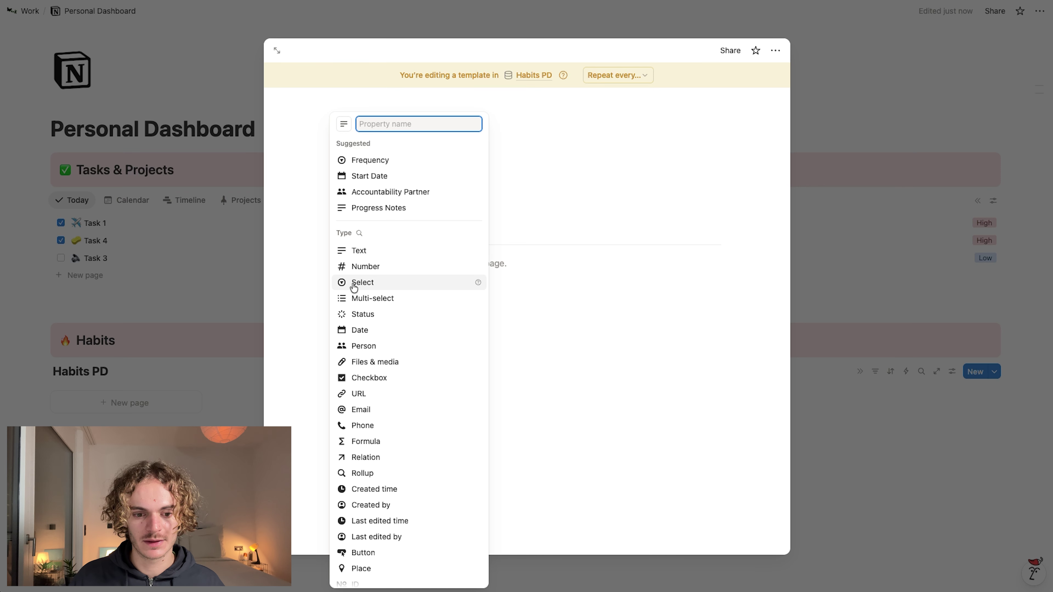
click(386, 378)
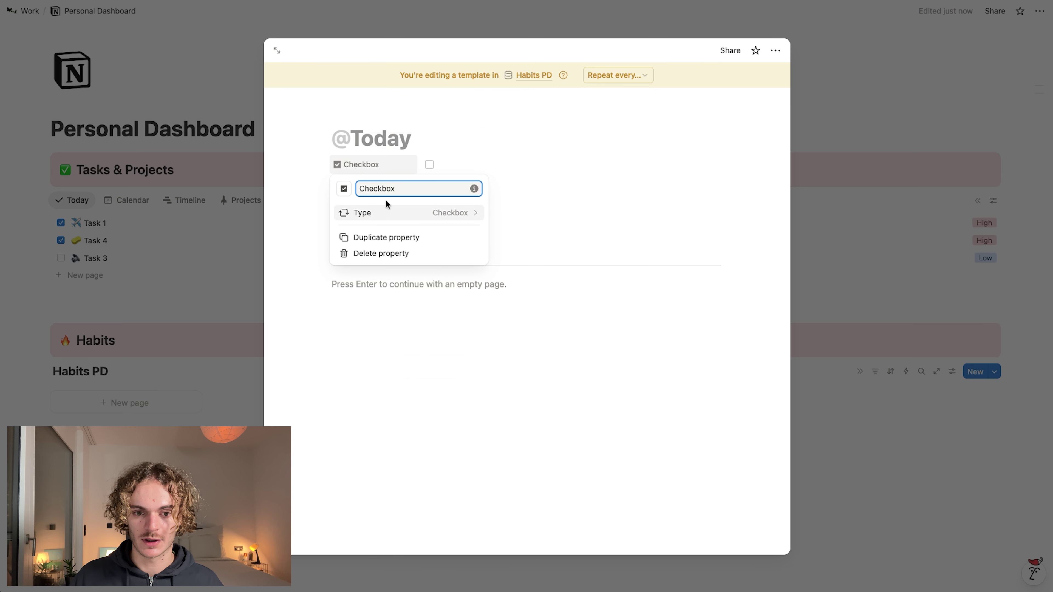
text(Habit)
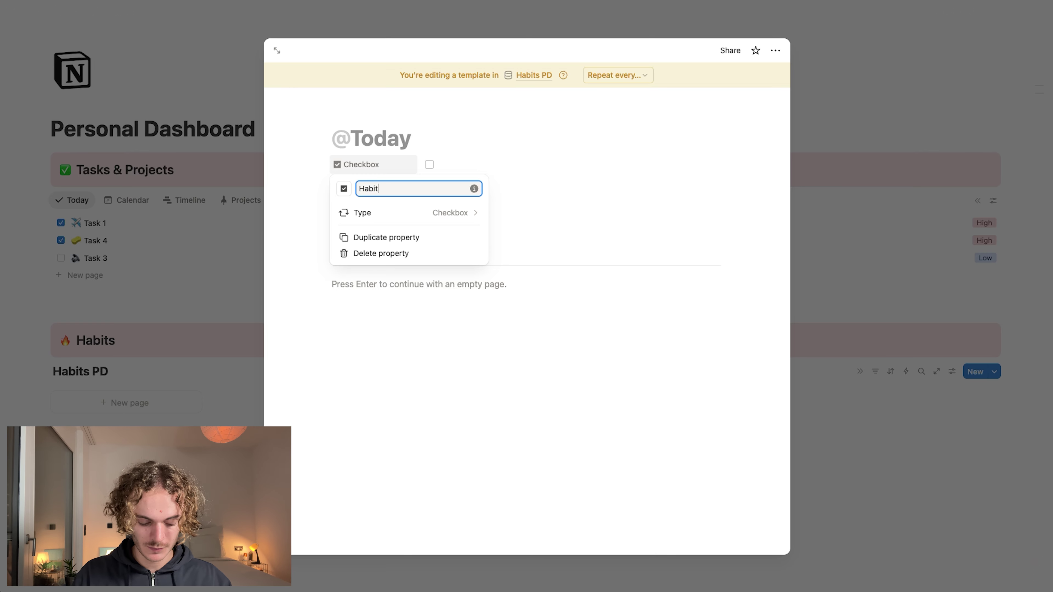
click(583, 171)
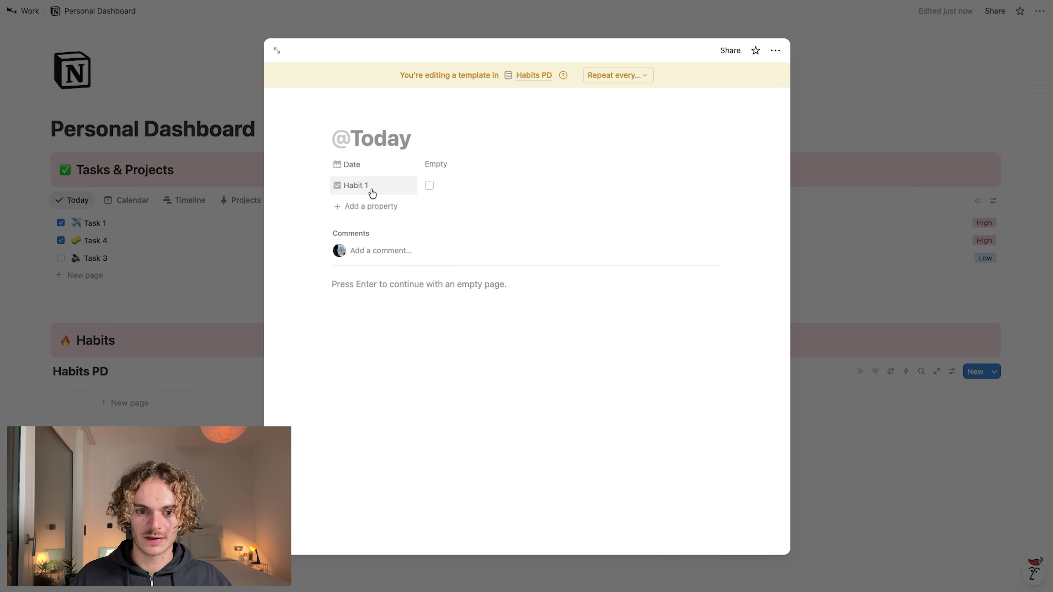
Step: Duplicate the Habit 1 checkbox property and open the copy's name for editing
click(369, 186)
click(384, 272)
click(378, 207)
click(392, 227)
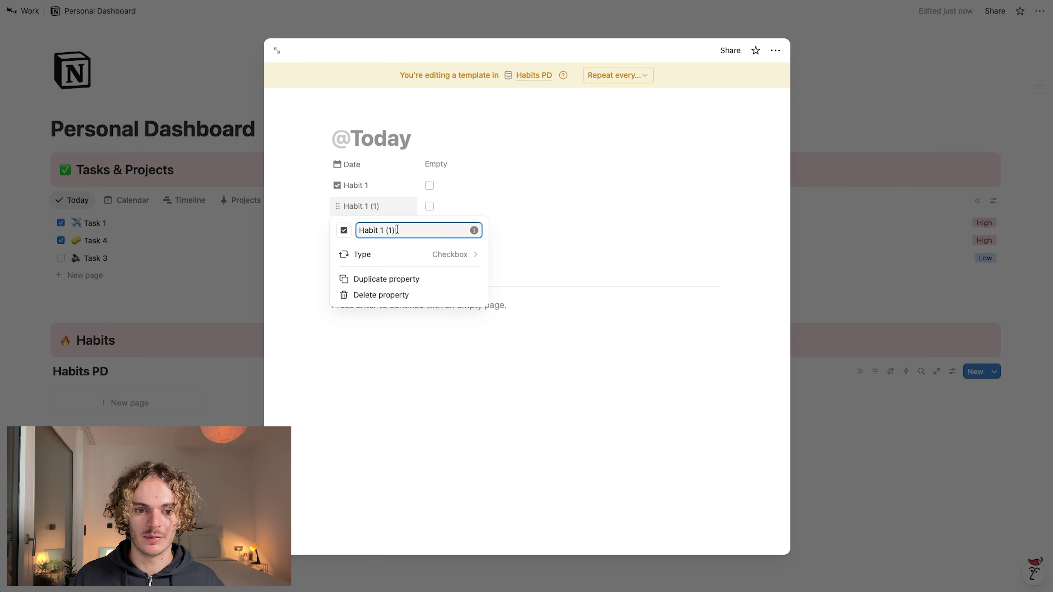
Step: Rename the duplicated checkbox property below Habit 1 to "Habit 2"
key(BackSpace)
key(BackSpace)
key(BackSpace)
text(2)
click(531, 224)
Step: Duplicate the Habit 2 checkbox property and rename the copy "Habit 3"
click(370, 211)
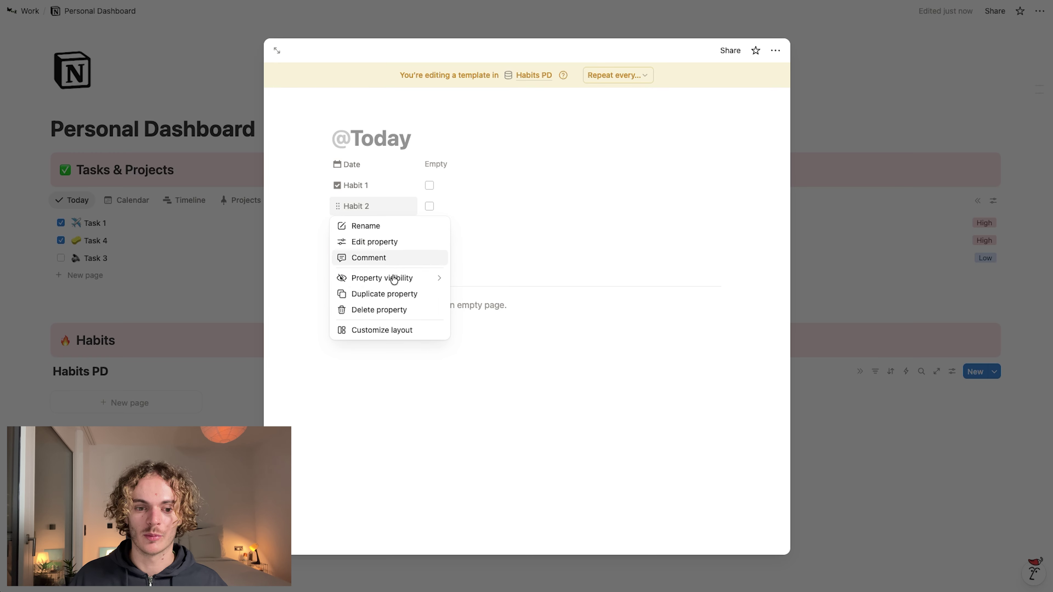
click(398, 294)
click(375, 234)
click(399, 262)
click(395, 250)
drag(395, 250, 381, 249)
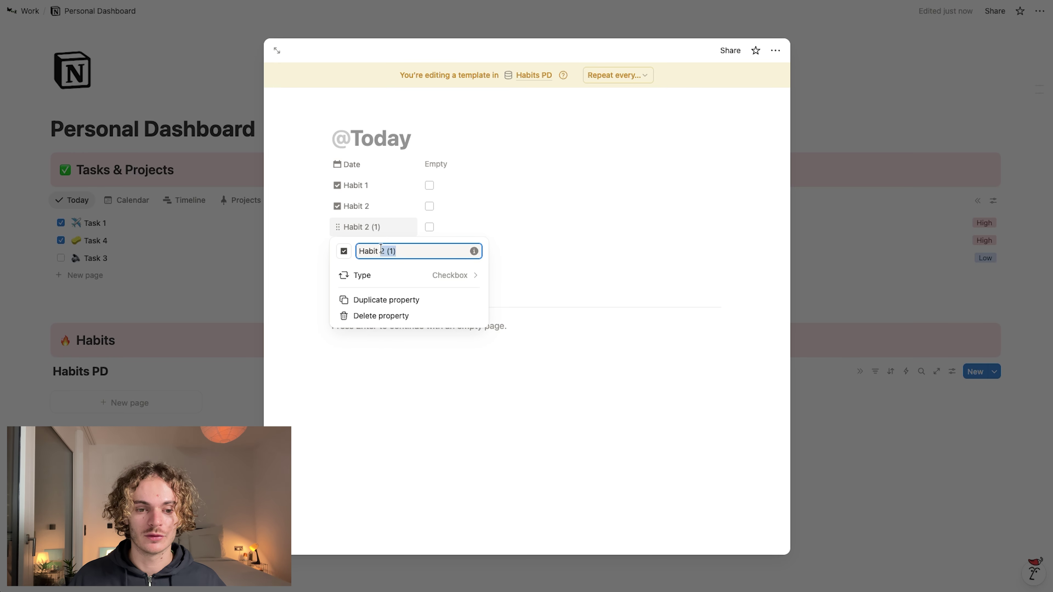
text(3)
click(598, 262)
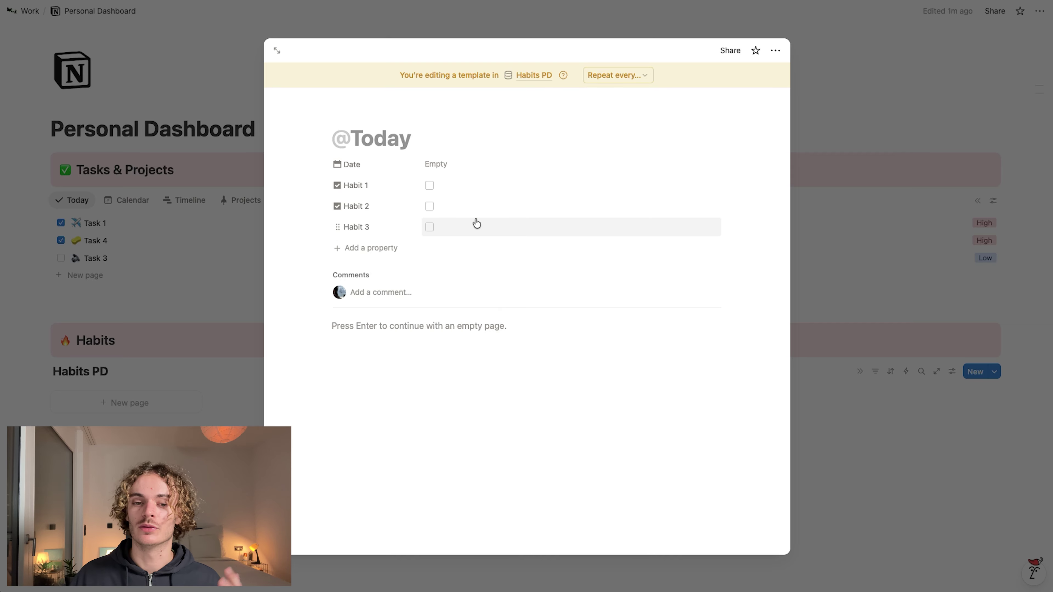
Step: Tick the Habit 1, Habit 2 and Habit 3 checkboxes in the template, and clear all three again
click(429, 185)
click(429, 206)
click(429, 226)
click(429, 185)
click(429, 206)
click(429, 227)
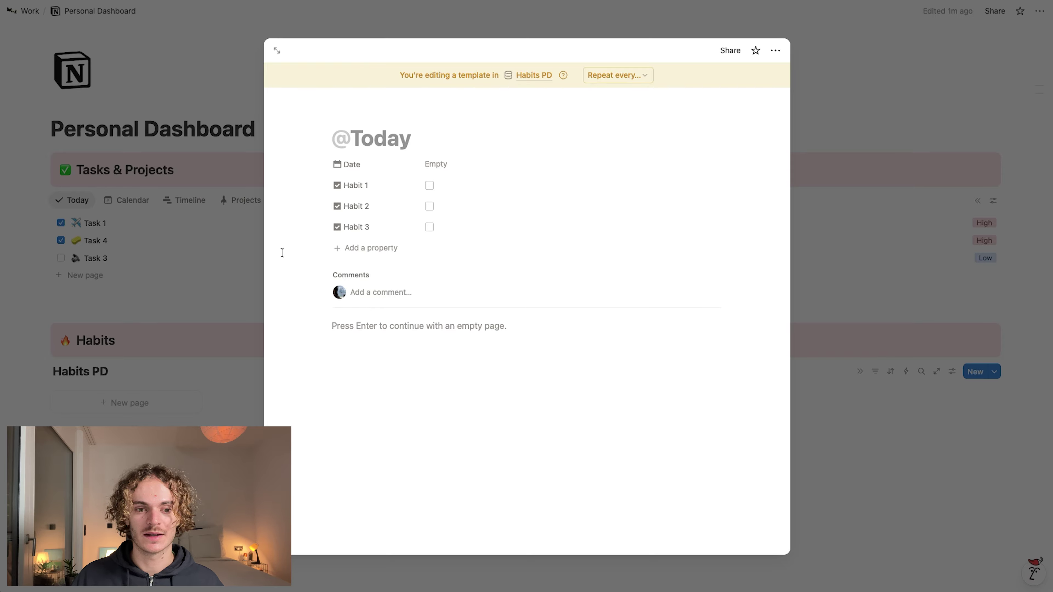
Step: Add a Formula property named "Completion" to the template and give it the line chart icon
click(368, 249)
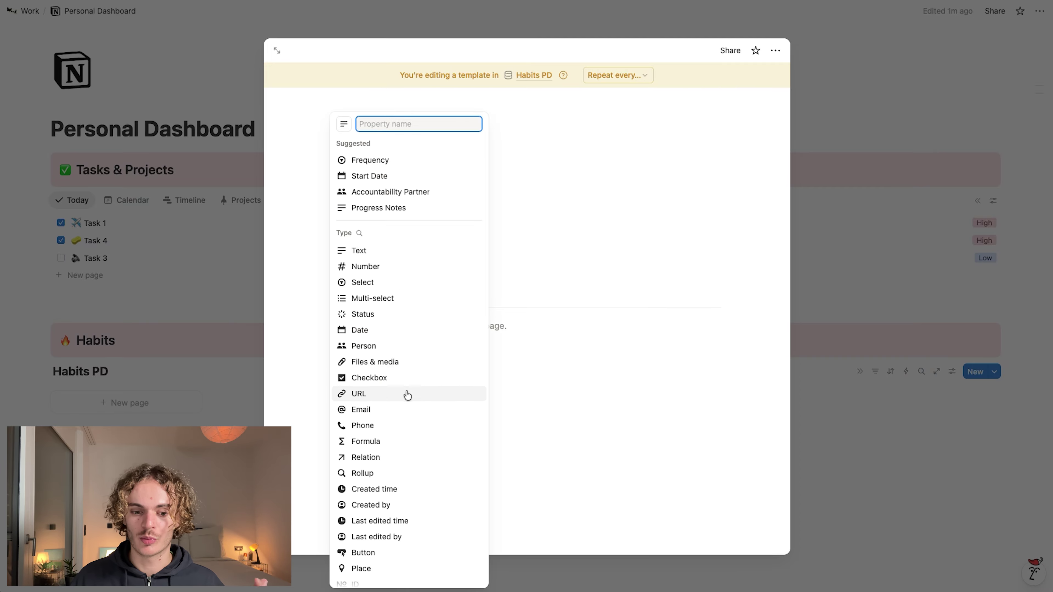
click(399, 441)
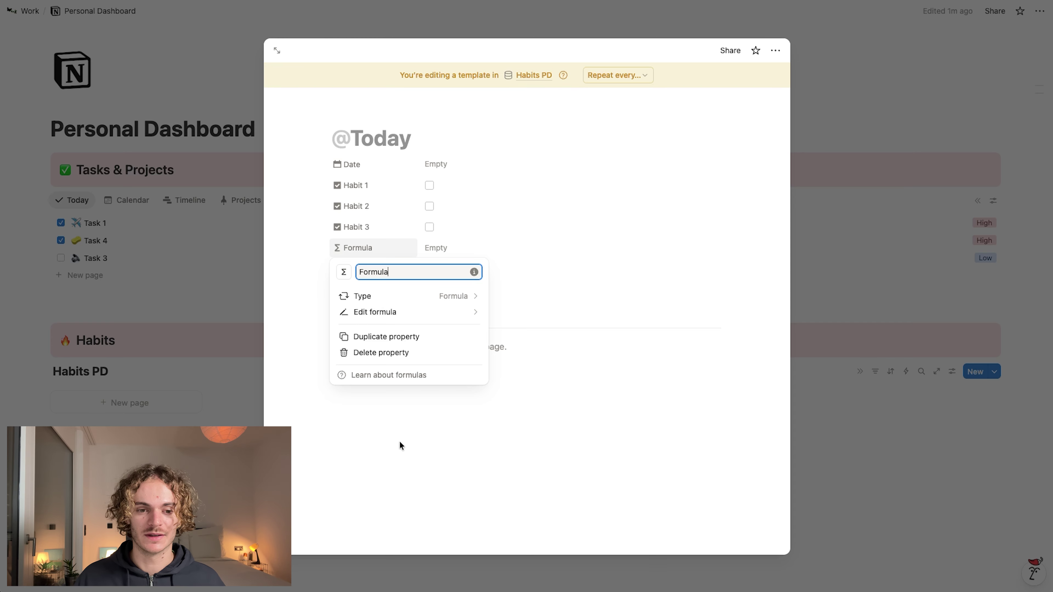
drag(399, 270, 339, 264)
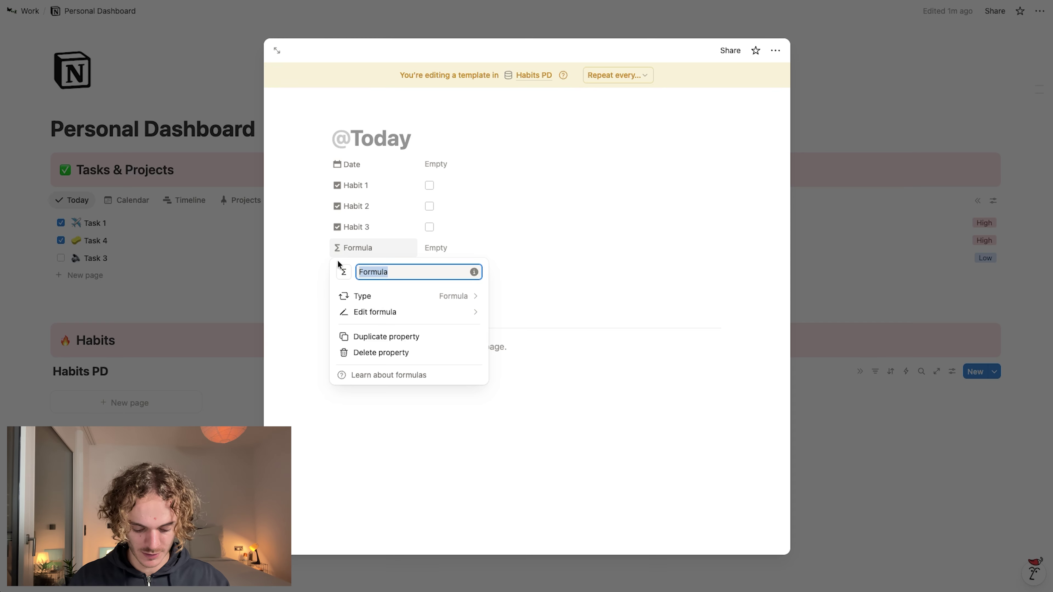
text(COm)
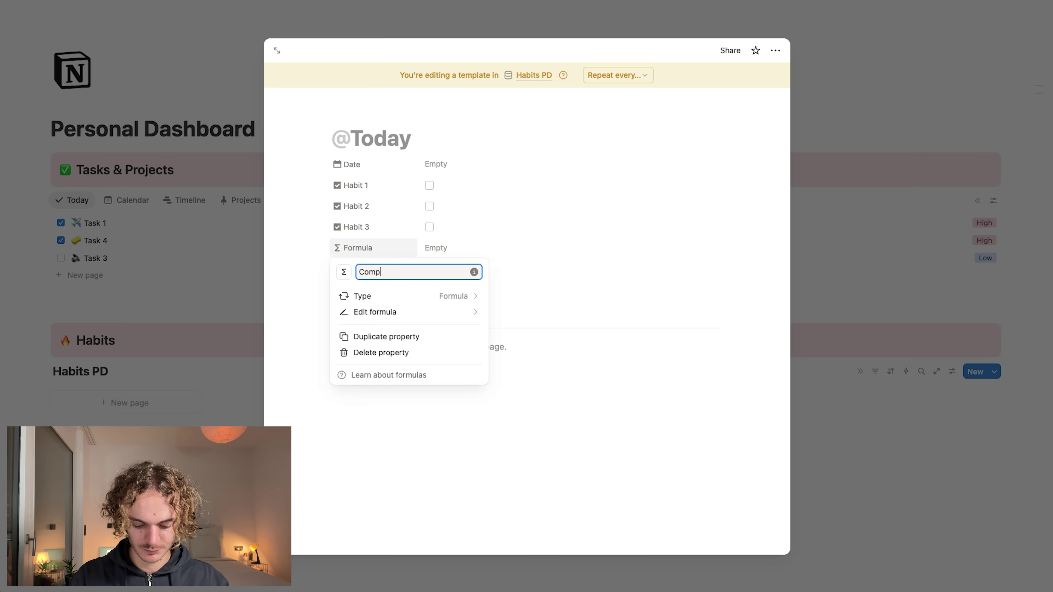
click(344, 273)
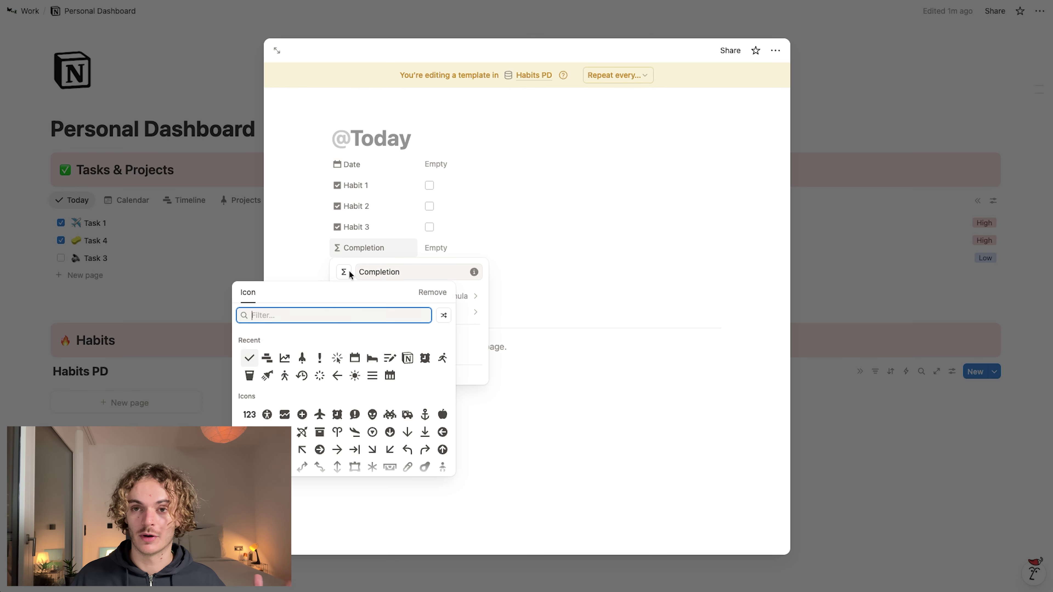
click(279, 359)
click(513, 236)
Step: Enter the formula mean(if(Habit 1,1,0)) for the Completion property, inserting Habit 1 as a property reference
click(488, 248)
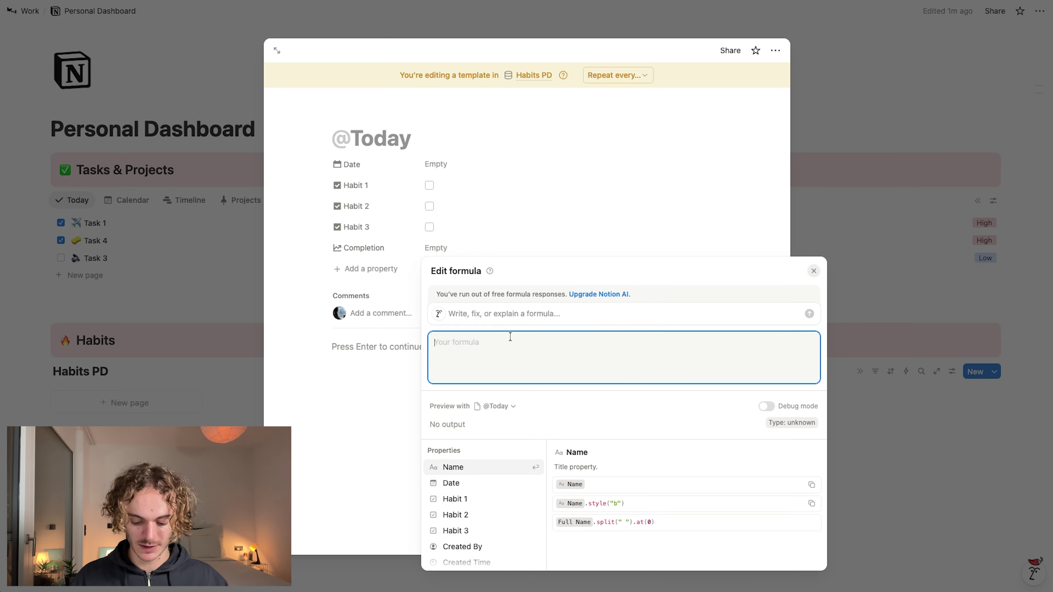
text(mean()
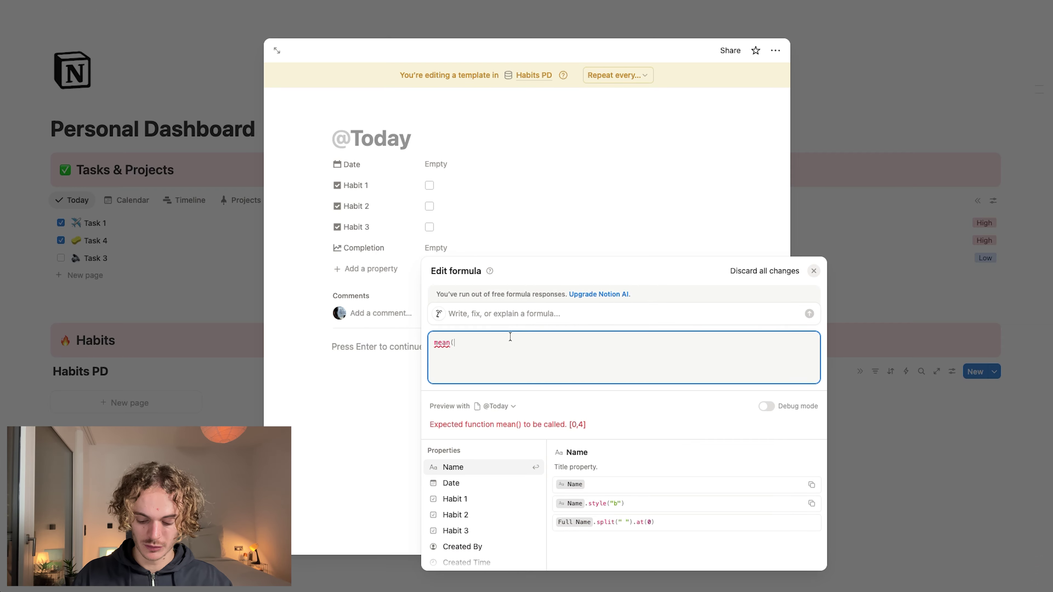
text())
key(Left)
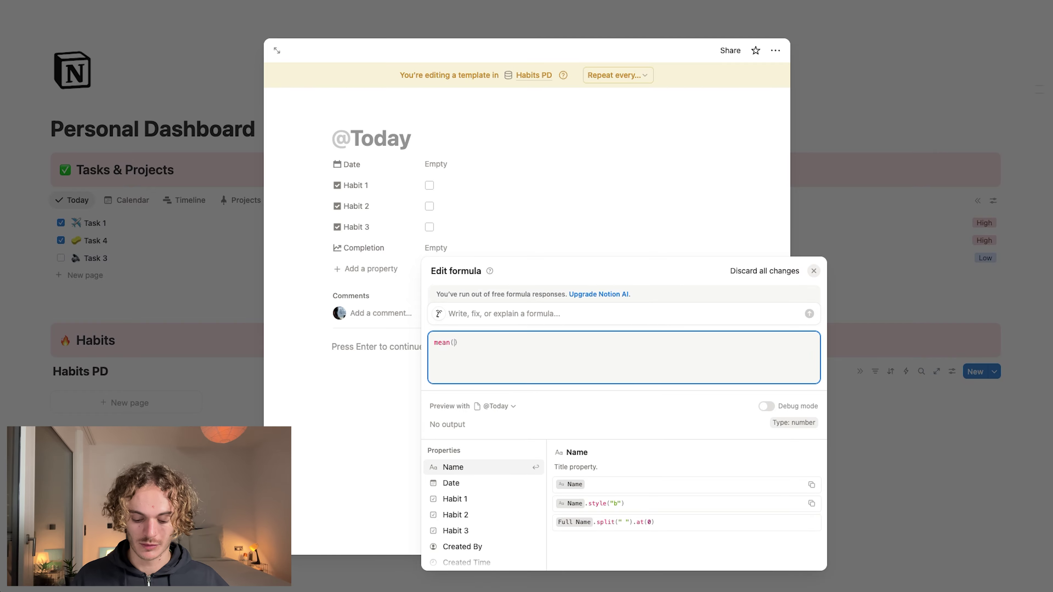
text(if)
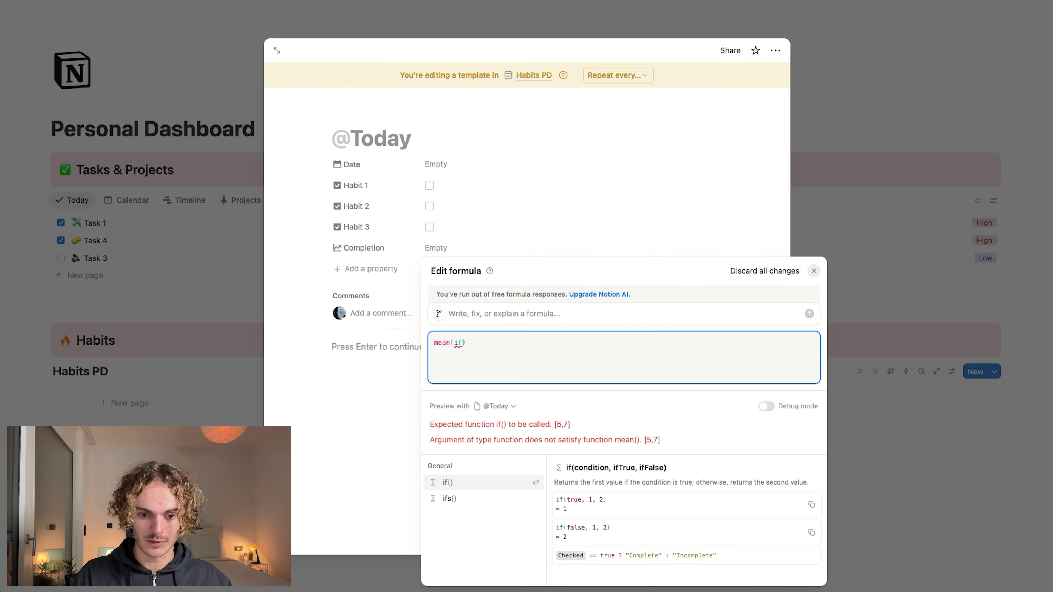
text(()
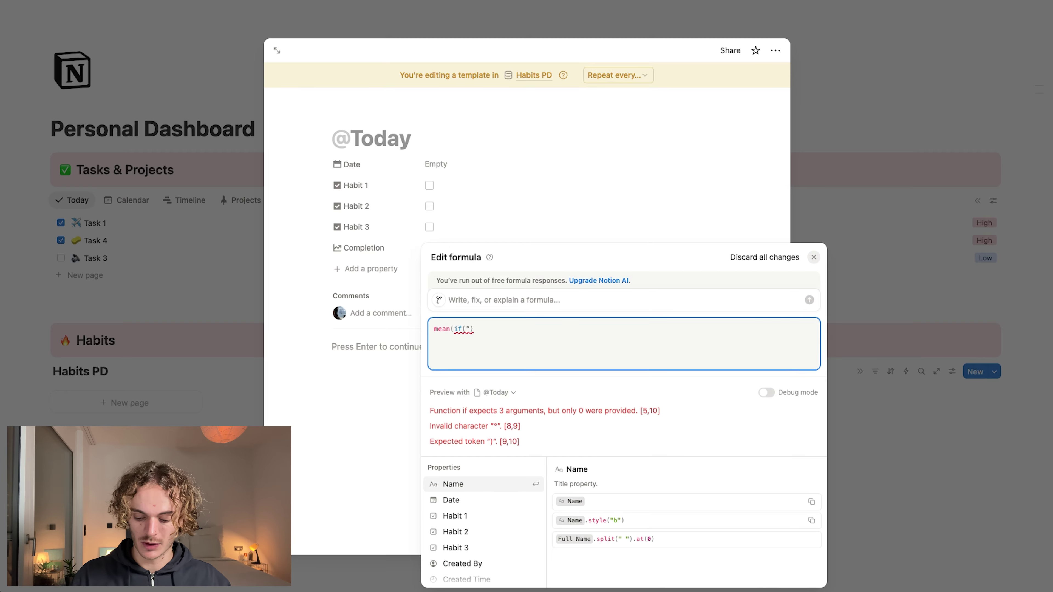
key(BackSpace)
text())
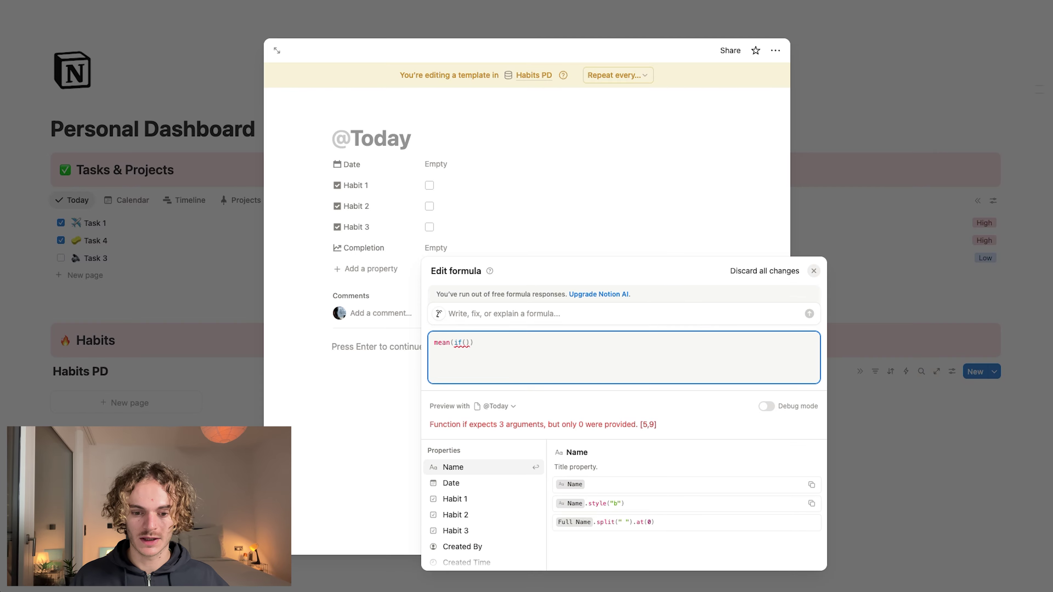
click(455, 499)
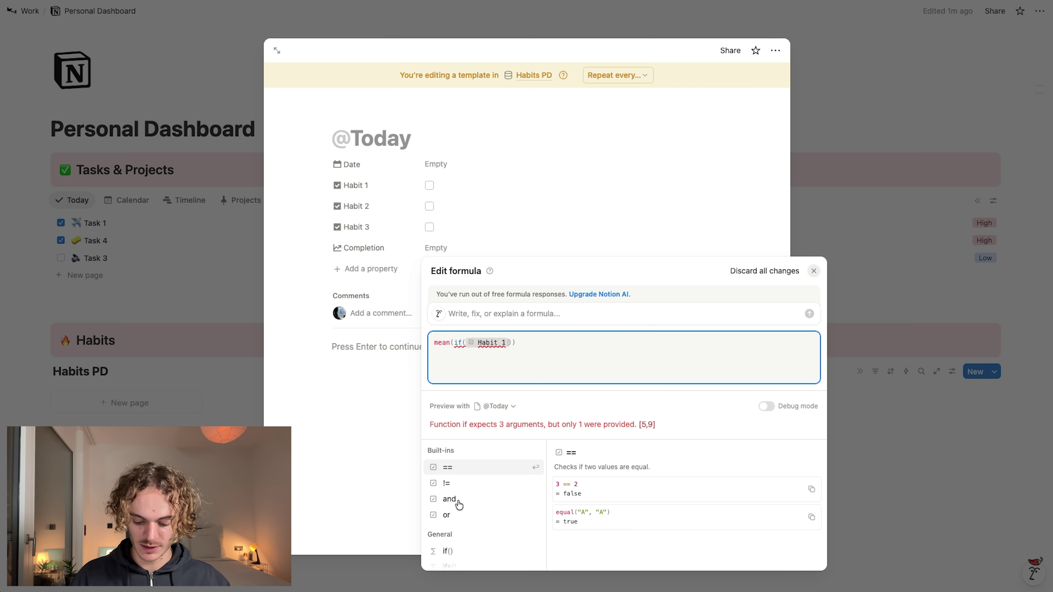
text(,)
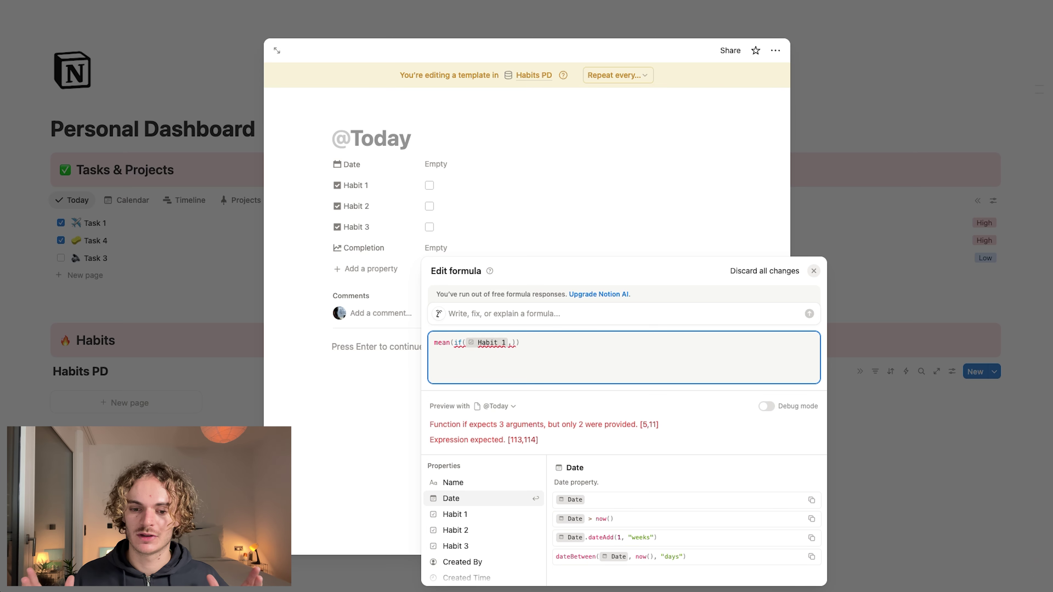
text(1,)
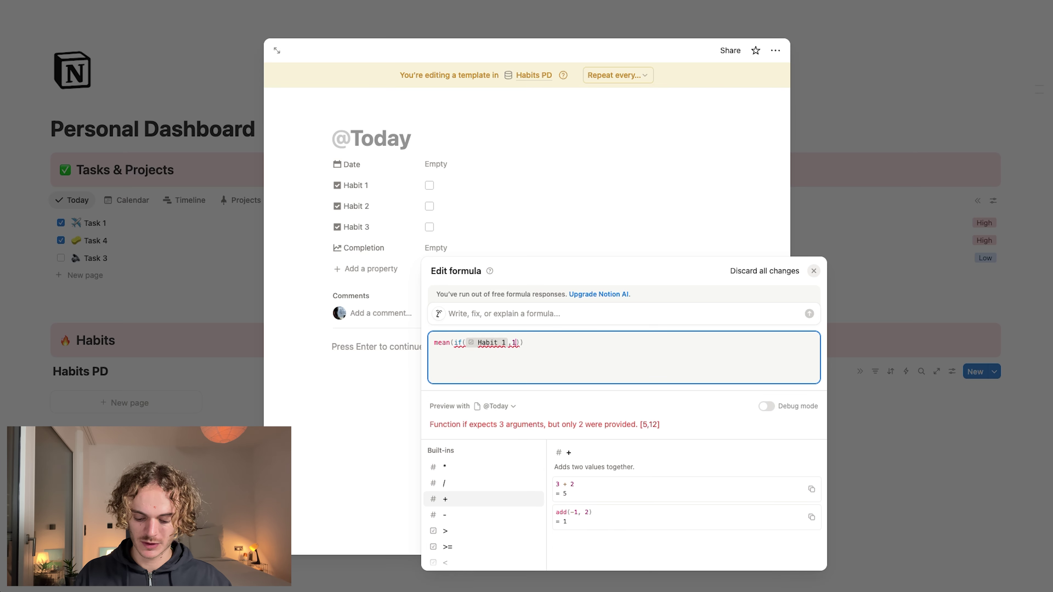
text(0)
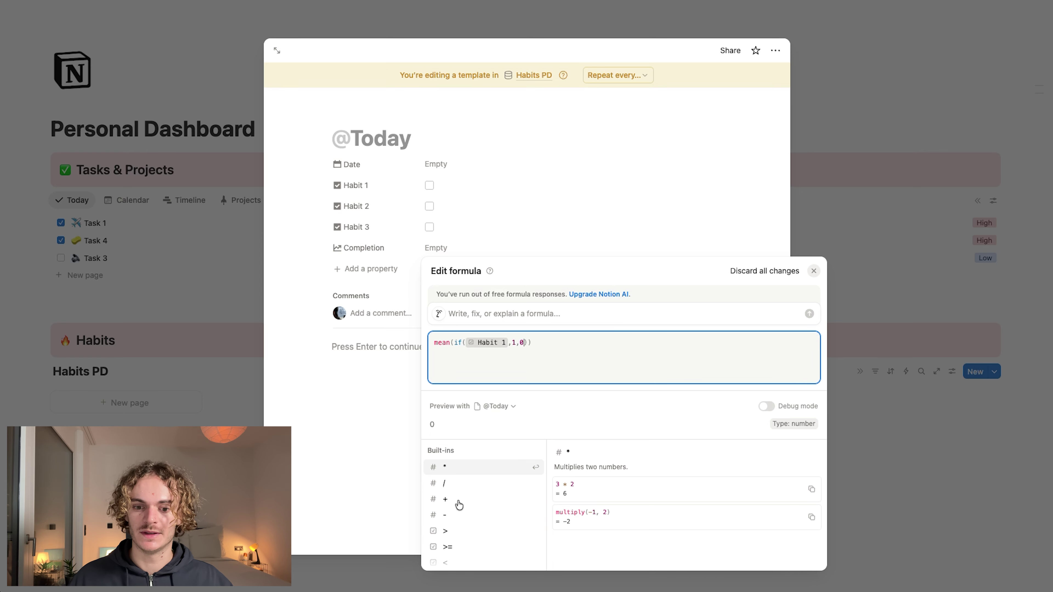
Step: Copy the if(Habit 1,1,0) expression and paste it twice more inside mean(), separated by commas
drag(527, 343, 455, 340)
key(super+c)
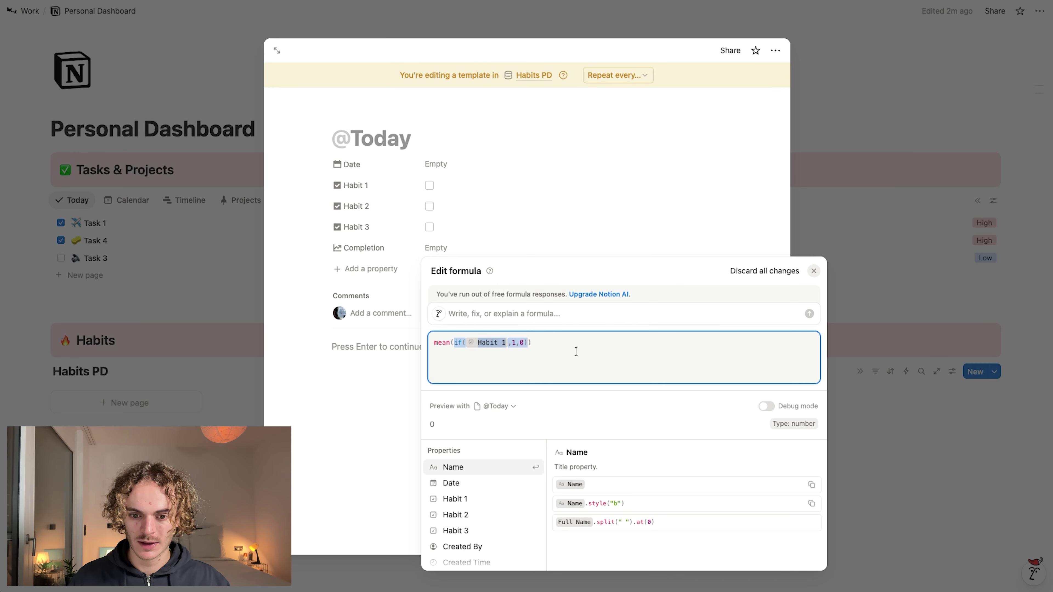
click(527, 342)
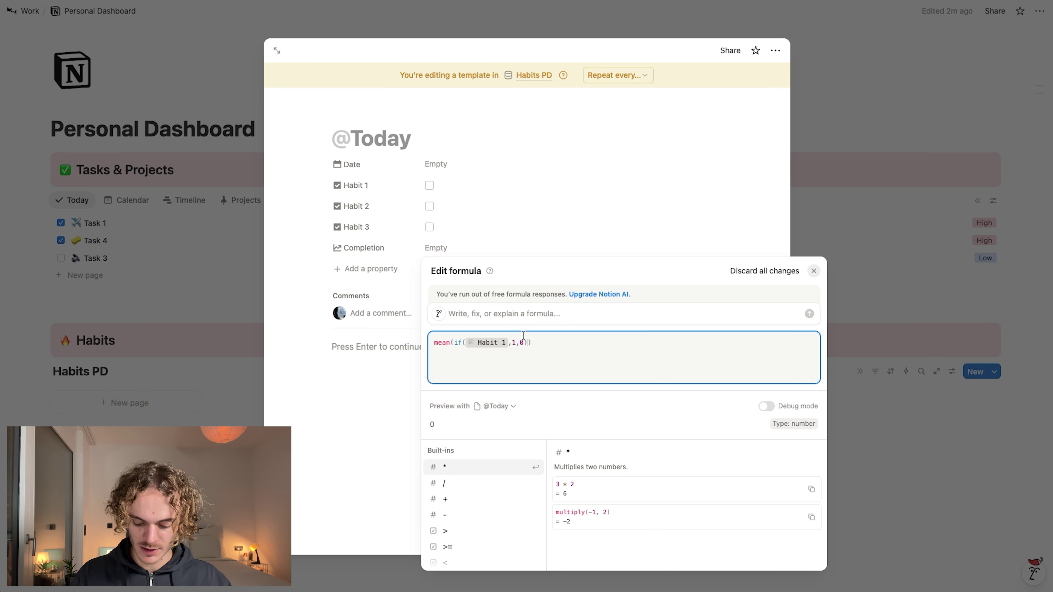
text(,)
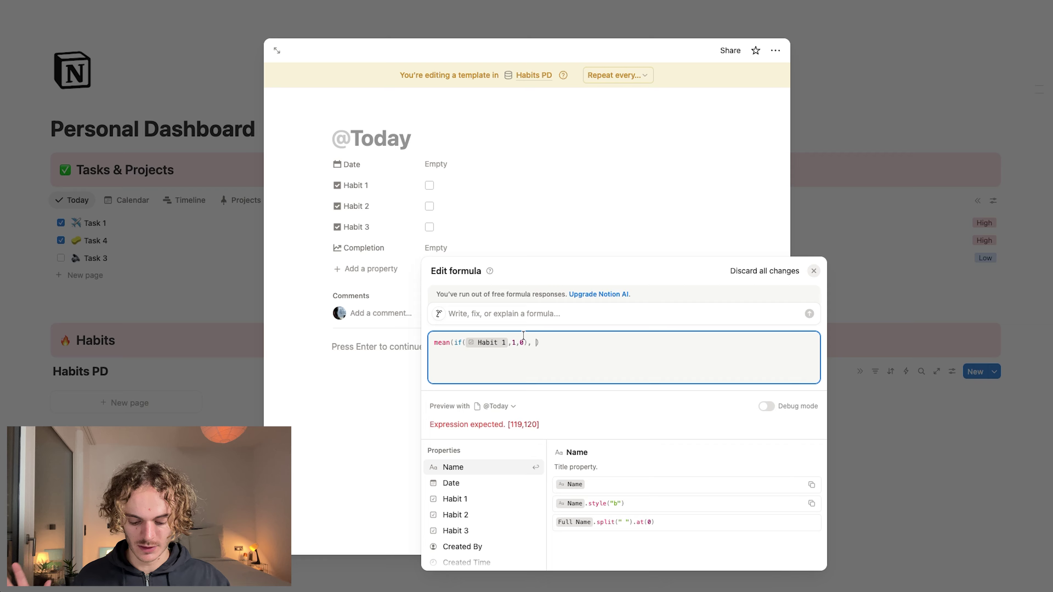
key(super+v)
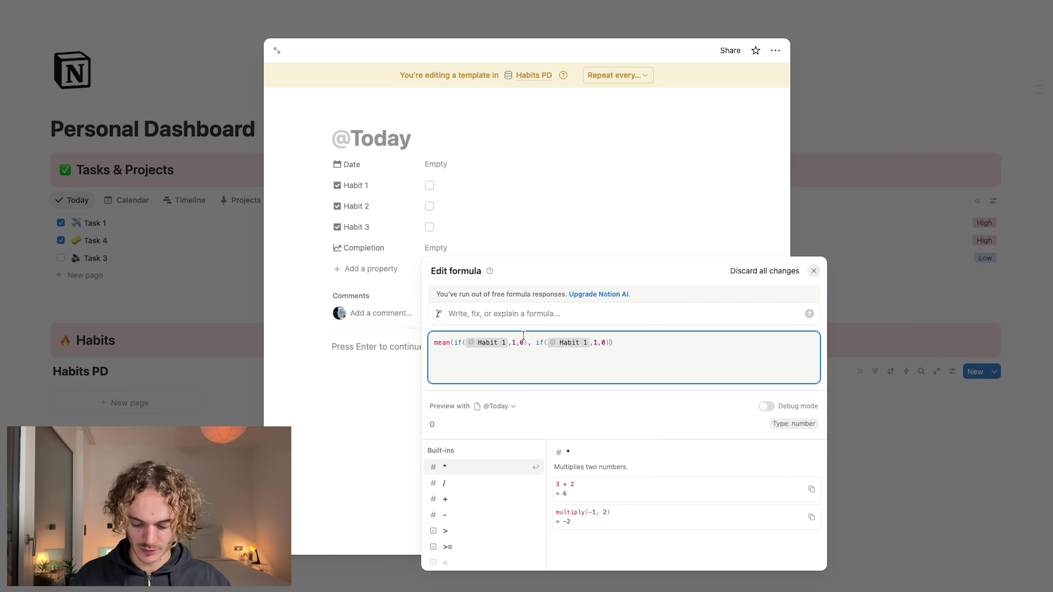
text(,)
key(super+v)
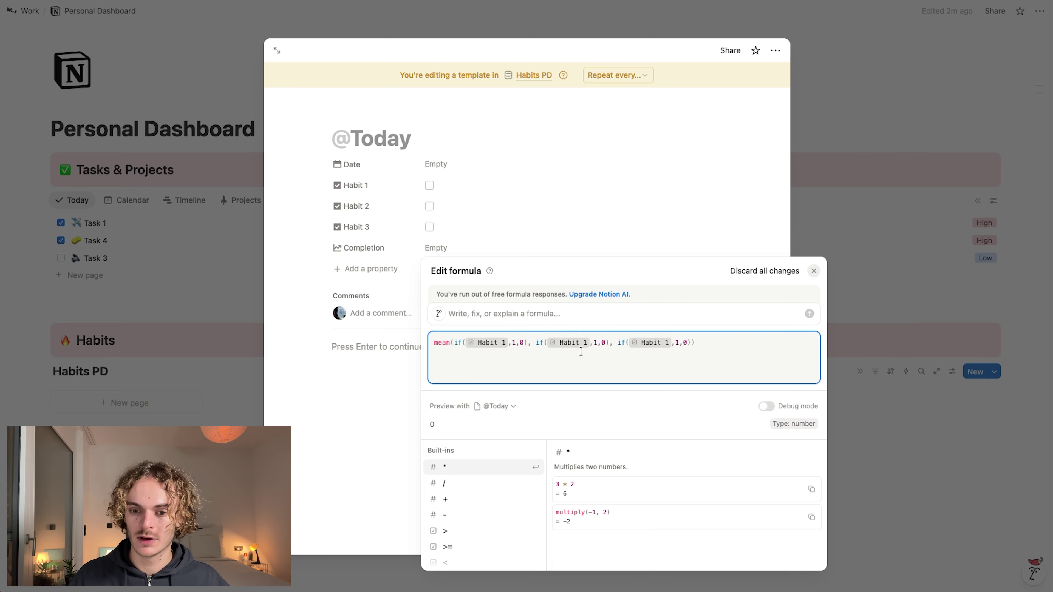
Step: Replace the Habit 1 reference with Habit 2 in the second if expression and with Habit 3 in the third
click(589, 339)
key(BackSpace)
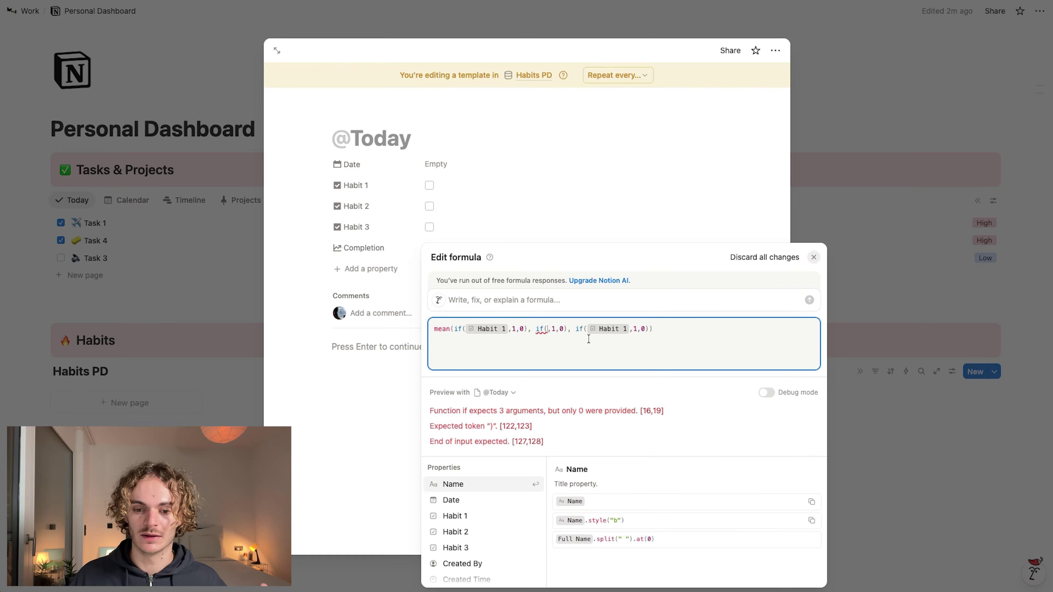
click(455, 531)
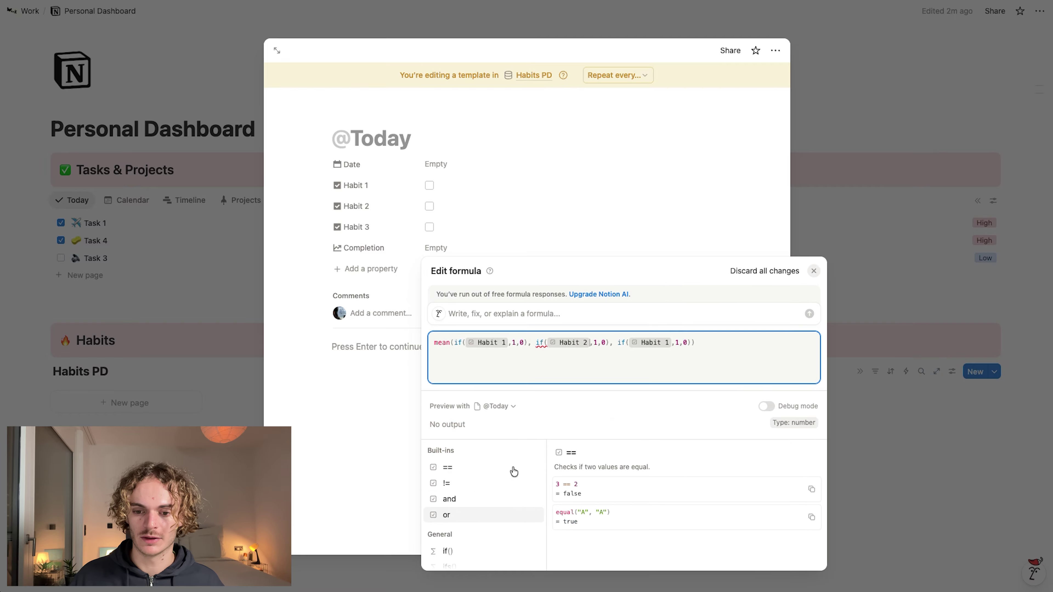
click(672, 342)
key(BackSpace)
text(hab)
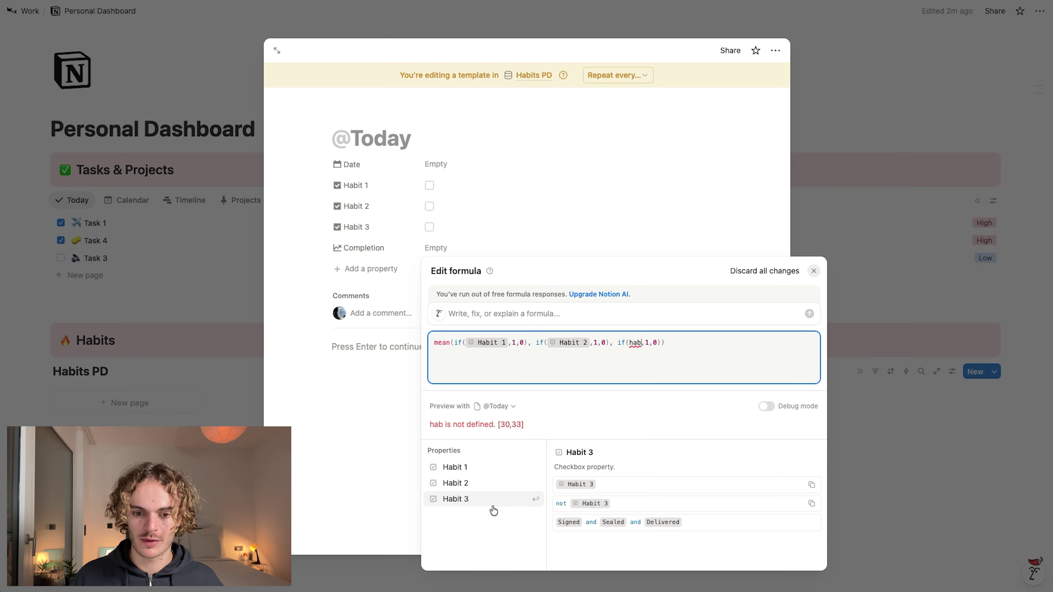
click(455, 499)
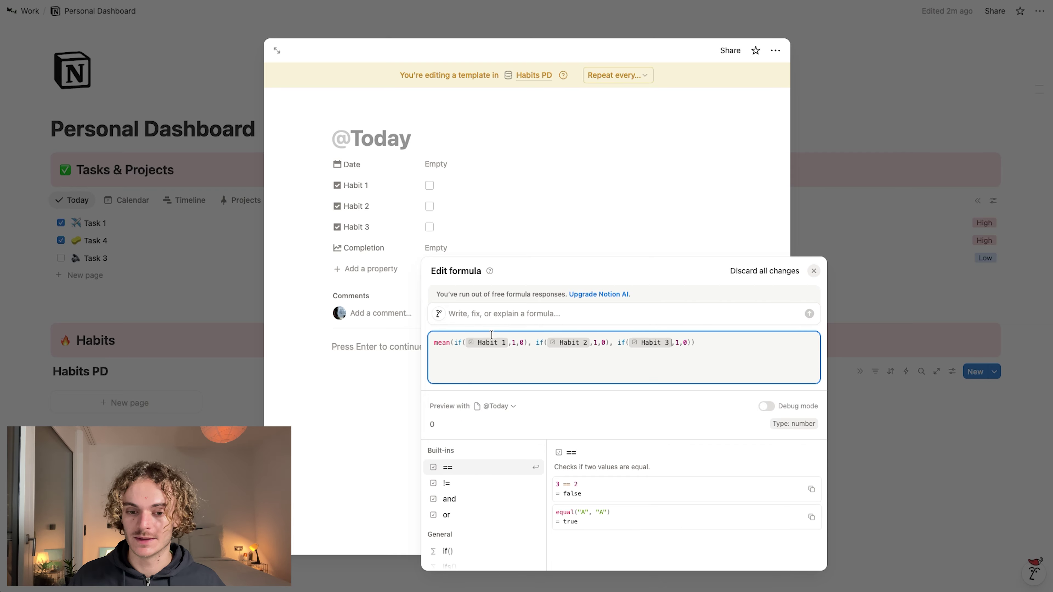
Step: Wrap the whole mean() expression of the Completion formula in round()
click(431, 341)
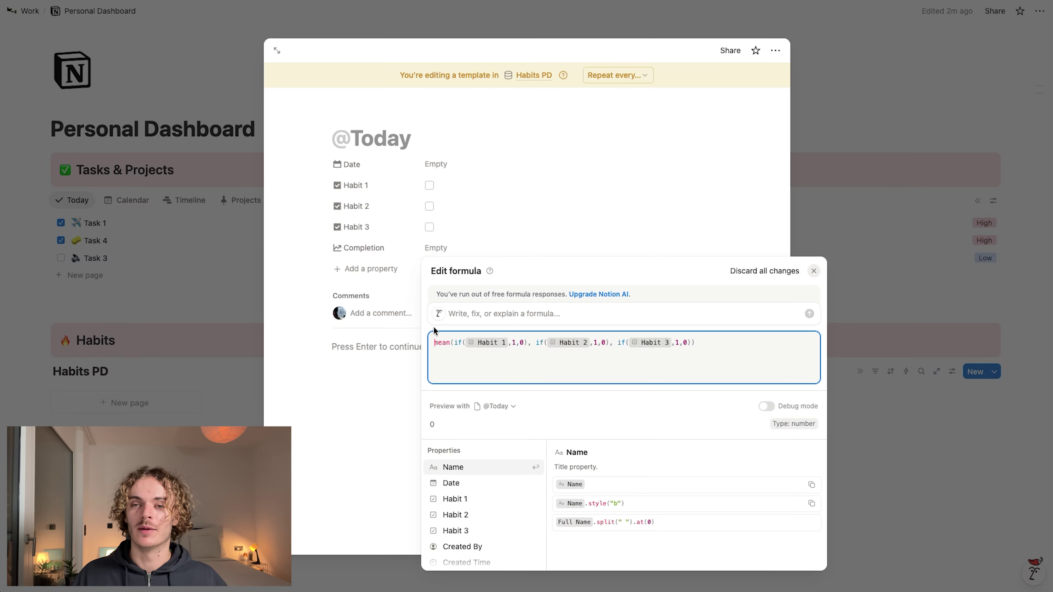
text(round)
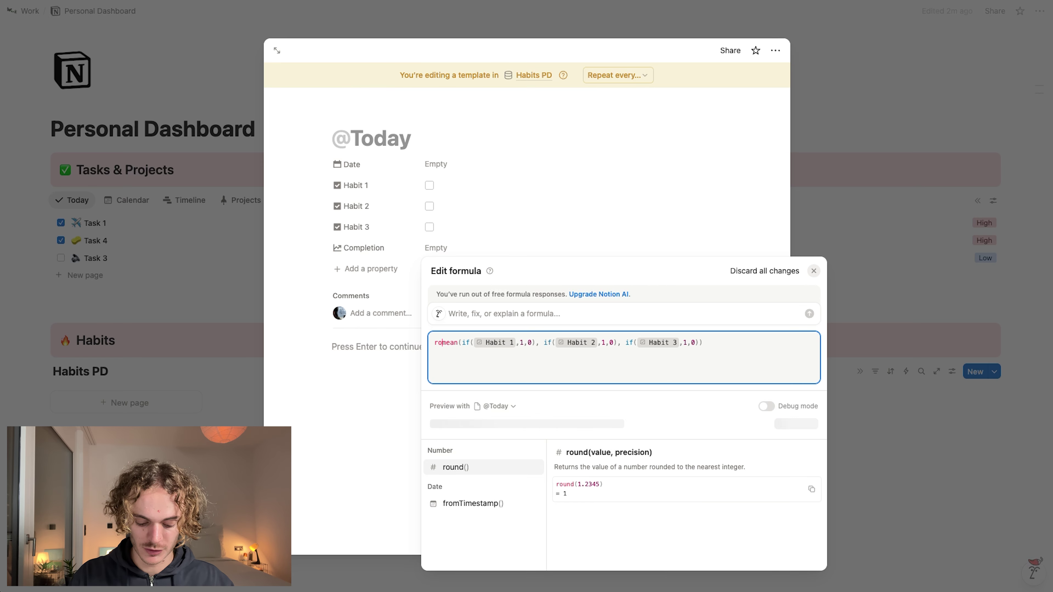
text(()
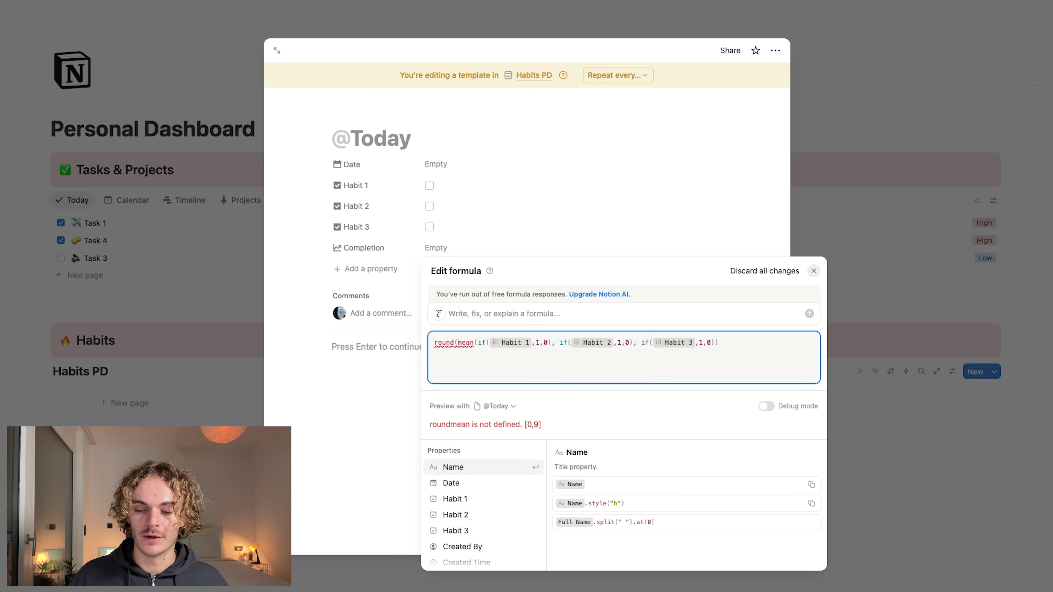
click(757, 349)
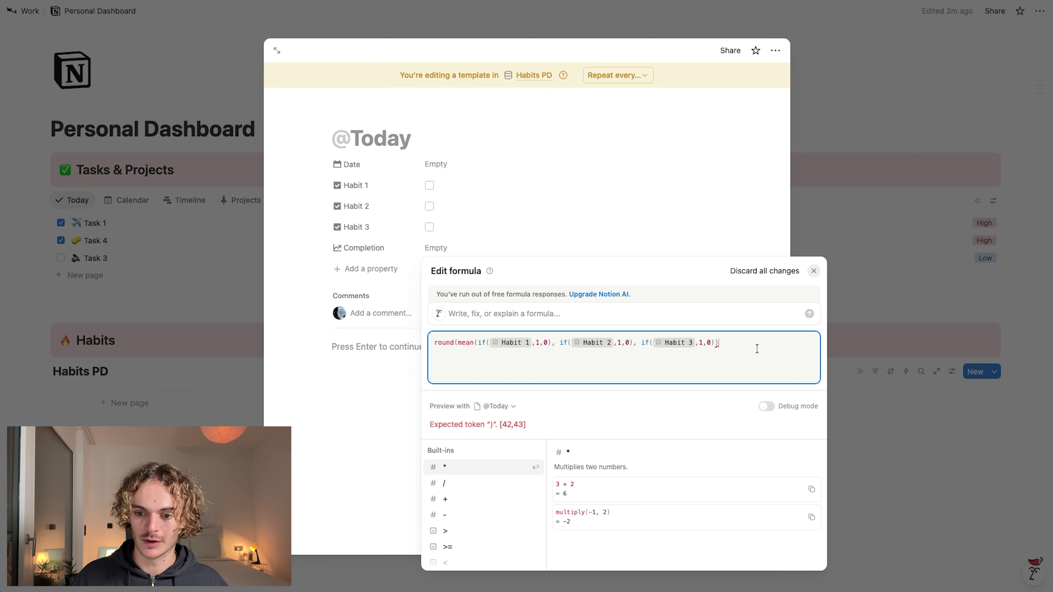
text())
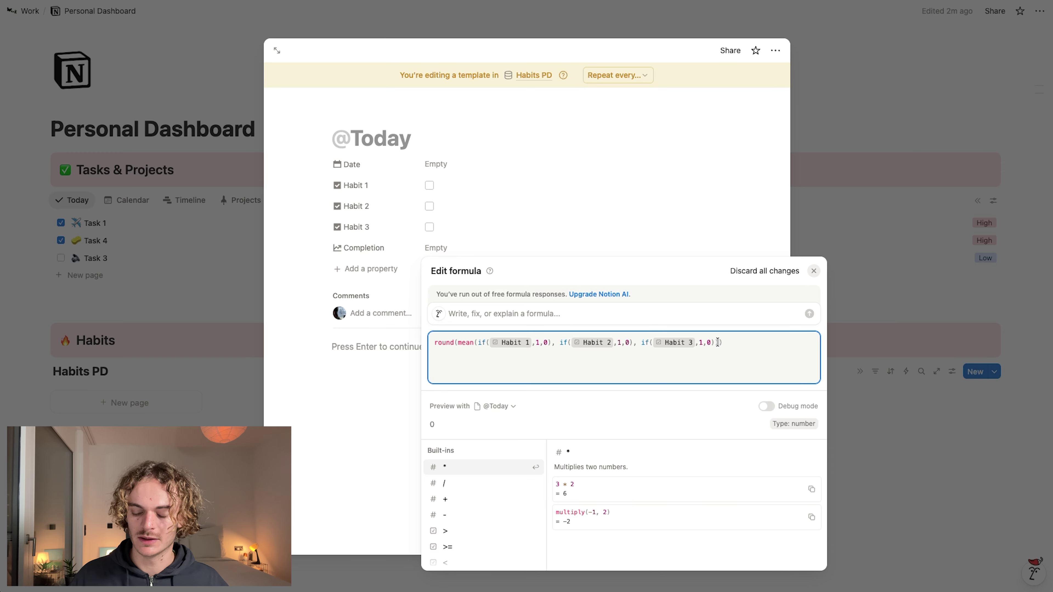
Step: Multiply the mean by 100 inside round(), and divide the rounded result by 100
click(717, 342)
text(*100)
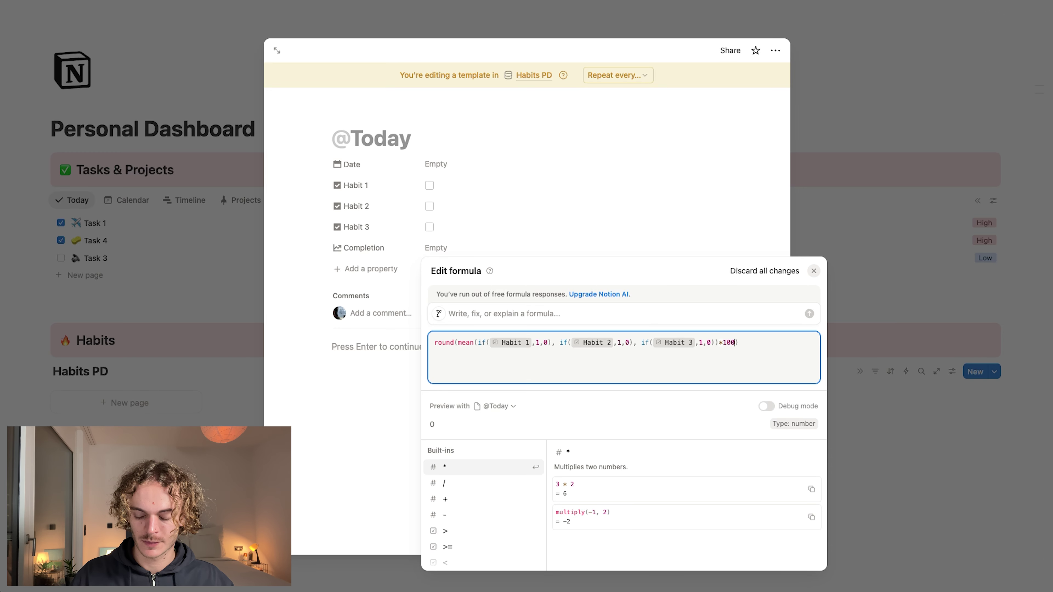
click(745, 342)
text(/100)
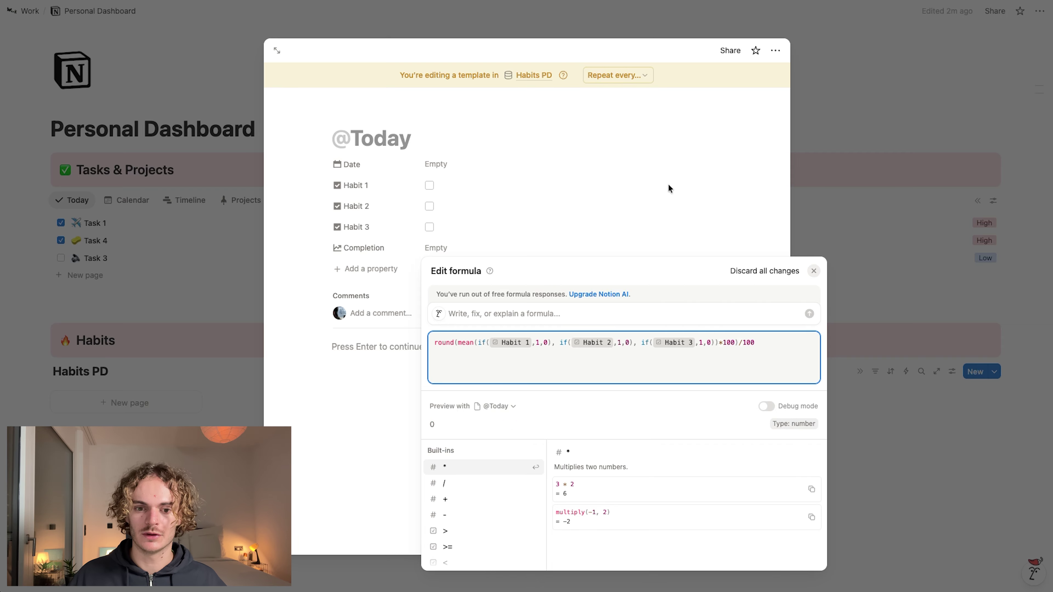
Step: Close the formula editor and tick Habit 1, Habit 2 and Habit 3 to test the Completion formula
click(716, 169)
click(444, 187)
click(446, 206)
click(446, 227)
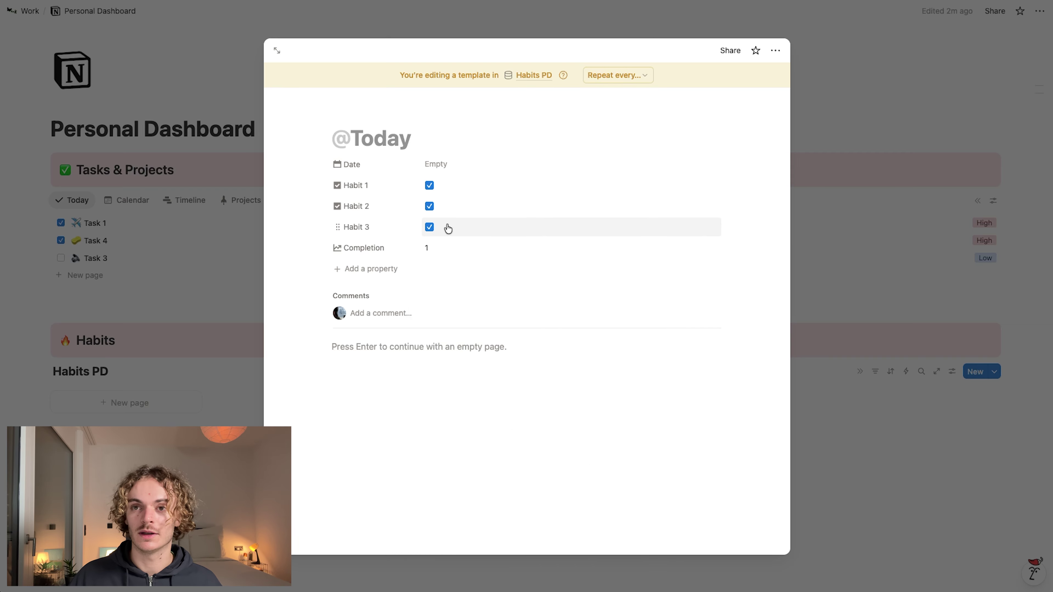
Step: Show the Completion property as a bar and set its number format to Percent
click(372, 249)
click(398, 284)
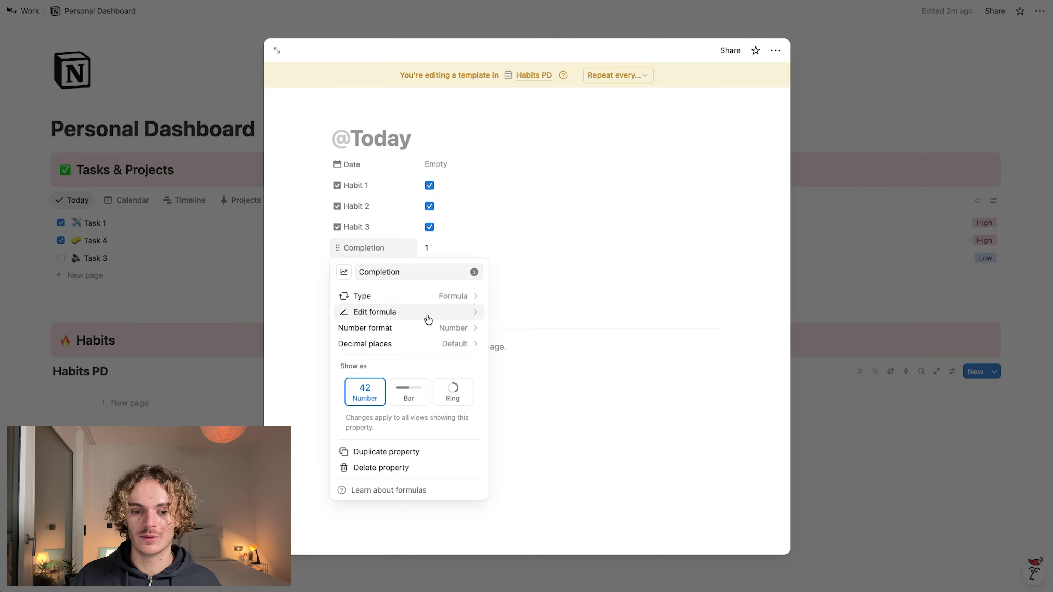
click(409, 395)
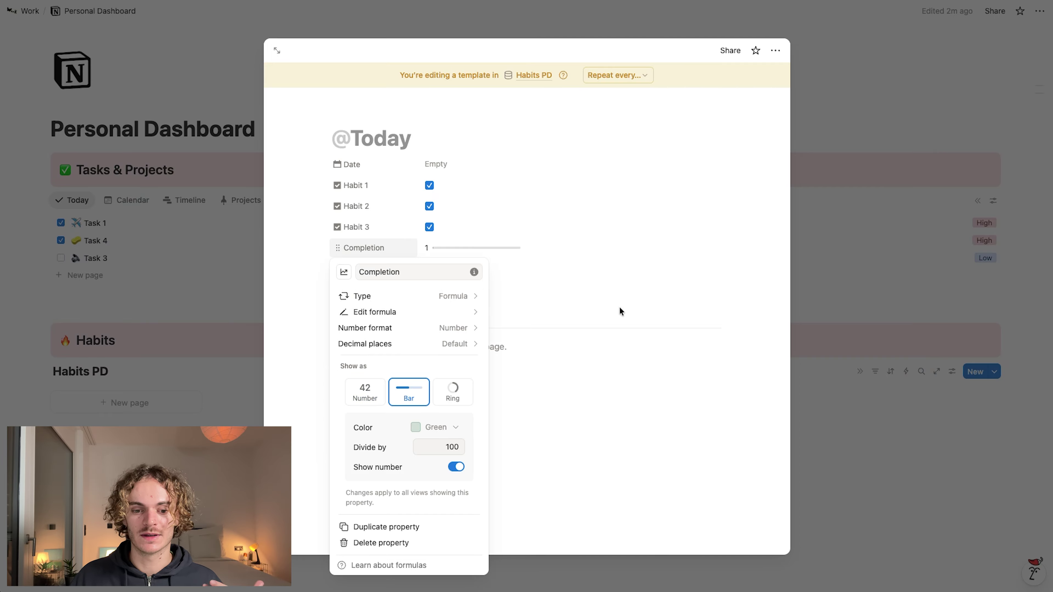
click(450, 327)
click(417, 242)
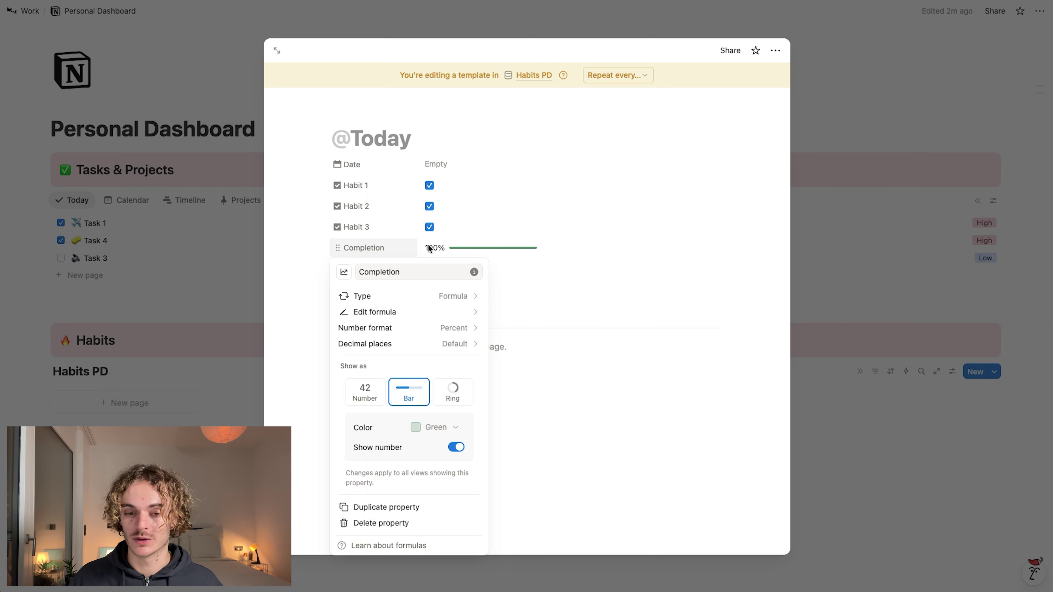
click(615, 270)
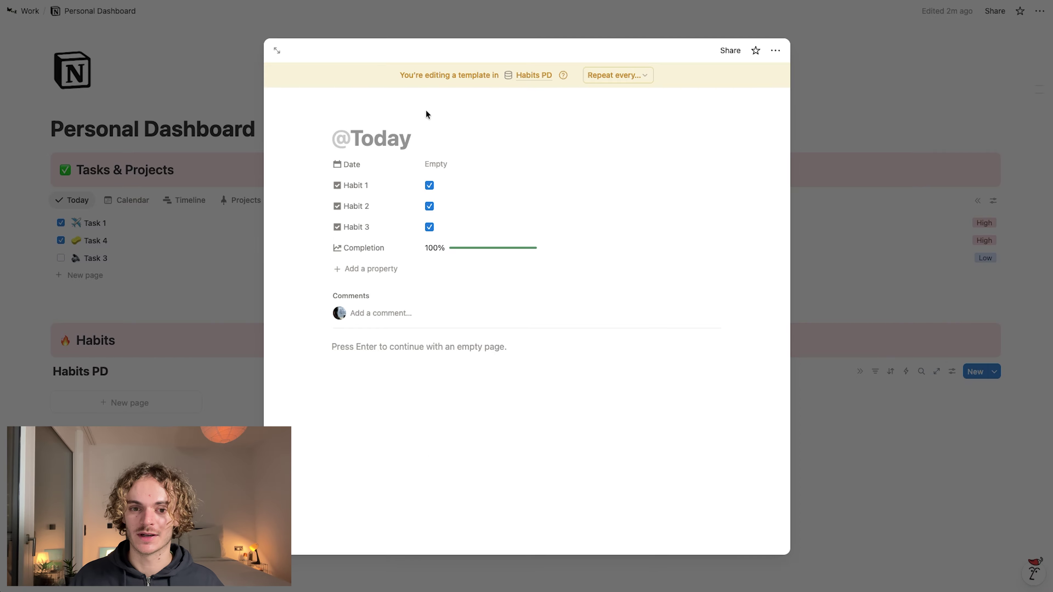
click(429, 185)
click(429, 206)
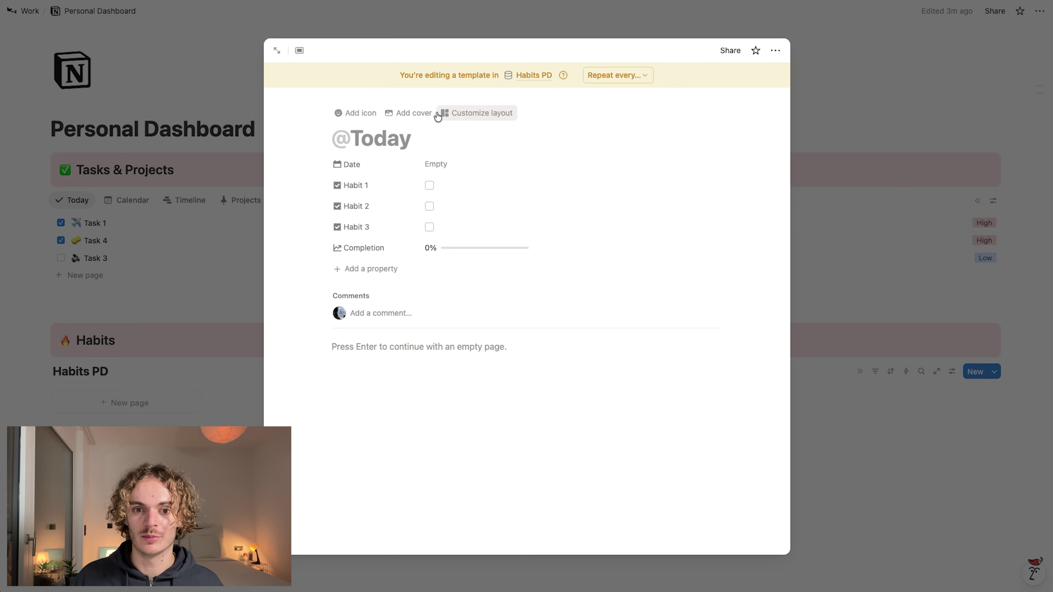
Step: Customize the page layout by pinning the Date property to the heading
click(446, 118)
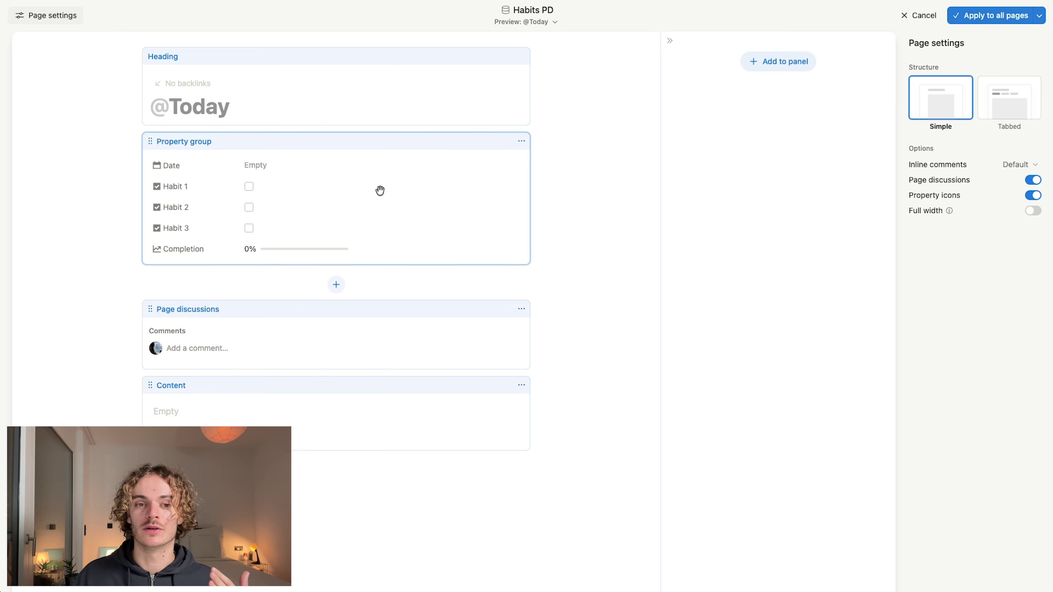
click(383, 120)
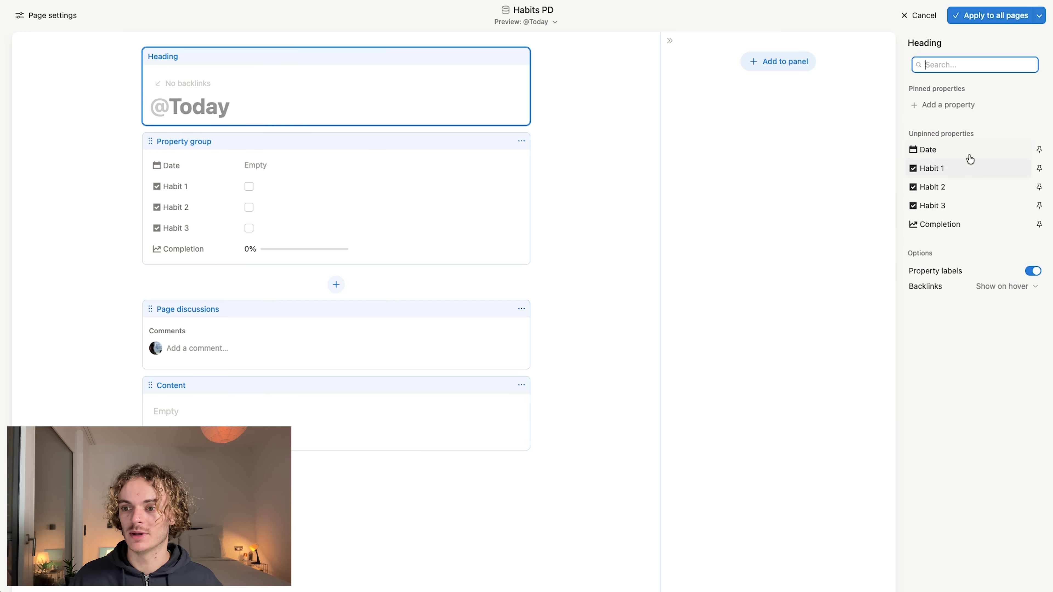
click(1038, 150)
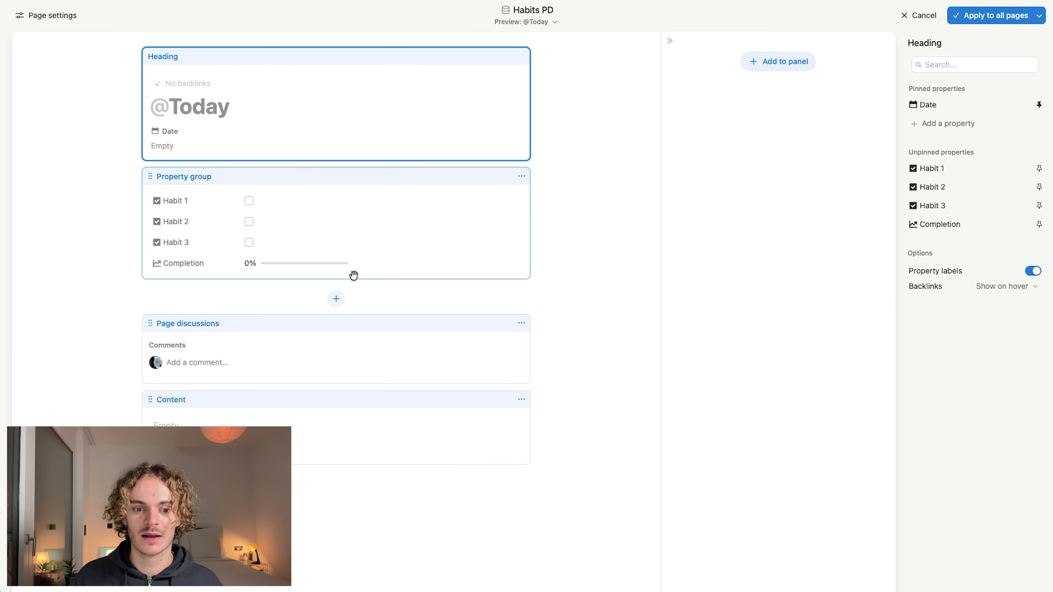
Step: Add Completion as its own section below the property group and apply the layout to all pages
click(336, 299)
text(comple)
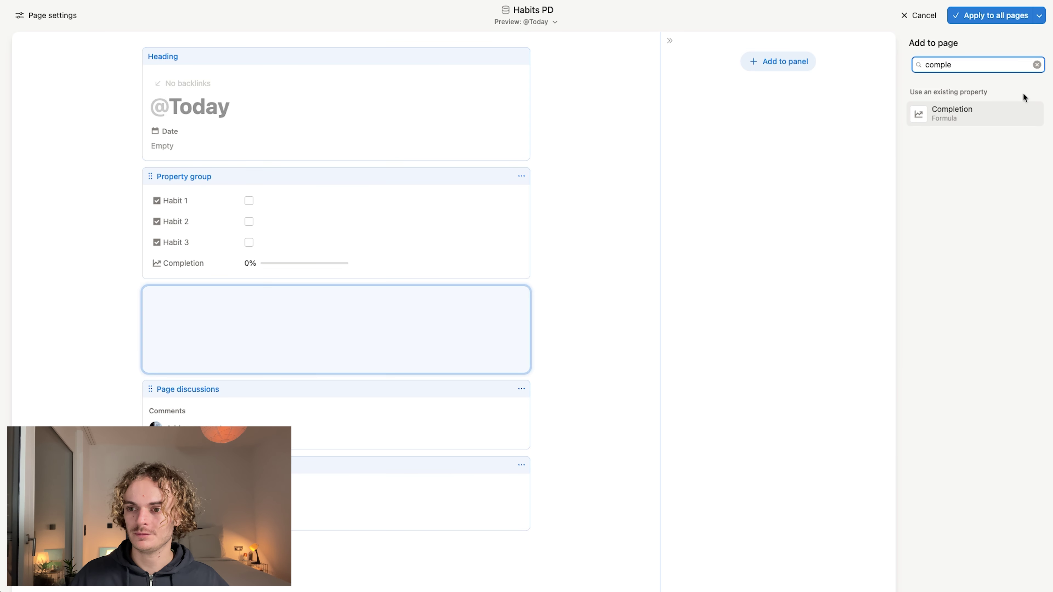
click(985, 109)
drag(373, 304, 362, 331)
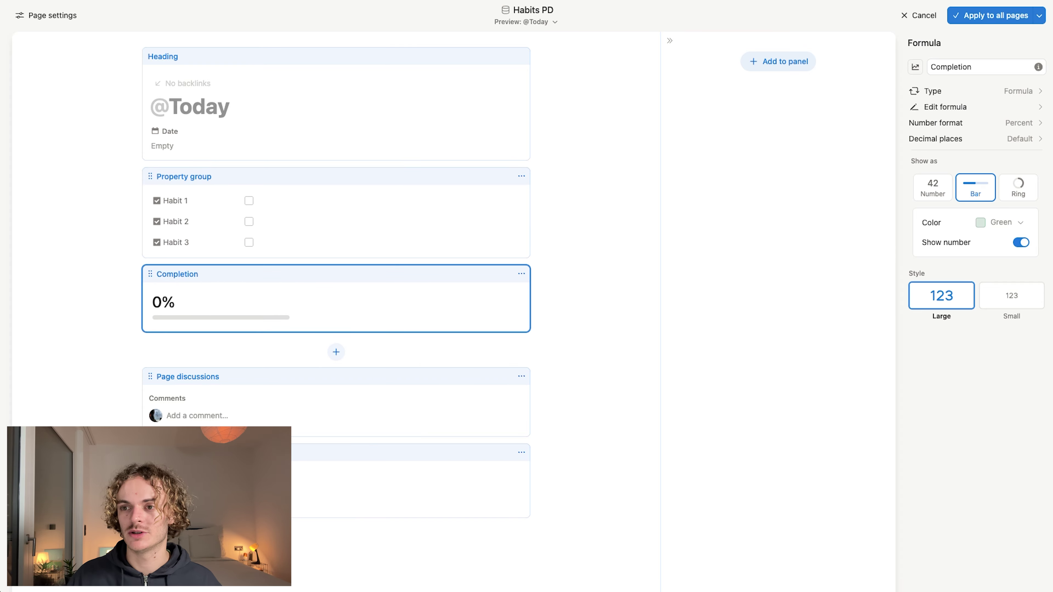
click(973, 16)
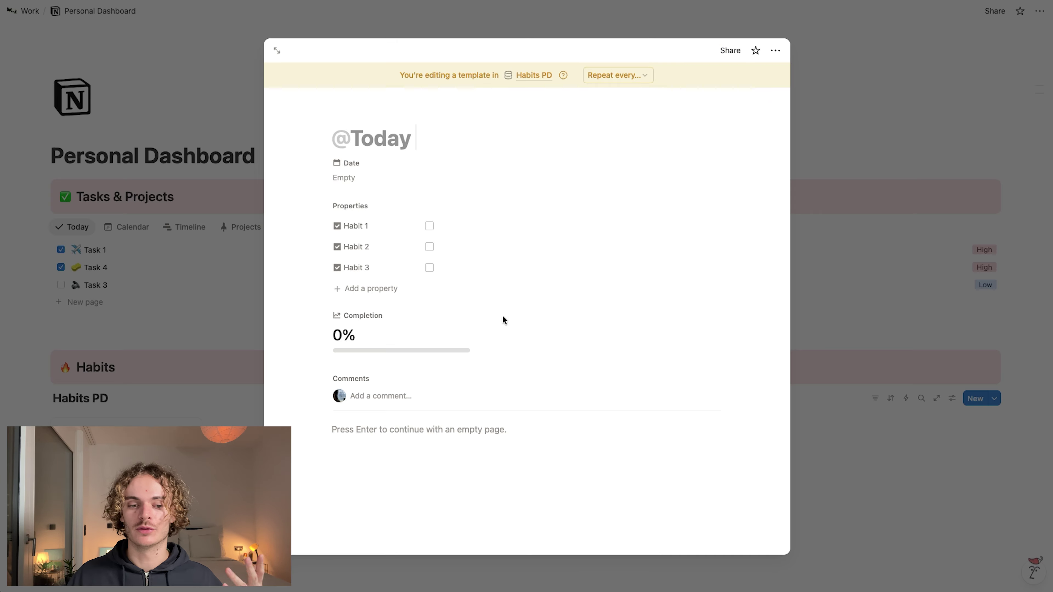
key(Escape)
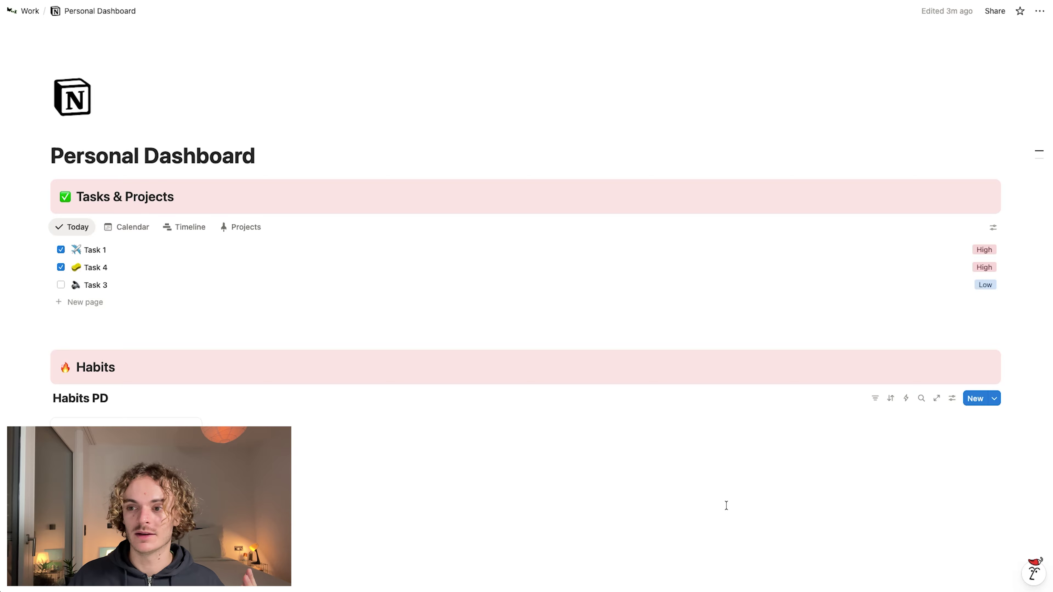
click(993, 399)
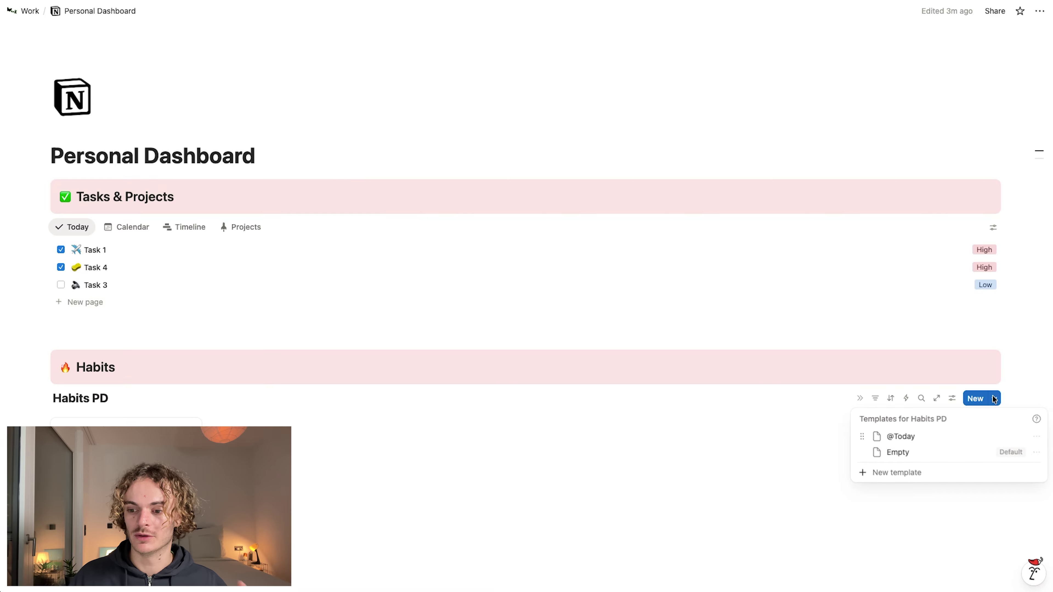
click(1030, 442)
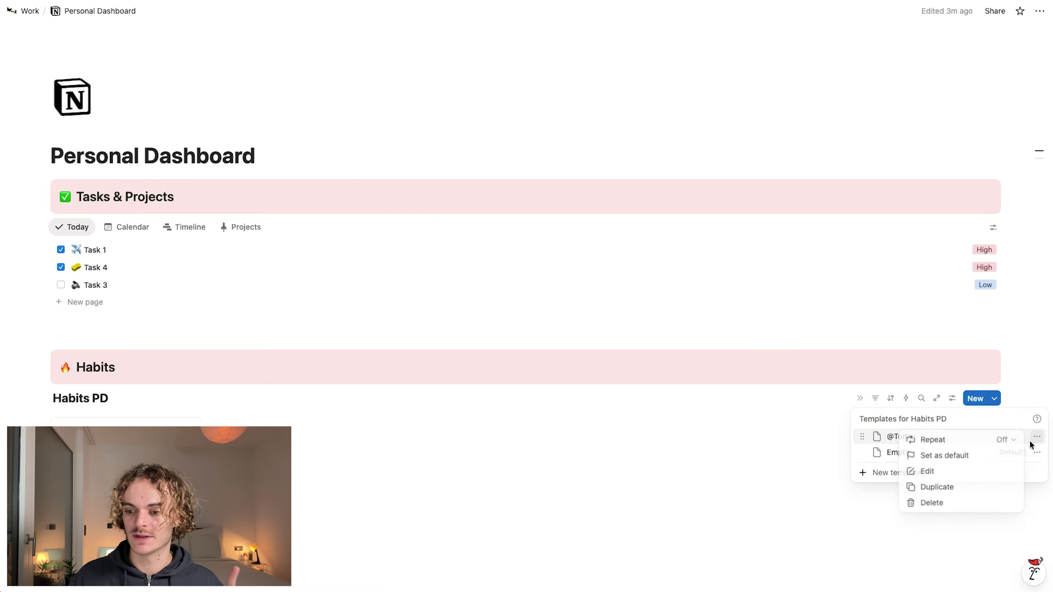
click(968, 455)
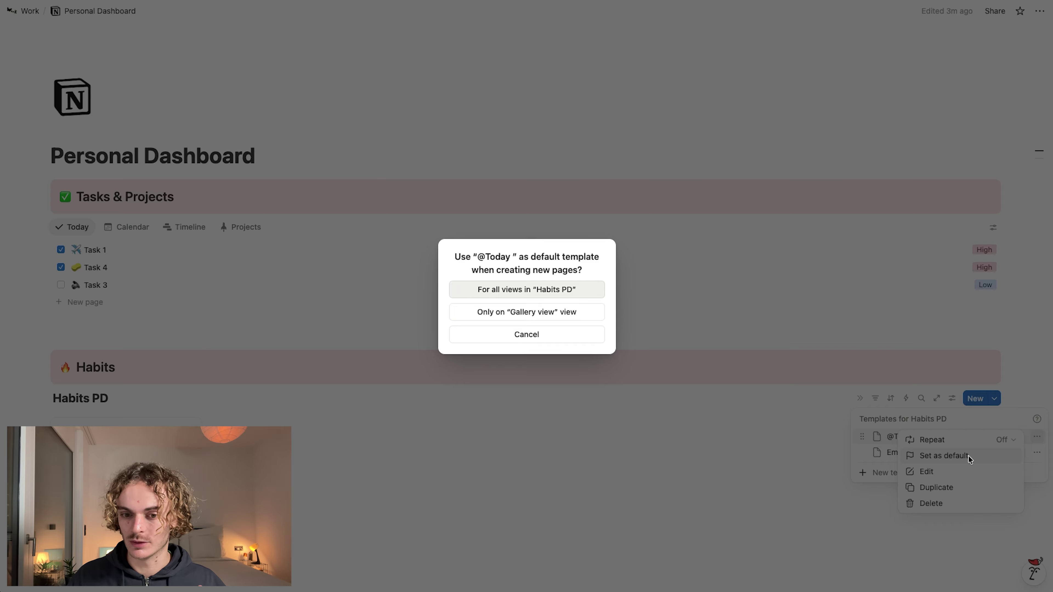
click(489, 287)
key(Escape)
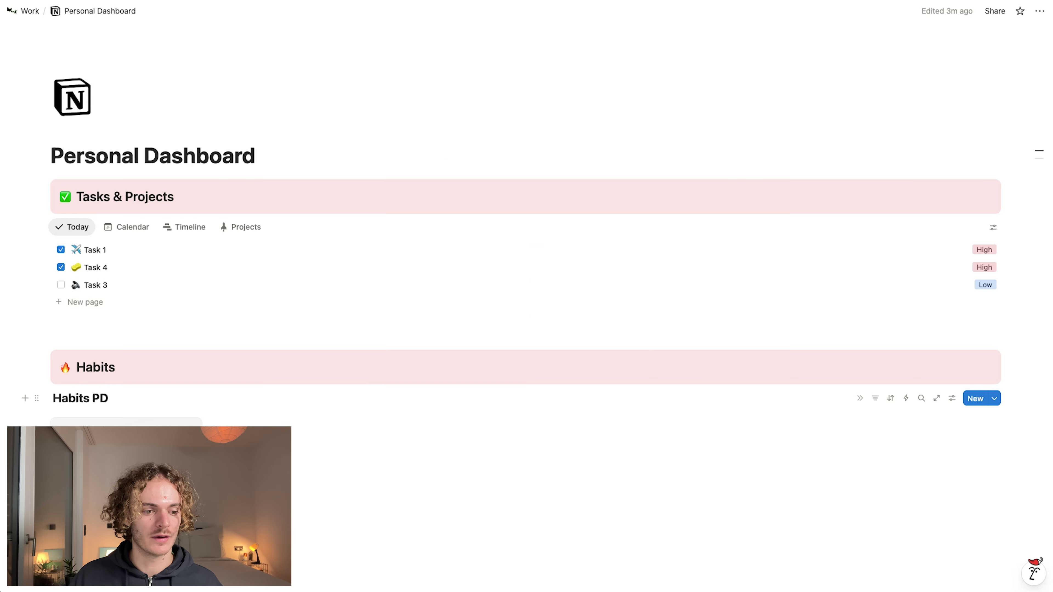
Step: Hide the data source title of the habits database and rename its gallery view to "Last 5 days"
click(129, 398)
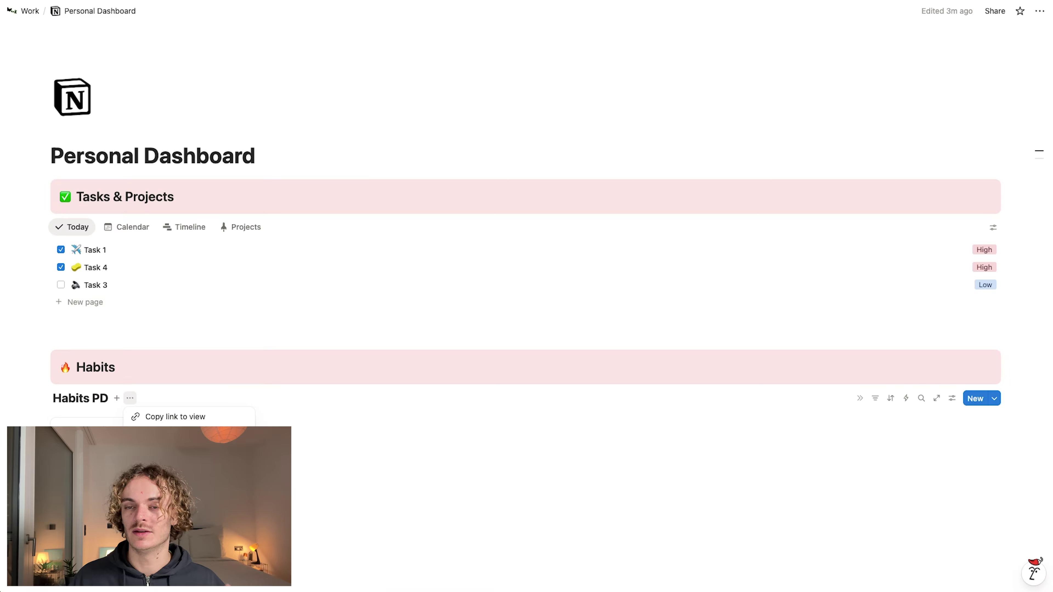
click(170, 435)
click(85, 398)
click(117, 419)
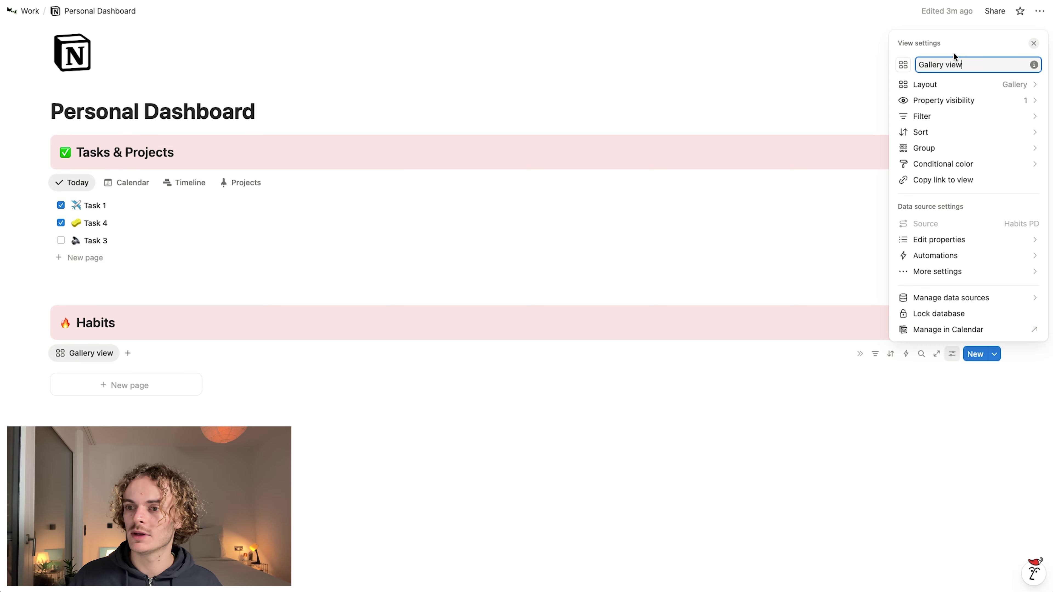
drag(948, 67, 911, 70)
key(ctrl+a)
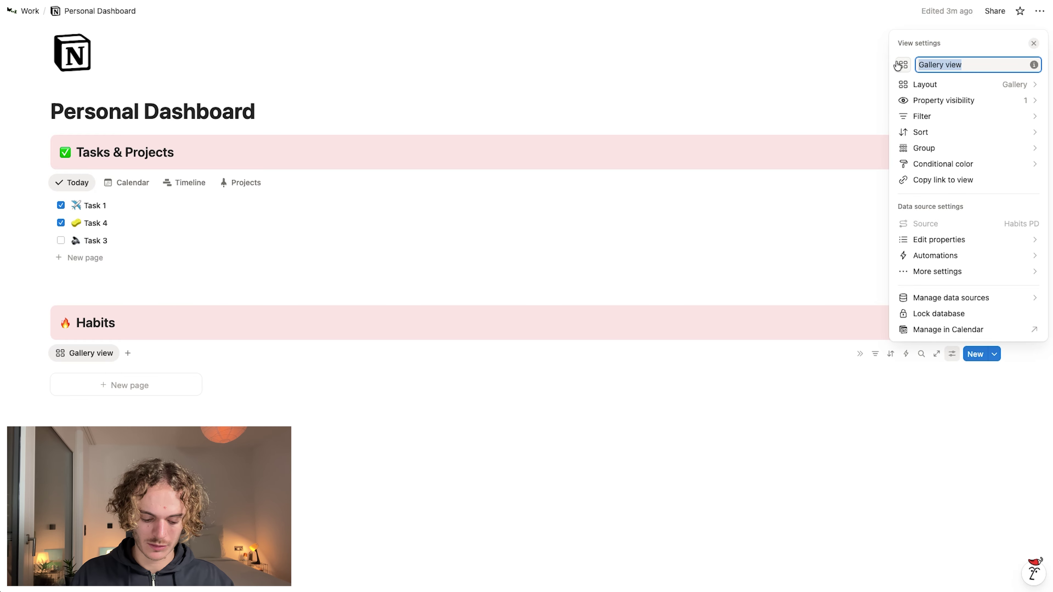
text(Last 5)
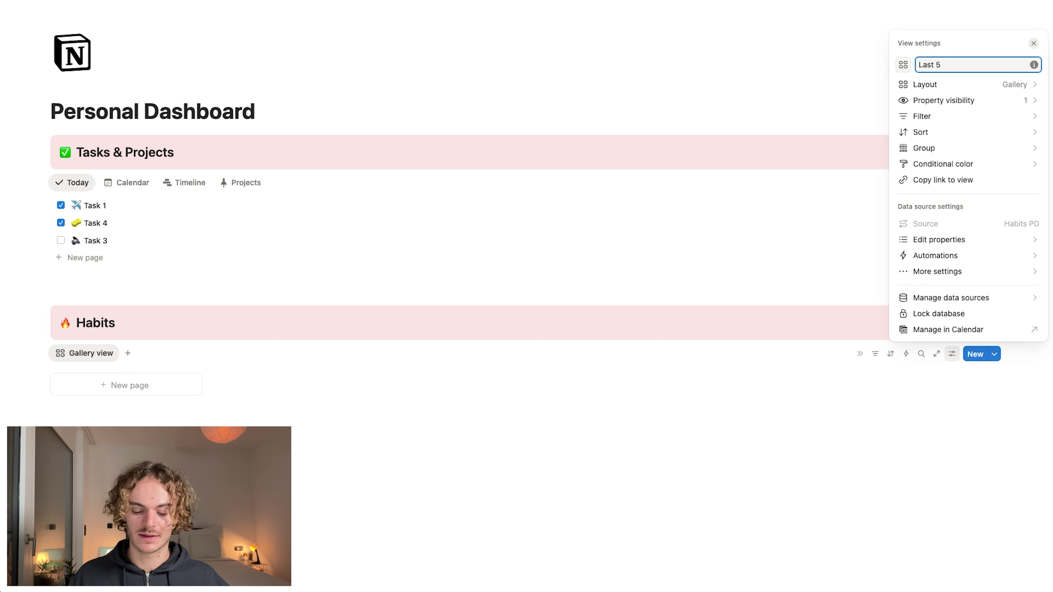
text( days)
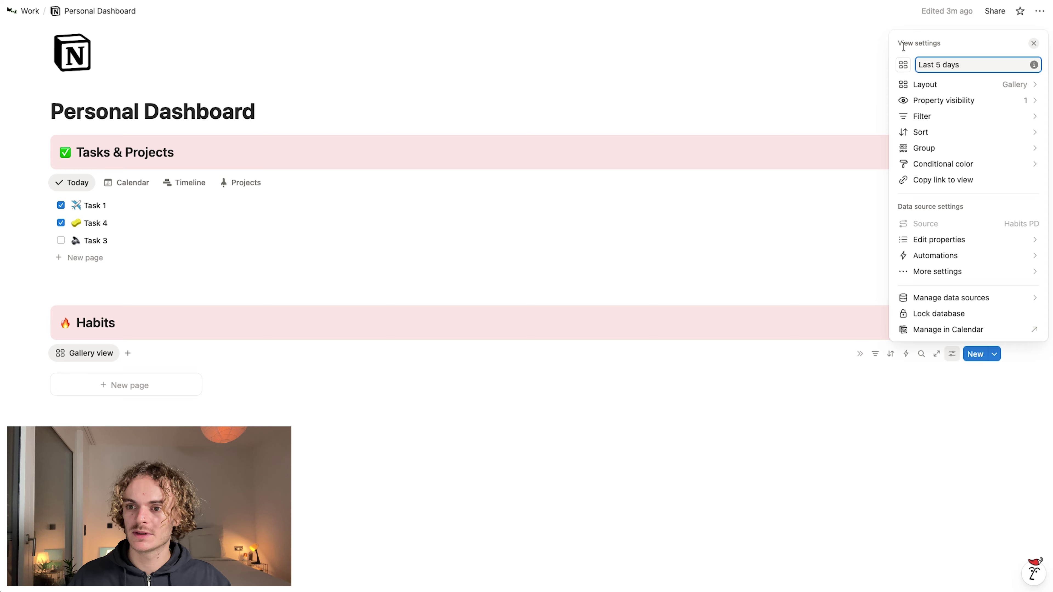
Step: Set the icon of the Last 5 days view to the left-pointing arrow
click(902, 65)
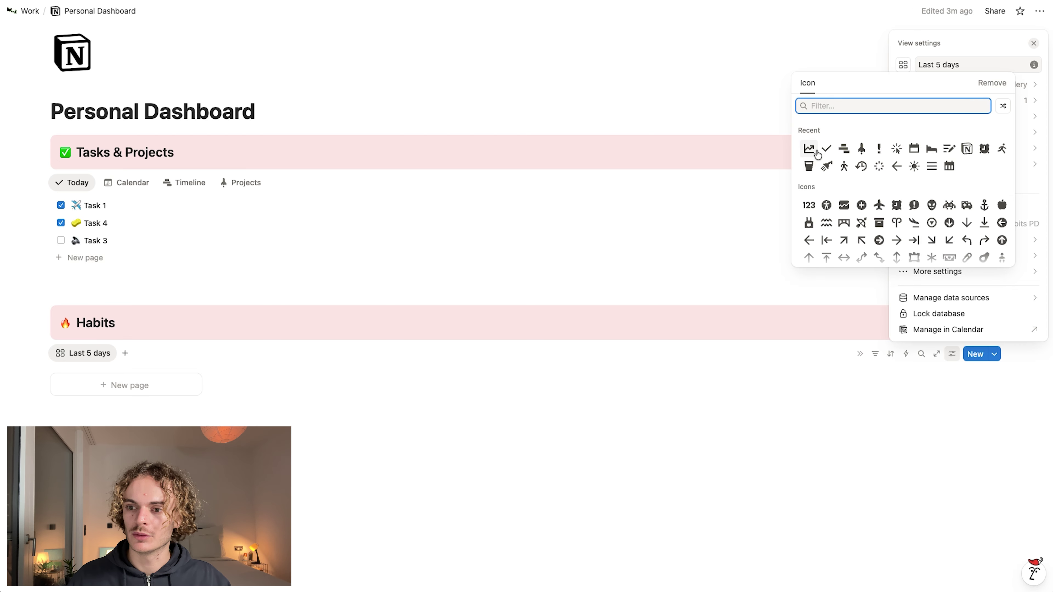
click(896, 166)
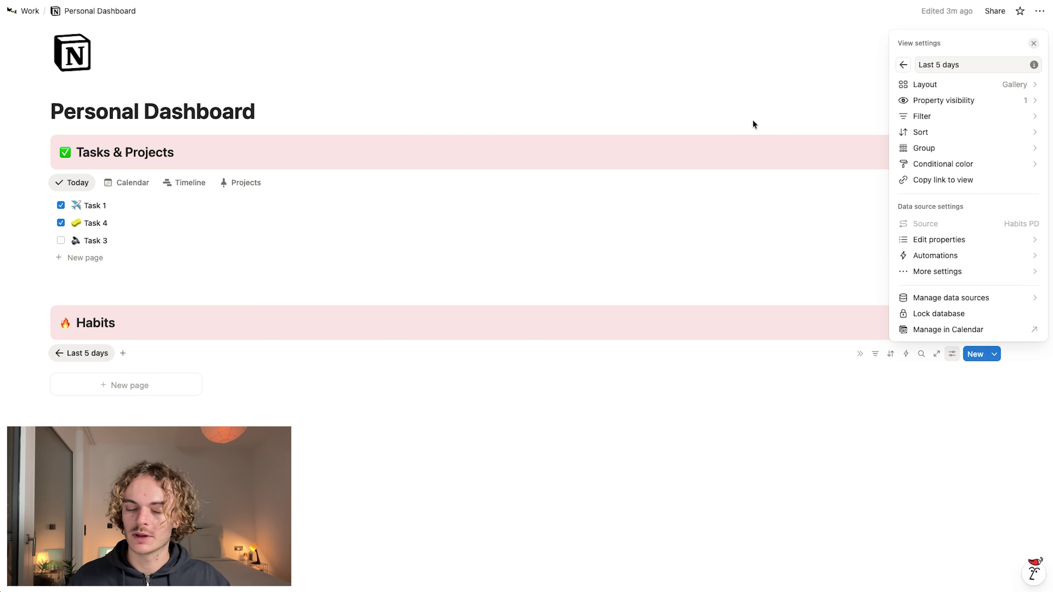
click(752, 119)
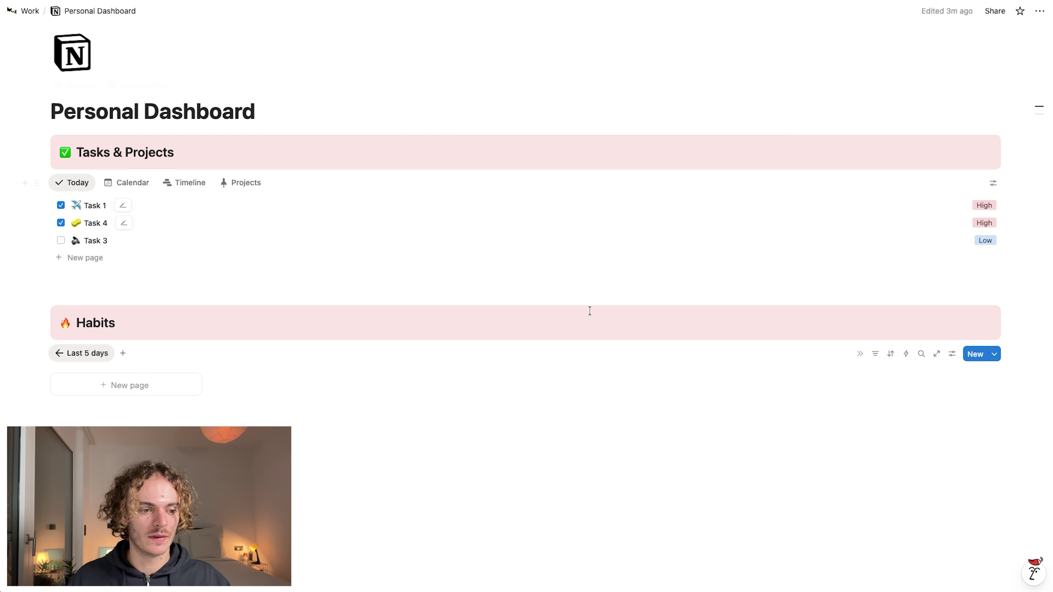
Step: Create a new habit page from the default template in the gallery and return to the dashboard
click(139, 386)
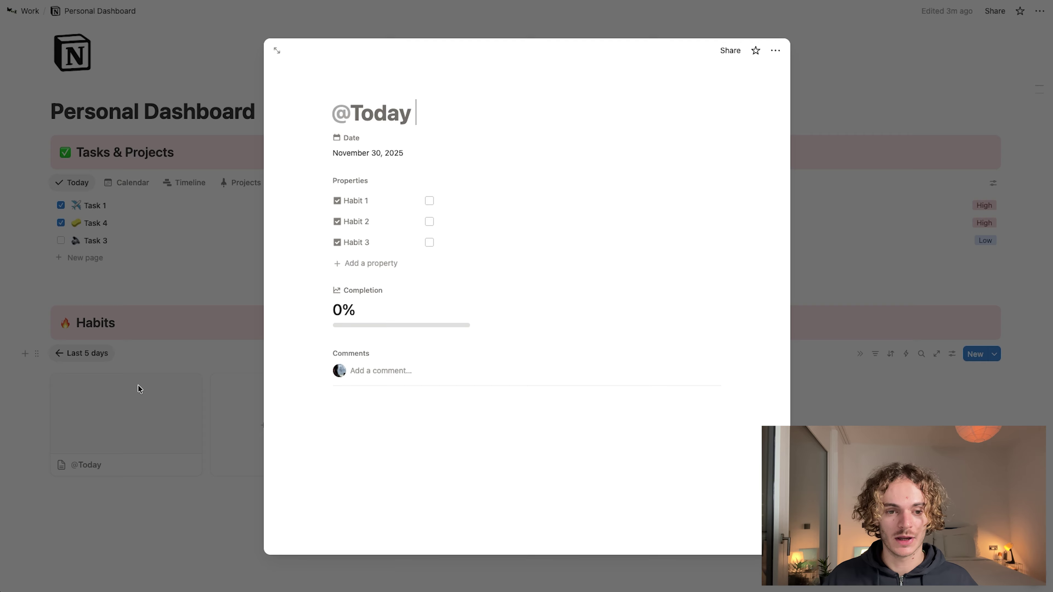
click(188, 509)
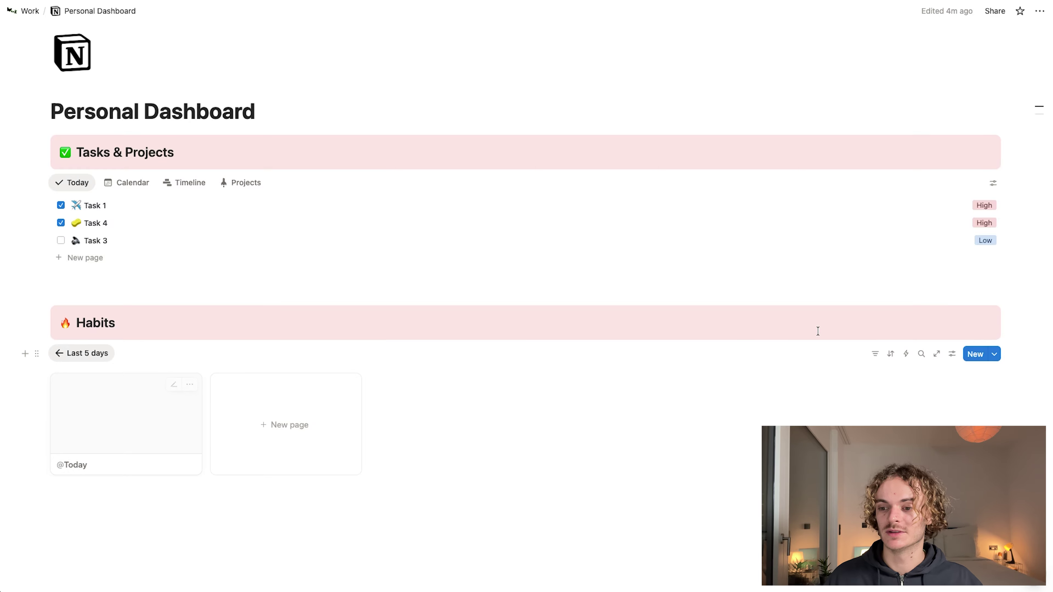
Step: Set the card preview of the Last 5 days gallery to None
click(951, 354)
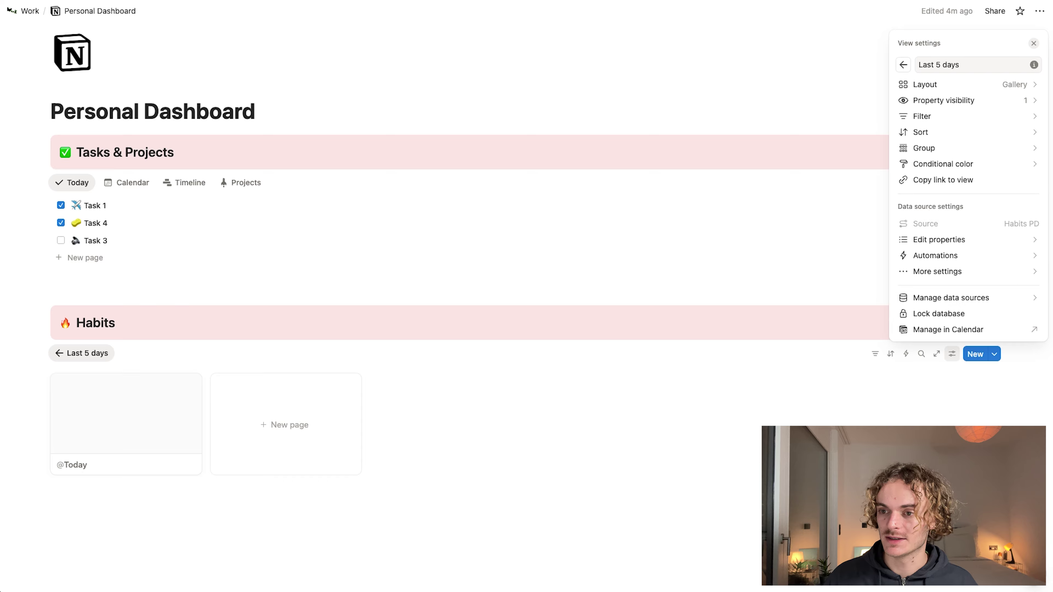
click(970, 85)
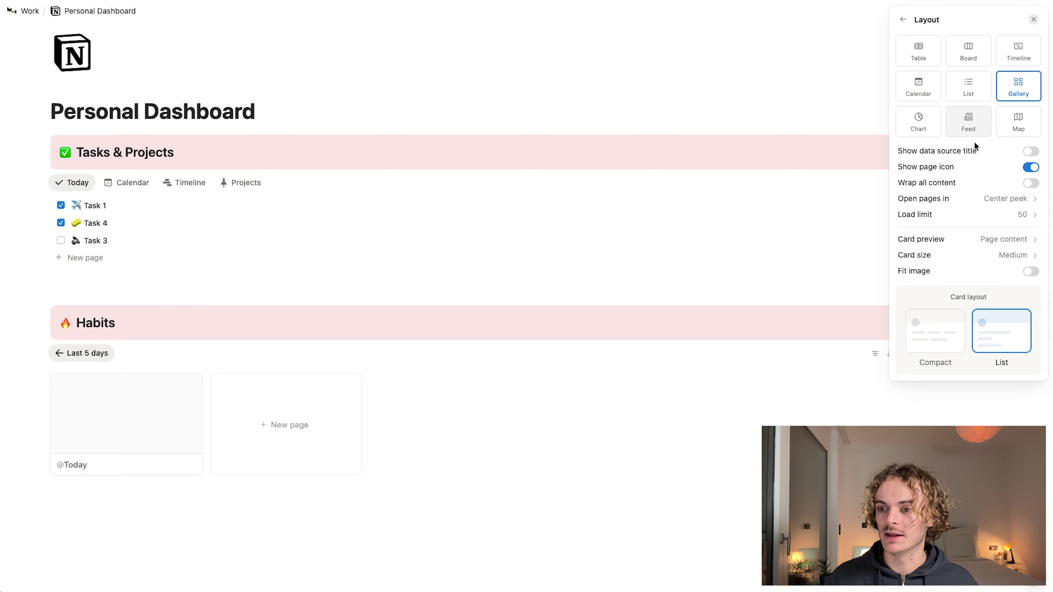
click(1017, 241)
click(998, 257)
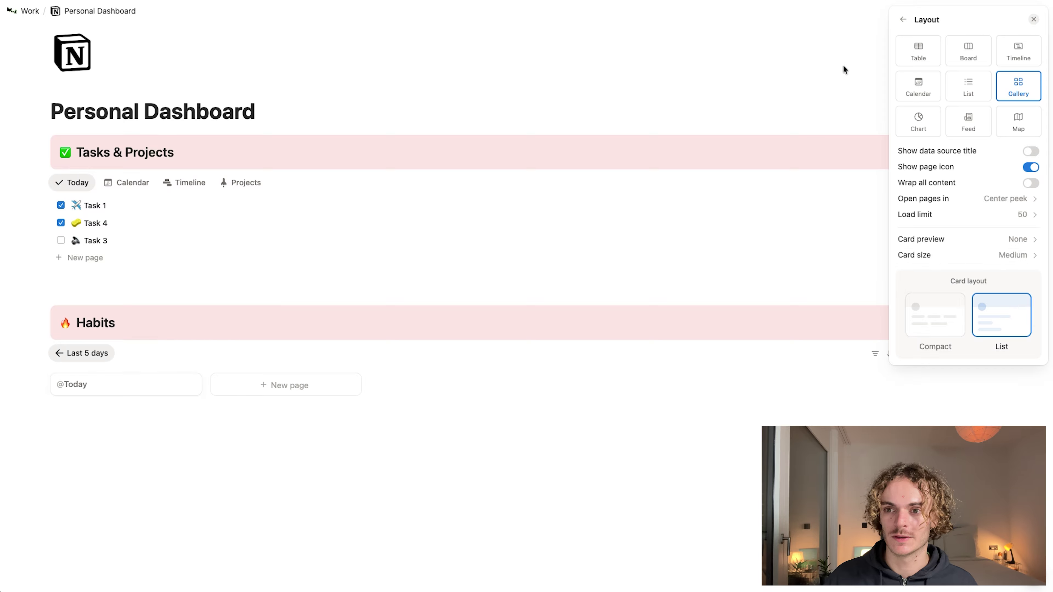
click(903, 20)
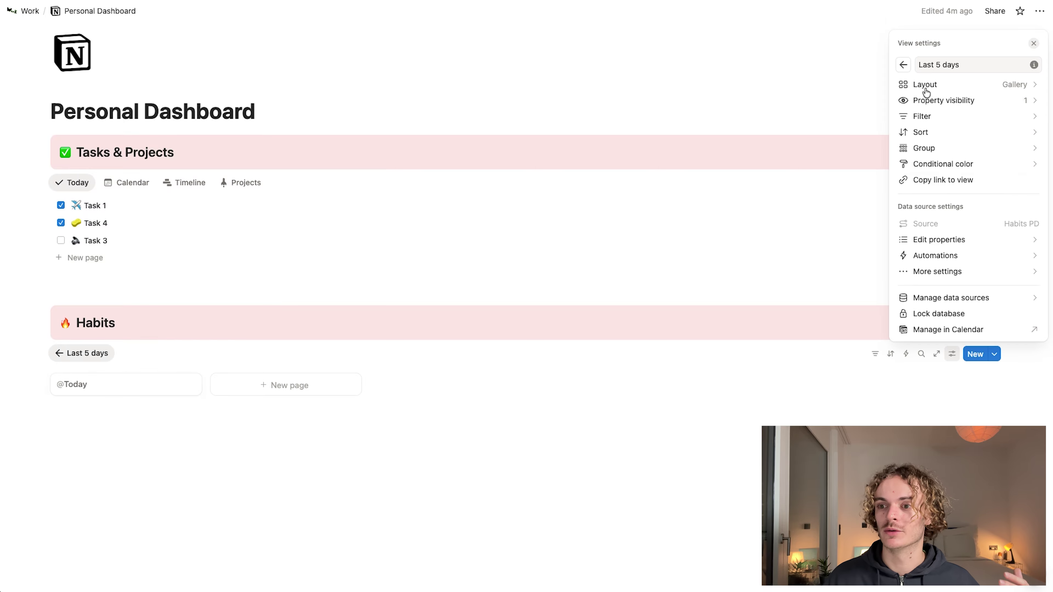
Step: Make Habit 1, Habit 2, Habit 3 and Completion visible on the gallery cards
click(994, 101)
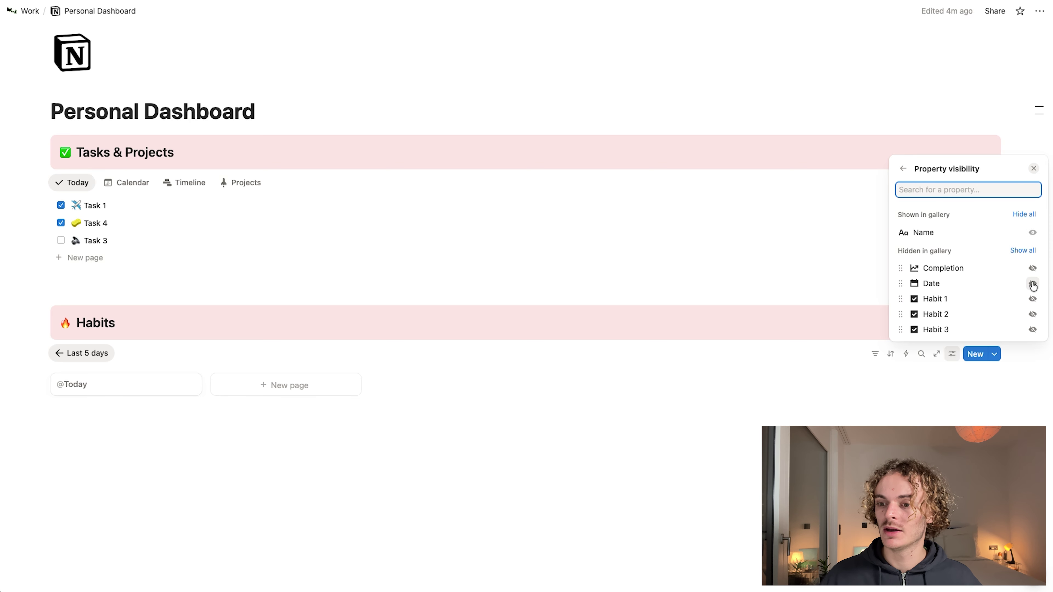
click(1032, 299)
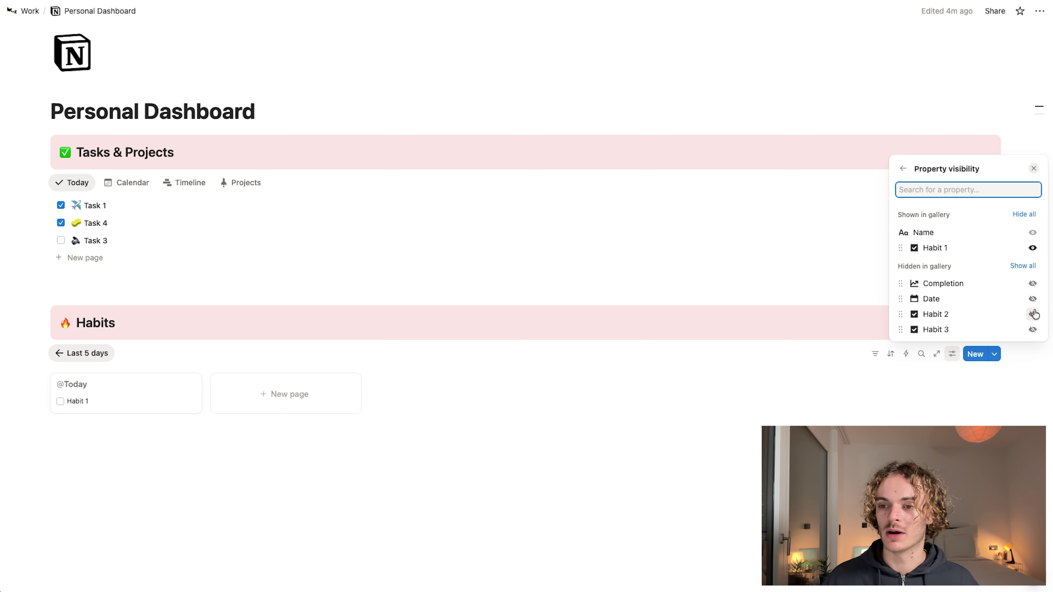
click(1032, 314)
click(1032, 329)
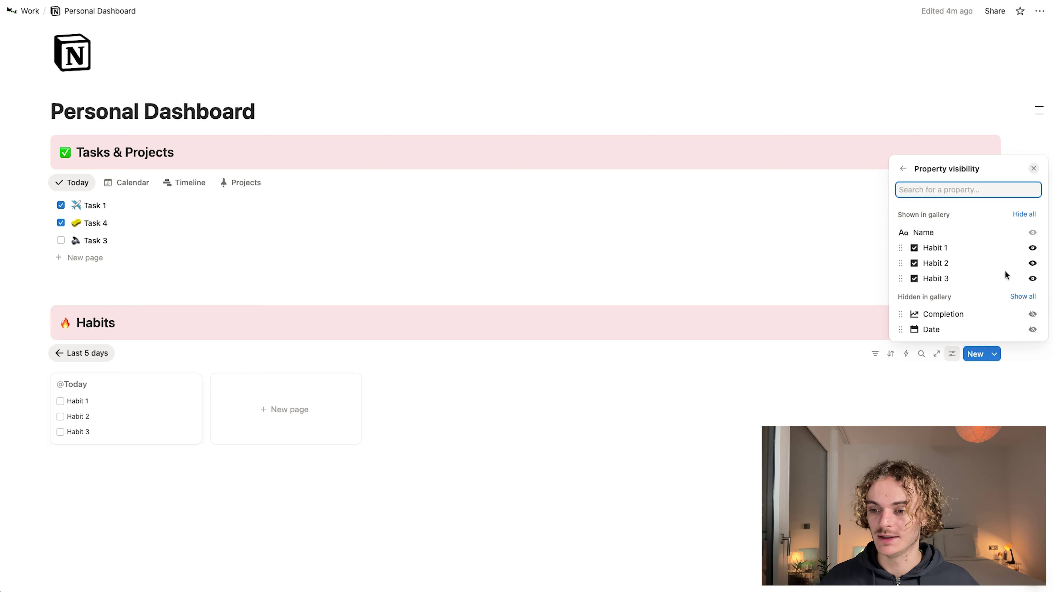
click(1032, 315)
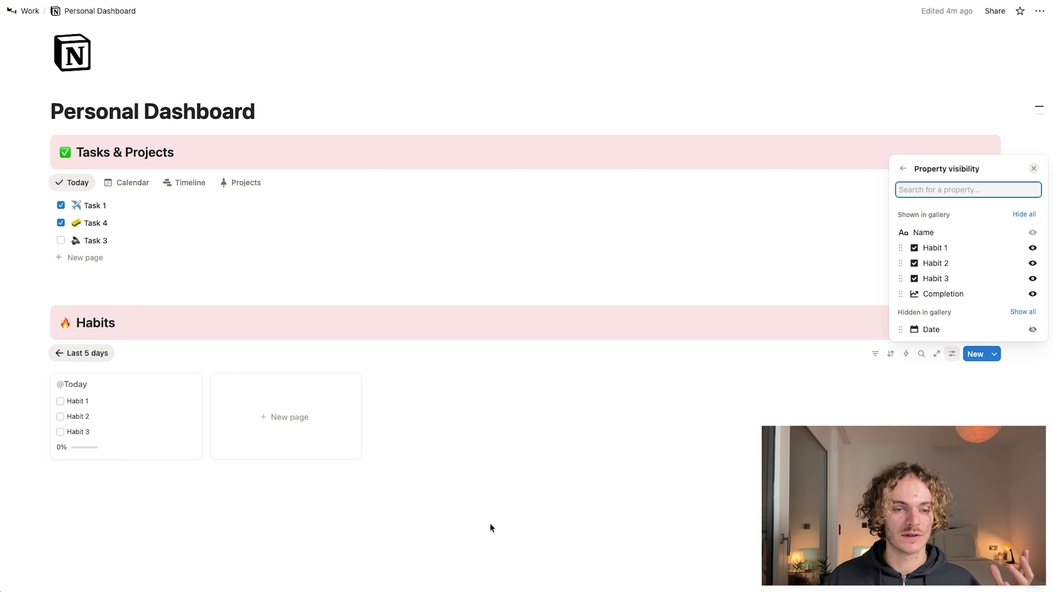
click(390, 529)
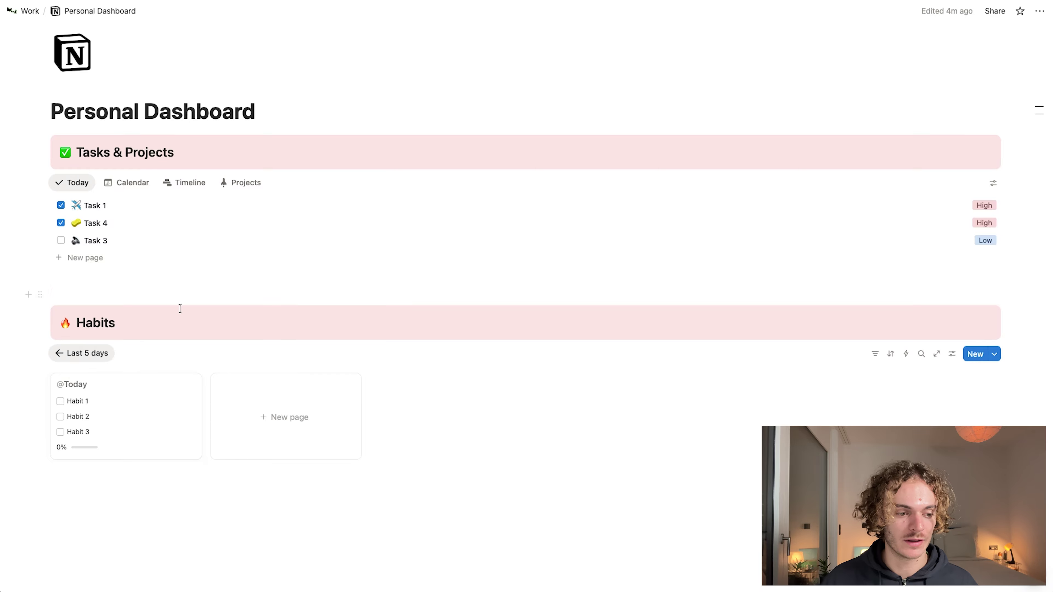
click(60, 401)
click(60, 417)
click(63, 432)
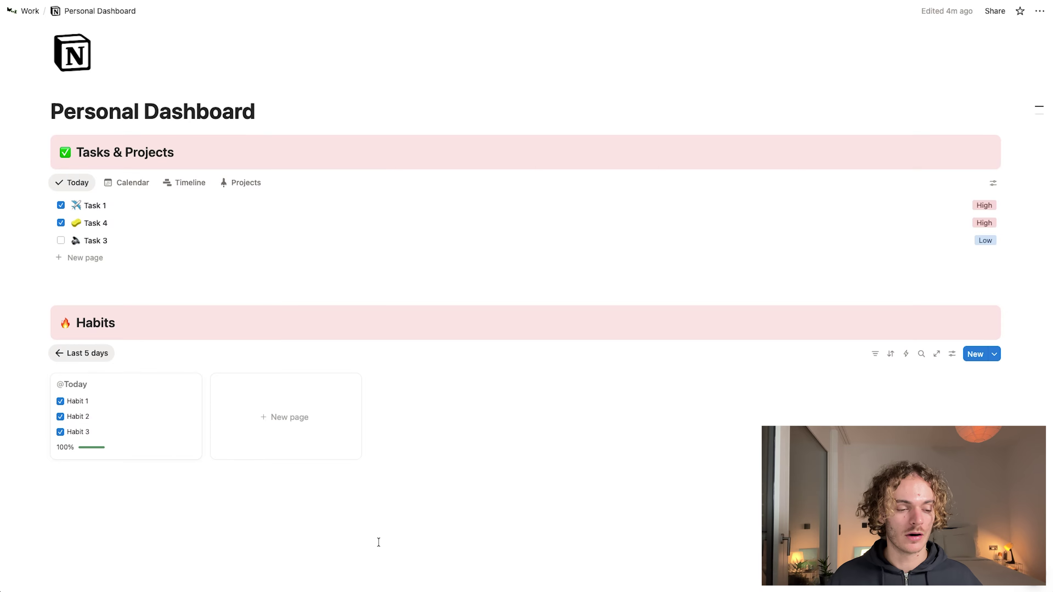
Step: Create a new habit page in the gallery and replace its title with a Yesterday date mention
click(305, 443)
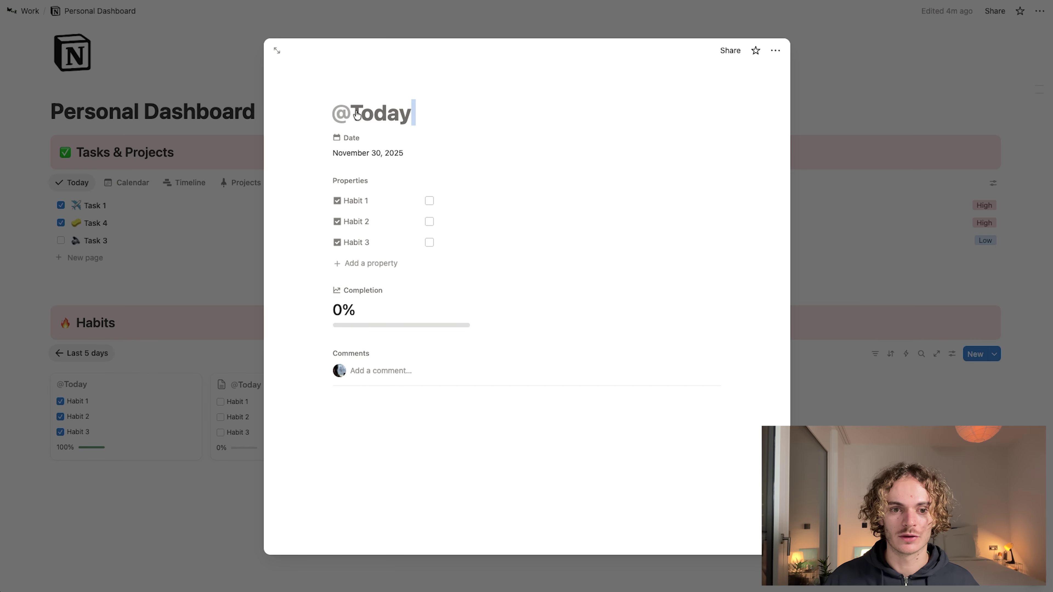
drag(431, 116, 351, 117)
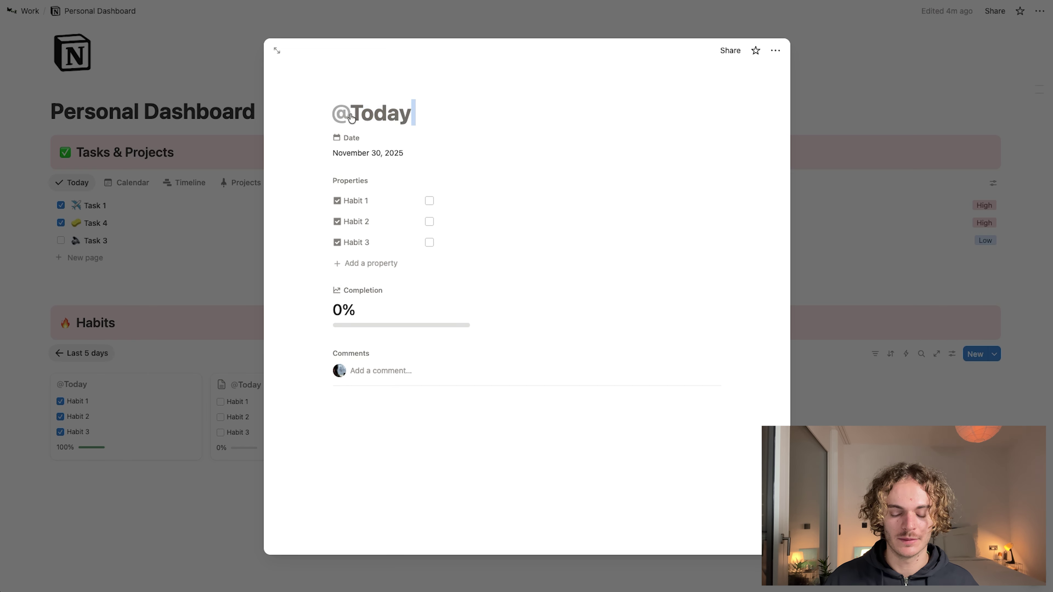
key(BackSpace)
key(BackSpace)
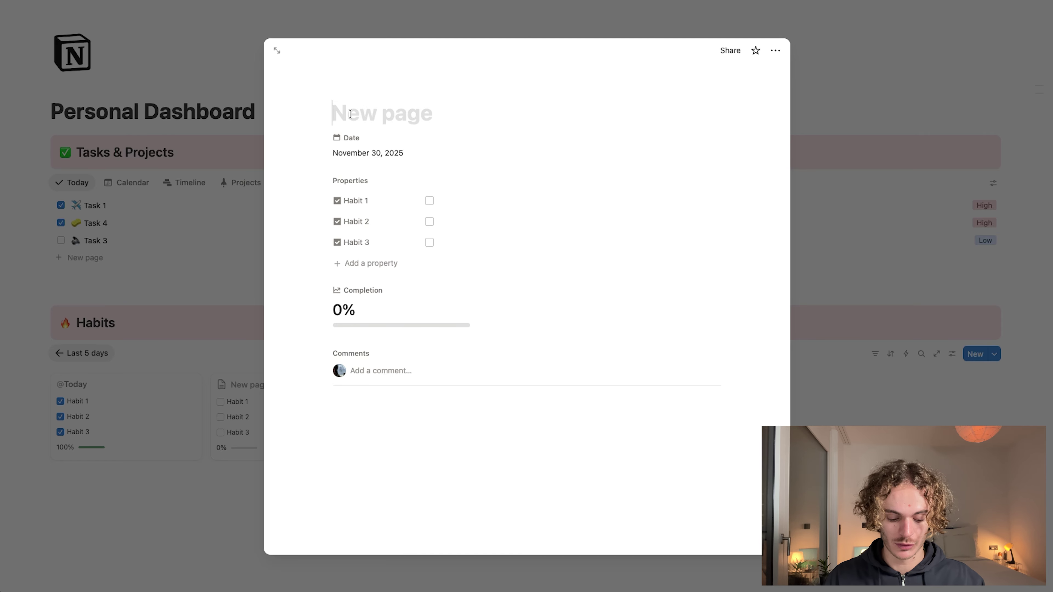
text(@yester)
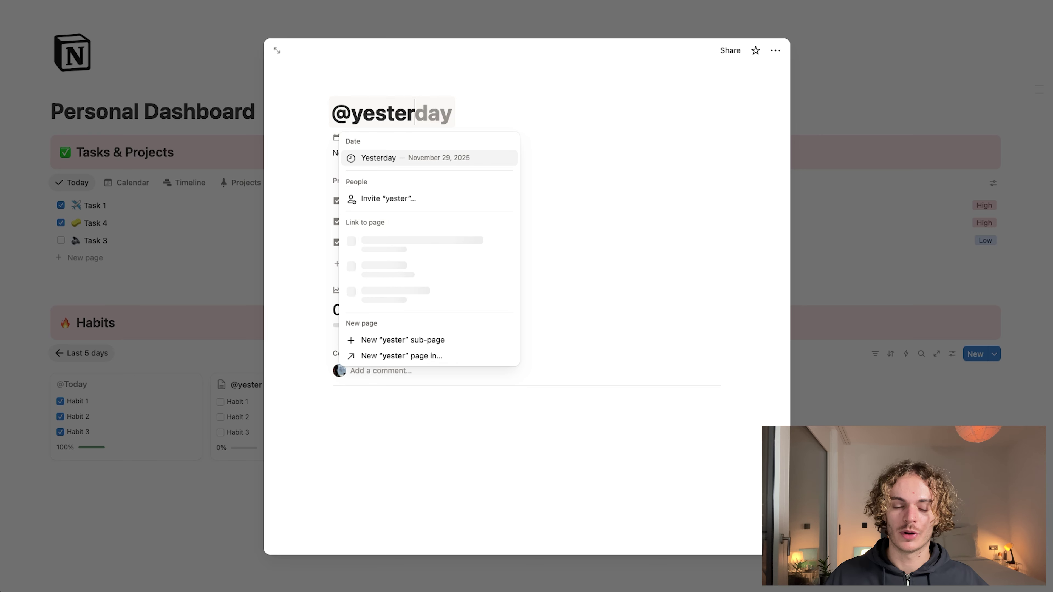
click(421, 161)
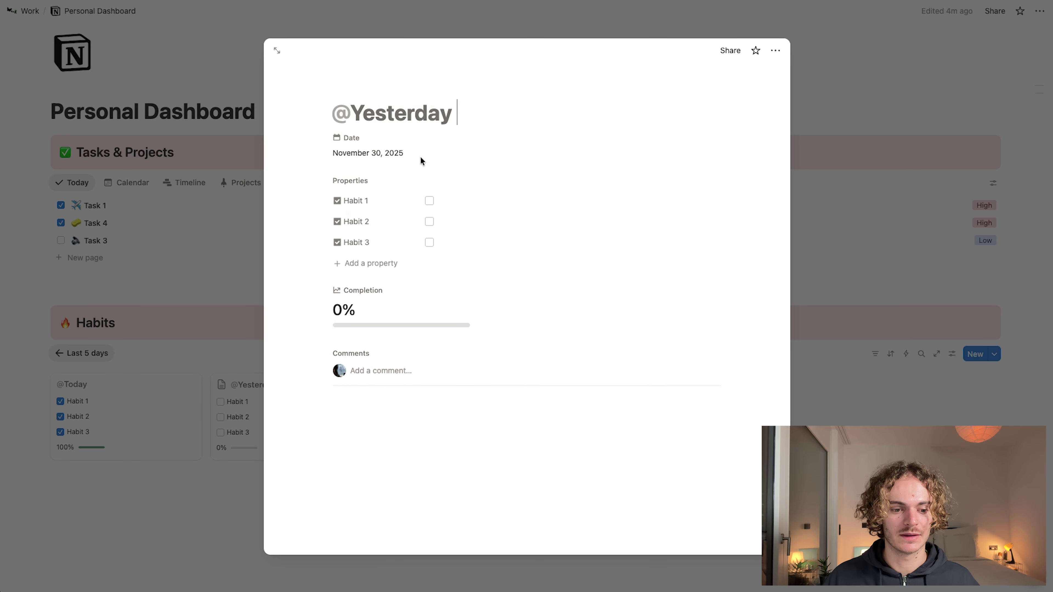
click(210, 523)
click(220, 401)
click(220, 416)
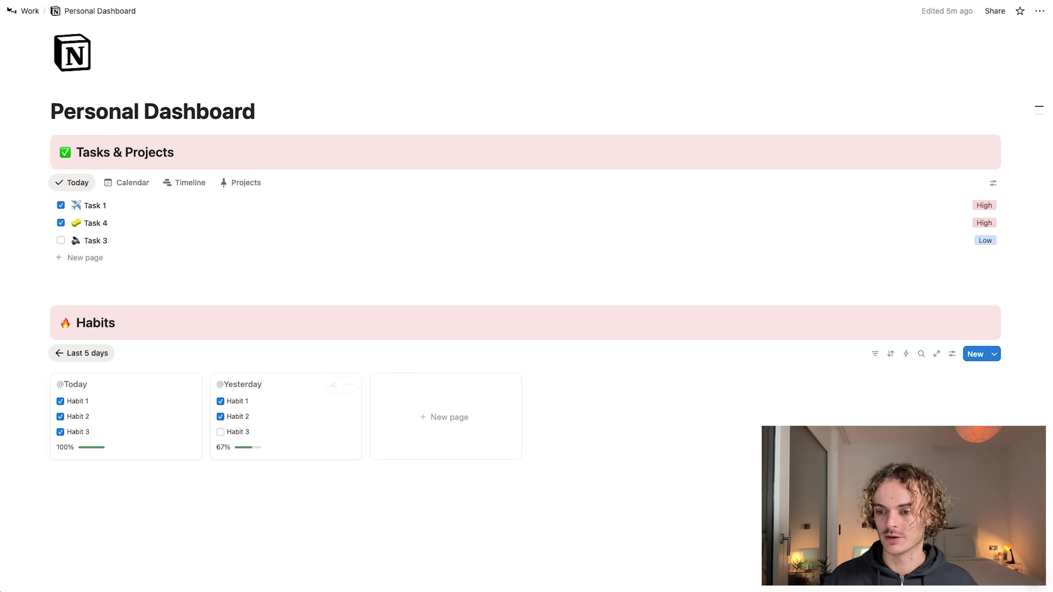
Step: Sort the Last 5 days gallery by Date, trying descending order before returning to ascending
click(952, 355)
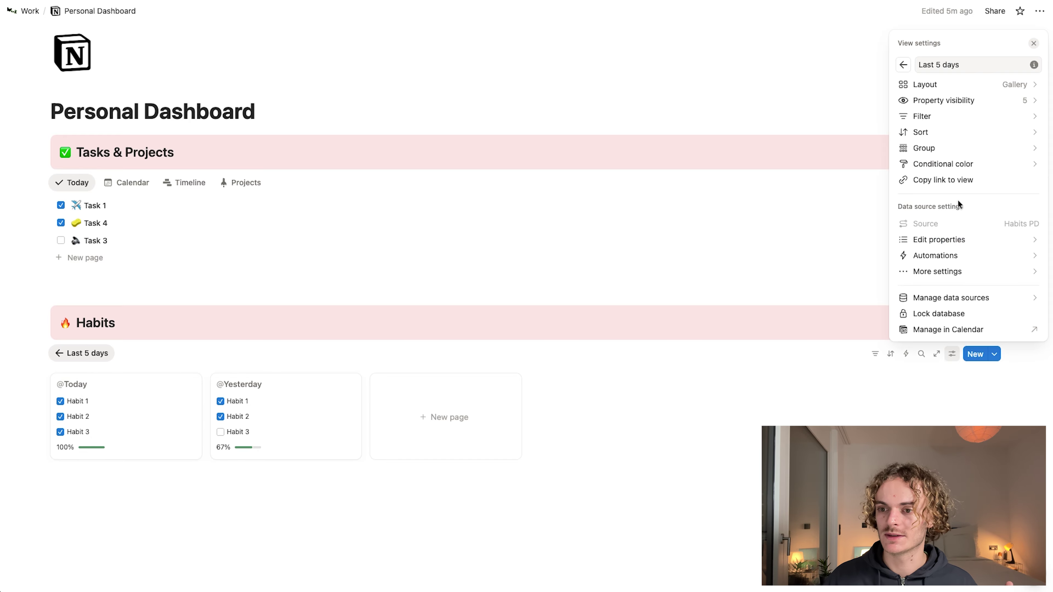
click(993, 136)
click(946, 284)
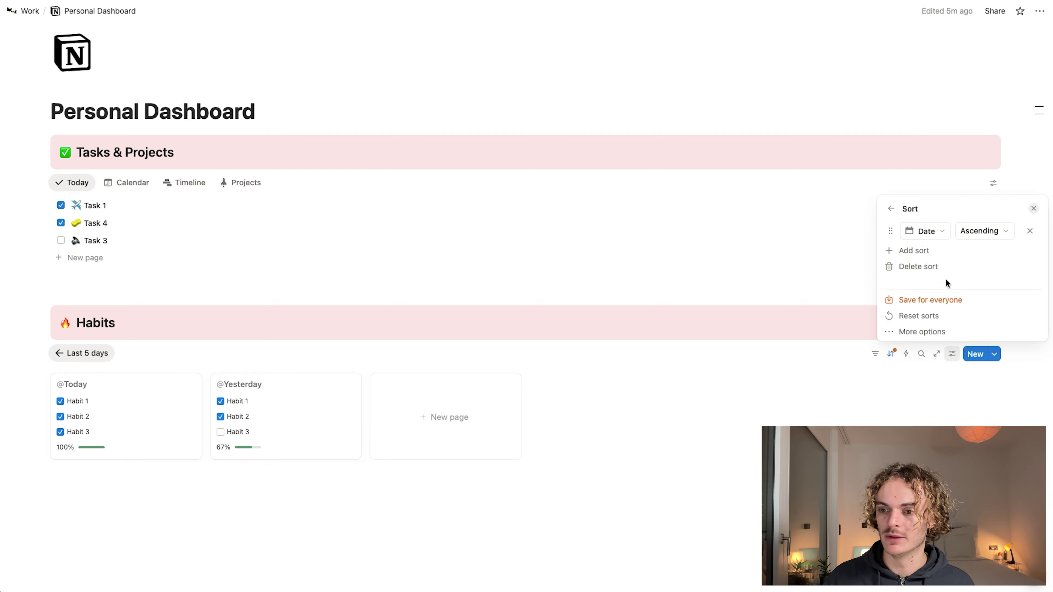
click(966, 231)
click(964, 266)
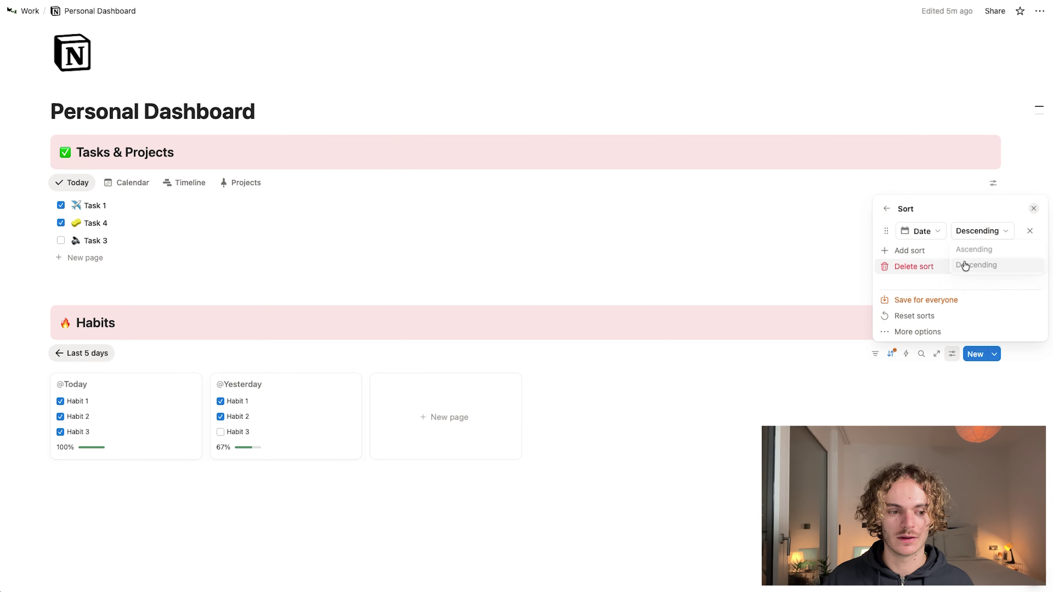
click(978, 233)
click(972, 250)
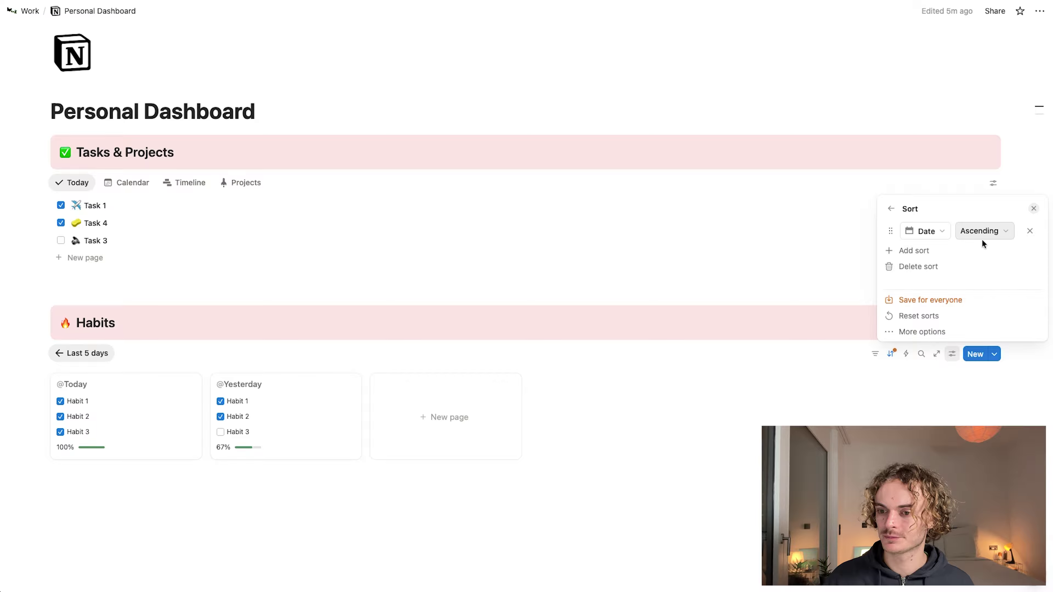
click(1033, 208)
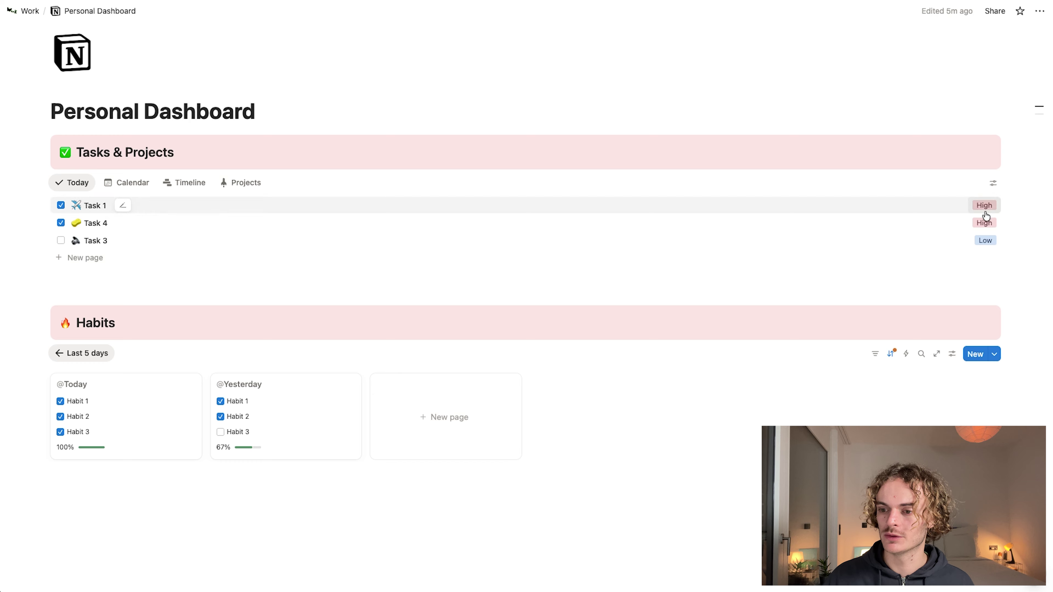
click(952, 355)
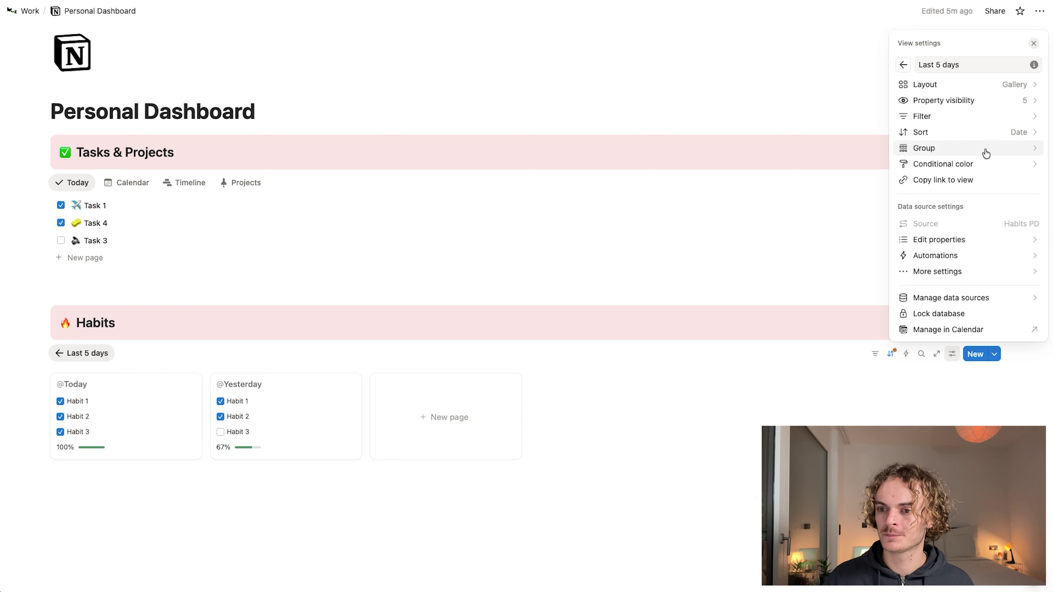
click(670, 505)
click(126, 433)
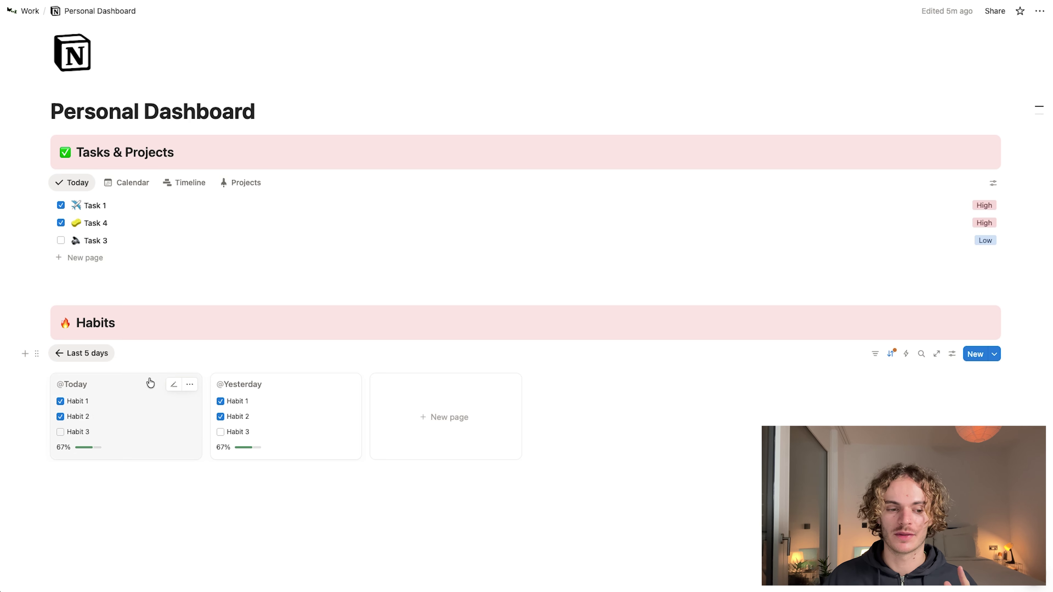
click(126, 378)
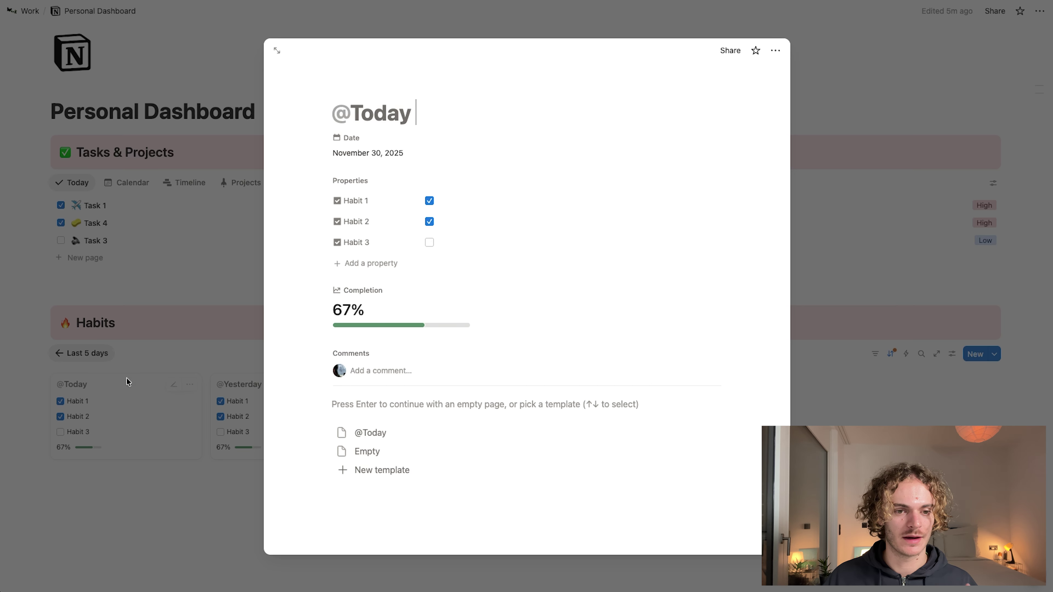
click(349, 156)
key(Escape)
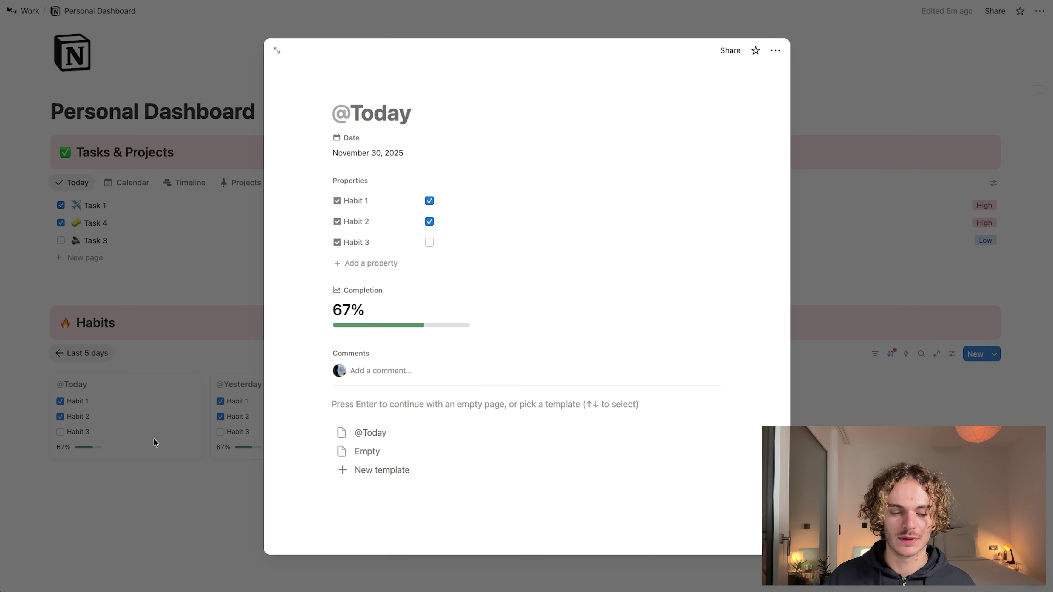
key(Escape)
click(291, 383)
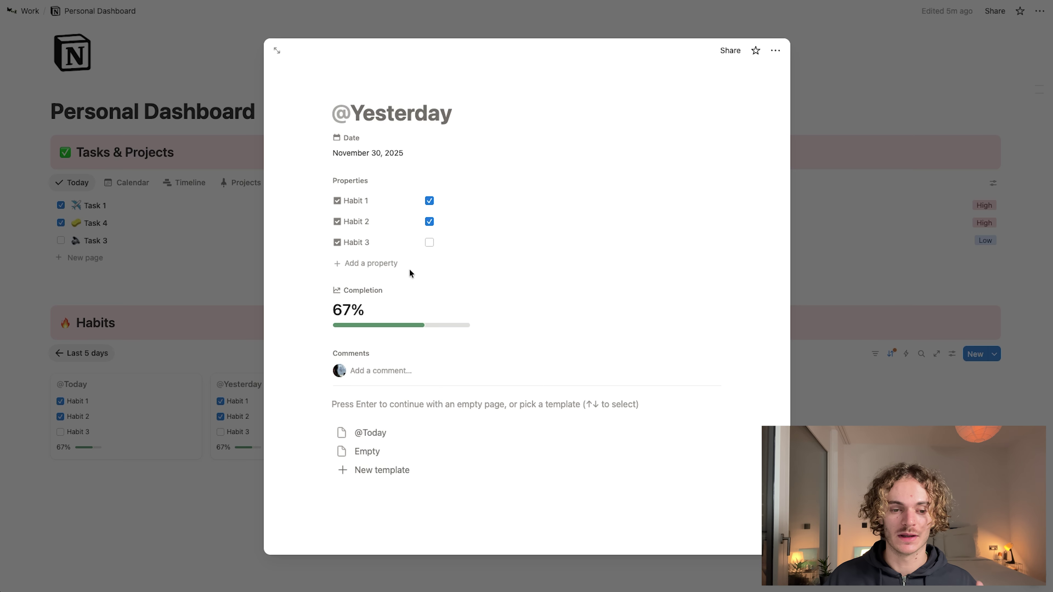
click(388, 157)
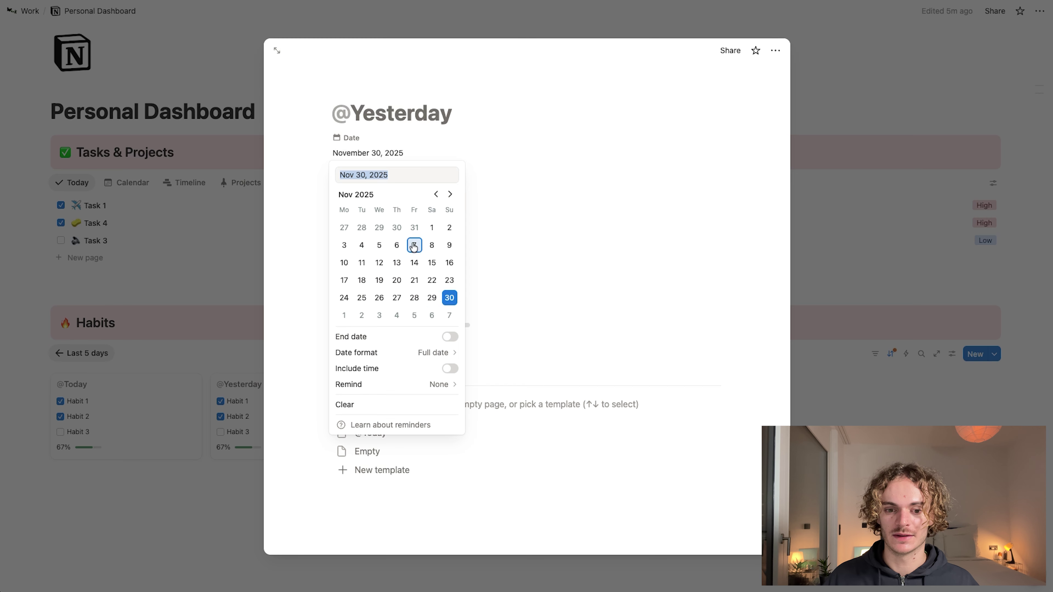
click(431, 297)
key(Escape)
key(Escape)
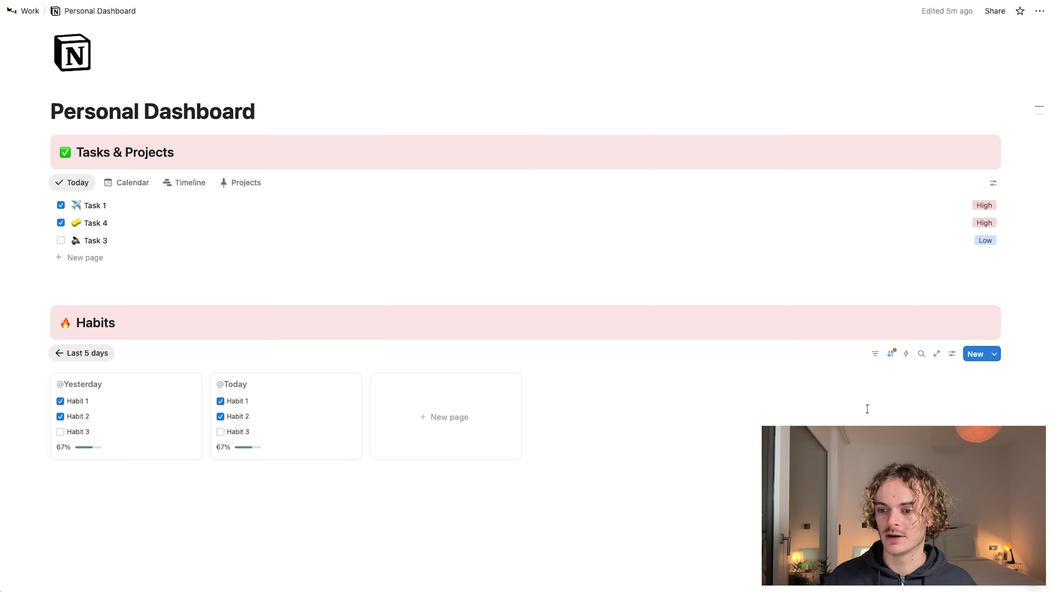
Step: Remove the unsaved Date sort from the Last 5 days gallery
click(890, 354)
key(Escape)
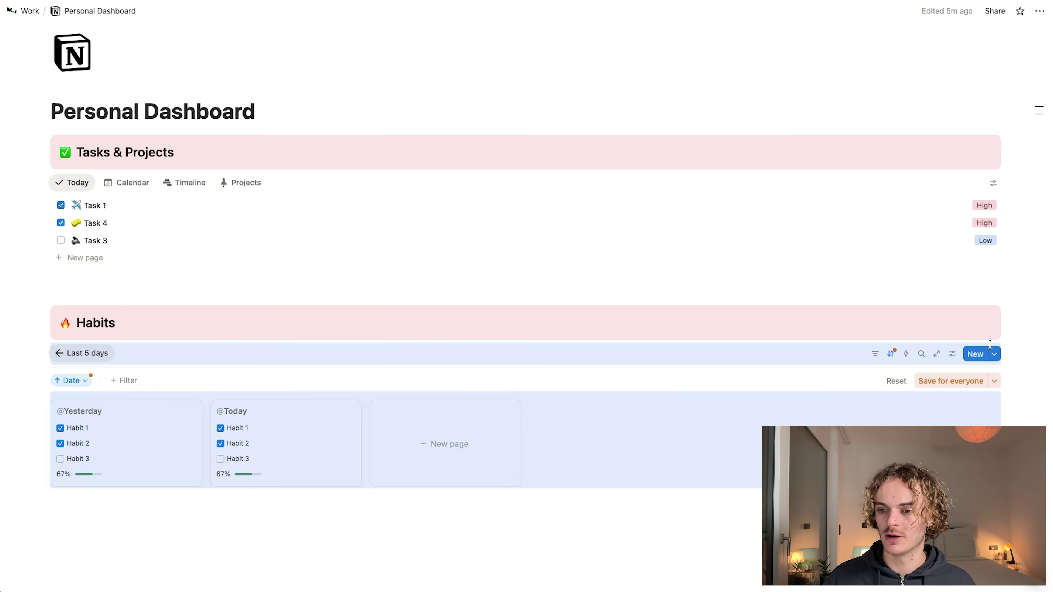
click(891, 355)
click(891, 354)
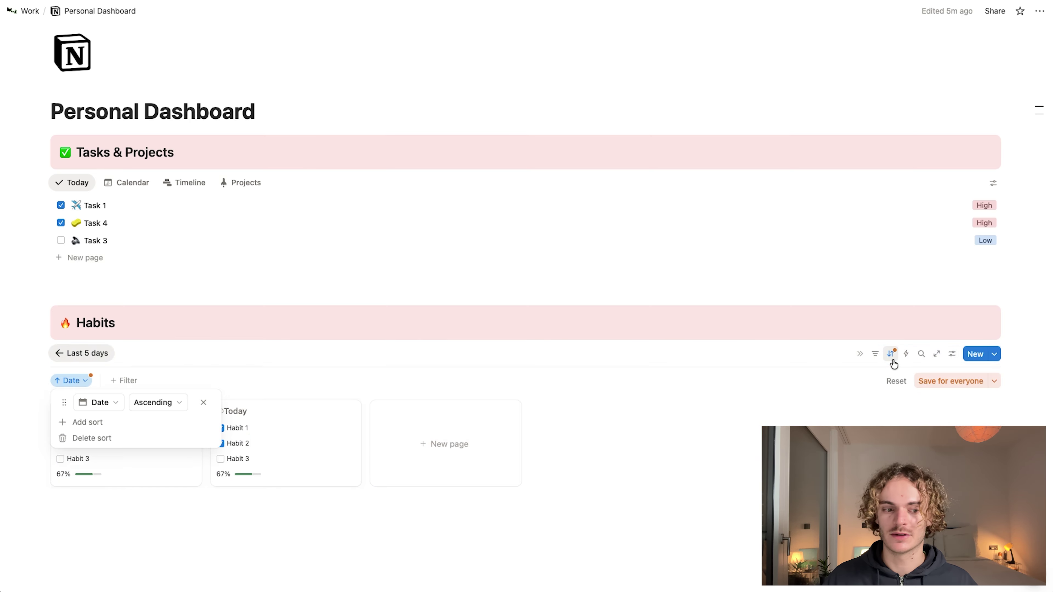
click(203, 402)
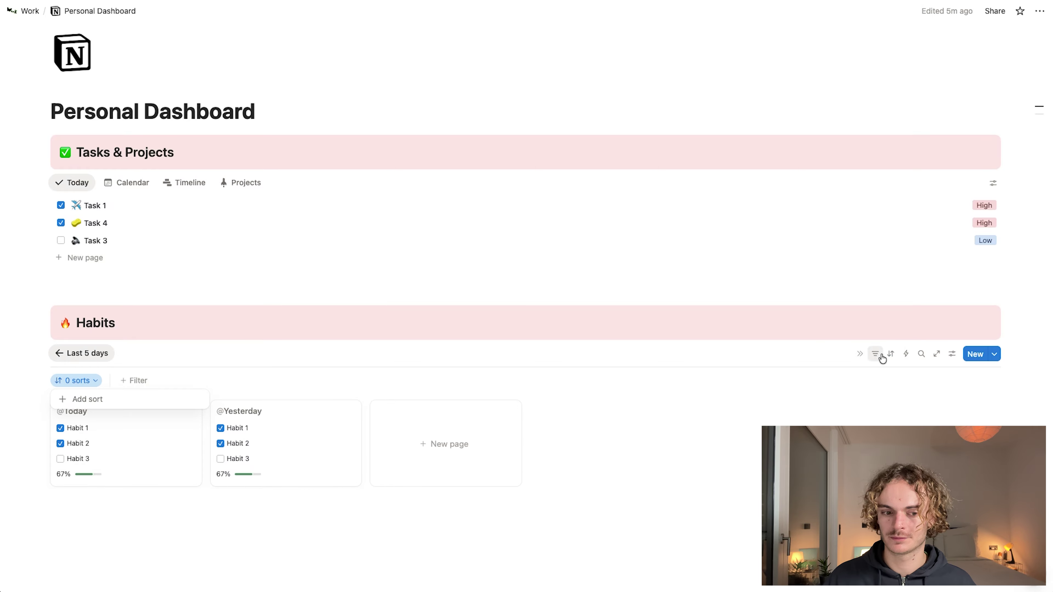
Step: Add an ascending Date sort to the Last 5 days gallery and save it for everyone
click(85, 400)
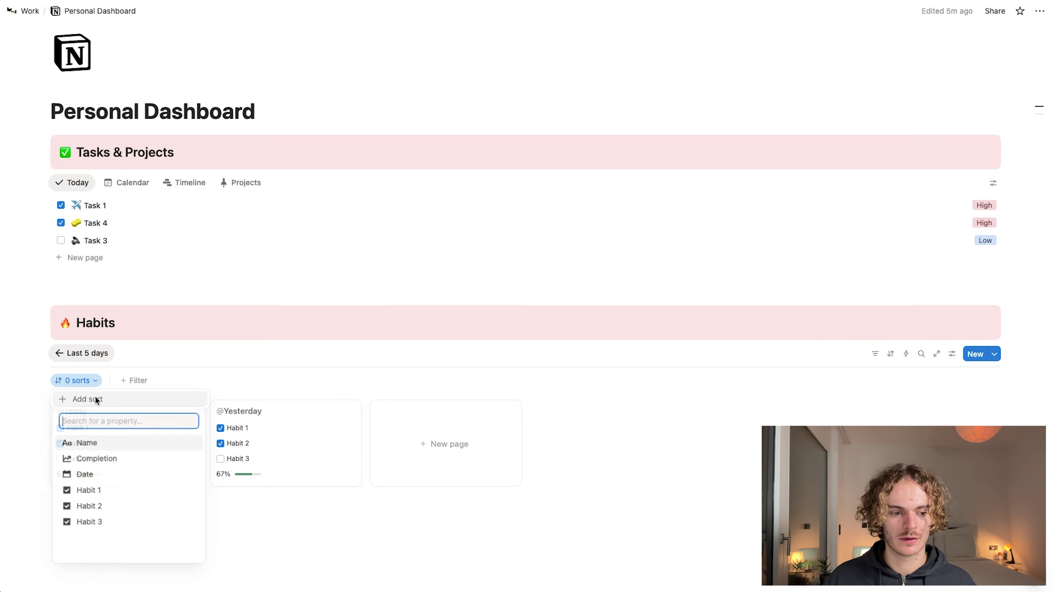
click(88, 474)
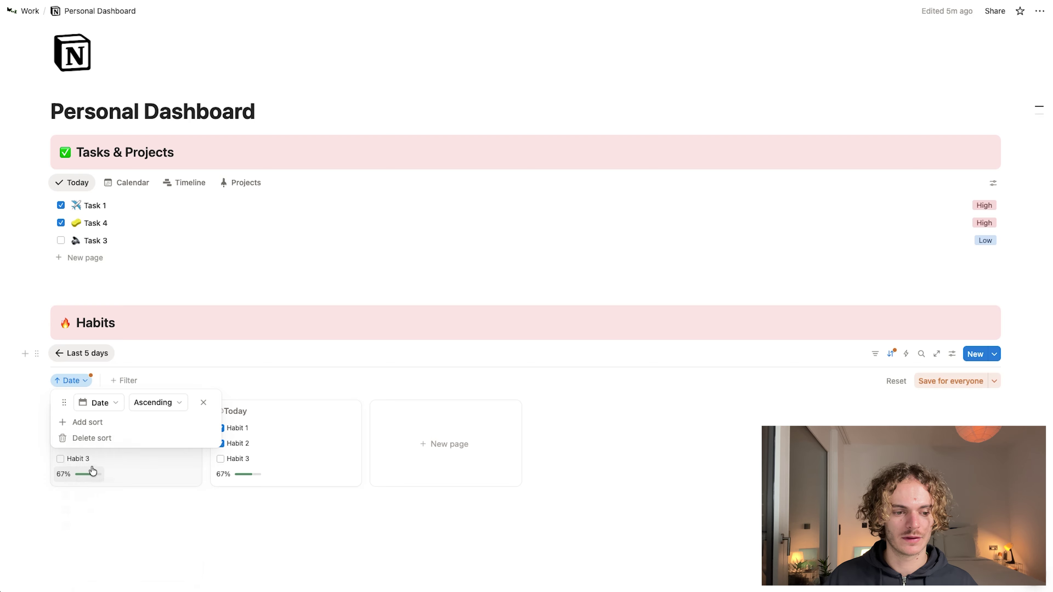
click(147, 410)
click(179, 401)
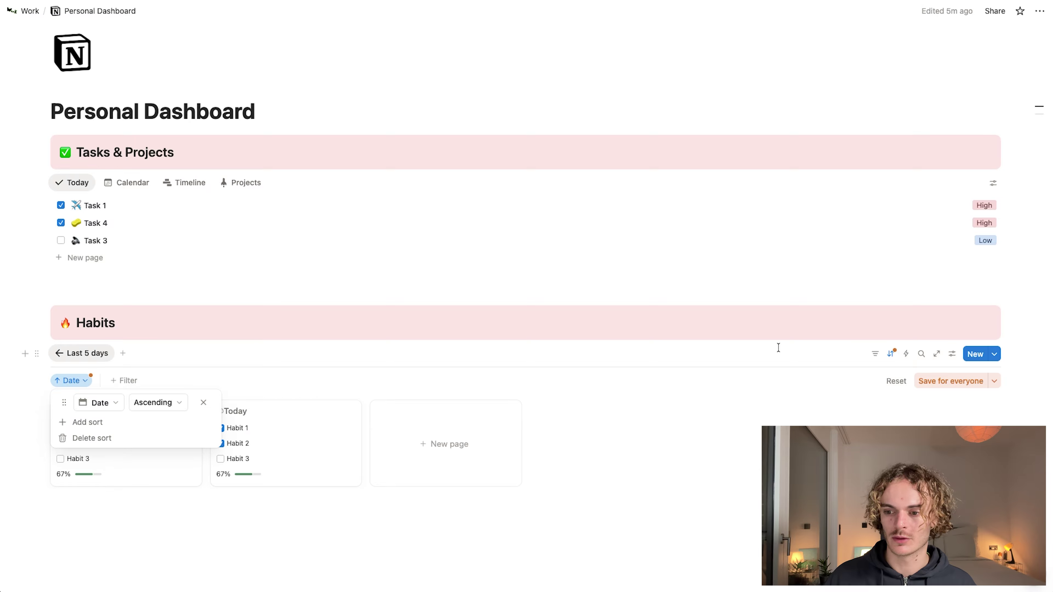
click(936, 378)
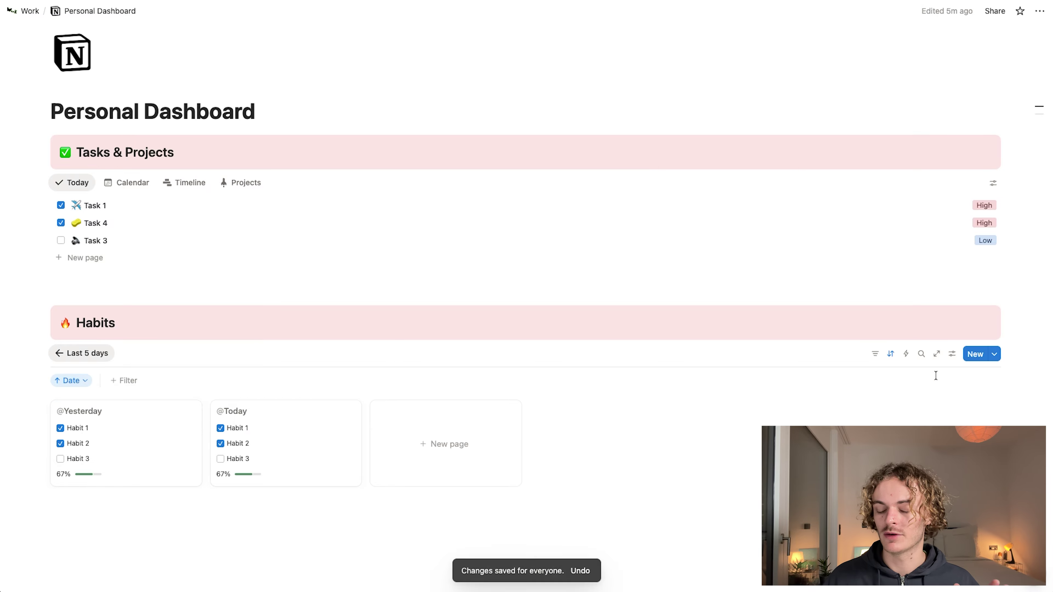
click(889, 355)
Step: Create a new habit page titled with a Last Friday date mention and set its Date to November 28, 2025
click(147, 534)
key(shift+Left)
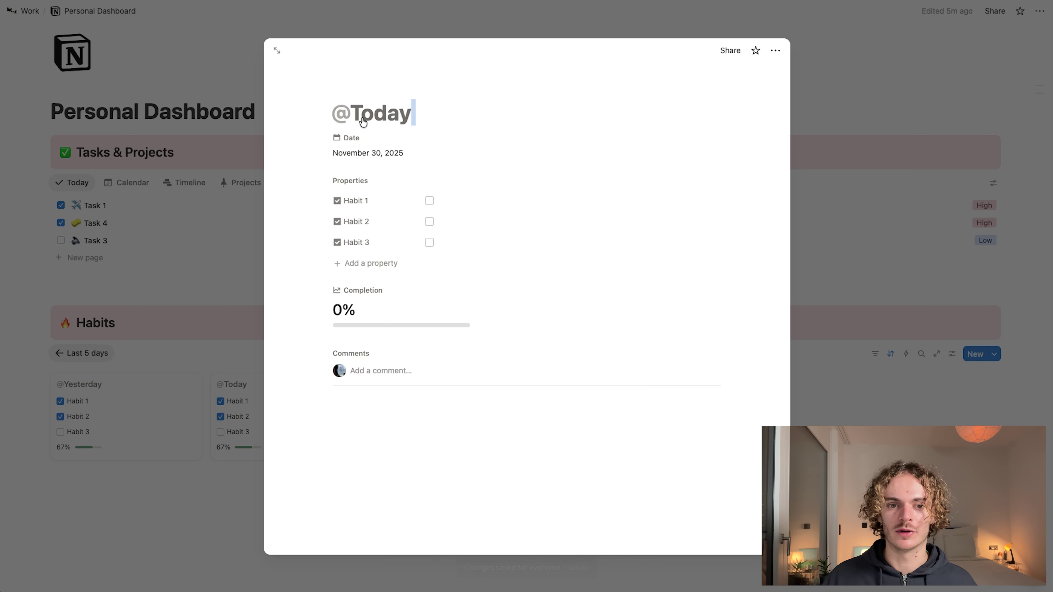
key(BackSpace)
key(BackSpace)
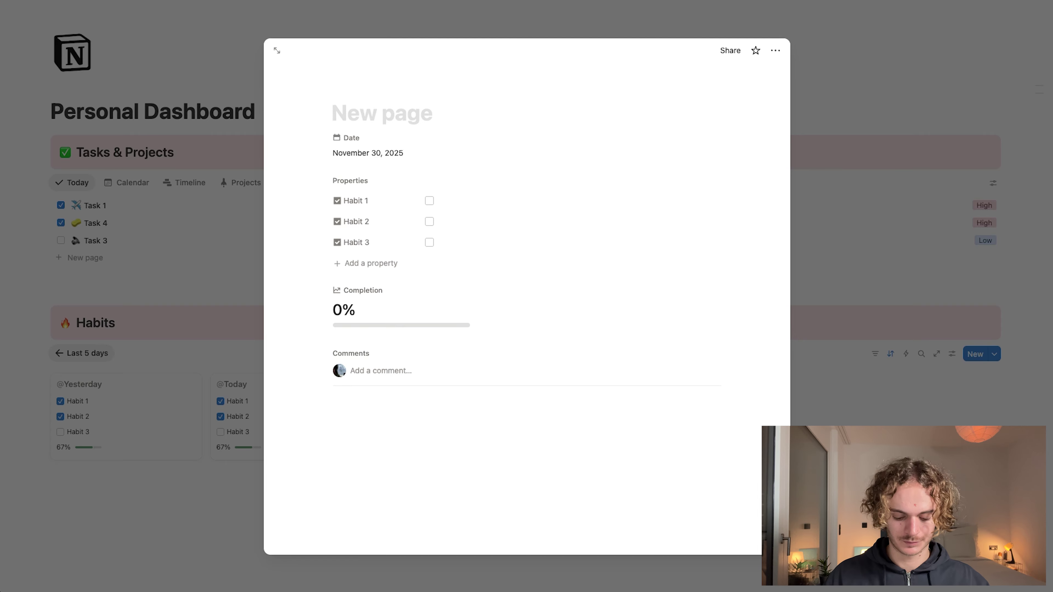
text(@last)
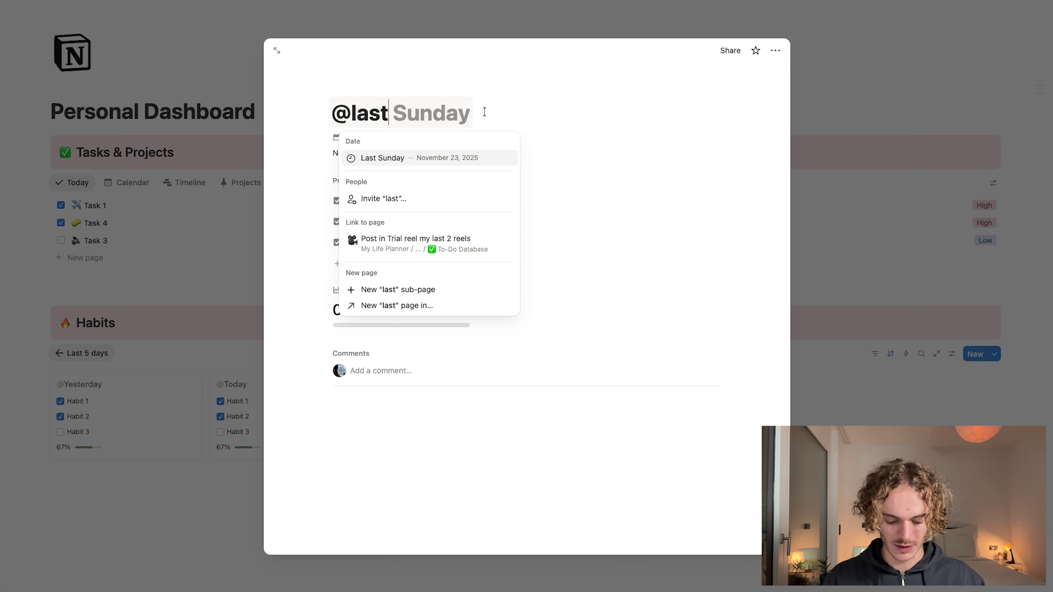
text( frid)
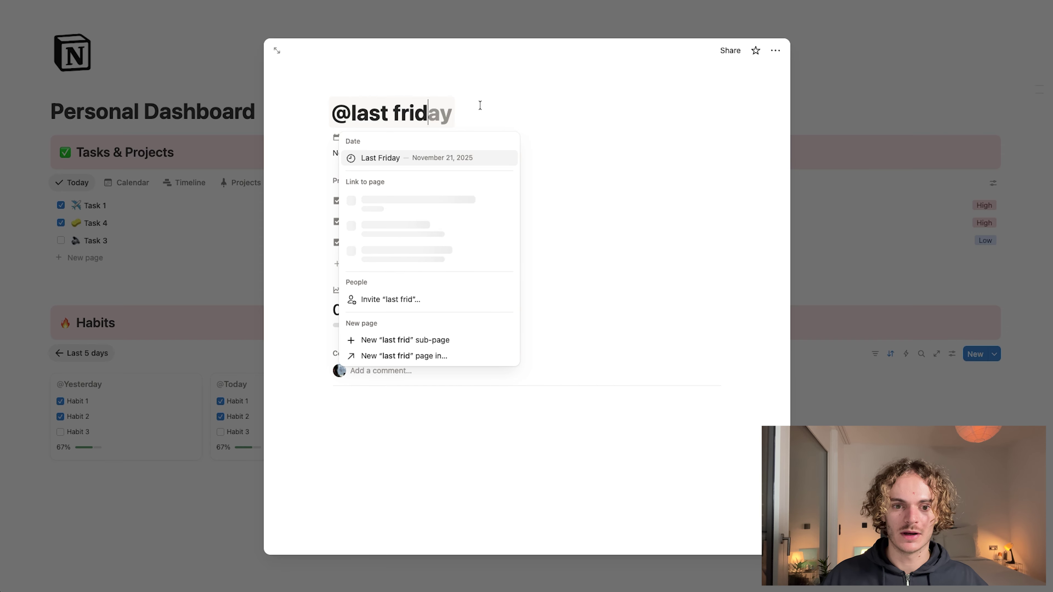
click(451, 169)
click(367, 153)
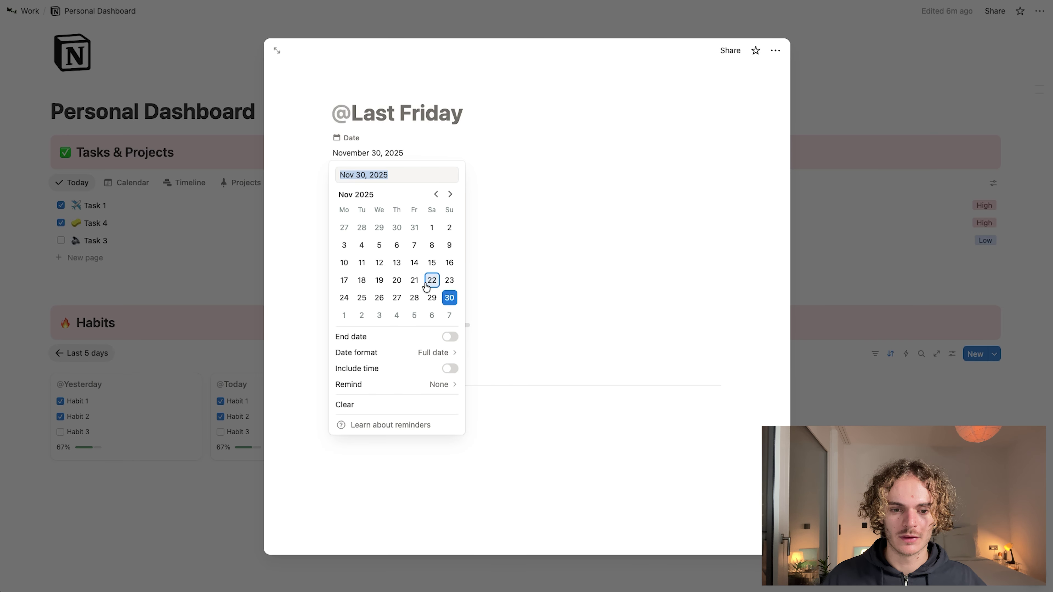
click(415, 297)
click(397, 113)
click(397, 113)
click(397, 114)
click(471, 111)
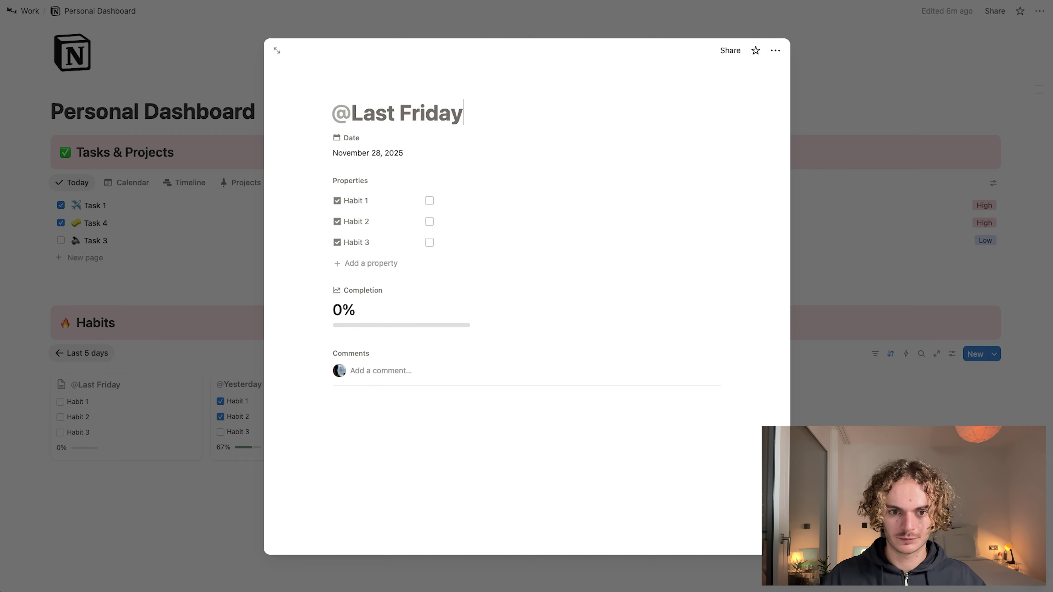
key(BackSpace)
text(@this fri)
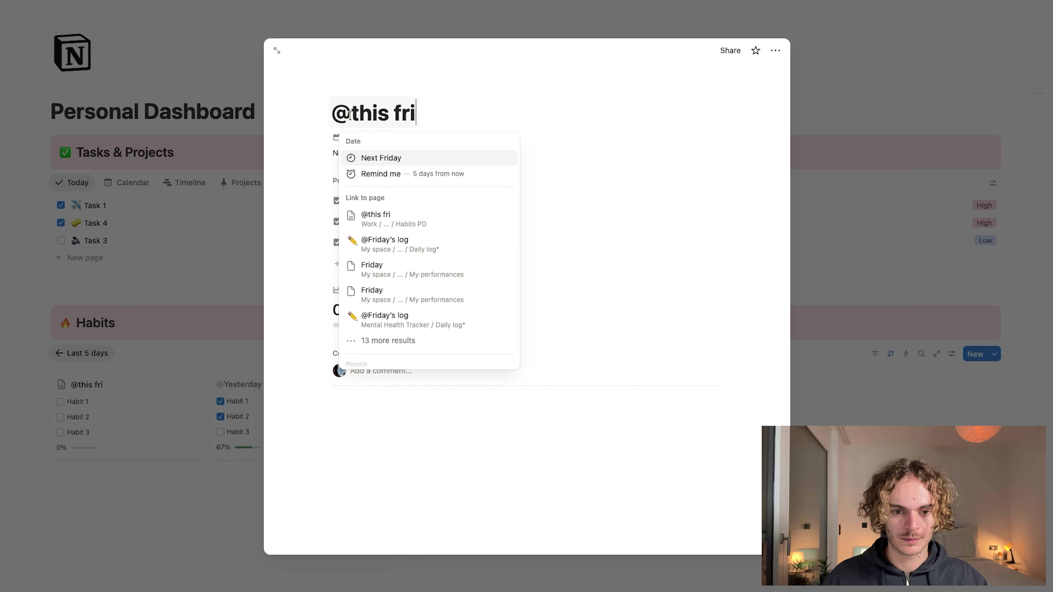
Step: Retitle the open habit page with a Friday date mention for November 28, 2025, and close the page
key(BackSpace)
key(BackSpace)
key(BackSpace)
key(BackSpace)
key(BackSpace)
key(BackSpace)
key(BackSpace)
key(BackSpace)
text(fda)
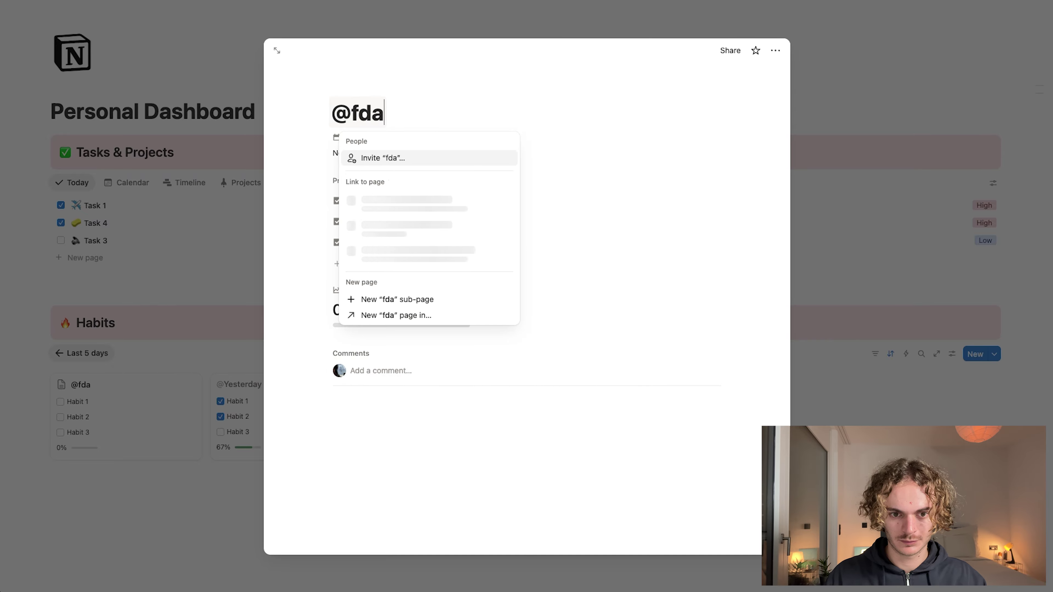
key(BackSpace)
key(BackSpace)
text(riday)
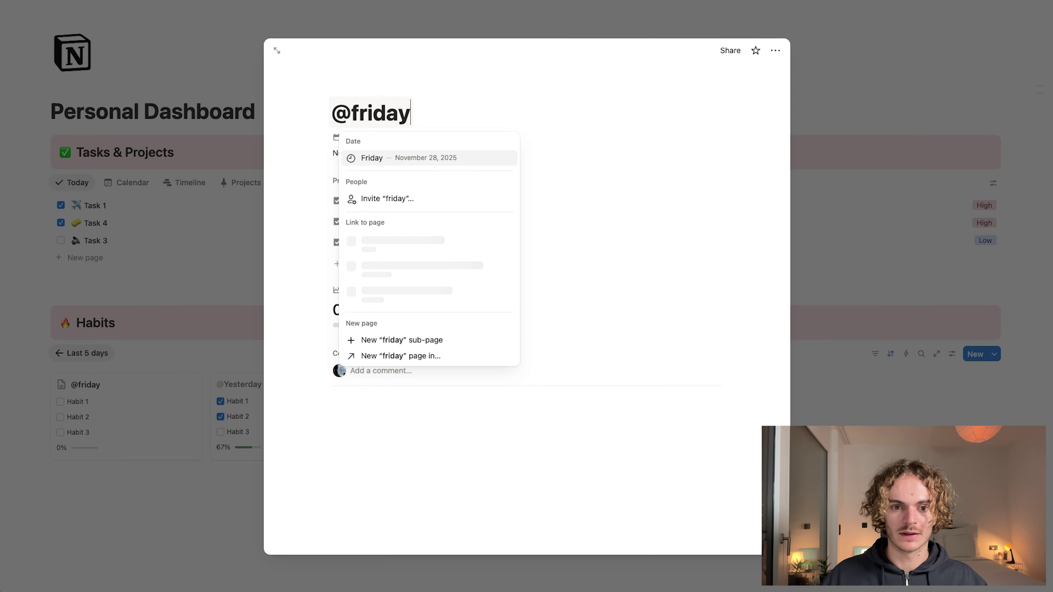
key(Return)
click(230, 511)
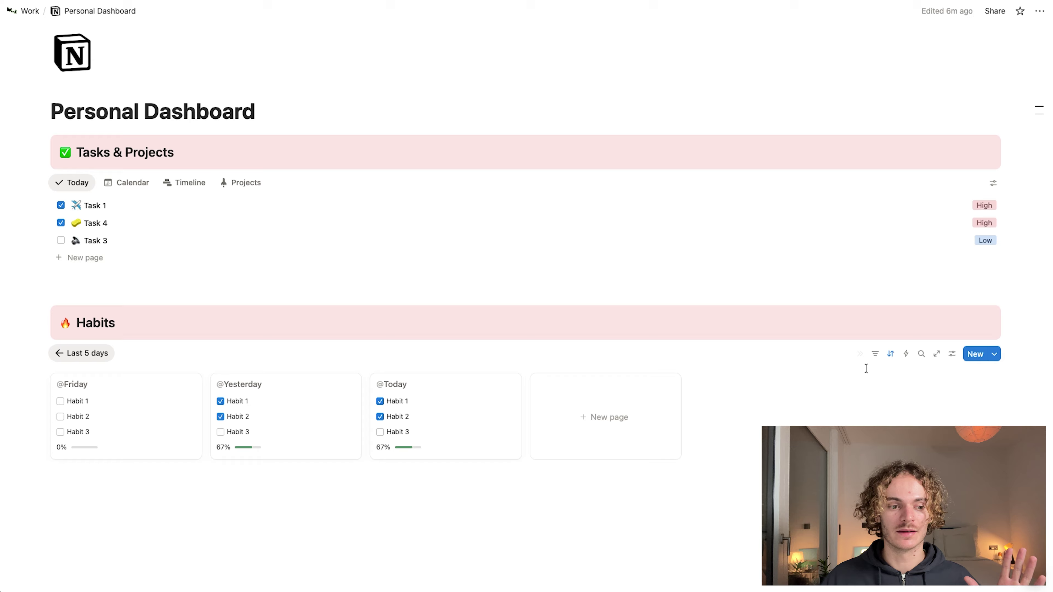
Step: Filter the Last 5 days gallery by Date relative to today, set to the past 5 days
click(876, 353)
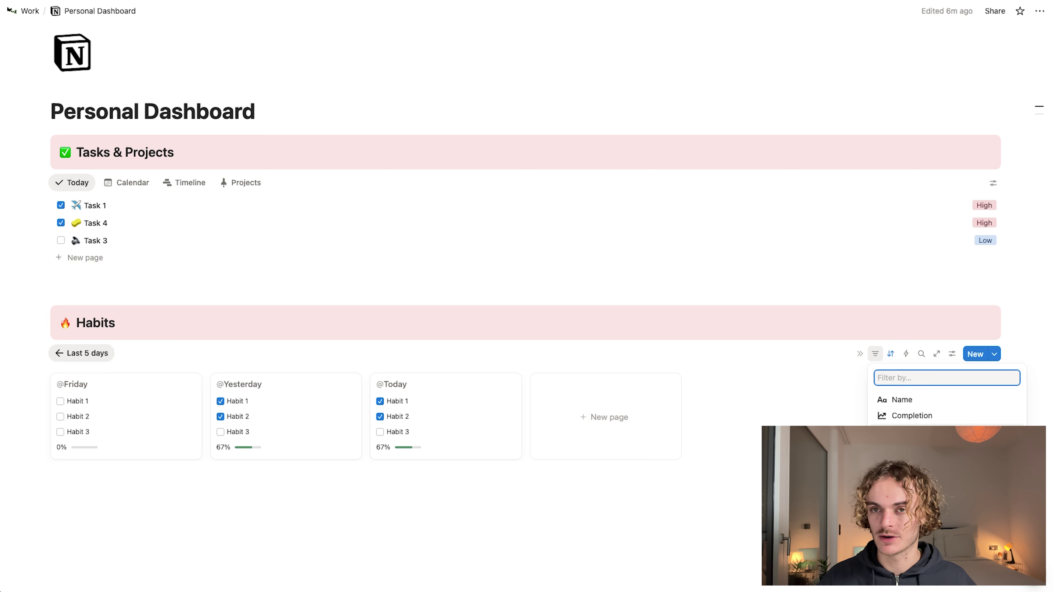
click(903, 432)
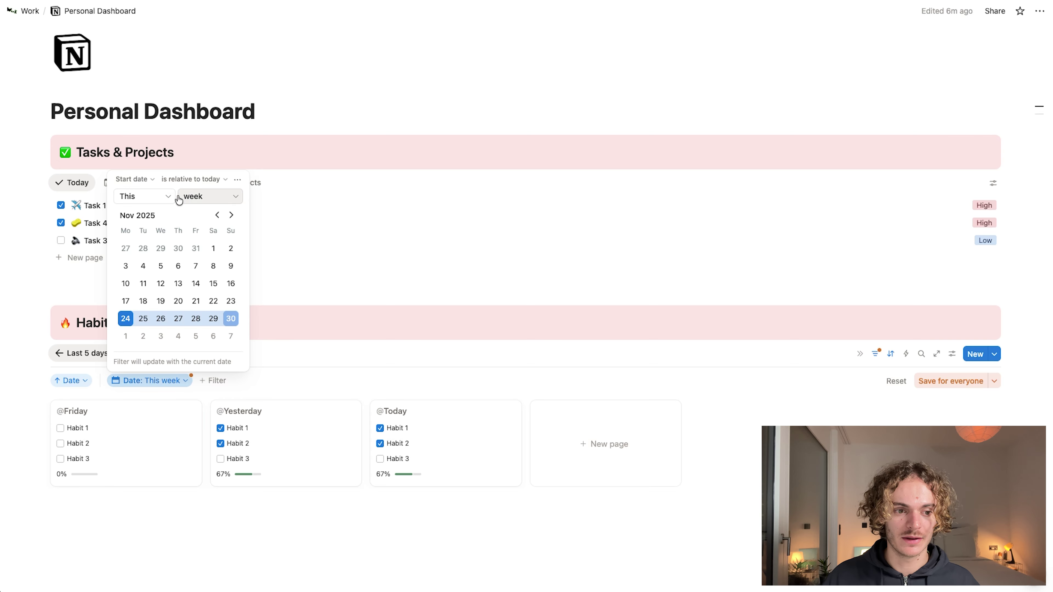
click(168, 199)
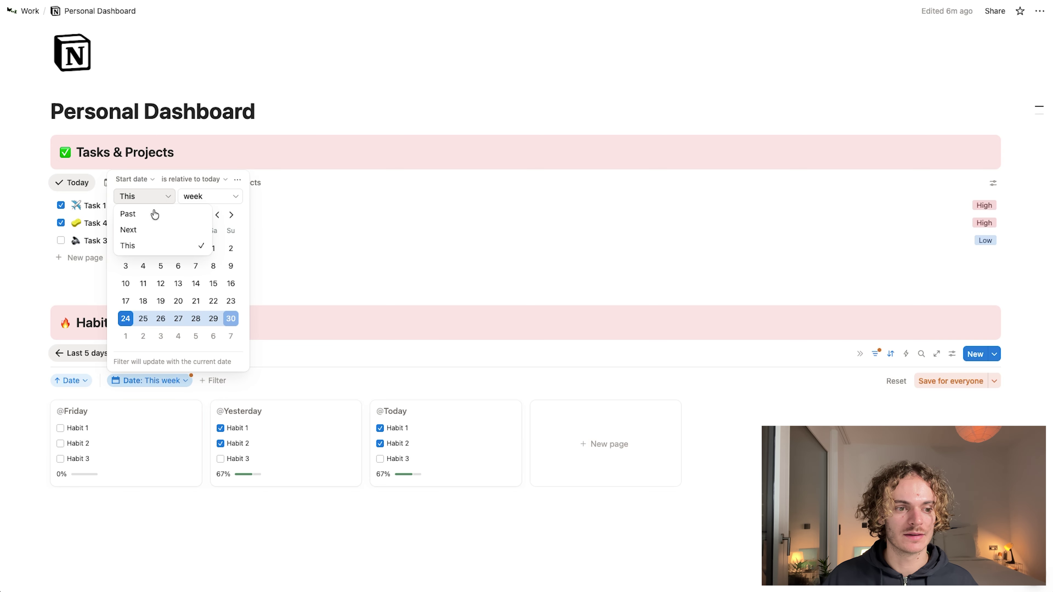
click(136, 214)
click(240, 204)
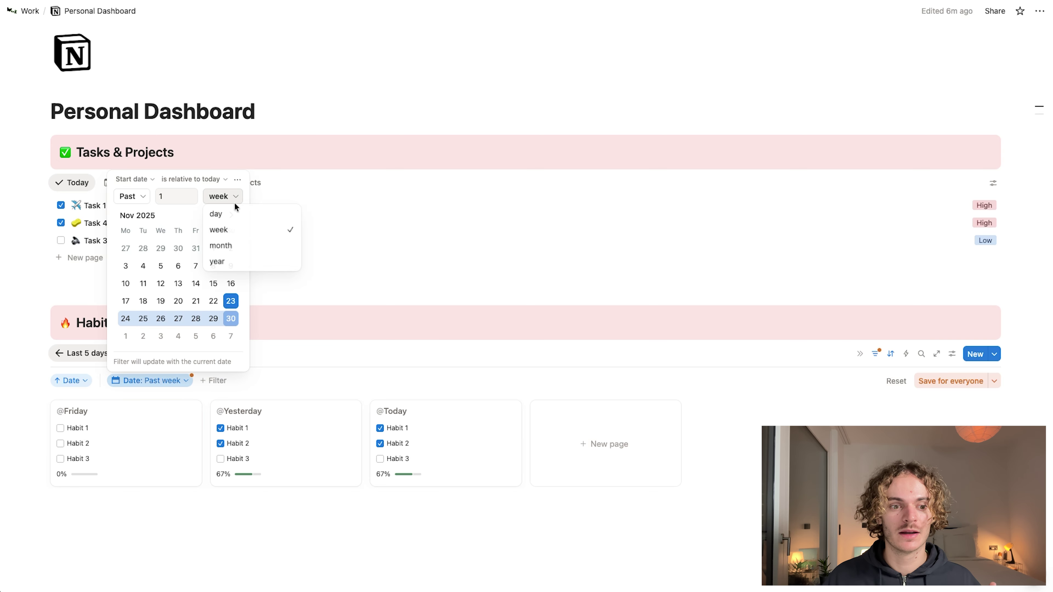
click(256, 213)
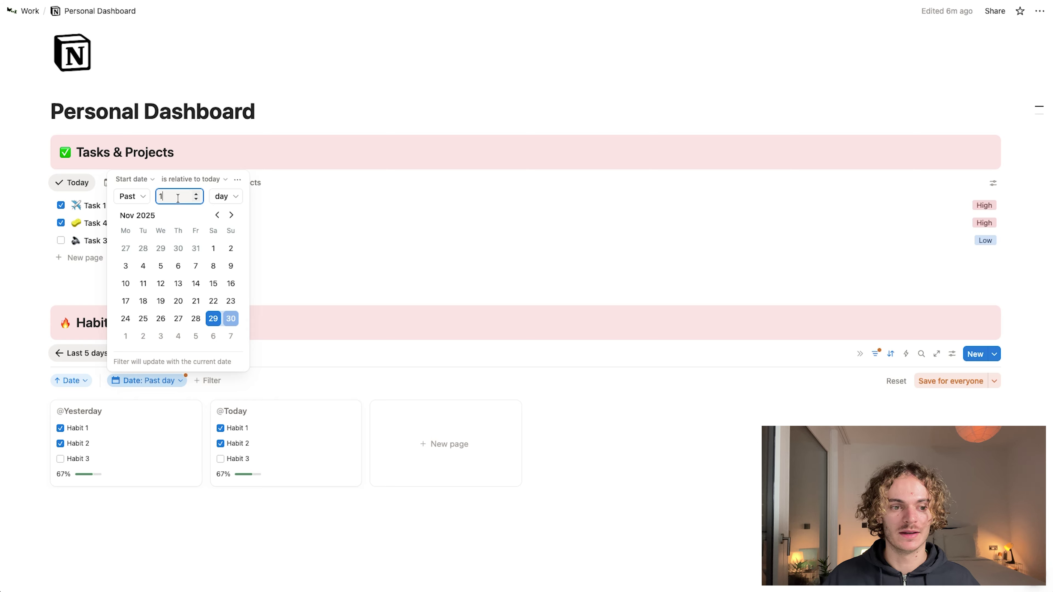
key(BackSpace)
text(5)
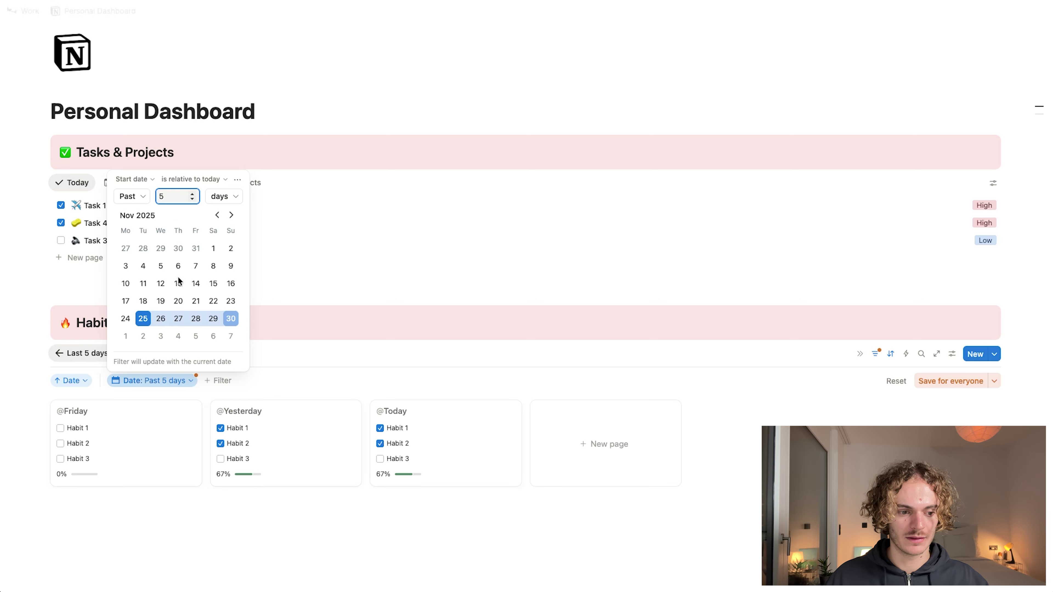
click(271, 515)
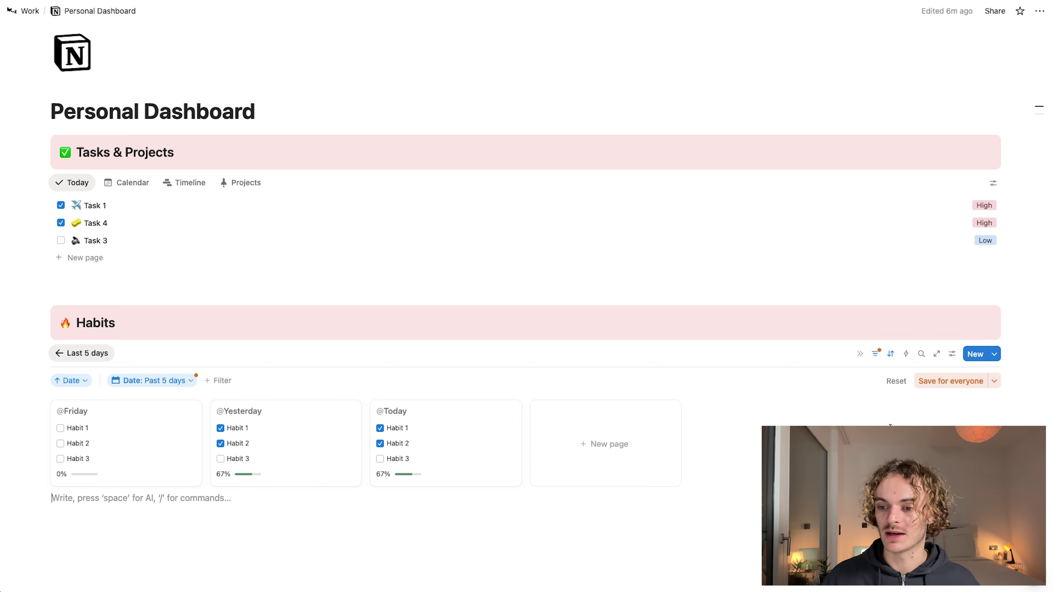
Step: Save the gallery's Date filter for everyone and collapse the filter and sort bar
click(951, 381)
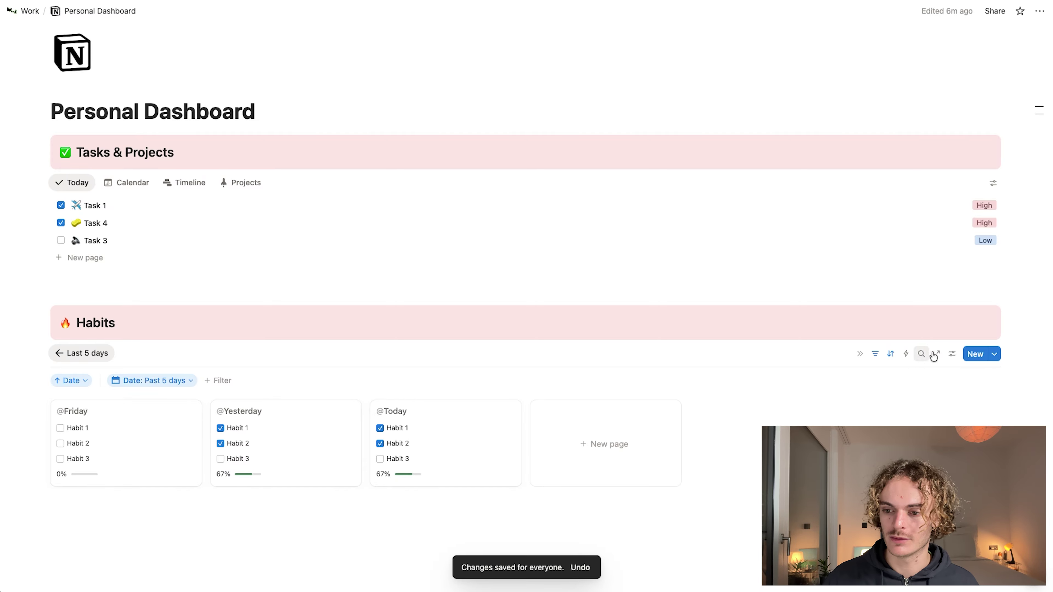
click(875, 353)
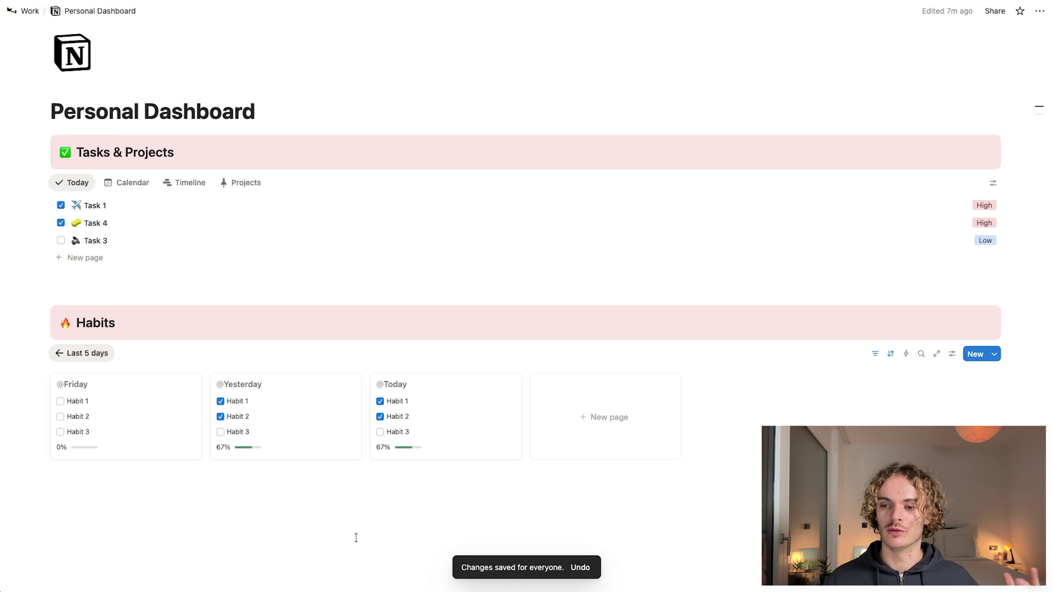
click(874, 354)
click(891, 357)
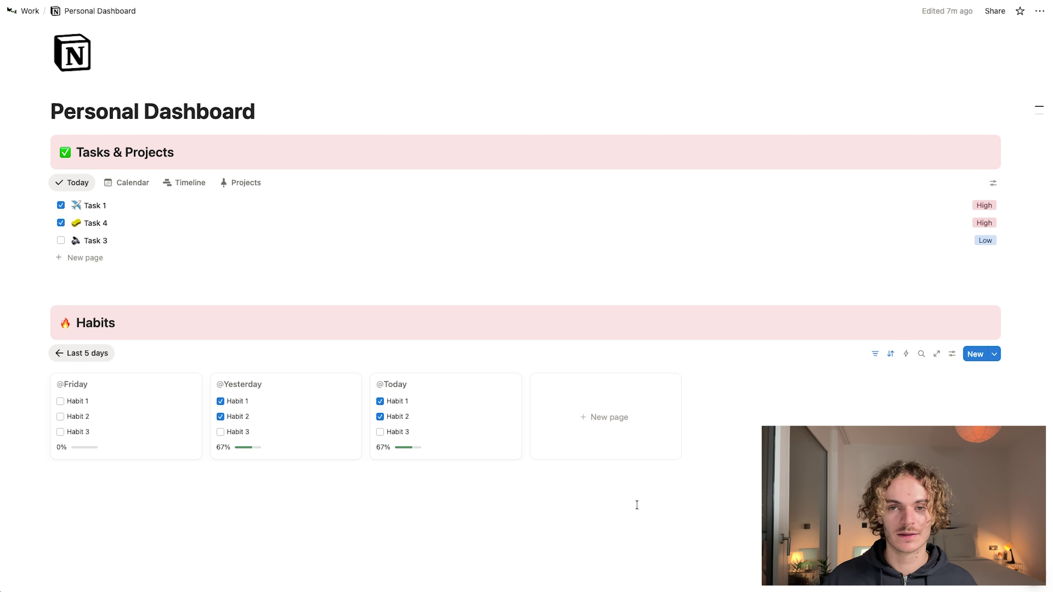
Step: Duplicate the Last 5 days view of the Habits database
click(86, 351)
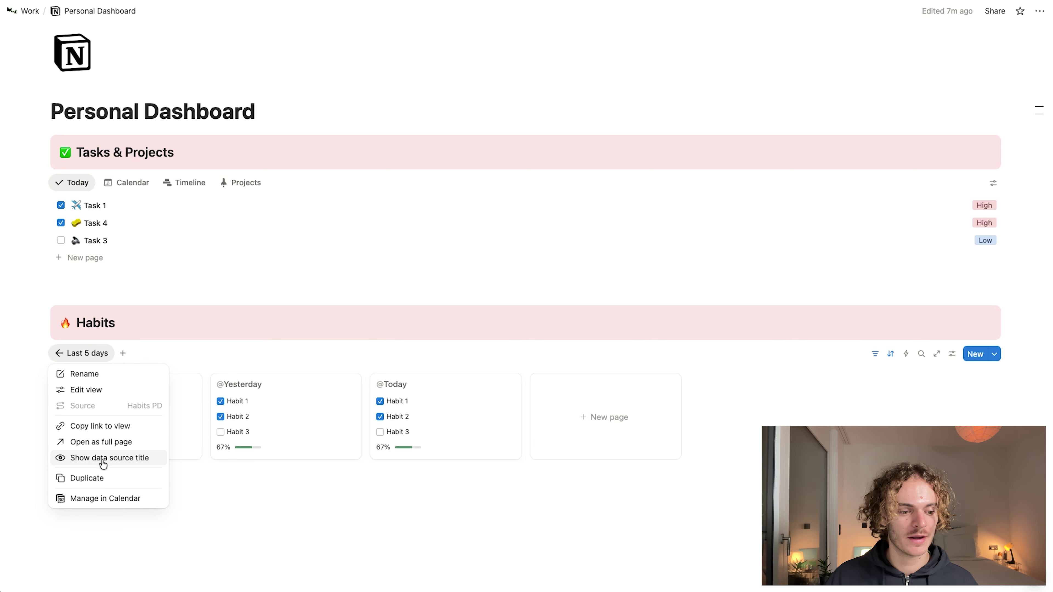
click(120, 478)
click(154, 354)
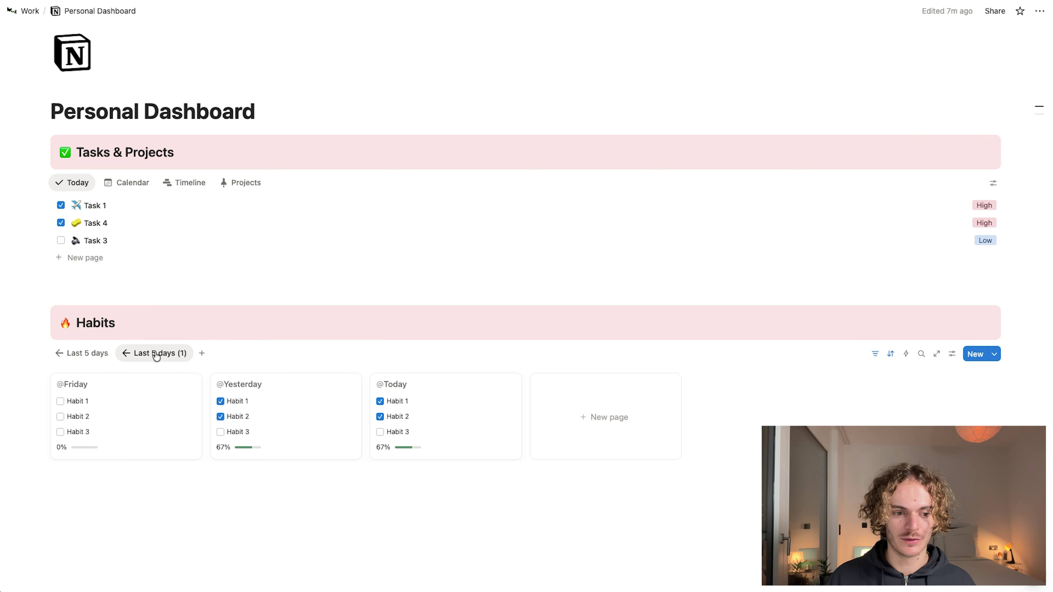
Step: Rename the duplicated habits view to History and give it a calendar icon
click(159, 355)
click(165, 374)
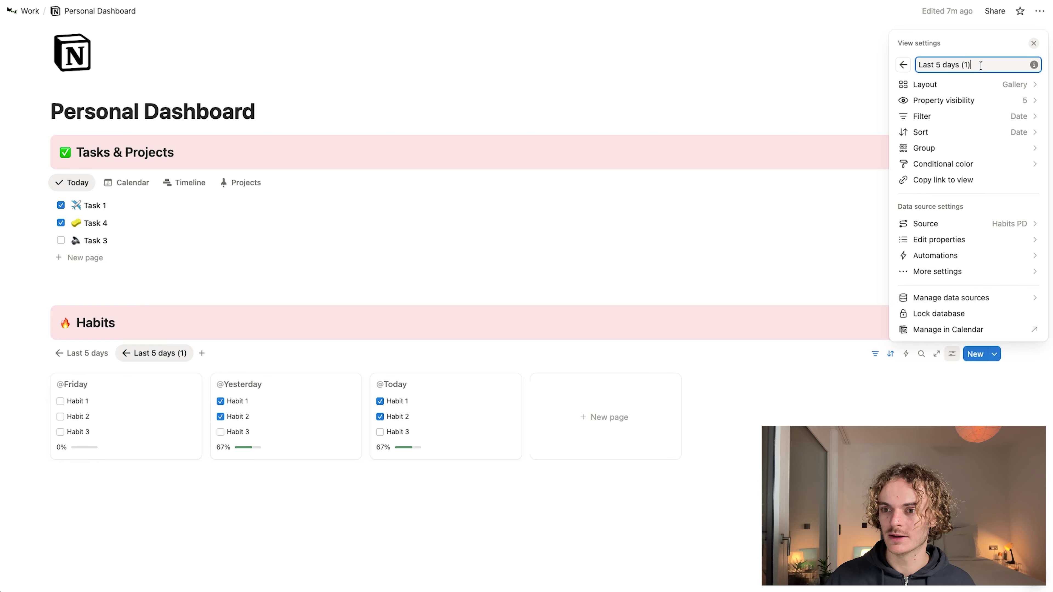
drag(981, 65, 865, 68)
text(History)
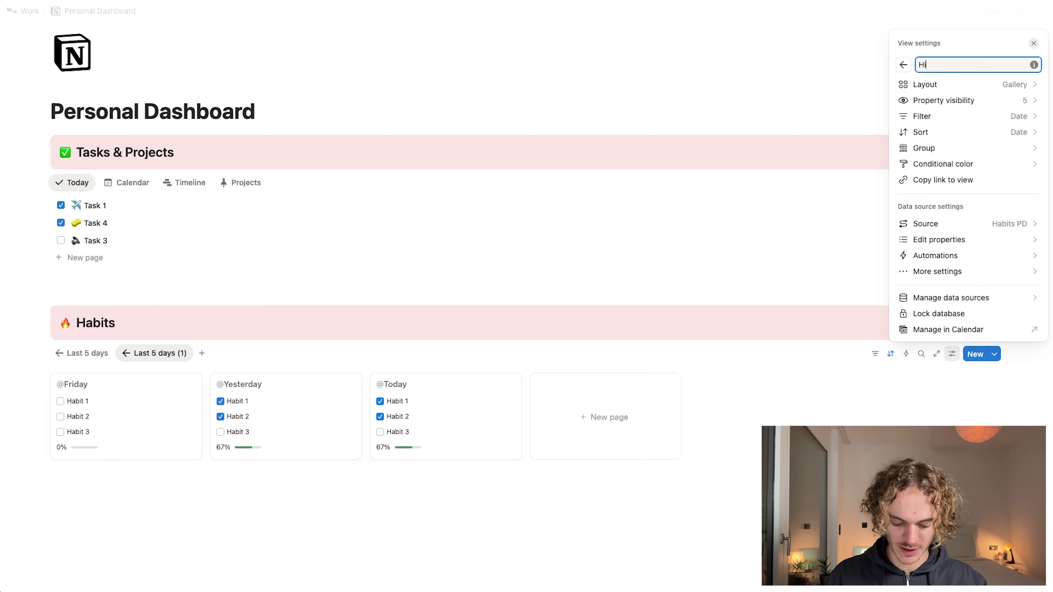
click(903, 65)
click(931, 149)
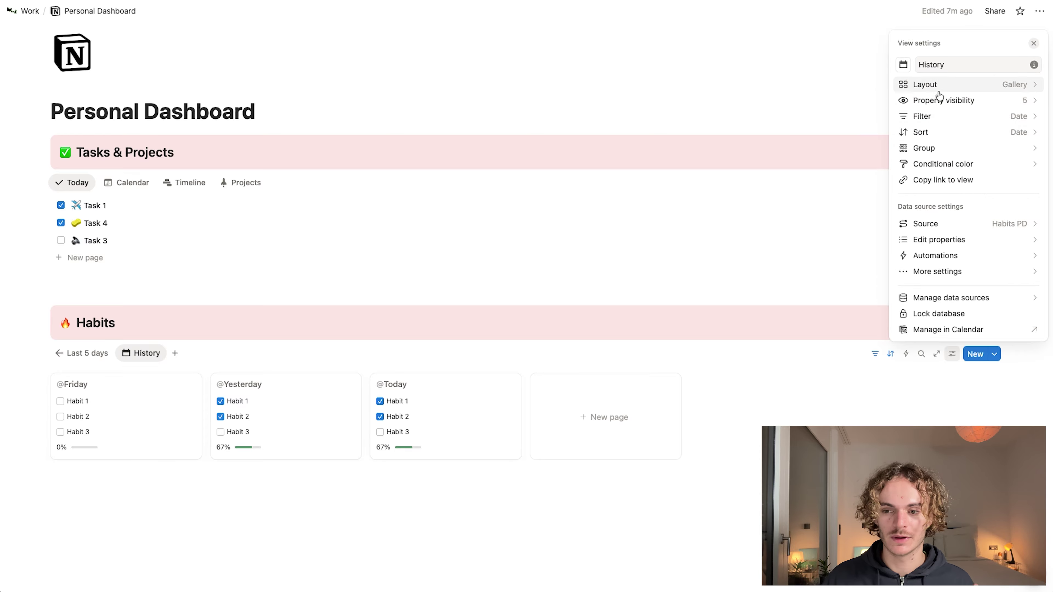
Step: Change the History view's layout to Table and close the view settings
click(954, 85)
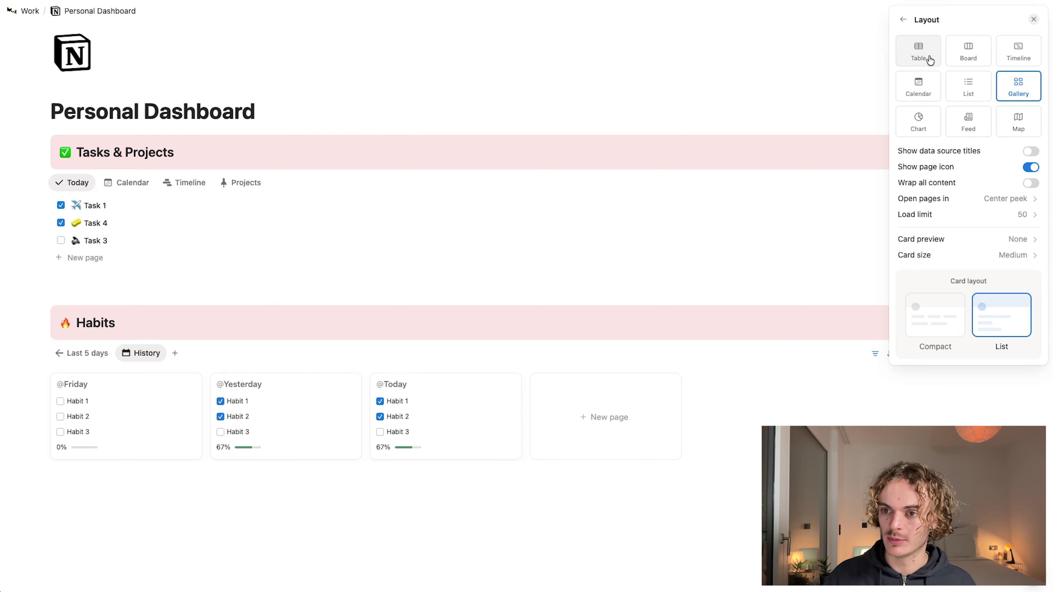
click(920, 53)
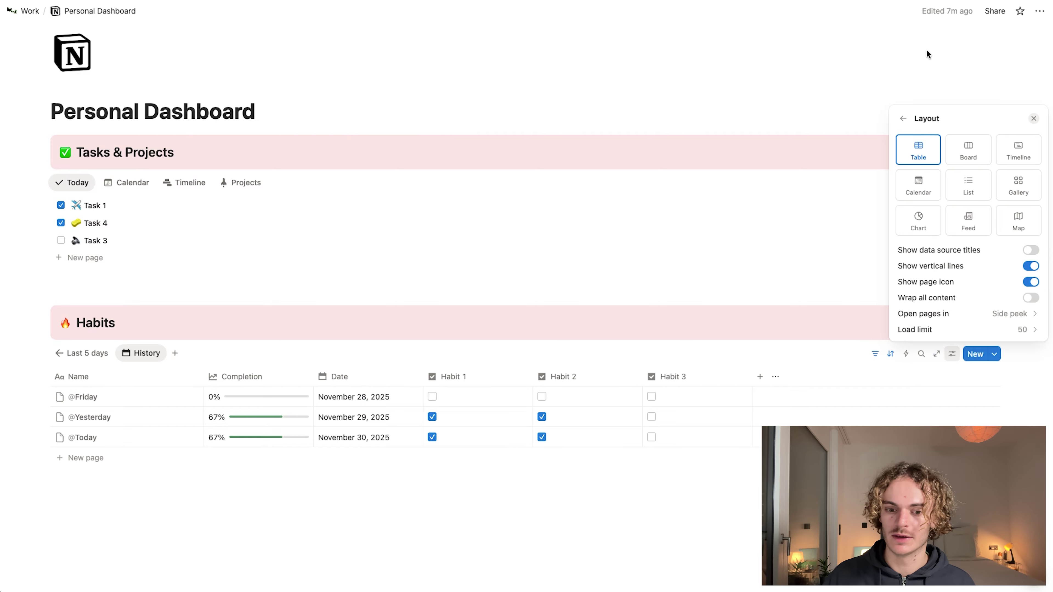
click(365, 550)
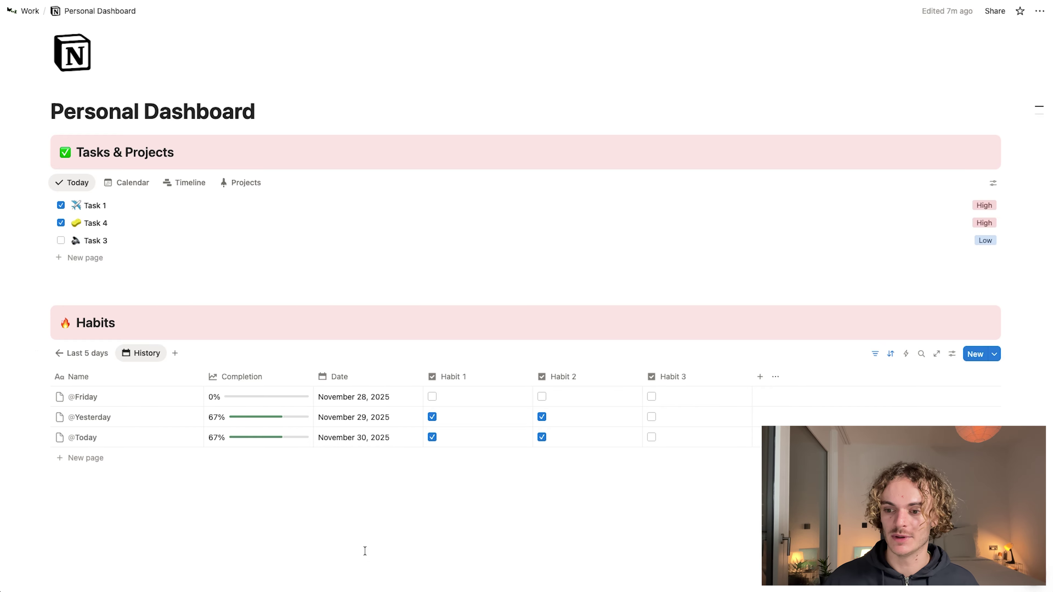
Step: Set the Date sort of the History table to Descending
click(894, 353)
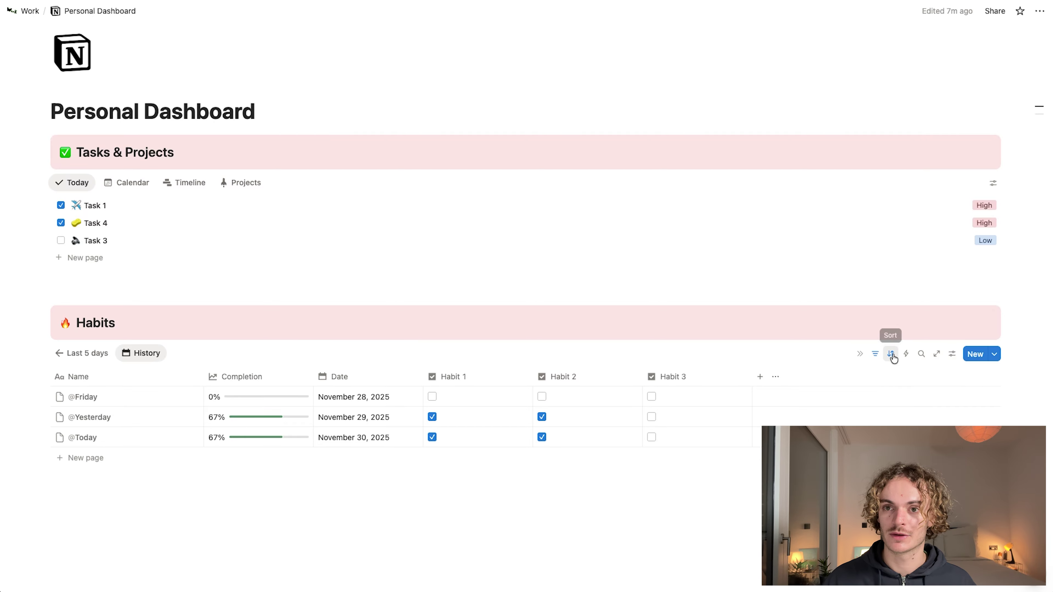
click(83, 380)
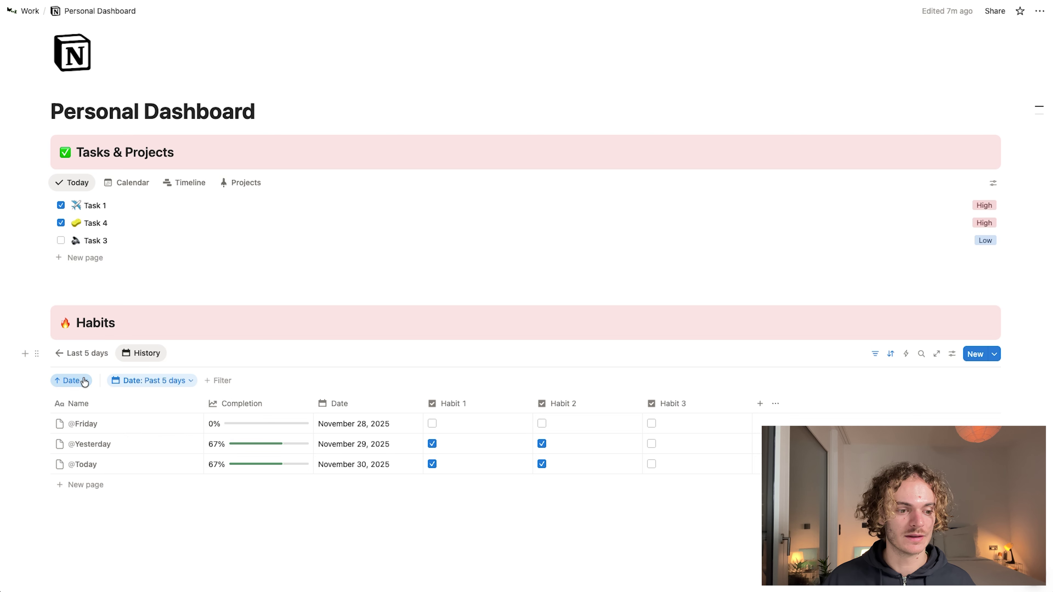
click(79, 379)
click(158, 402)
click(165, 436)
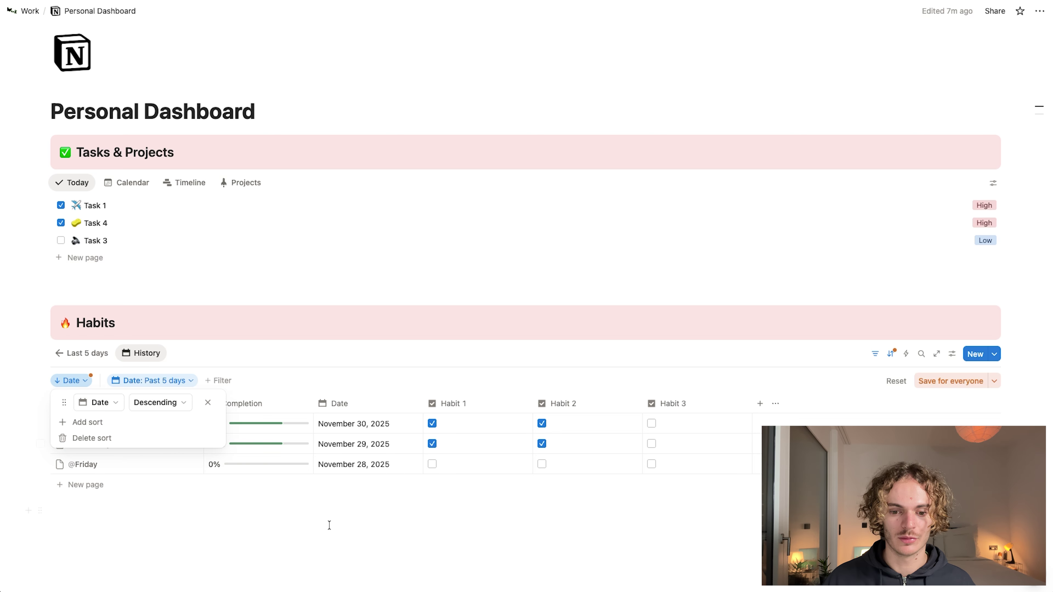
click(333, 523)
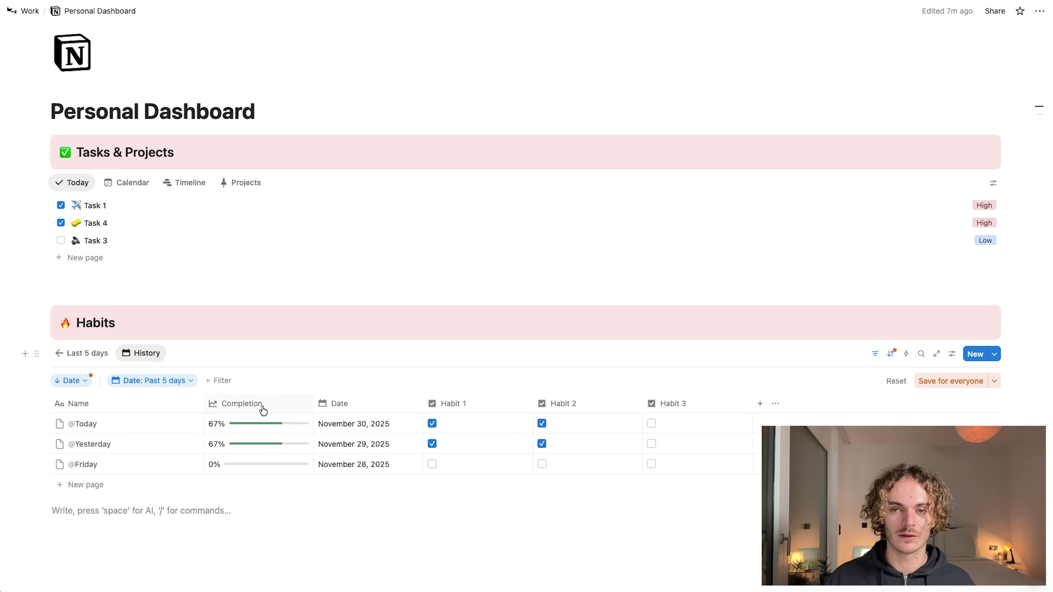
Step: Move the Completion column after Habit 3 in the History table and save the view changes for everyone
drag(258, 404, 708, 407)
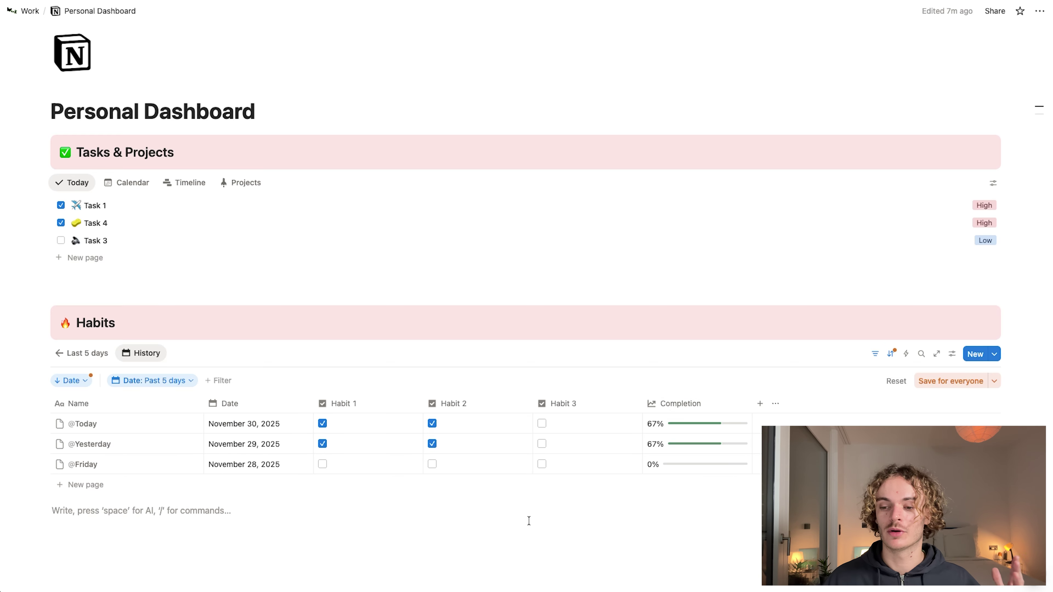
click(950, 380)
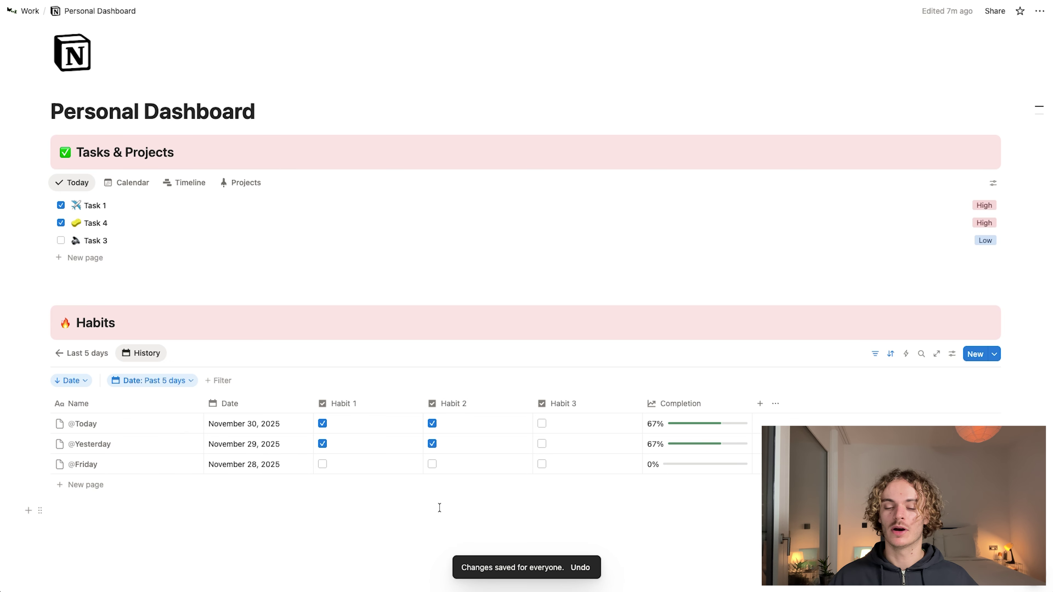
Step: Narrow the Name column of the History table
click(256, 401)
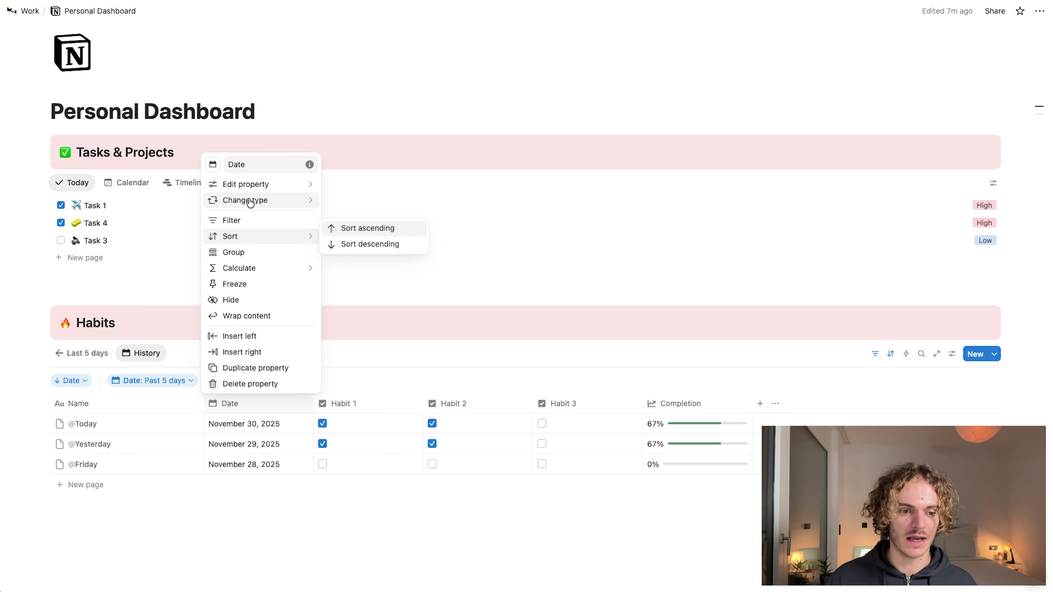
click(301, 545)
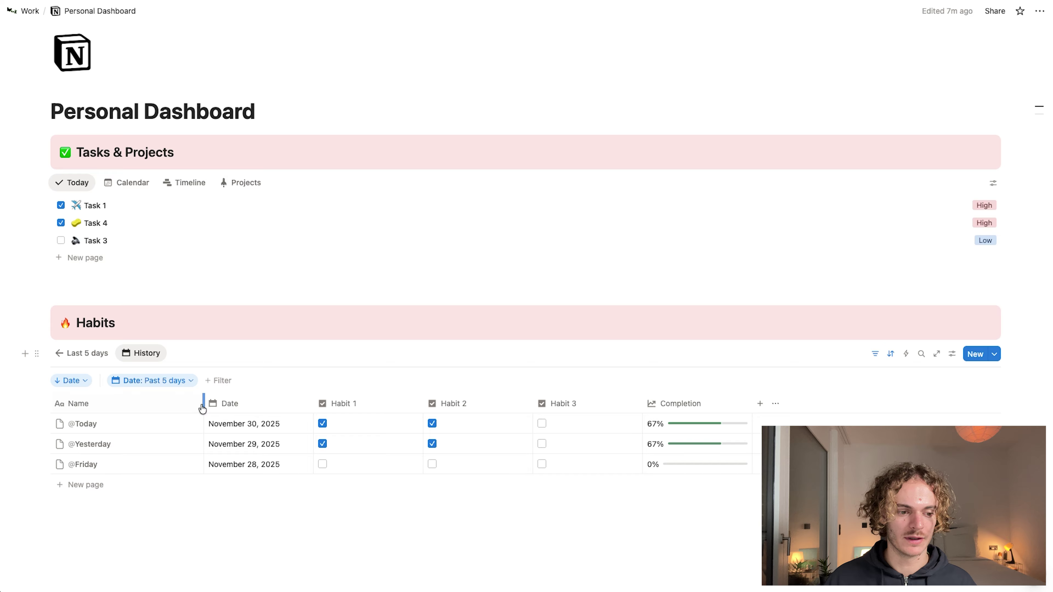
drag(203, 400, 148, 402)
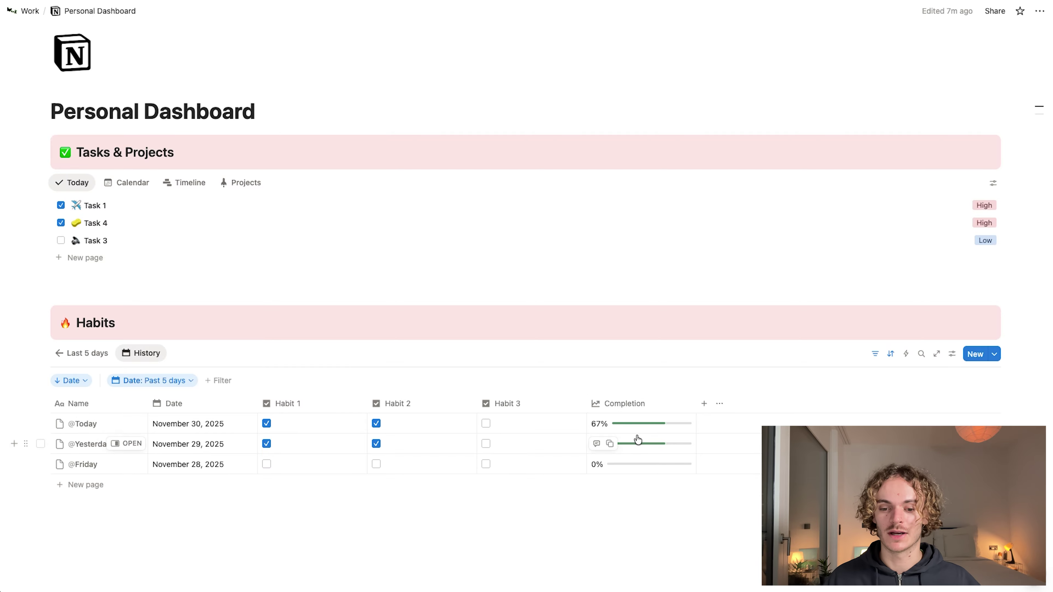
Step: Show the Completion property as a Ring and narrow its column in the History table
click(636, 403)
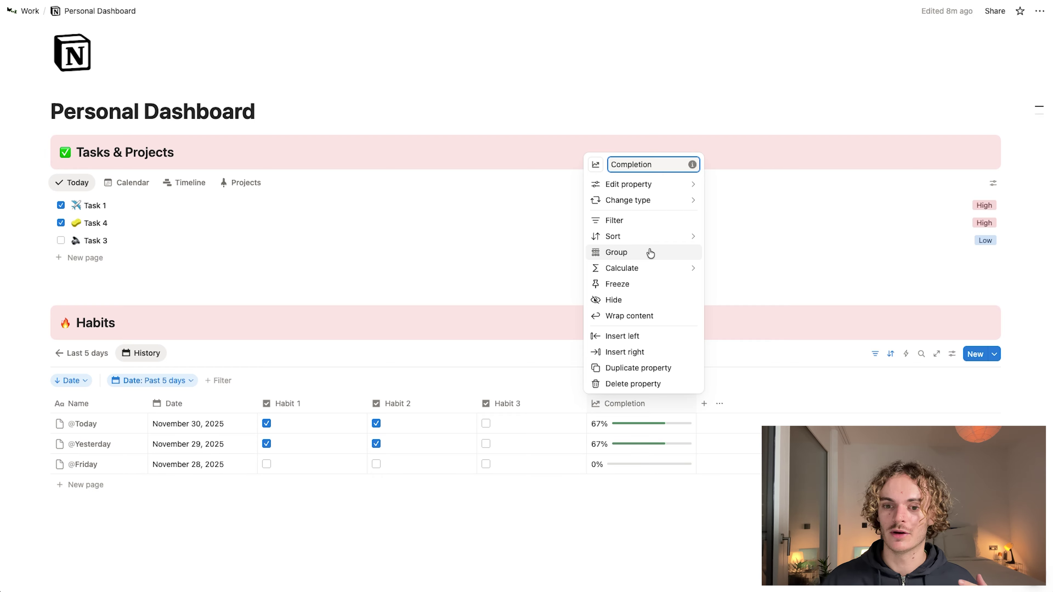
mouse_move(661, 209)
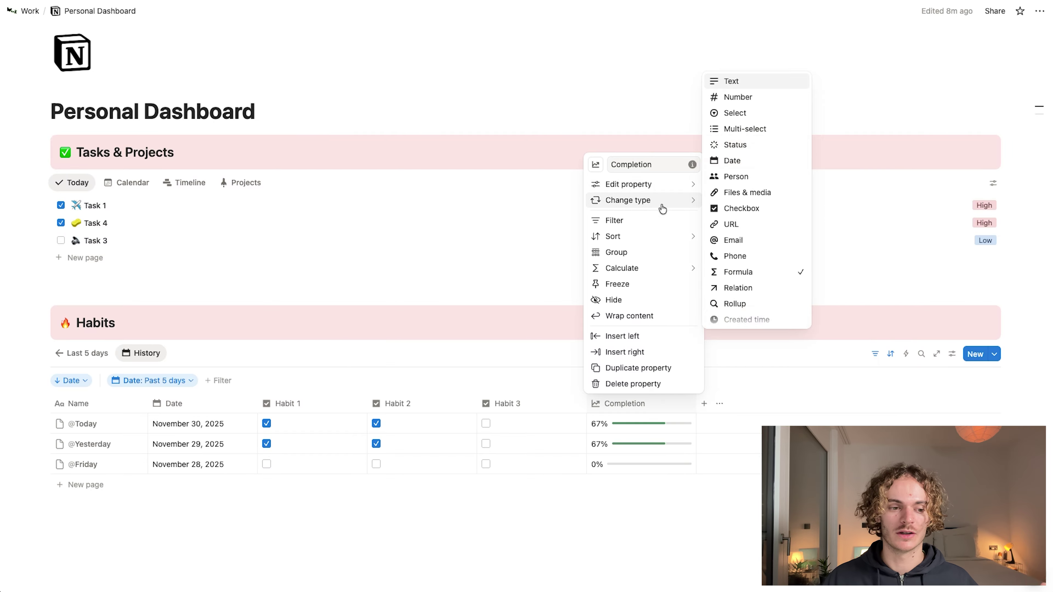
mouse_move(623, 189)
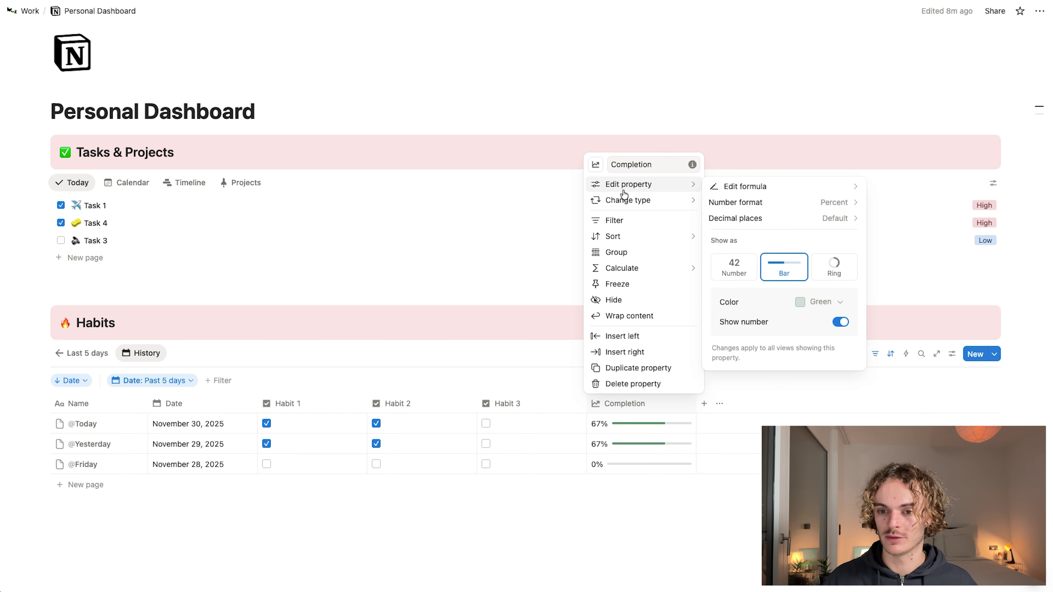
click(825, 274)
key(Escape)
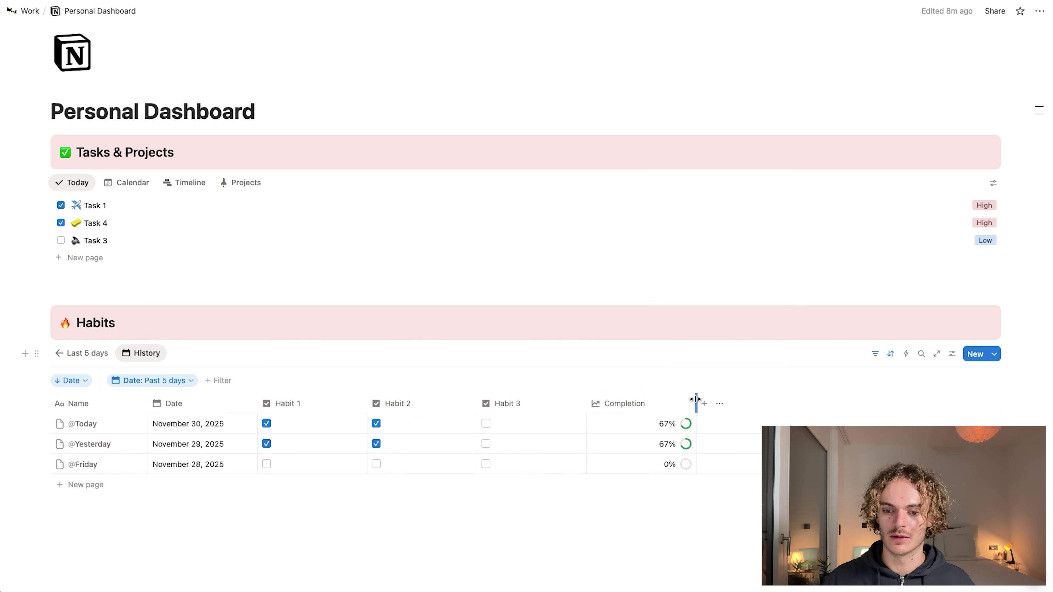
drag(696, 399, 652, 404)
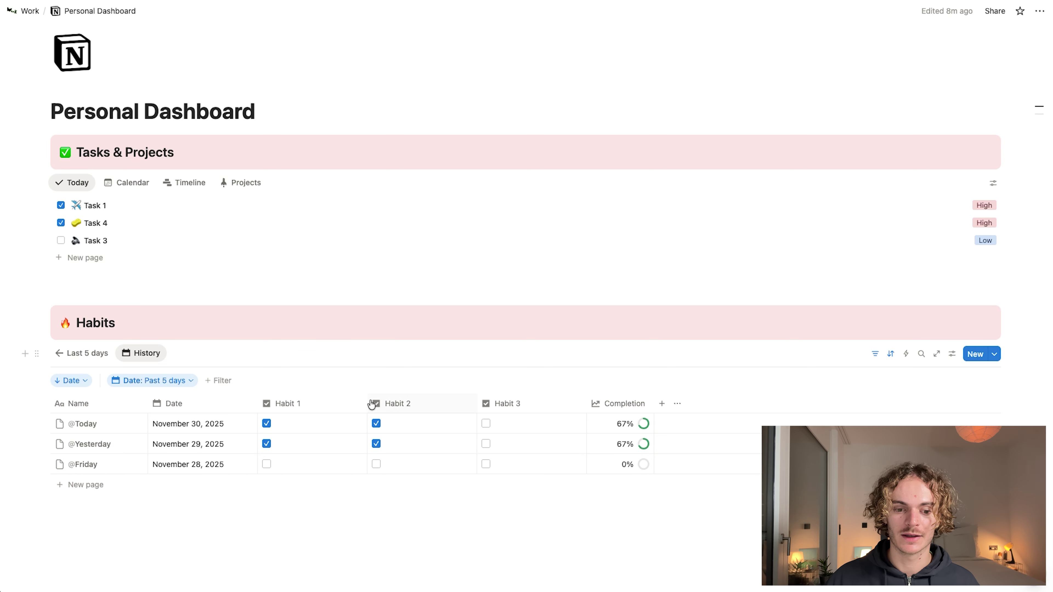
Step: Narrow the three Habit columns of the History table to checkbox width and give Habit 1 the alarm clock icon
drag(367, 403, 268, 400)
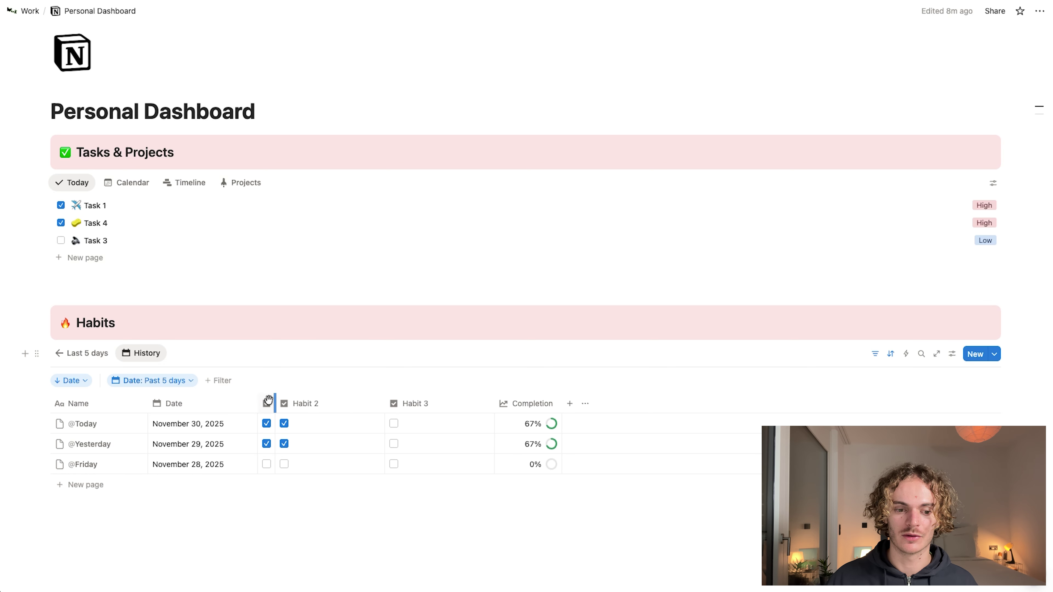
drag(493, 407, 283, 402)
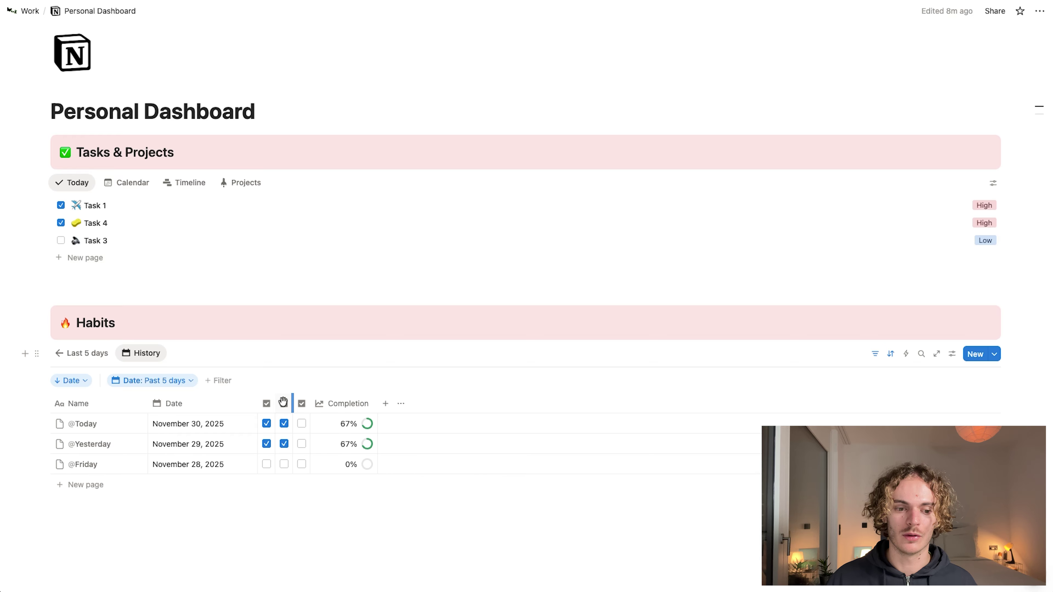
click(266, 404)
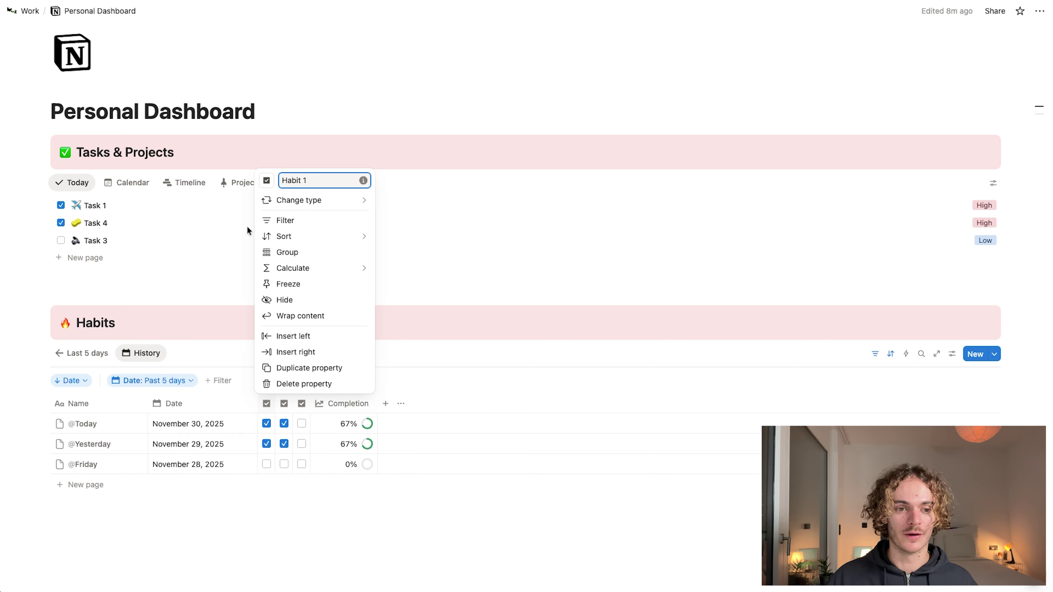
click(267, 182)
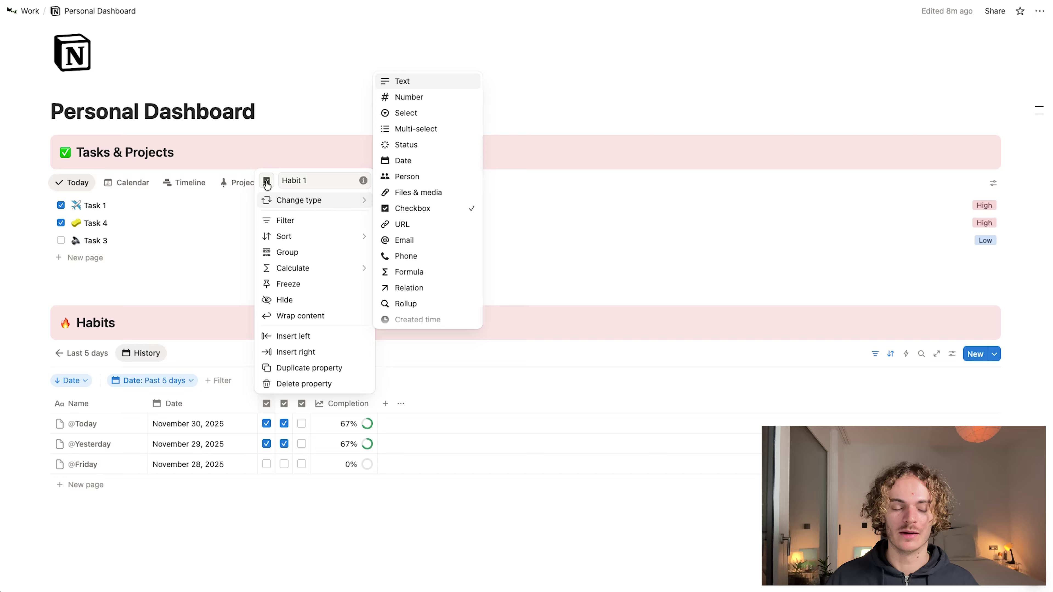
click(267, 181)
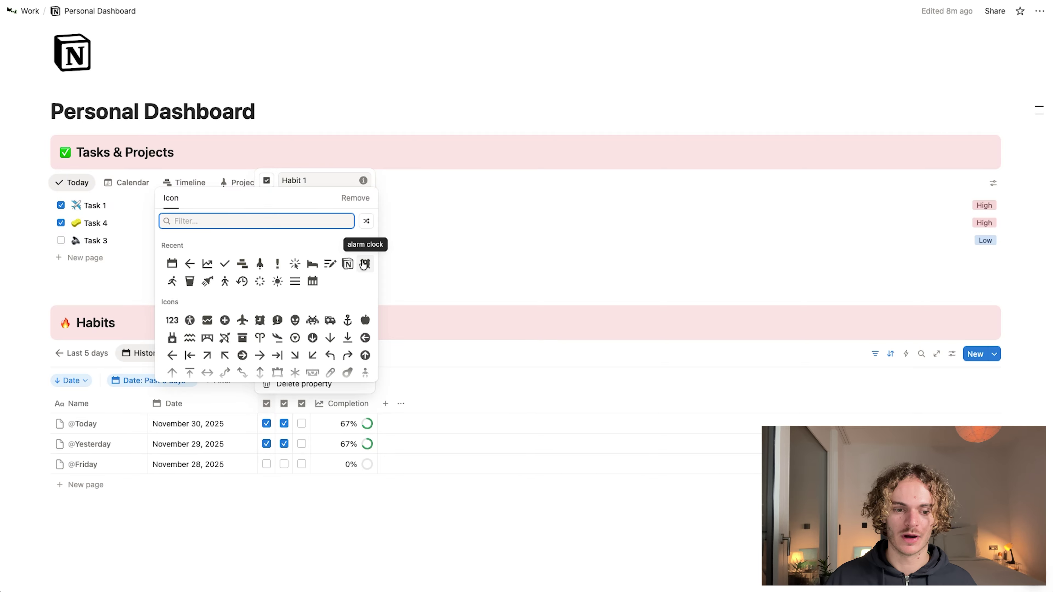
click(364, 264)
click(428, 263)
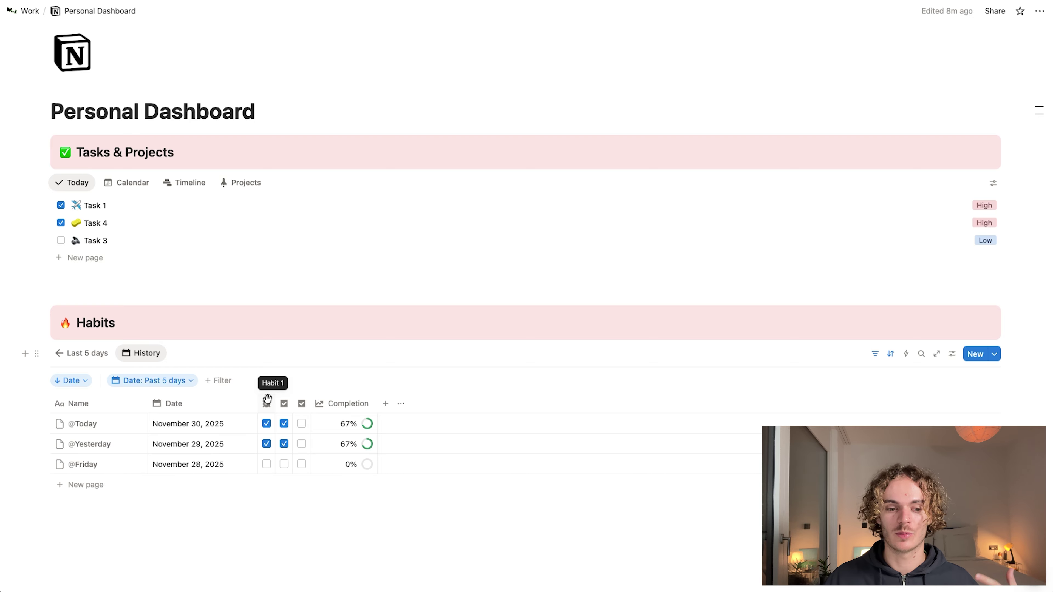
Step: Give the Habit 2 property the rocket icon and the Habit 3 property the person walking icon
click(284, 403)
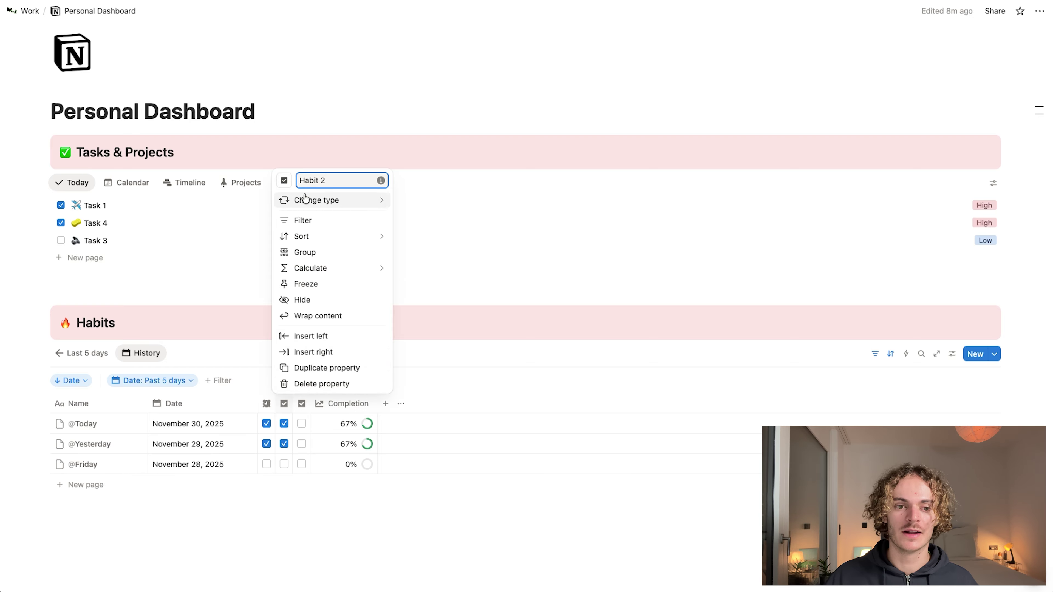
click(284, 181)
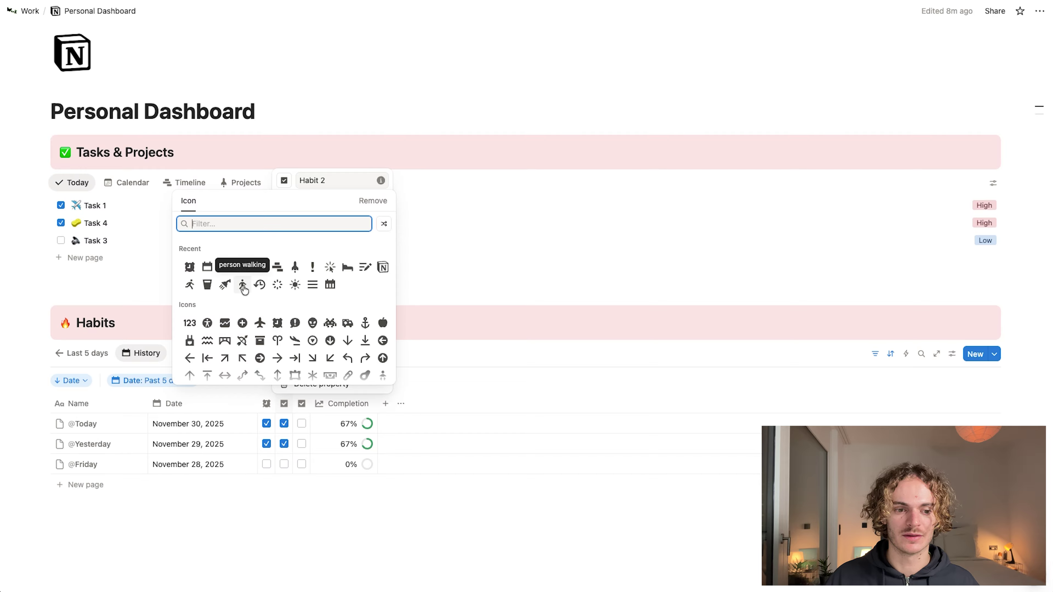
click(226, 285)
click(199, 268)
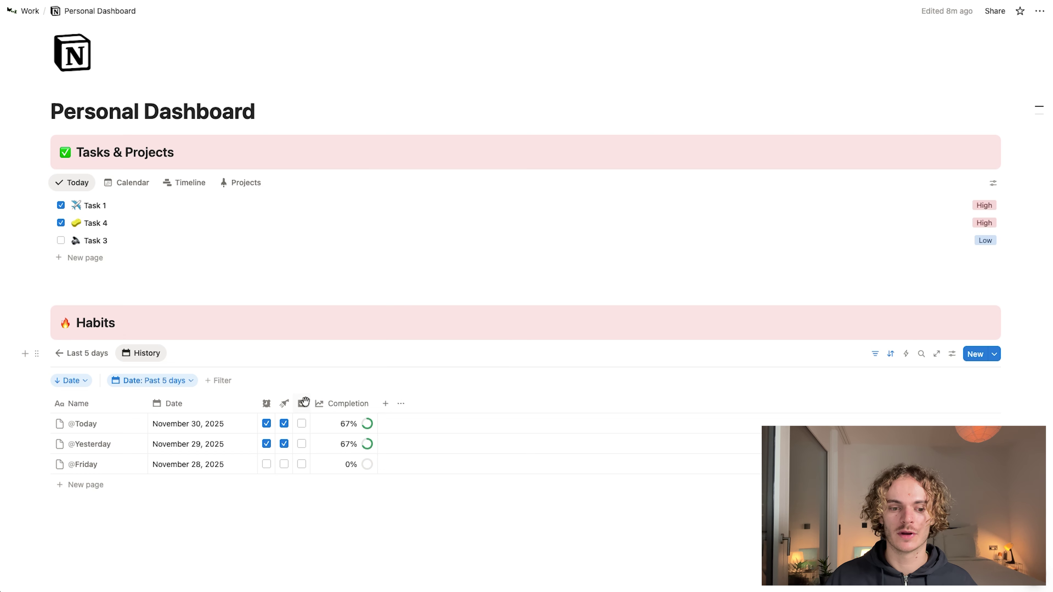
click(301, 404)
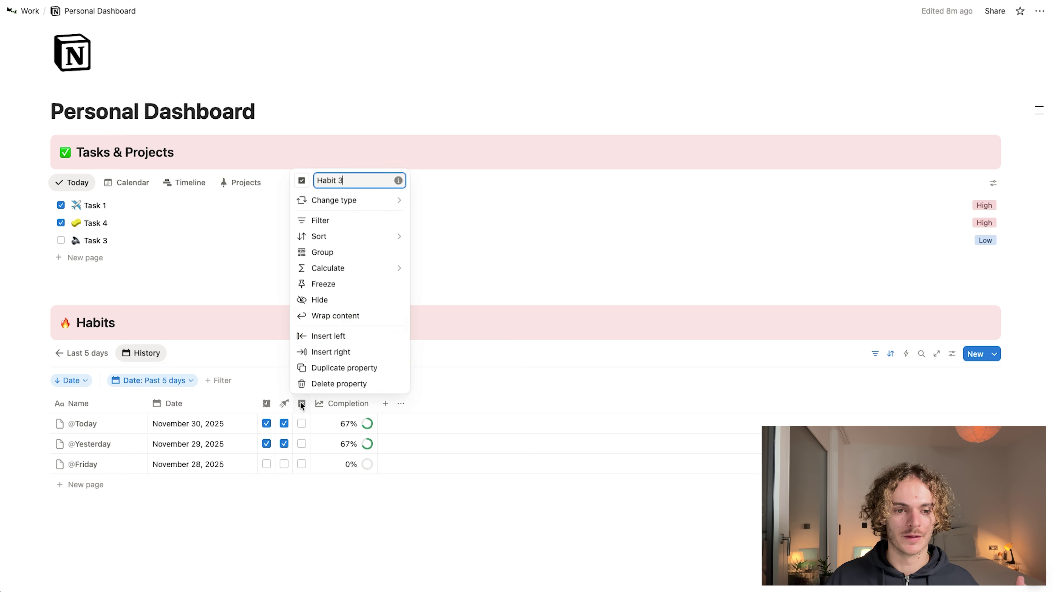
click(301, 180)
click(260, 286)
click(481, 272)
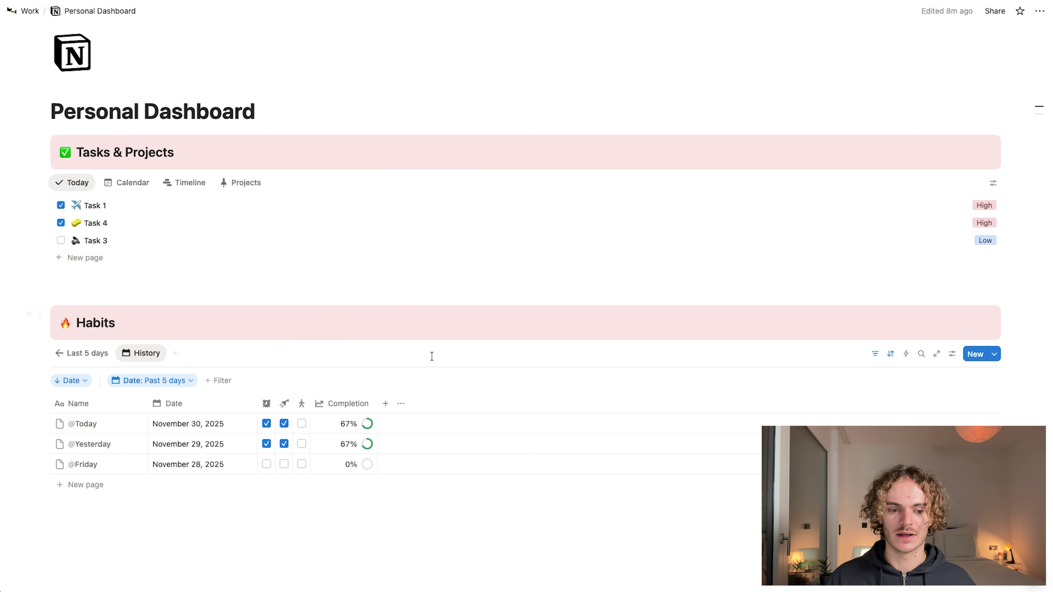
Step: Check off Habit 3 for Yesterday and Today, and all three habits for Friday in the History table
click(301, 444)
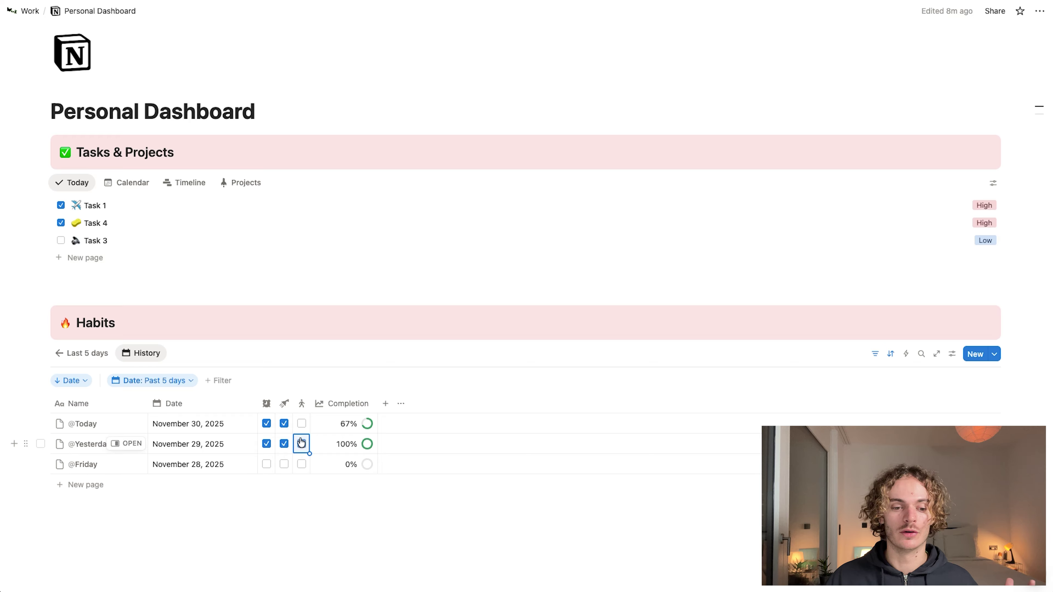
click(301, 423)
click(284, 464)
click(301, 464)
click(267, 464)
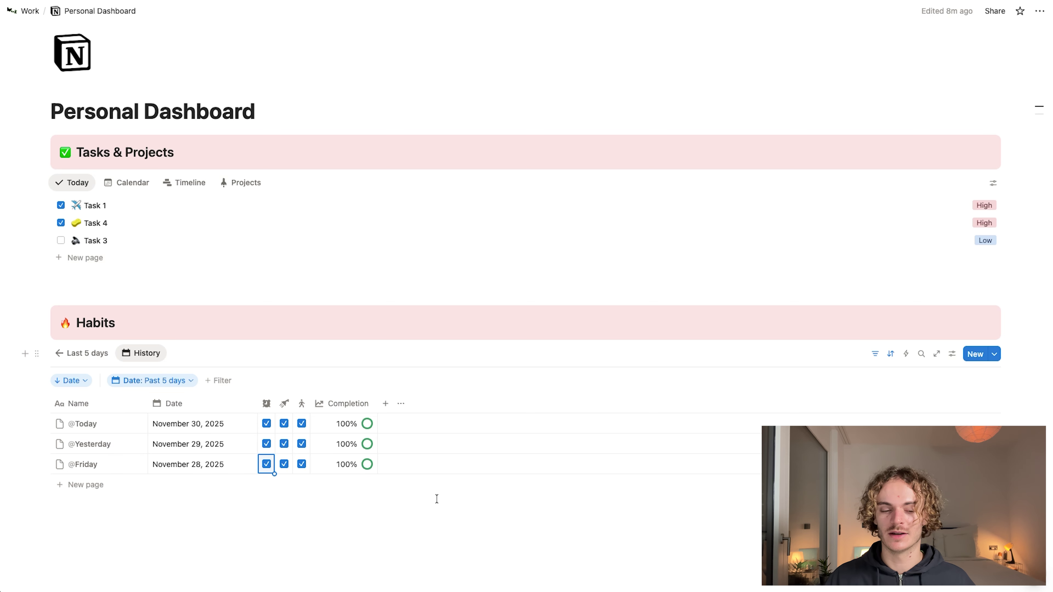
click(276, 406)
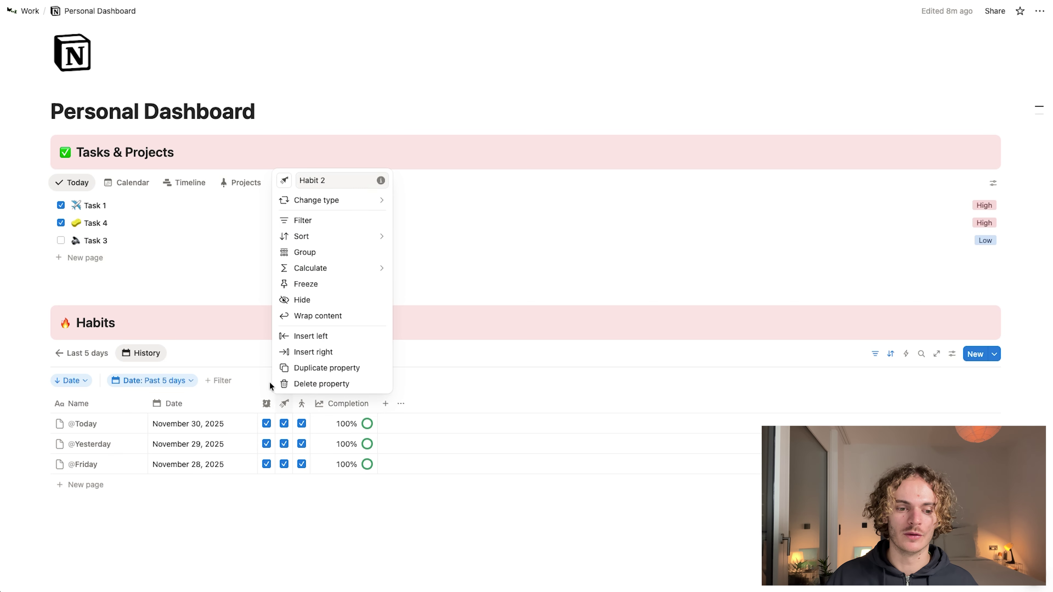
click(277, 406)
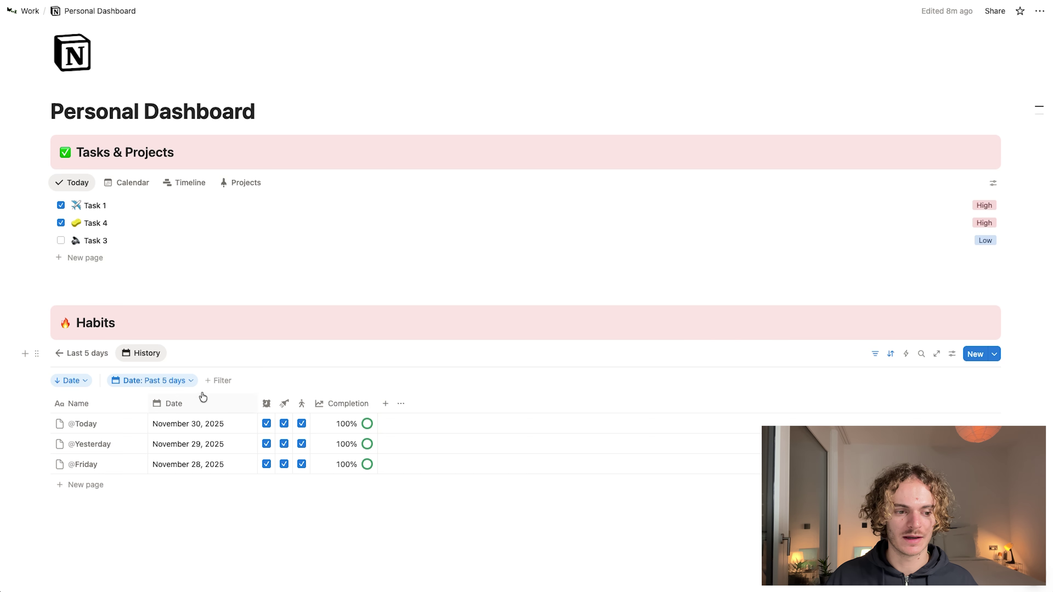
Step: Delete the Date: Past 5 days filter from the History view
click(166, 380)
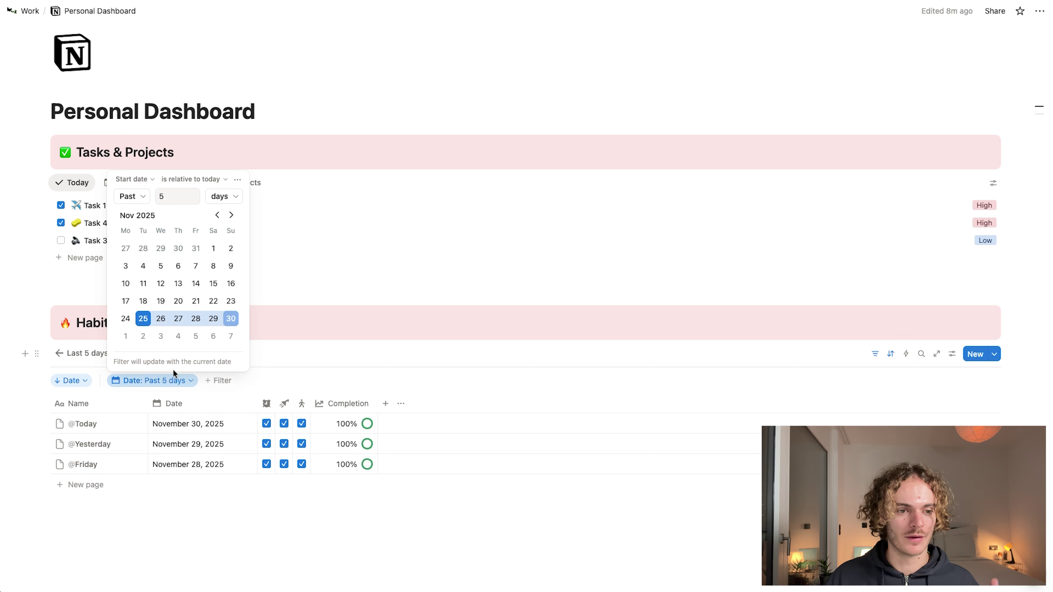
click(237, 179)
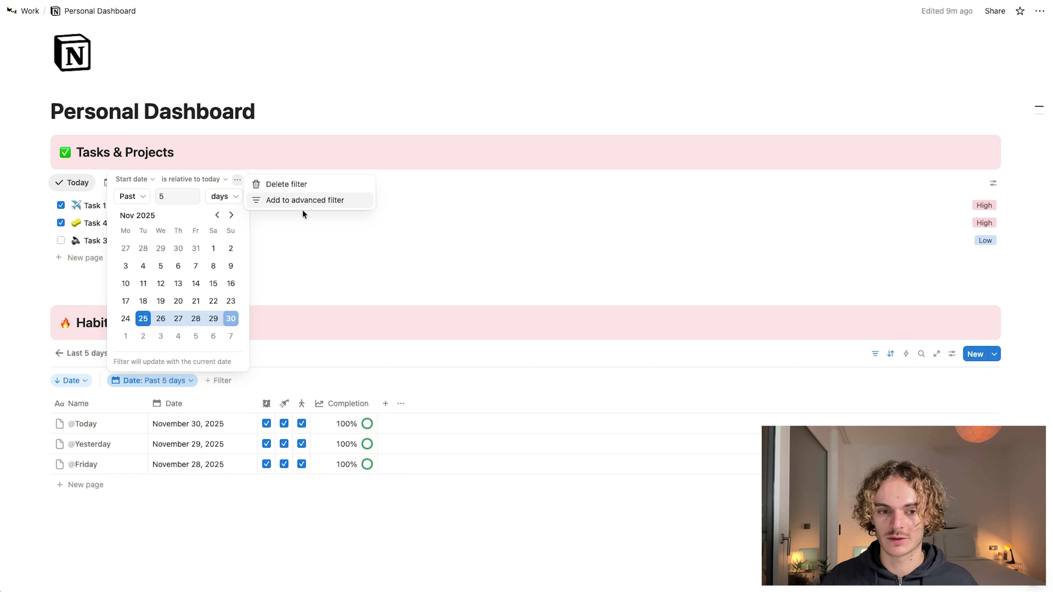
click(317, 185)
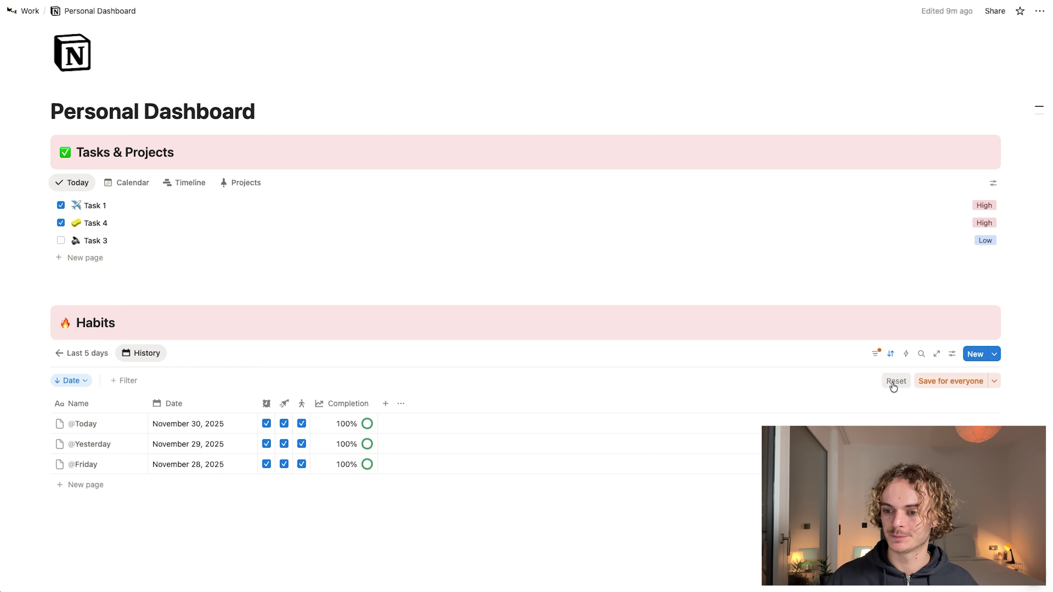
Step: Save the History view changes for everyone and hide its sort and filter bar
click(890, 364)
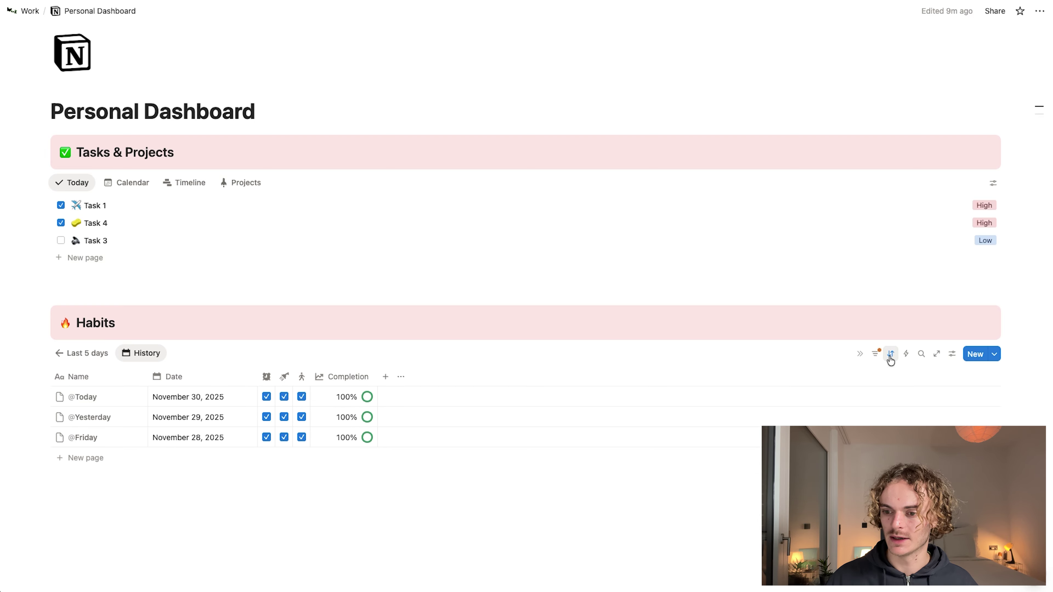
click(889, 364)
click(926, 378)
click(891, 355)
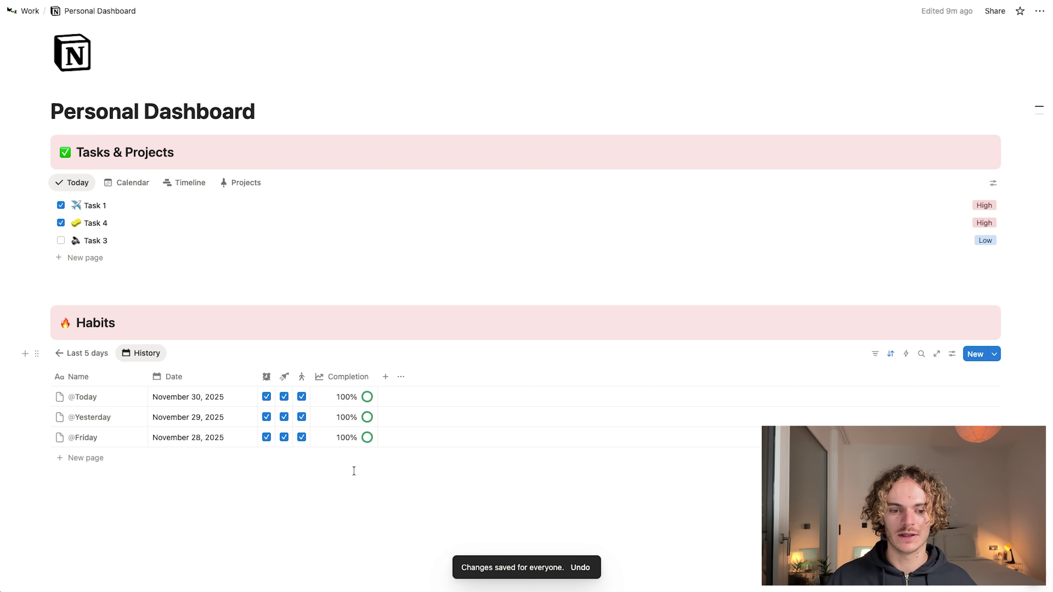
Step: Add an Average calculation to the Completion column of the History table
click(341, 378)
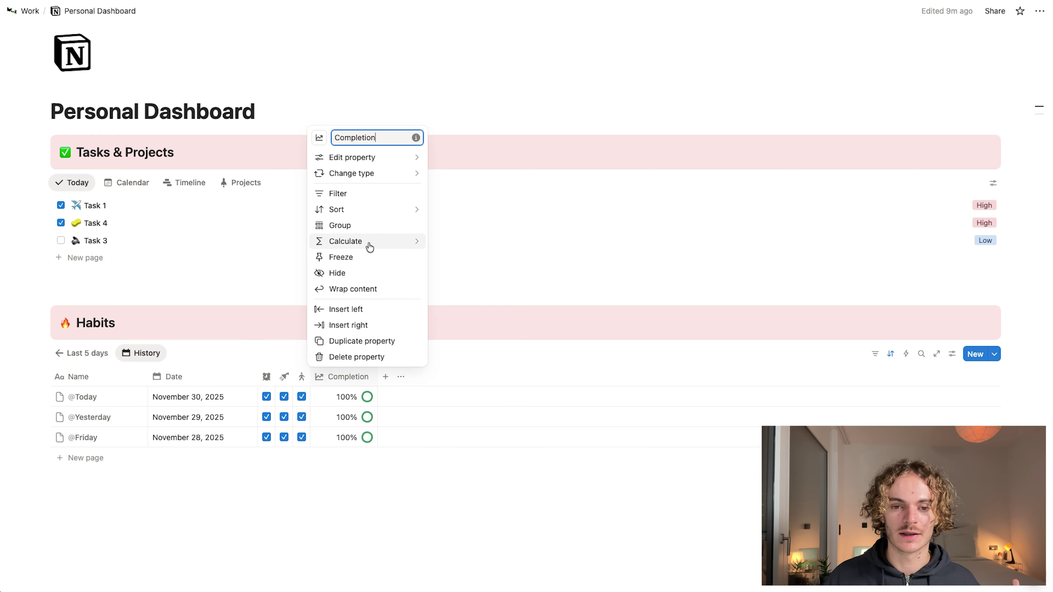
mouse_move(384, 241)
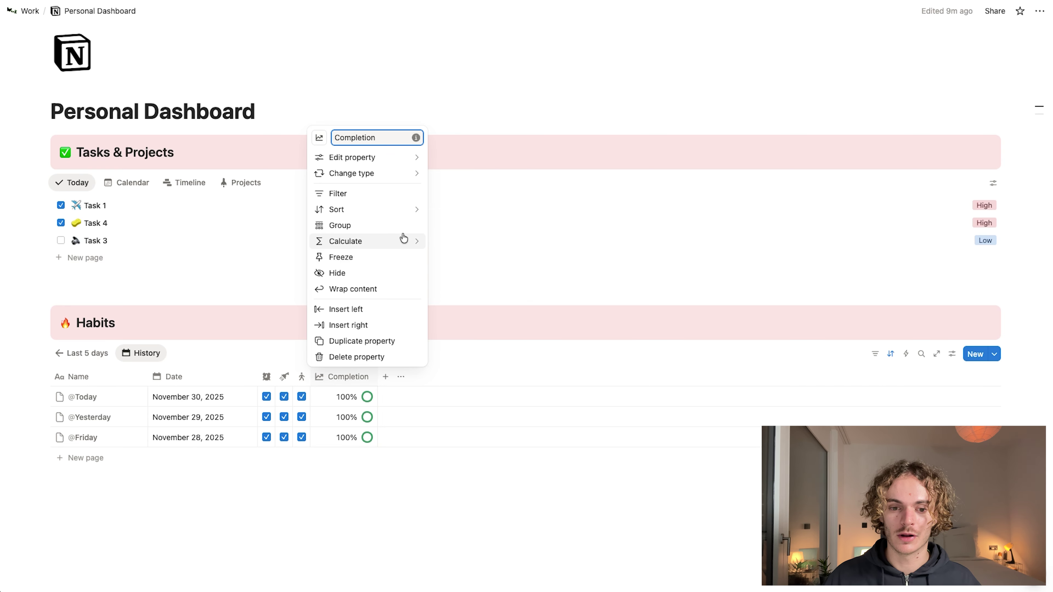
mouse_move(484, 244)
mouse_move(491, 269)
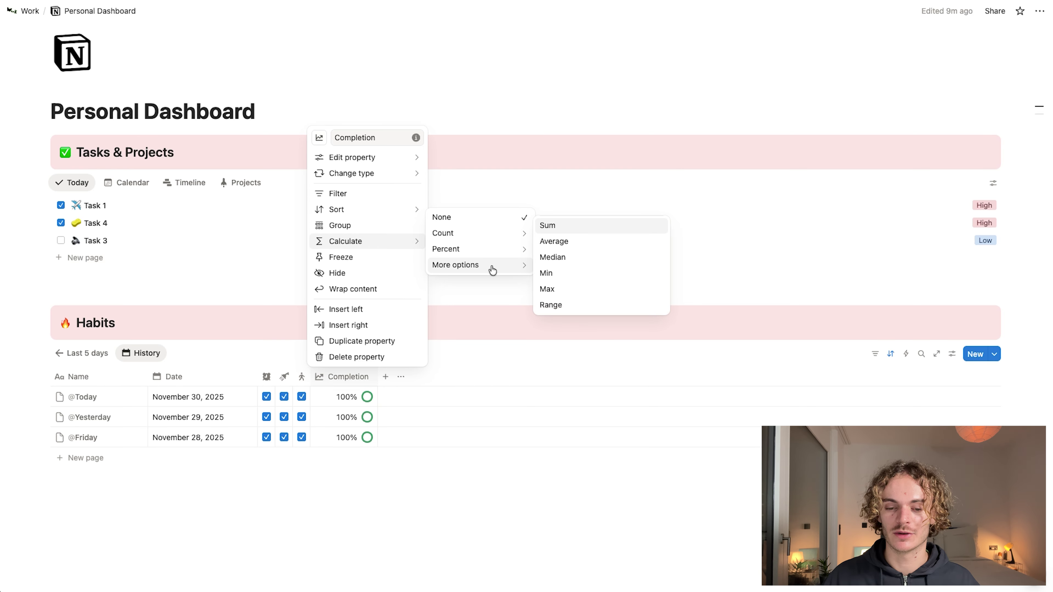
click(559, 241)
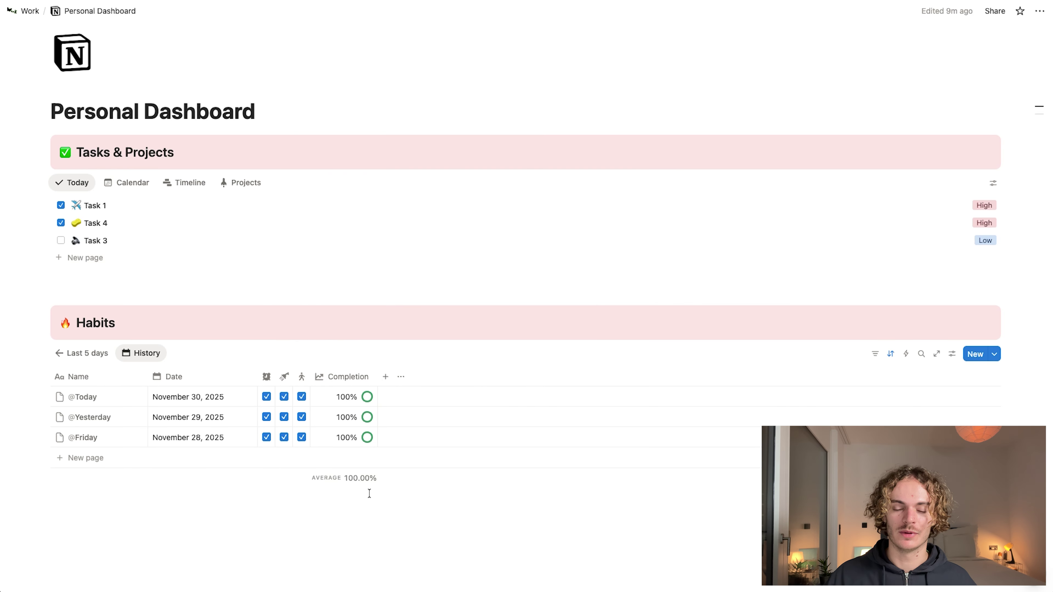
Step: Uncheck Habit 2 and Habit 3 for the Friday and Yesterday entries in the History table
click(301, 437)
click(302, 417)
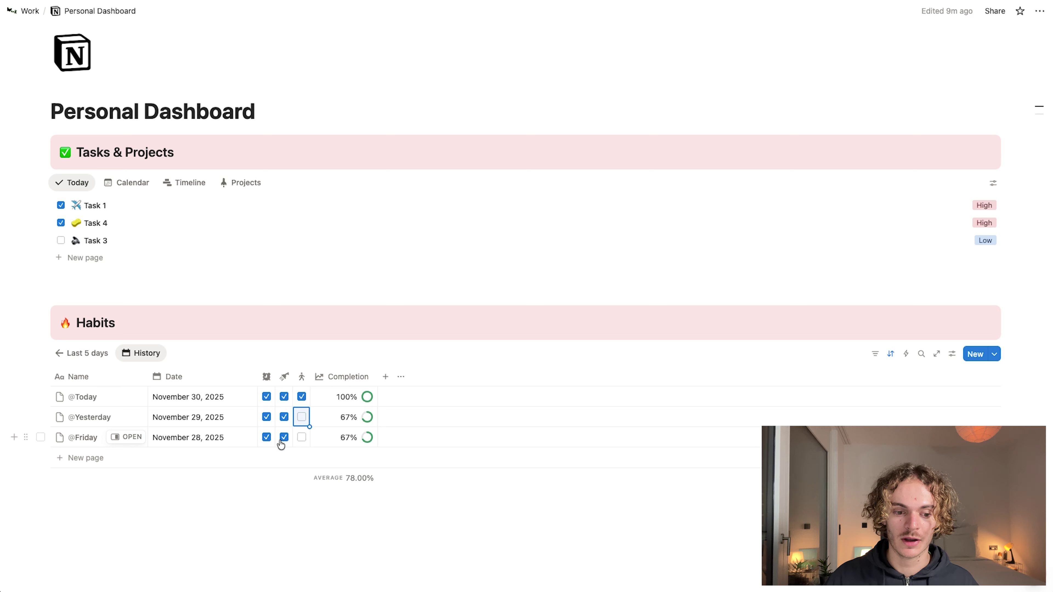
click(284, 437)
click(284, 417)
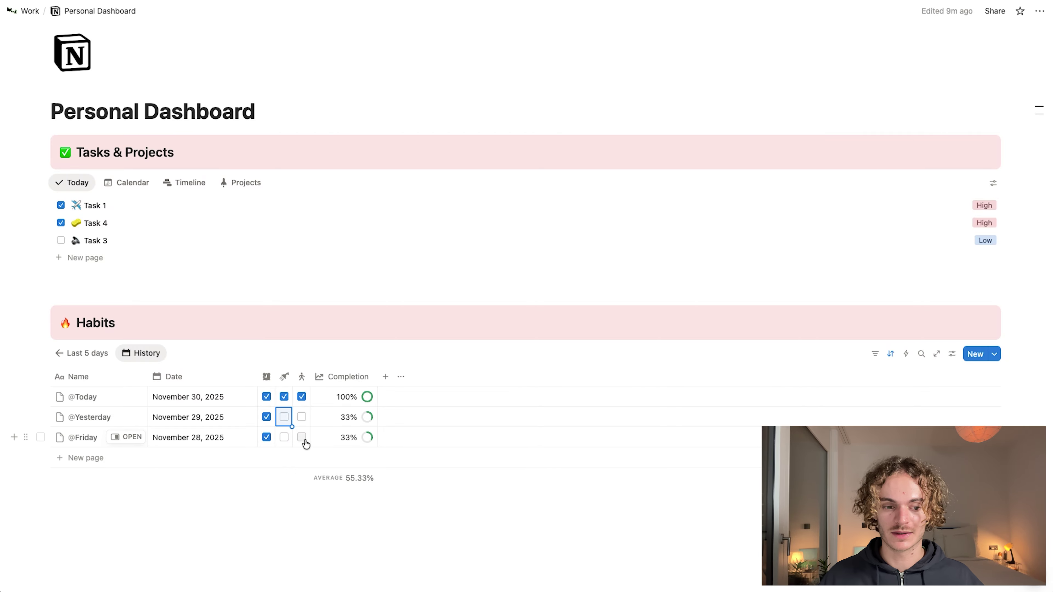
Step: Hide the sort and filter bar in the Last 5 days gallery and return to the History view
click(83, 353)
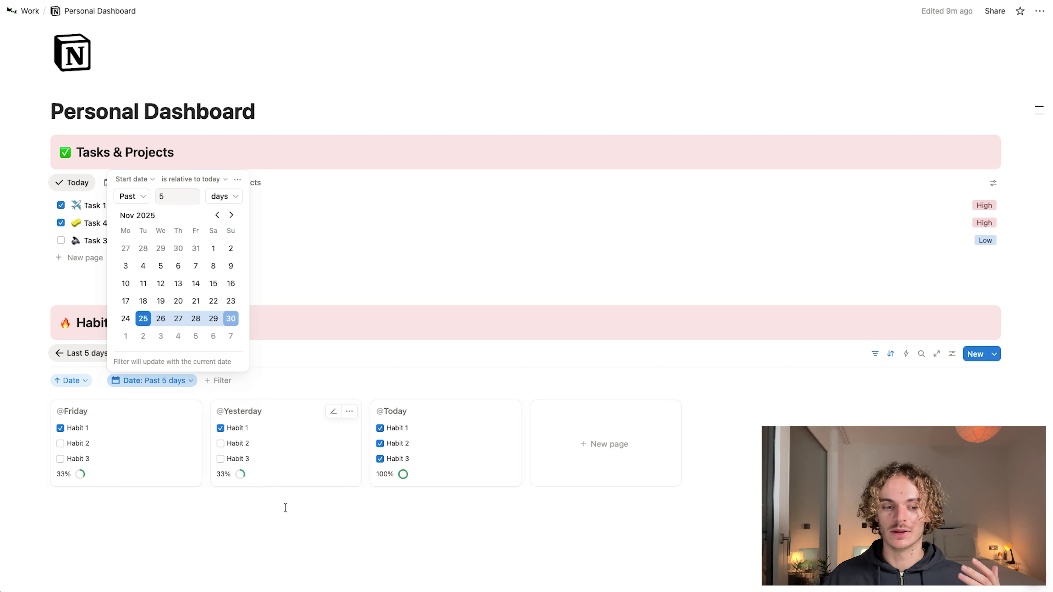
click(303, 518)
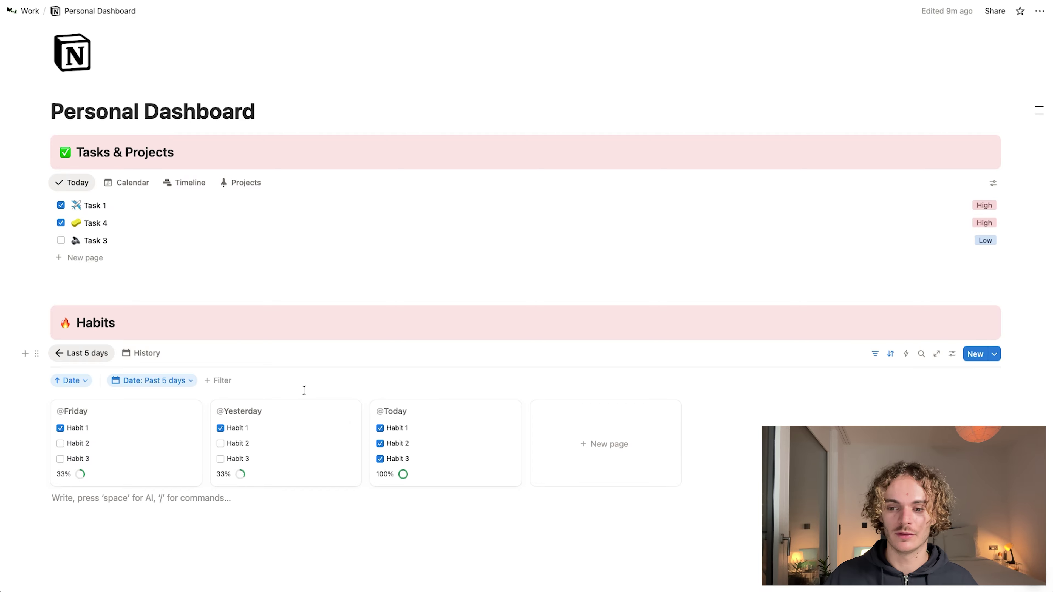
click(874, 354)
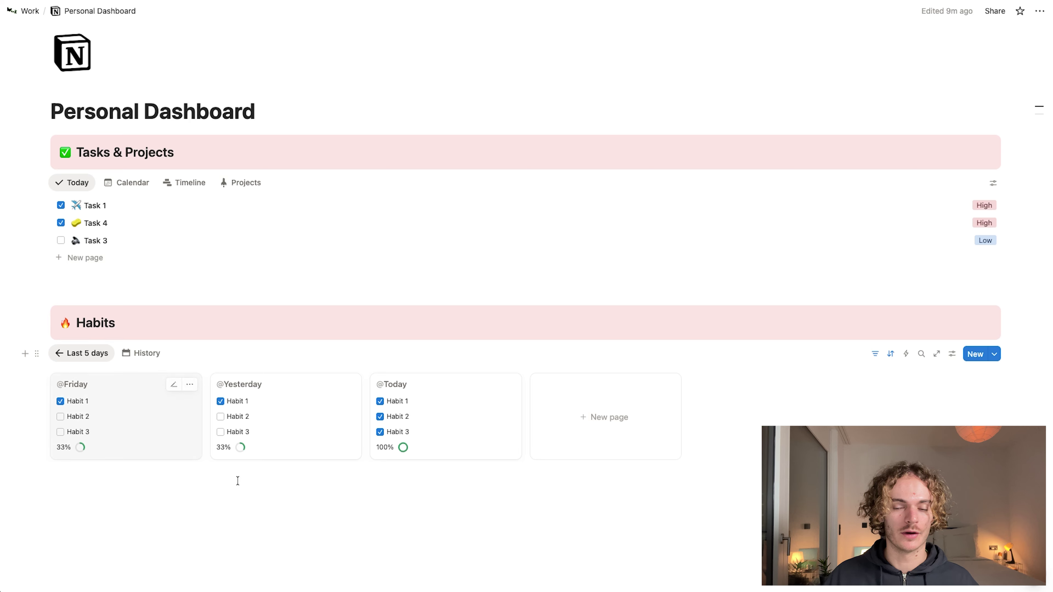
click(138, 356)
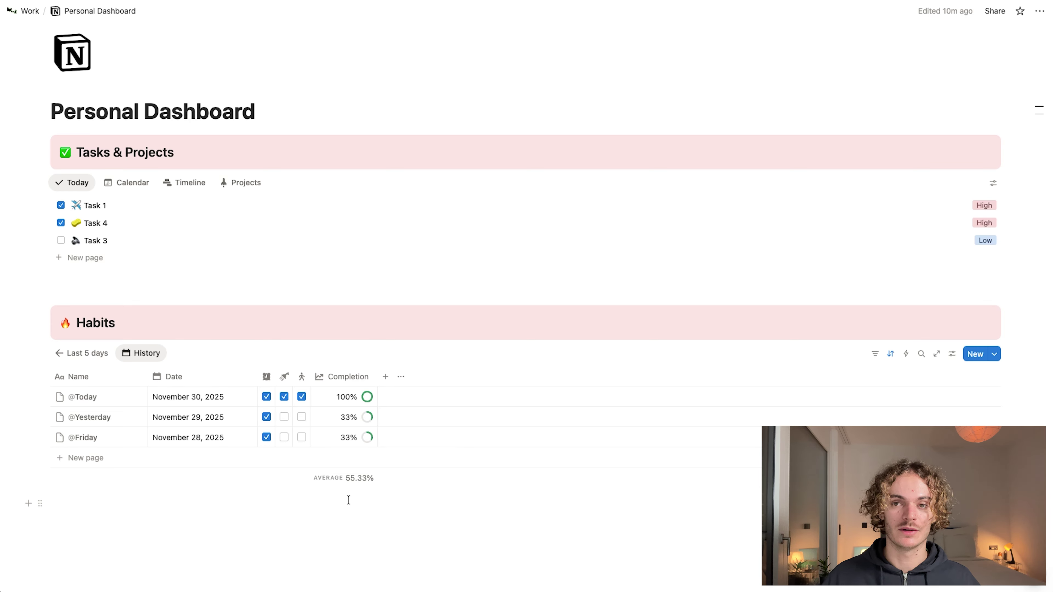
Step: Insert a new list view database below the Habits table and dismiss its data source picker
click(289, 544)
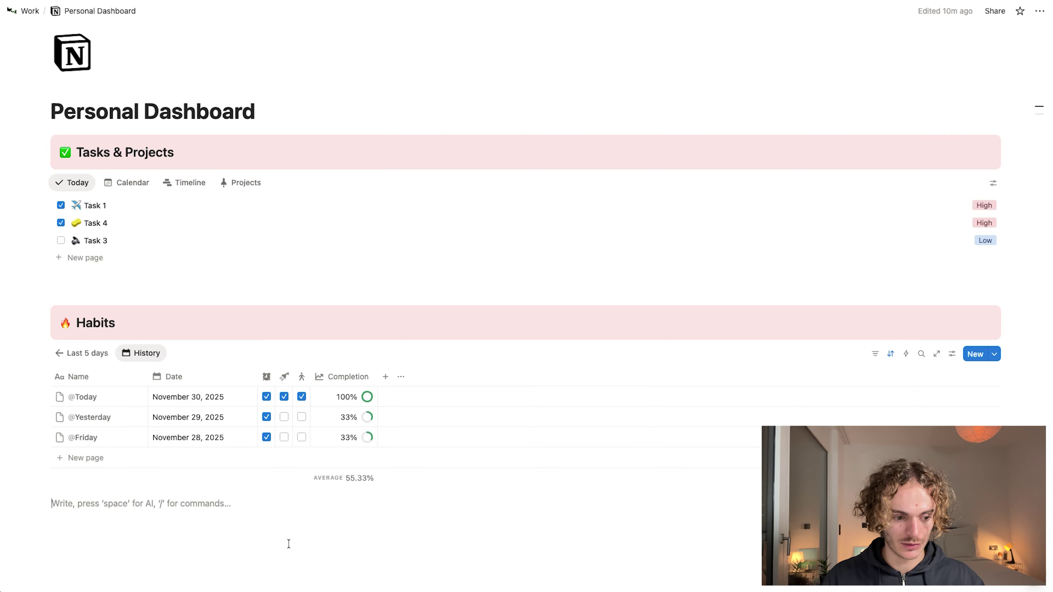
text(/databa)
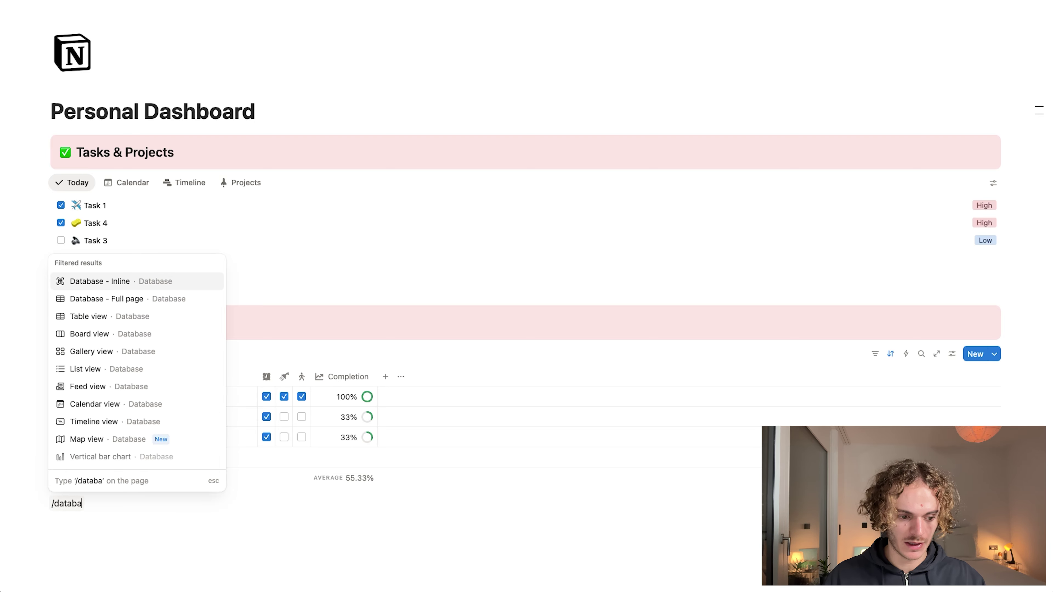
text(se)
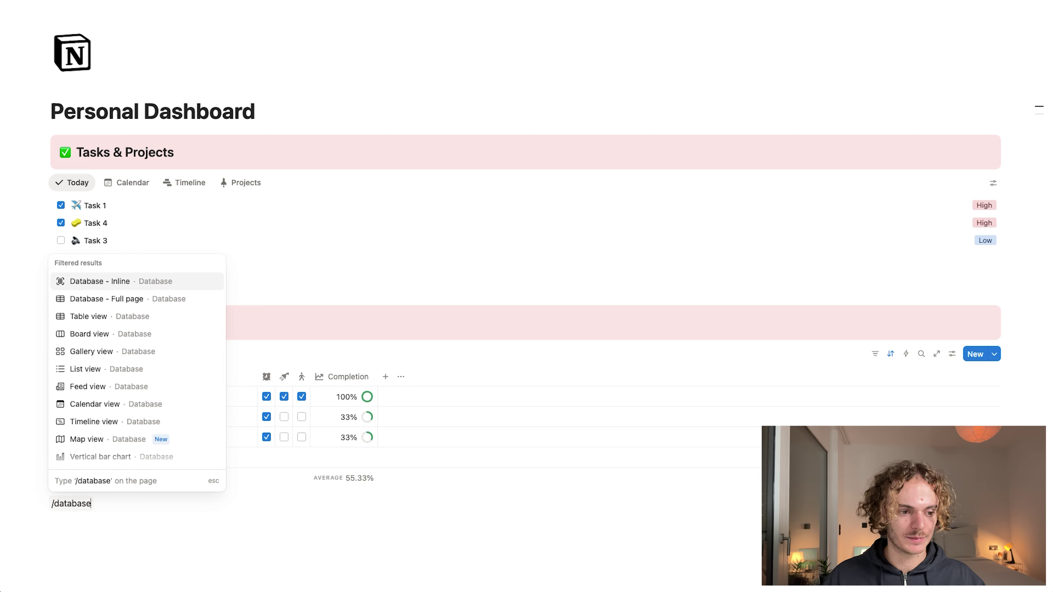
click(125, 370)
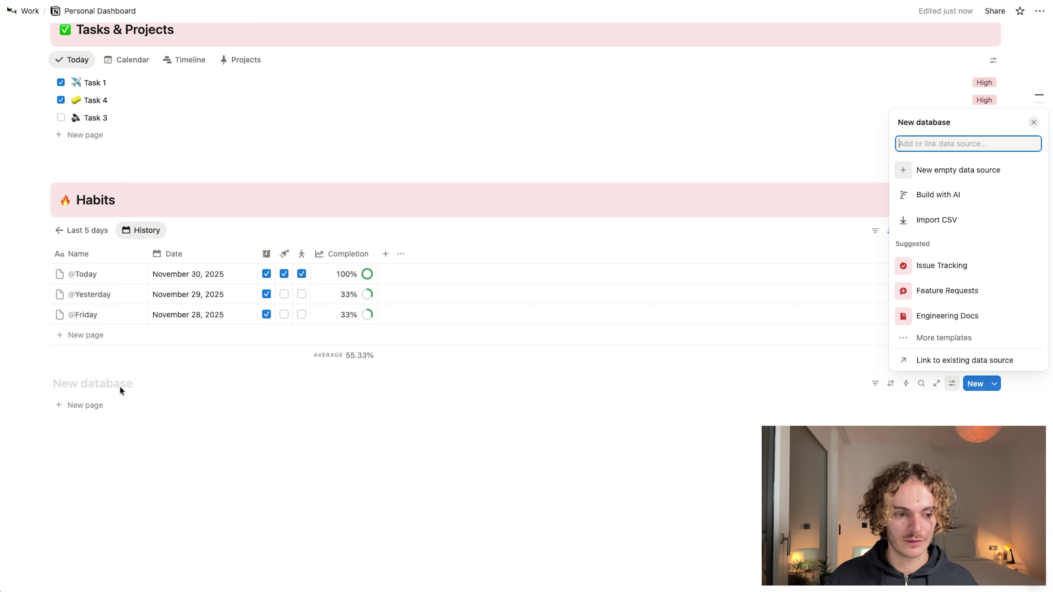
key(Escape)
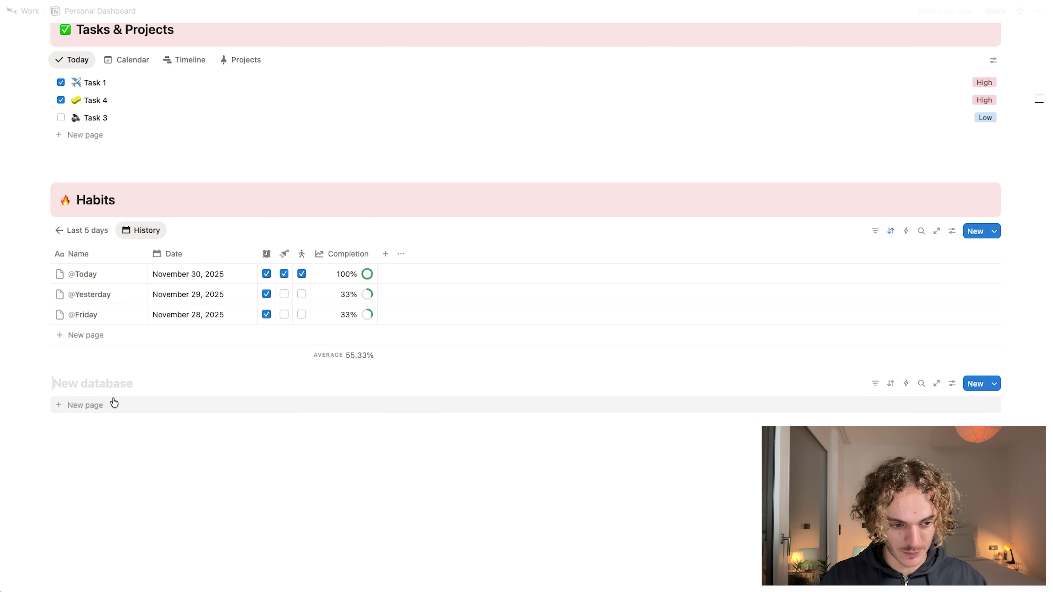
Step: Name the new list database below the Habits table Notes PD
text(Notes)
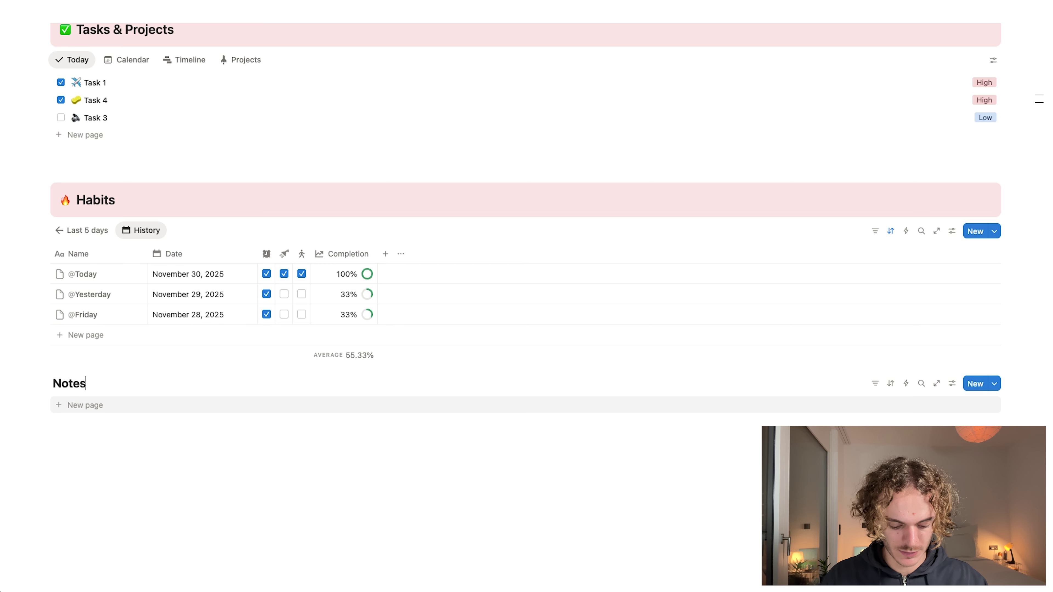
text( PD)
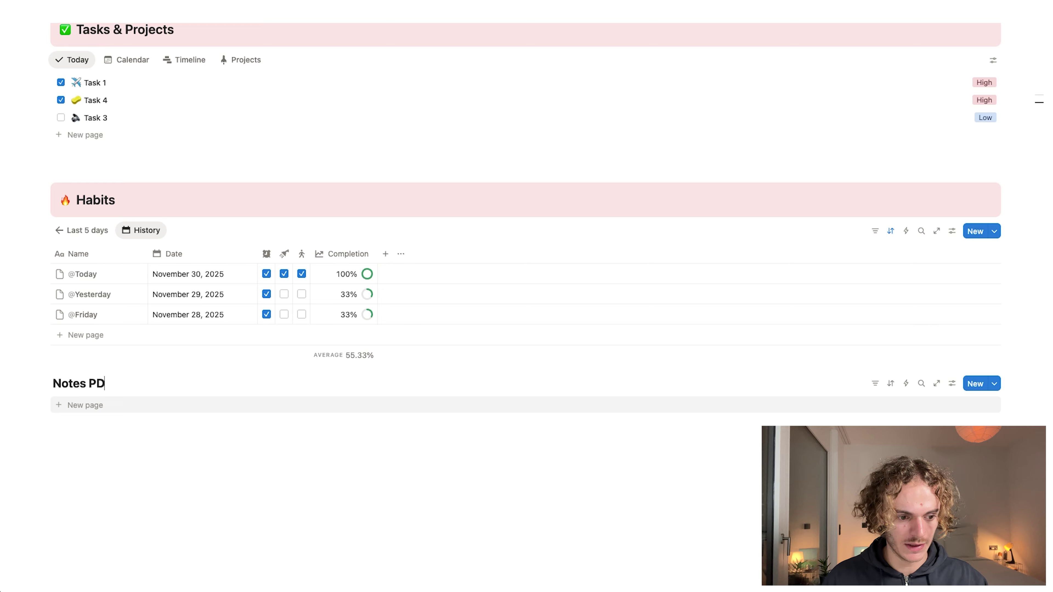
click(122, 477)
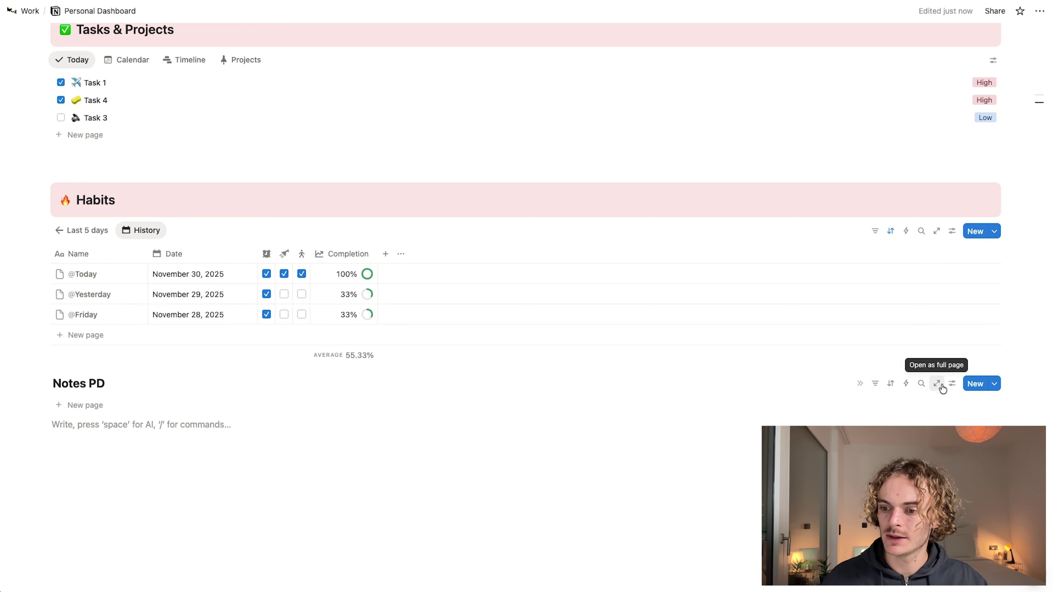
click(951, 384)
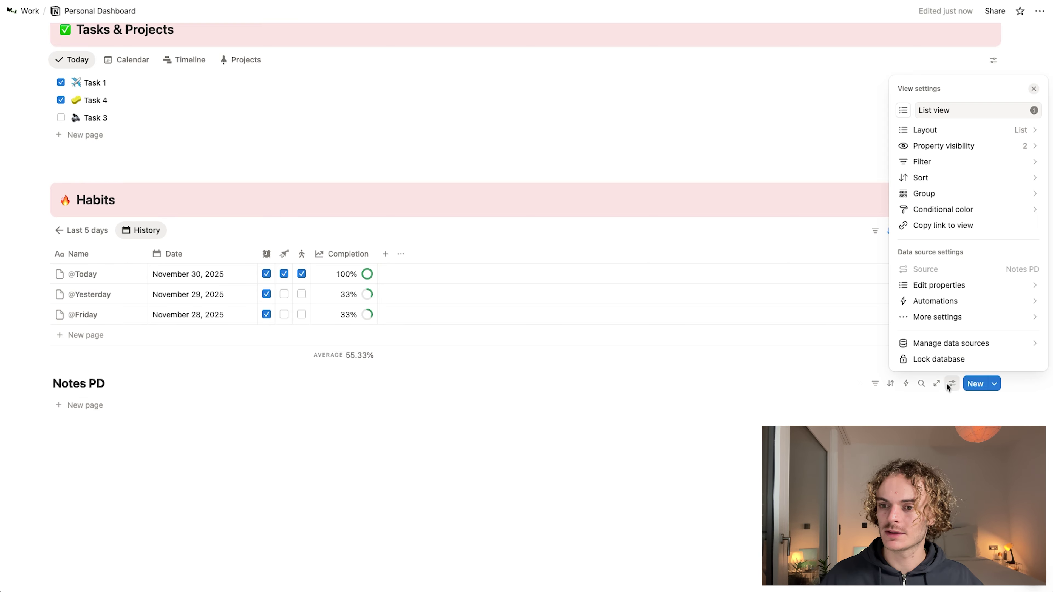
click(948, 137)
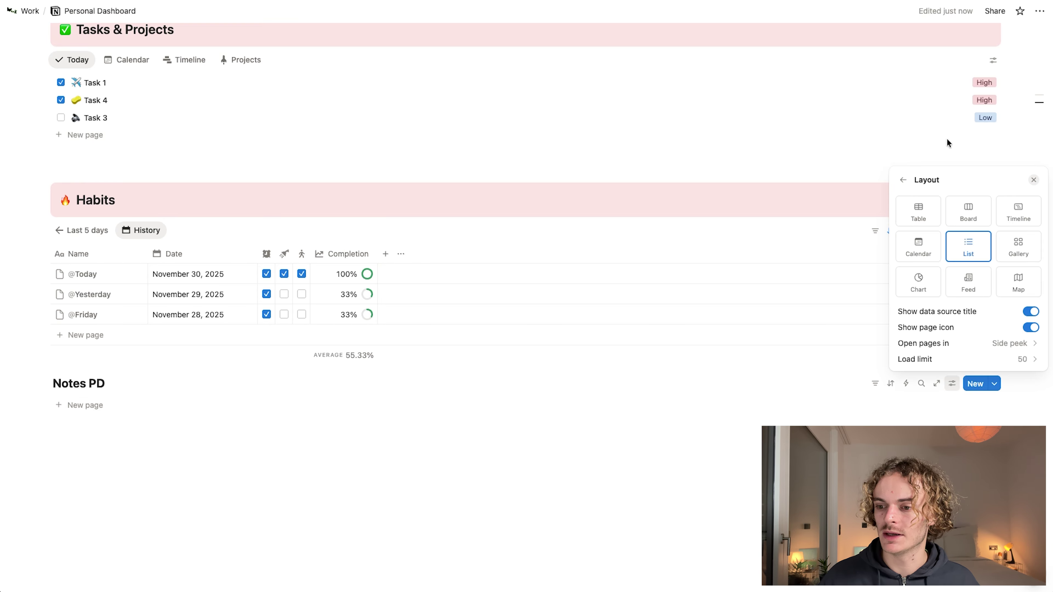
click(225, 477)
Step: Move the Notes PD database beside the Tasks & Projects heading so the page splits into two columns
scroll(153, 441, up, 3)
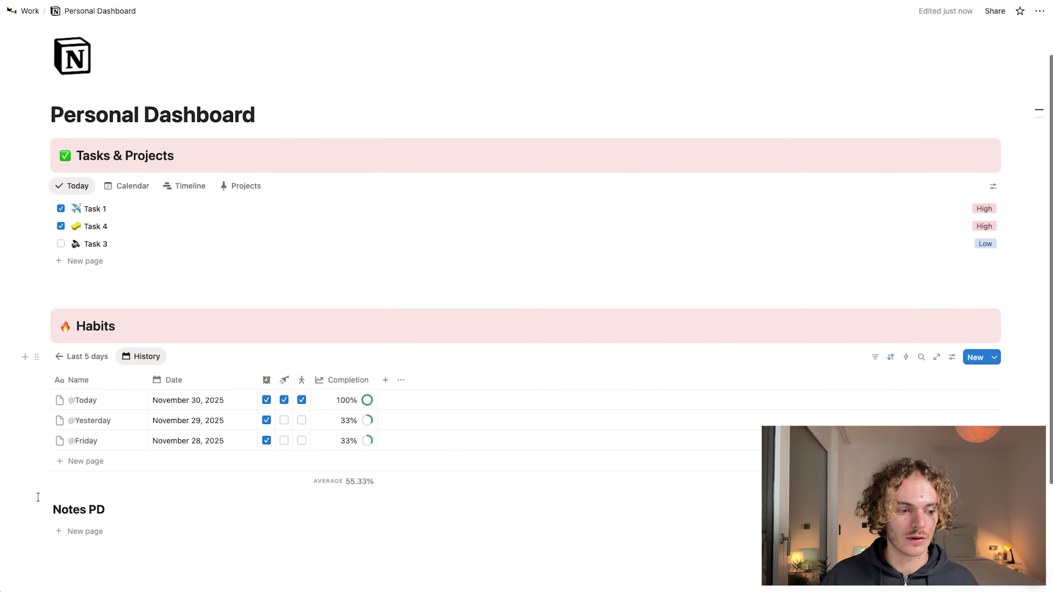
drag(37, 511, 1022, 159)
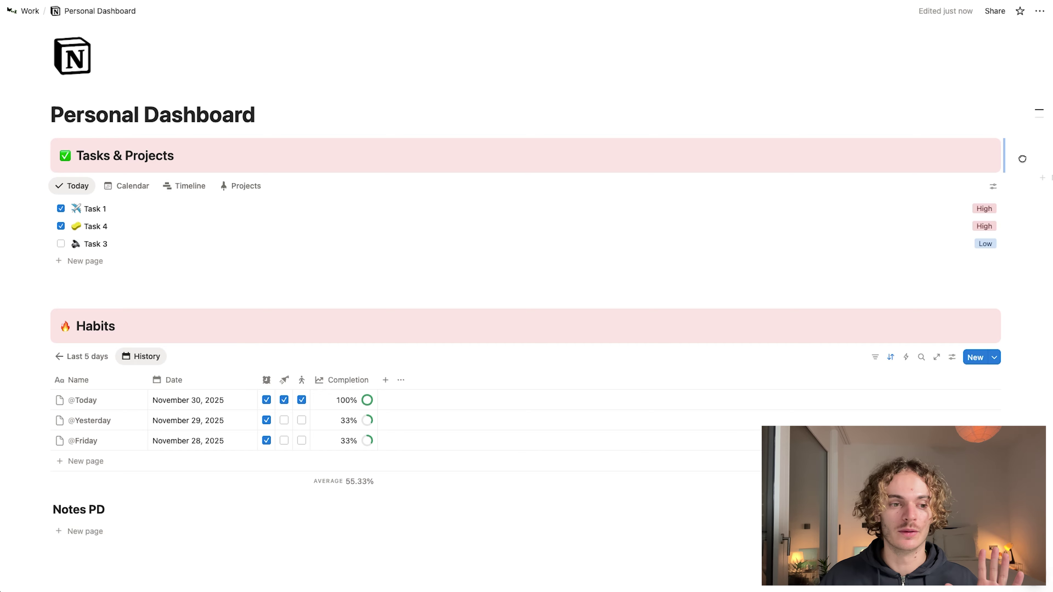
drag(1022, 159, 1022, 159)
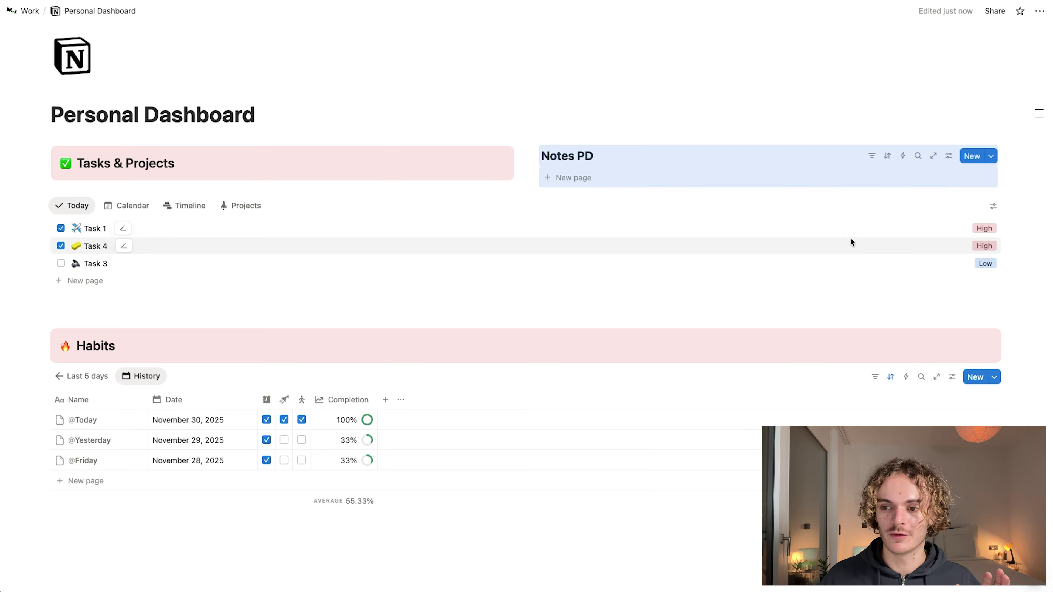
Step: Move the tasks database, the Habits heading and the habits table under Tasks & Projects in the same column, with an empty line above Habits
drag(37, 206, 49, 189)
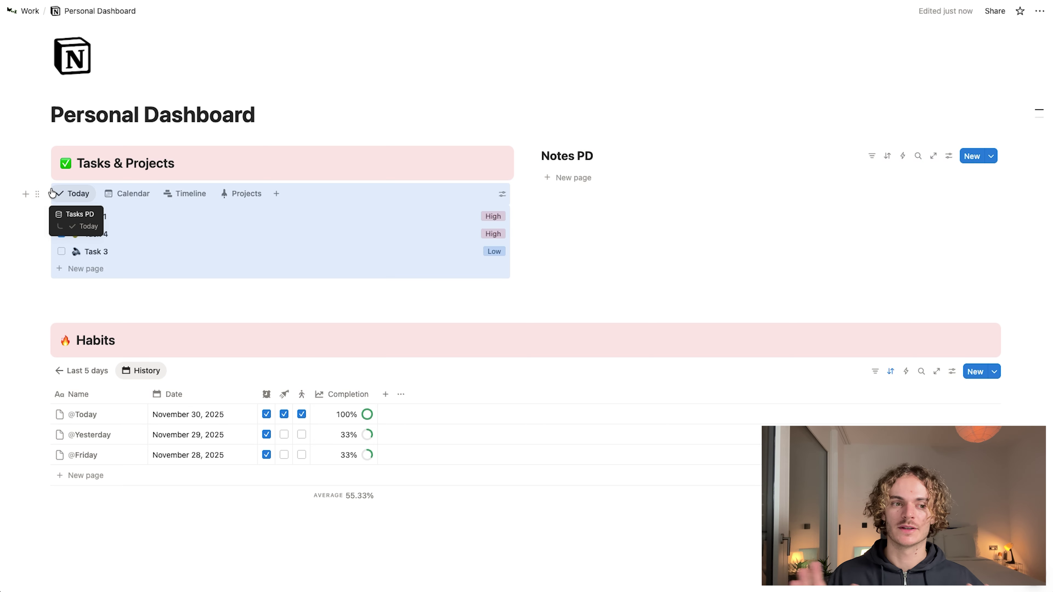
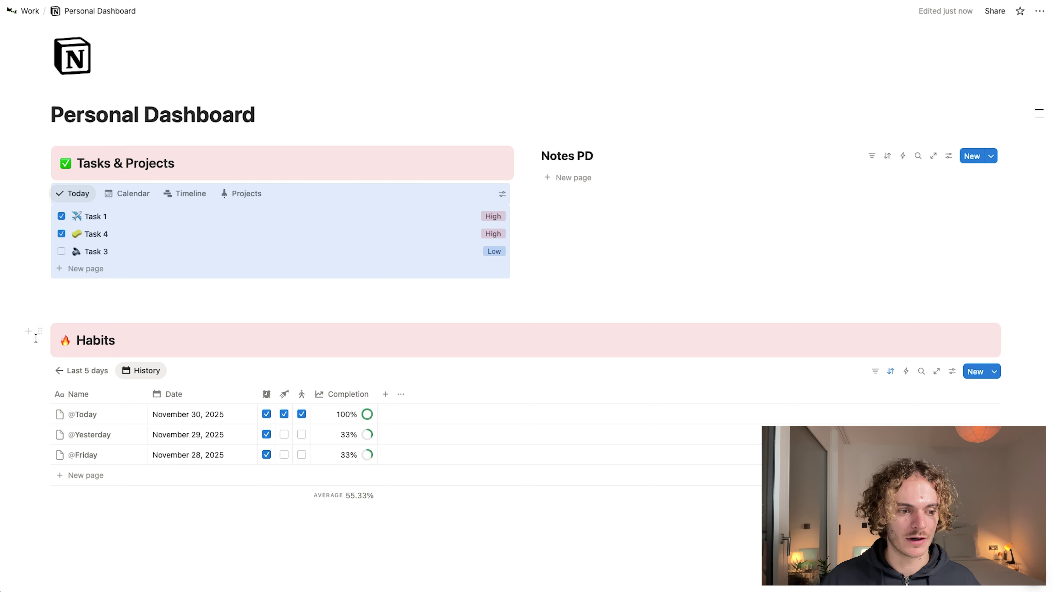
drag(44, 329, 57, 278)
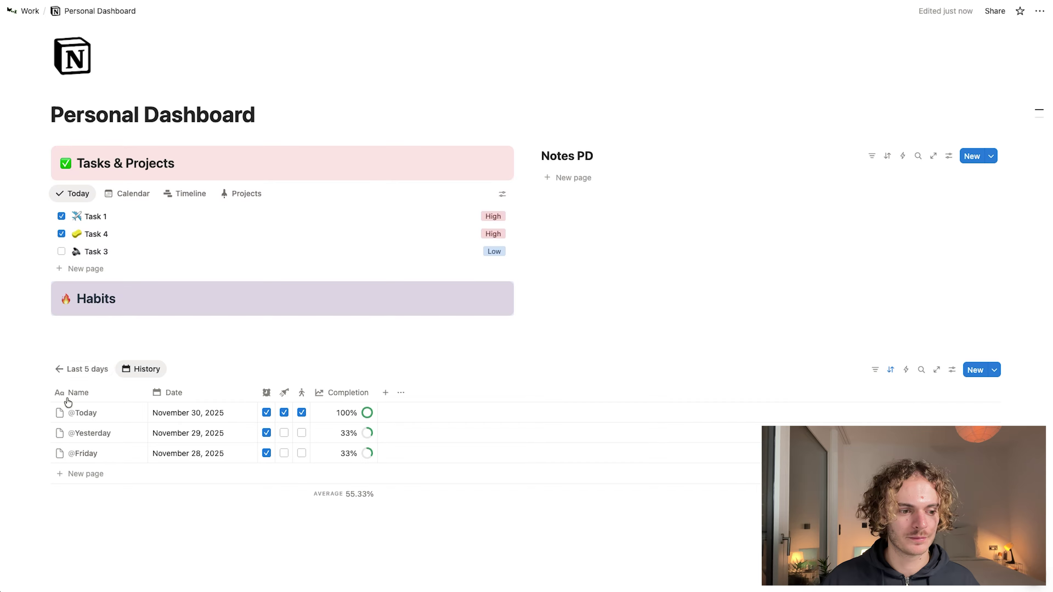
drag(36, 370, 56, 316)
drag(40, 486, 66, 278)
click(730, 395)
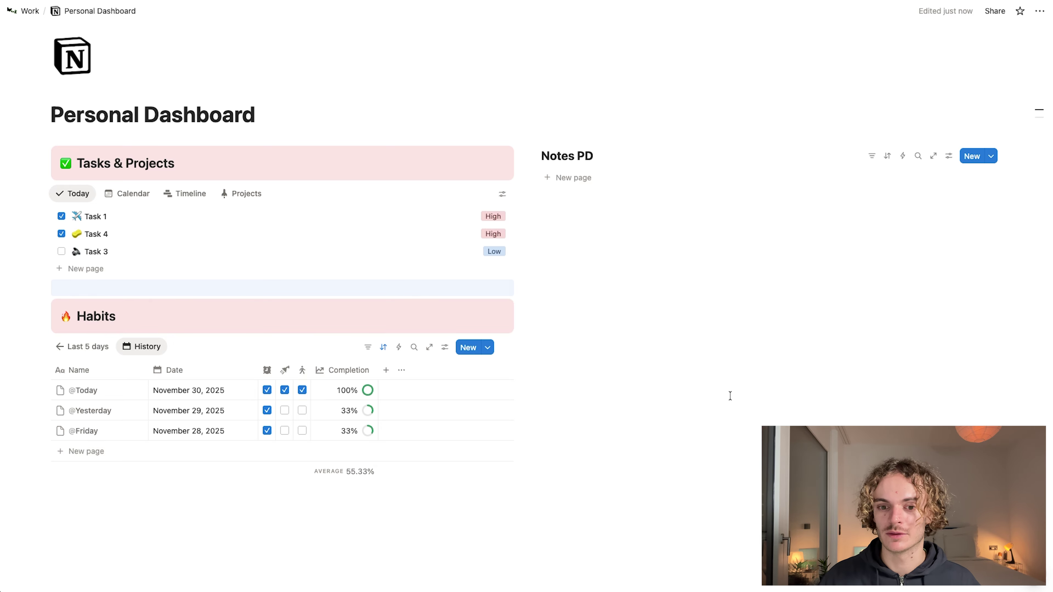
Step: Widen the Tasks and Habits column to about three quarters of the page, narrowing the Notes PD column
drag(523, 280, 764, 310)
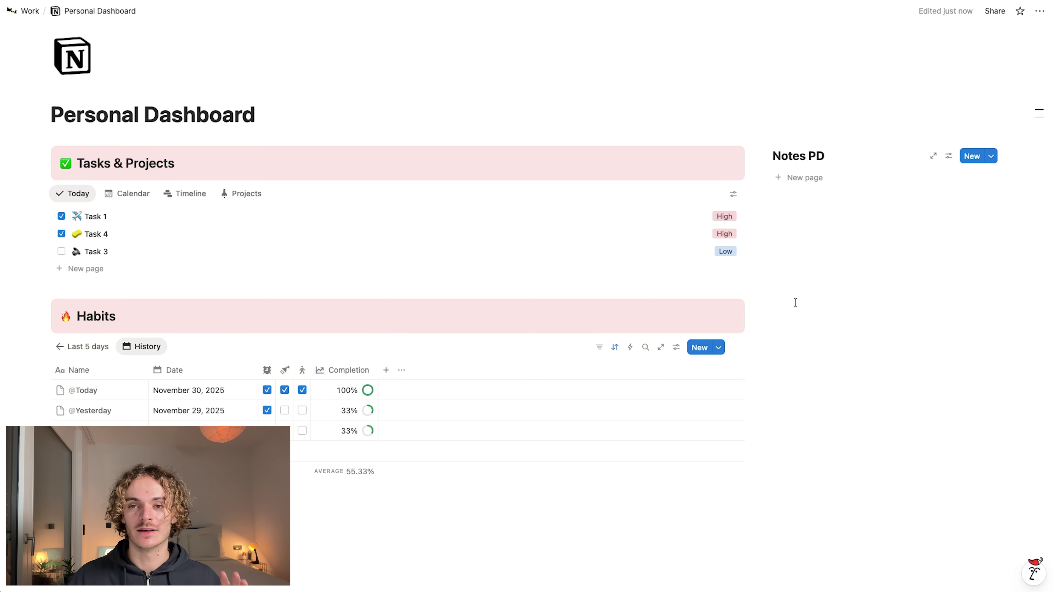
scroll(841, 353, up, 1)
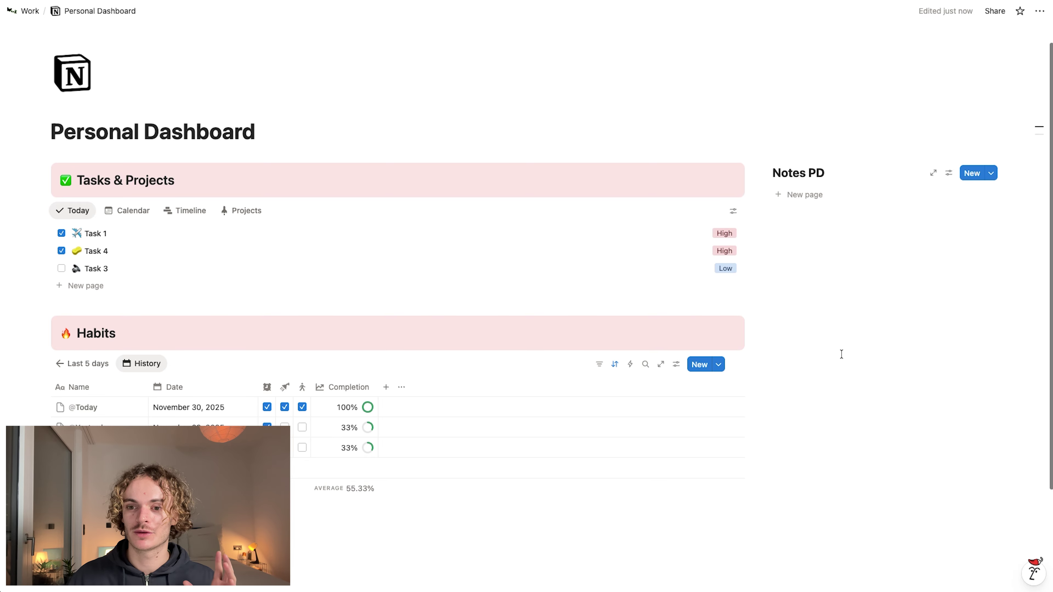
click(832, 283)
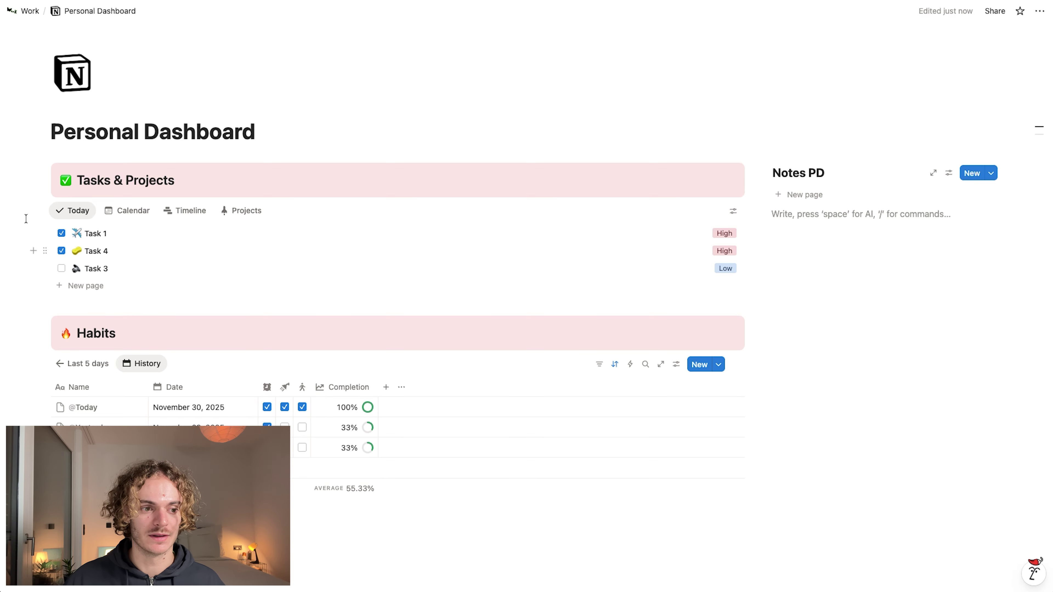
Step: Duplicate the Tasks & Projects heading callout and place the copy above the Notes PD database
click(42, 171)
click(78, 173)
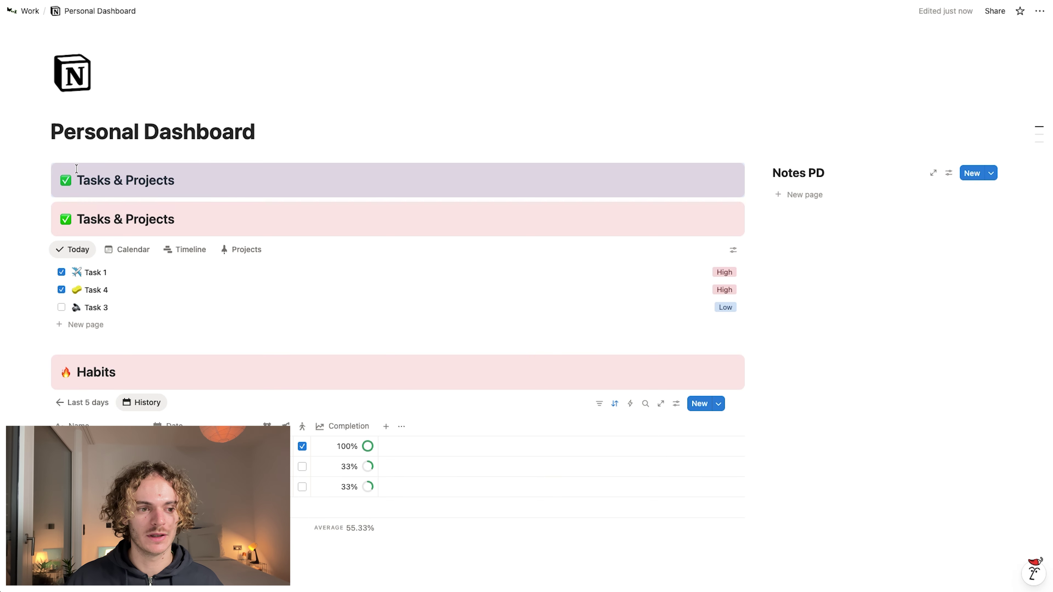
drag(41, 172, 776, 159)
Step: Retitle the copied heading callout Notes and change its icon to the notepad emoji
drag(894, 181, 782, 185)
text(Notes)
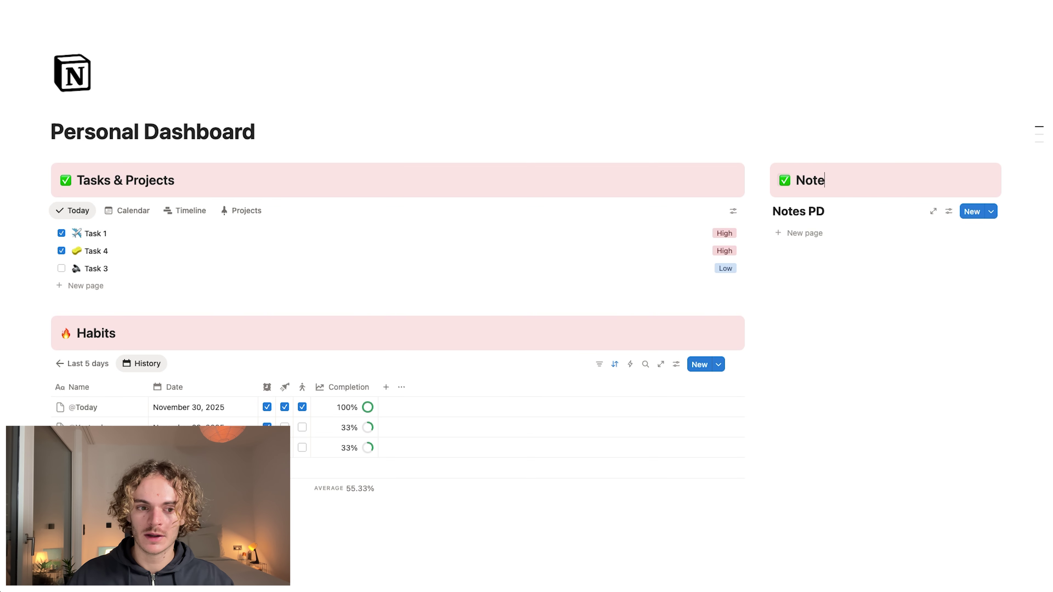
click(785, 182)
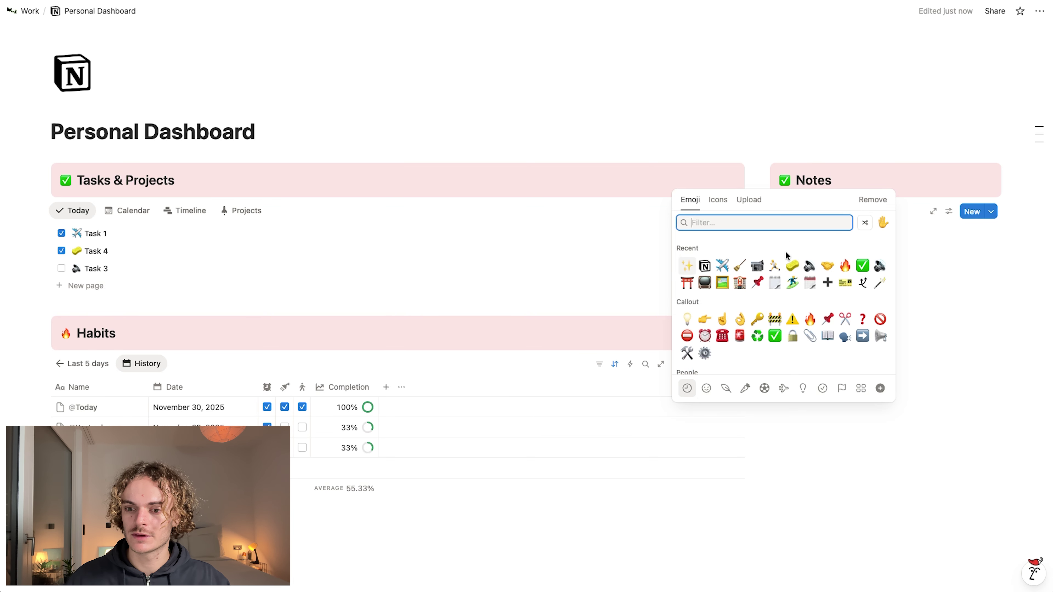
click(774, 282)
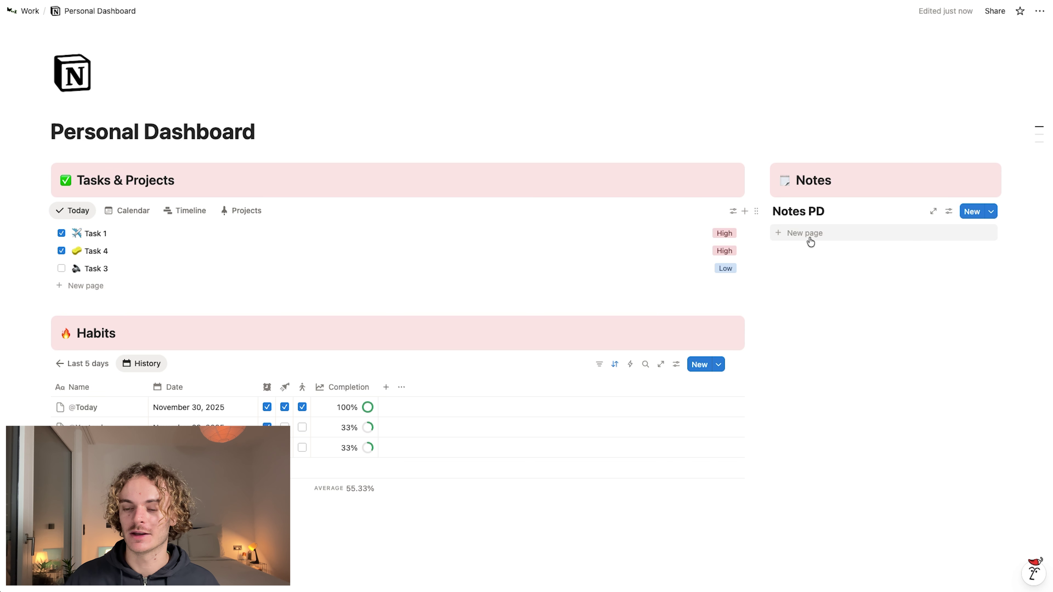
Step: Create a template in the Notes PD database titled New note with the sparkles emoji as its icon
click(991, 214)
click(979, 266)
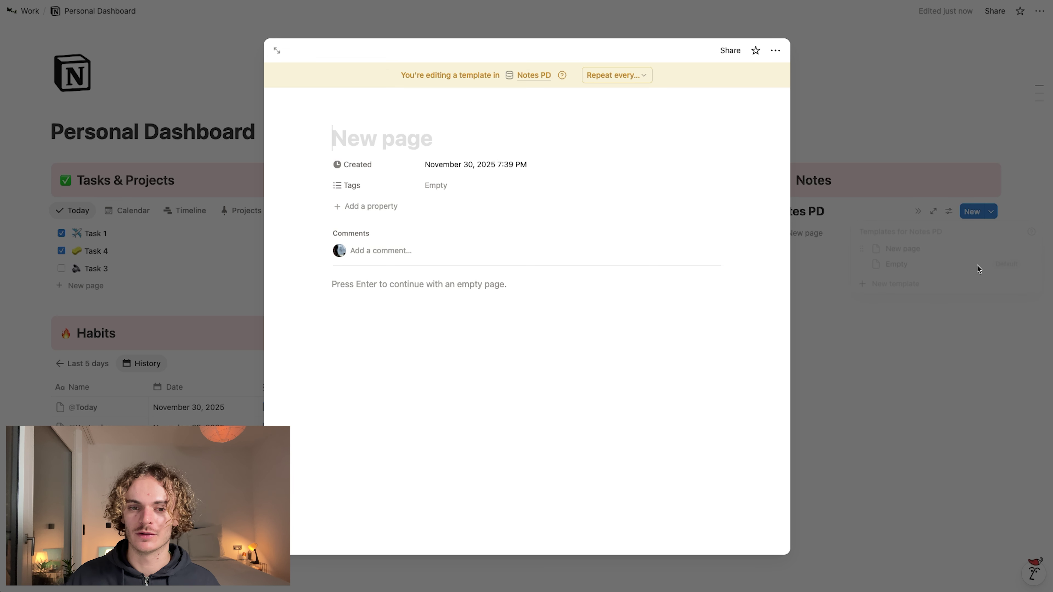
text(New n)
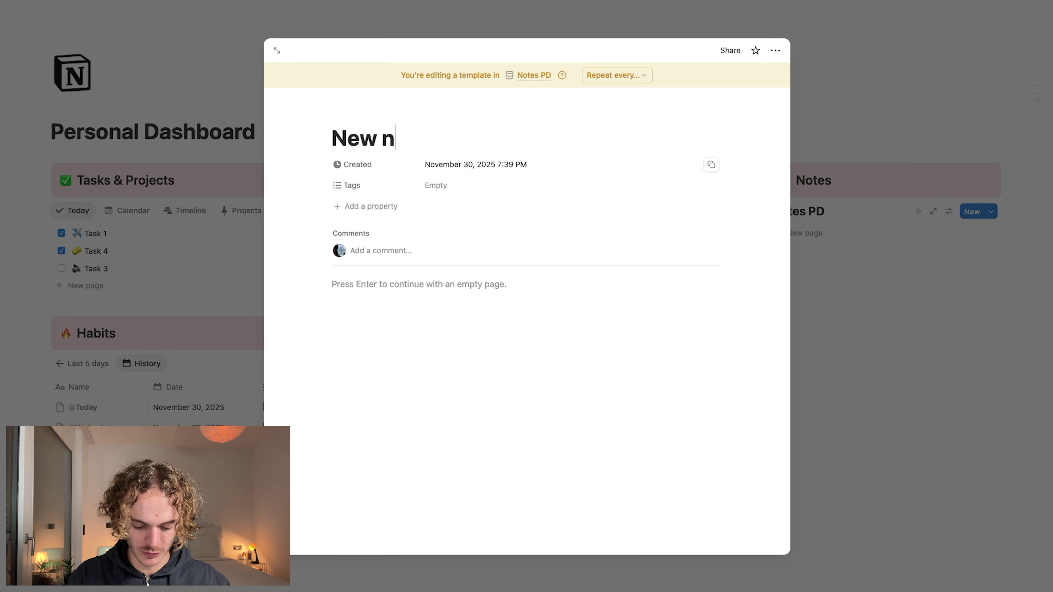
text(ote)
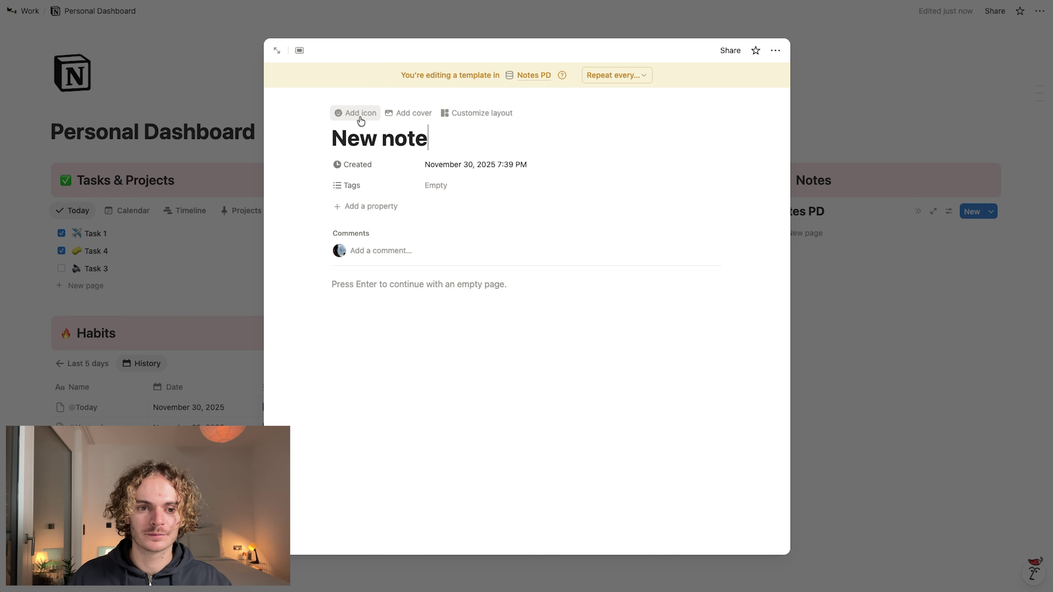
click(359, 113)
click(274, 278)
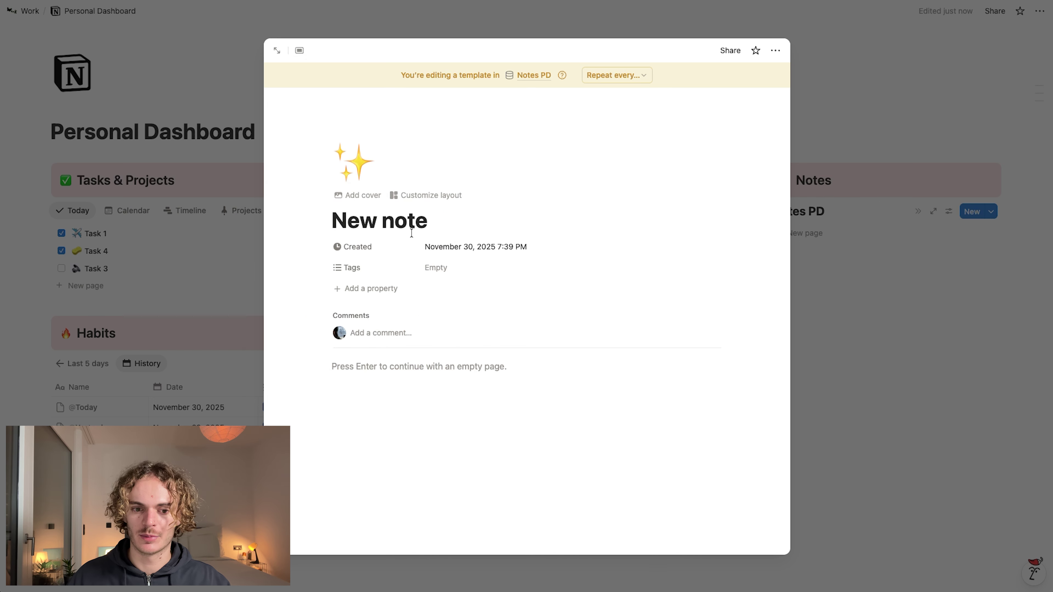
click(362, 248)
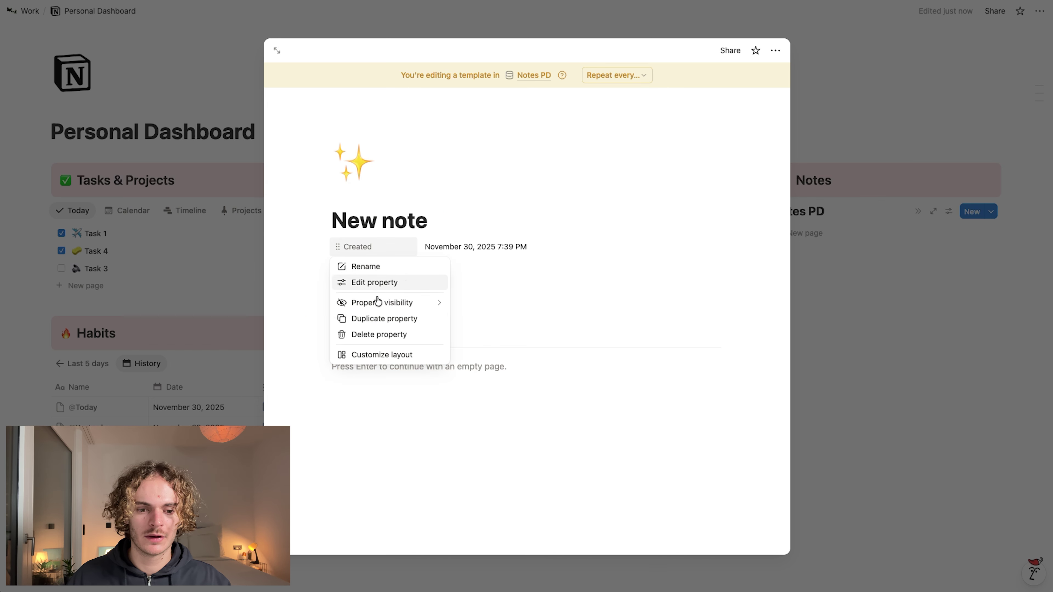
click(381, 339)
click(463, 324)
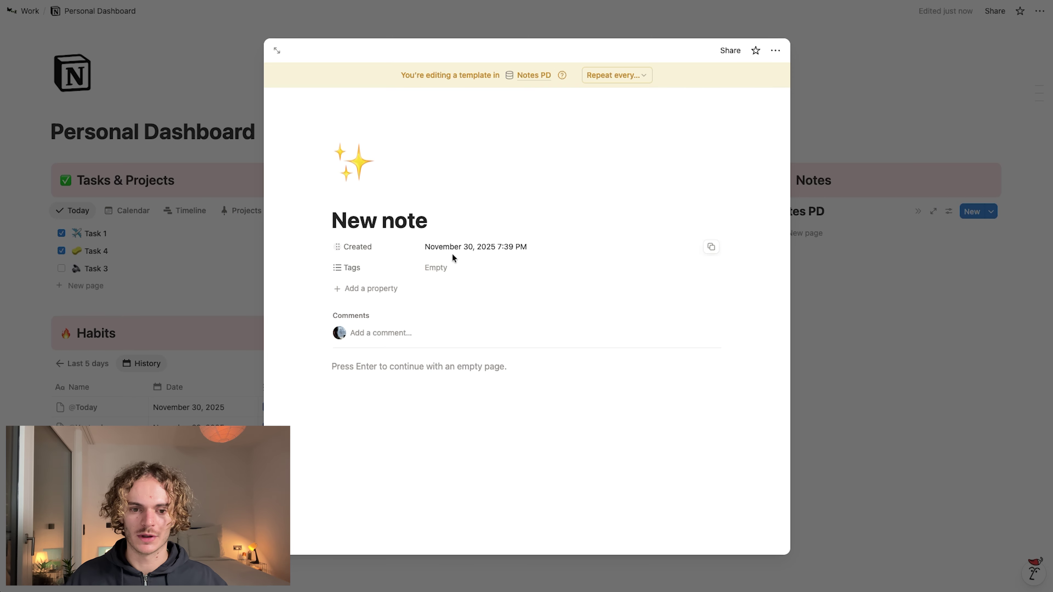
click(360, 247)
click(373, 283)
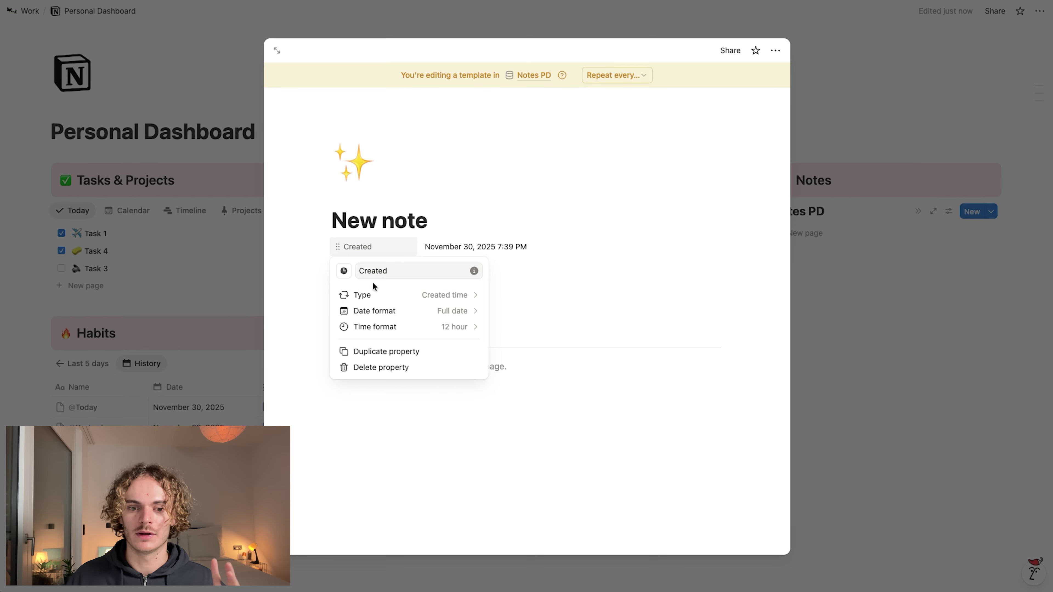
click(453, 295)
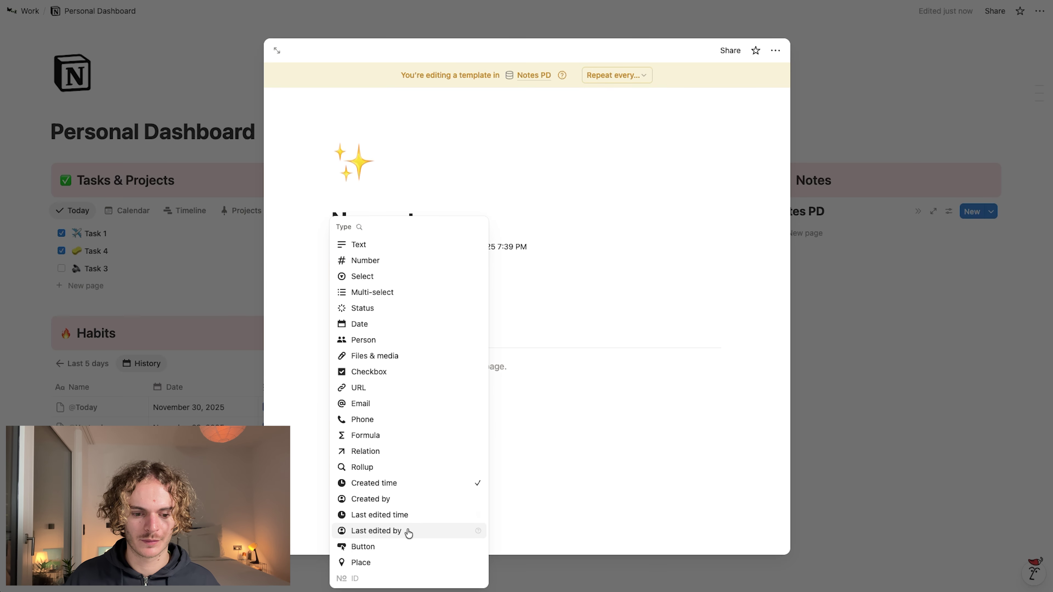
click(618, 291)
click(373, 246)
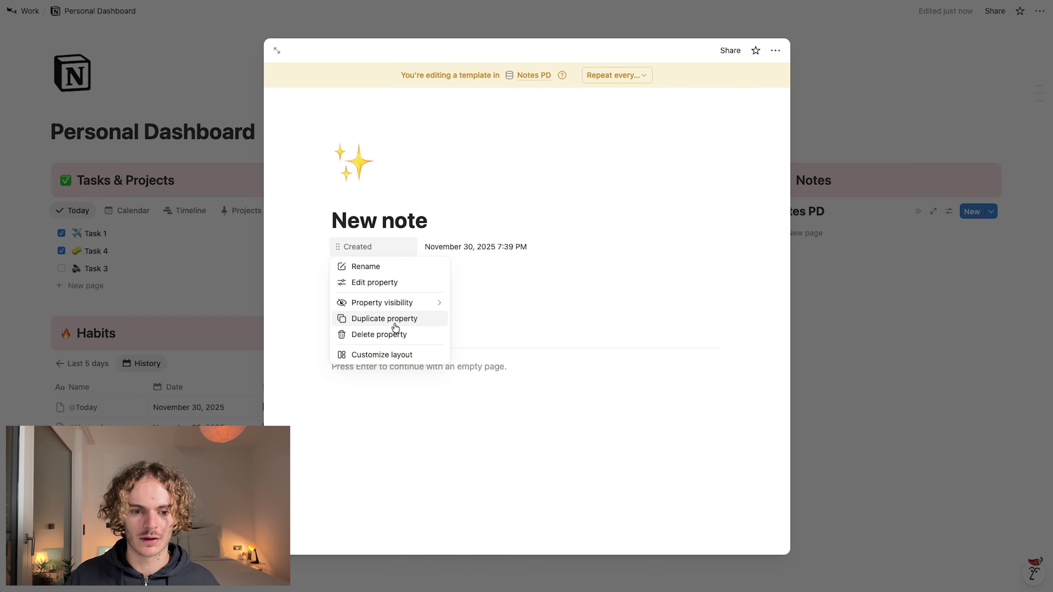
click(401, 283)
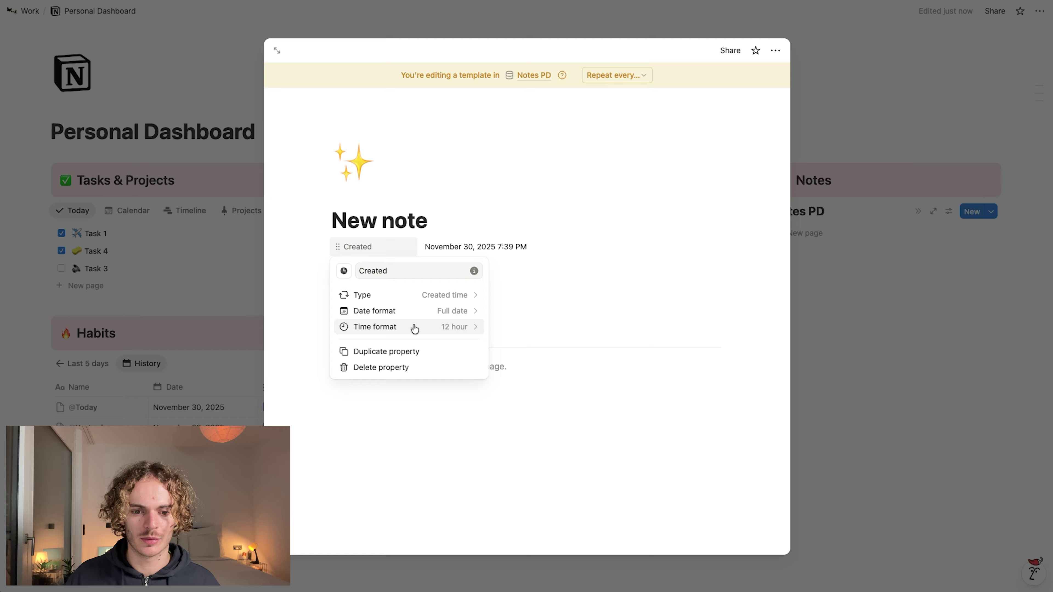
click(442, 327)
click(562, 313)
Step: Delete the Created and Tags properties from the New note template
click(365, 248)
click(368, 249)
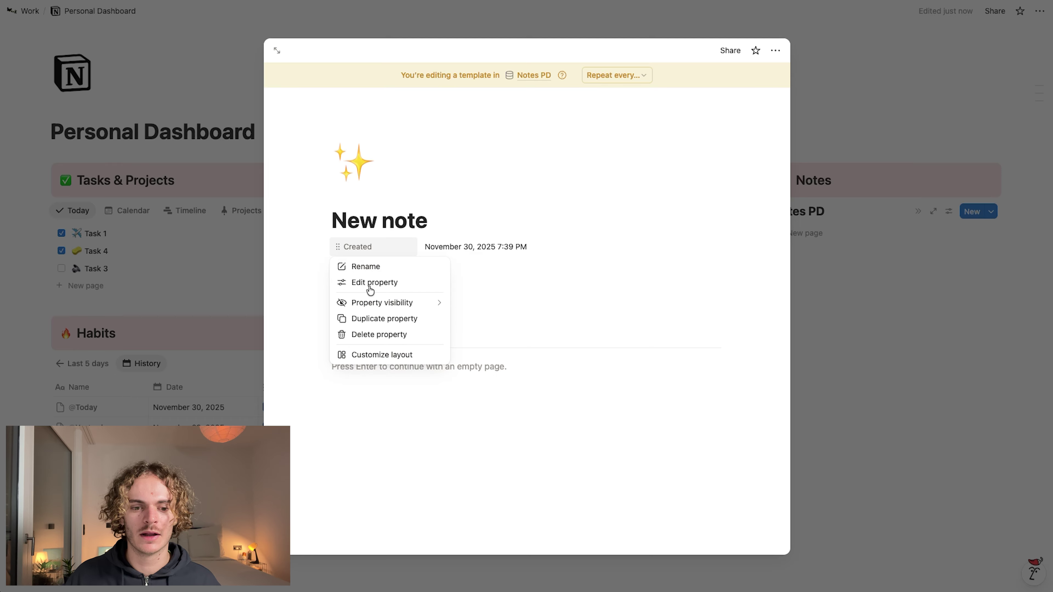
click(369, 335)
click(487, 306)
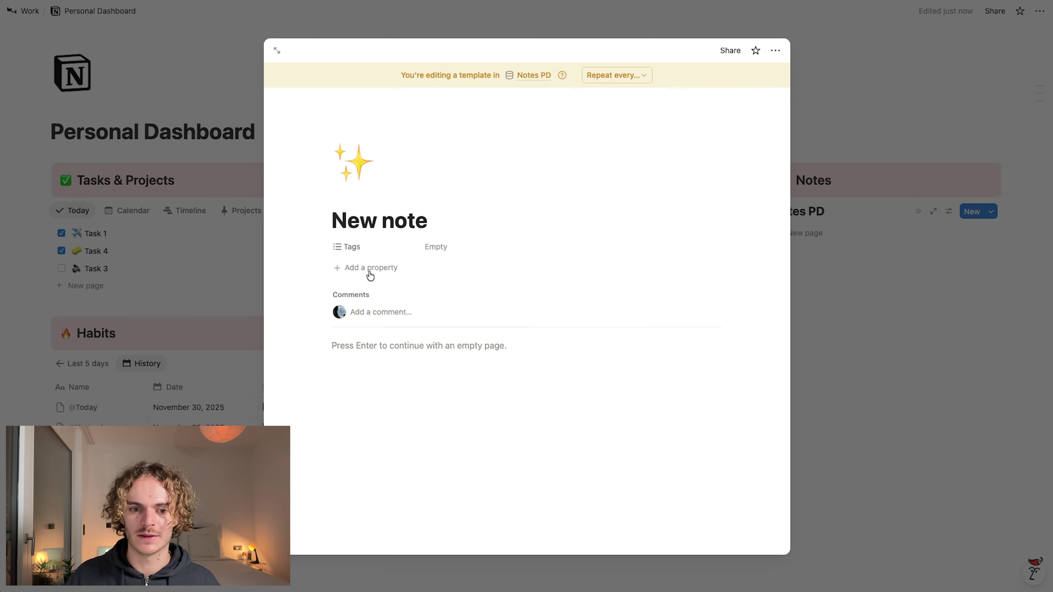
click(352, 248)
click(392, 338)
click(454, 307)
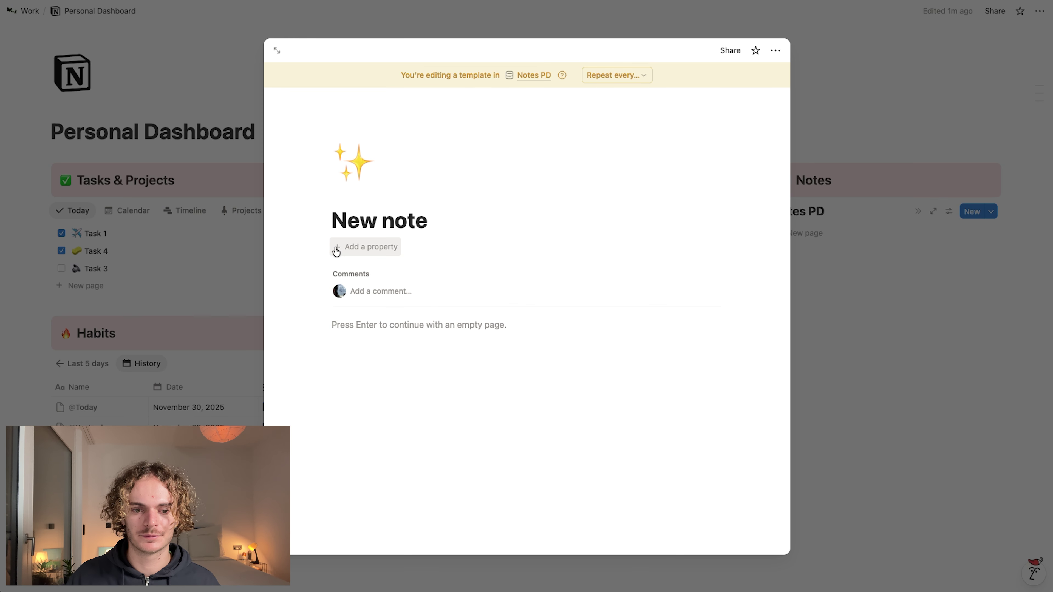
Step: Add a Date property to the New note template
click(339, 248)
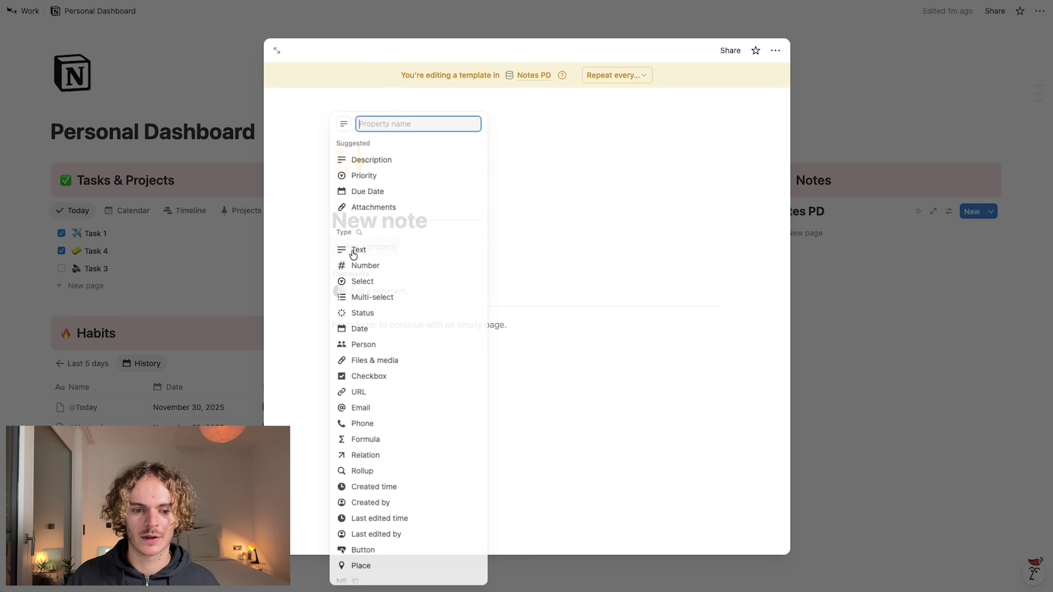
click(361, 331)
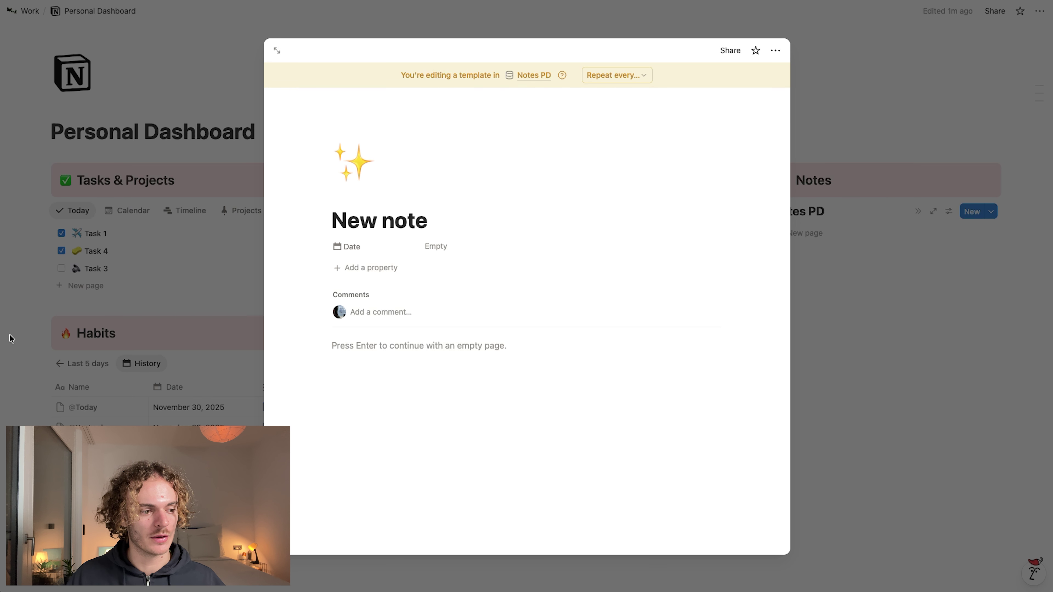
Step: Add a Status property to the New note template and change its icon to the cursor with rays
click(346, 268)
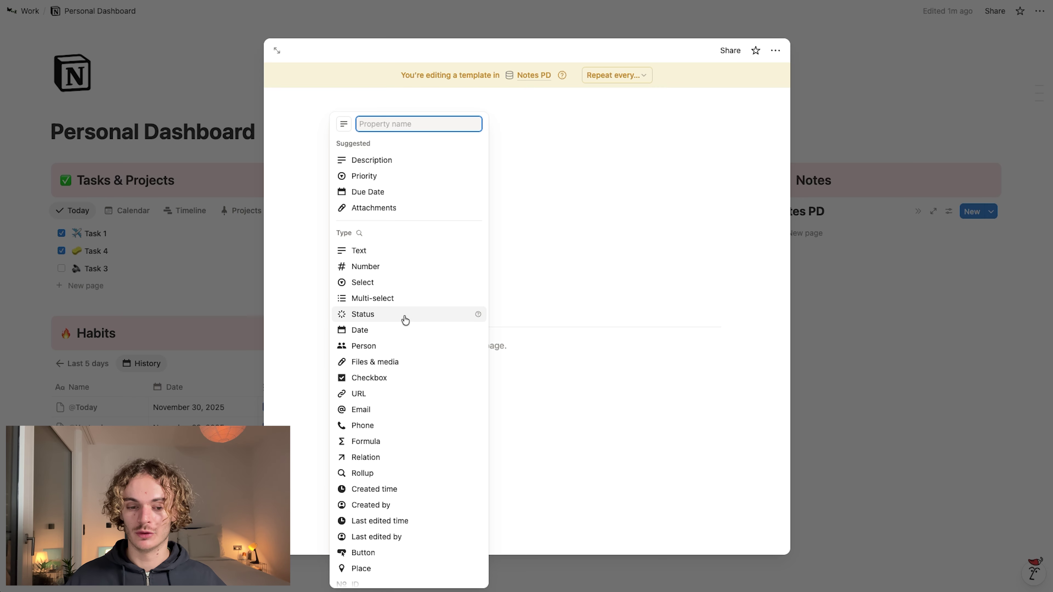
click(380, 316)
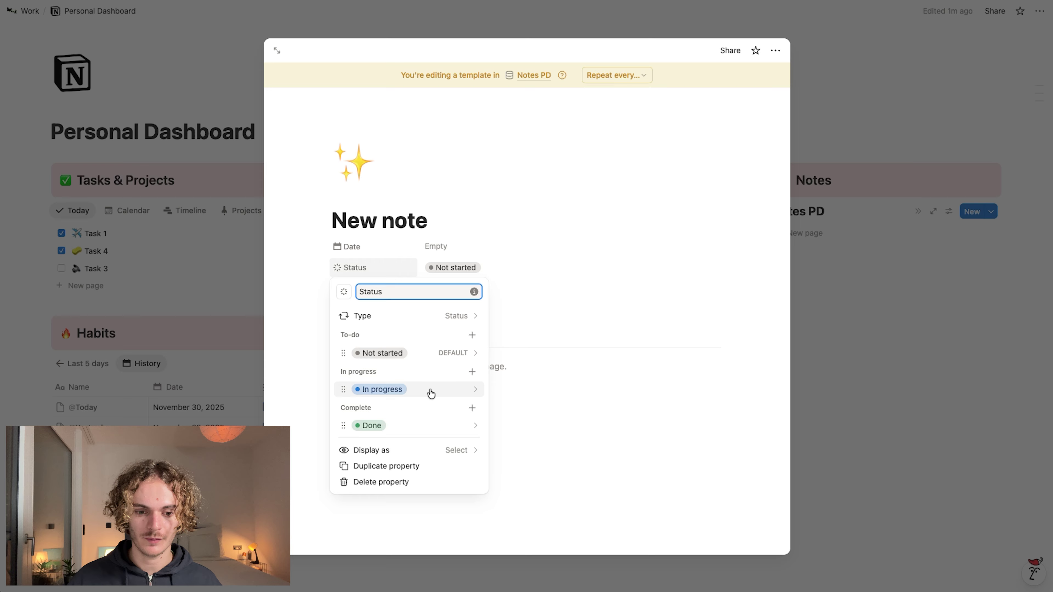
click(629, 247)
click(352, 268)
click(348, 286)
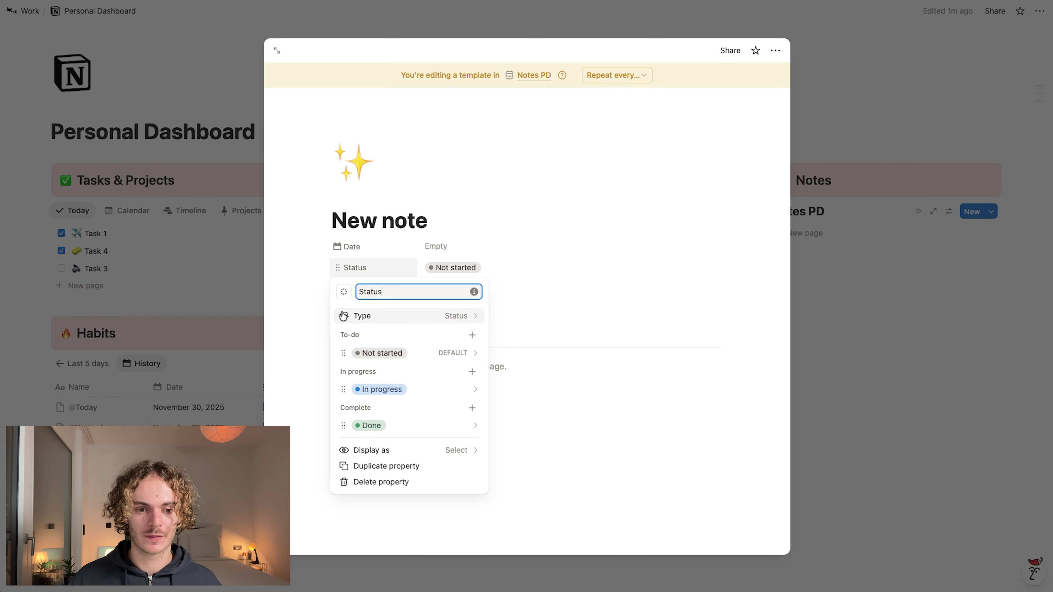
click(346, 292)
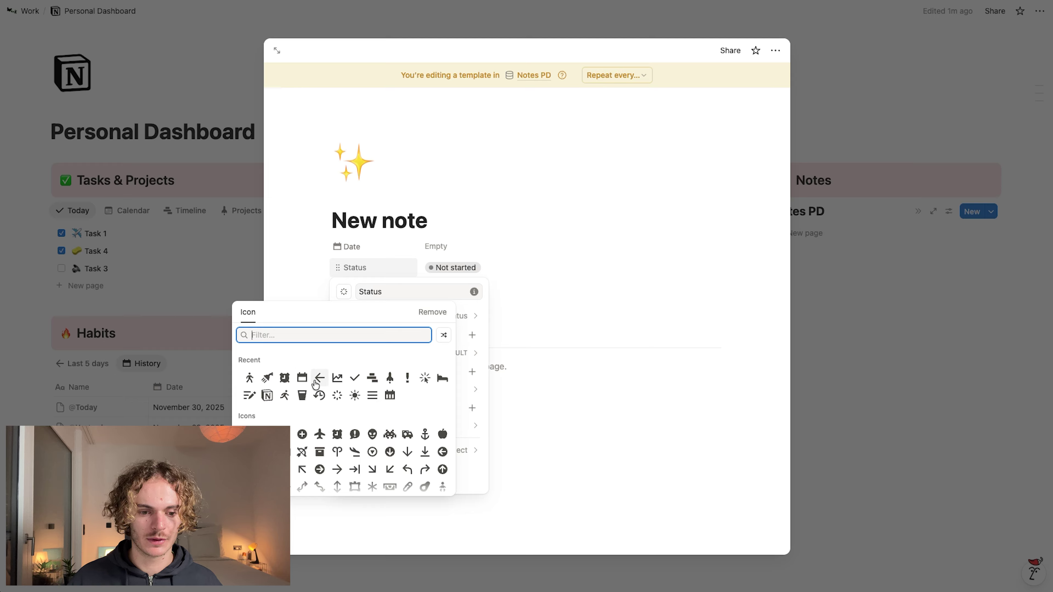
click(424, 377)
click(674, 244)
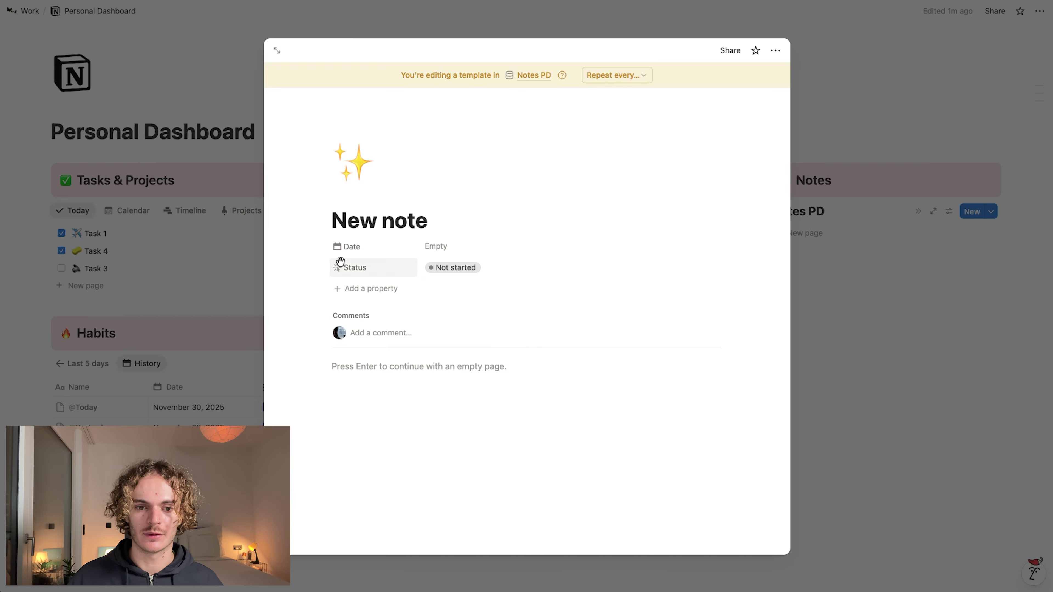
Step: Customize the Notes PD page layout by pinning the Date property to the heading, and apply it to all pages
click(453, 199)
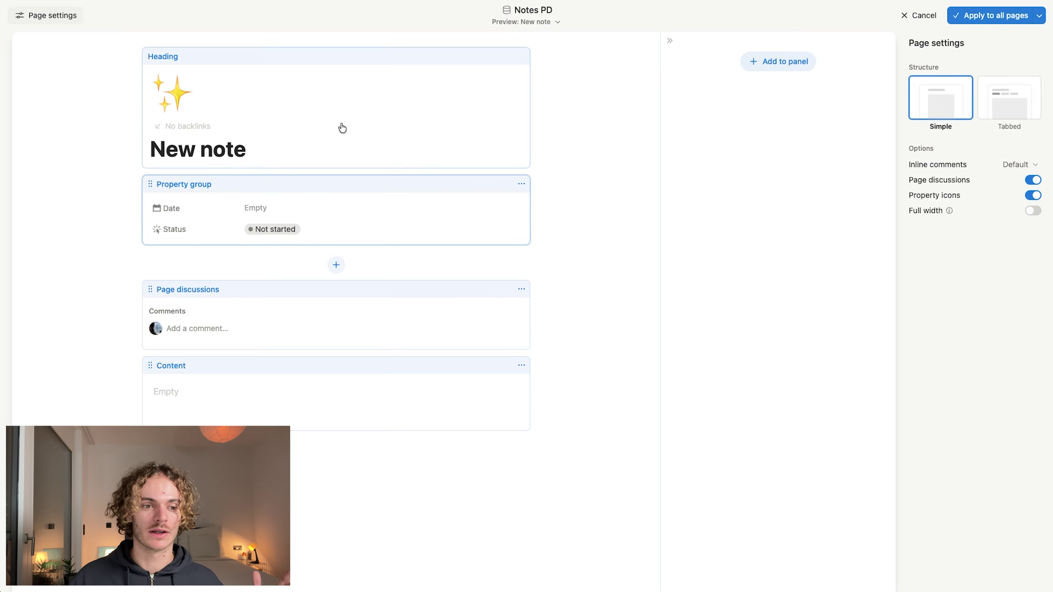
click(337, 130)
click(1036, 146)
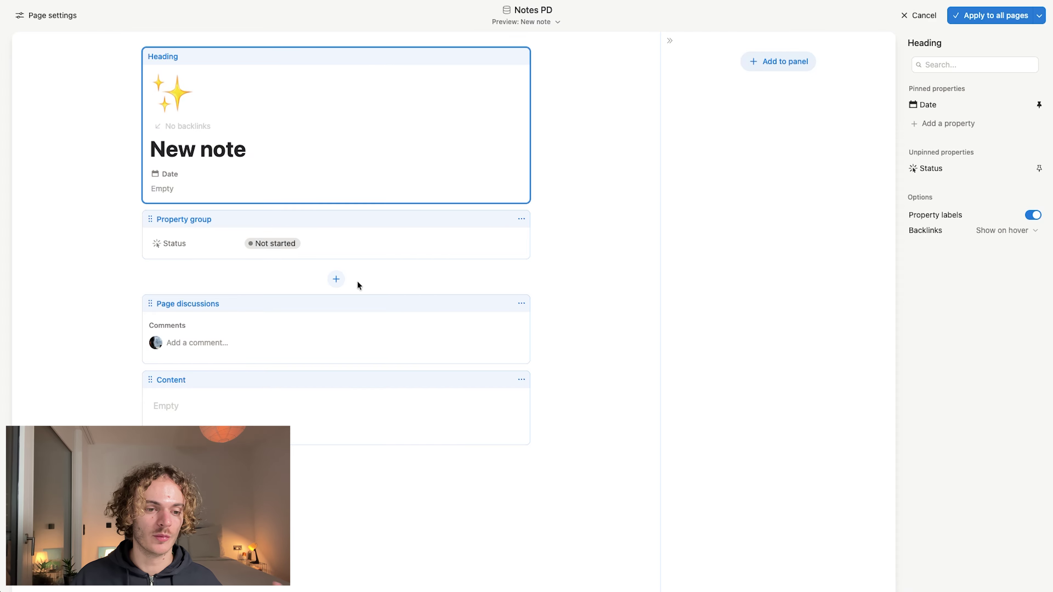
click(986, 15)
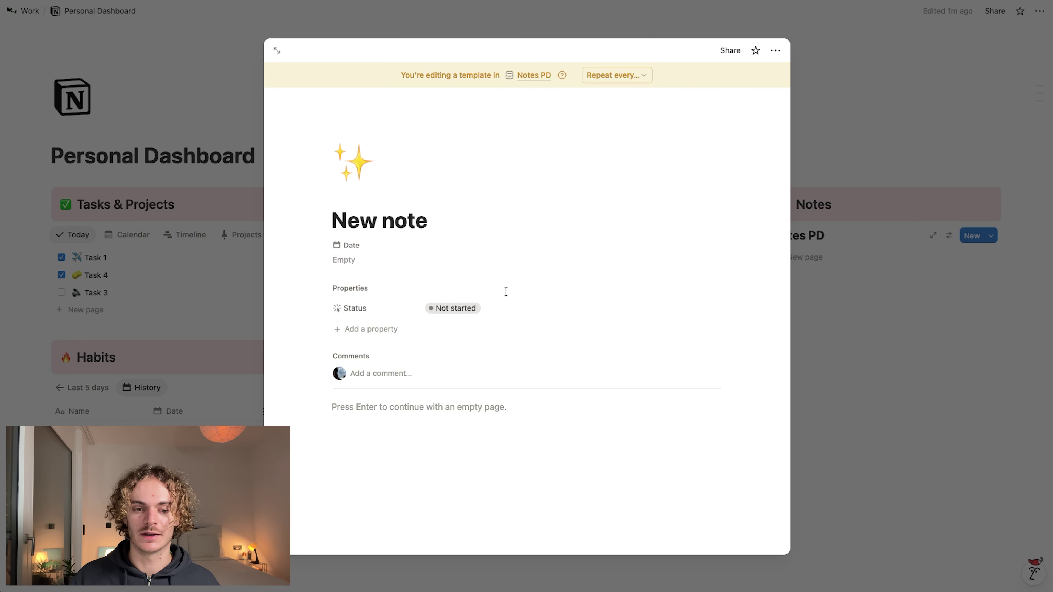
Step: Try out the New note template with sample body text and the Status set to In progress
click(405, 415)
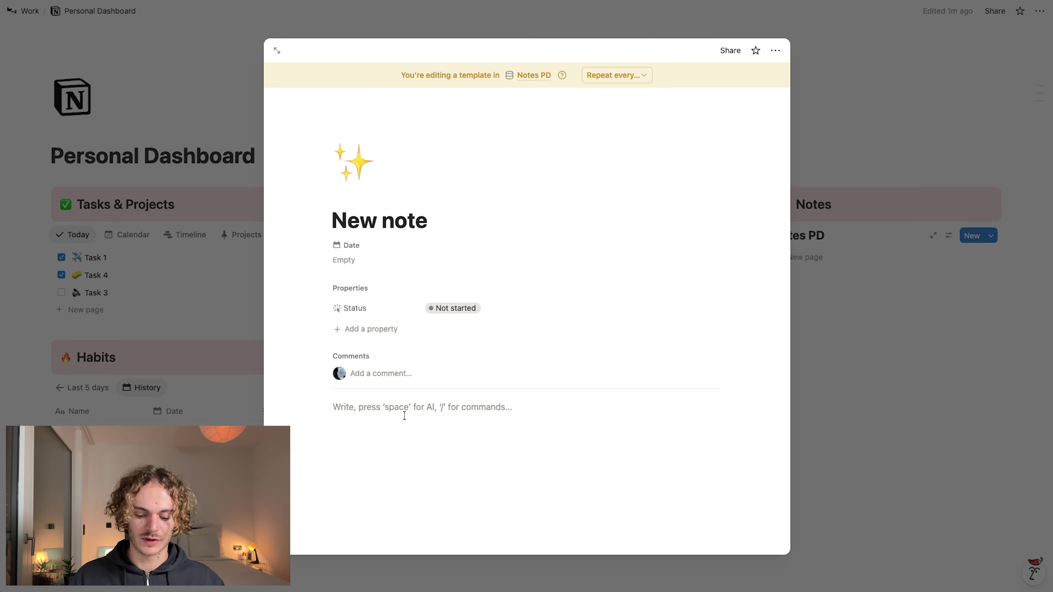
text(hjdhfsdhf)
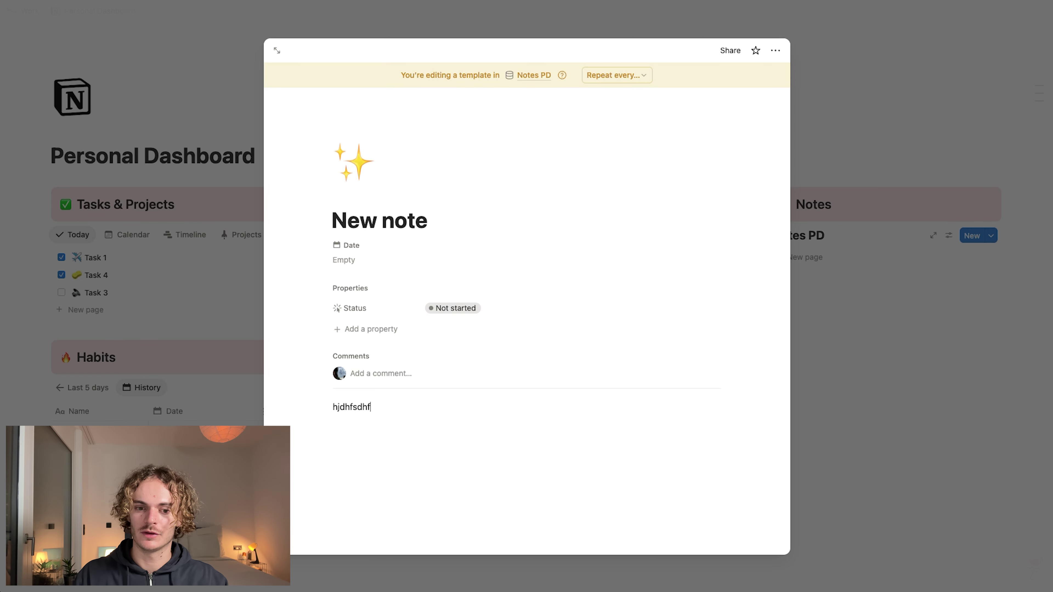
text(skdf)
click(443, 308)
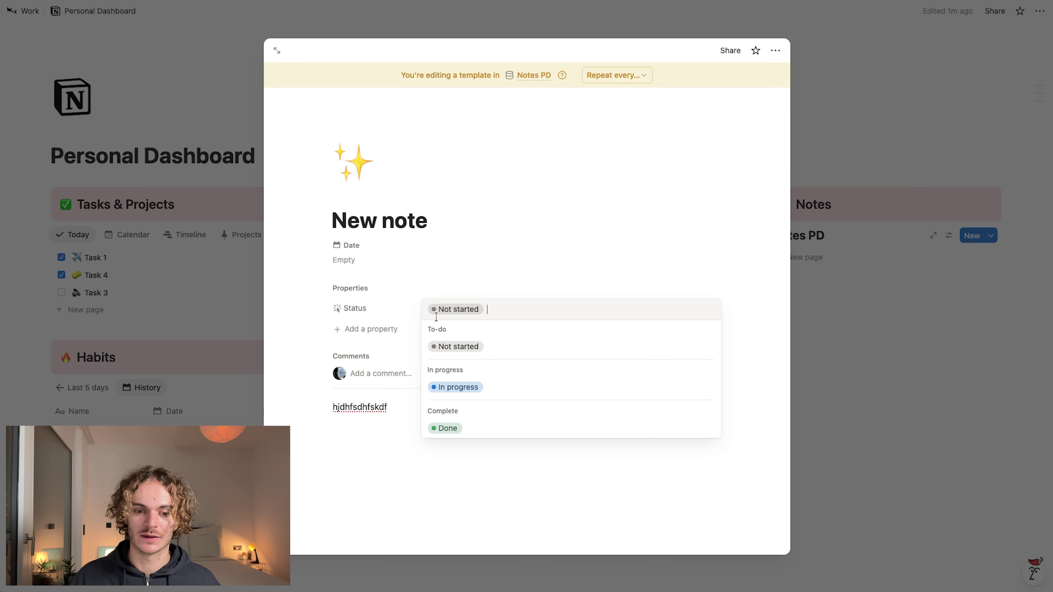
click(451, 384)
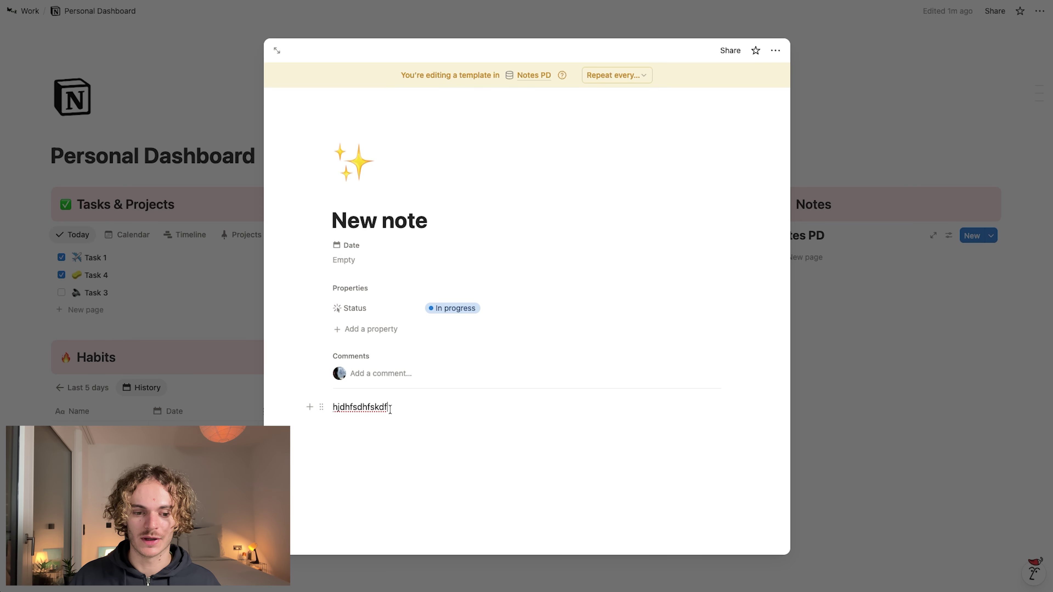
Step: Clear the sample body text from the template and set its Status back to Not started
key(ctrl+a)
key(BackSpace)
click(438, 320)
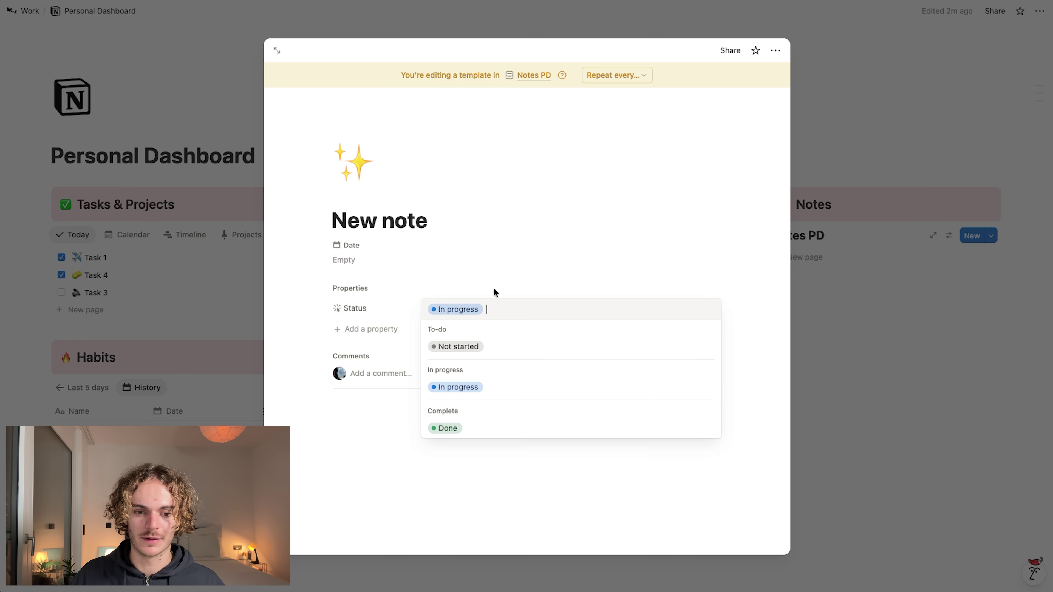
click(484, 352)
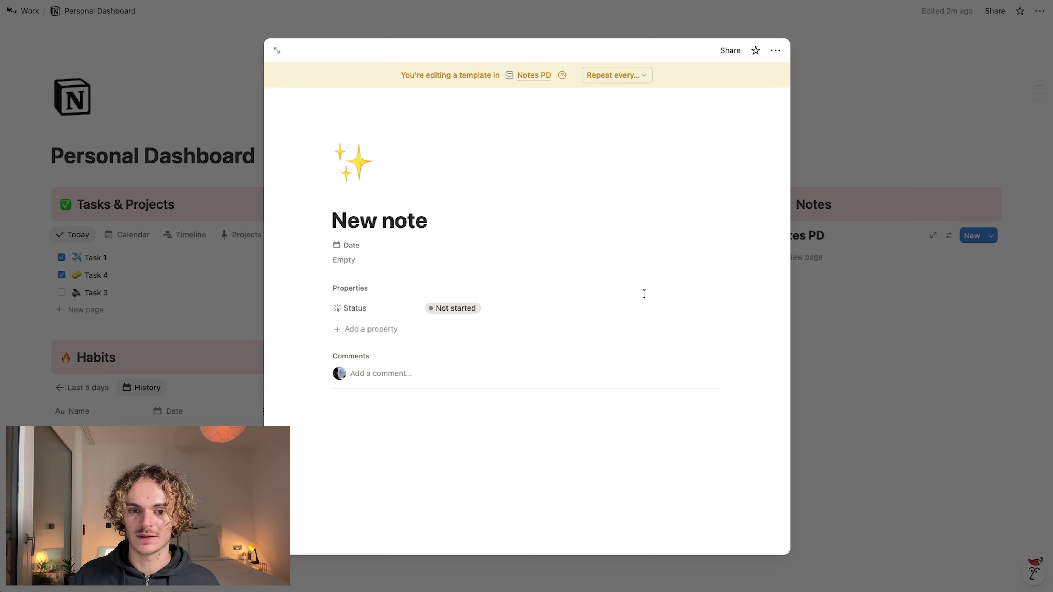
Step: Close the template and make New note the default template for all views in Notes PD
click(862, 322)
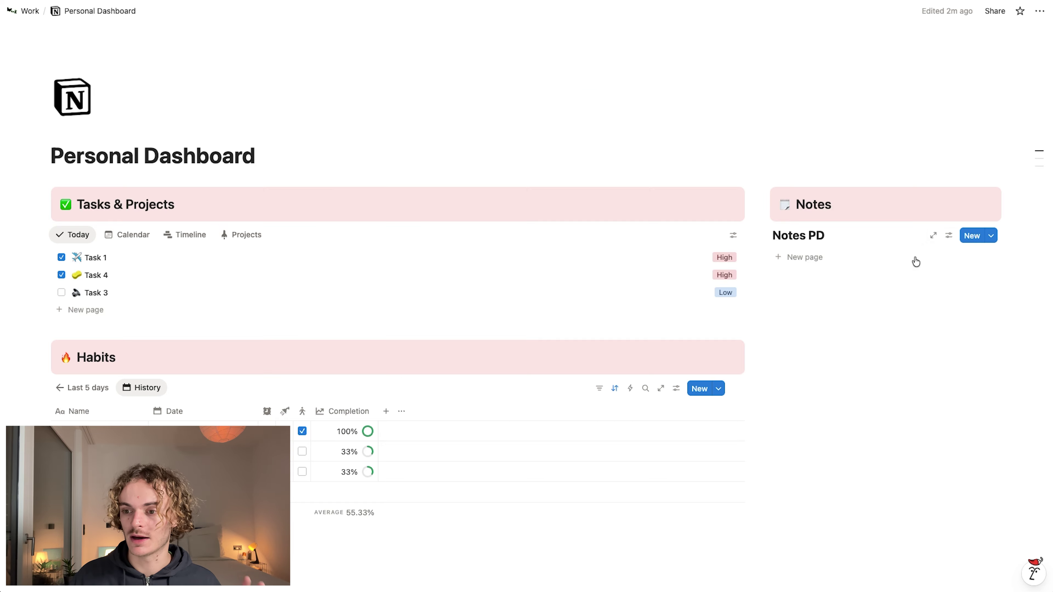
click(989, 236)
click(1036, 274)
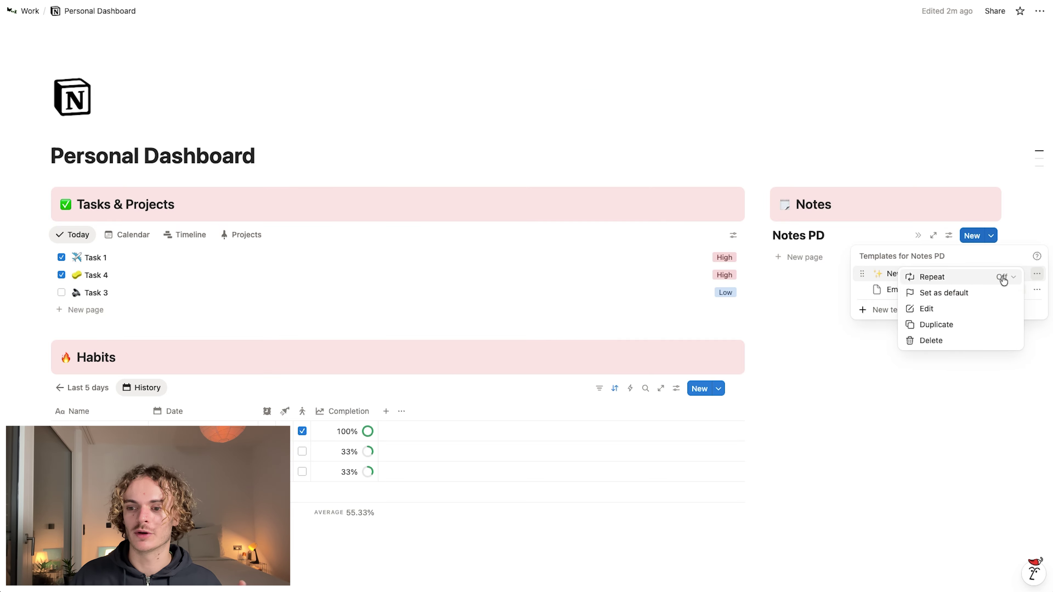
click(943, 294)
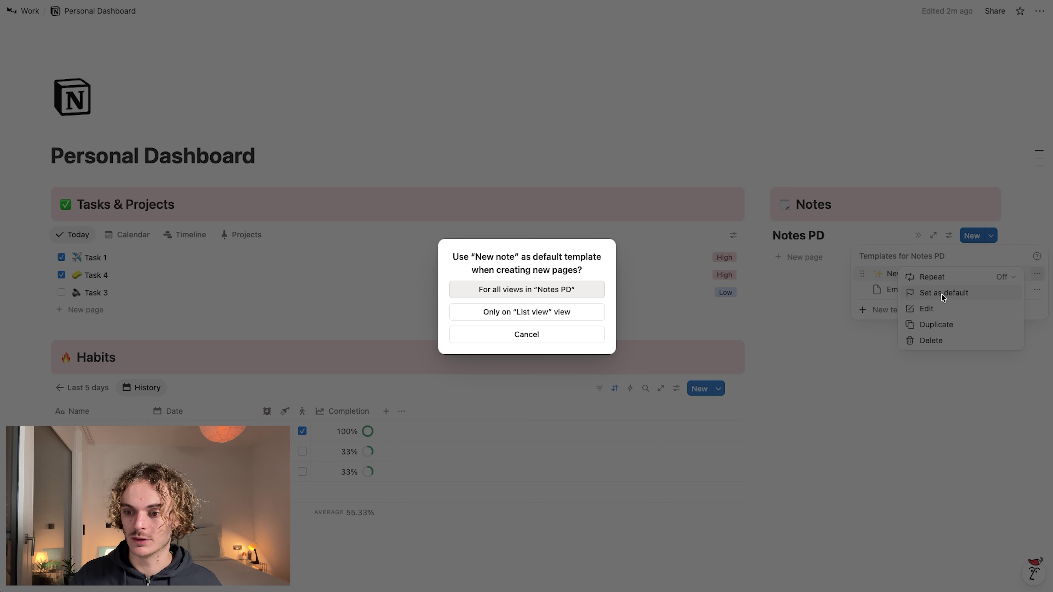
click(525, 291)
click(797, 339)
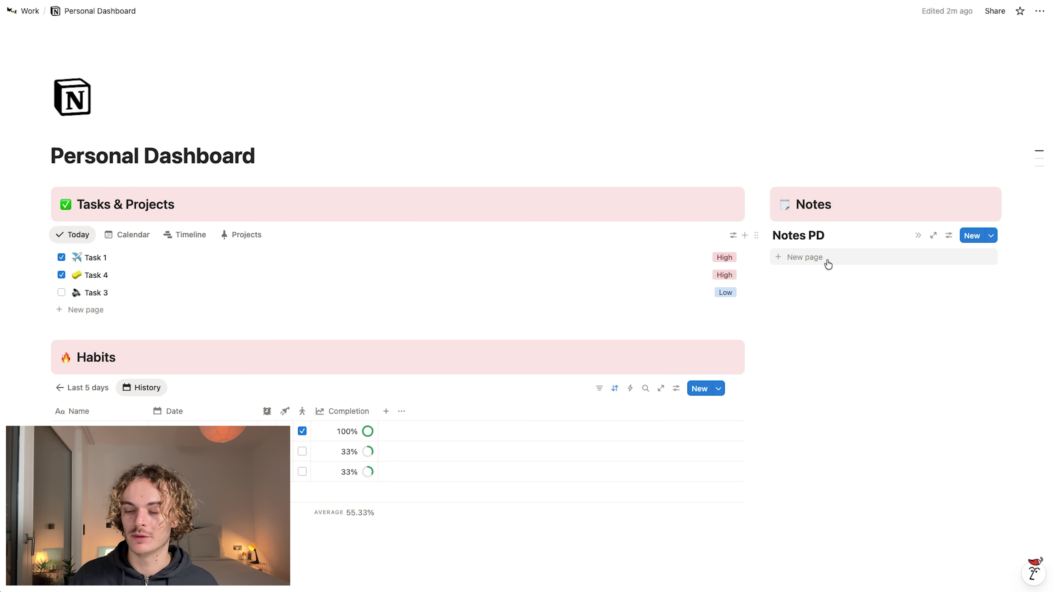
Step: Add a new page to the Notes PD list and show the Status property in the list view
click(805, 258)
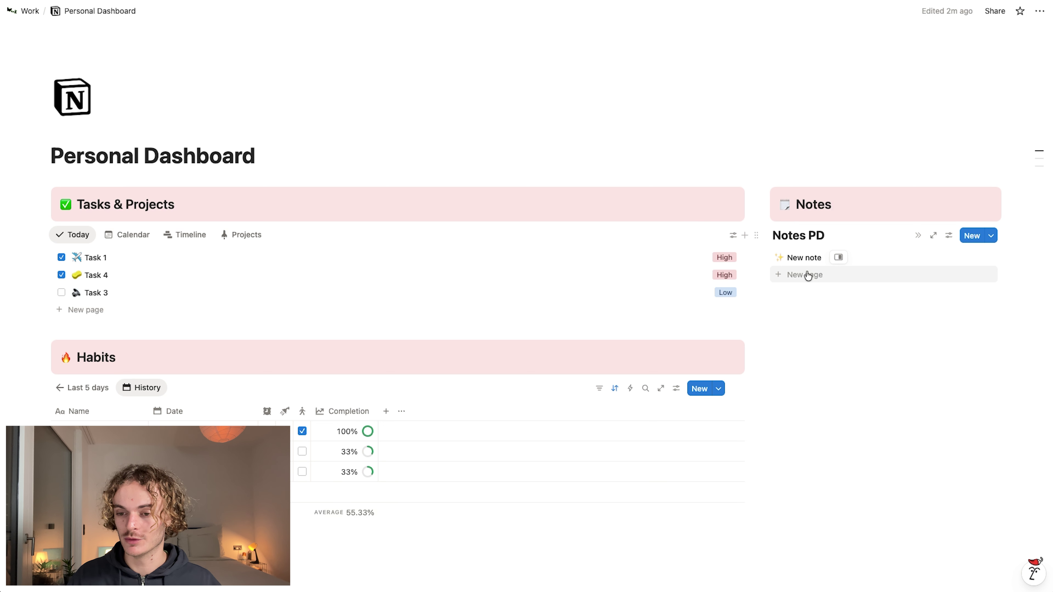
click(949, 236)
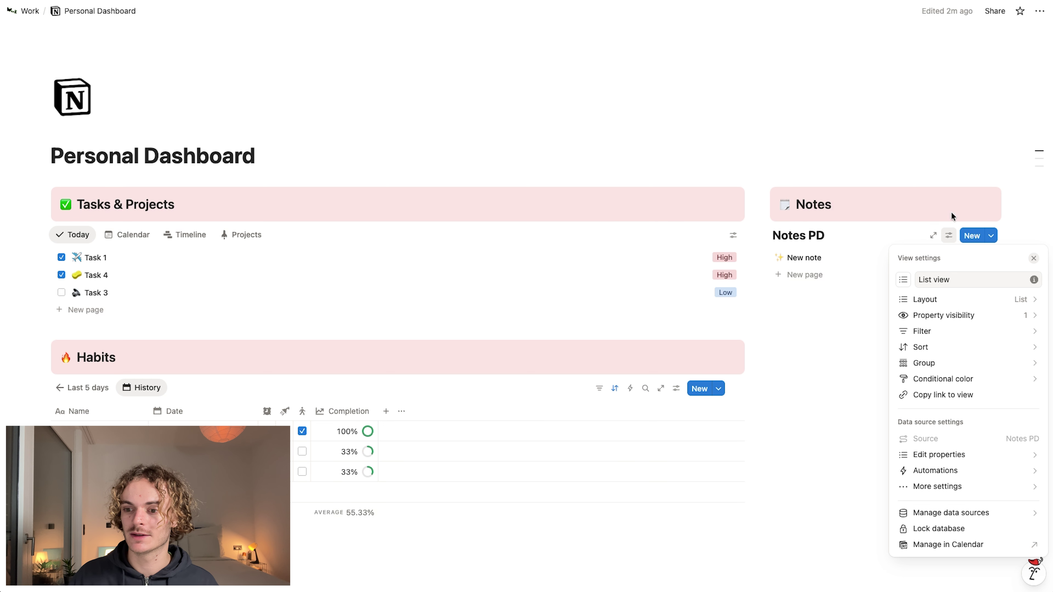
click(932, 313)
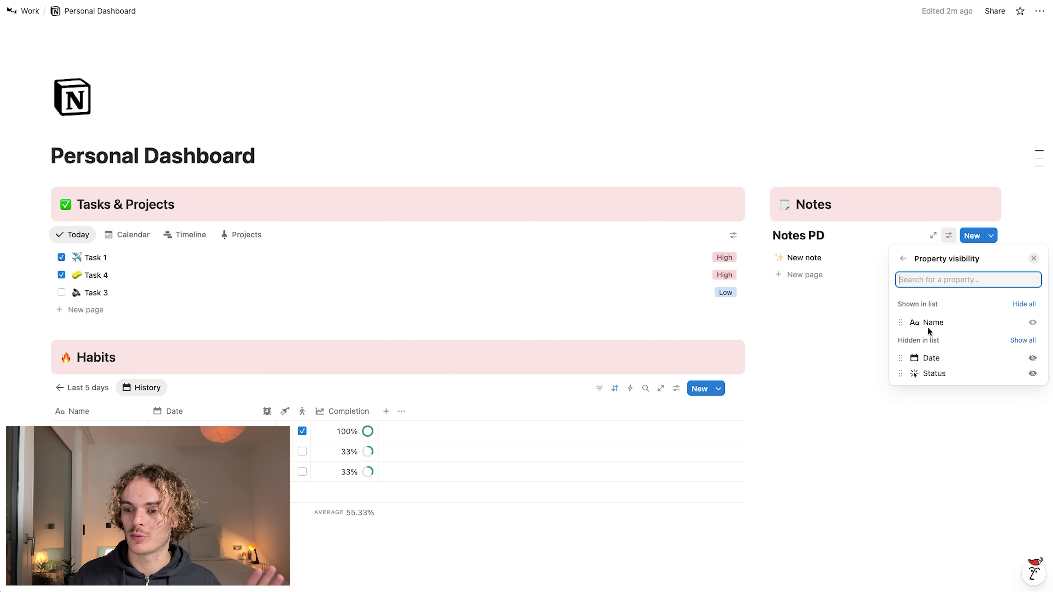
click(1034, 372)
click(747, 331)
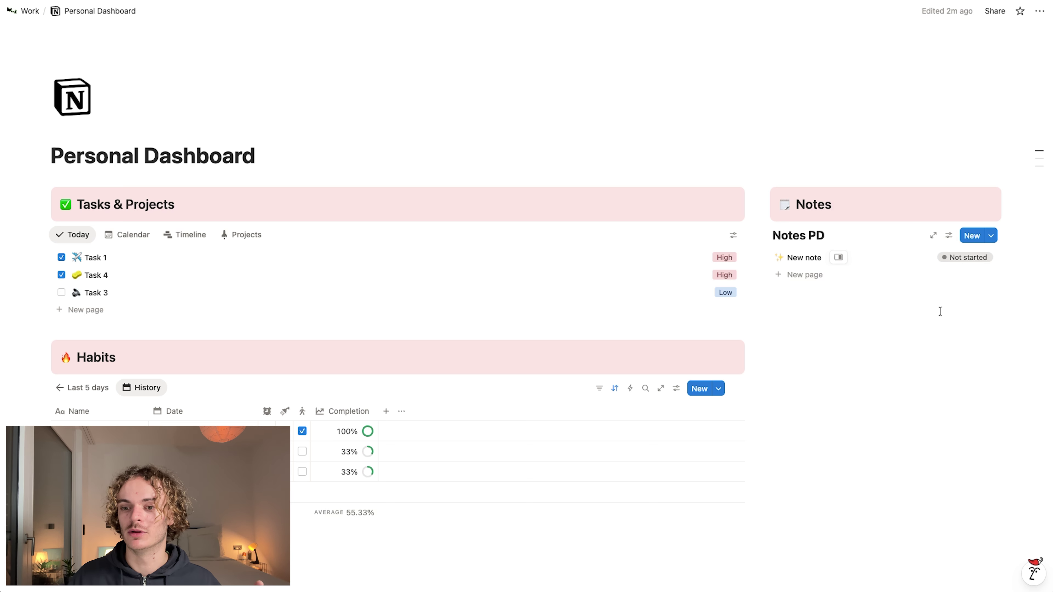
Step: Set the new note's Status to In progress in the Notes PD list
click(966, 258)
click(956, 338)
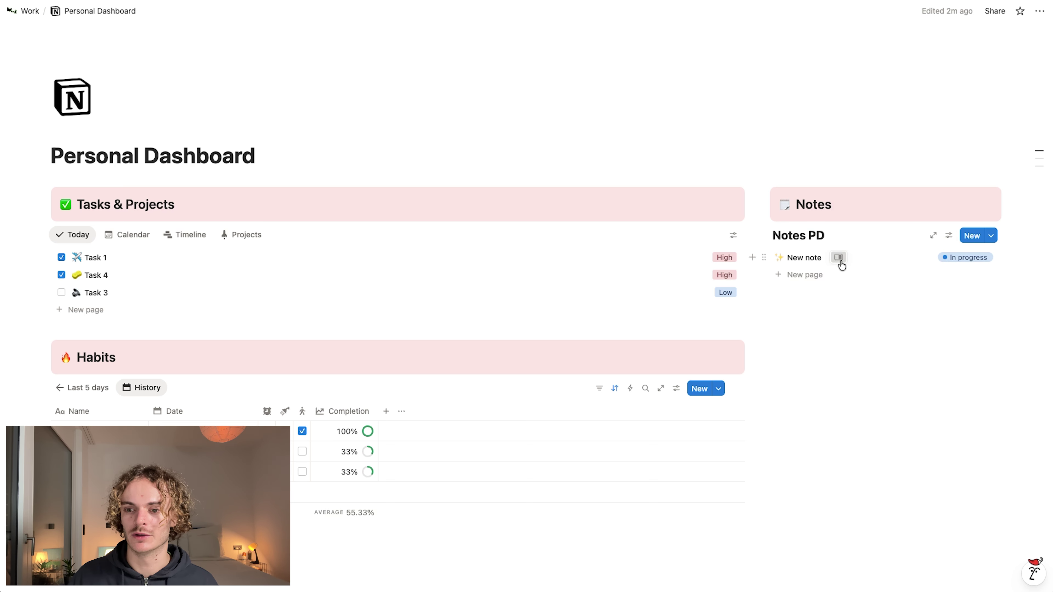
Step: View the new note and its parent Notes PD database as full pages, and return to the Personal Dashboard
click(838, 257)
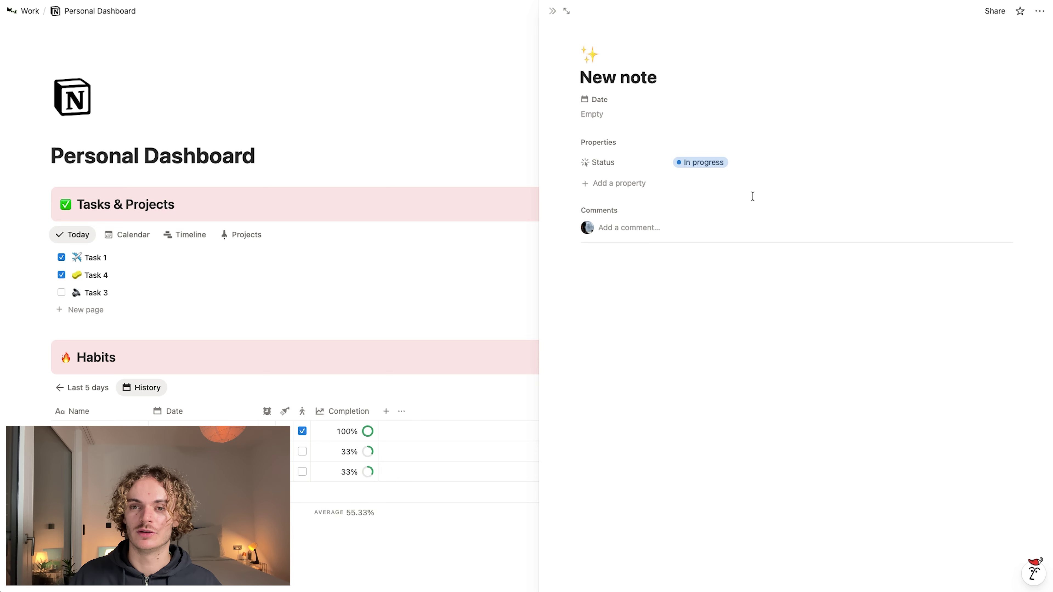
click(566, 11)
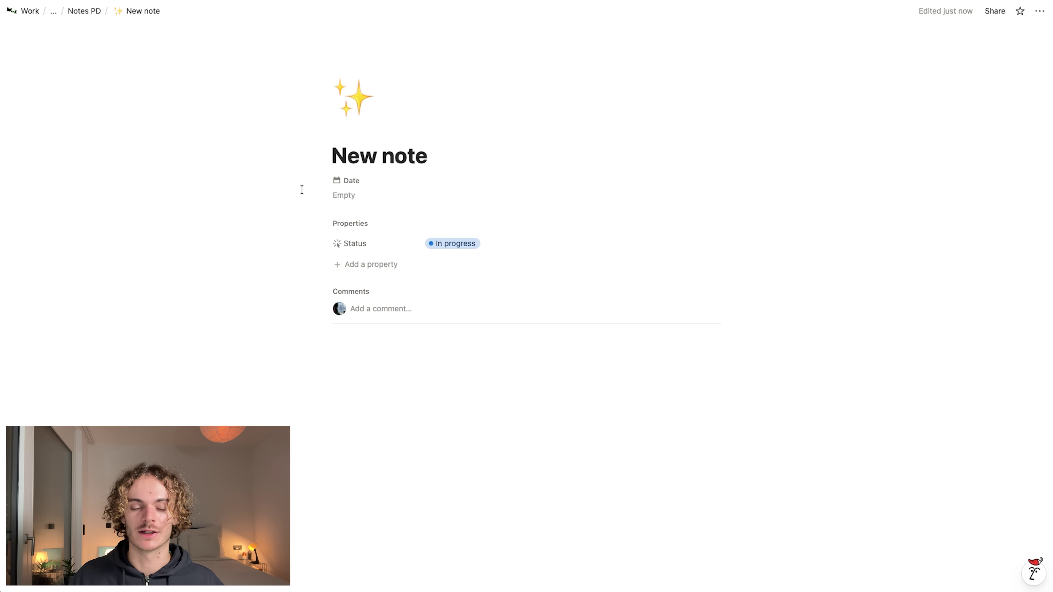
click(396, 363)
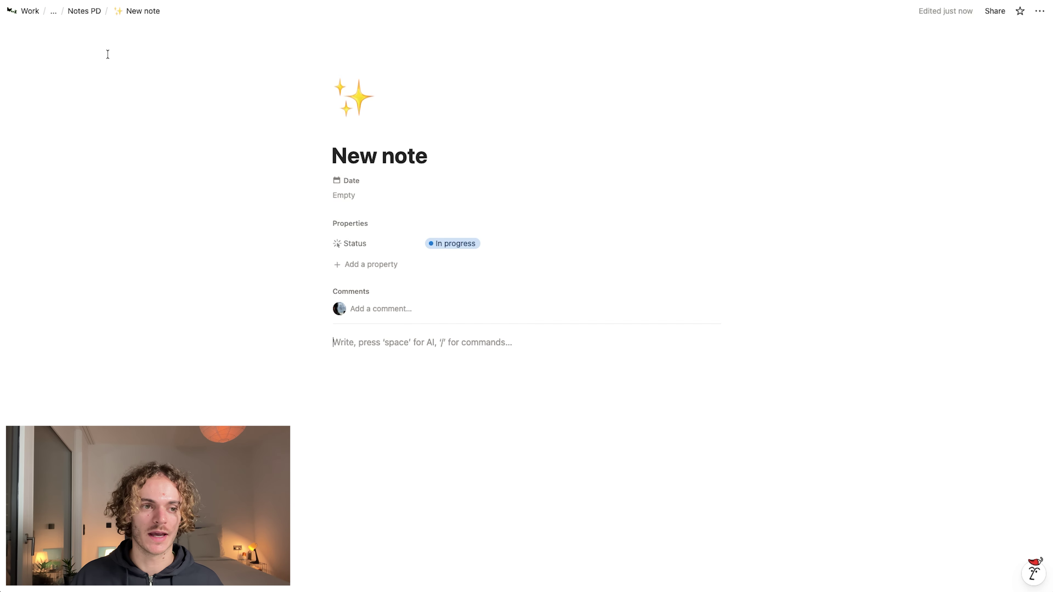
click(84, 11)
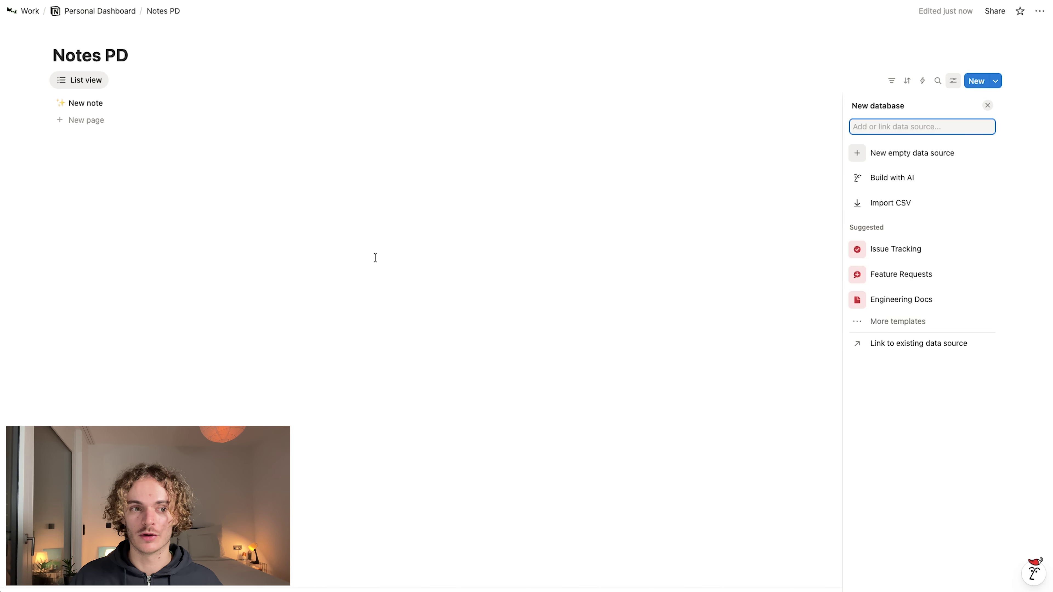
click(117, 11)
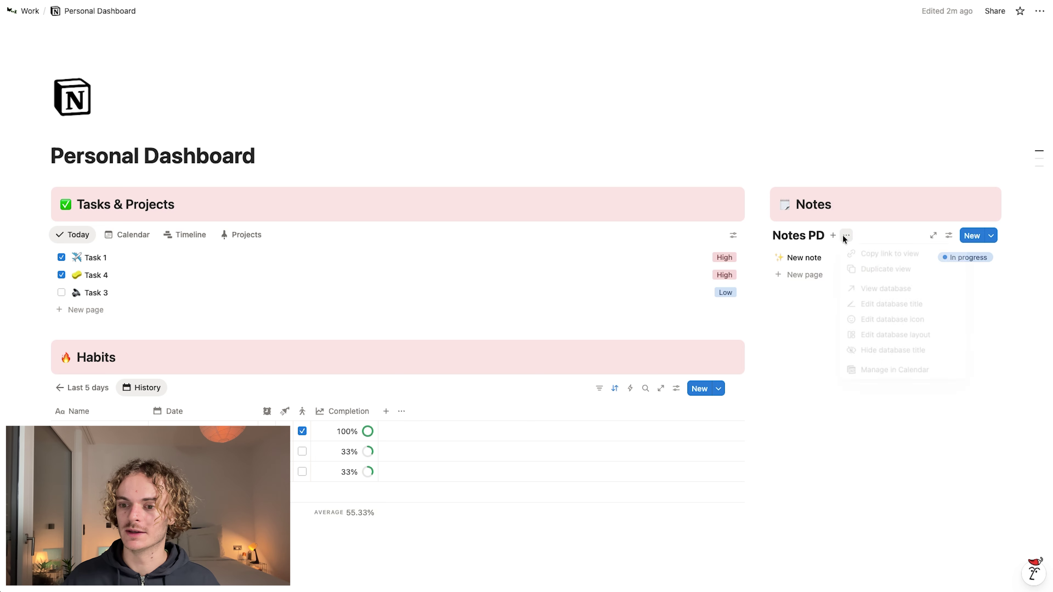
Step: Hide the Notes PD database title on the dashboard and rename its view to List
click(846, 235)
click(869, 355)
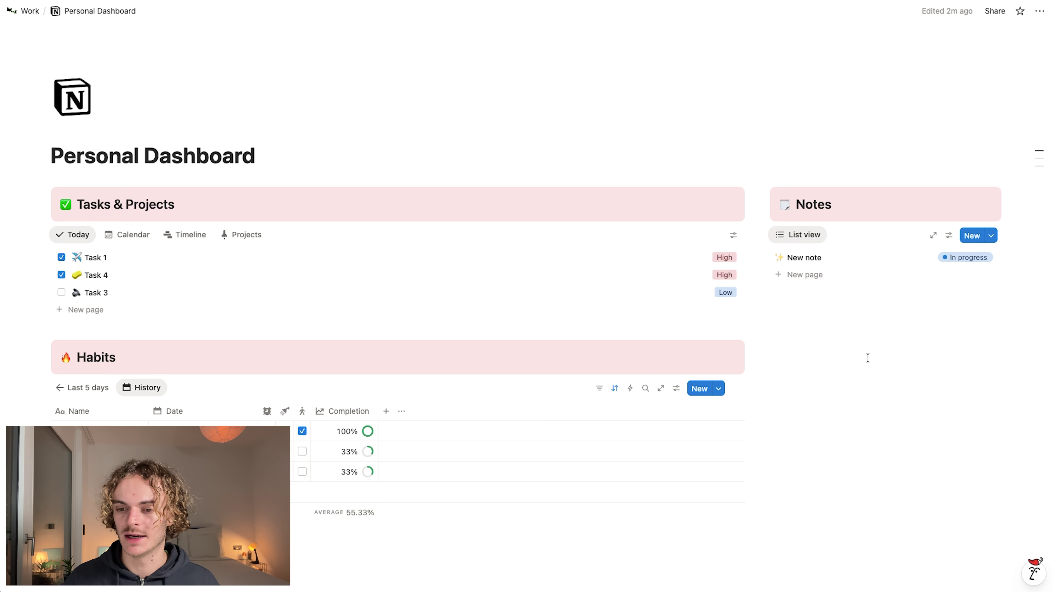
click(806, 236)
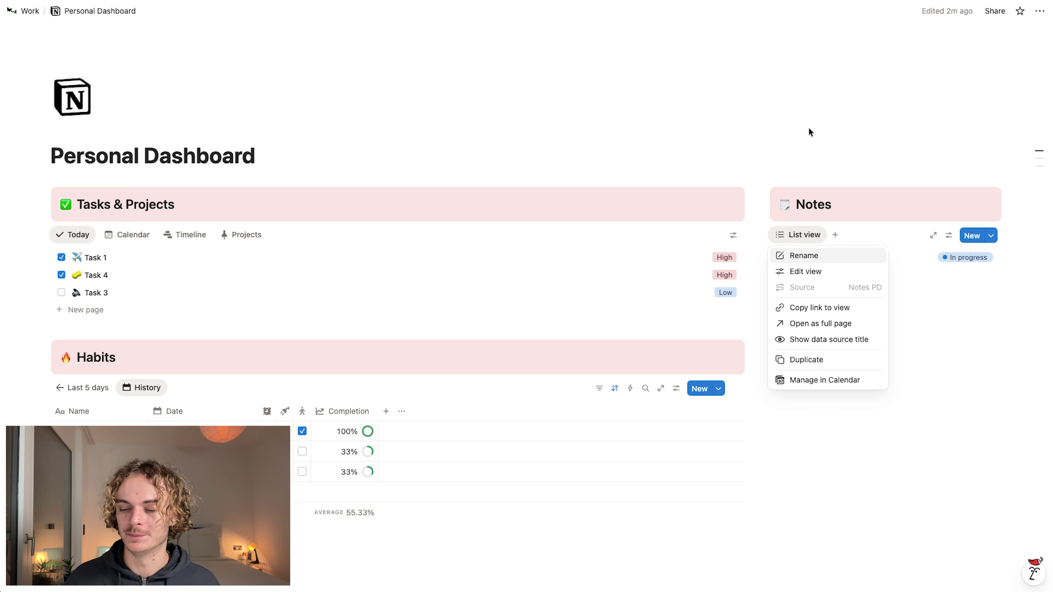
click(823, 258)
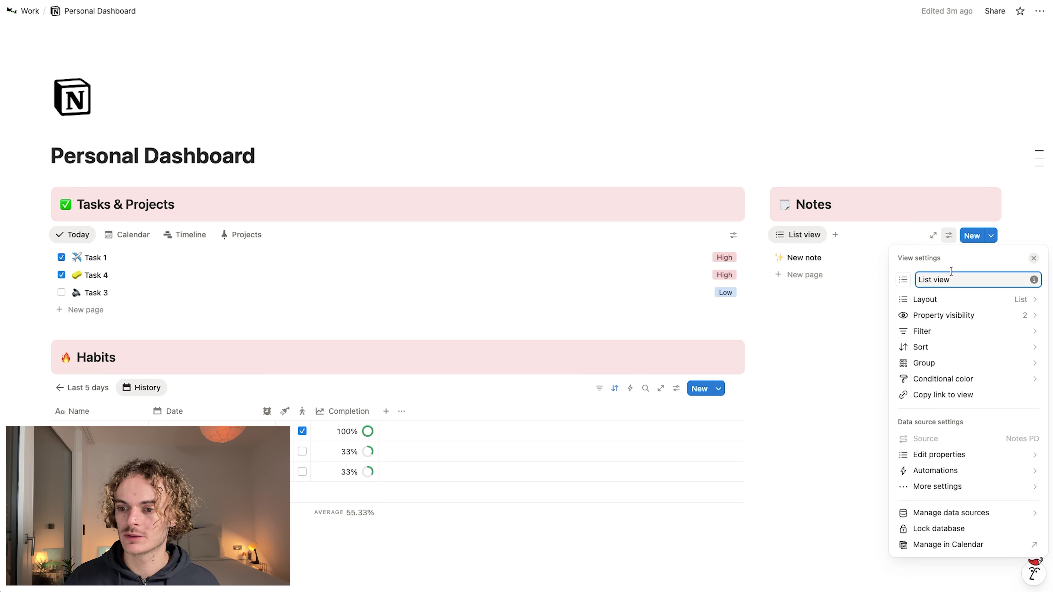
drag(947, 281, 932, 283)
key(BackSpace)
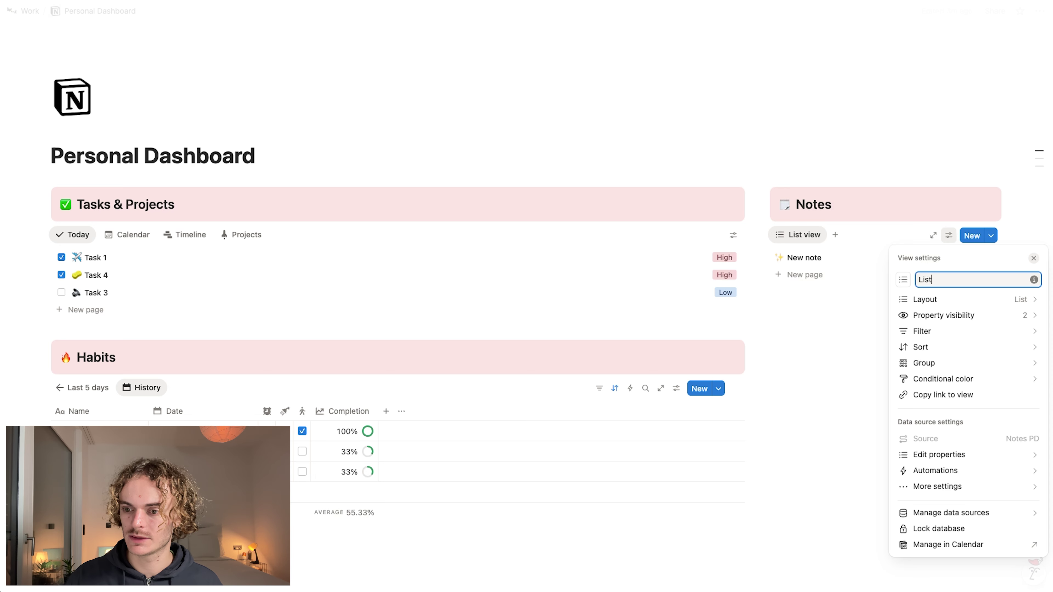
click(905, 145)
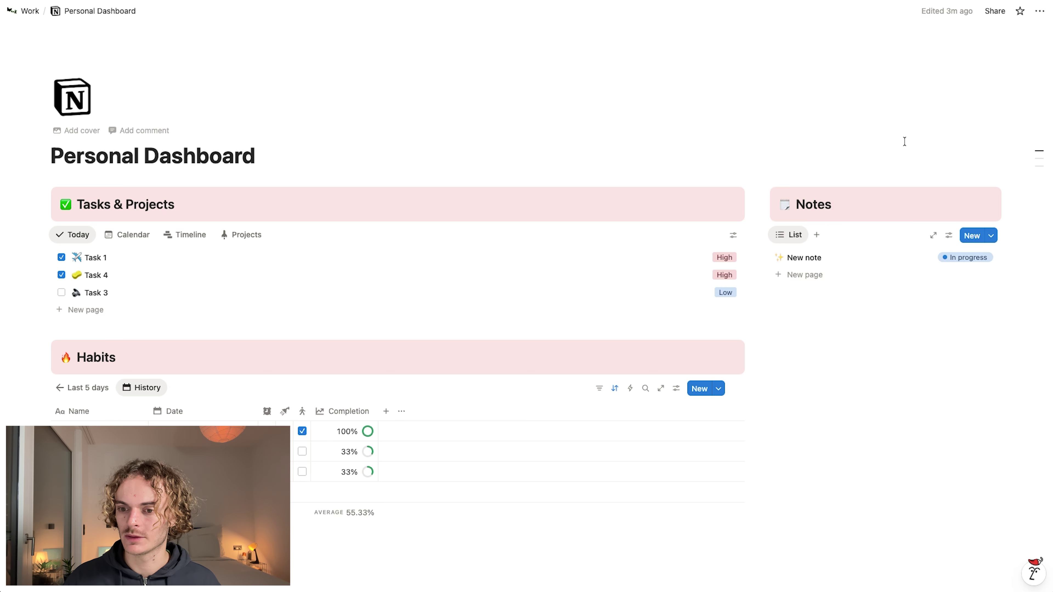
Step: Rename the New note page in the Notes list to "Note 1"
click(772, 258)
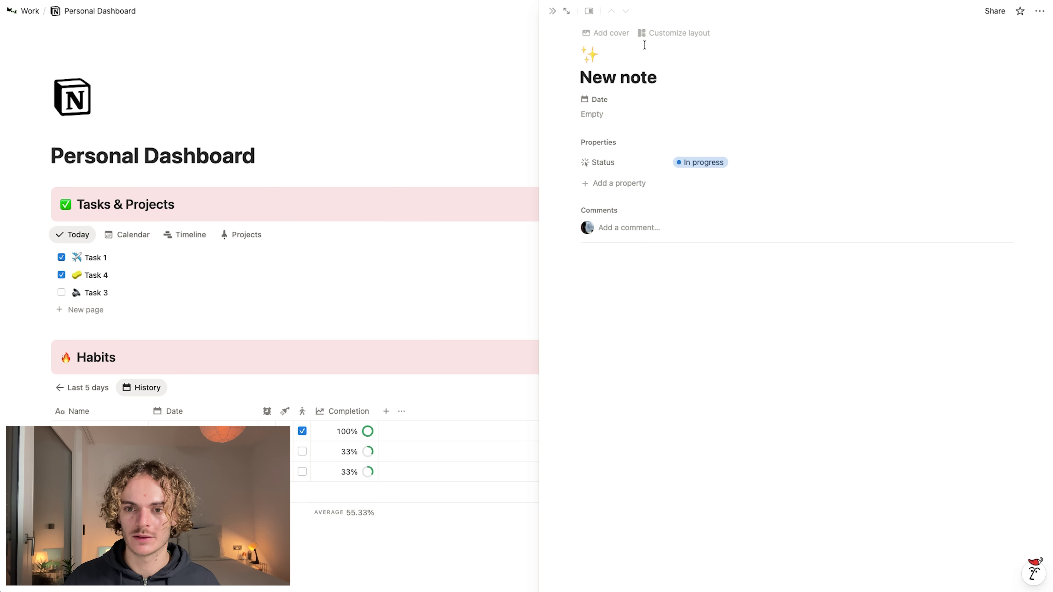
drag(634, 80, 580, 78)
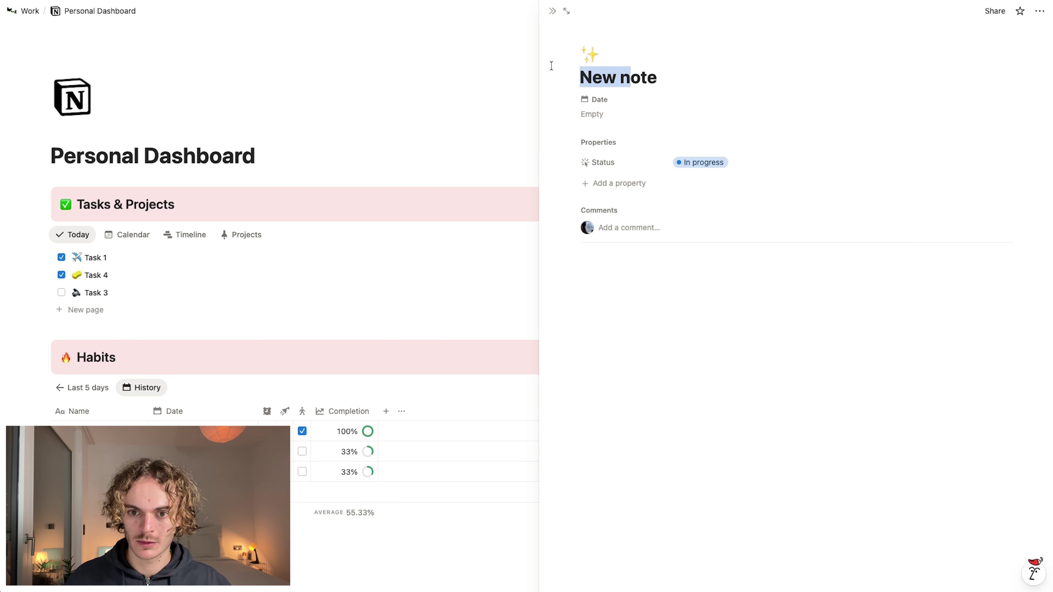
text(N)
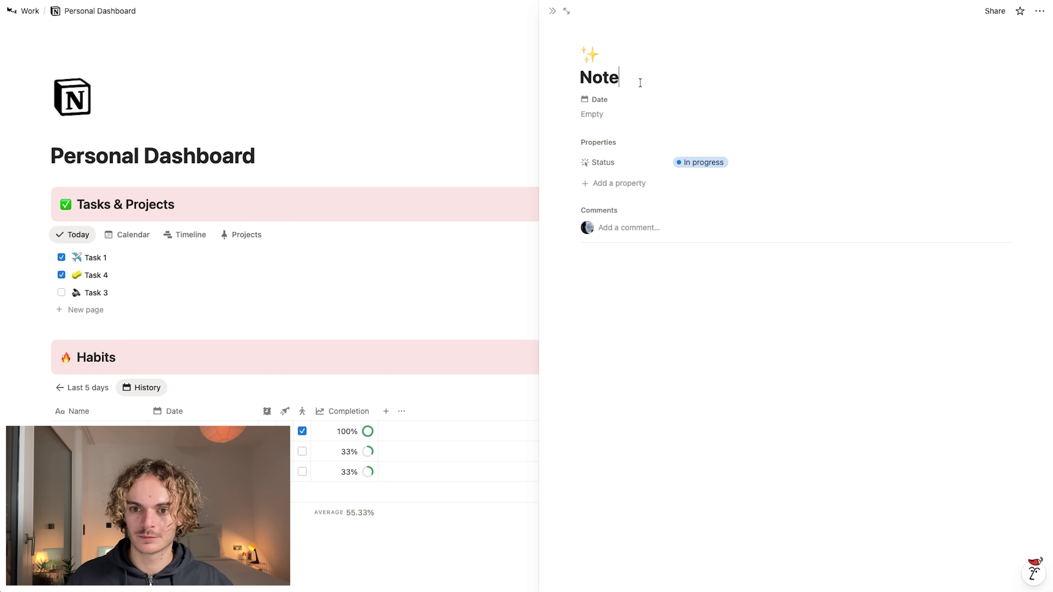
text( 1)
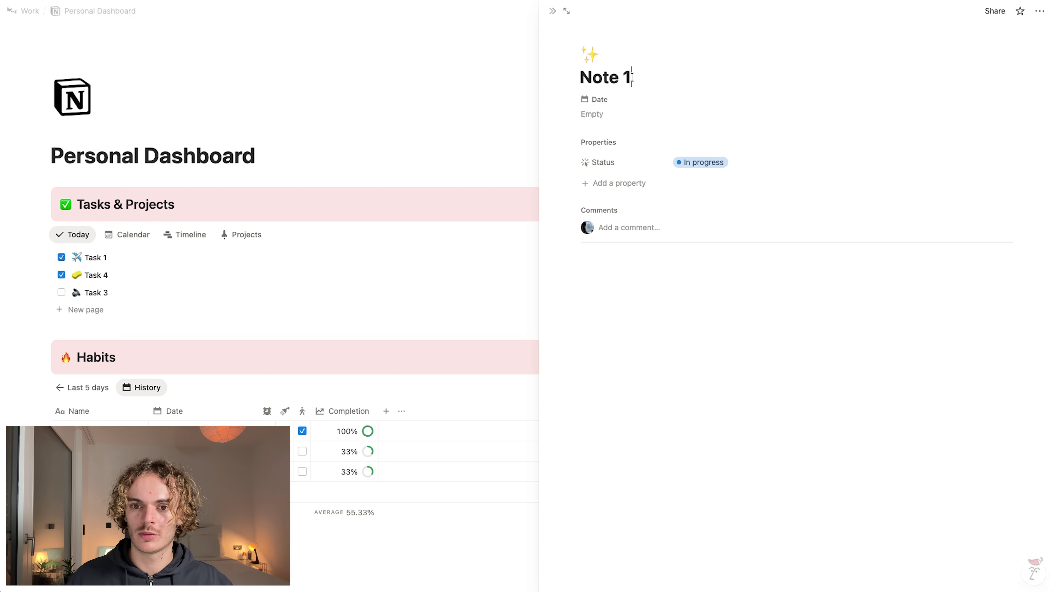
Step: Change Note 1's icon to the bone emoji and close the note to return to the dashboard
click(589, 54)
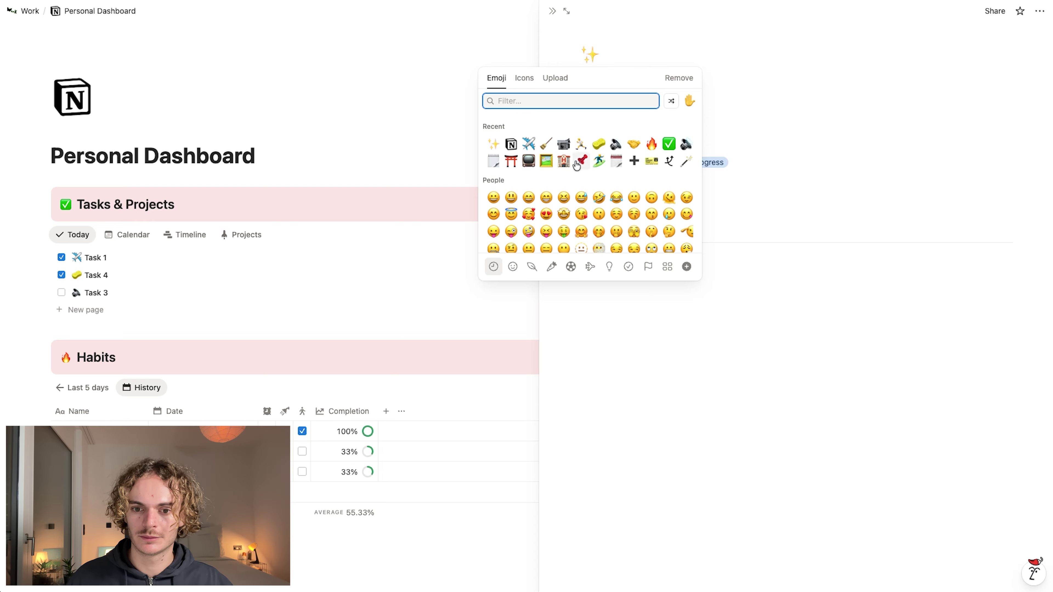
scroll(635, 233, down, 3)
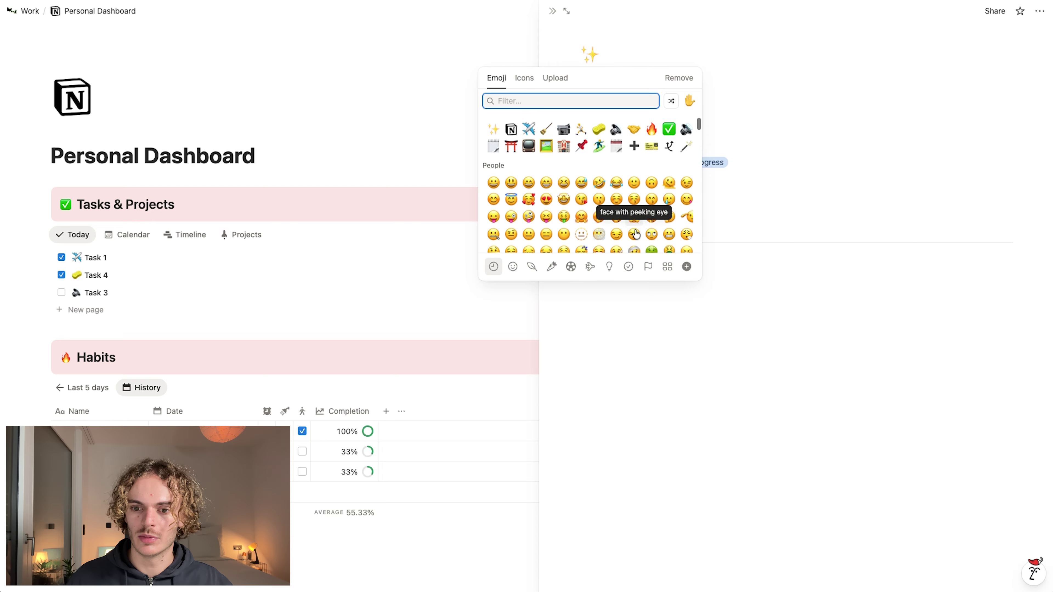
scroll(635, 231, down, 10)
scroll(580, 199, up, 5)
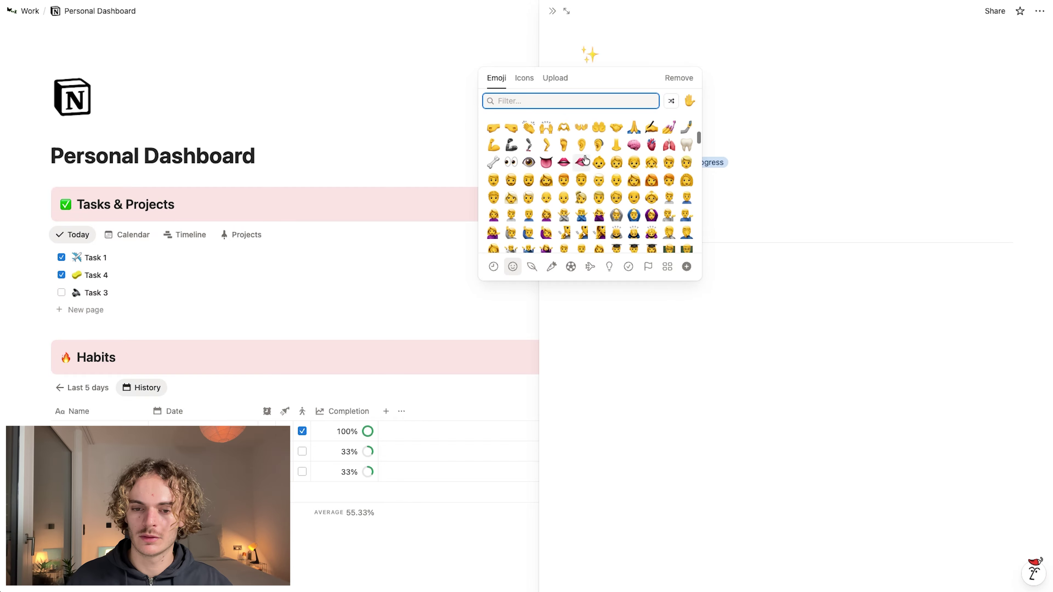
click(492, 162)
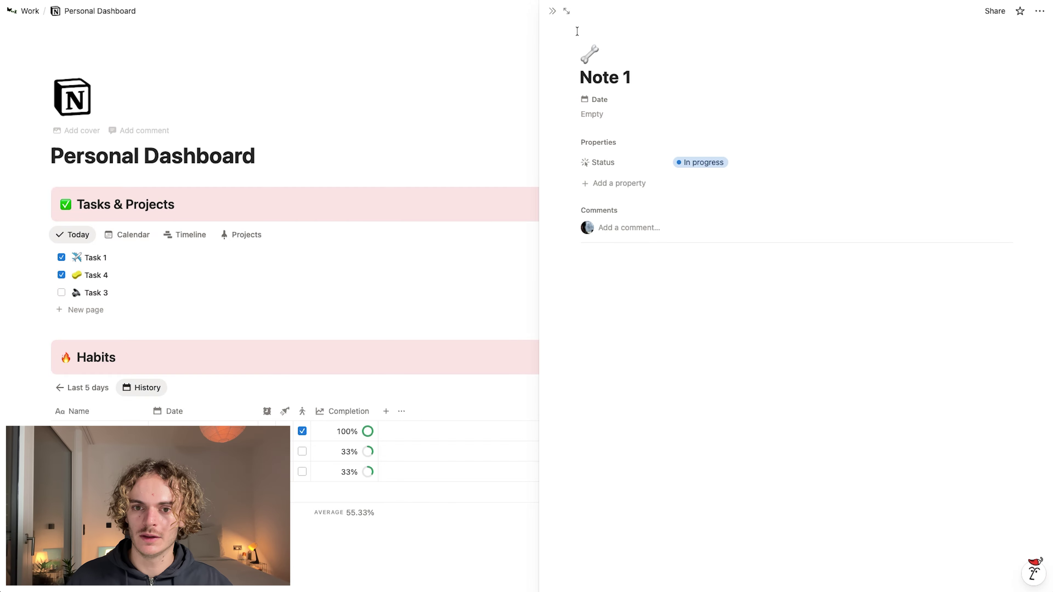
click(552, 11)
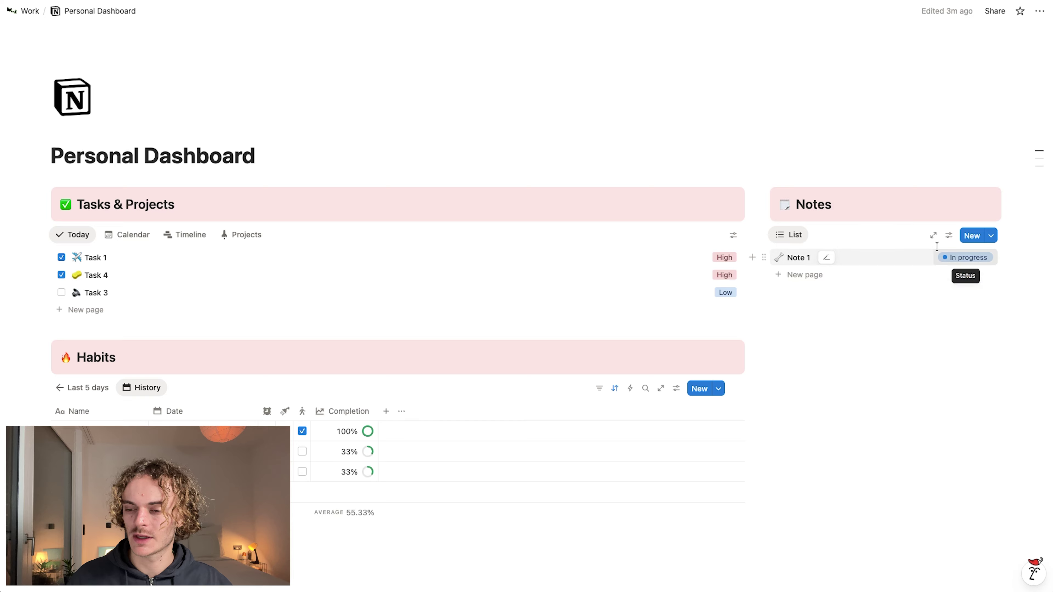
Step: Minimize the Notes list's database controls on the dashboard and check its view settings
click(915, 236)
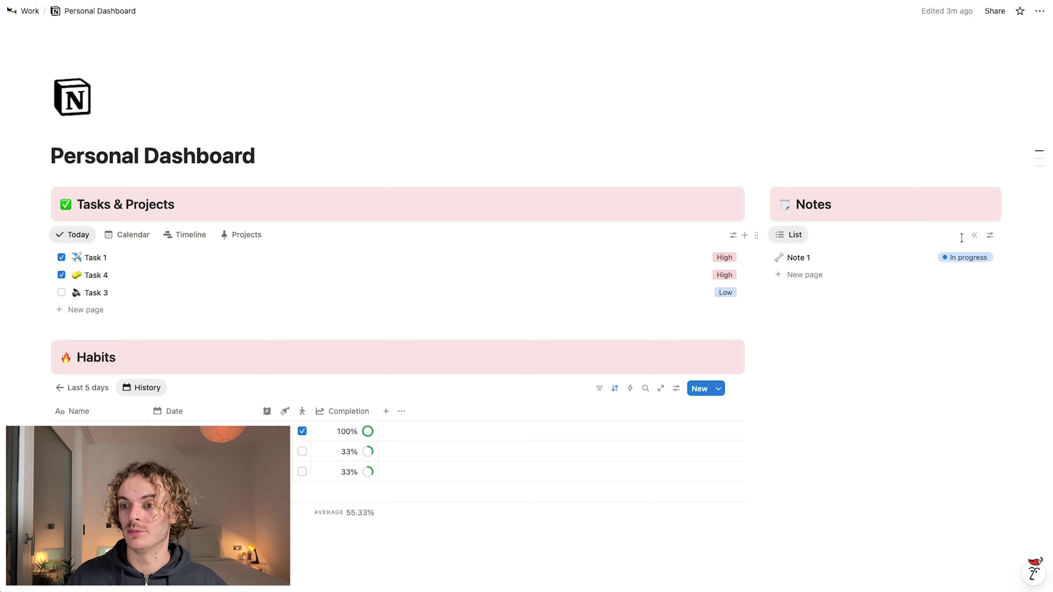
click(970, 236)
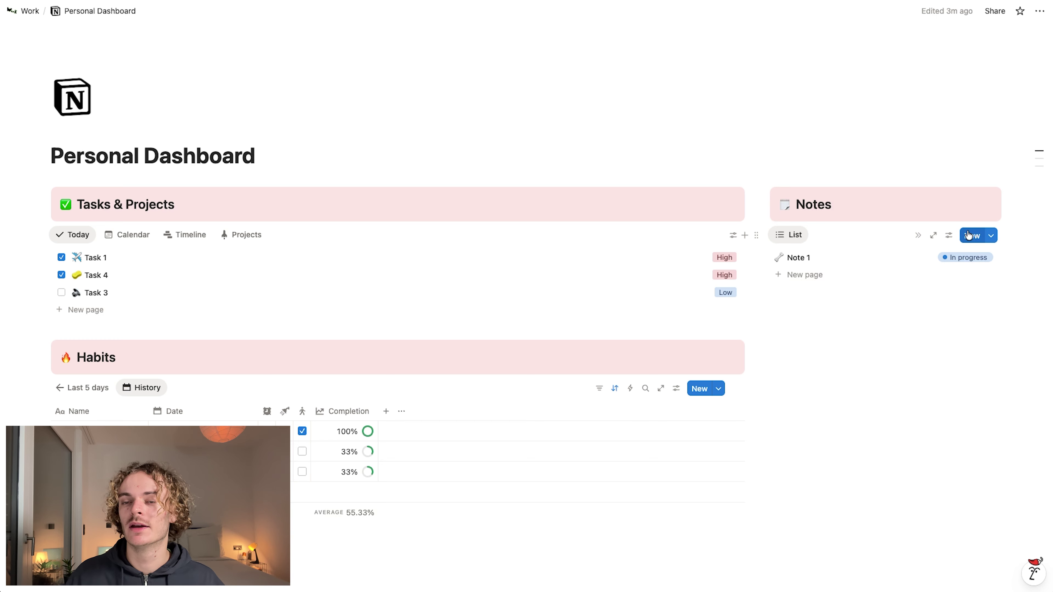
click(918, 236)
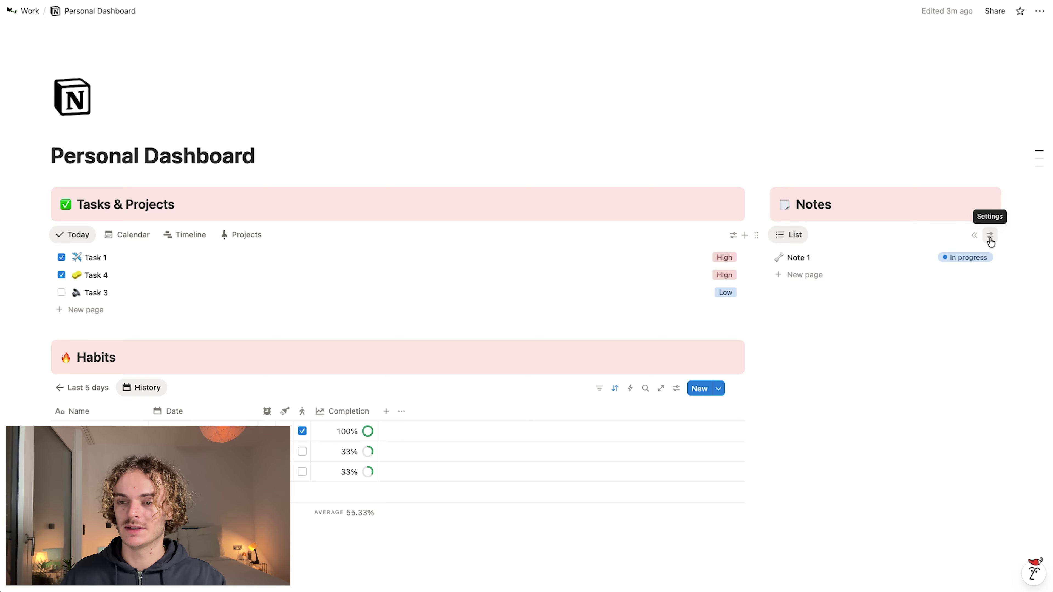
click(990, 240)
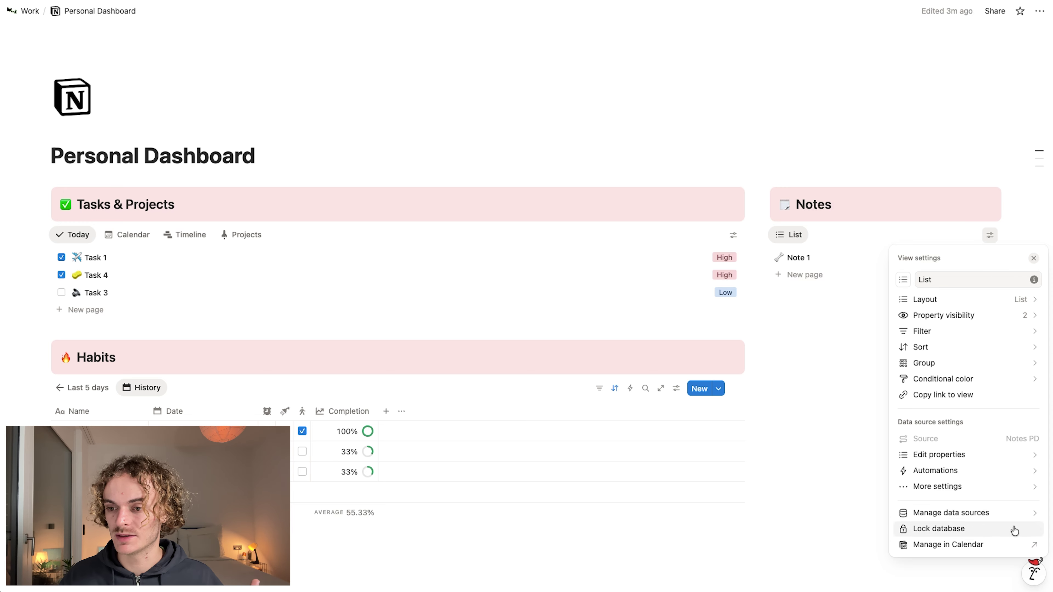
click(924, 146)
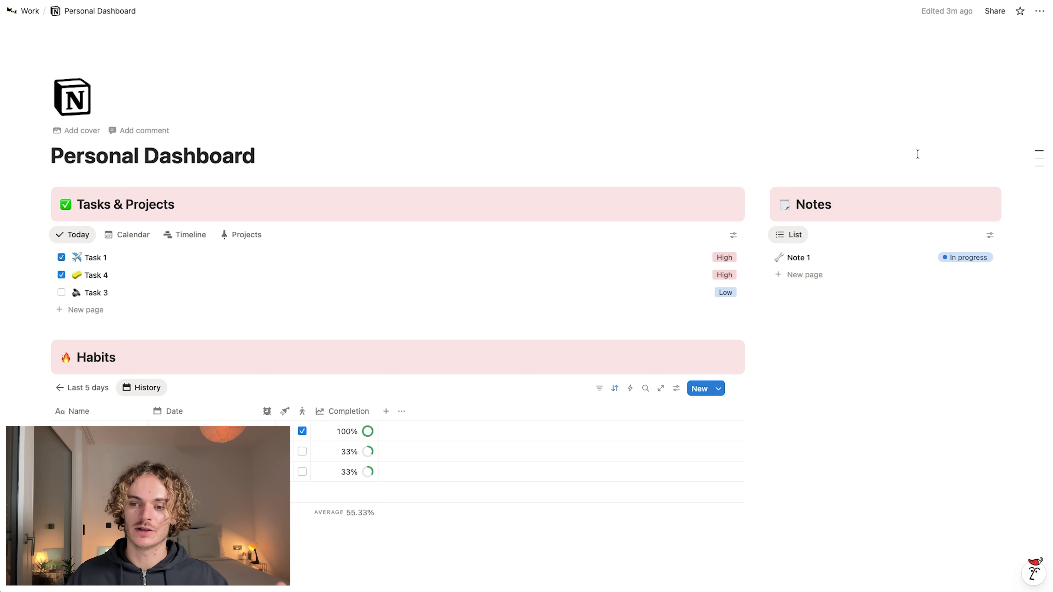
Step: Add another page to the Notes list and name it "Note 2"
click(806, 284)
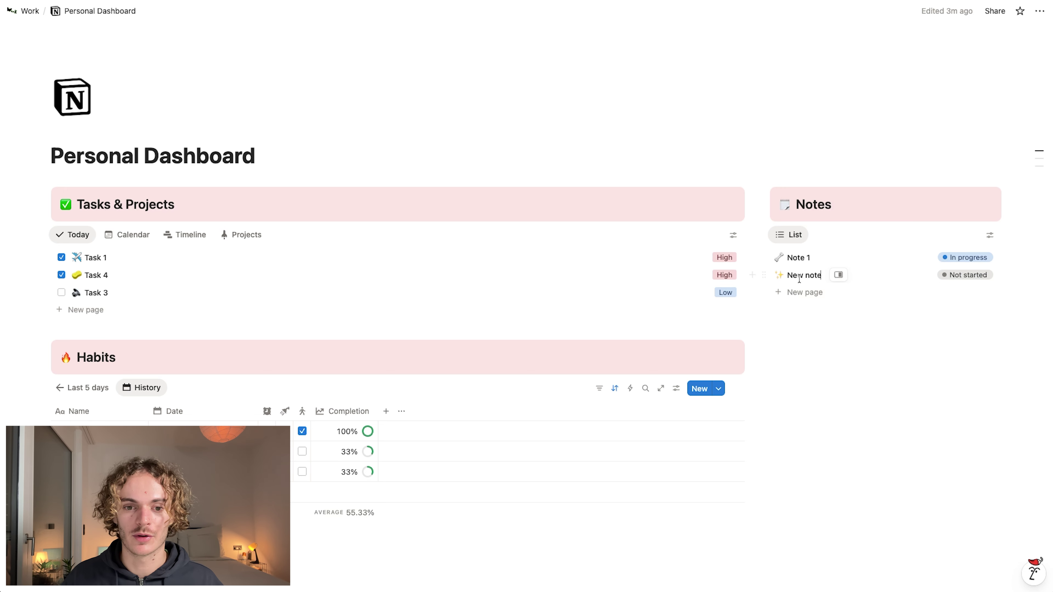
triple_click(820, 277)
text(Note)
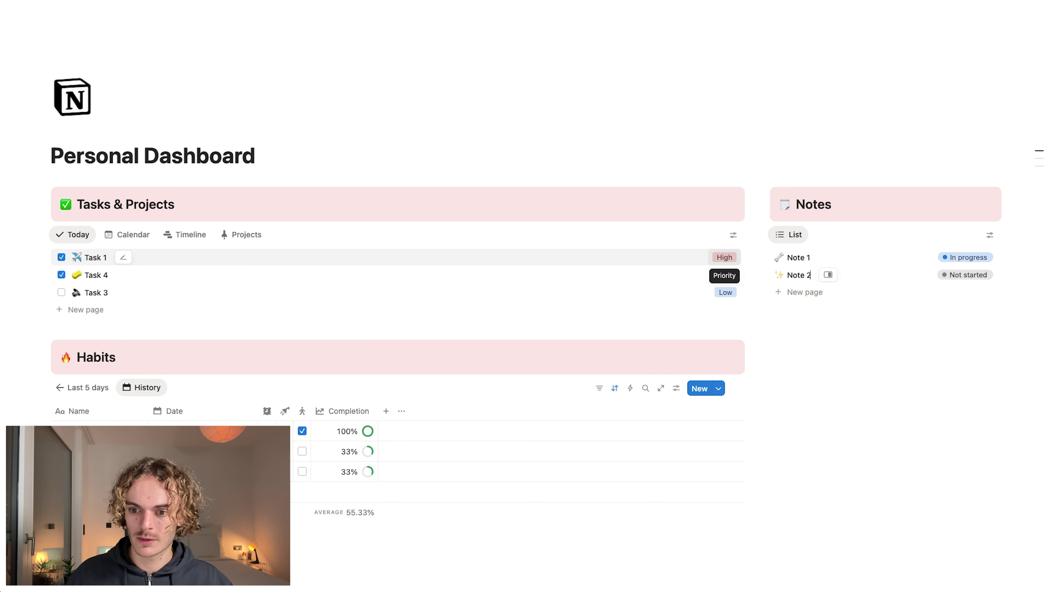
Step: Give Note 2 the red pushpin icon and set its Status to Done
click(779, 274)
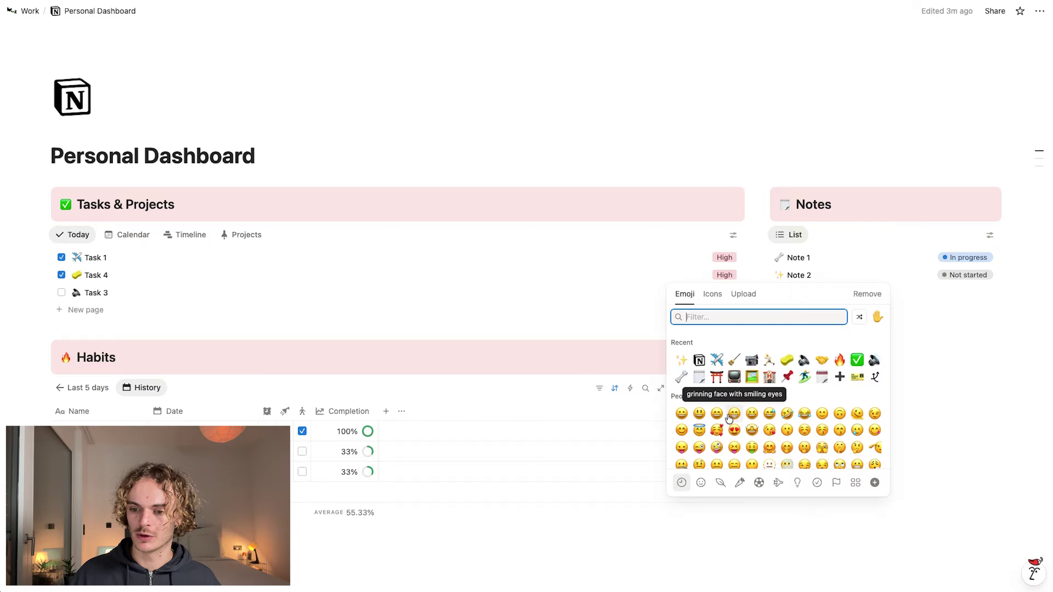
click(786, 382)
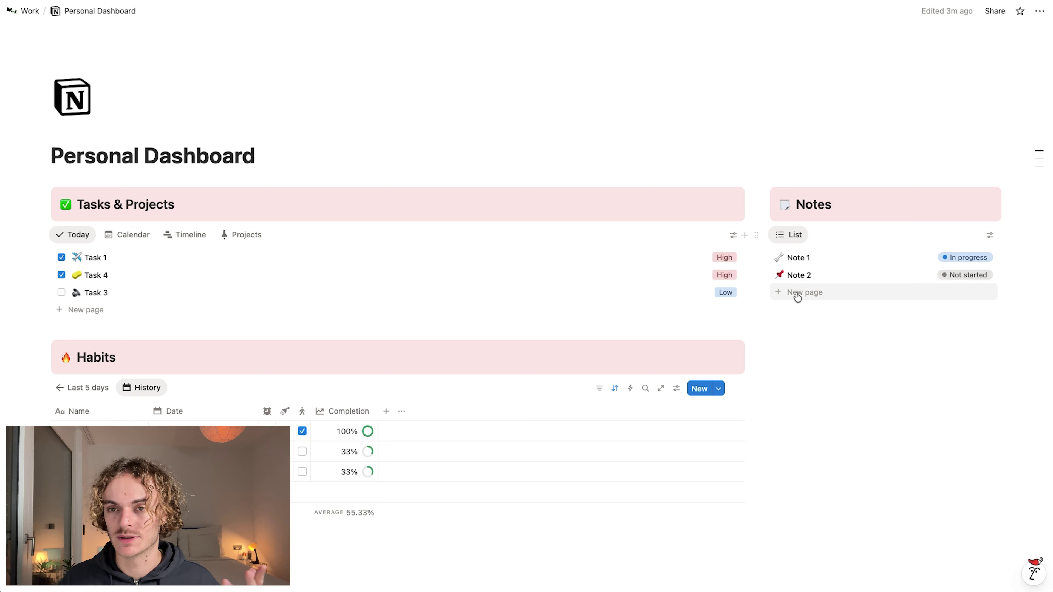
click(960, 274)
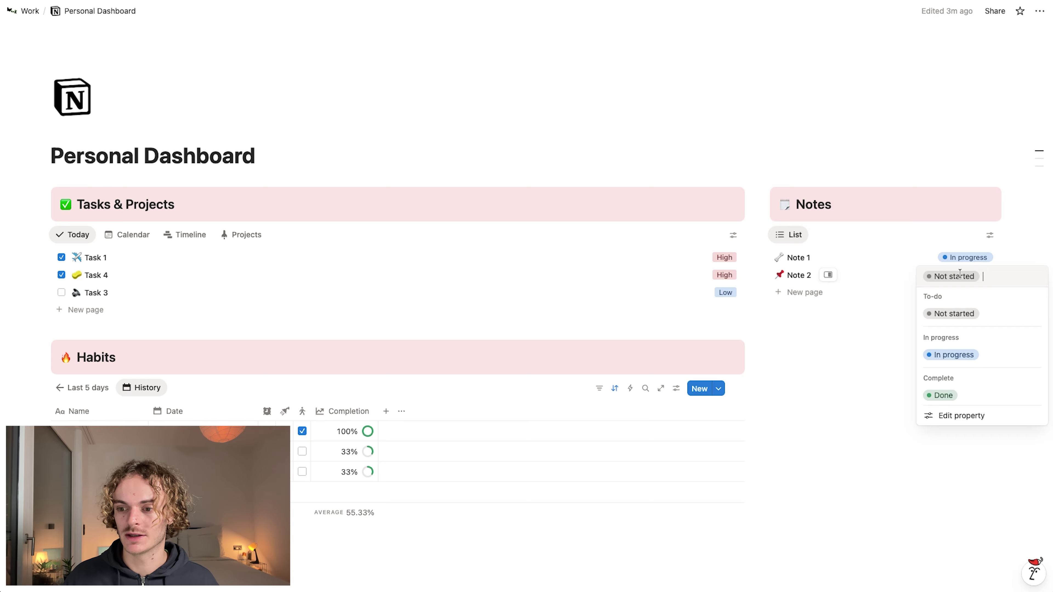
click(949, 395)
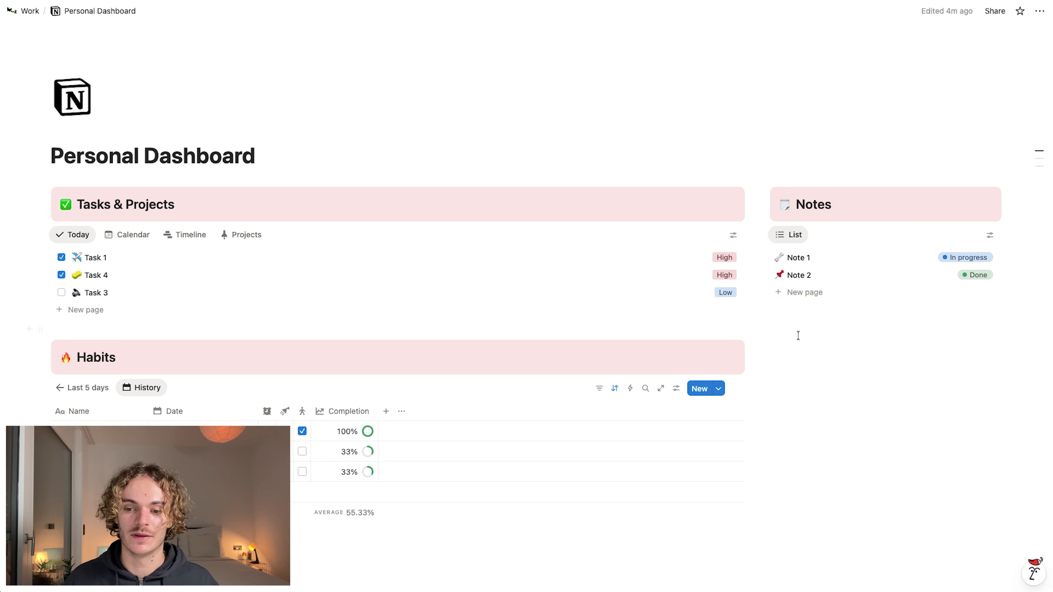
Step: Duplicate the Notes callout heading and place the copy below the Notes list
click(759, 196)
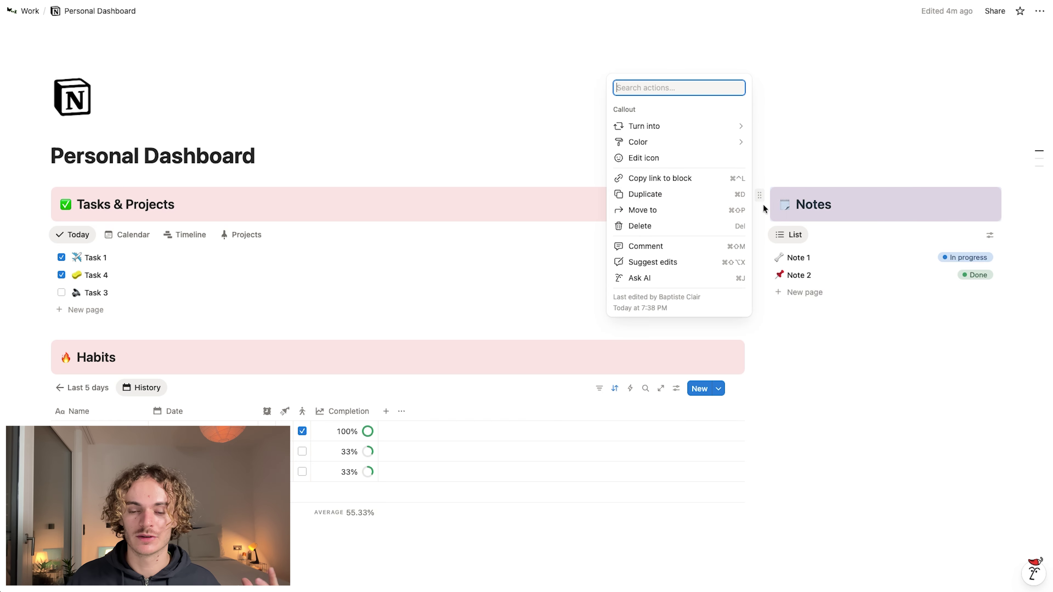
click(700, 196)
drag(764, 233, 778, 341)
Step: Retitle the duplicated callout "Goals" and change its icon to the red pushpin emoji
text(Goal)
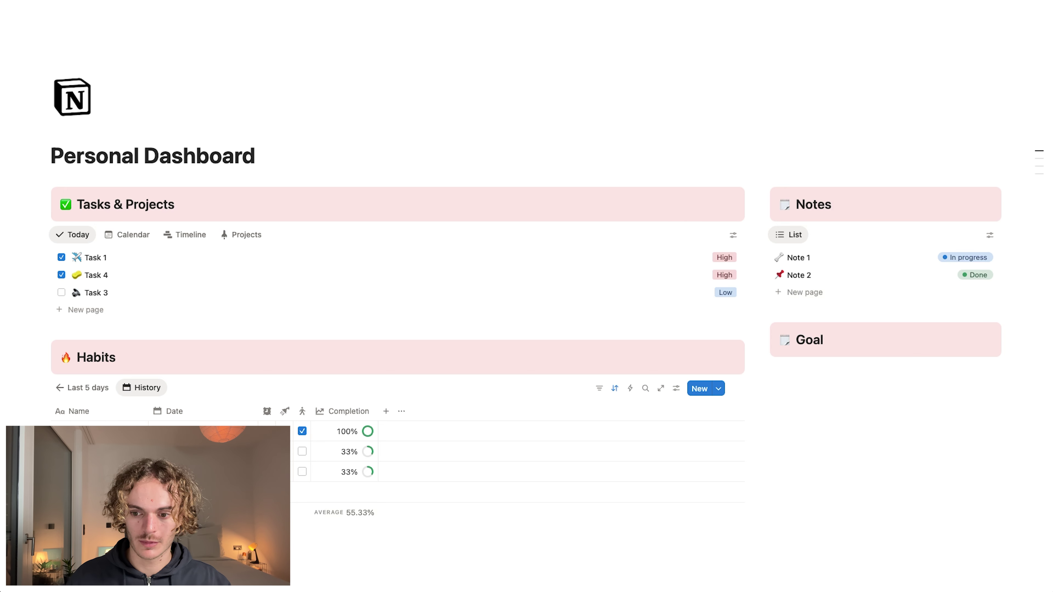
text(s)
click(785, 345)
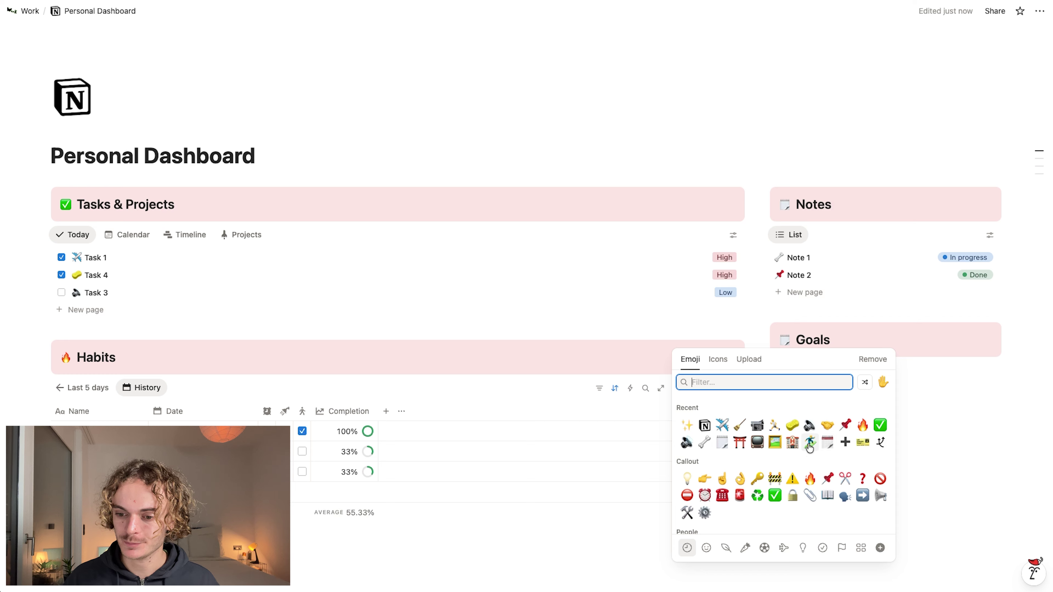
click(844, 425)
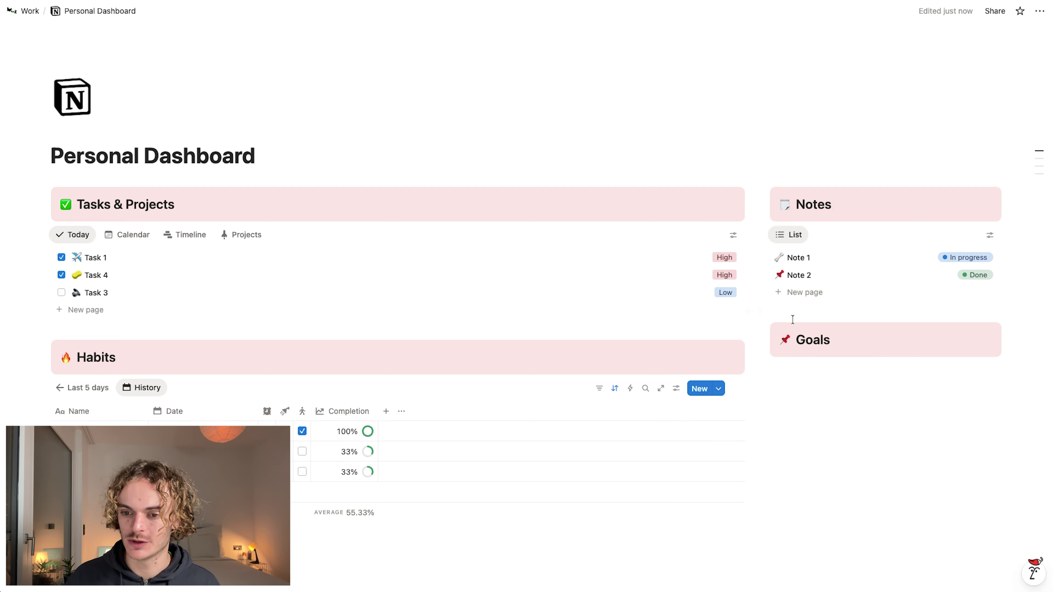
Step: Insert a new list view database below the Goals callout and name it "Goals PD"
drag(759, 330, 767, 360)
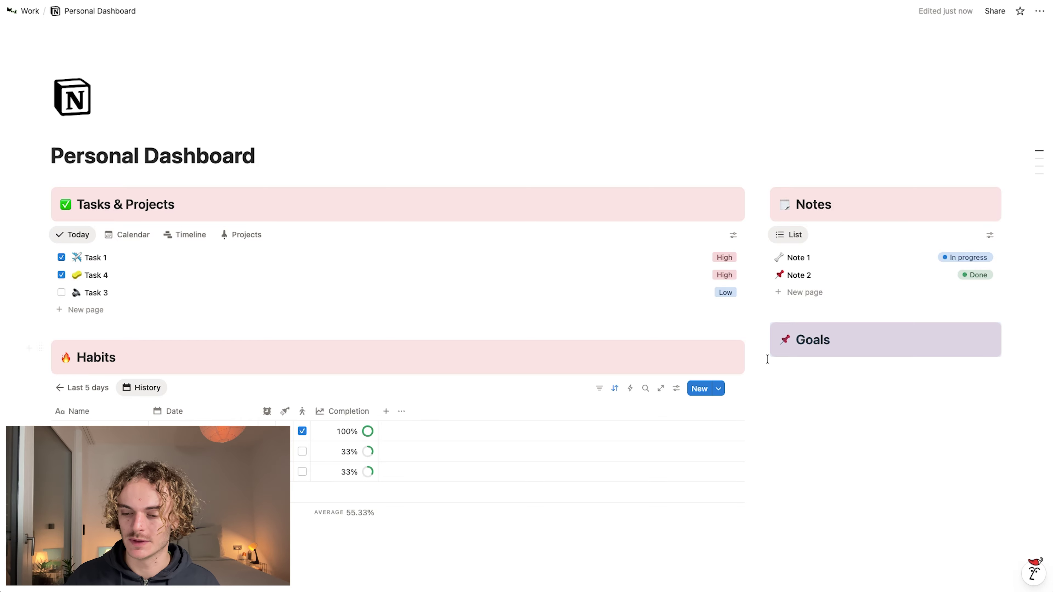
click(827, 383)
text(/)
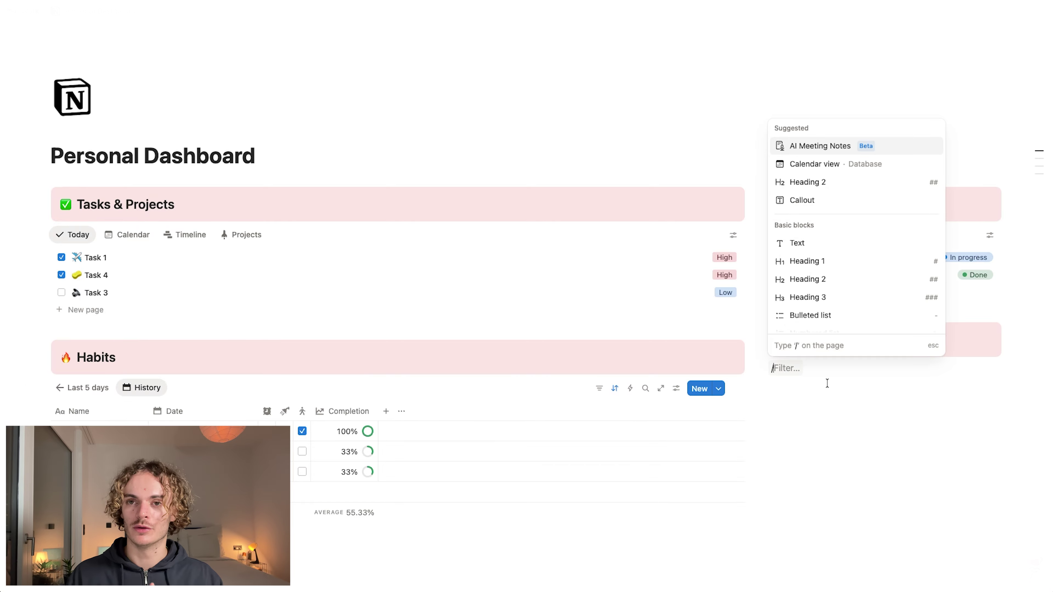
text(data)
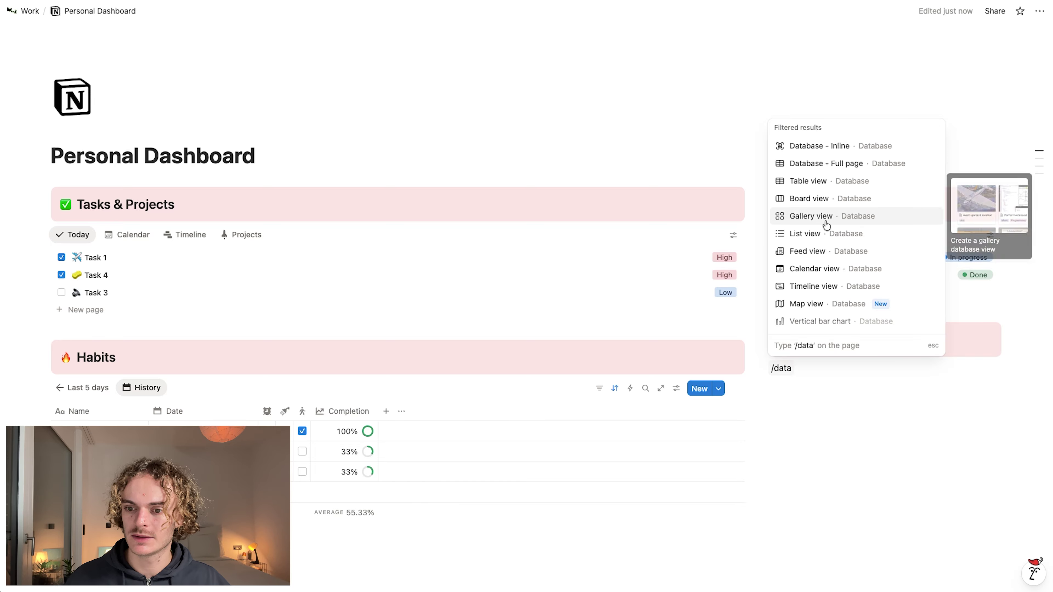
click(822, 235)
click(838, 375)
text(Goals PD)
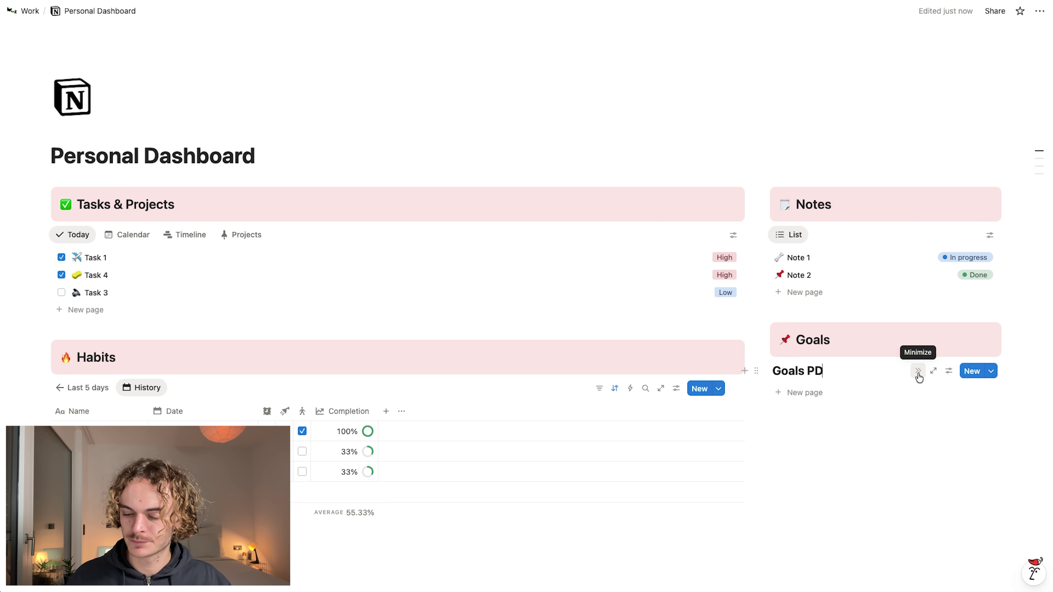
Step: Create a new page template for the Goals PD database and title it "New goal"
click(991, 371)
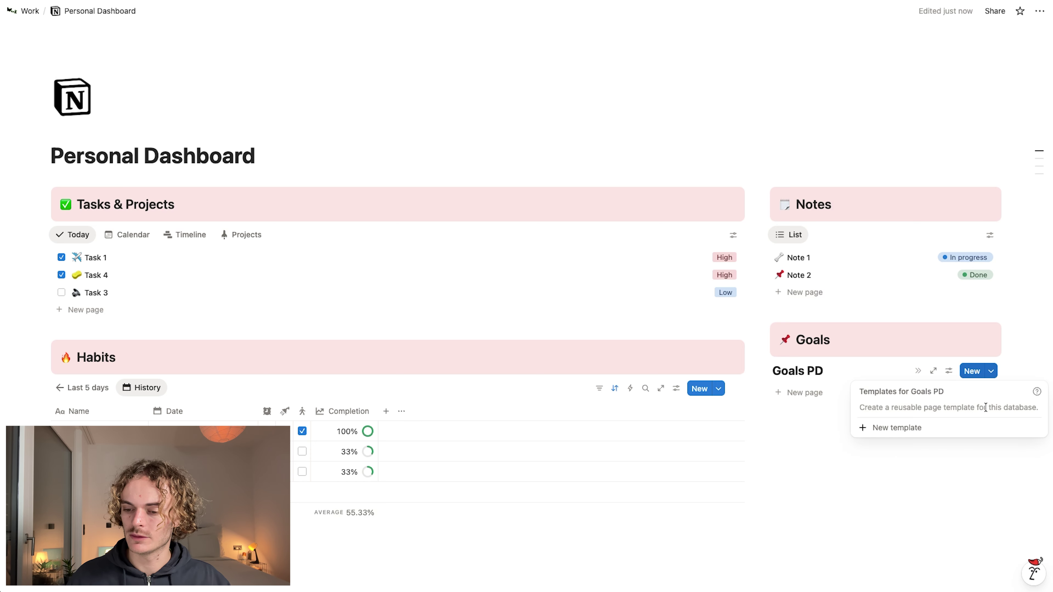
click(985, 236)
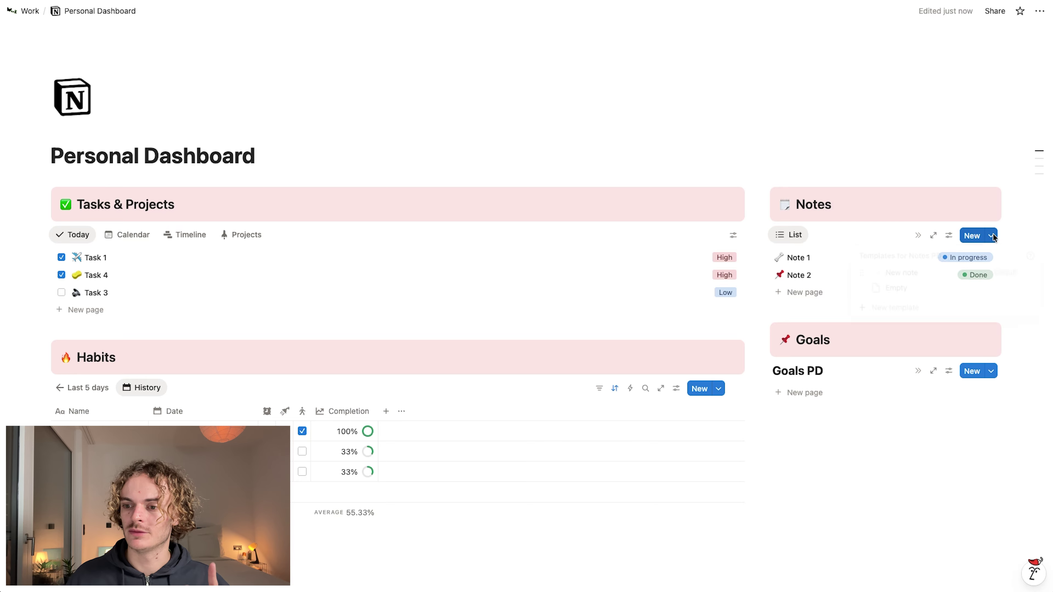
click(991, 235)
click(942, 402)
click(991, 371)
click(922, 427)
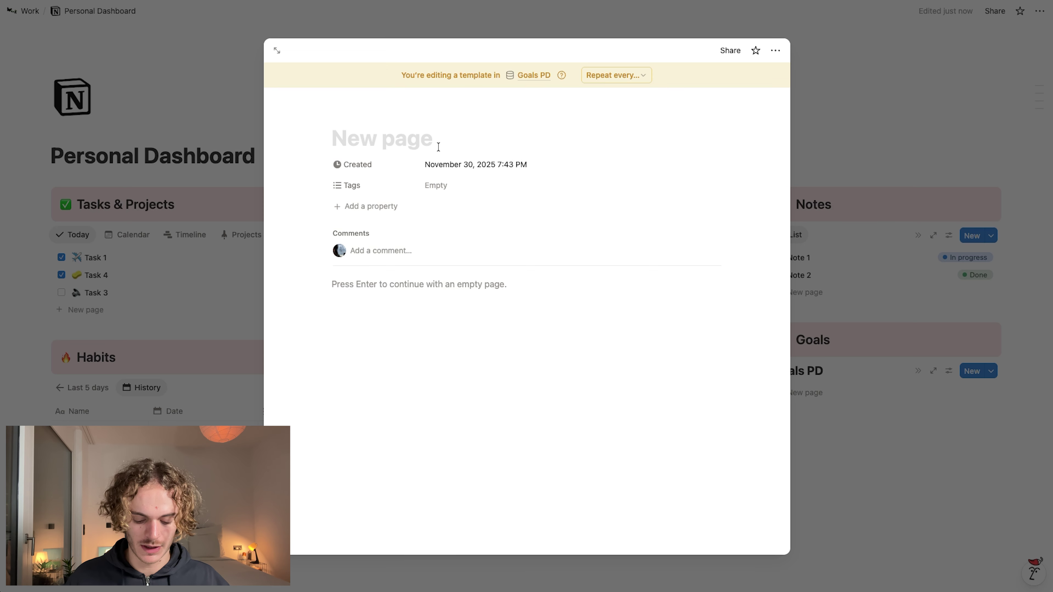
text(New goals)
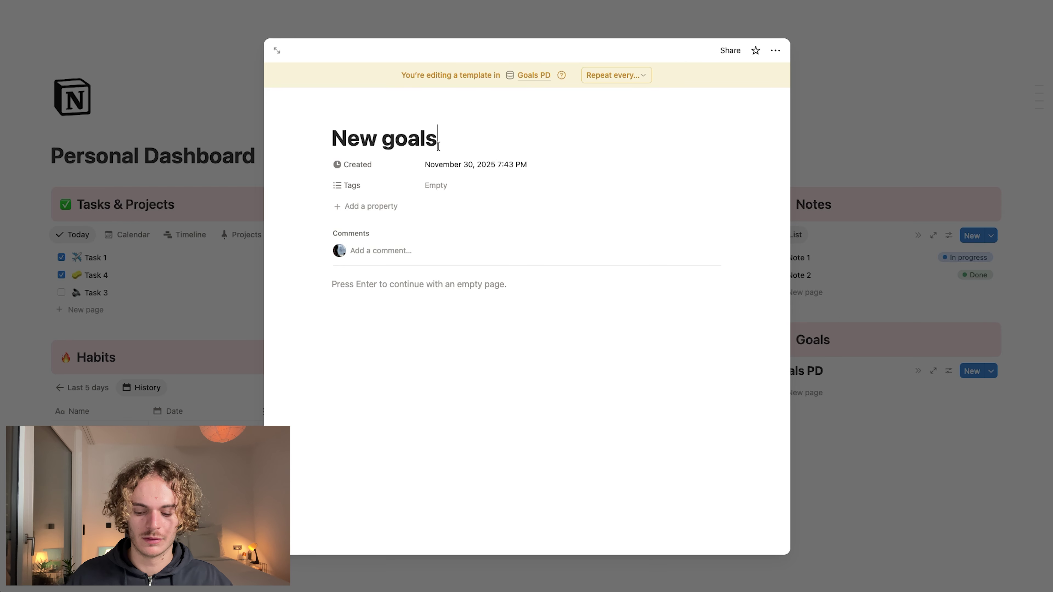
key(BackSpace)
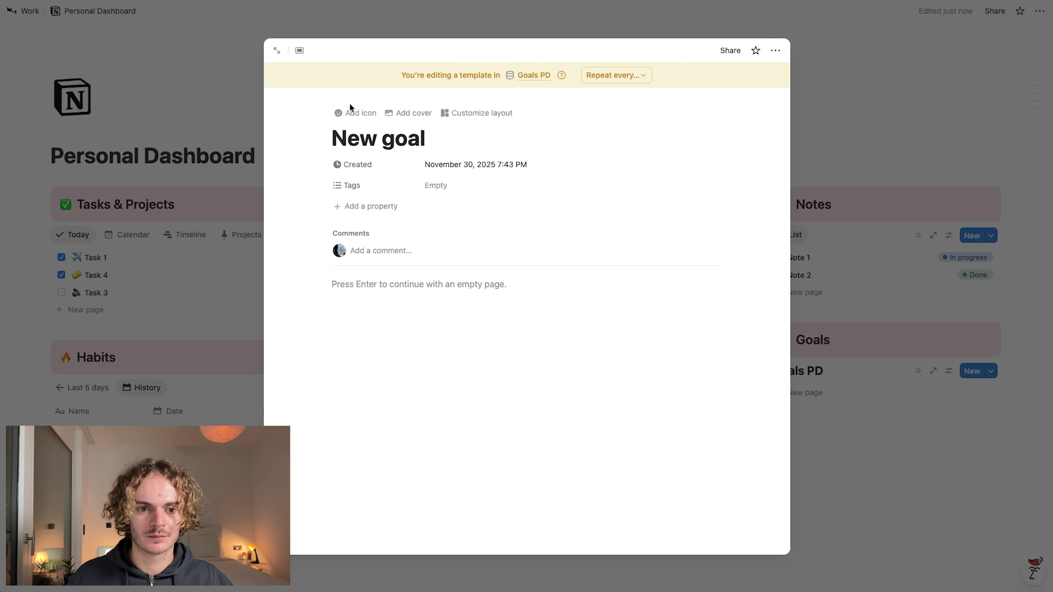
Step: Add the sparkles emoji as the icon of the New goal template
click(352, 110)
click(354, 172)
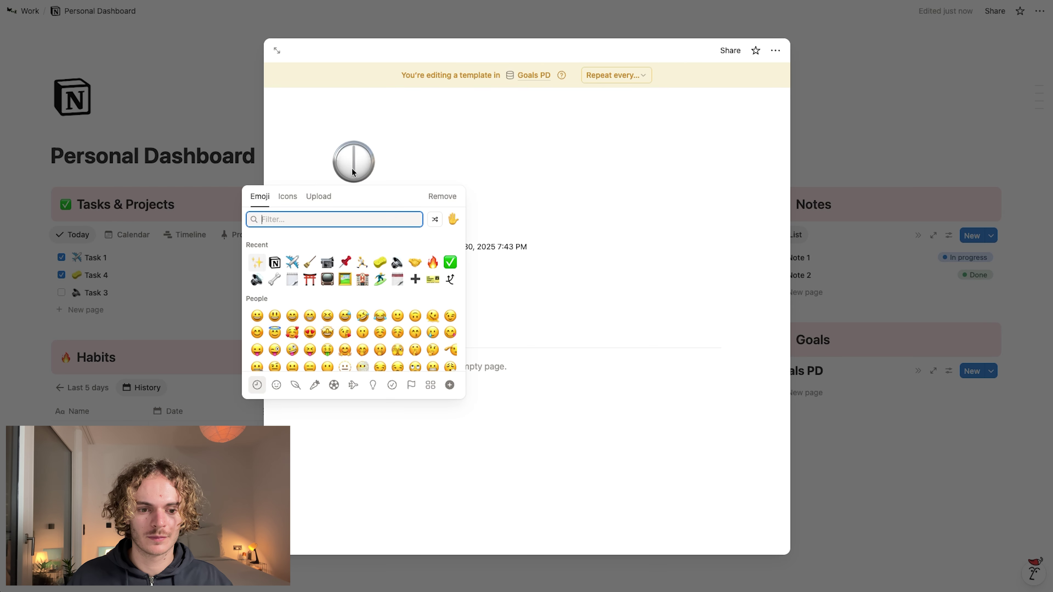
click(257, 262)
mouse_move(559, 172)
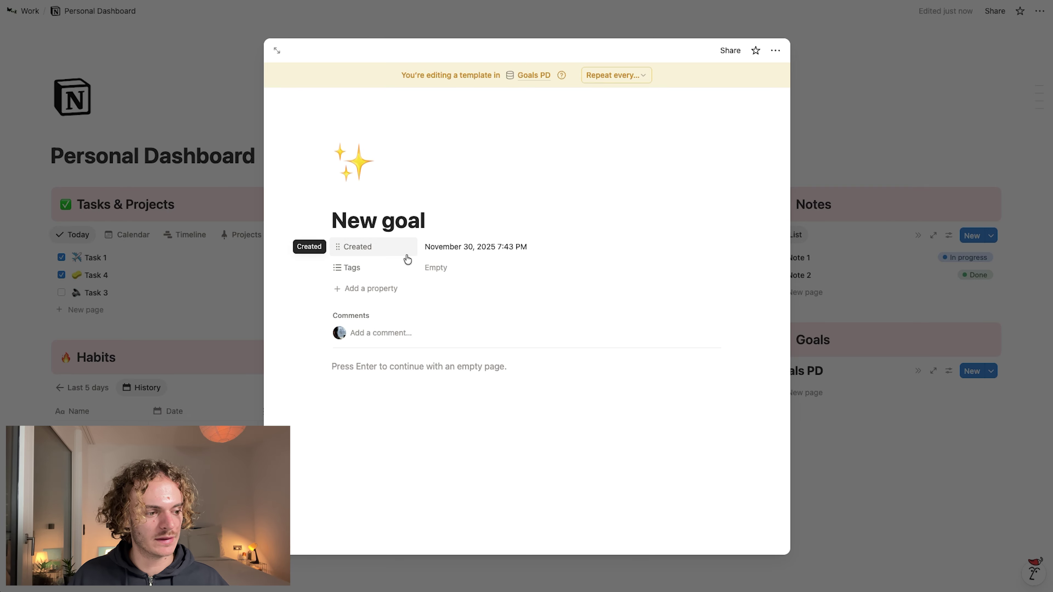
Step: Delete the Created and Tags properties from the New goal template
click(392, 256)
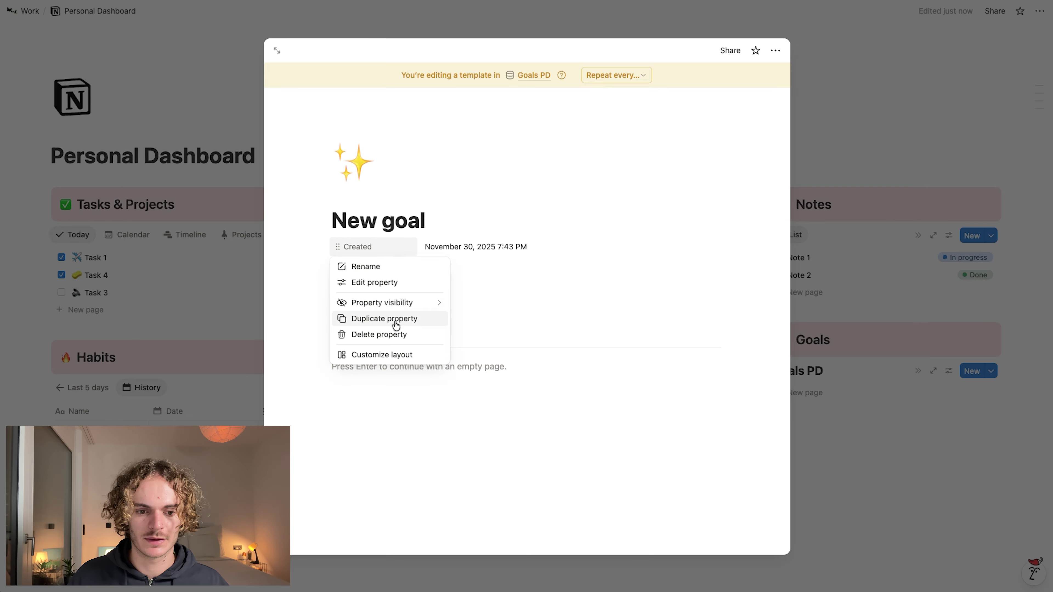
click(398, 335)
click(509, 301)
click(372, 248)
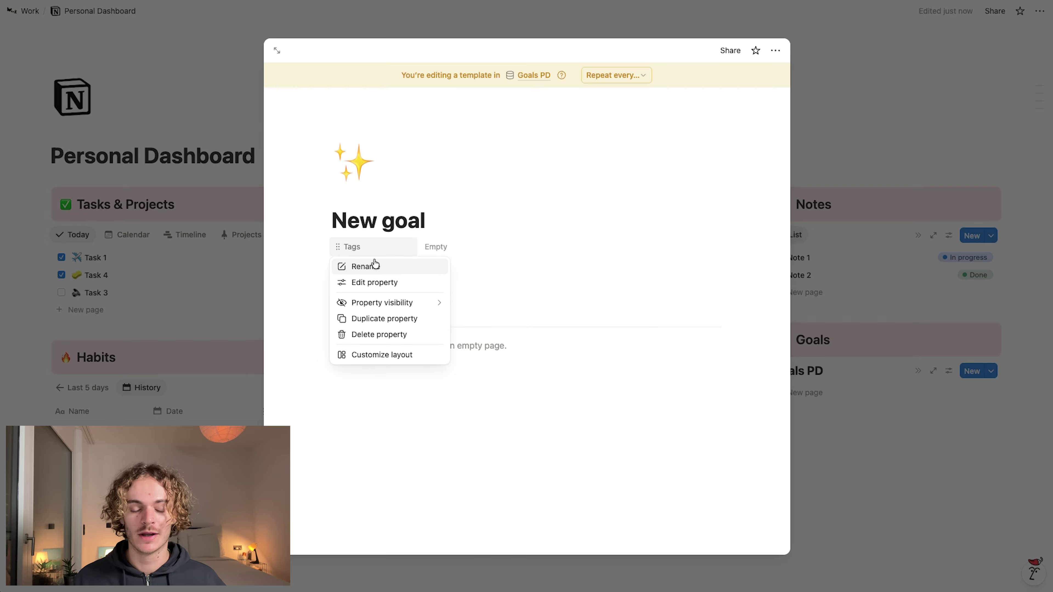
click(376, 333)
click(475, 302)
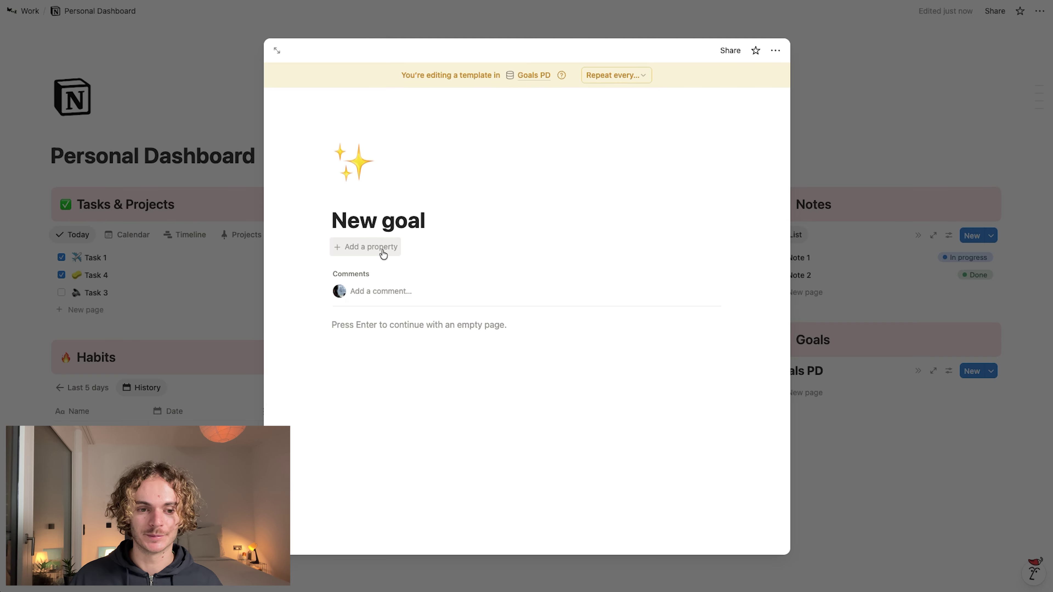
Step: Add a Checkbox property to the New goal template, keeping its default name
click(366, 249)
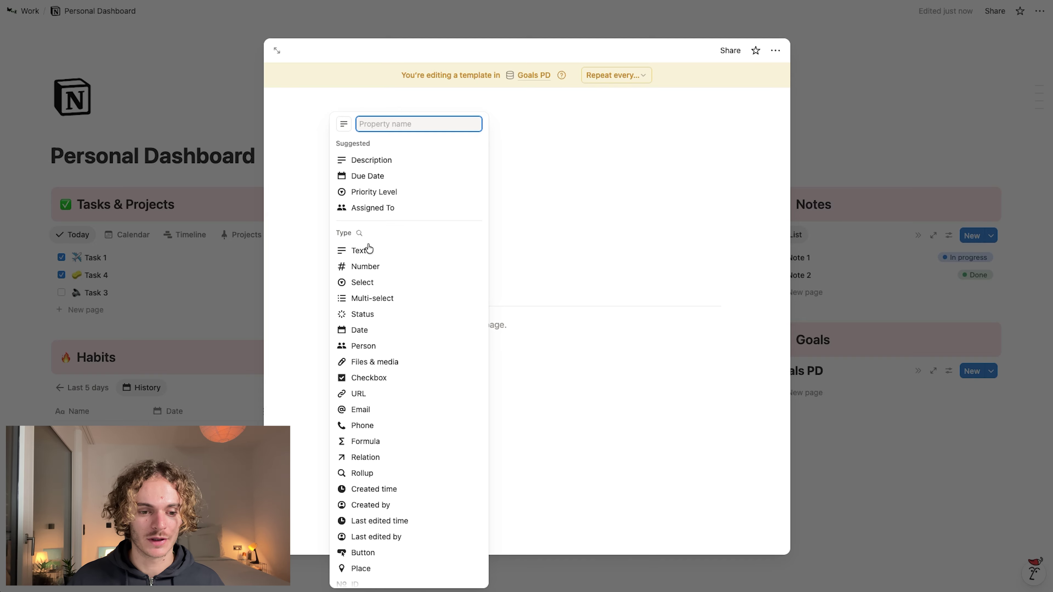
click(359, 376)
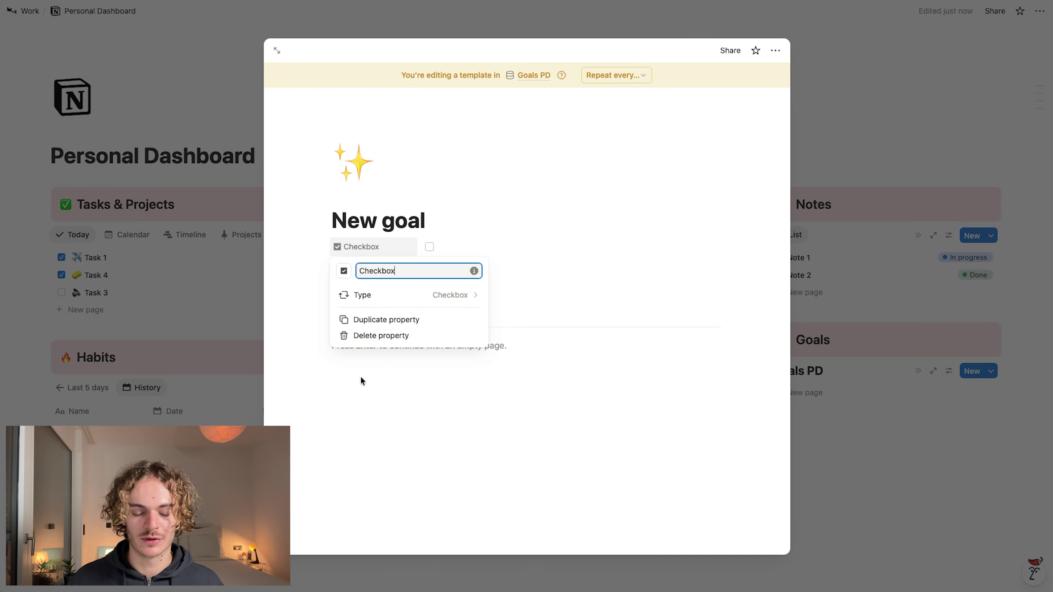
click(517, 258)
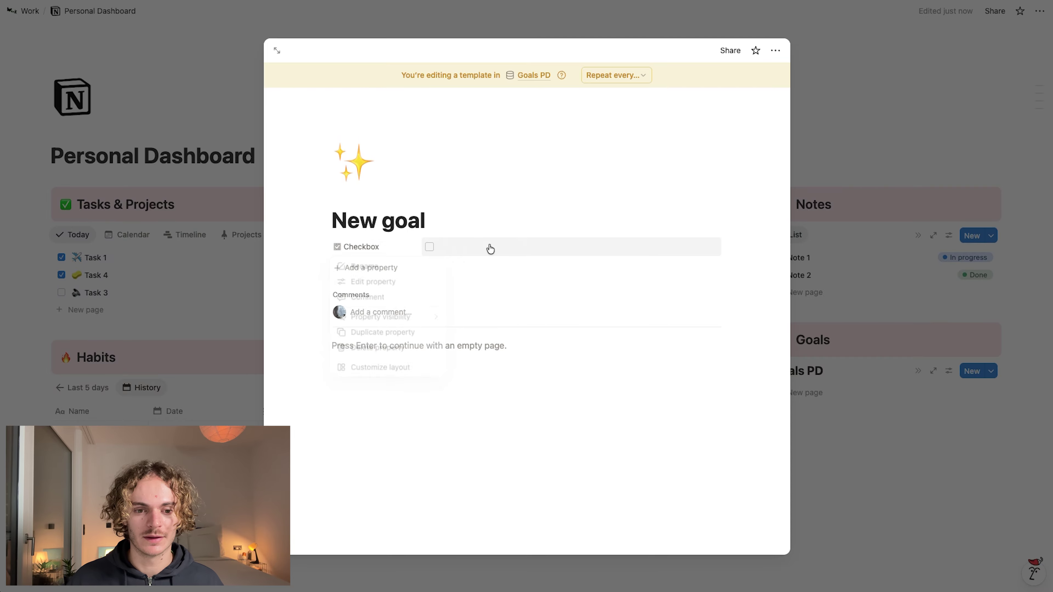
click(429, 247)
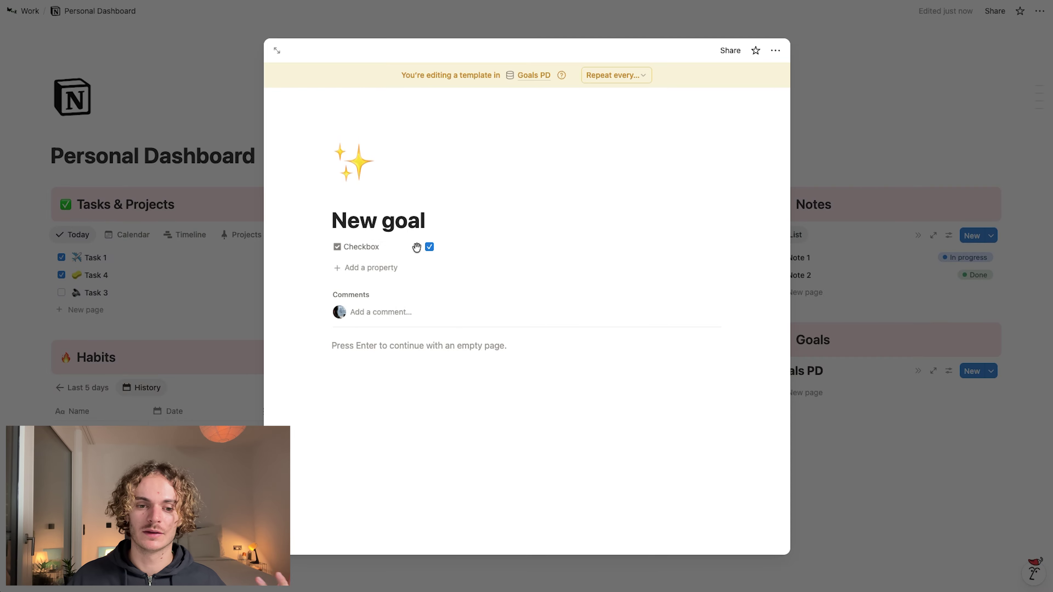
click(430, 247)
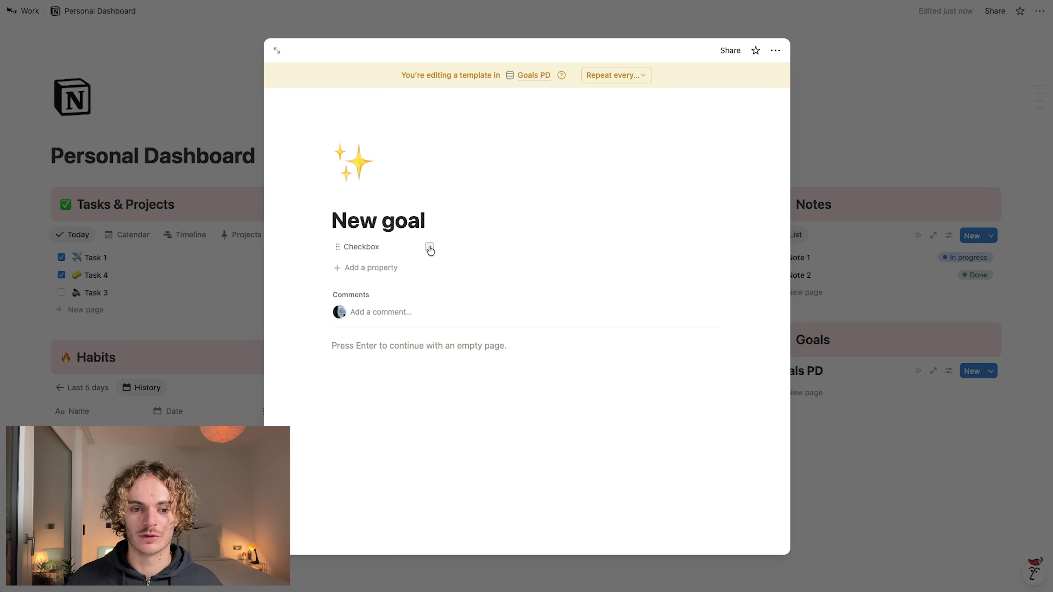
click(364, 248)
click(480, 234)
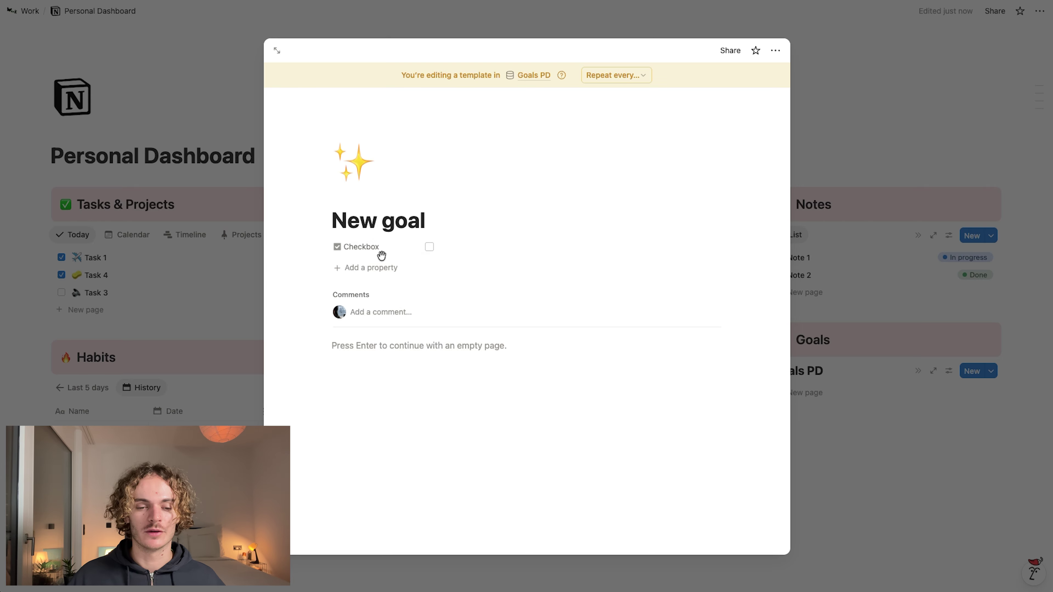
click(359, 246)
click(383, 272)
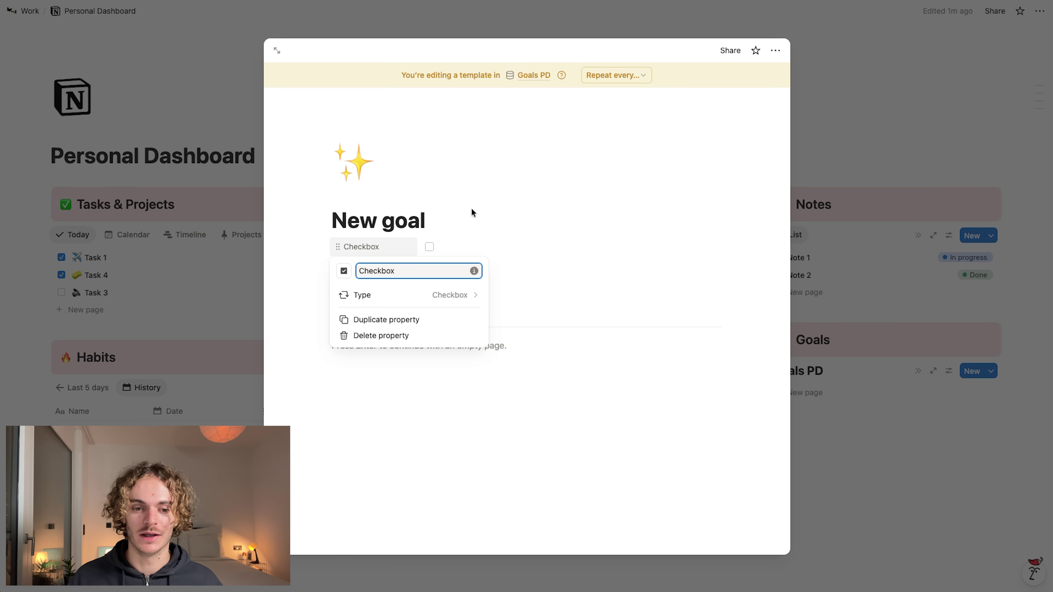
key(super+a)
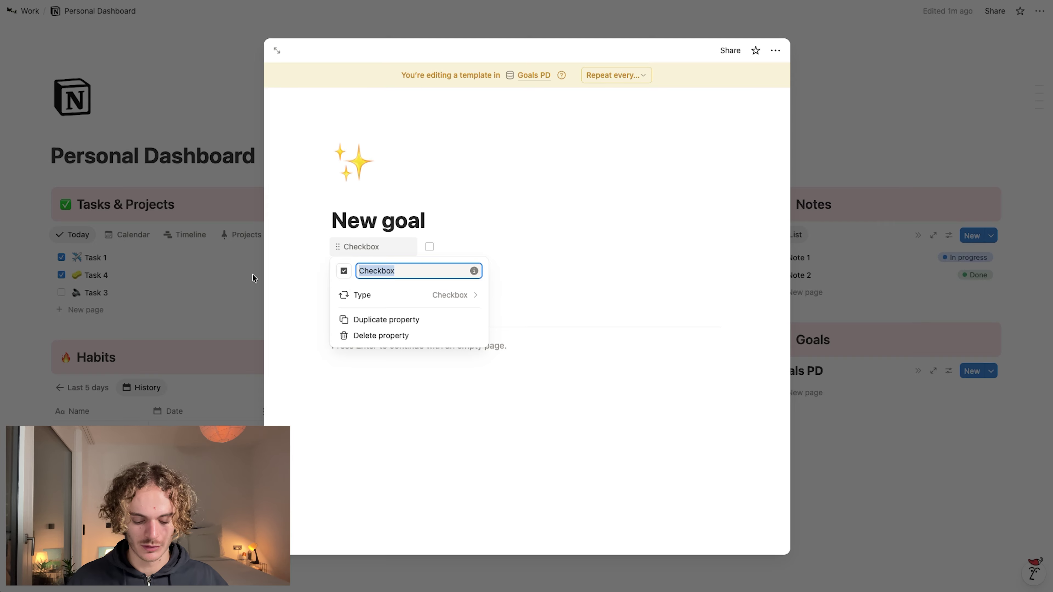
text(C)
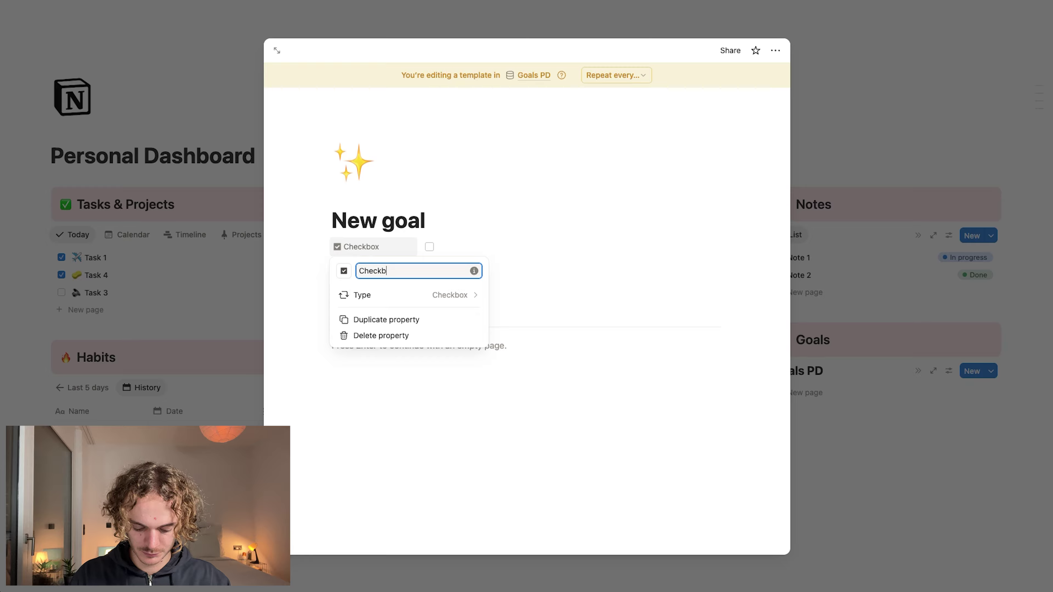
click(525, 207)
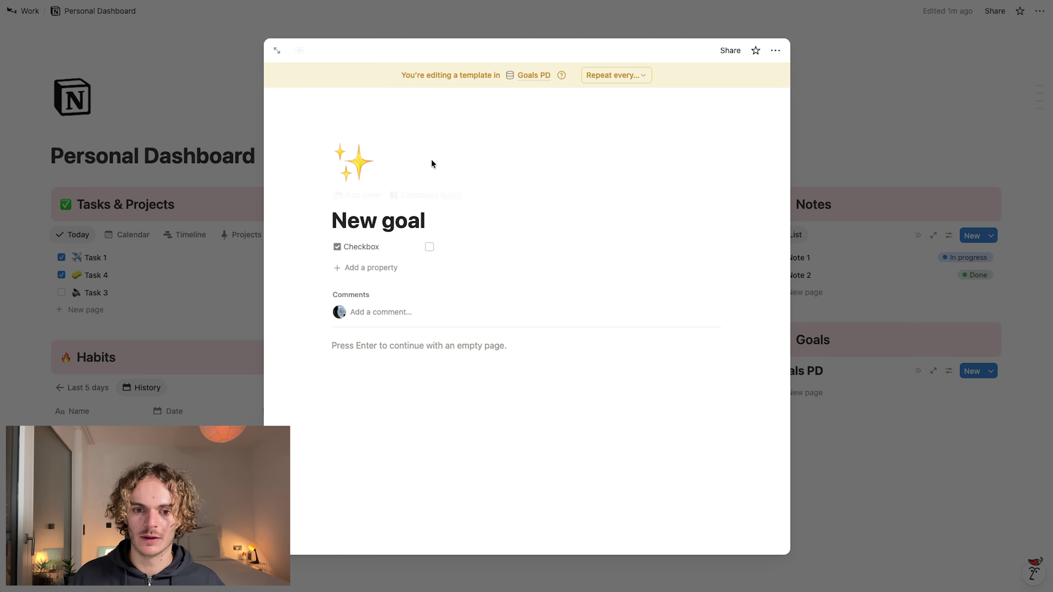
Step: Close the template and set New goal as the default template for all views in Goals PD
click(904, 433)
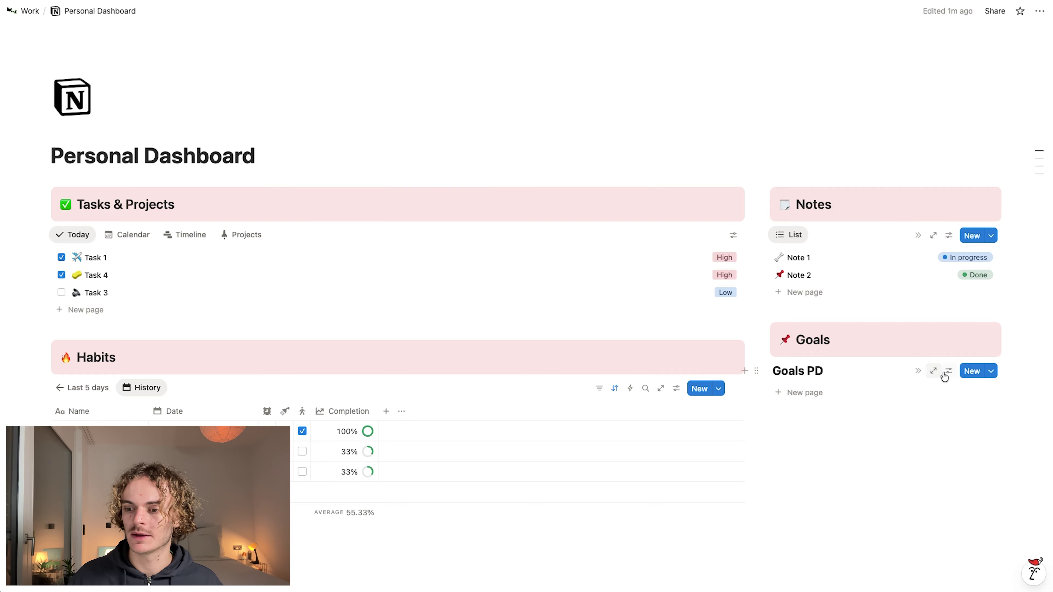
click(990, 370)
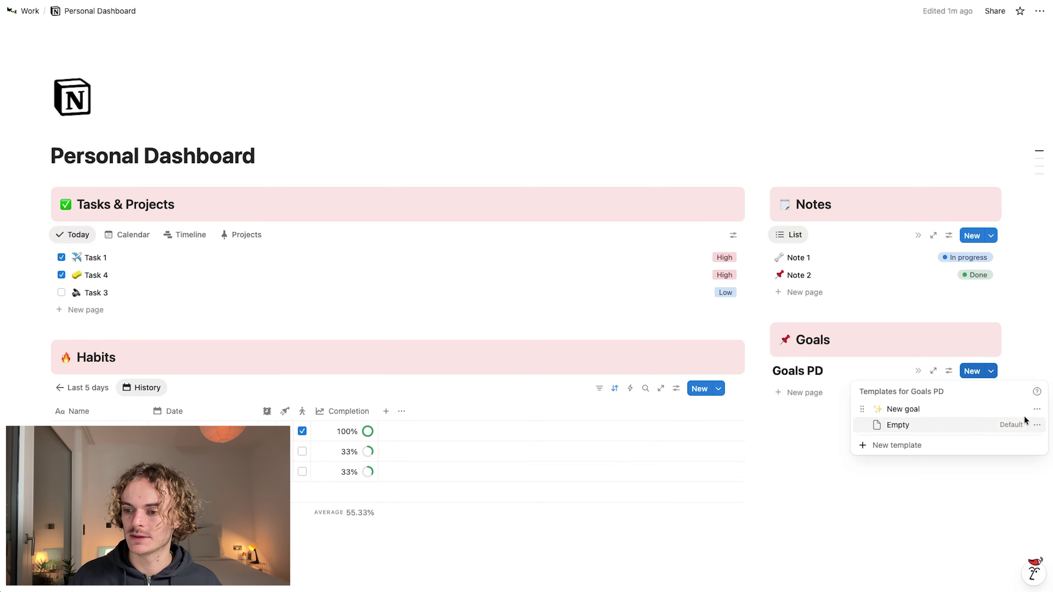
click(1037, 409)
click(962, 427)
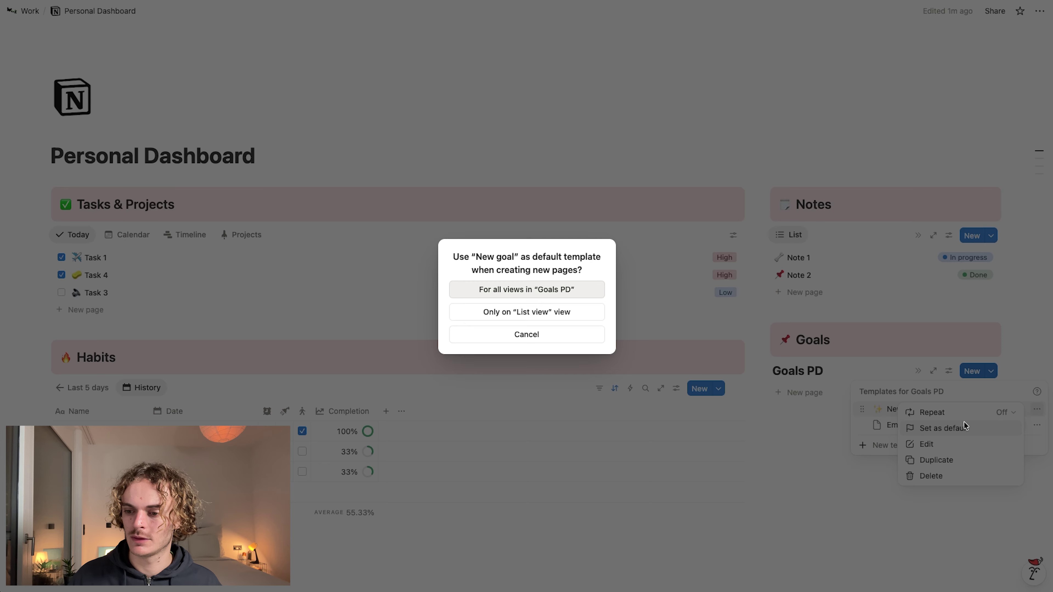
click(465, 291)
click(841, 443)
Step: Add a page named "Goal 1" to the Goals PD list and replace its sparkles icon with a different emoji
click(812, 393)
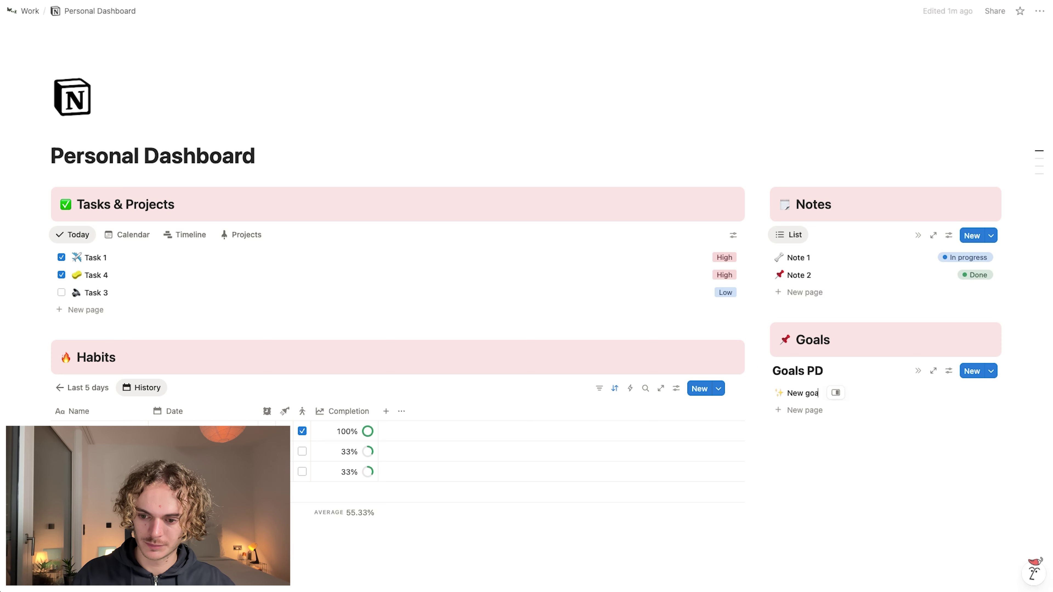
key(BackSpace)
key(BackSpace)
key(BackSpace)
key(BackSpace)
key(BackSpace)
key(BackSpace)
key(BackSpace)
key(BackSpace)
text(Goal 1)
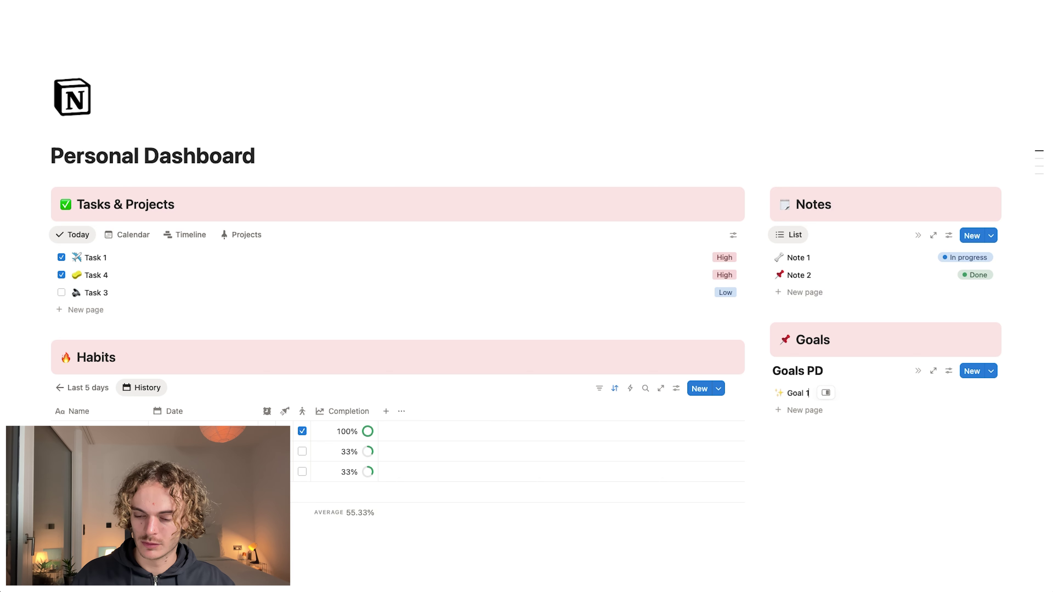
click(779, 393)
scroll(700, 299, down, 5)
click(700, 299)
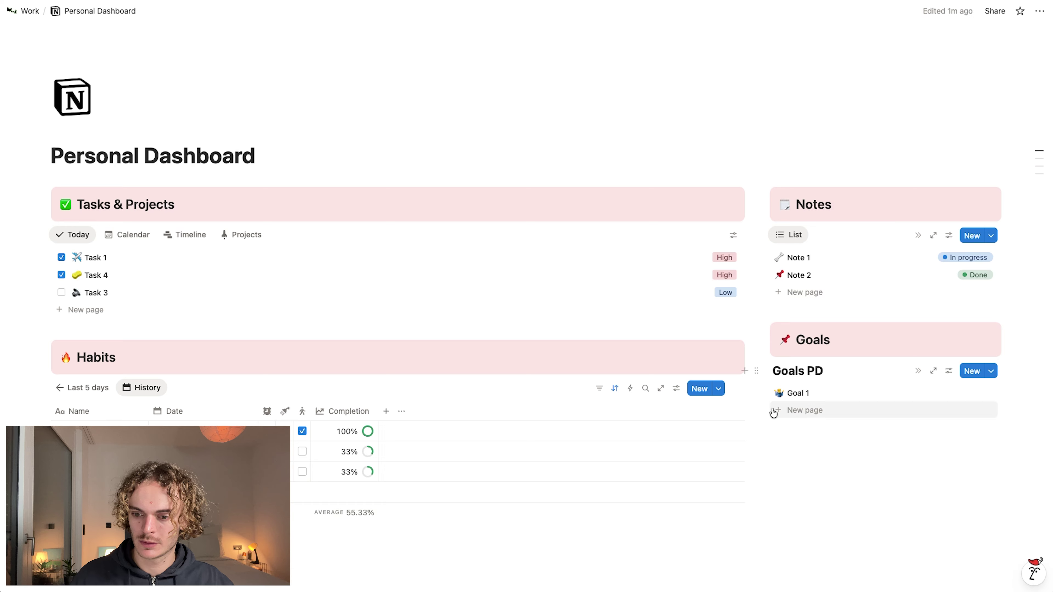
Step: Add a page named "Goal 2" to the Goals PD list and change its icon to the oden skewer emoji
click(780, 410)
key(BackSpace)
key(BackSpace)
key(BackSpace)
key(BackSpace)
key(BackSpace)
key(BackSpace)
key(BackSpace)
key(BackSpace)
text(Go)
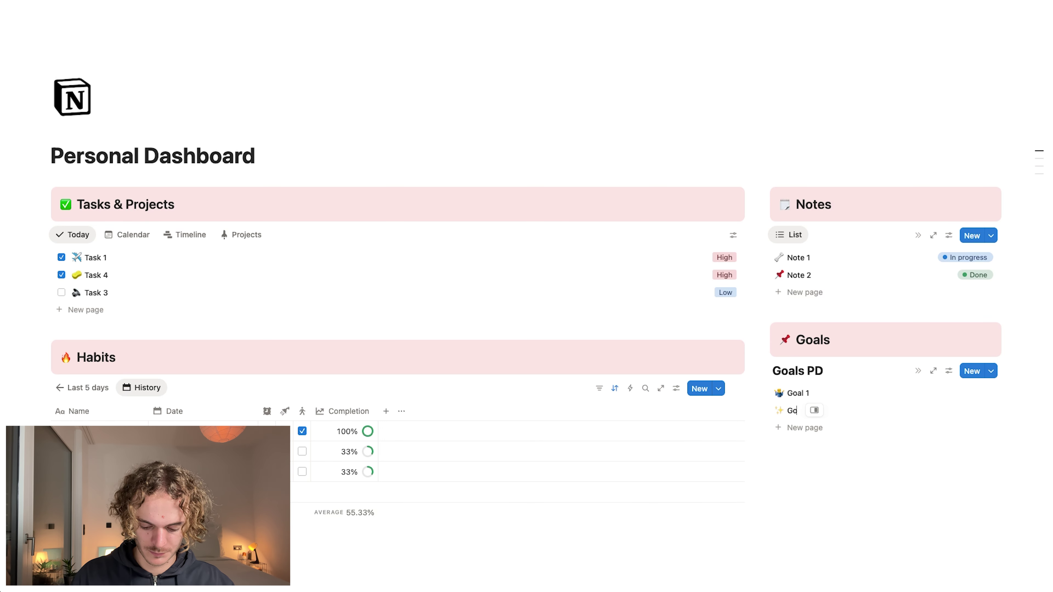
text(al 2)
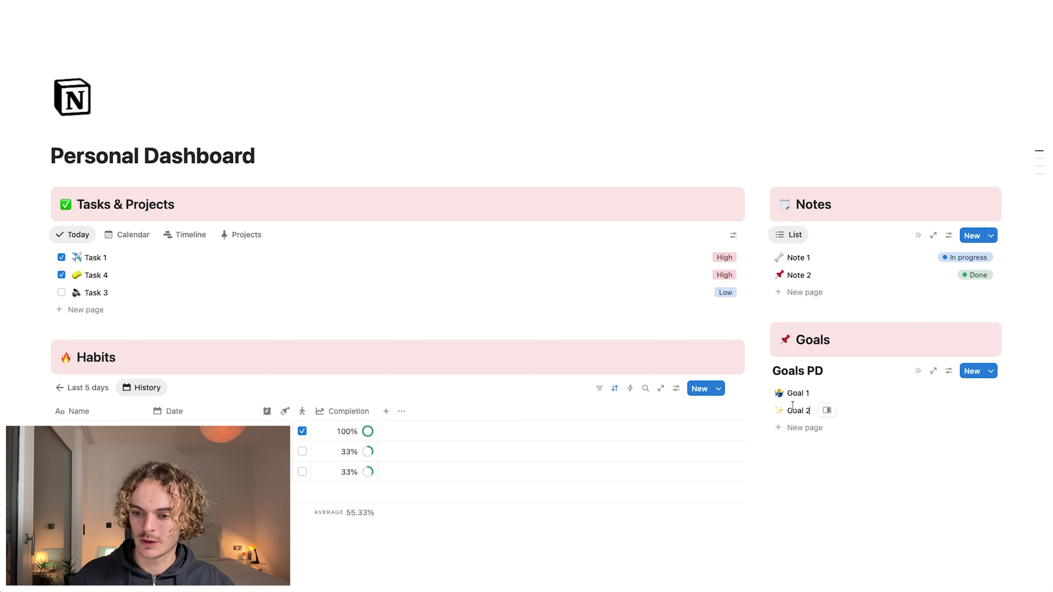
click(781, 415)
scroll(767, 291, down, 15)
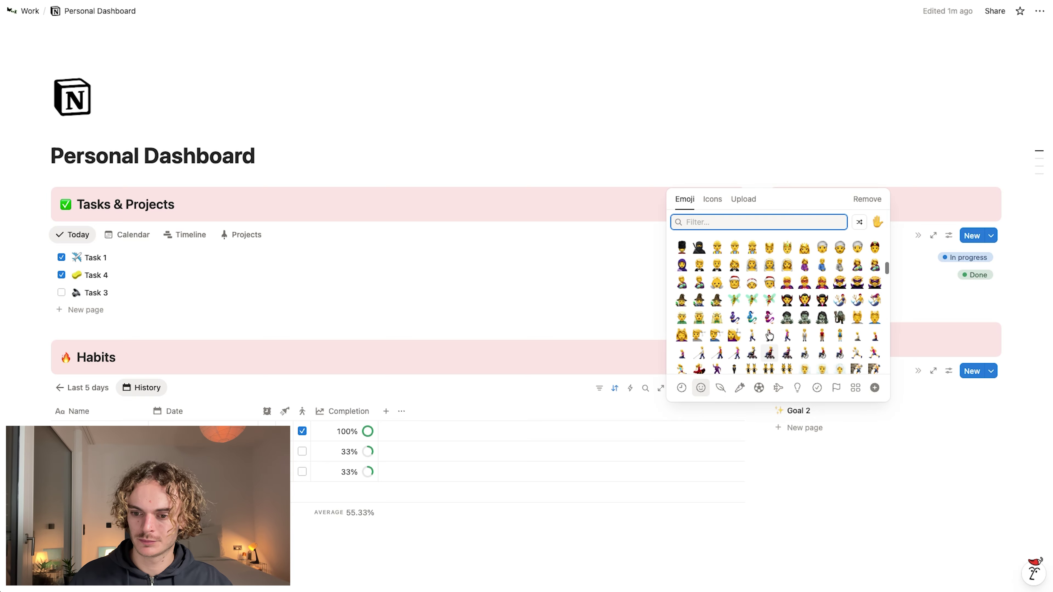
click(767, 325)
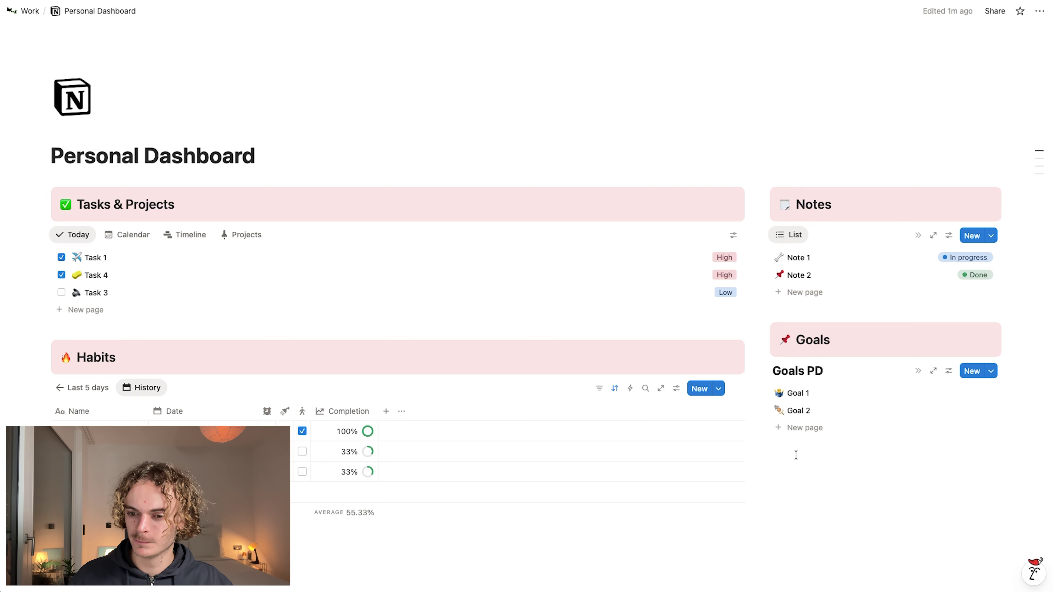
Step: Add a page named "Goal 3" to the Goals PD list and change its icon to the fried shrimp emoji
click(799, 428)
drag(810, 429, 832, 433)
triple_click(806, 429)
text(Goal 3)
click(779, 427)
scroll(775, 313, down, 10)
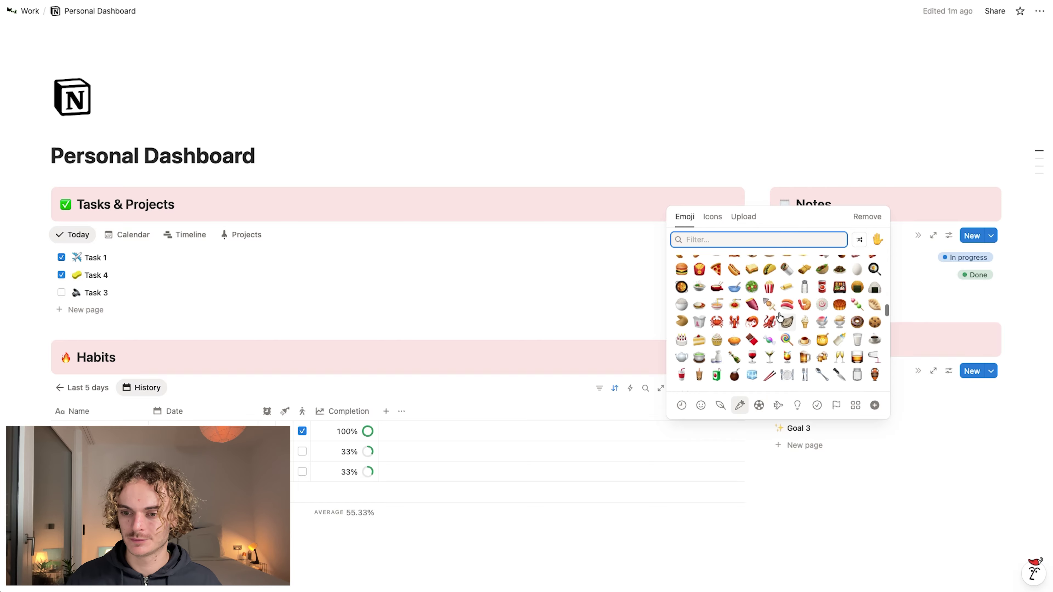
click(805, 304)
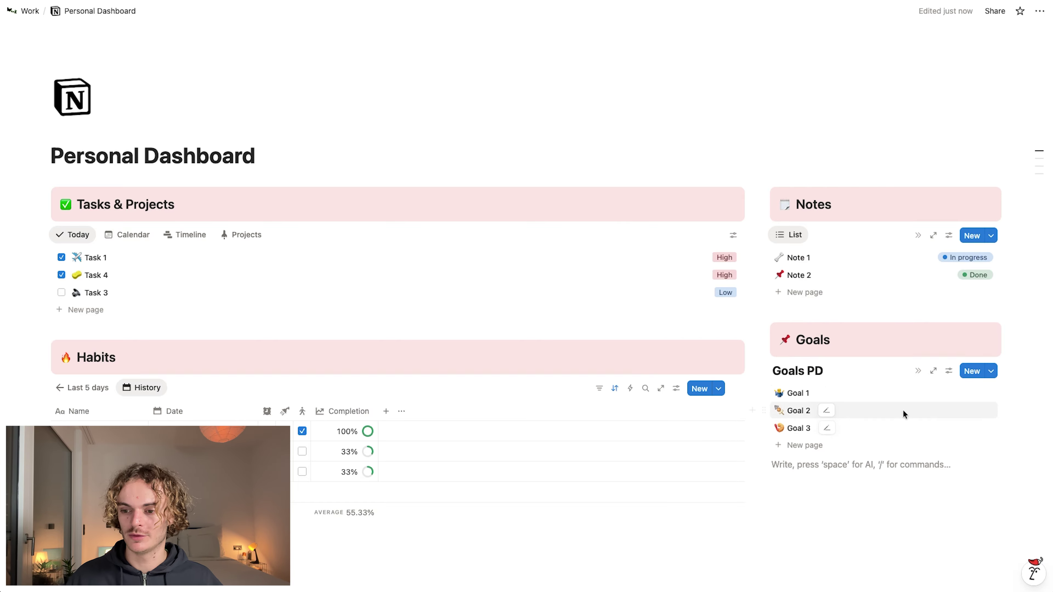
Step: Make the Checkbox property visible in the Goals PD list view
click(951, 371)
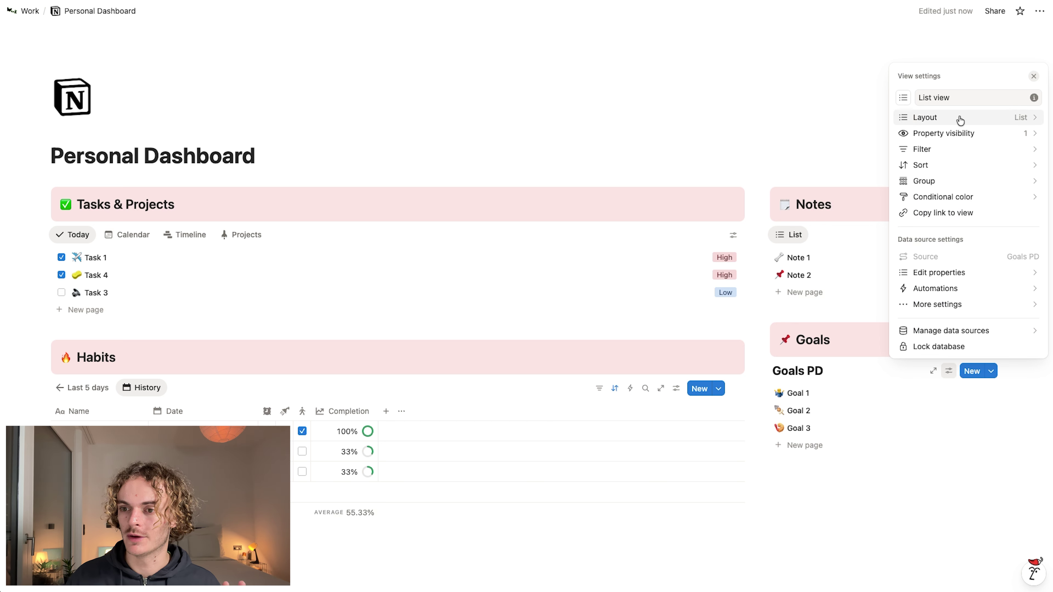
click(962, 133)
click(1032, 346)
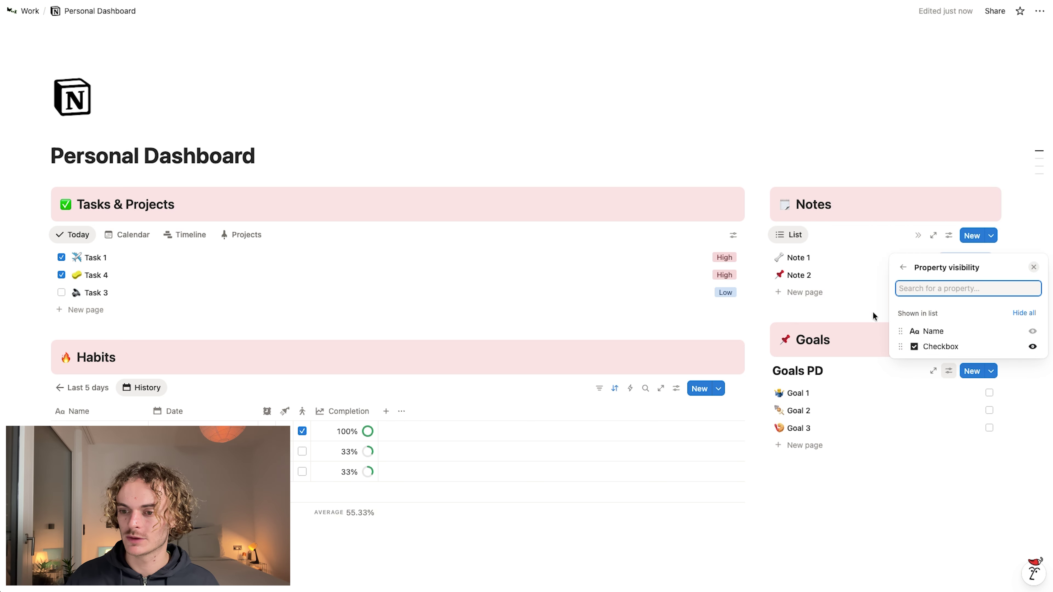
Step: Try placing the Checkbox property ahead of Name in the Goals PD list, and restore the original order
drag(907, 333, 906, 343)
click(867, 495)
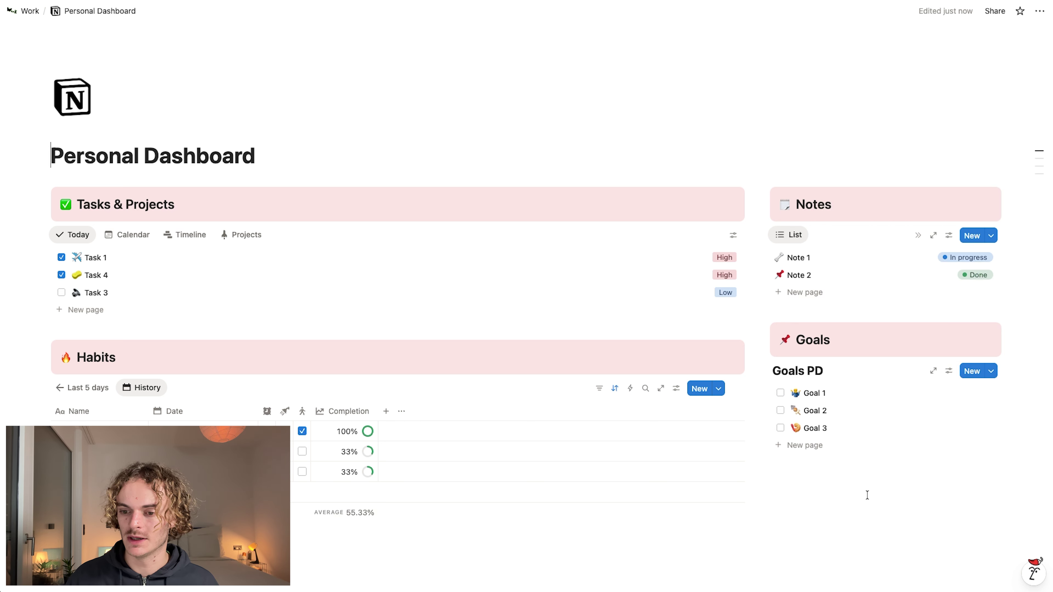
click(949, 370)
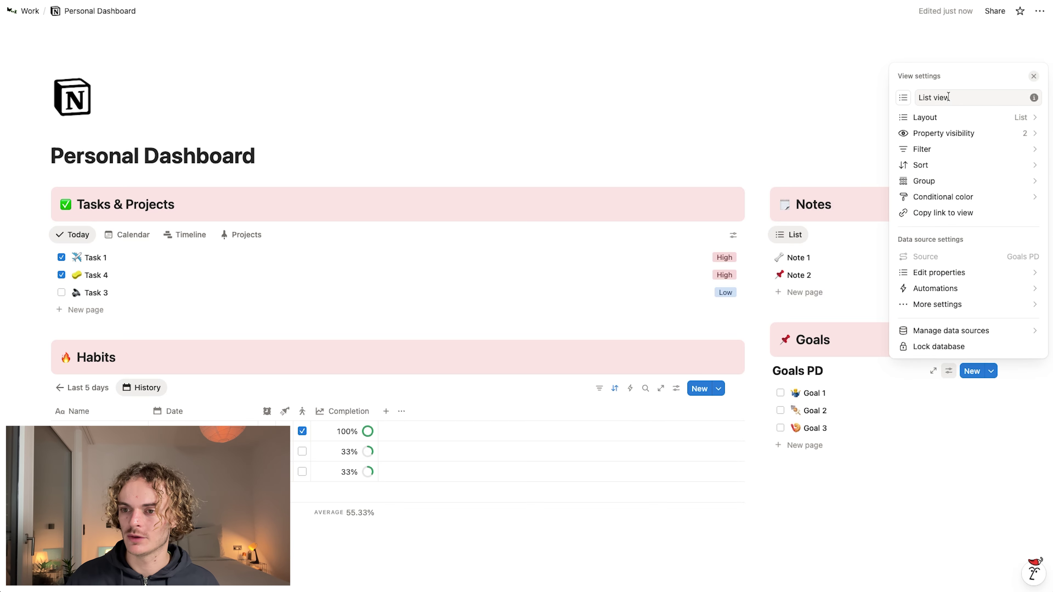
click(952, 134)
drag(900, 332, 901, 348)
click(866, 506)
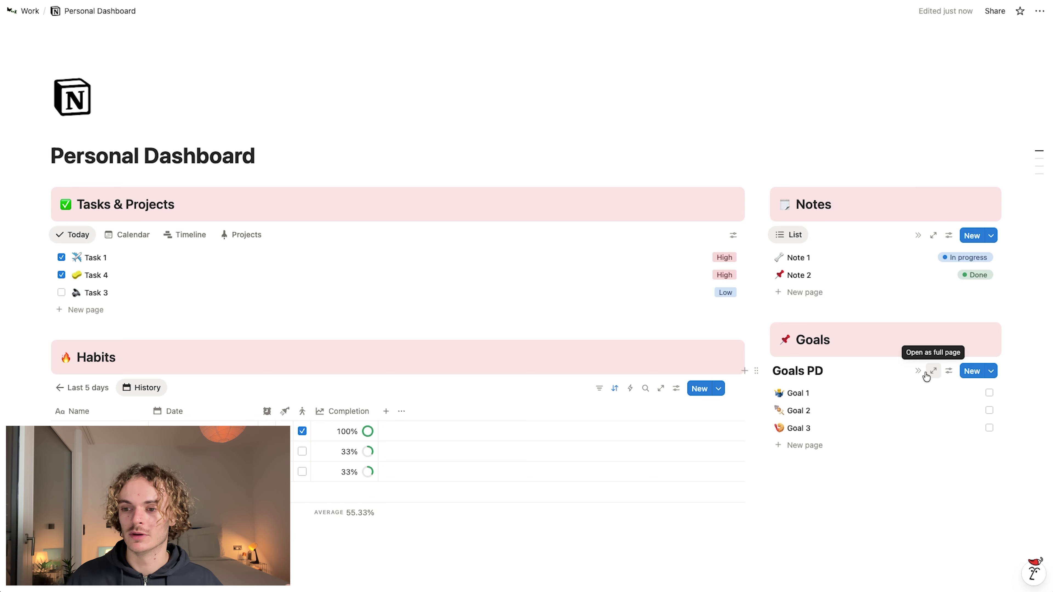
Step: Check off Goal 1 and Goal 2 in the Goals PD list, leaving Goal 3 unchecked
click(989, 393)
click(989, 410)
click(989, 428)
click(989, 427)
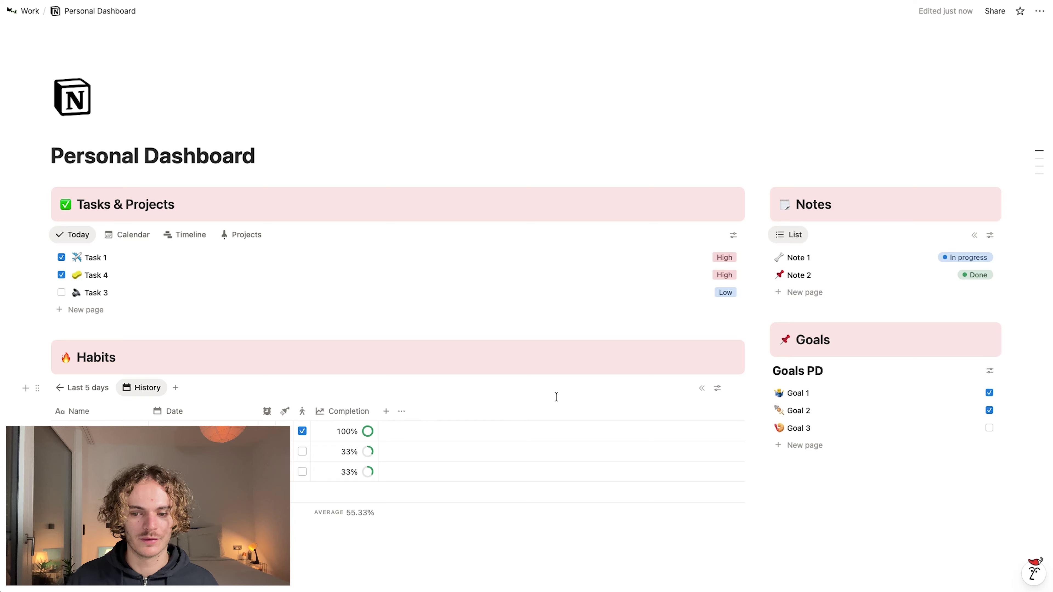
Step: Insert an empty line above the Goals callout to align it with Habits, and switch the habits to the Last 5 days view
click(780, 317)
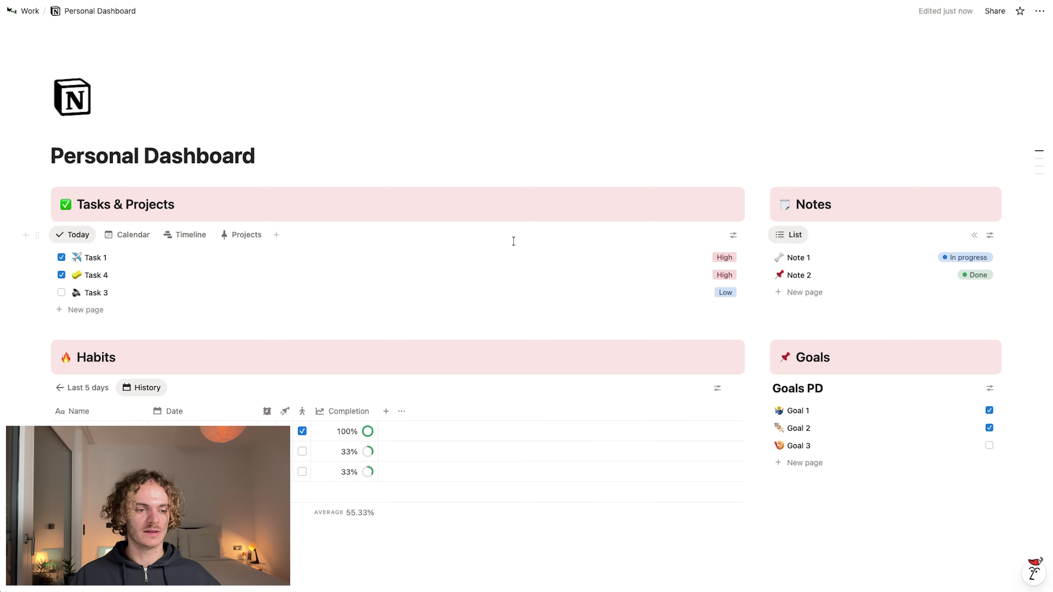
scroll(453, 364, down, 5)
scroll(457, 377, up, 5)
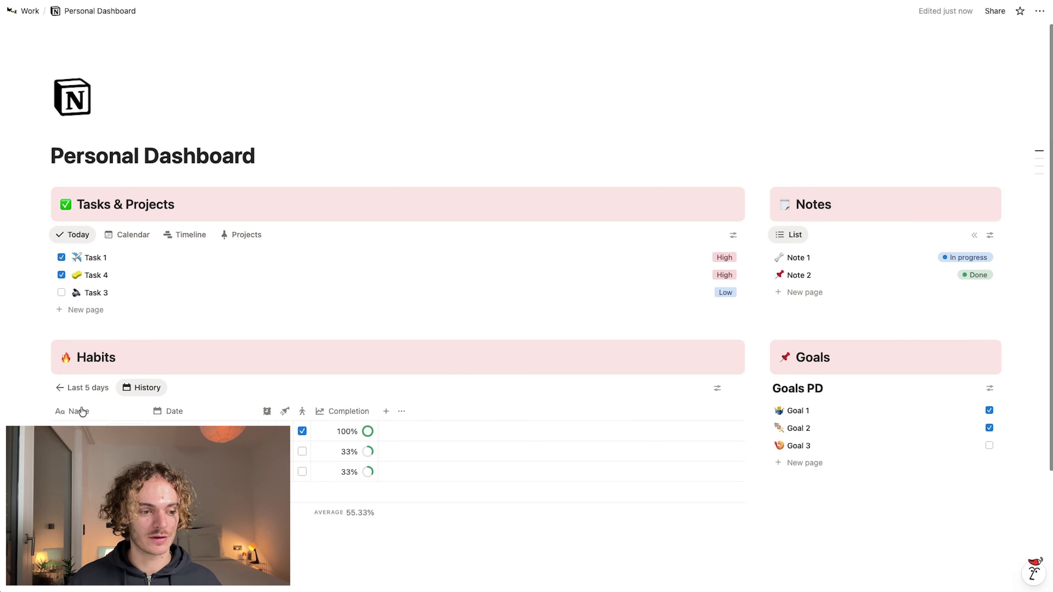
click(78, 393)
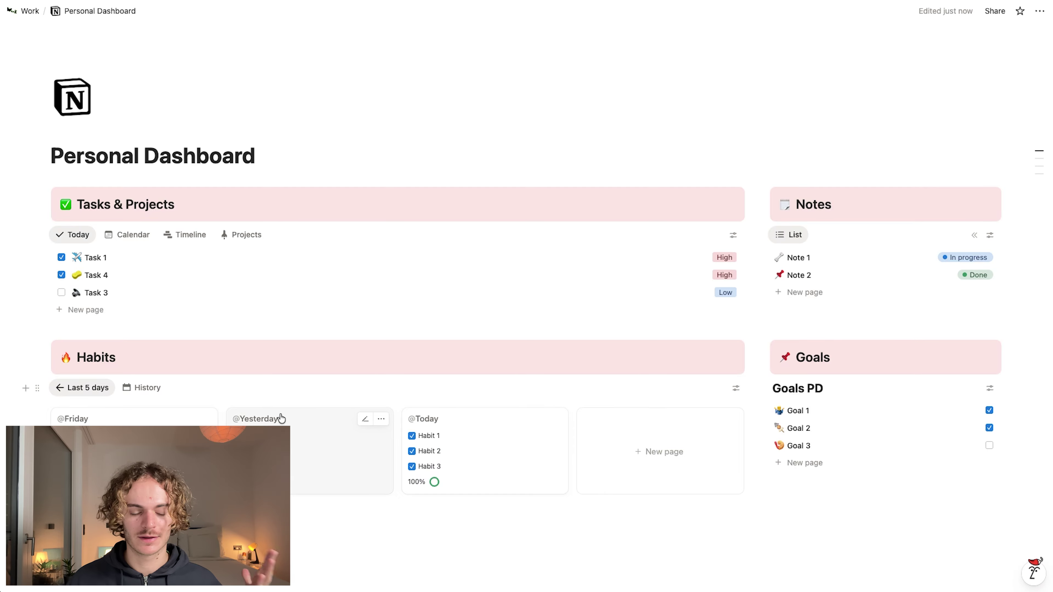